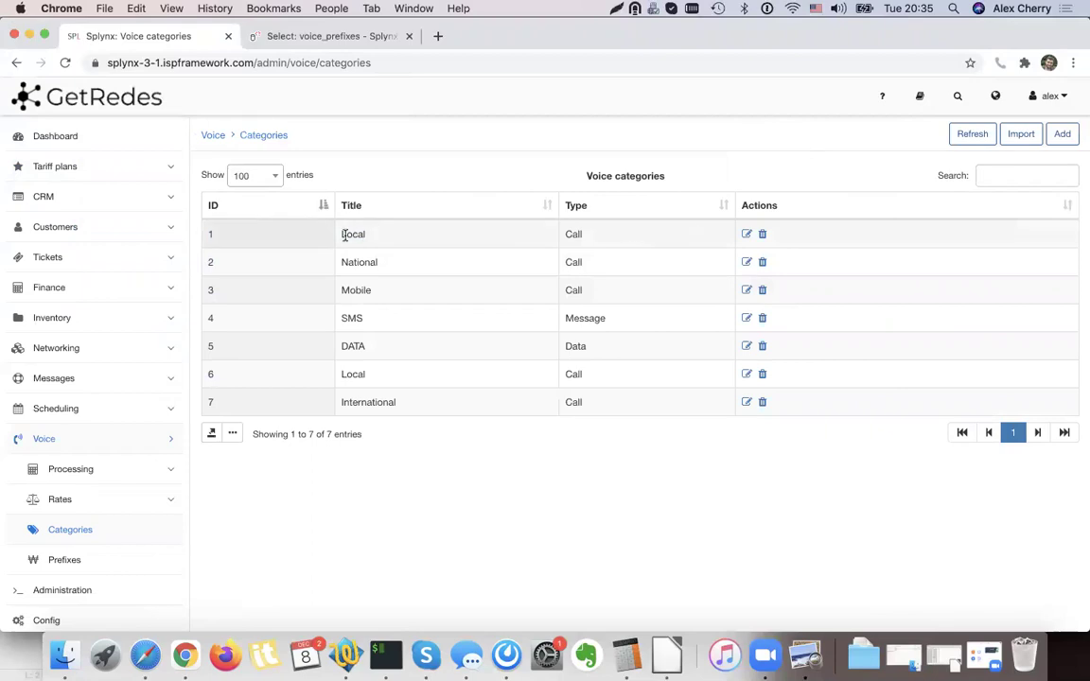
Delete the duplicate Local voice category (ID 6), leaving six categories.
click(349, 259)
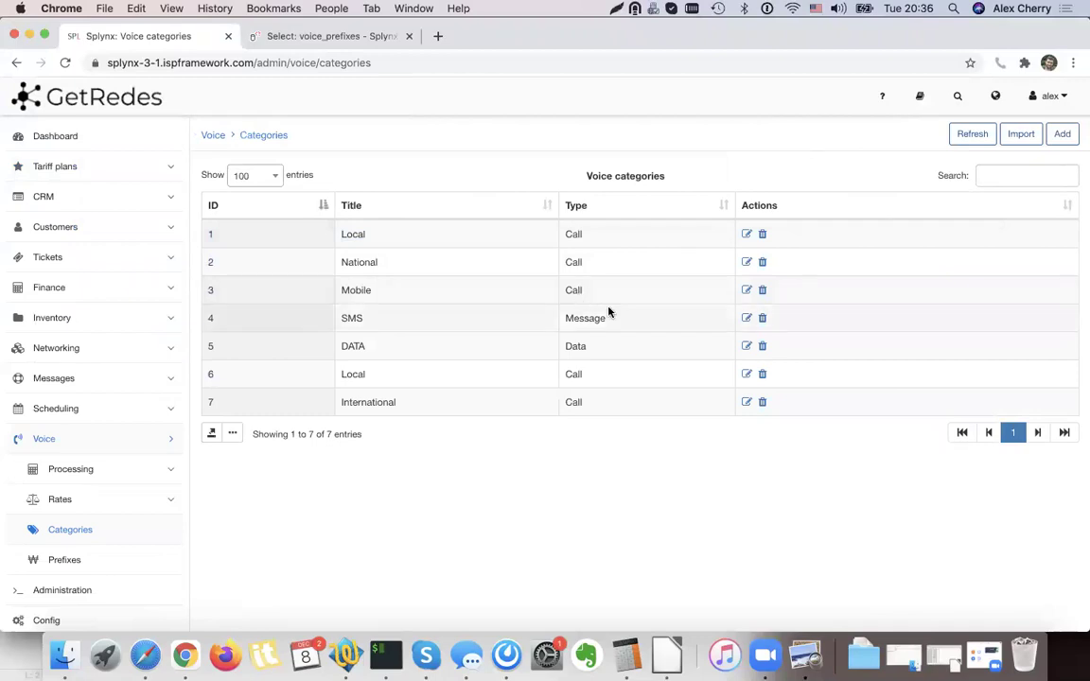
click(761, 374)
click(625, 414)
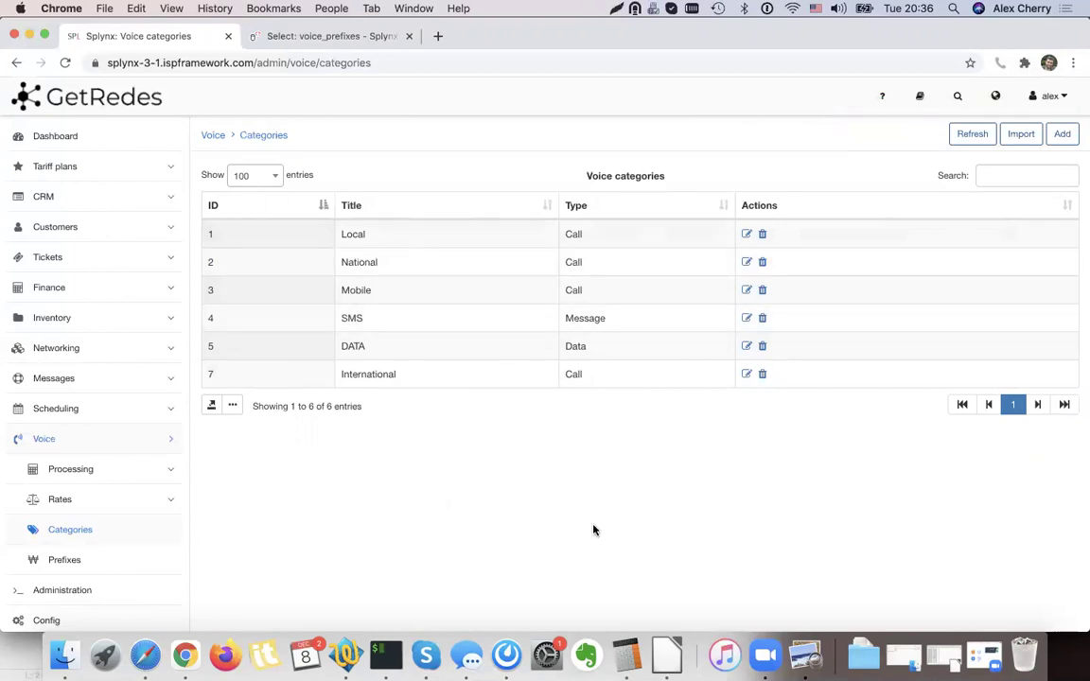
click(805, 657)
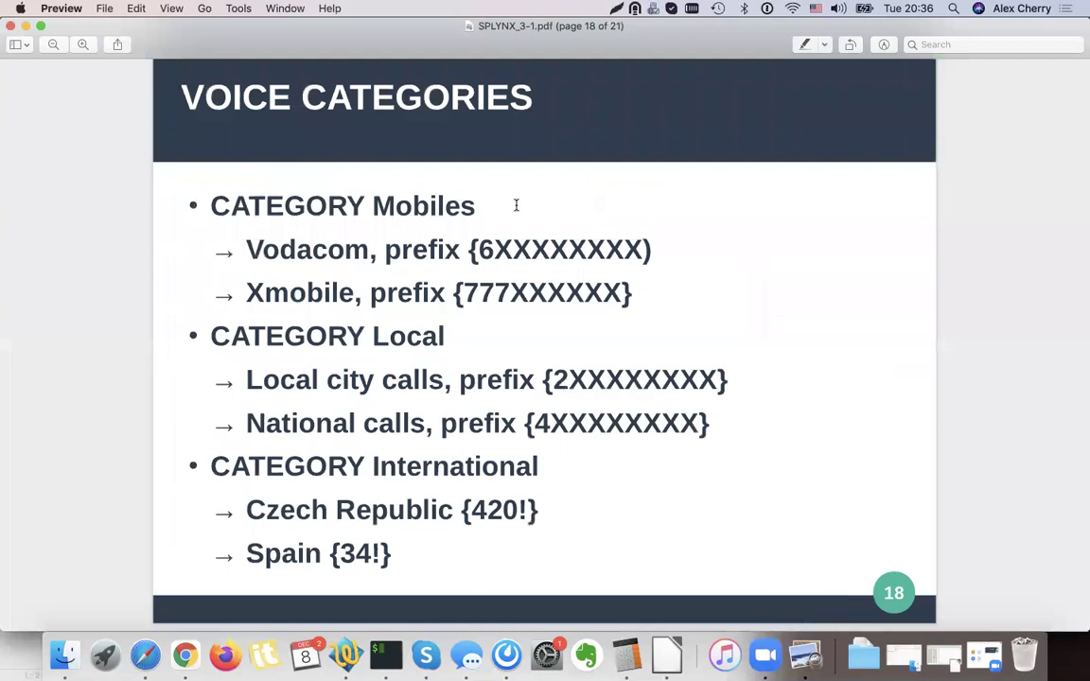
Advance the slides to slide 19 PREFIXES, then return to the Splynx categories page.
scroll(515, 205, down, 5)
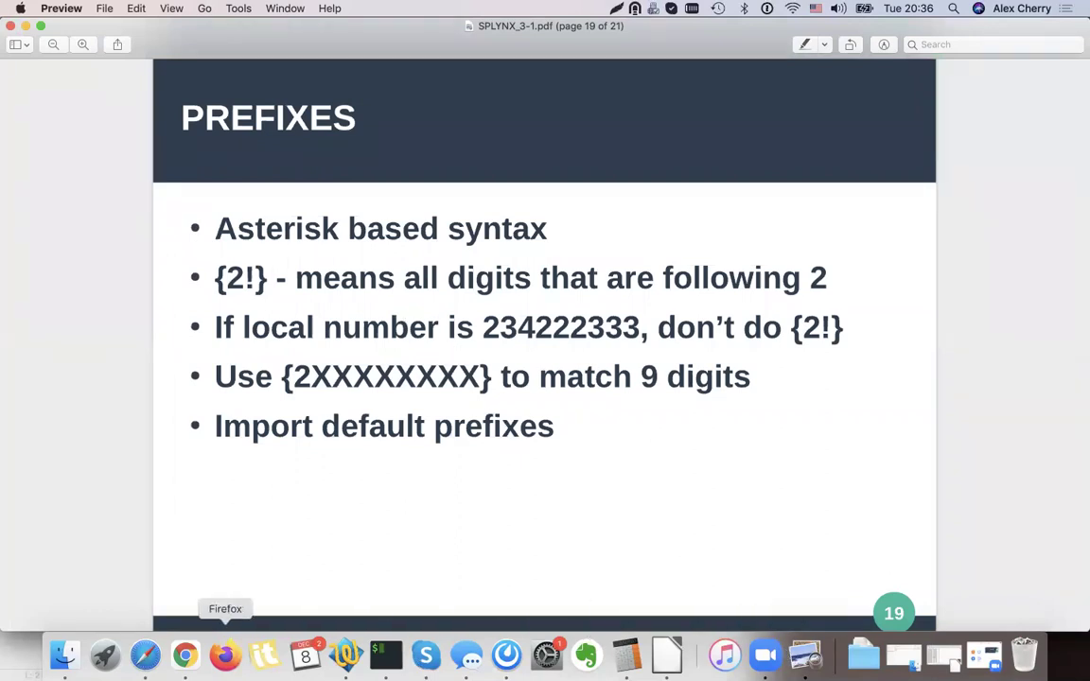
click(185, 655)
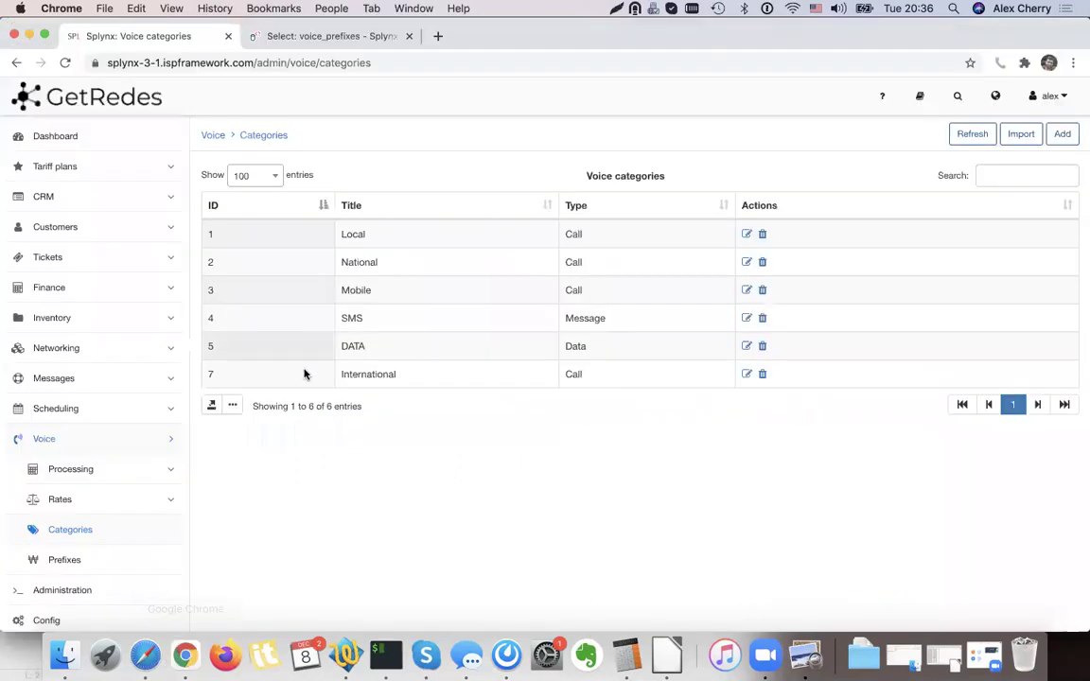
Open the Voice Prefixes list and load the default prefixes for South Africa.
click(85, 562)
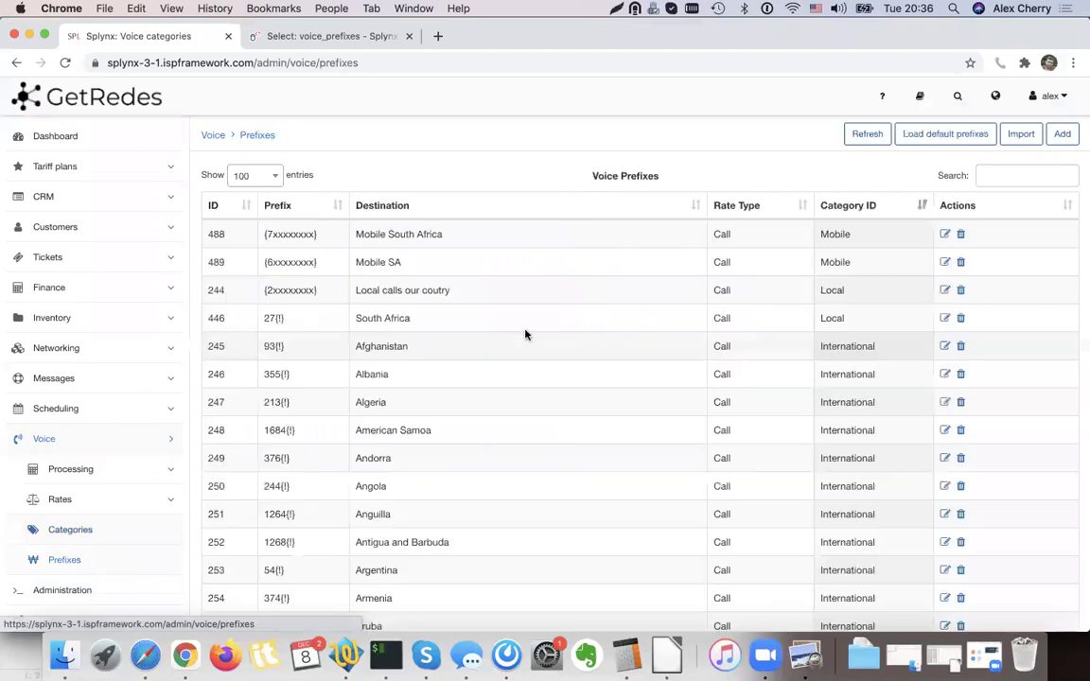
click(64, 63)
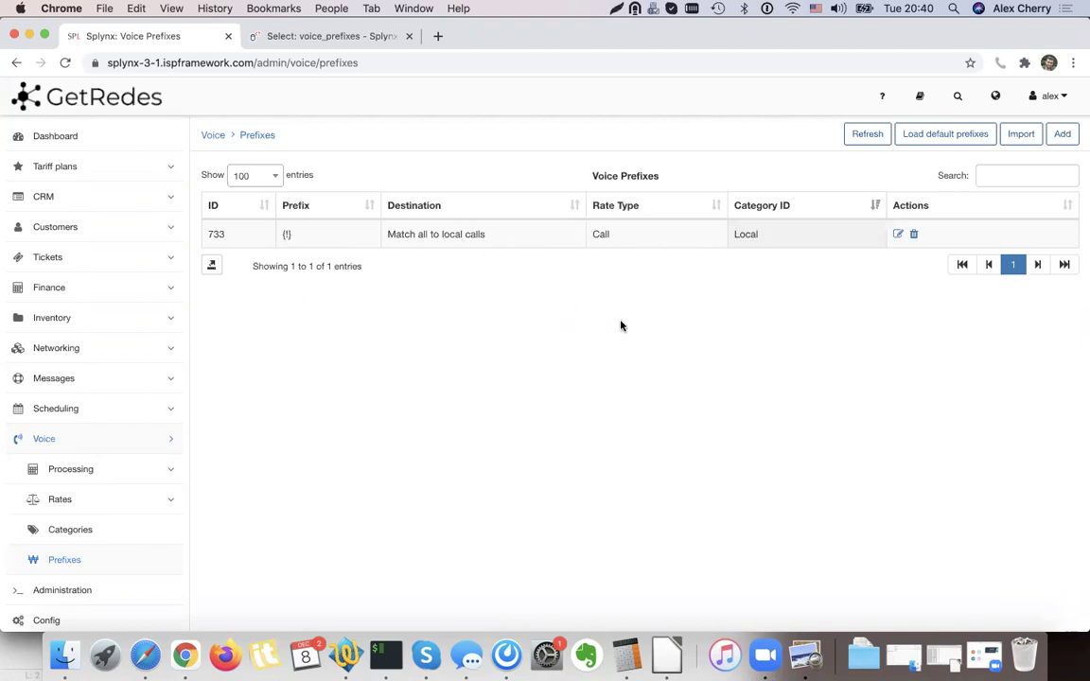
click(950, 139)
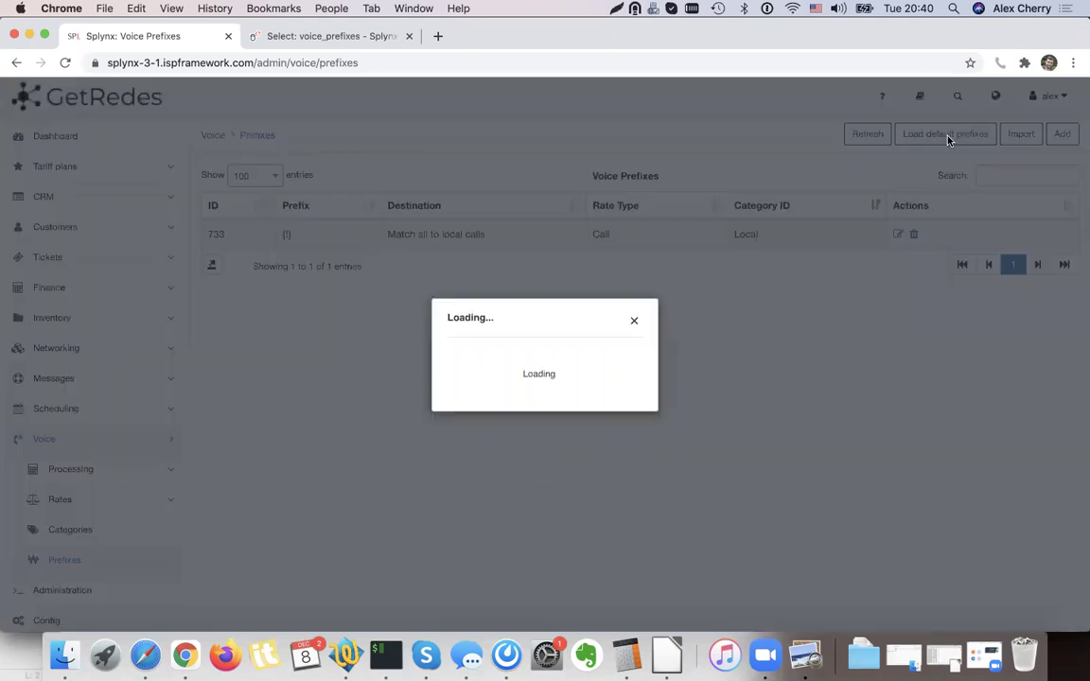
click(547, 331)
text(South)
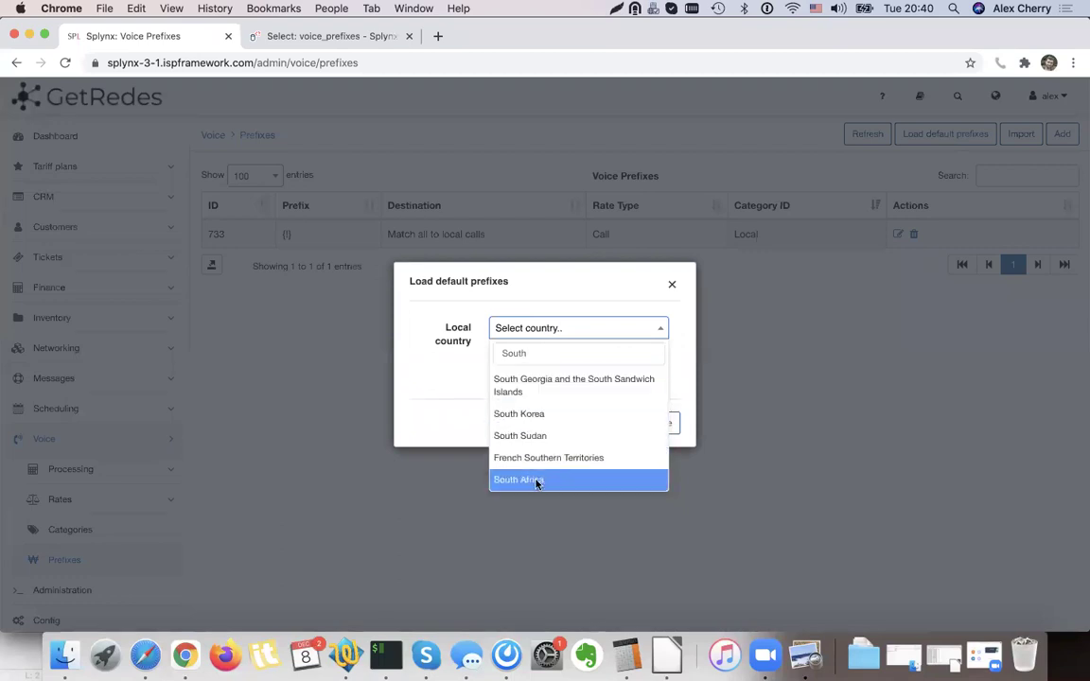
click(519, 480)
click(617, 426)
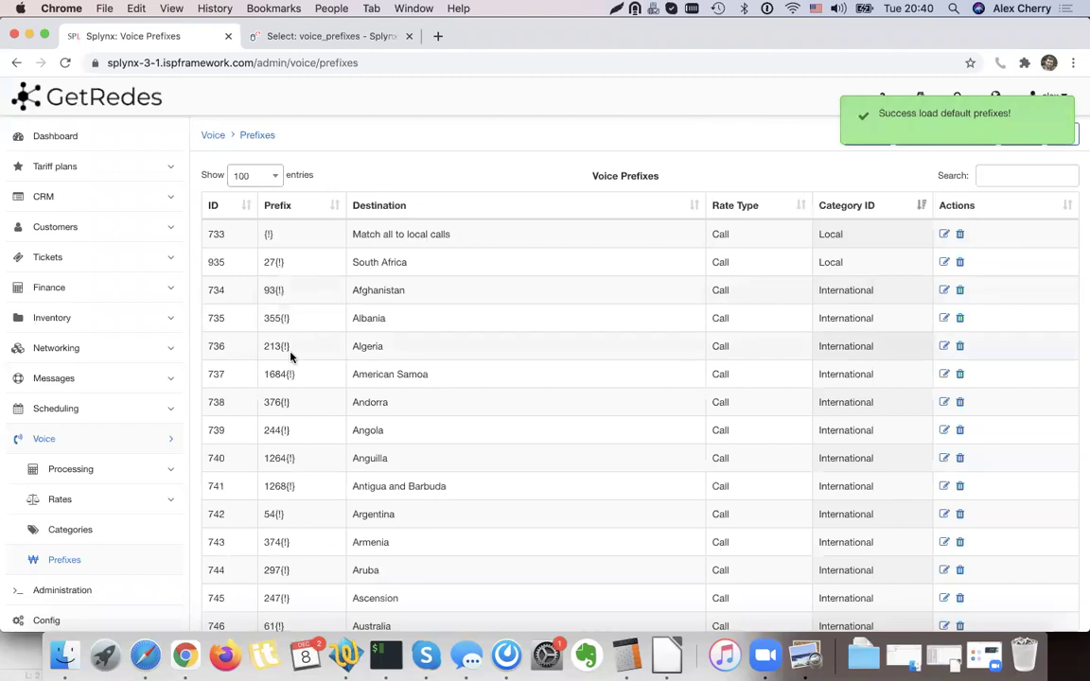
Delete the catch-all {!} local prefix so 27{!} is the only Local entry.
scroll(290, 355, down, 3)
scroll(284, 352, up, 3)
mouse_move(264, 345)
mouse_down()
mouse_move(294, 347)
mouse_move(270, 345)
mouse_up()
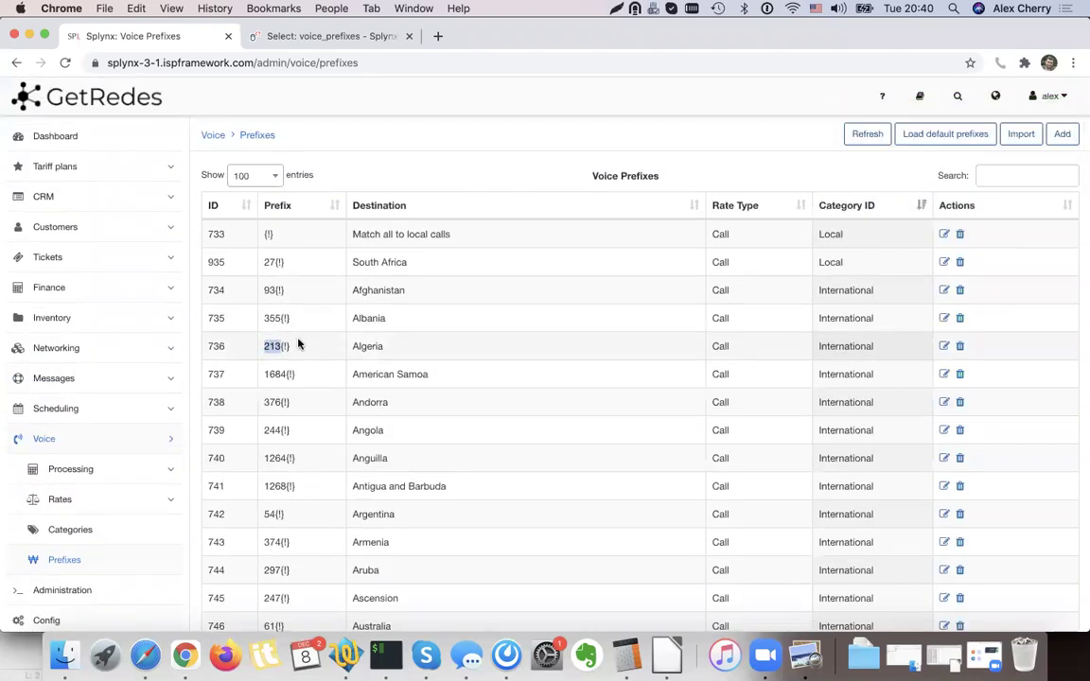
click(299, 343)
drag(221, 231, 499, 250)
click(764, 252)
click(959, 233)
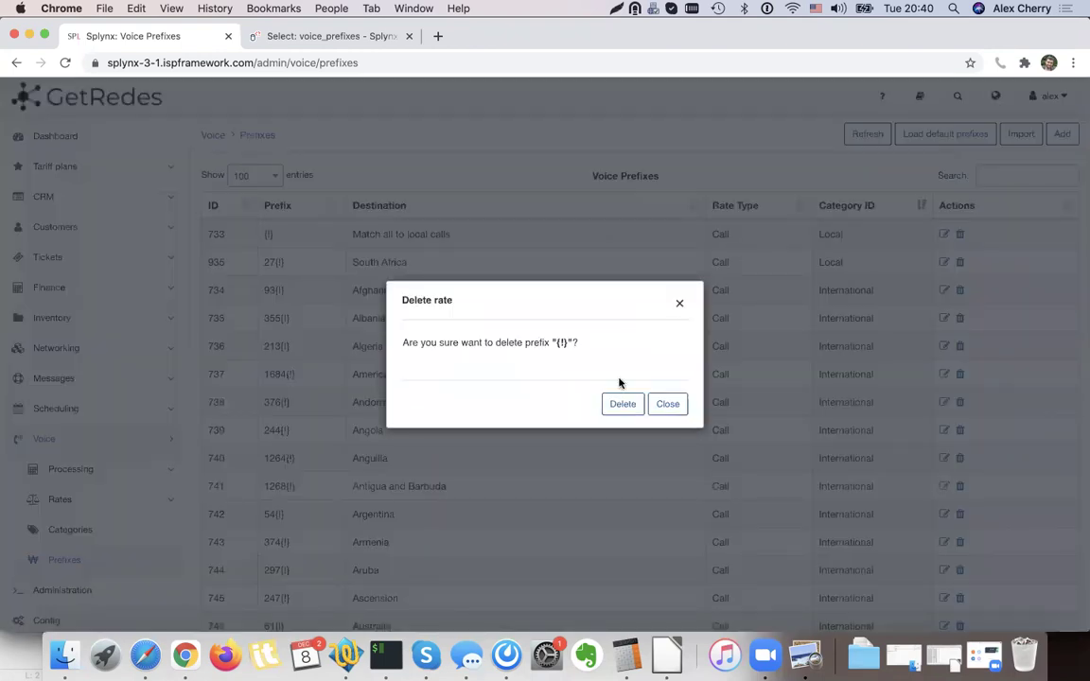
click(622, 402)
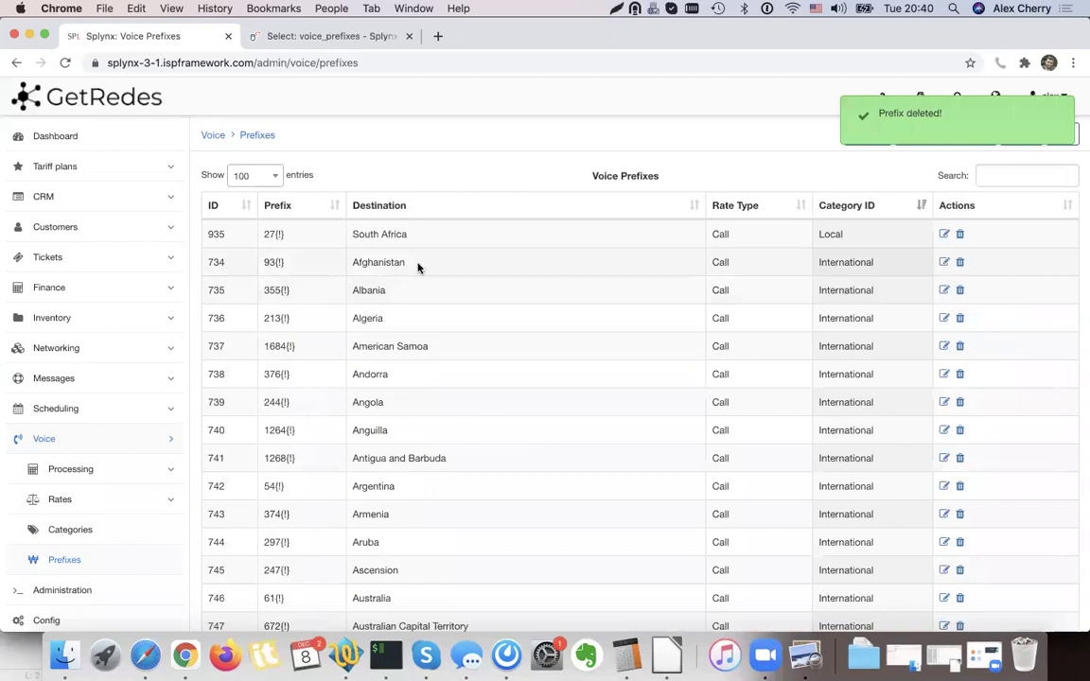
scroll(307, 255, down, 5)
scroll(310, 252, up, 5)
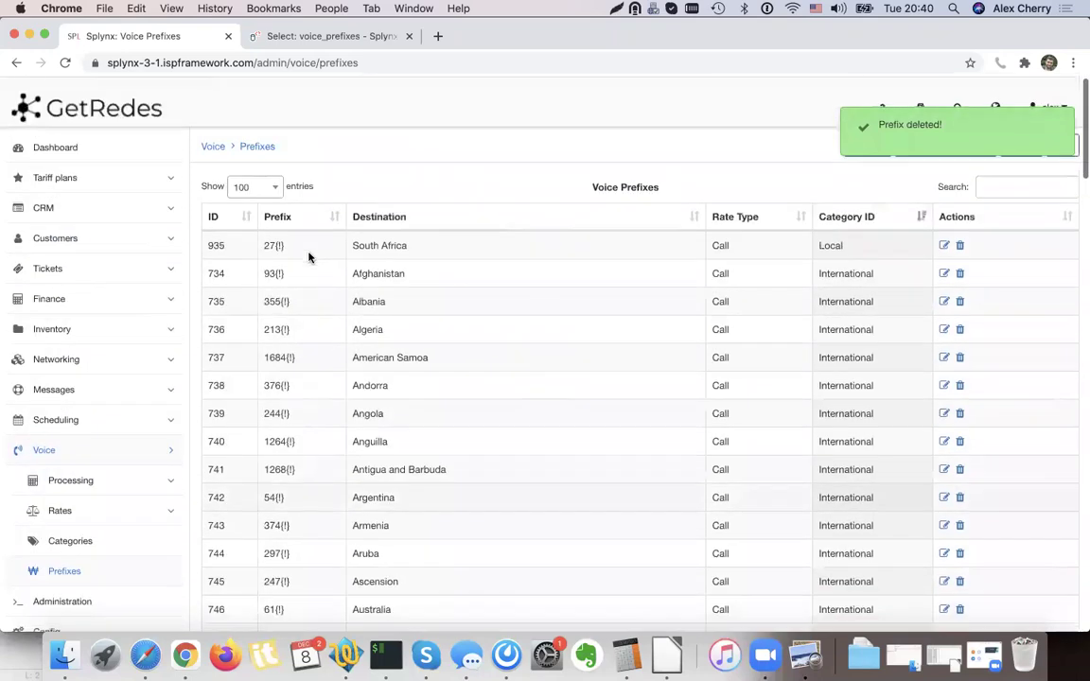
scroll(307, 253, down, 5)
scroll(309, 251, up, 5)
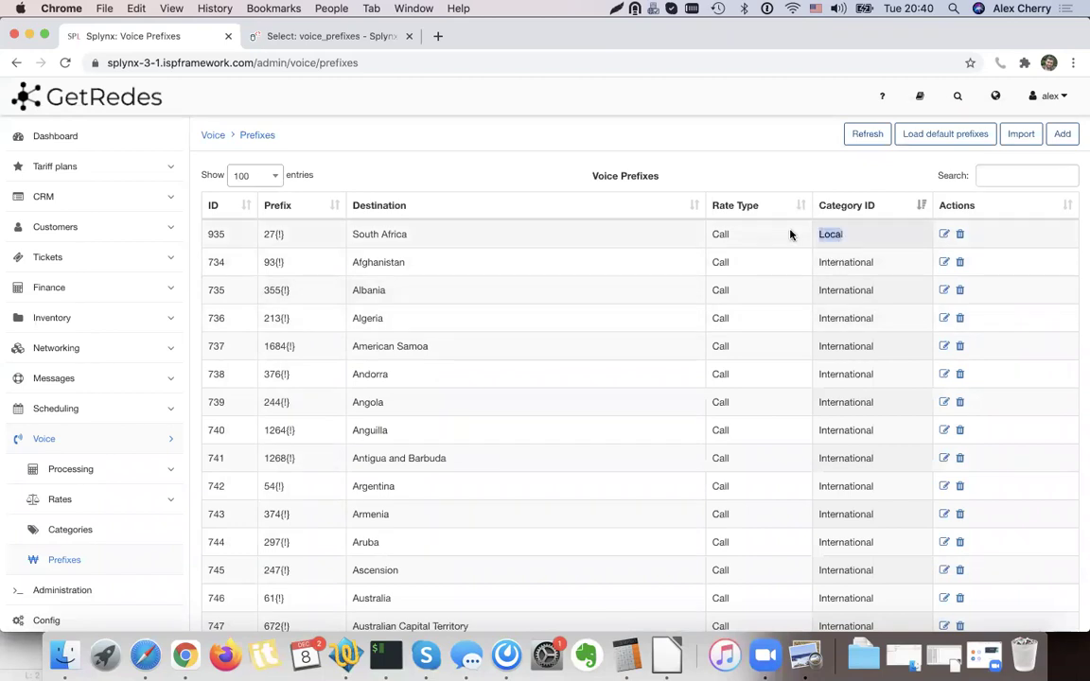
click(805, 662)
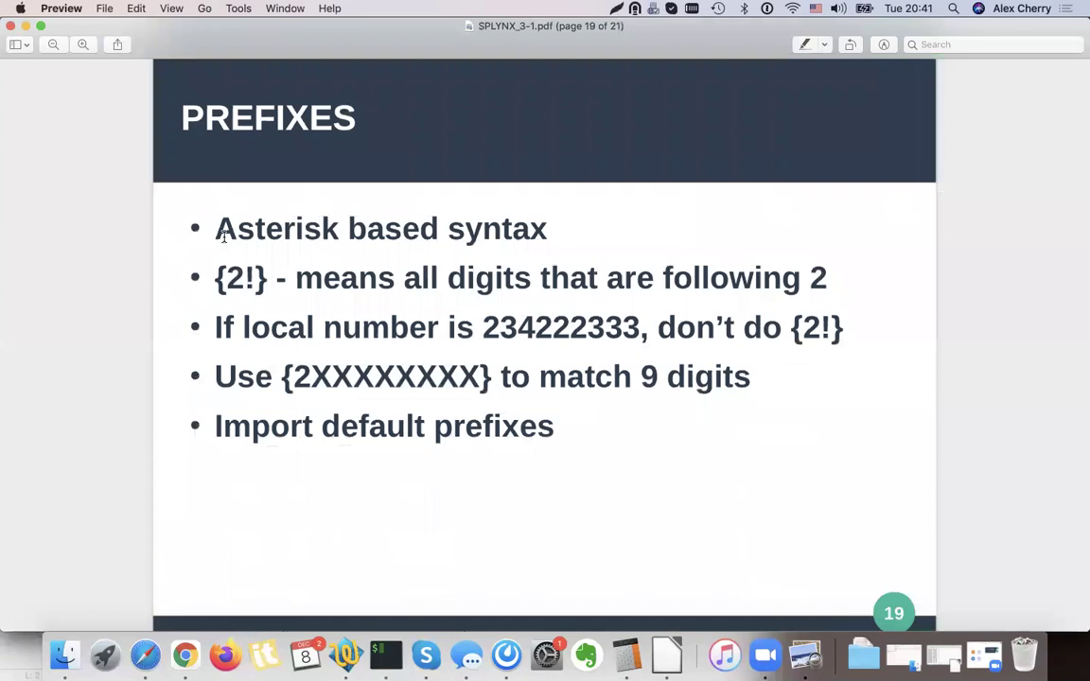
Highlight the {2!} and {2XXXXXXXX} example patterns on the PREFIXES slide, then minimise Preview.
drag(216, 278, 275, 278)
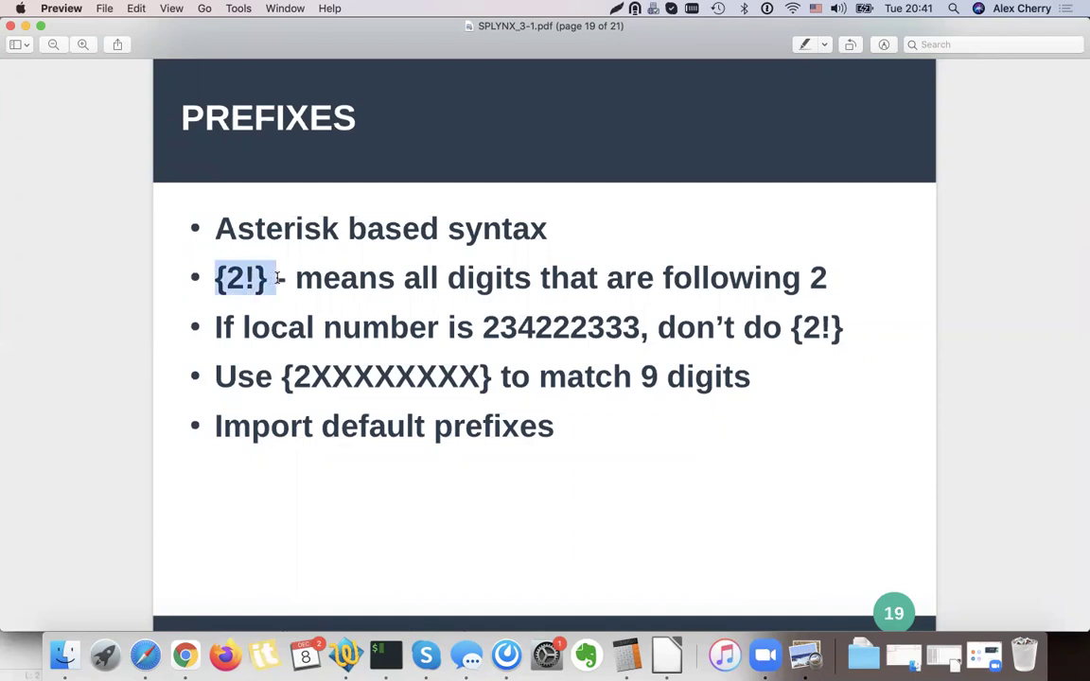
double_click(748, 281)
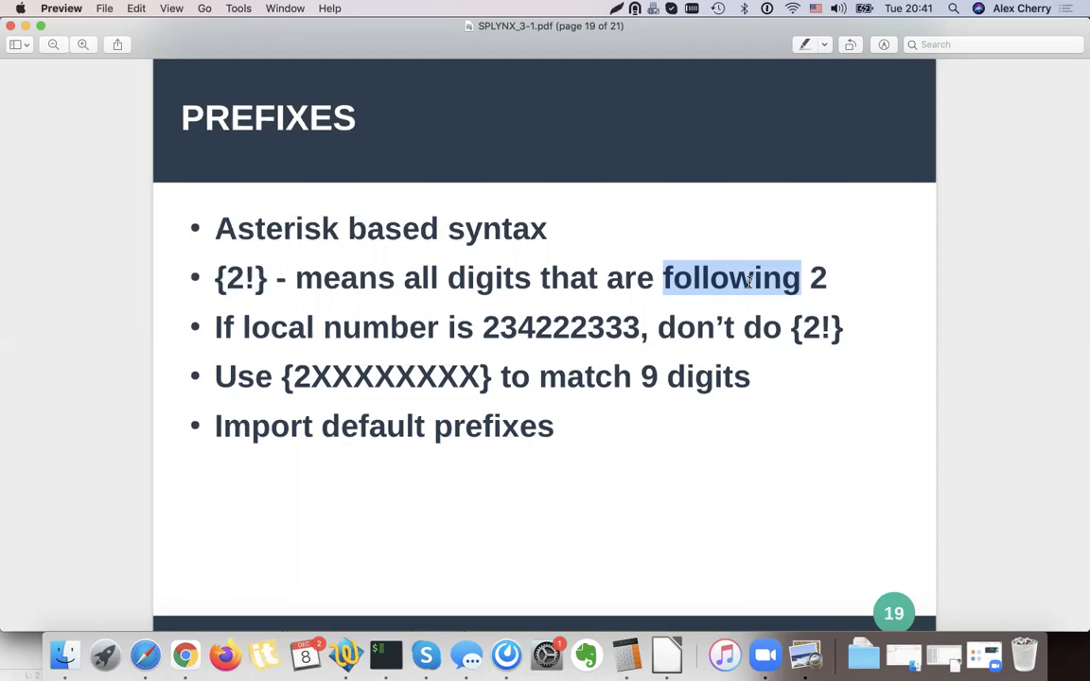
mouse_move(484, 329)
mouse_down()
mouse_move(640, 328)
mouse_move(499, 331)
mouse_up()
click(626, 328)
click(487, 331)
mouse_move(790, 331)
mouse_down()
mouse_move(844, 331)
mouse_move(790, 329)
mouse_up()
click(856, 328)
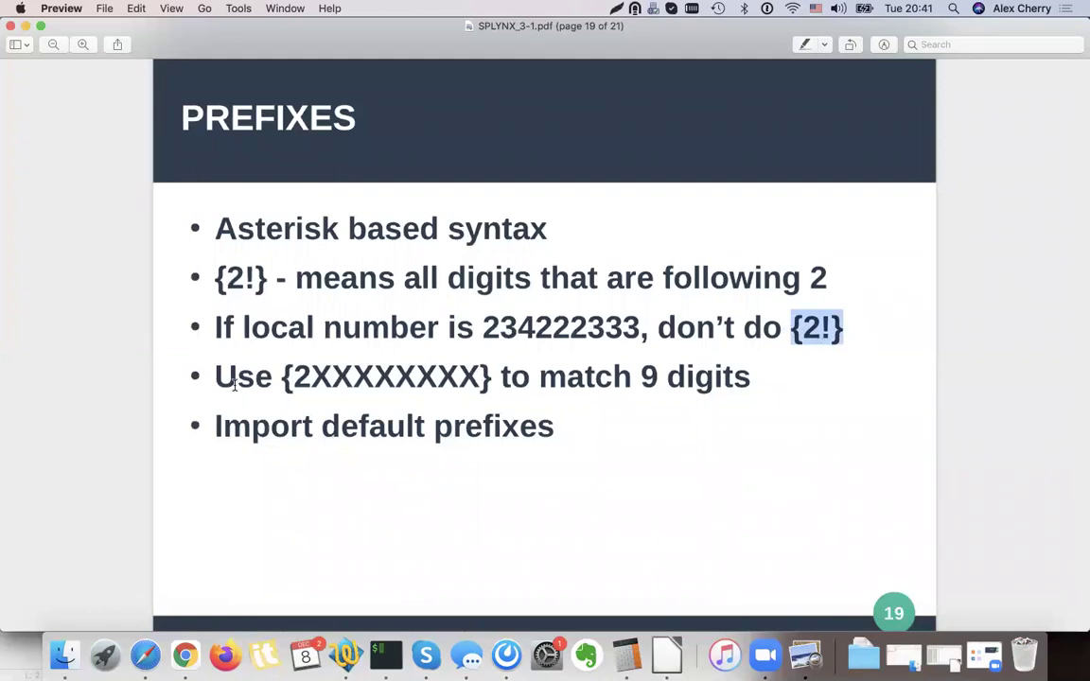
drag(275, 376, 530, 378)
click(528, 380)
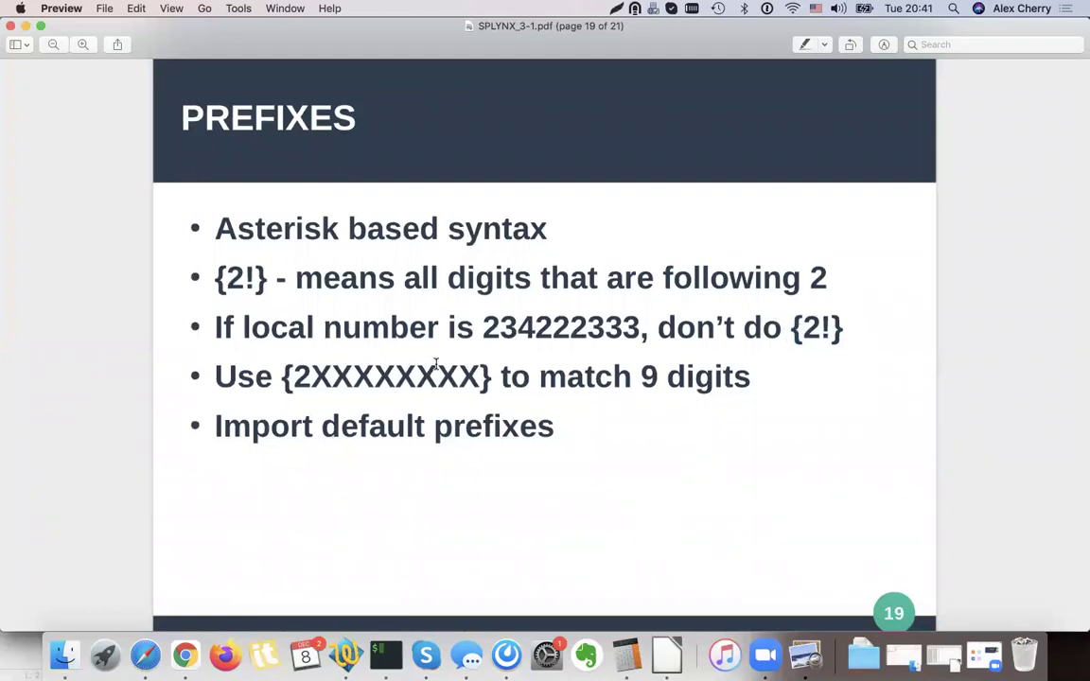
double_click(246, 375)
click(246, 375)
click(26, 26)
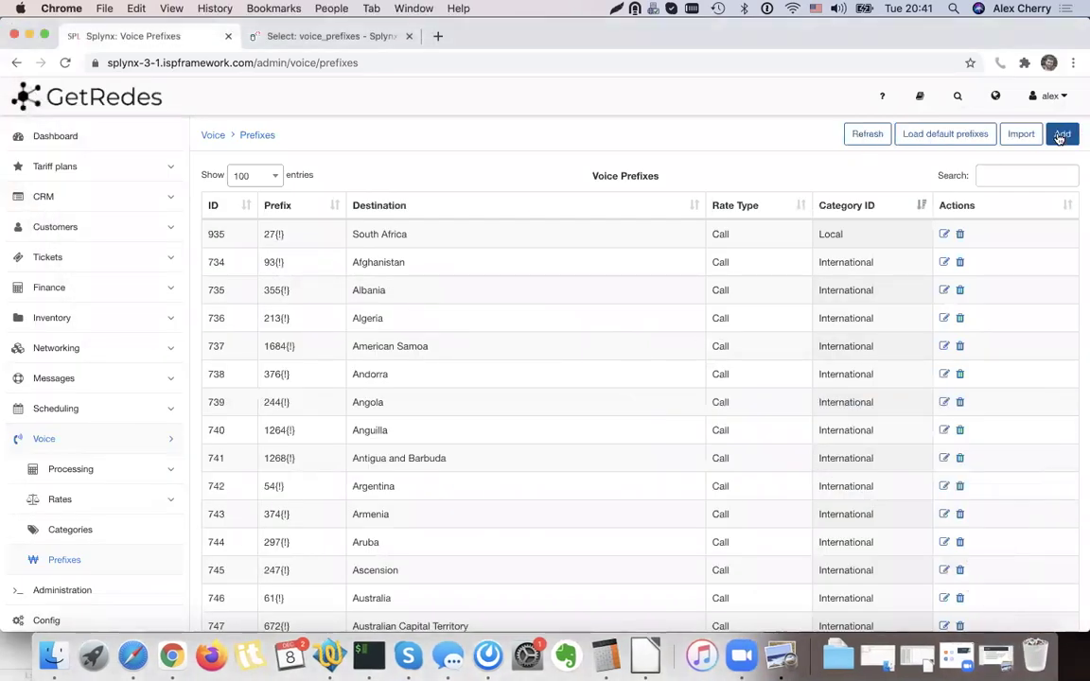
Start a new prefix with the mask 2 followed by {x} digit placeholders.
click(1061, 133)
click(477, 284)
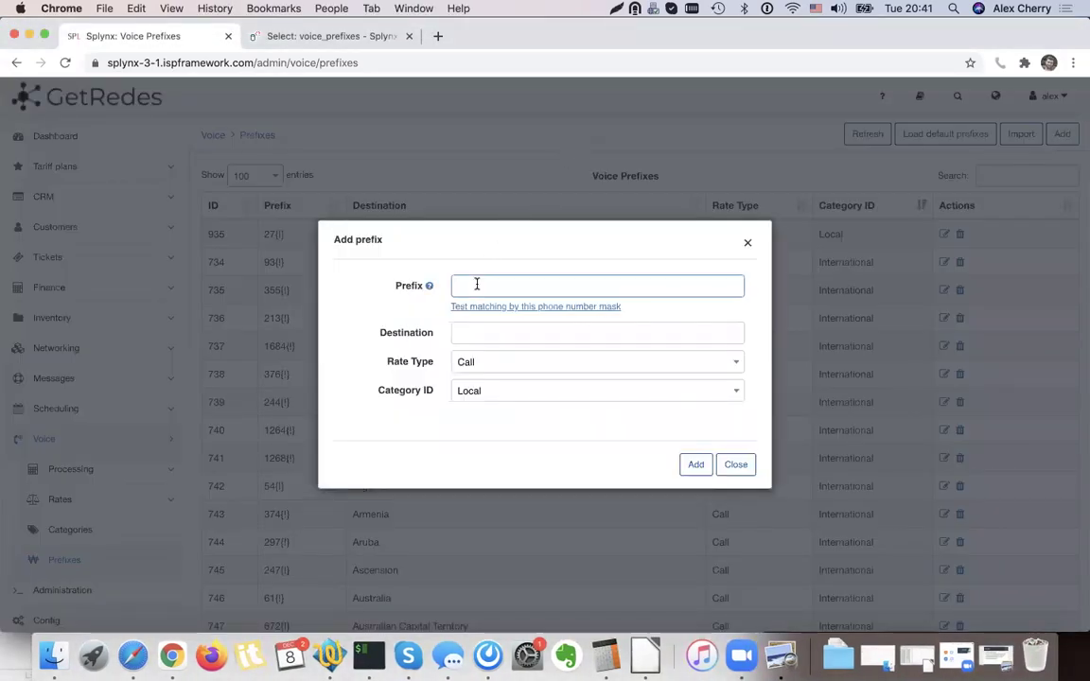
text(2)
key(Right)
key(super+v)
key(super+v)
key(Right)
drag(505, 286, 477, 285)
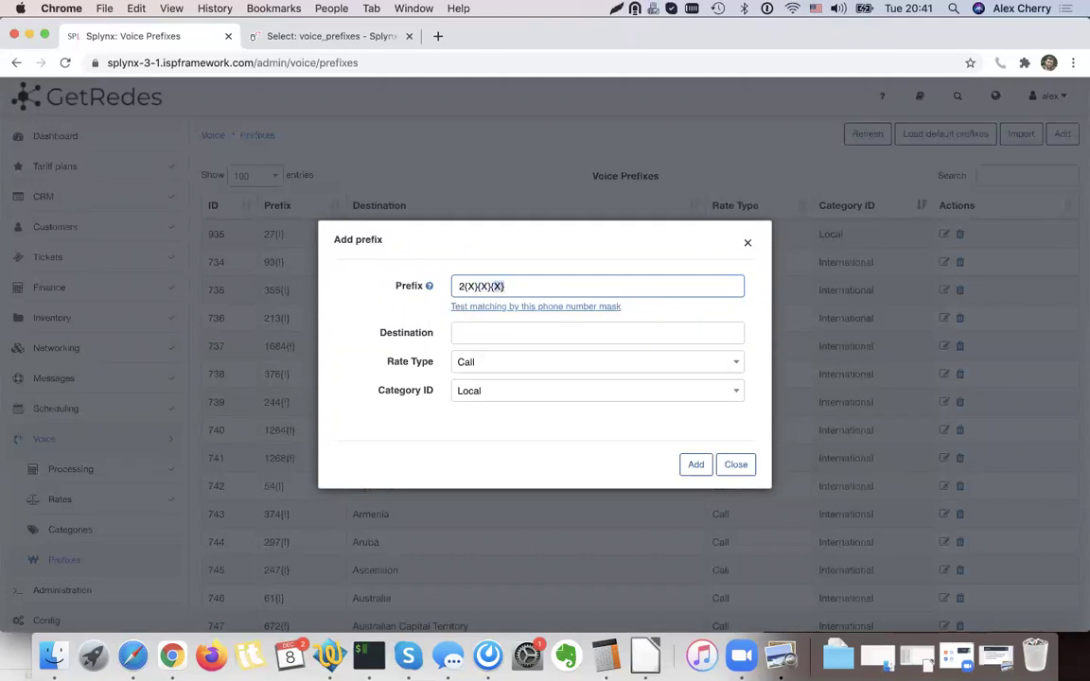
key(Right)
text((X))
text((X))
text((X))
text((X))
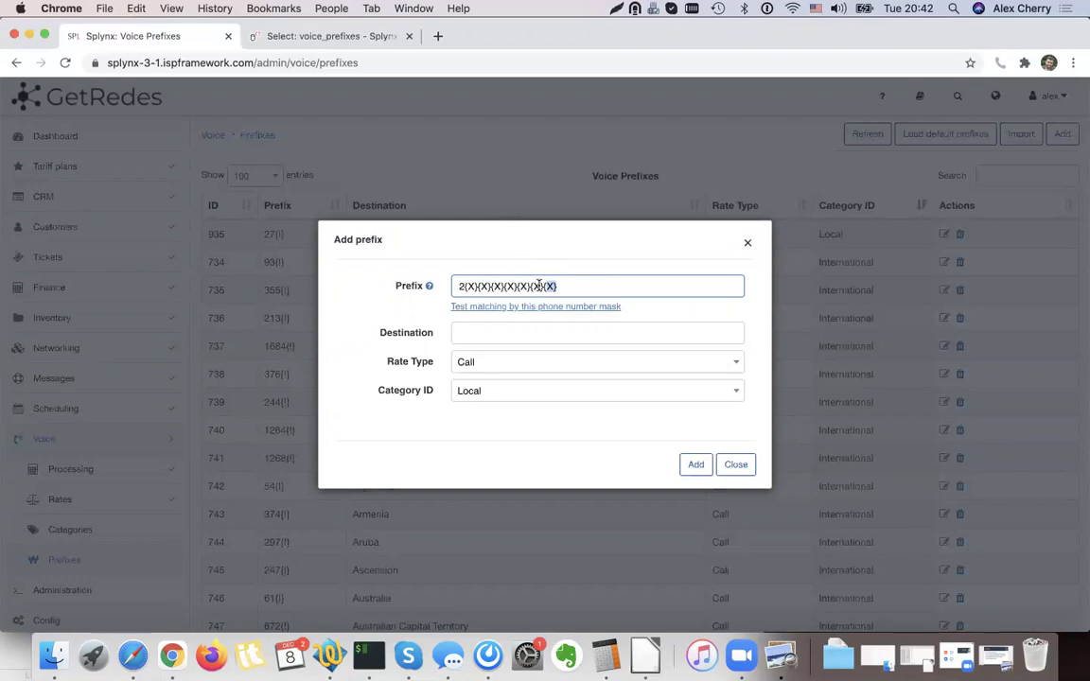
click(554, 286)
text((X))
key(super+a)
Name it 'Local call' in the Local category and save it as prefix 977.
click(462, 333)
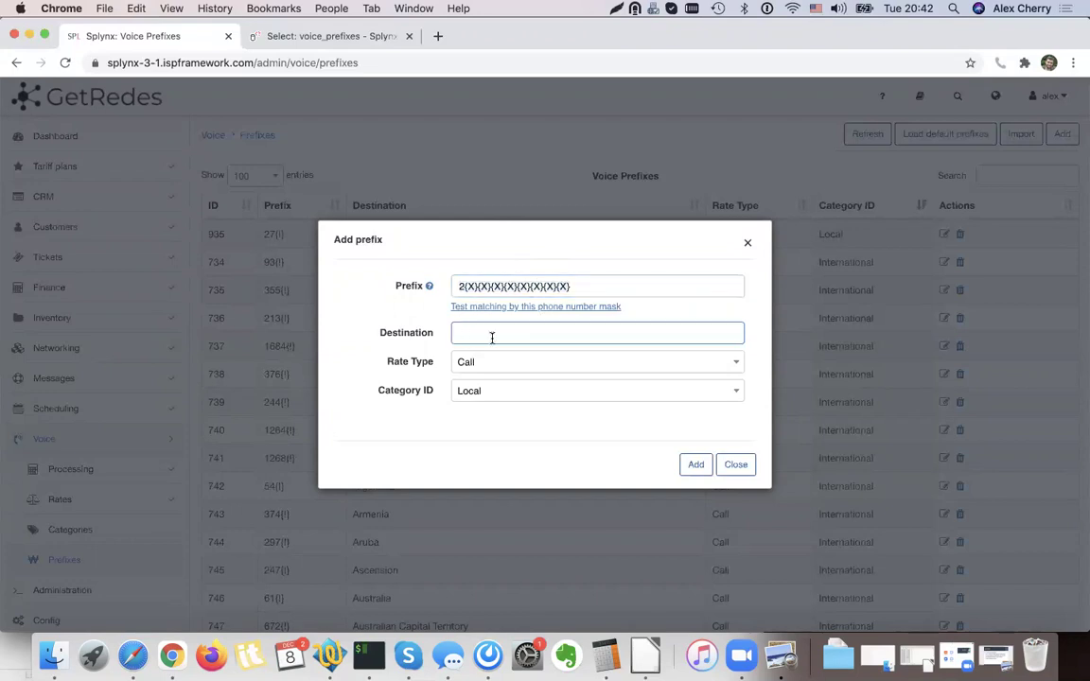
text(Local call)
click(478, 393)
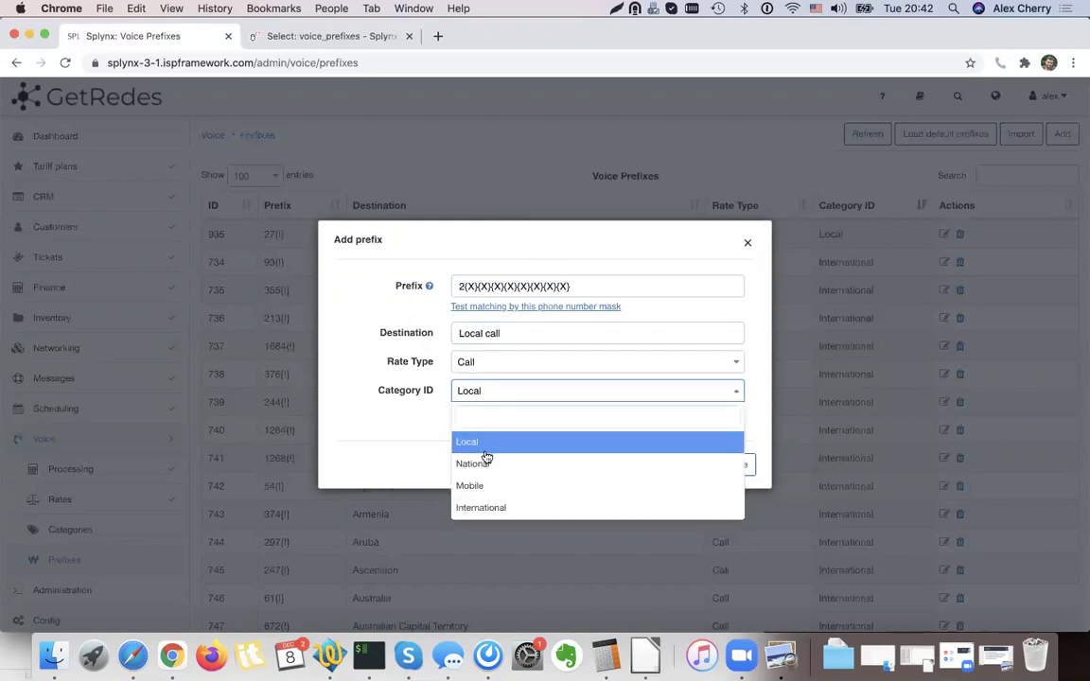
click(482, 444)
triple_click(543, 296)
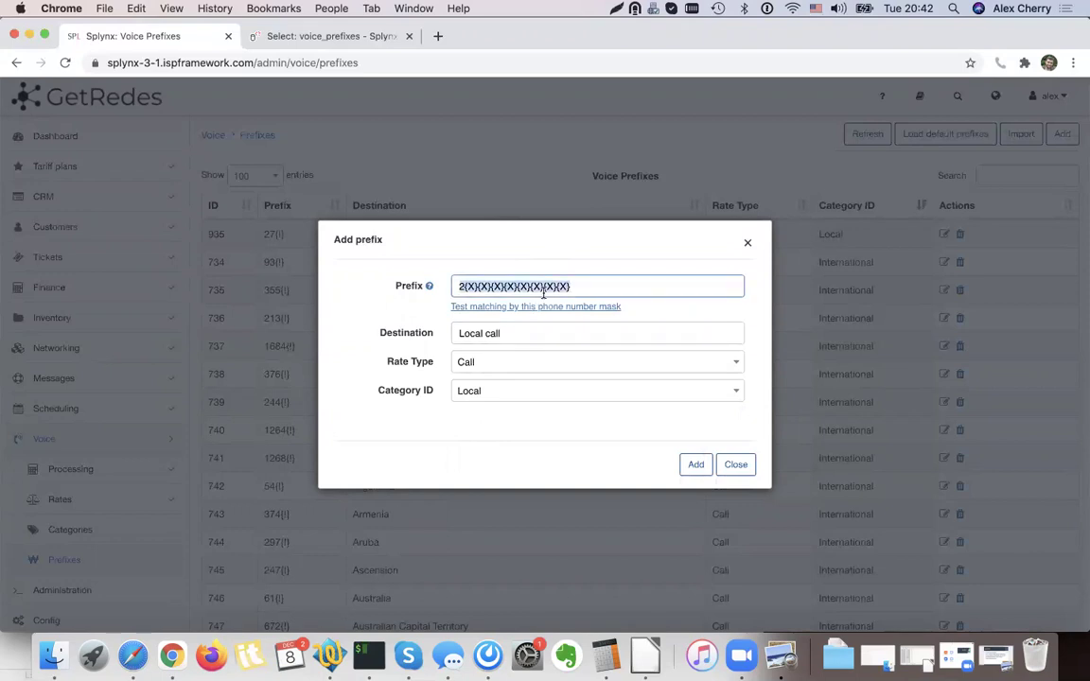
click(700, 465)
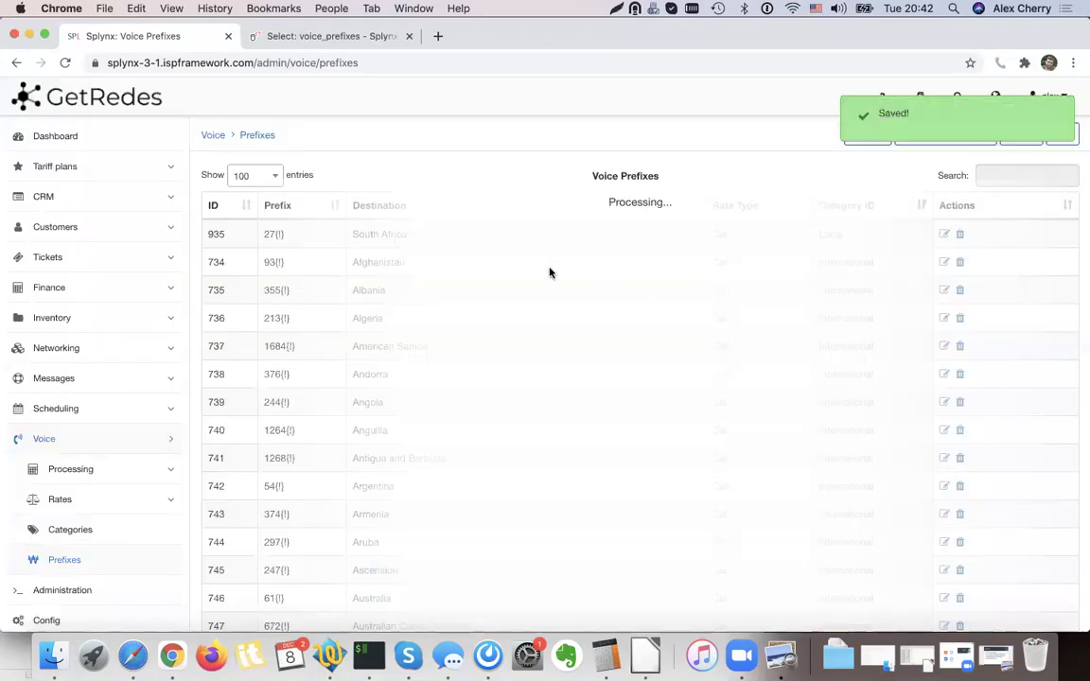
drag(362, 262, 261, 262)
click(291, 262)
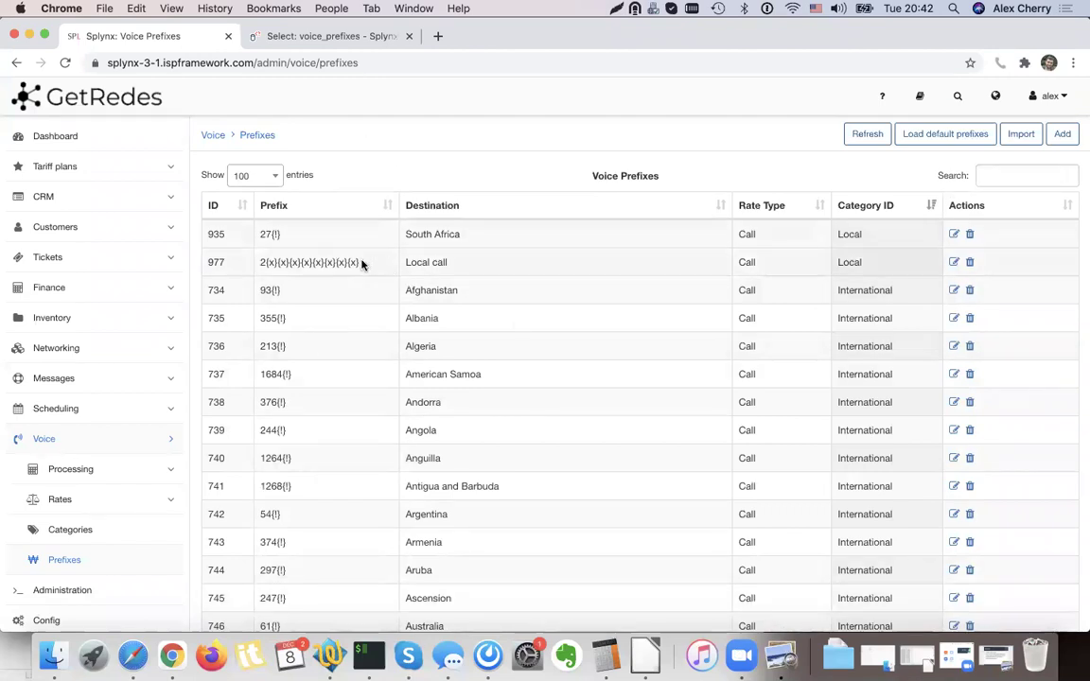
drag(361, 262, 237, 266)
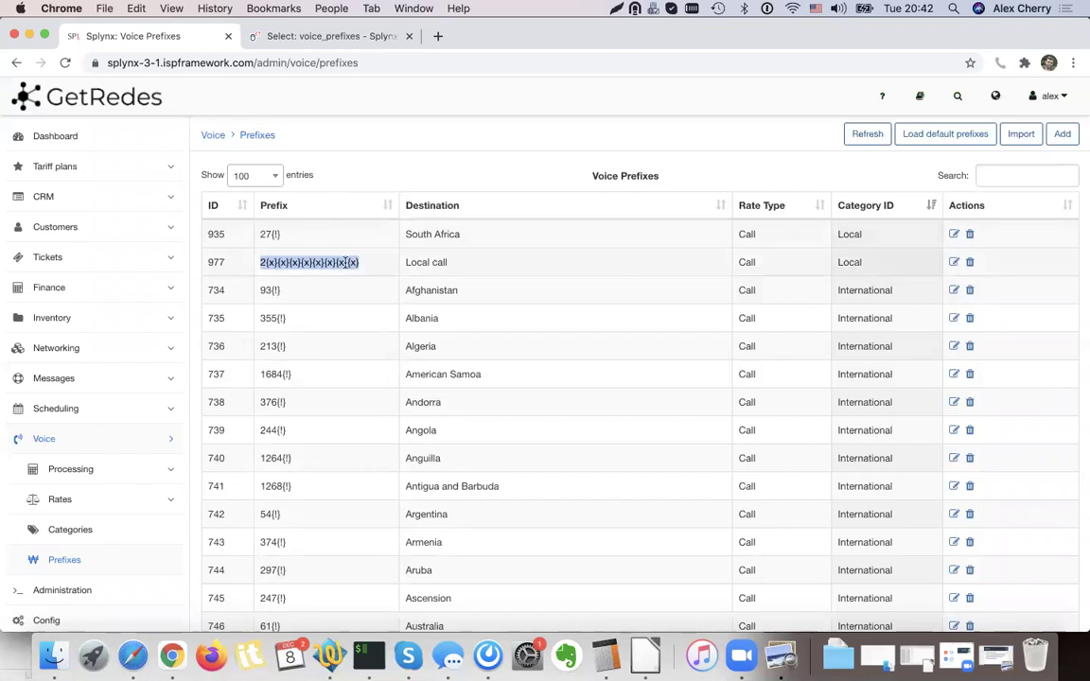
click(95, 498)
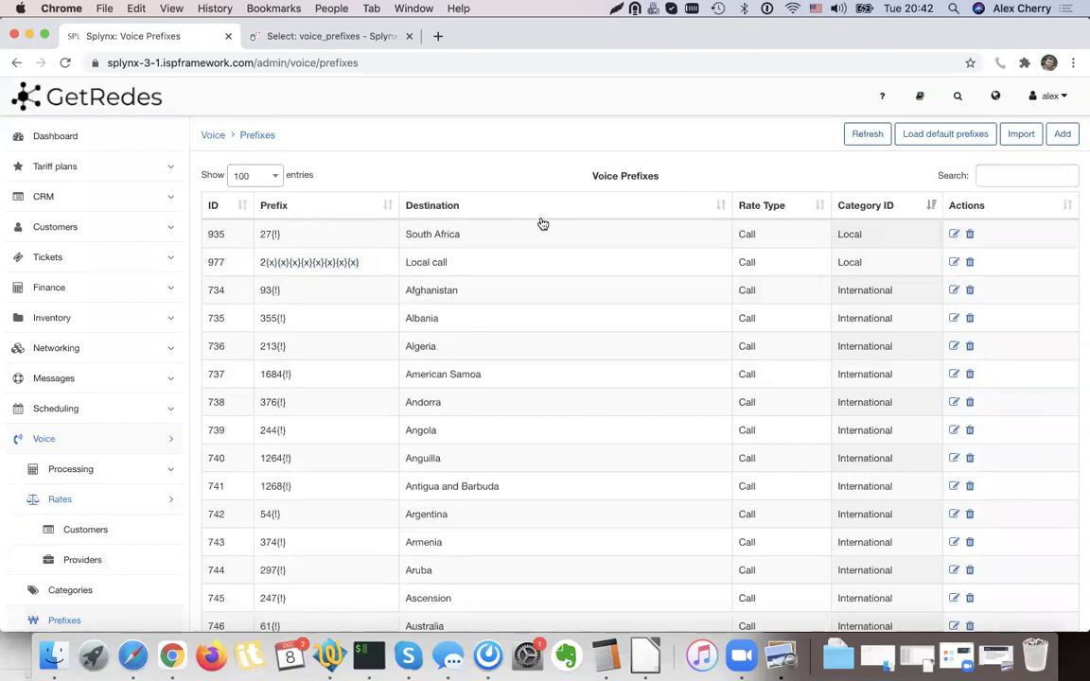
Create the customer rate table RATE A.
click(118, 531)
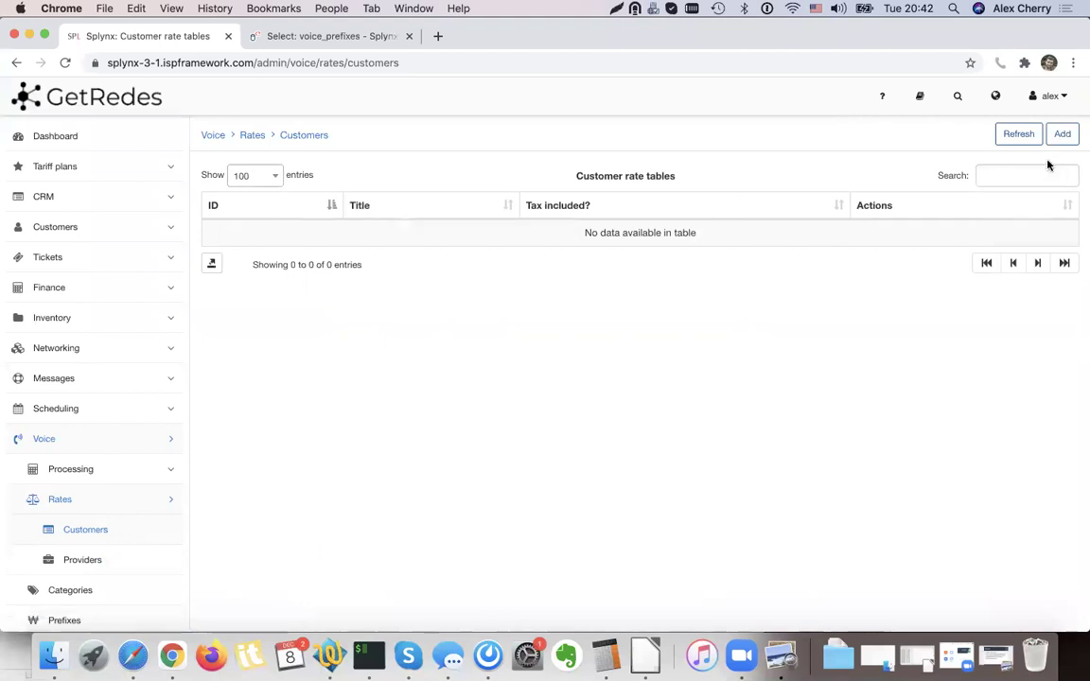
click(1060, 133)
click(484, 312)
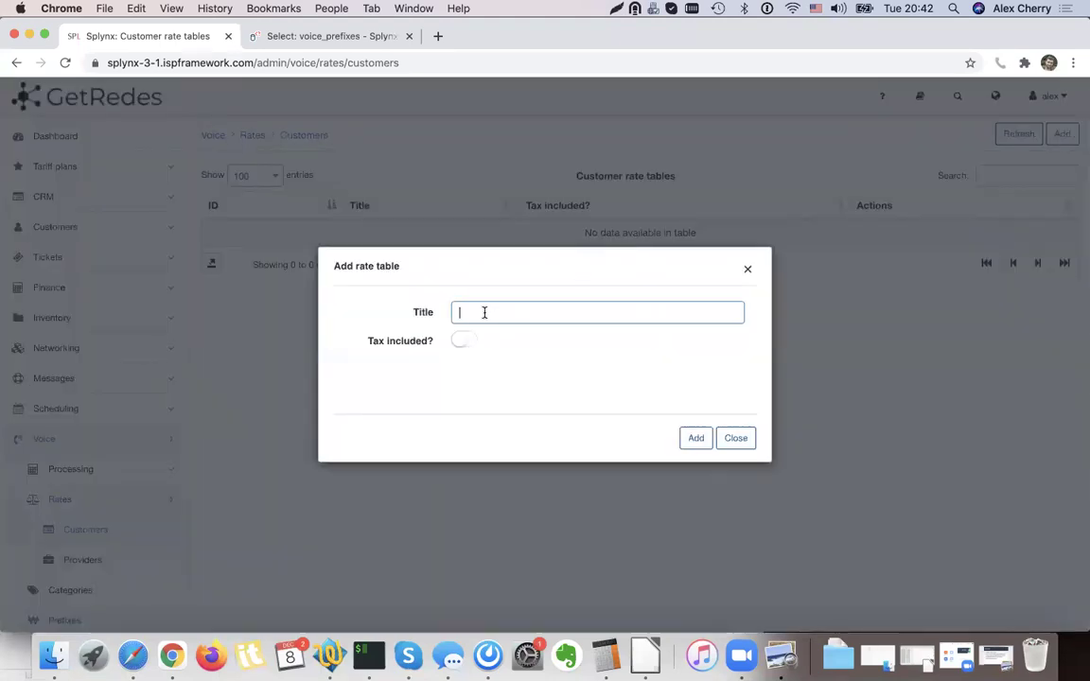
text(RATE A)
click(694, 438)
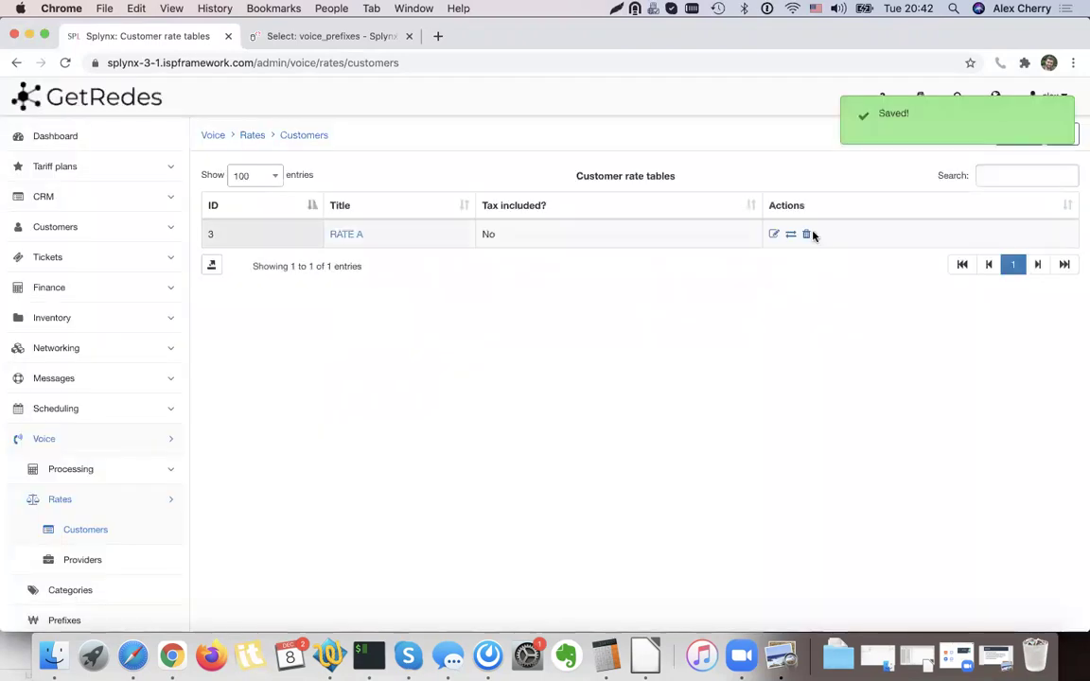
Start a Local customer rate in RATE A, then discard it unsaved.
click(789, 236)
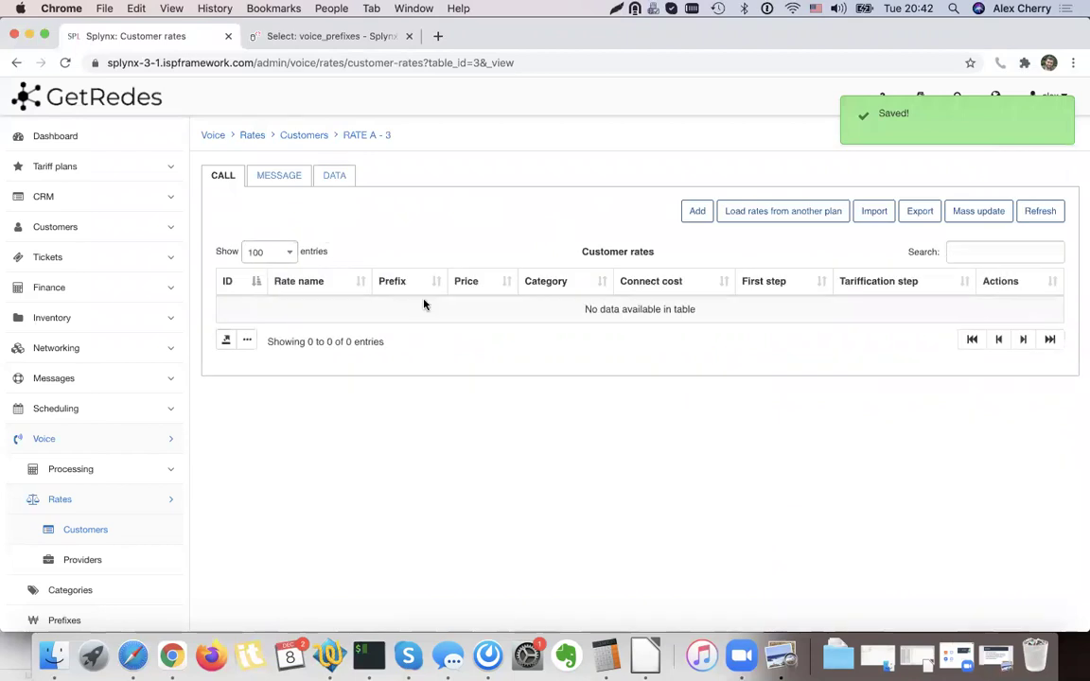
click(697, 211)
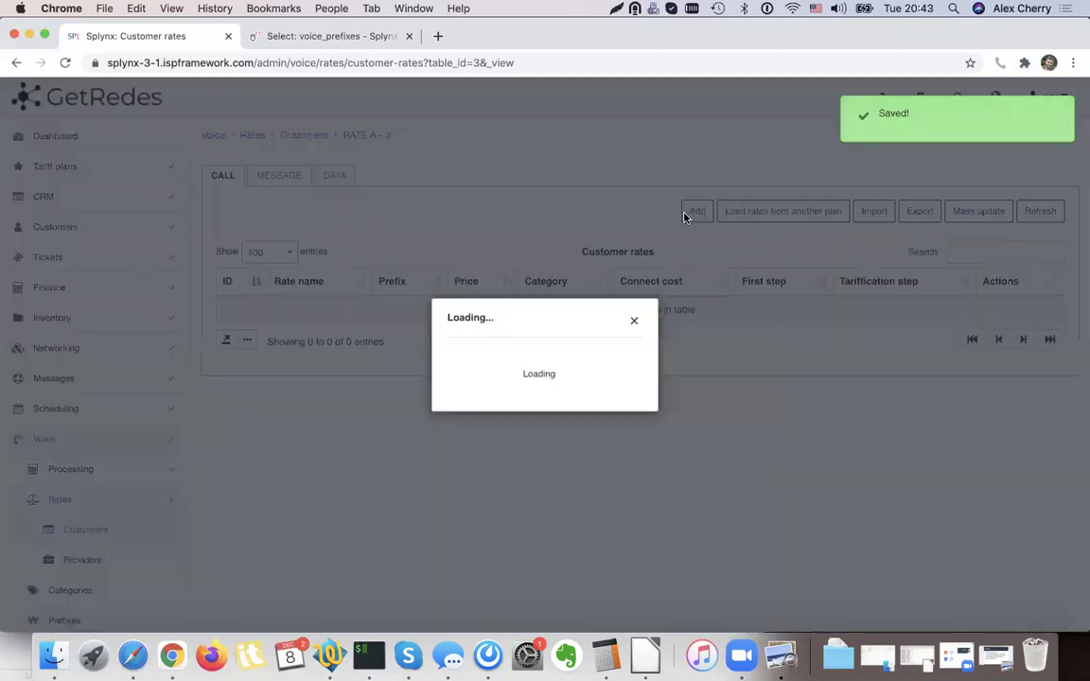
click(473, 269)
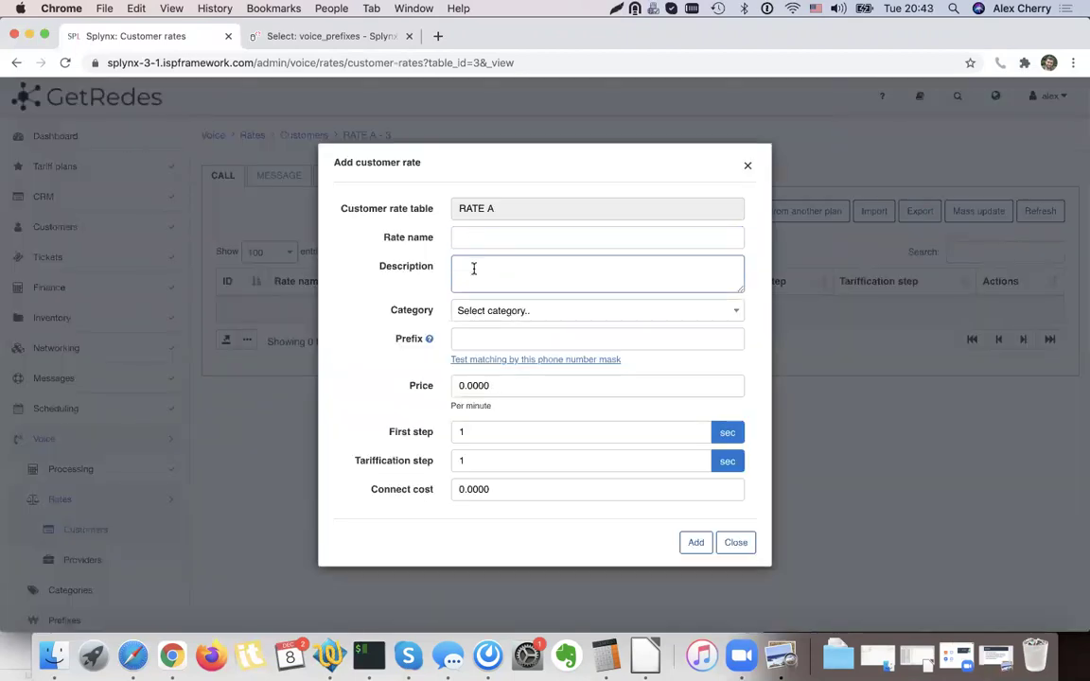
click(463, 337)
click(486, 310)
click(481, 383)
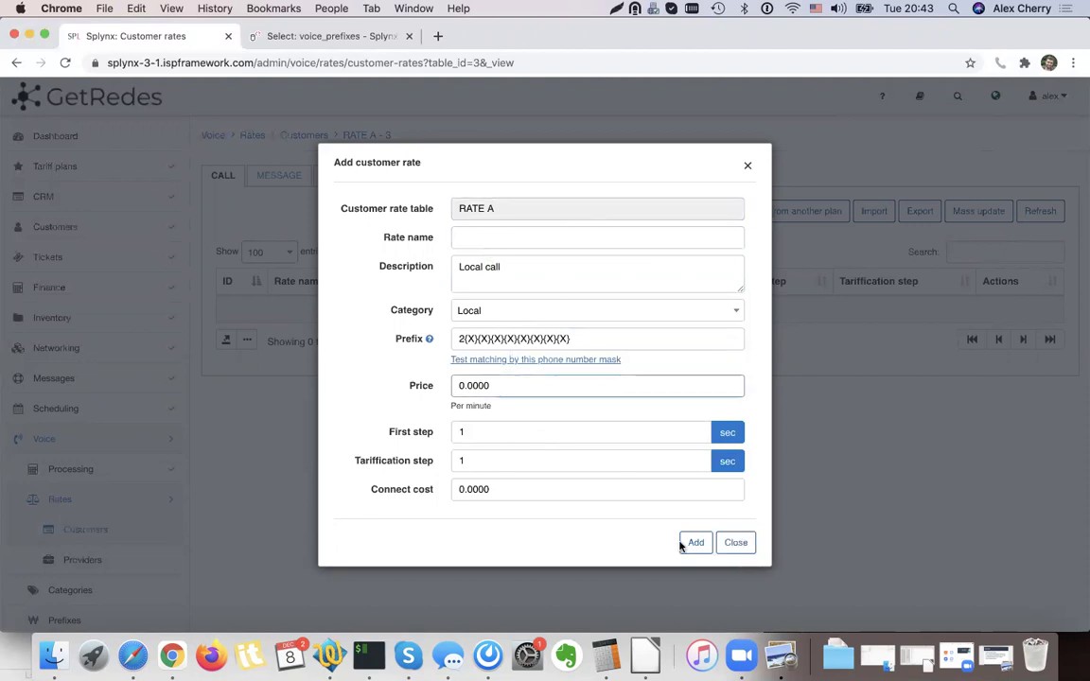
click(735, 542)
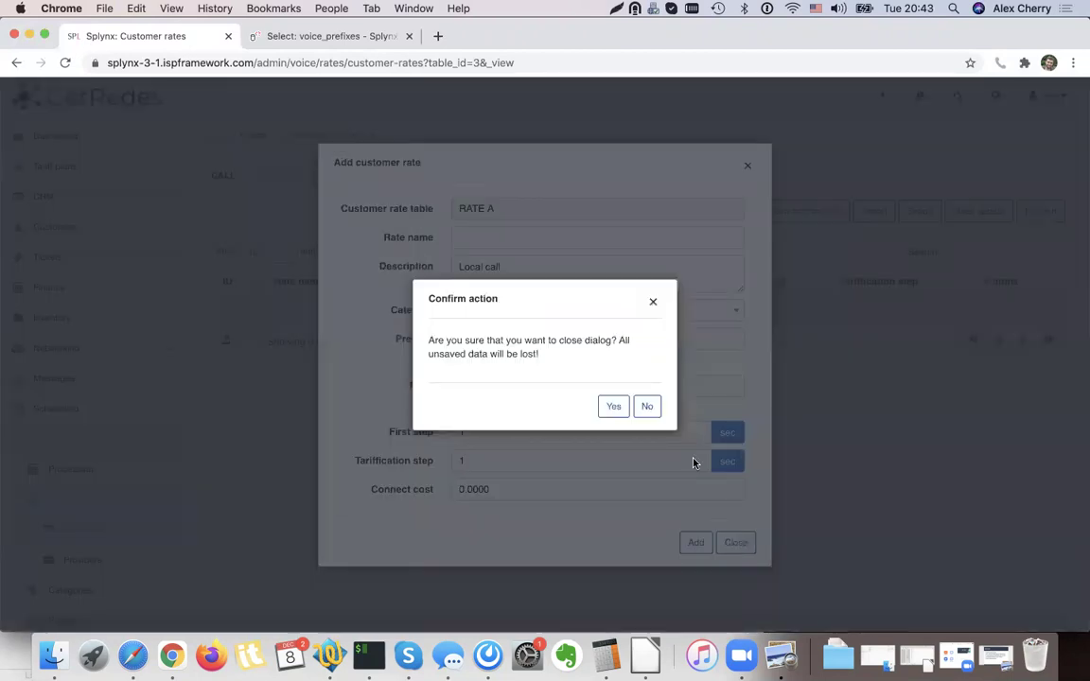
click(615, 407)
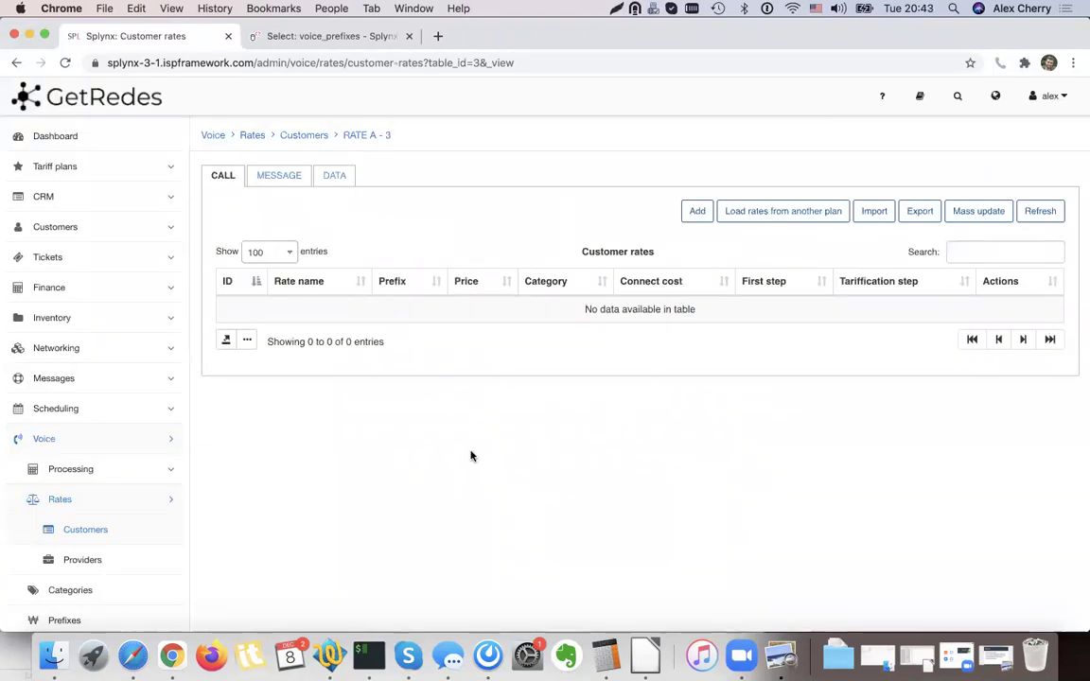
Select the local-call prefix mask in row 977 of the Voice Prefixes list.
click(87, 620)
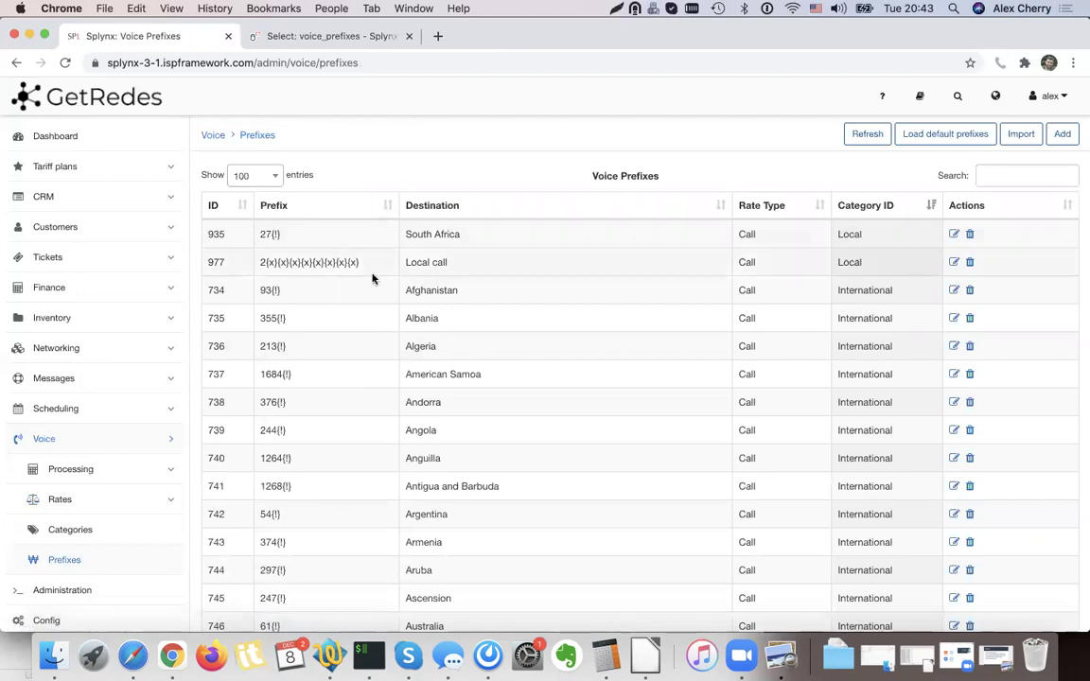
drag(367, 266, 260, 258)
click(365, 267)
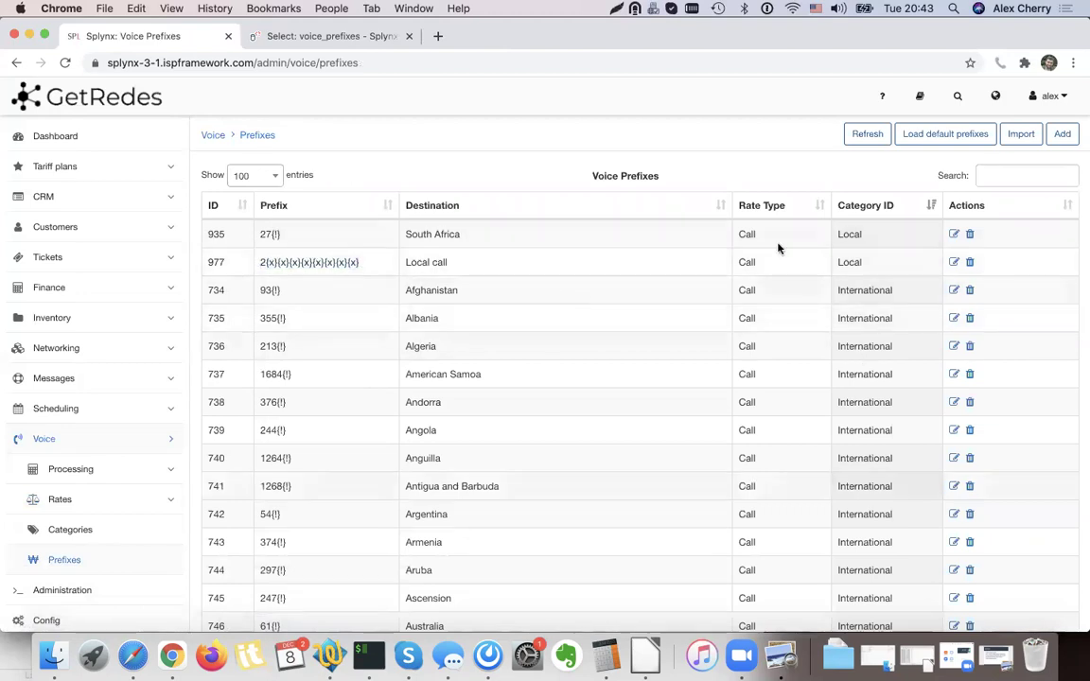
click(646, 659)
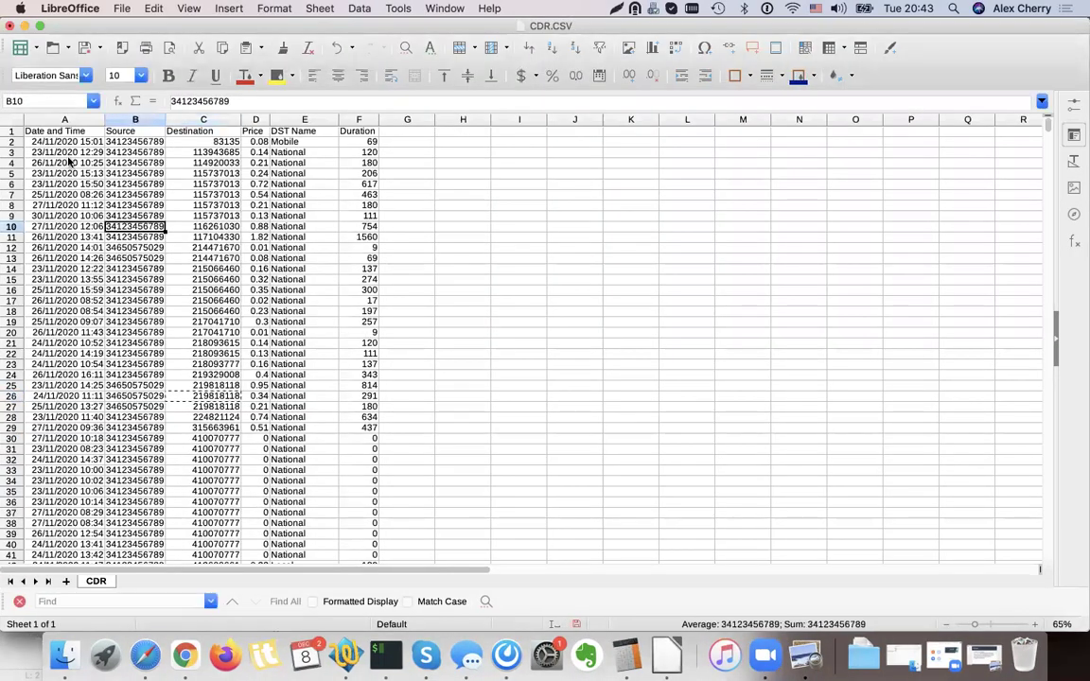
Change the DST Name header in cell E1 of CDR.CSV to Category.
drag(52, 131, 268, 280)
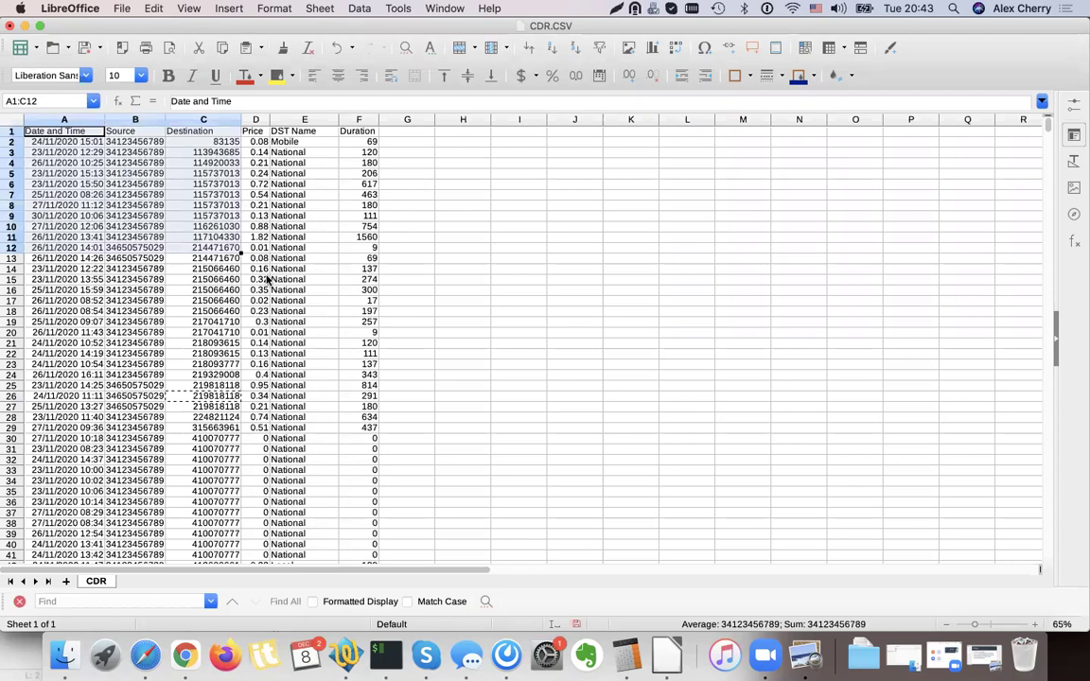
click(291, 132)
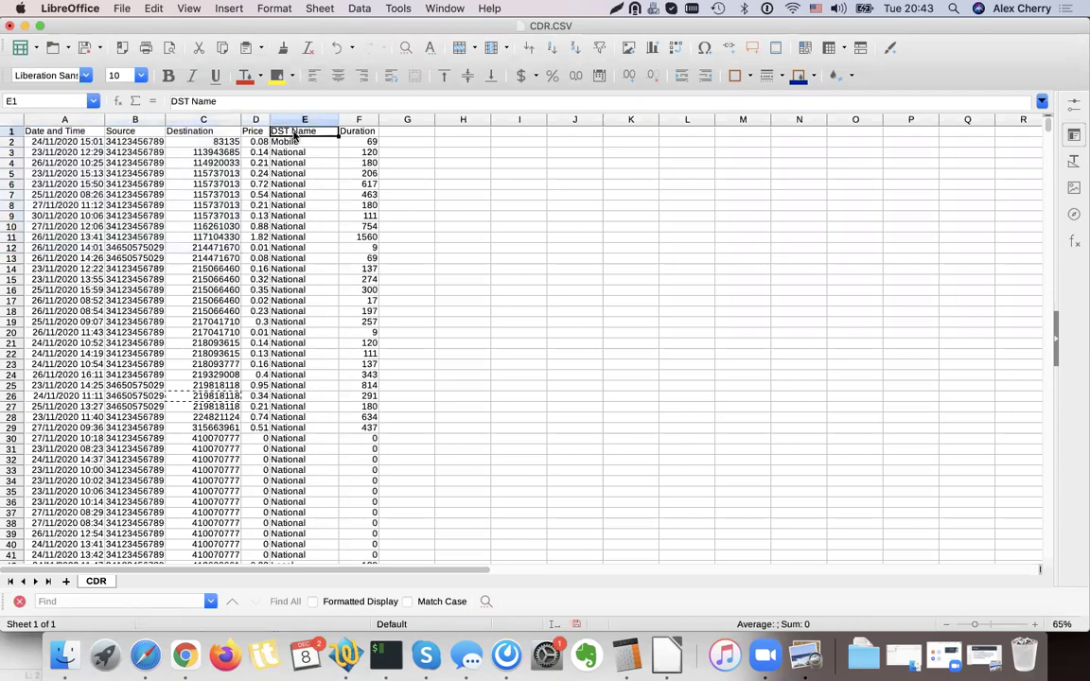
text(Category)
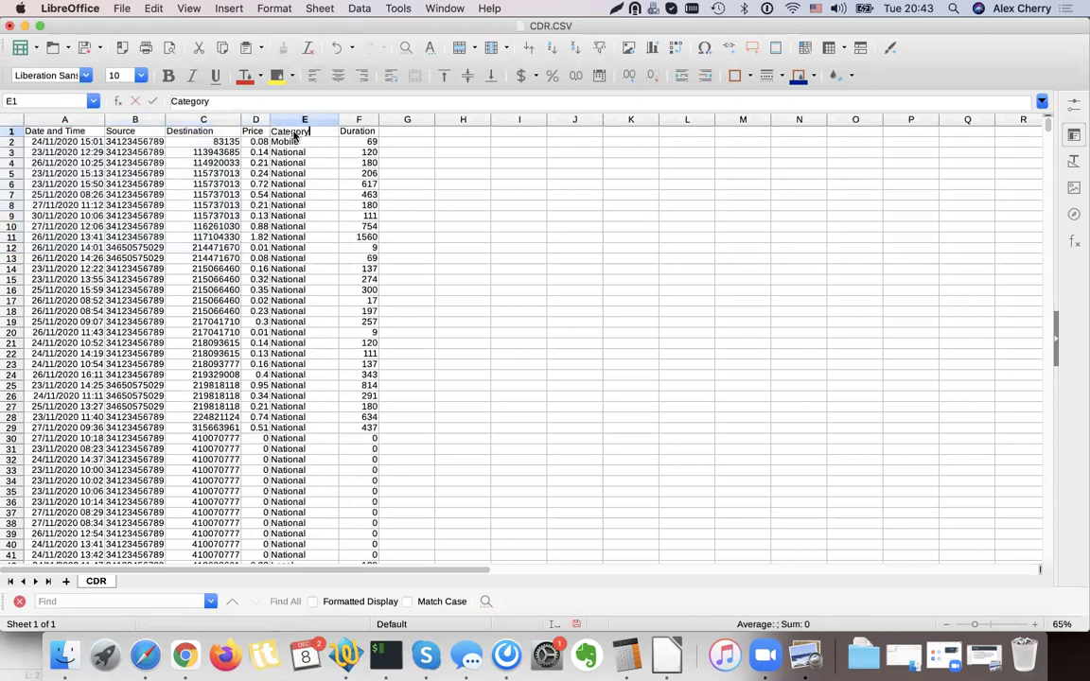
Review the Source, Destination and Category values in CDR.CSV, then minimise Calc.
click(208, 120)
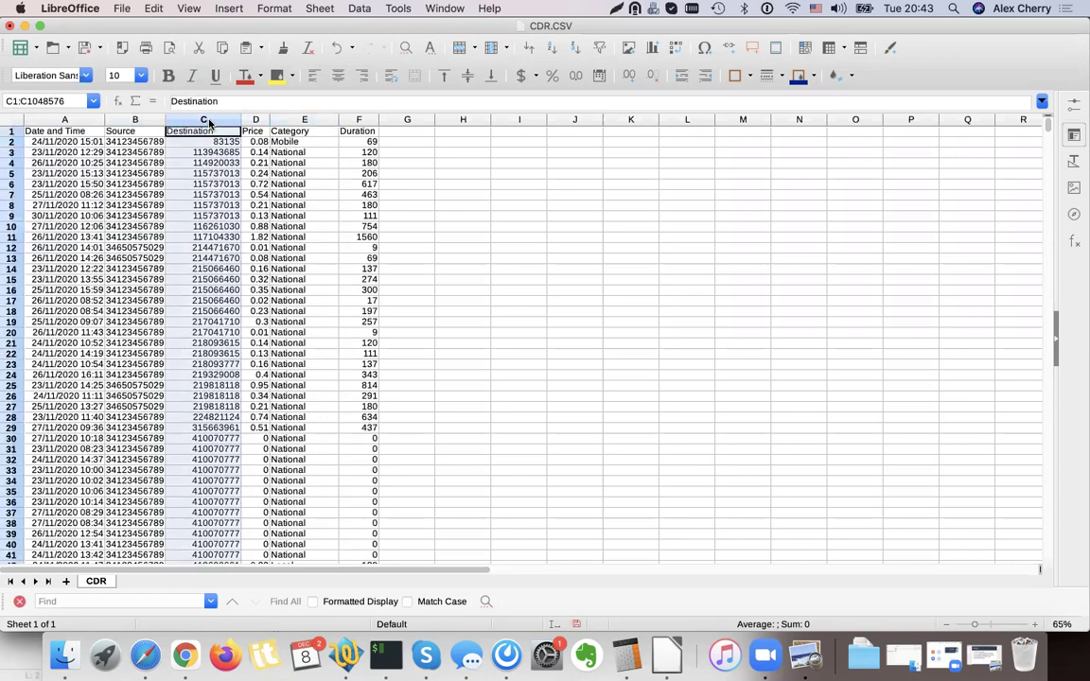
click(135, 120)
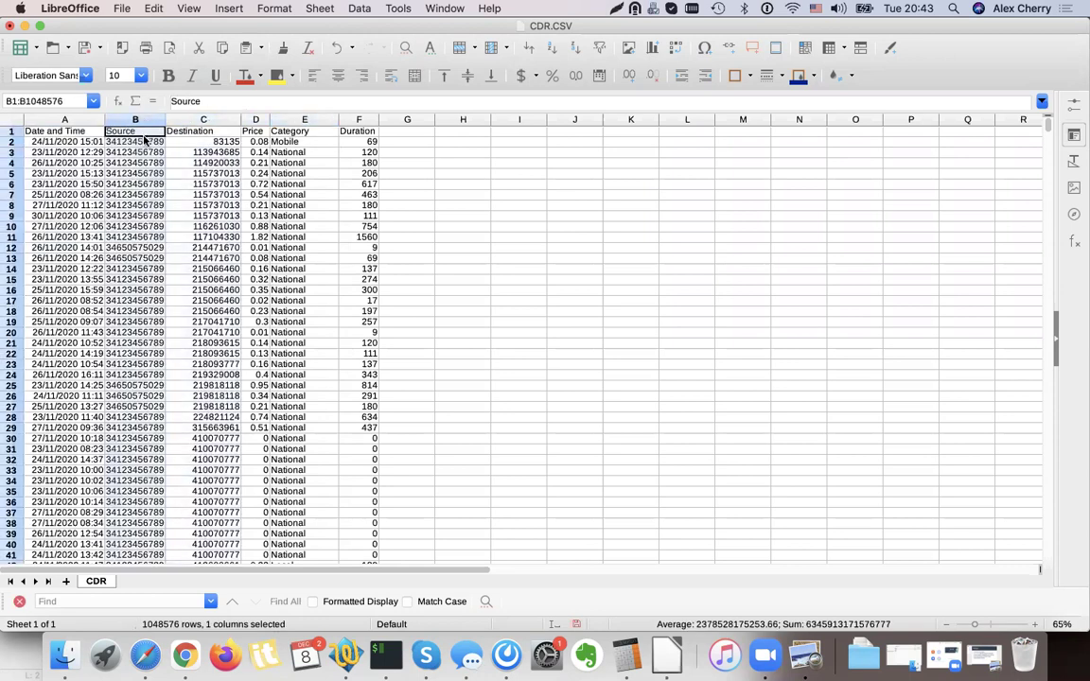
click(212, 121)
click(208, 257)
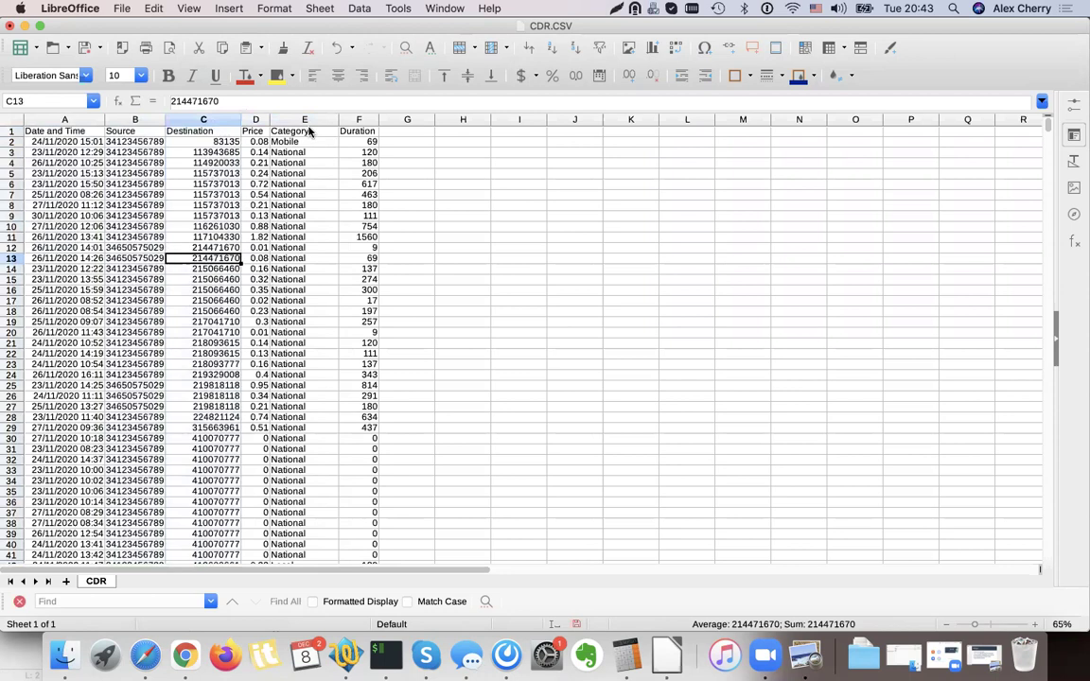
click(309, 131)
click(308, 290)
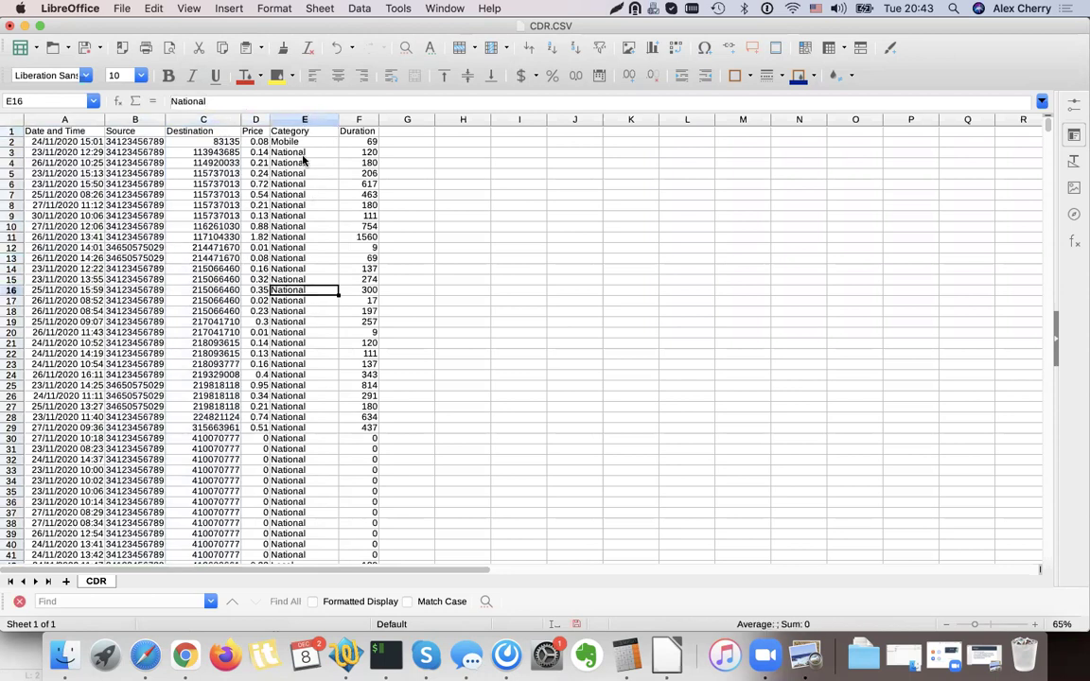
click(180, 121)
click(298, 131)
click(295, 184)
drag(303, 172, 291, 261)
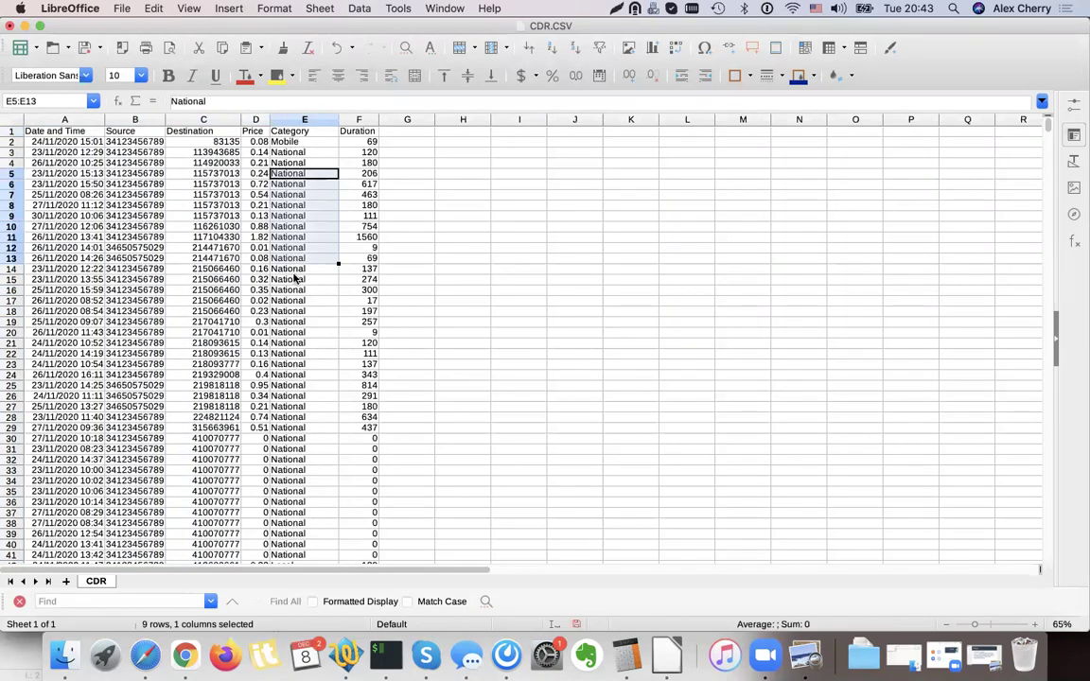
click(25, 26)
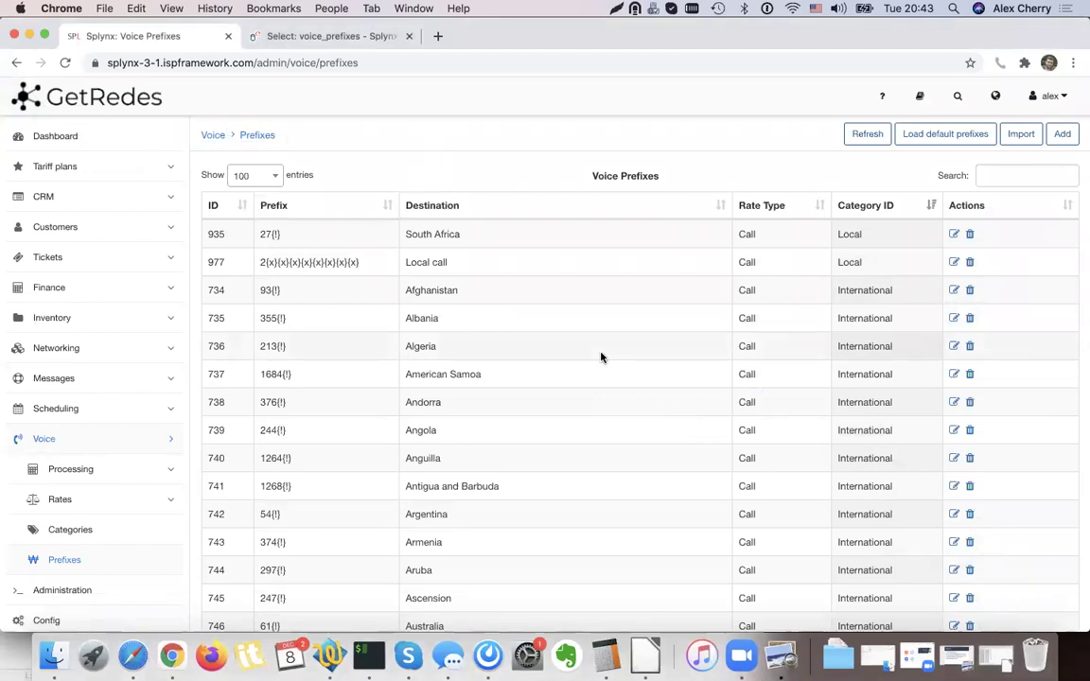
Compare the VOIP RATES SCENARIOS slide with CDR.CSV's category and destination columns.
click(782, 656)
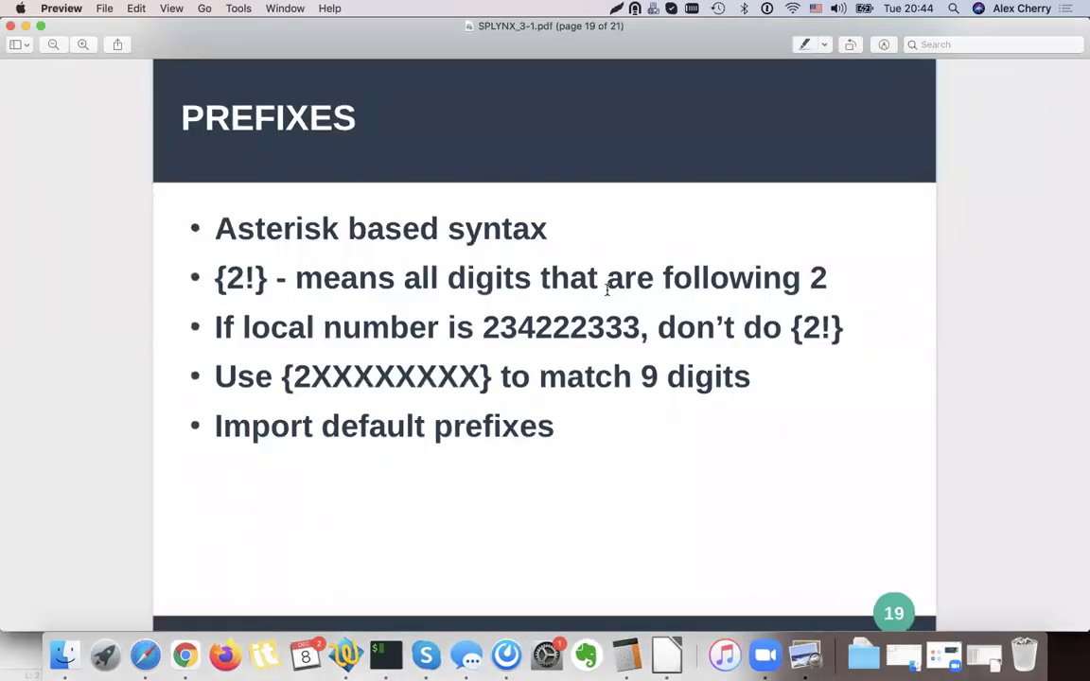
scroll(712, 395, down, 10)
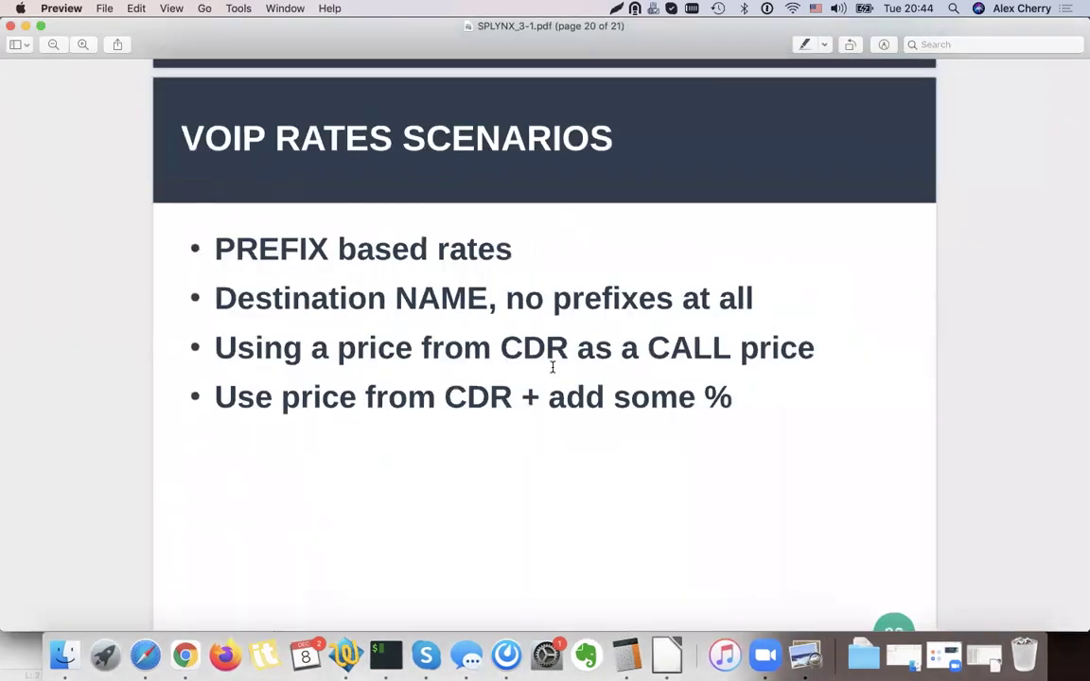
scroll(320, 173, up, 1)
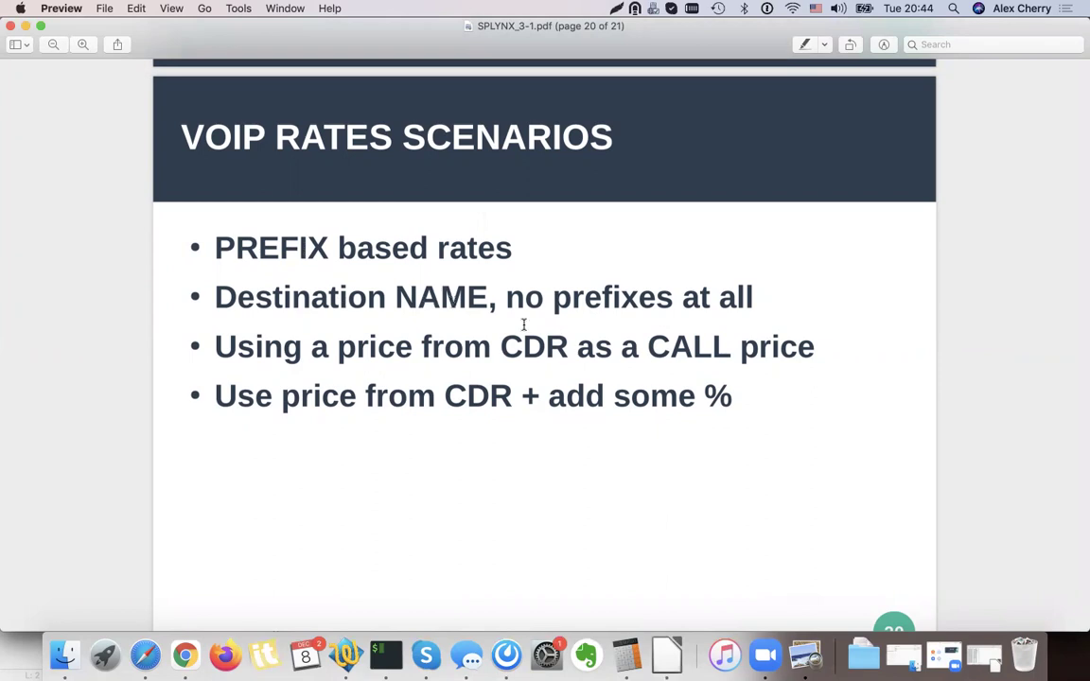
click(984, 655)
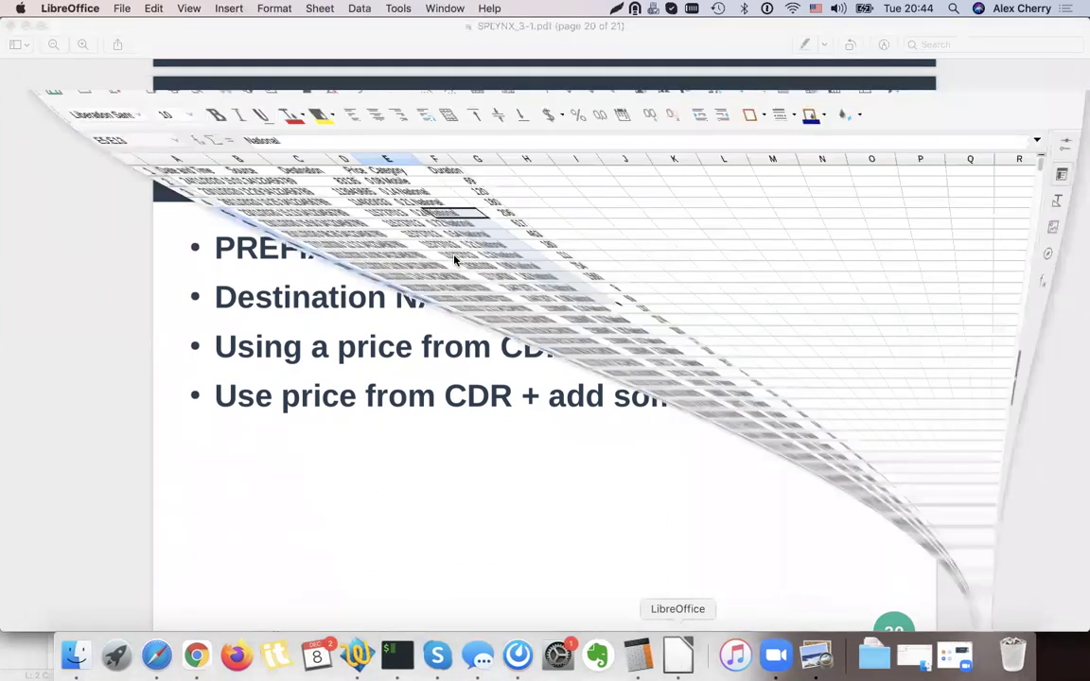
drag(303, 141, 304, 385)
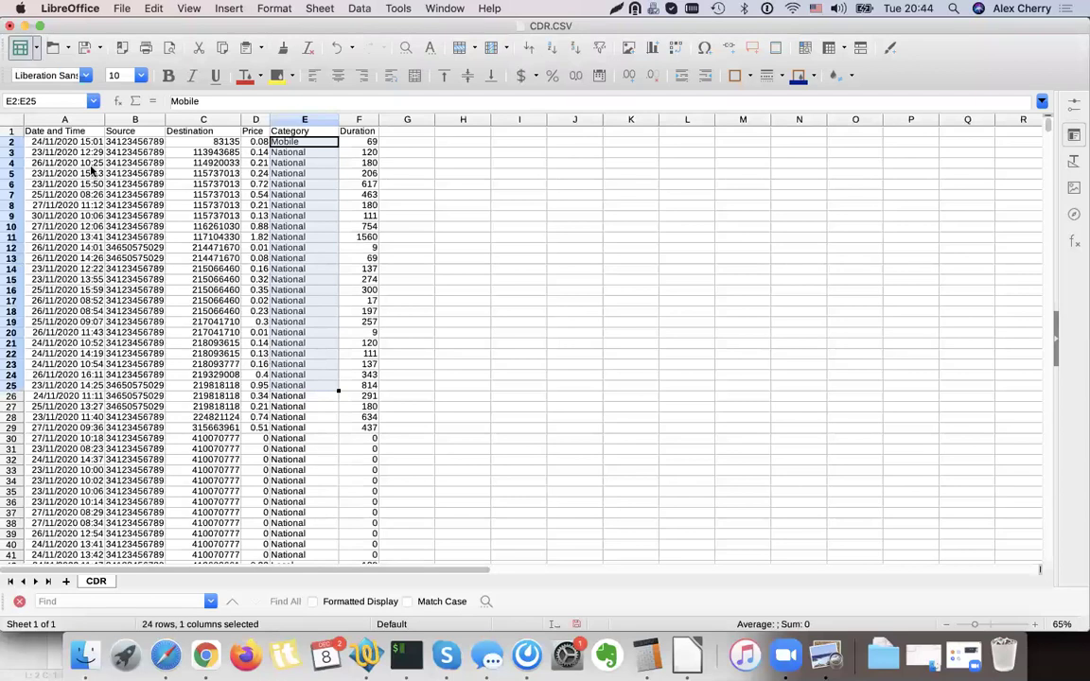
drag(221, 154, 222, 407)
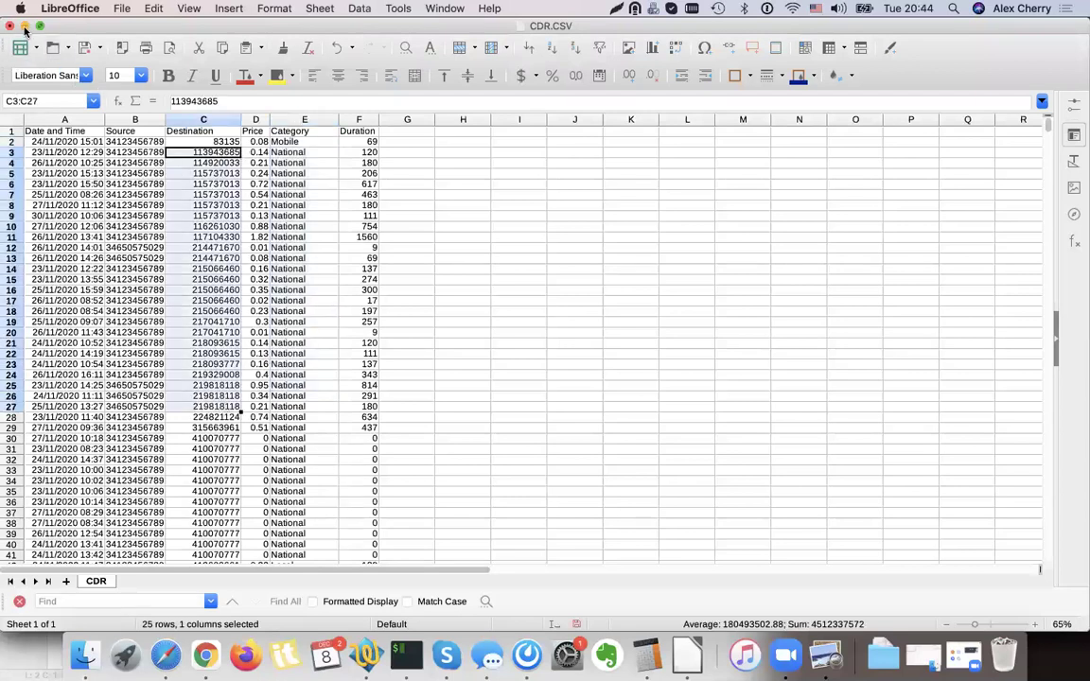
click(25, 25)
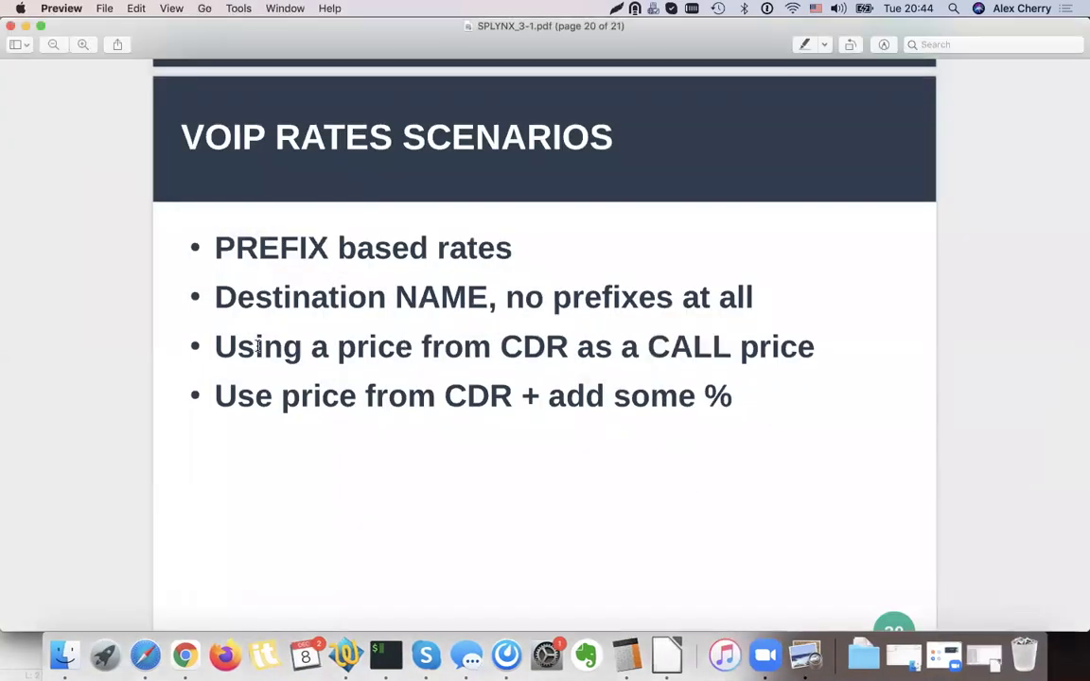
Highlight 'Using a price from' and CALL on the slide, then mark the CDR price values.
drag(216, 346, 514, 352)
click(519, 357)
double_click(706, 360)
double_click(794, 341)
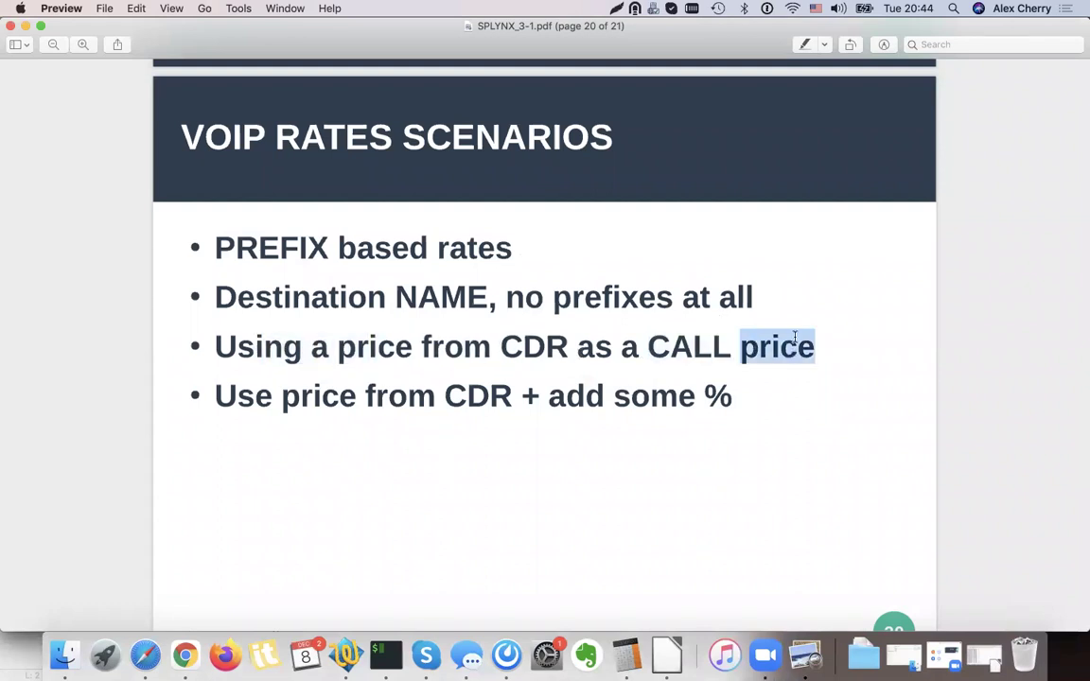
click(668, 656)
click(255, 226)
drag(255, 163, 261, 442)
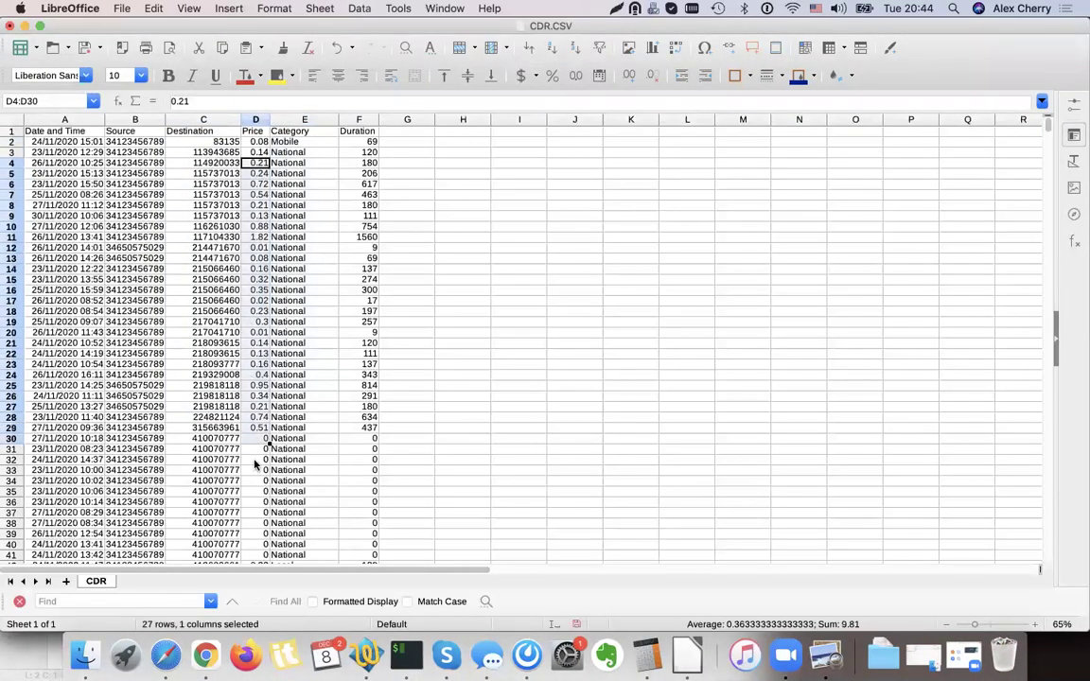
click(255, 460)
drag(256, 301, 253, 248)
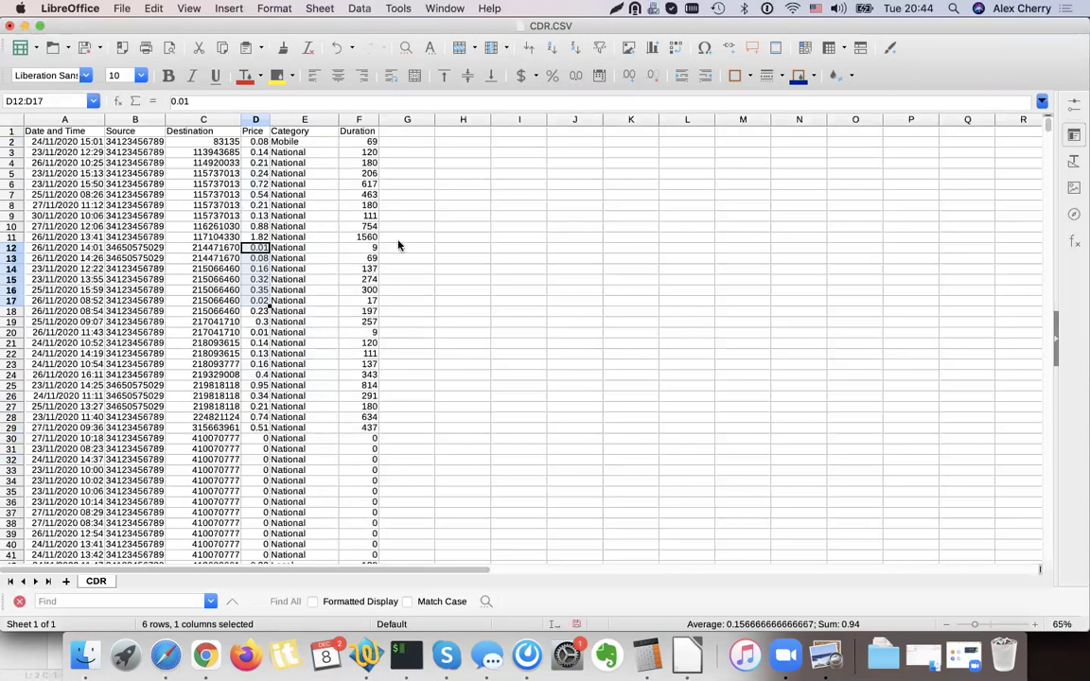
Highlight the CDR price bullet, select prices D6 to D29, then minimise Calc and Preview.
click(25, 26)
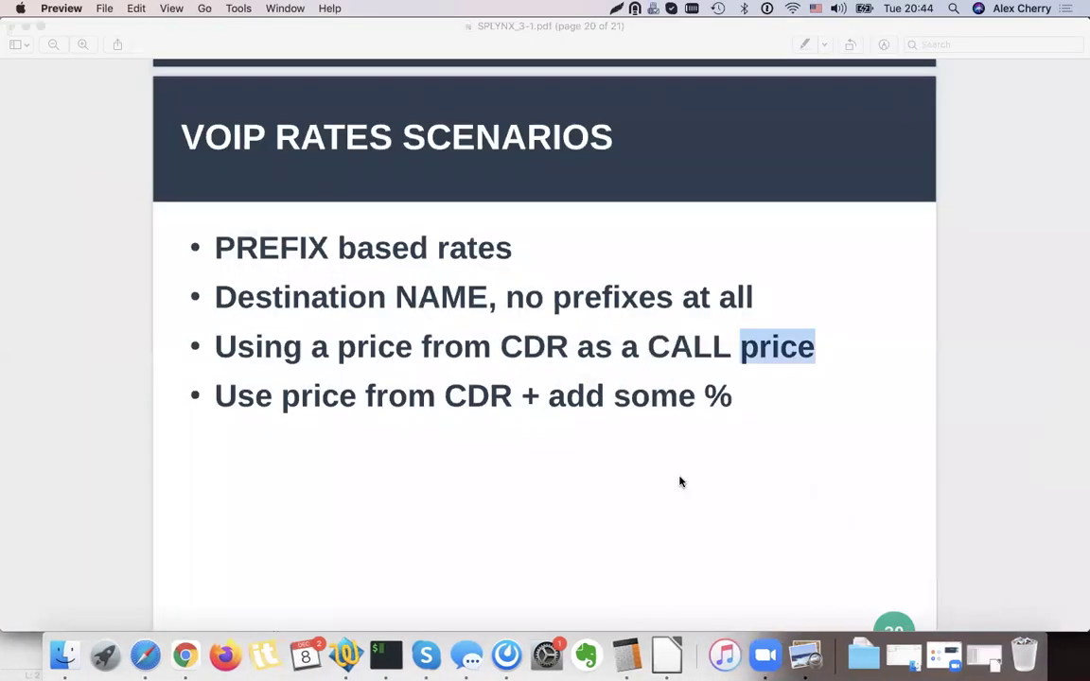
drag(225, 392, 470, 409)
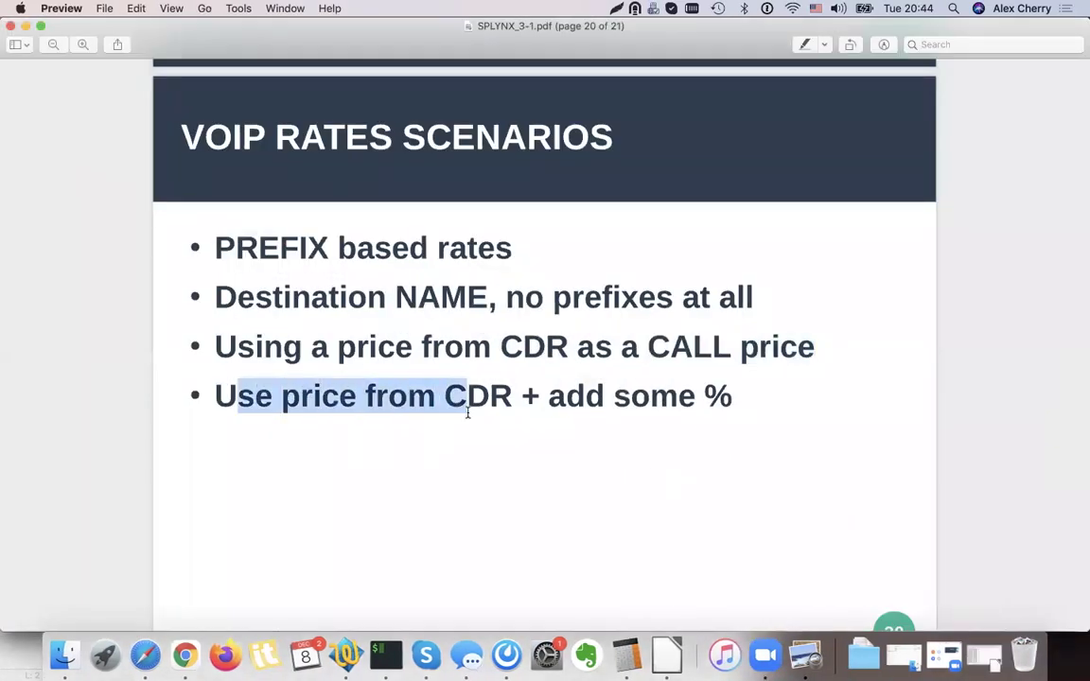
double_click(469, 407)
click(598, 360)
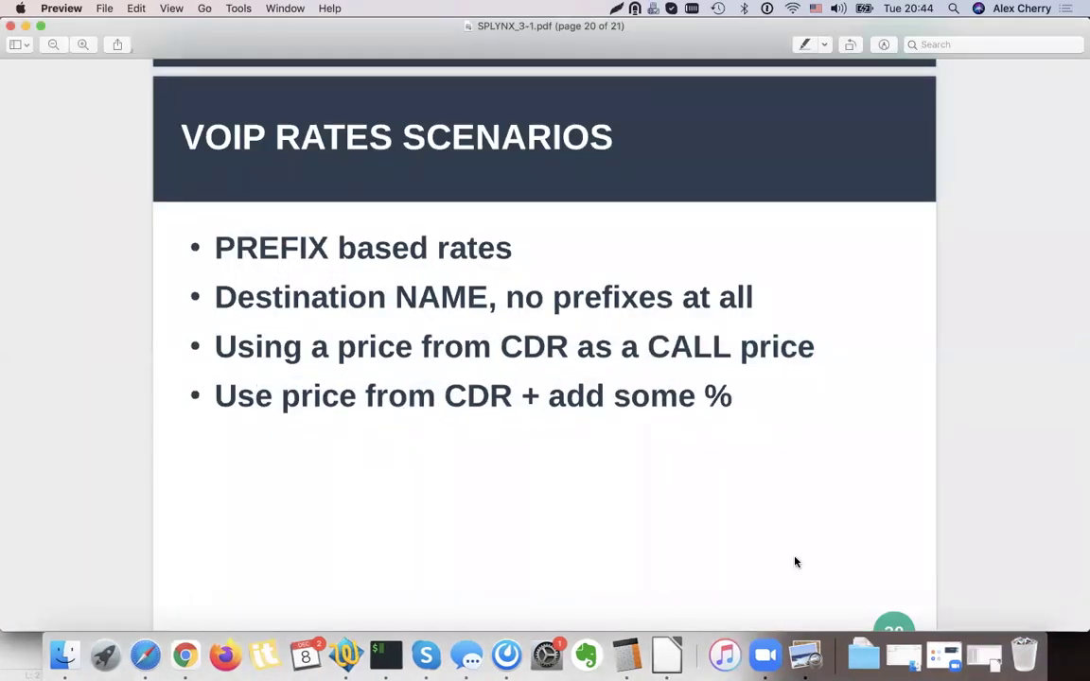
click(944, 655)
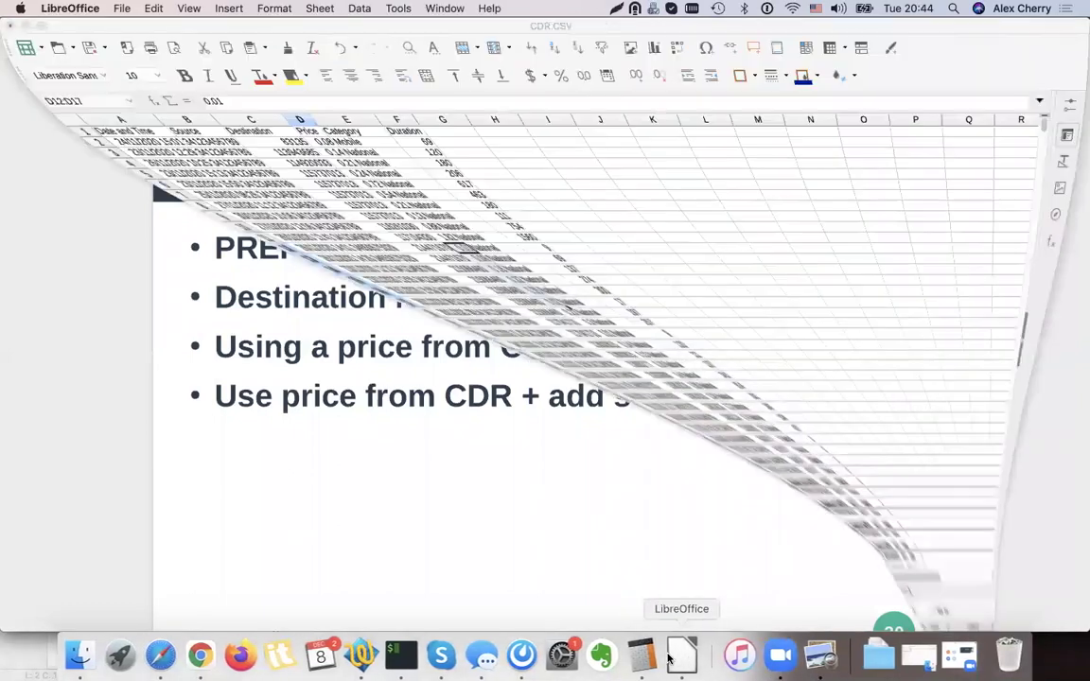
click(256, 215)
shift+click(256, 429)
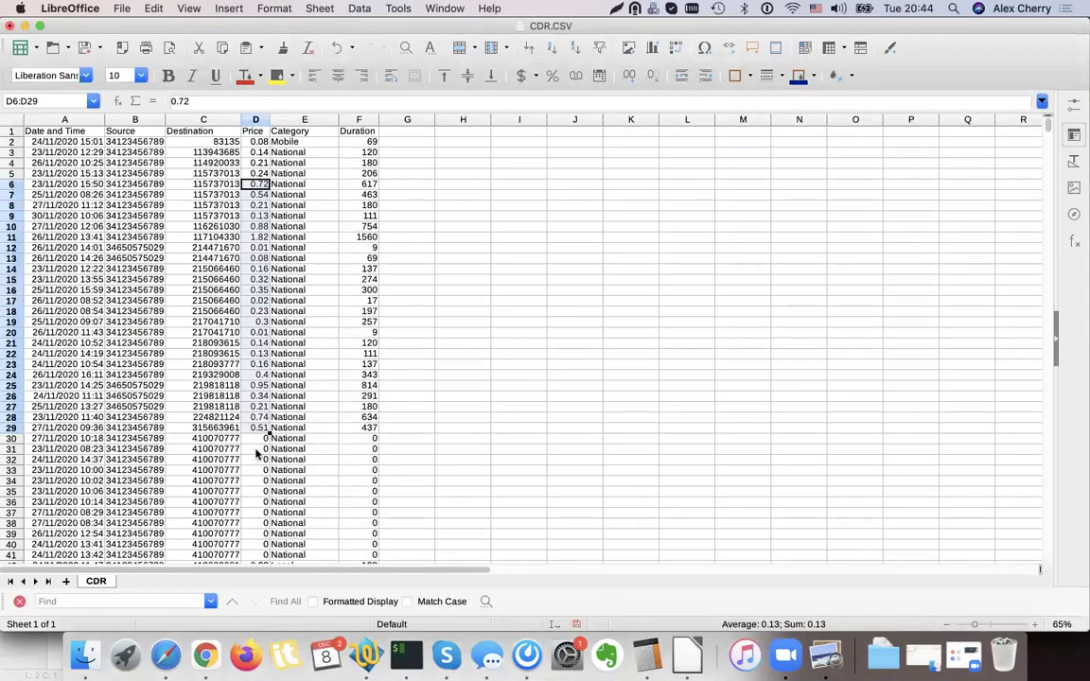
click(26, 26)
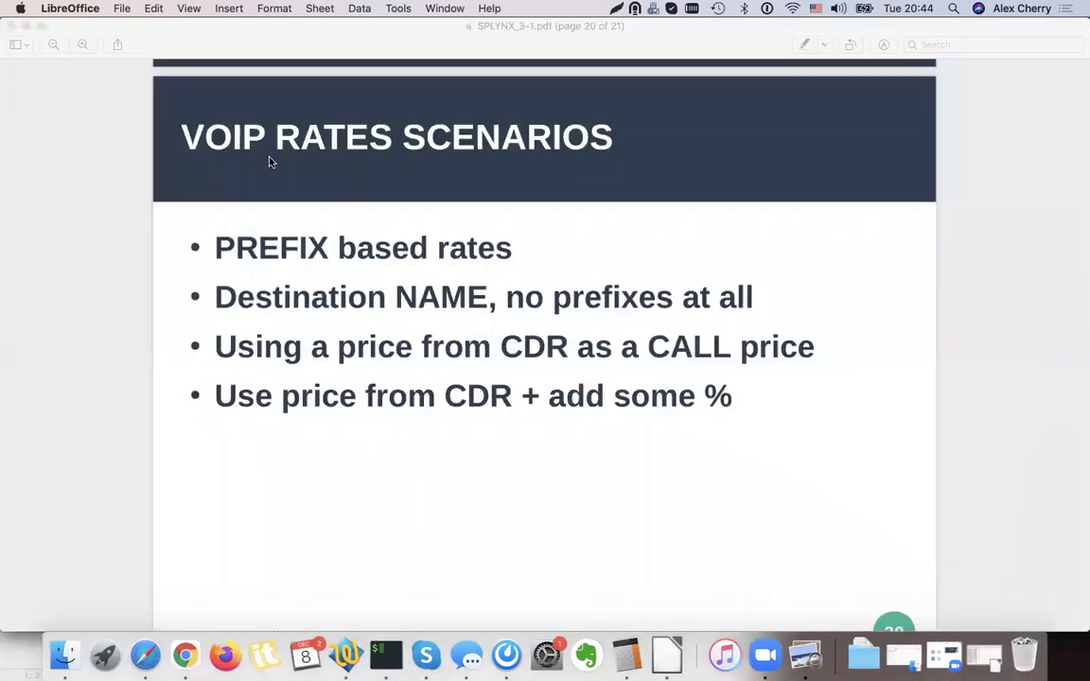
scroll(205, 227, down, 3)
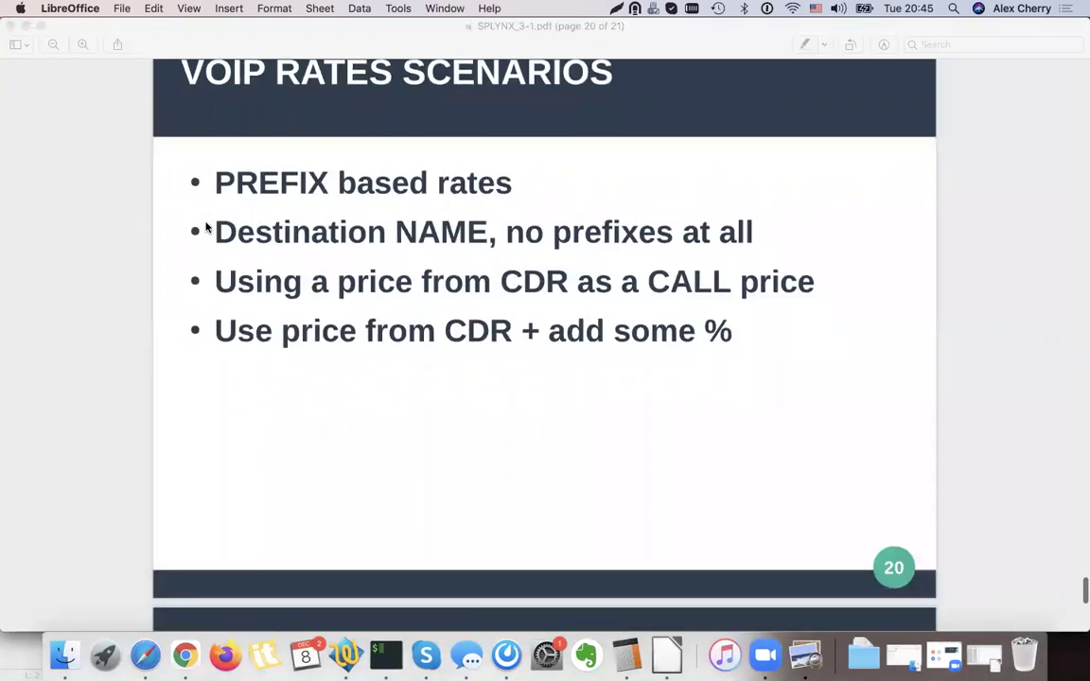
click(23, 23)
click(25, 27)
Open the rates of the RATE A customer table and start a new rate.
click(483, 243)
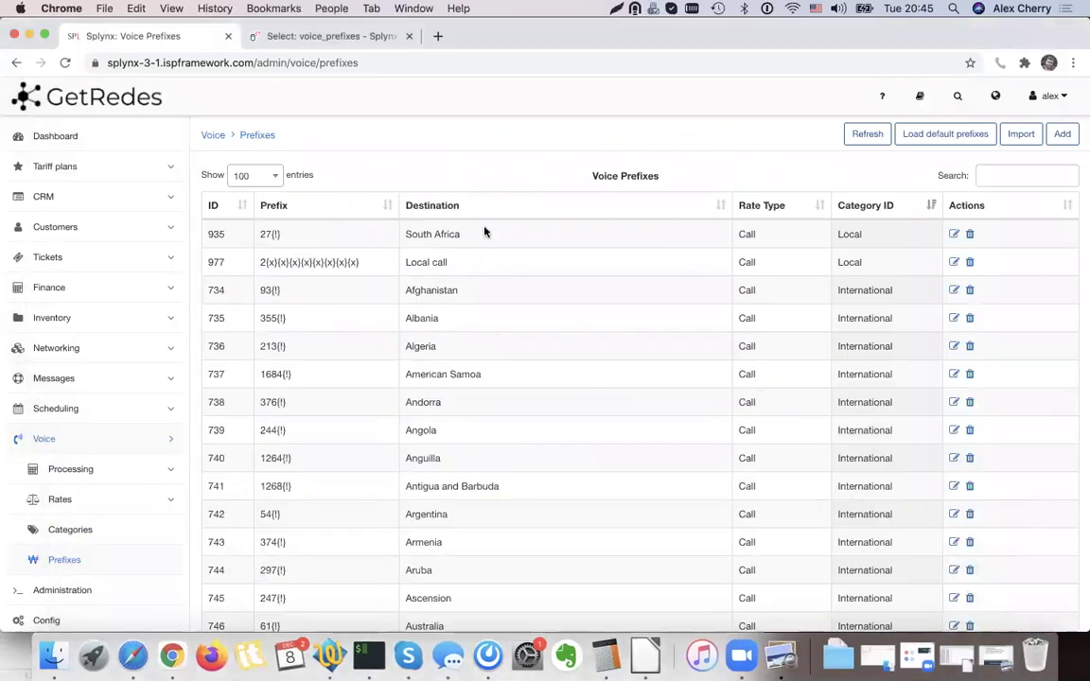
click(81, 479)
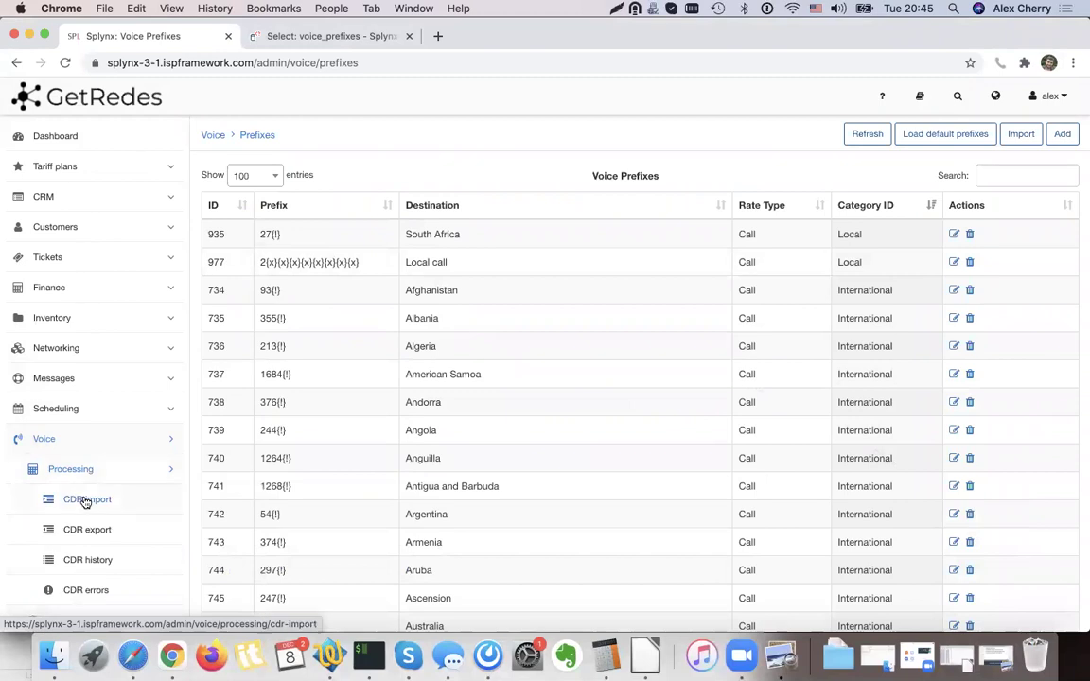
click(82, 498)
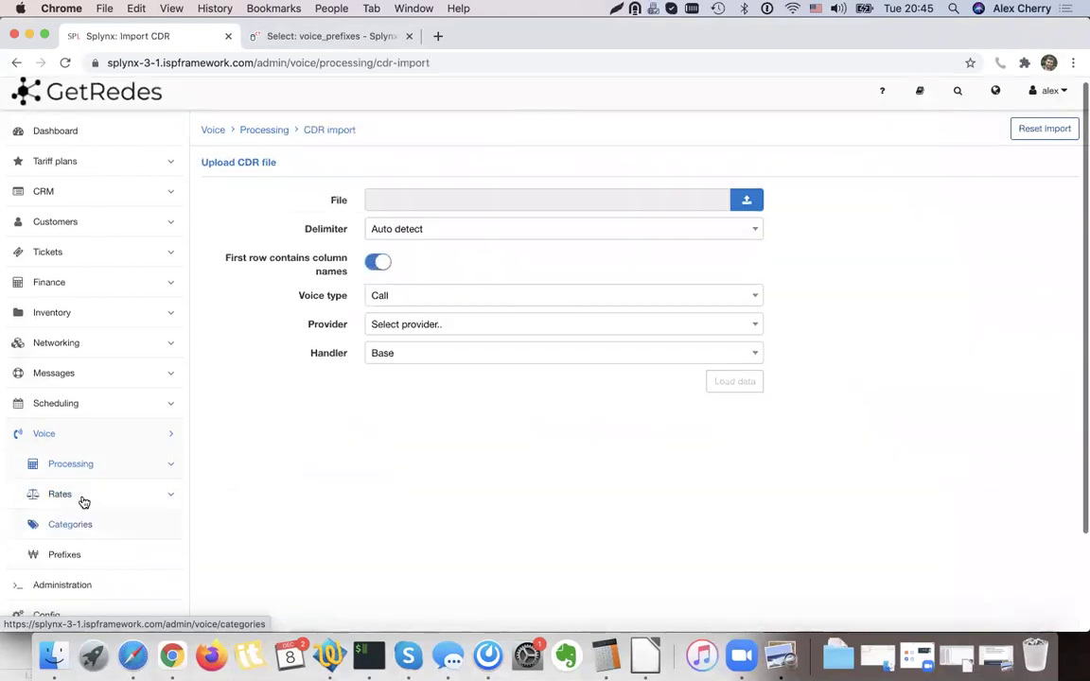
click(82, 497)
click(88, 526)
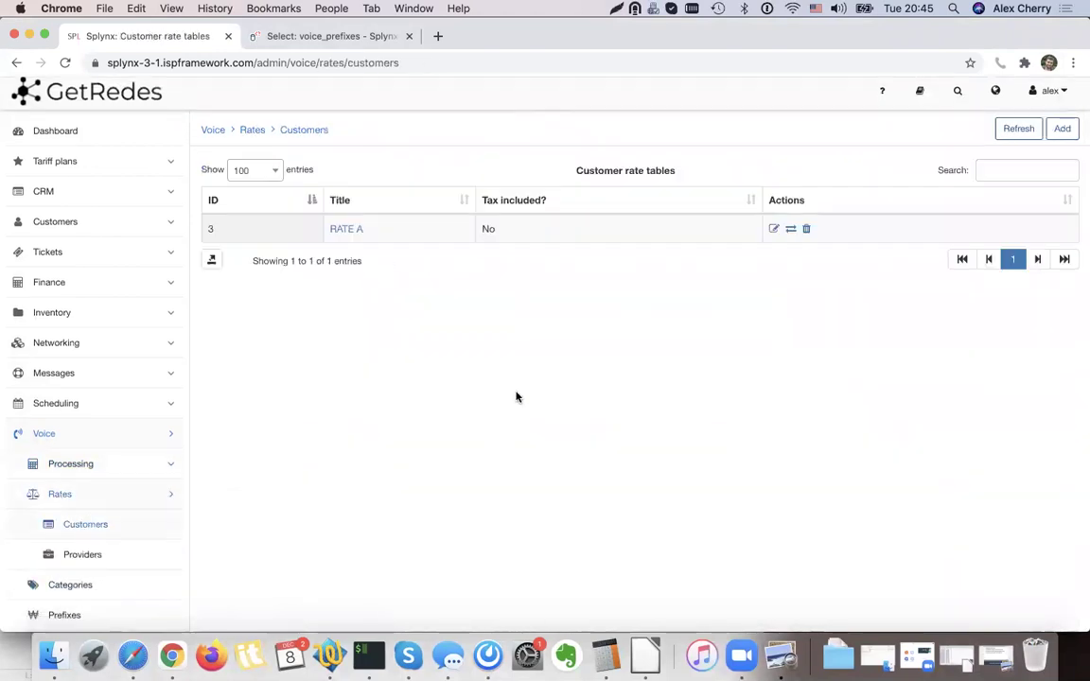
click(790, 230)
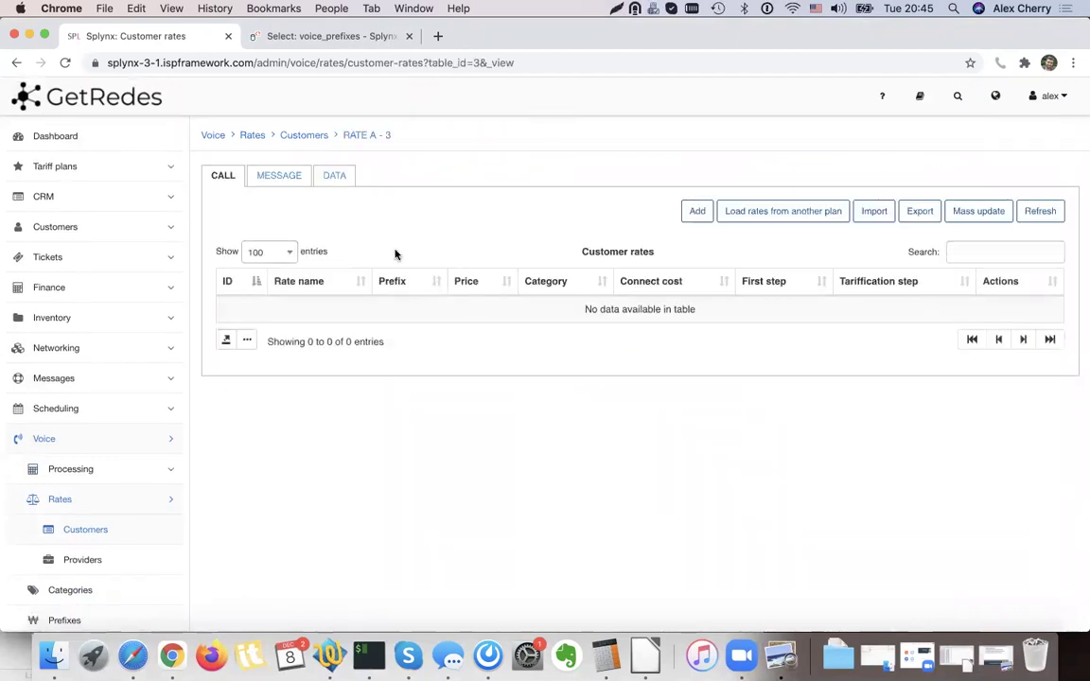
click(697, 211)
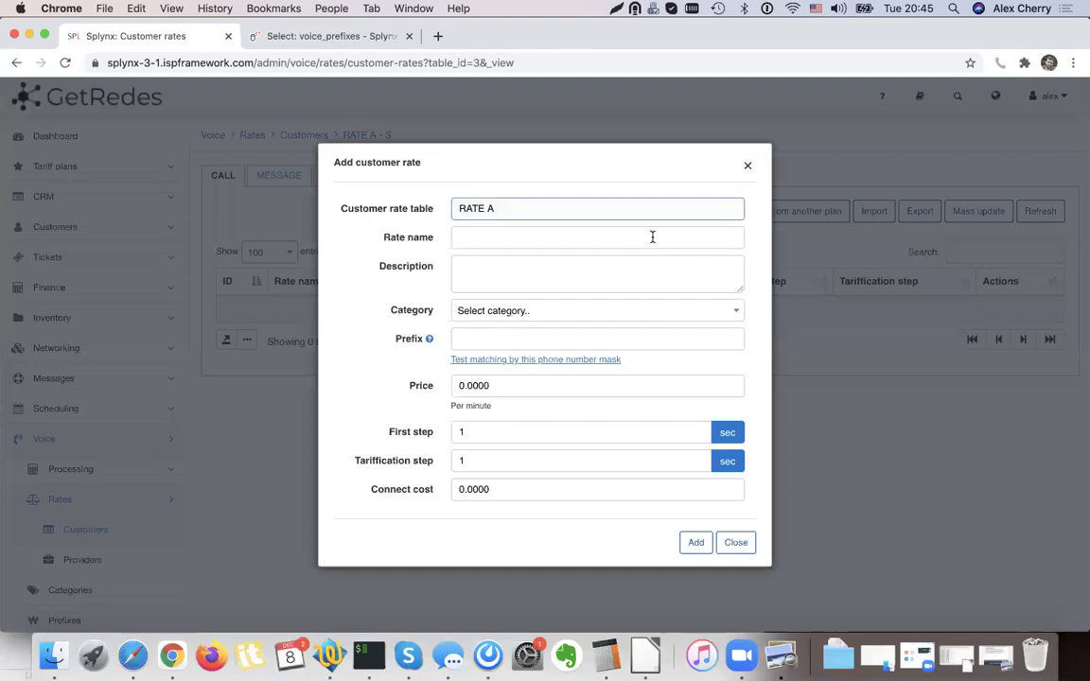
Describe the rate as 'Local calls' in category Local with the pasted 2{x} prefix pattern.
click(490, 275)
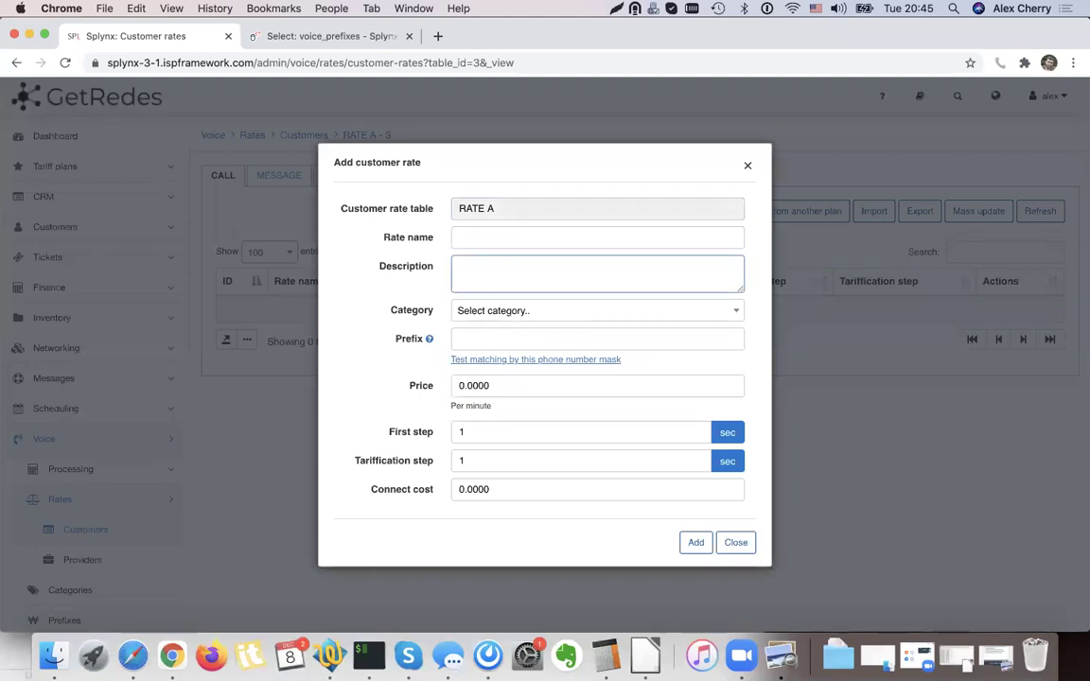
text(Local calls)
click(498, 312)
click(503, 381)
click(483, 338)
text(2(X)(X)(X)(X)(X)(X)(X))
Set the price to 0.1 per minute with 60-second steps and save the rate.
click(494, 388)
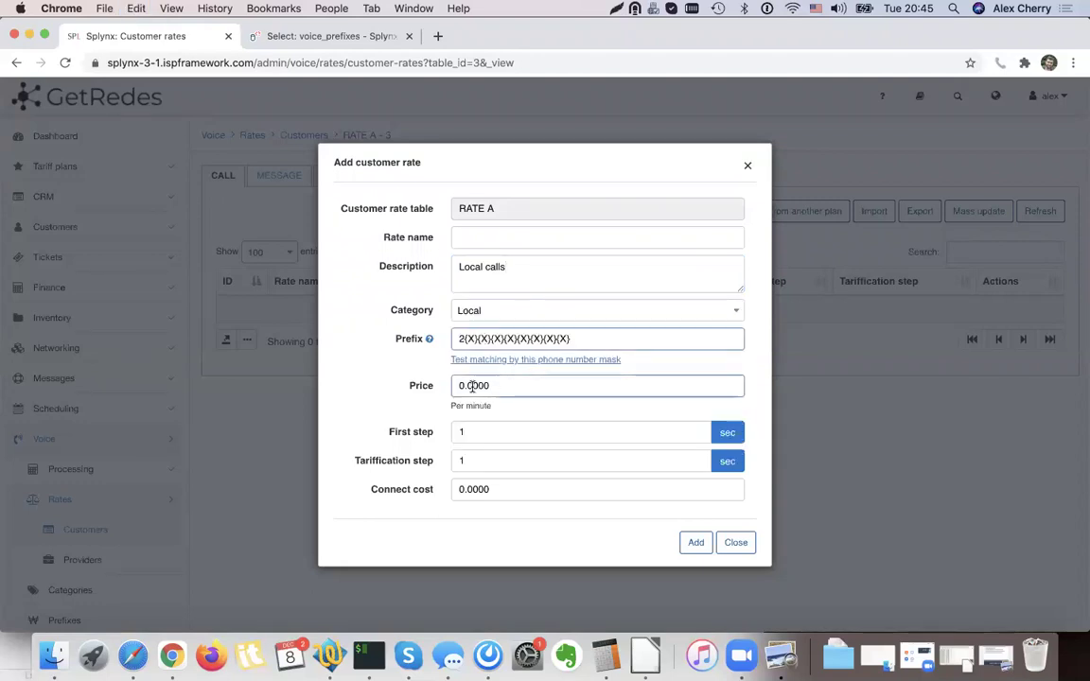
text(0.1)
click(482, 433)
double_click(482, 433)
key(Tab)
text(6)
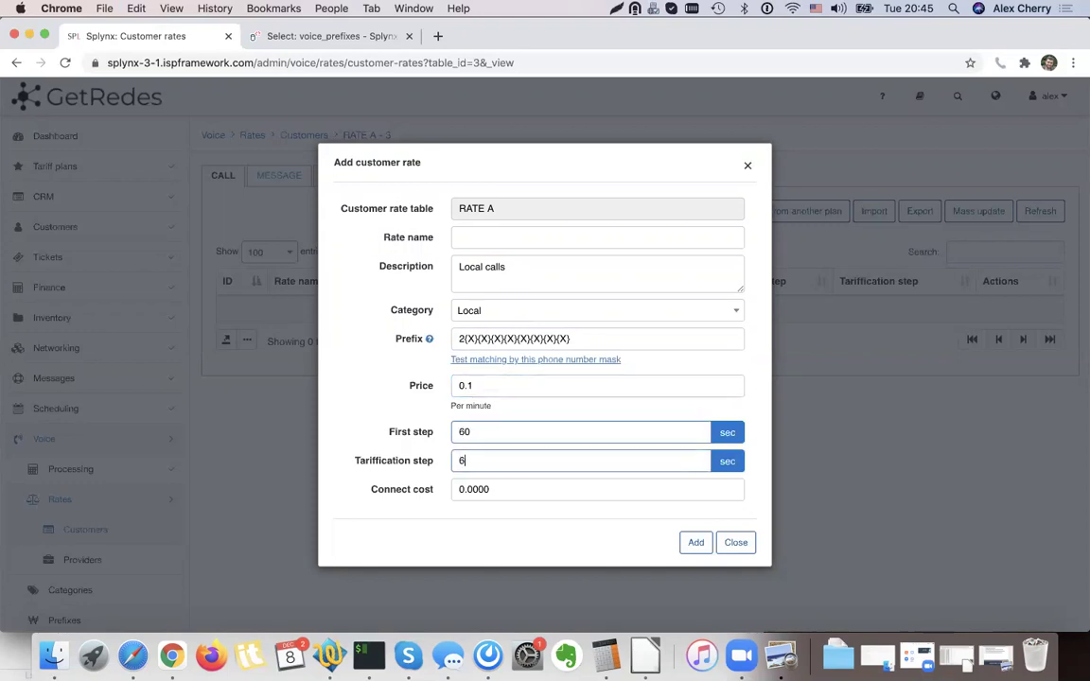
triple_click(455, 347)
click(695, 542)
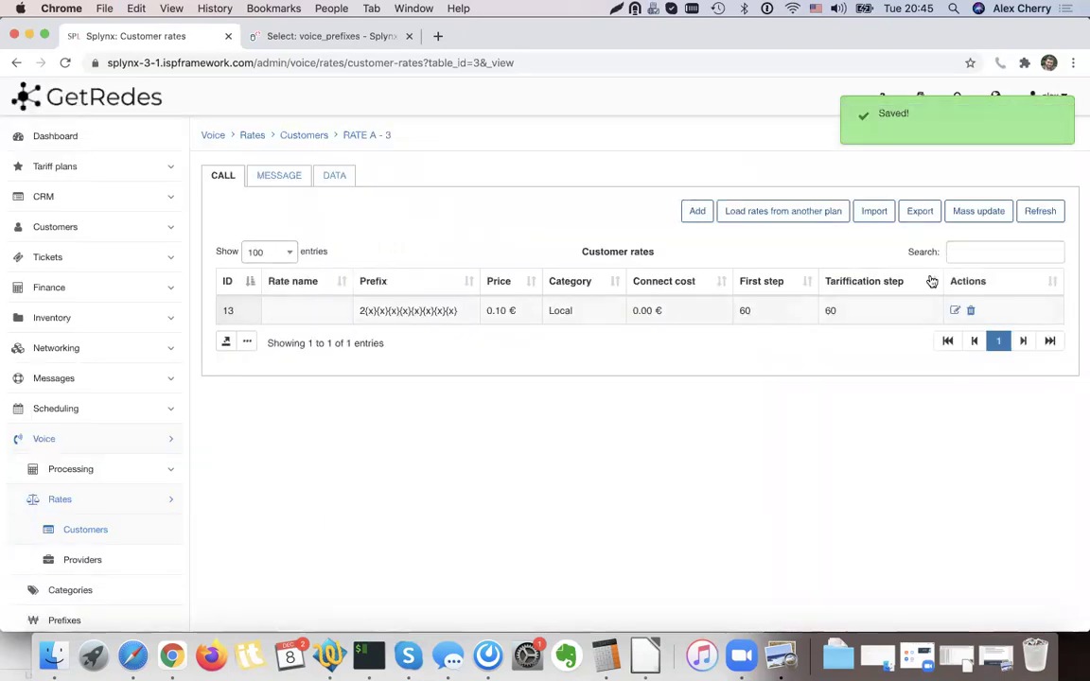
click(697, 211)
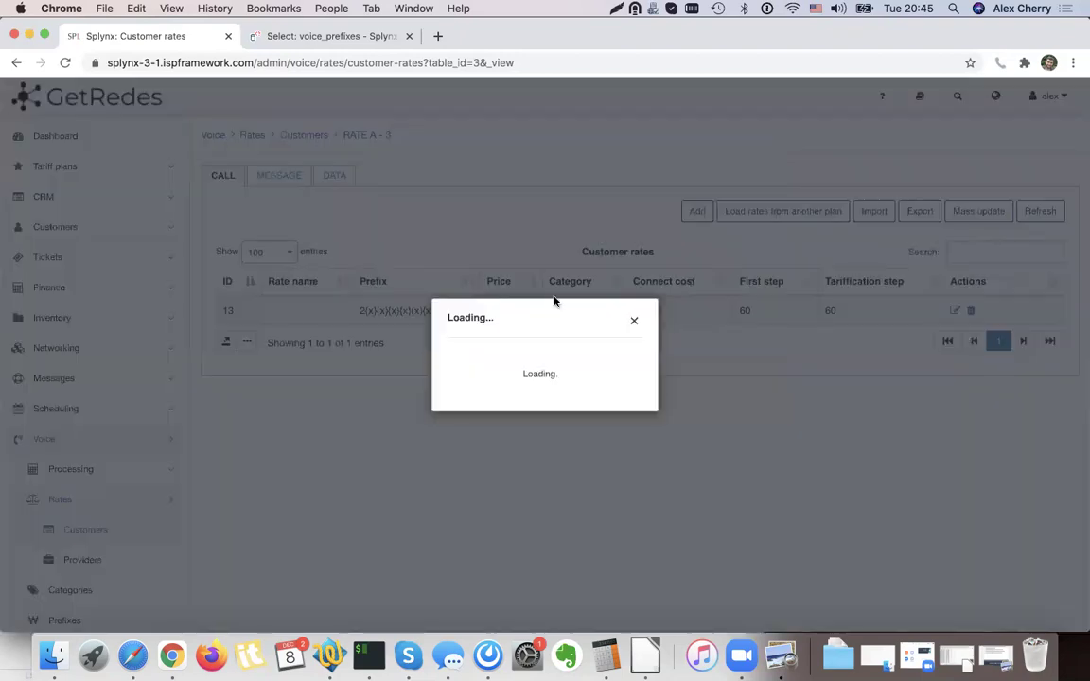
Start filling in the new rate's description and prefix fields.
click(481, 279)
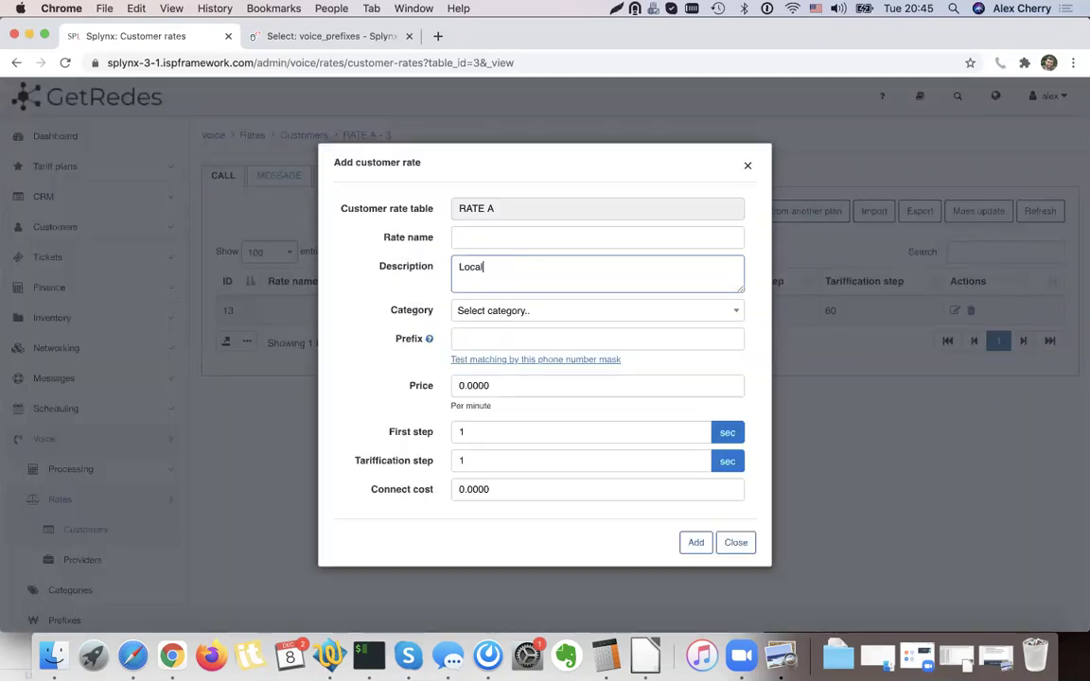
drag(433, 238, 386, 238)
click(382, 237)
click(430, 241)
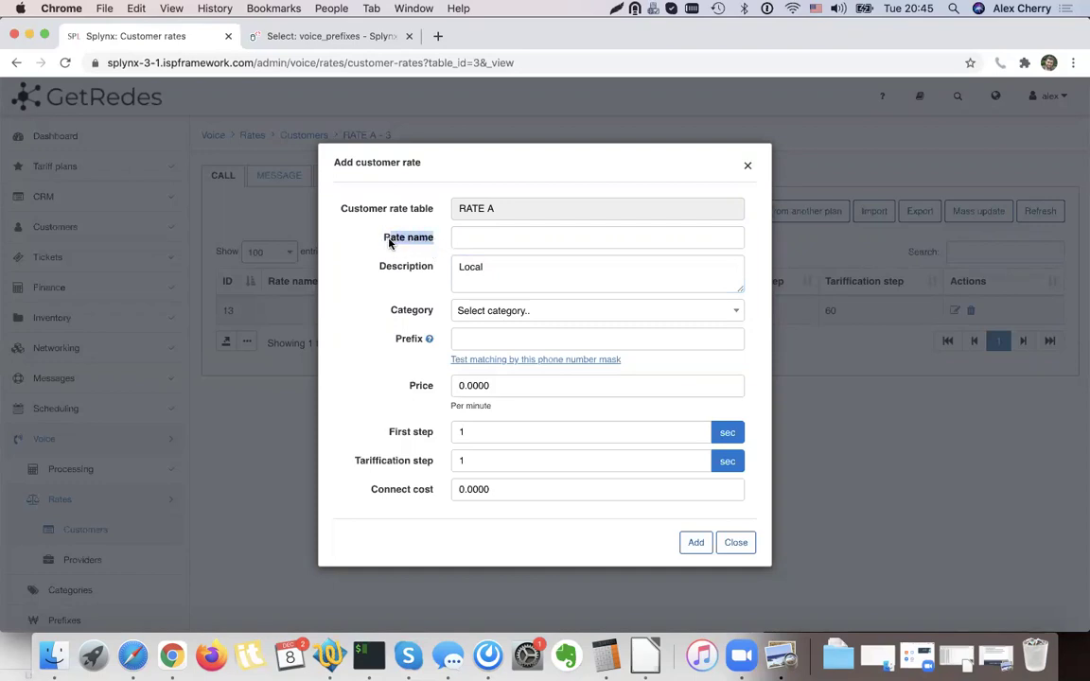
click(474, 339)
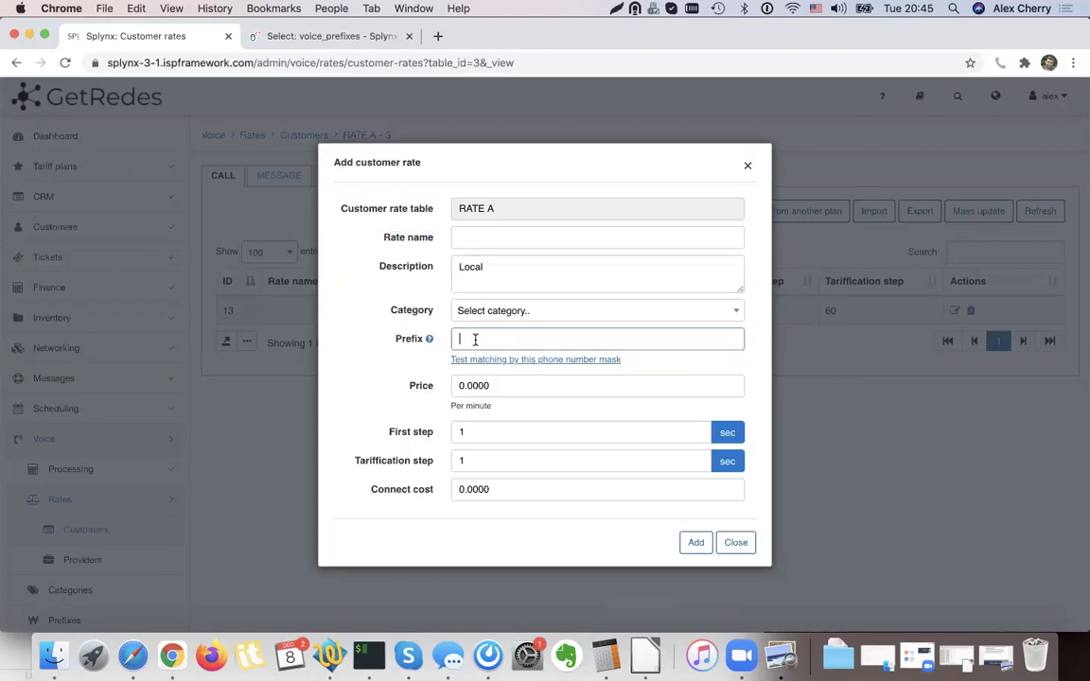
In the CDR.CSV spreadsheet, rename the Category column header E1 to 'Rate Name'.
click(647, 653)
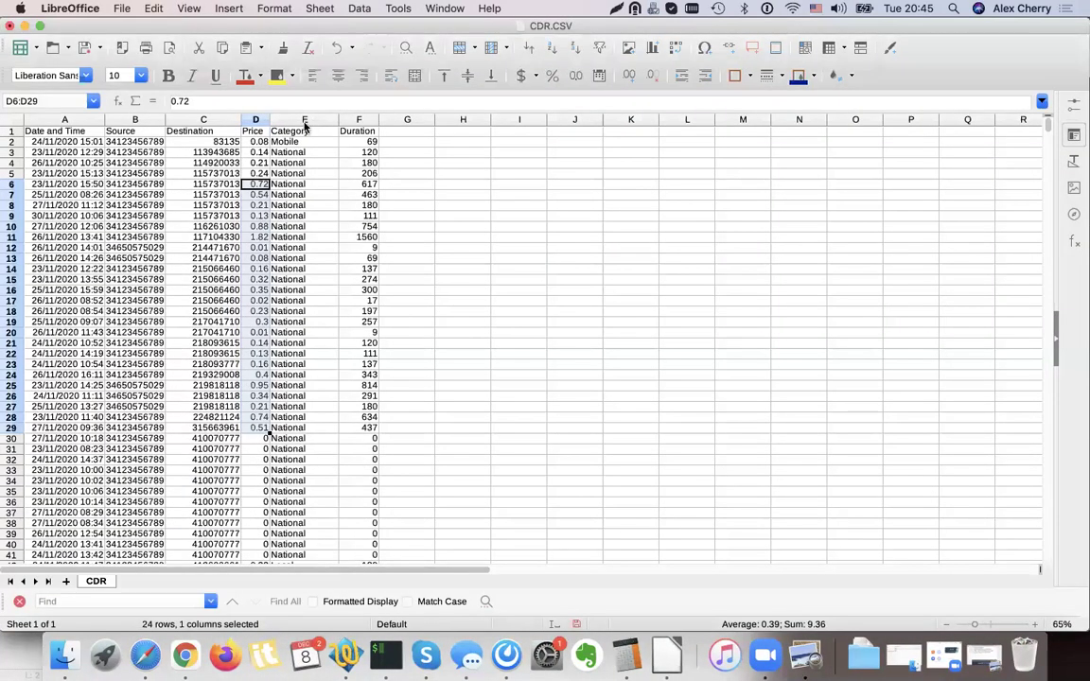
click(305, 192)
click(301, 134)
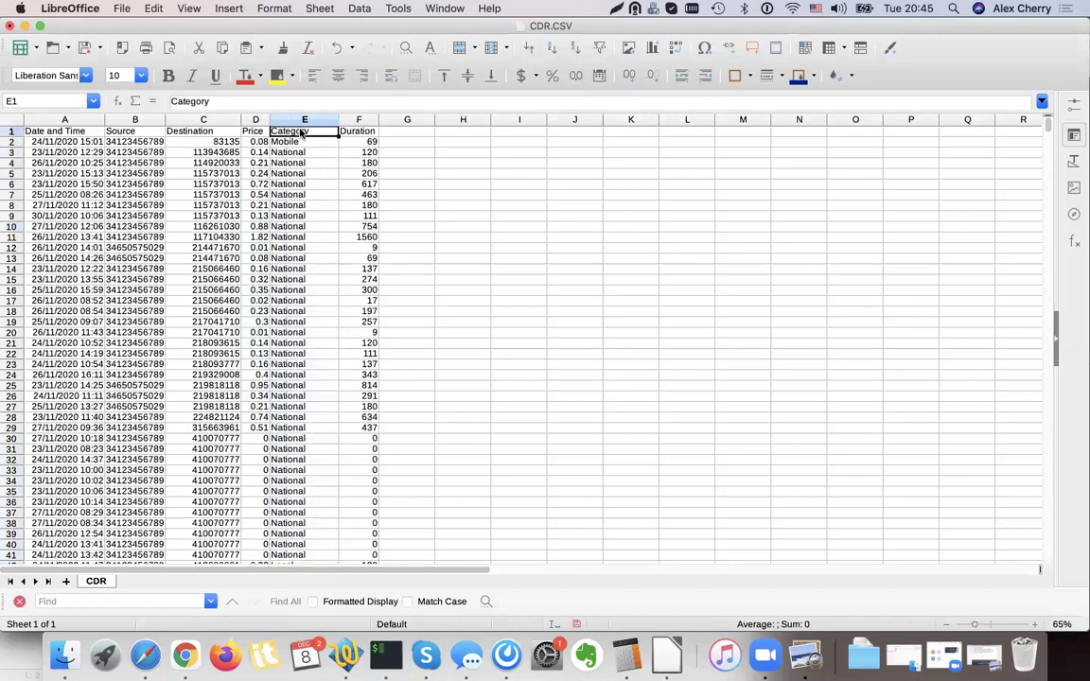
text(Rate Name)
key(Return)
shift+click(295, 311)
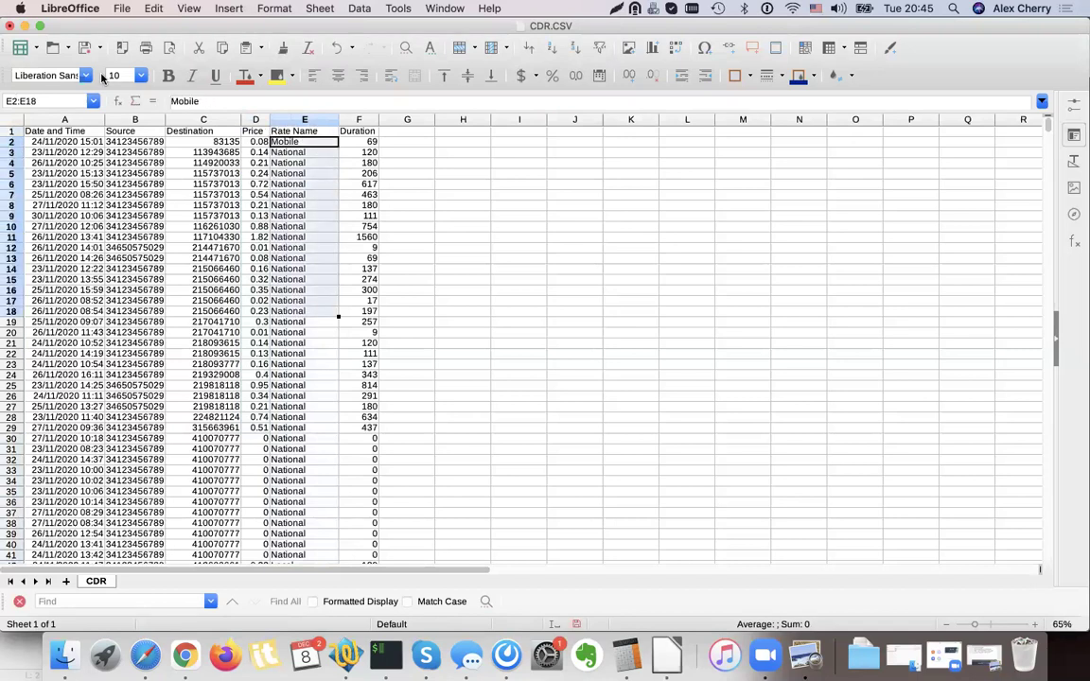
click(25, 27)
Enter the prefix as 2 followed by the pasted seven-digit wildcard pattern.
click(418, 244)
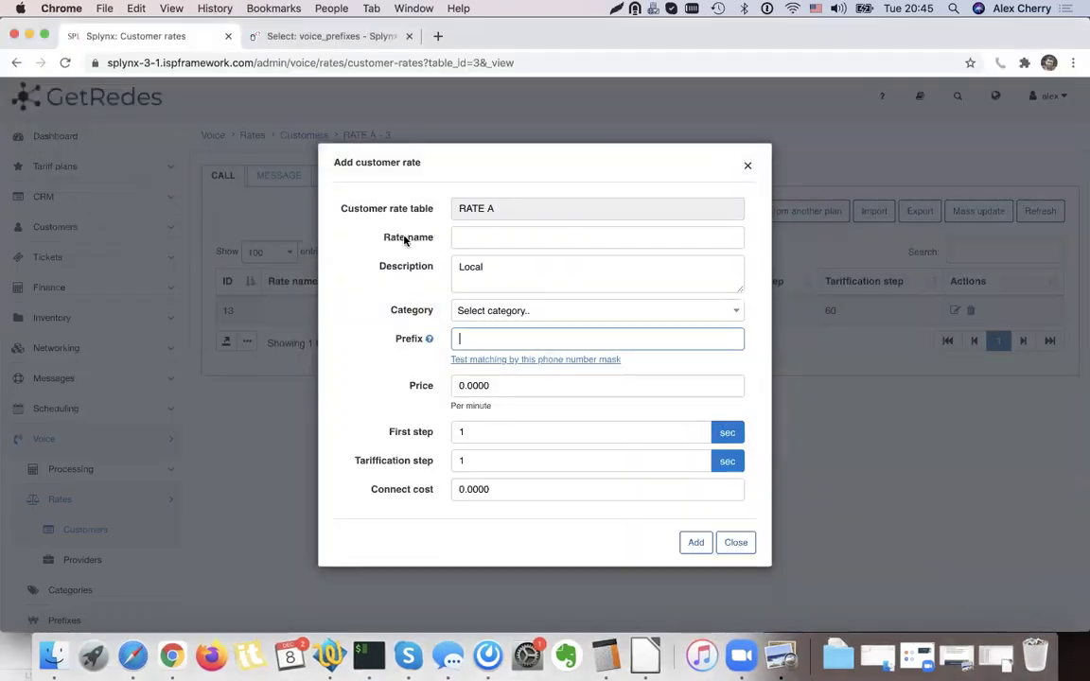
drag(374, 237, 435, 240)
click(434, 241)
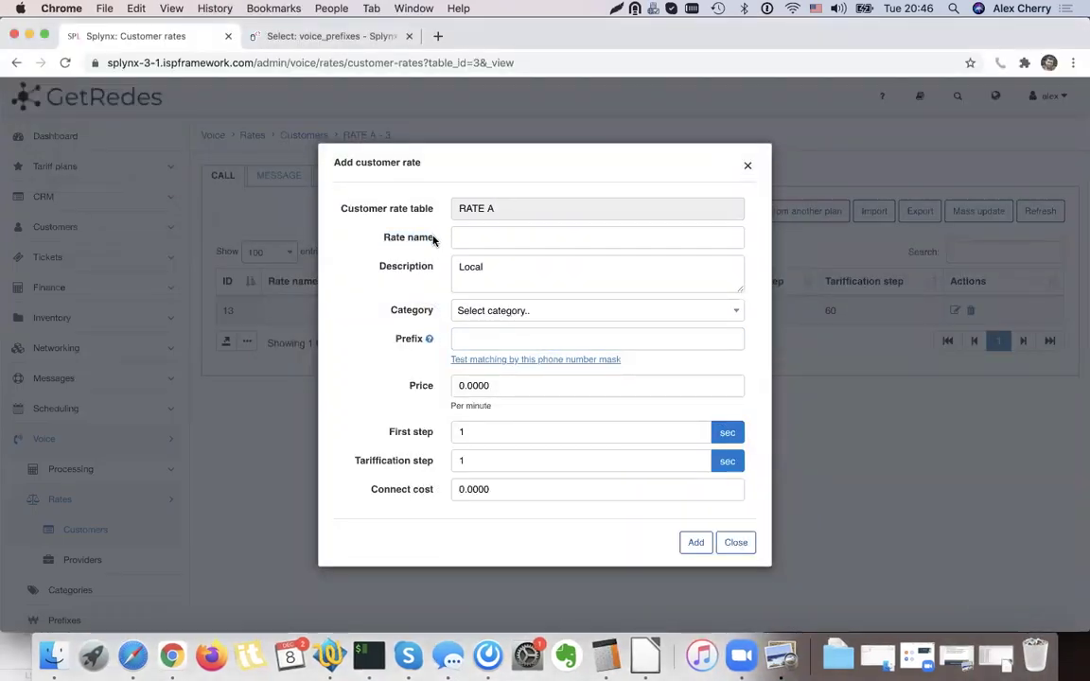
click(502, 341)
text(2)
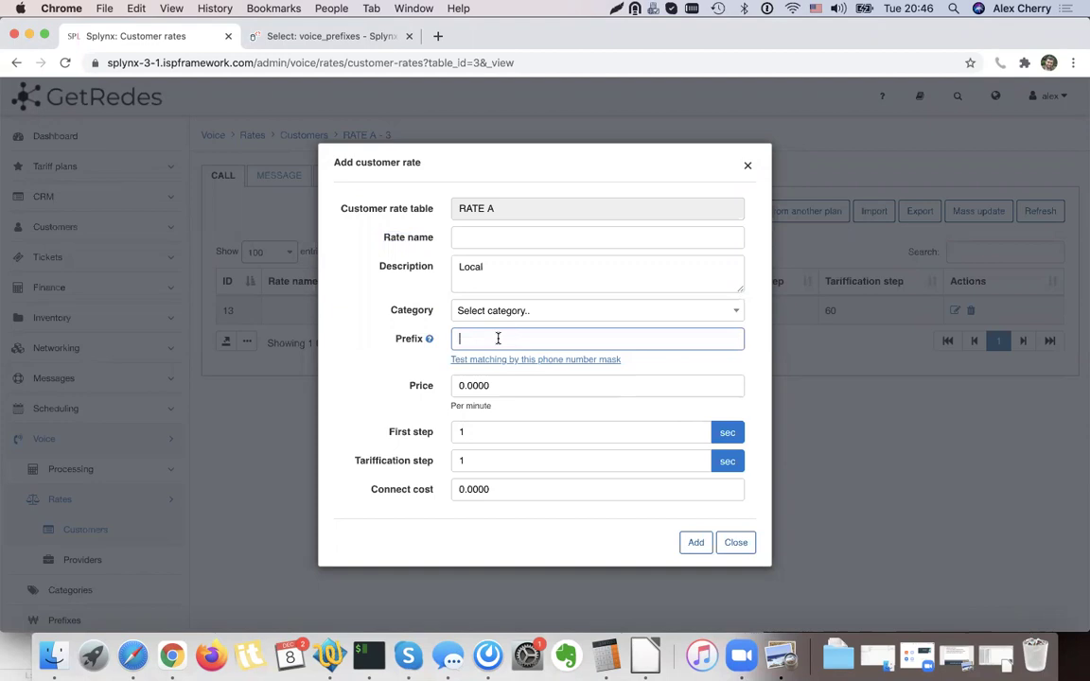
text({X}{X}{X}{X}{X}{X}{X})
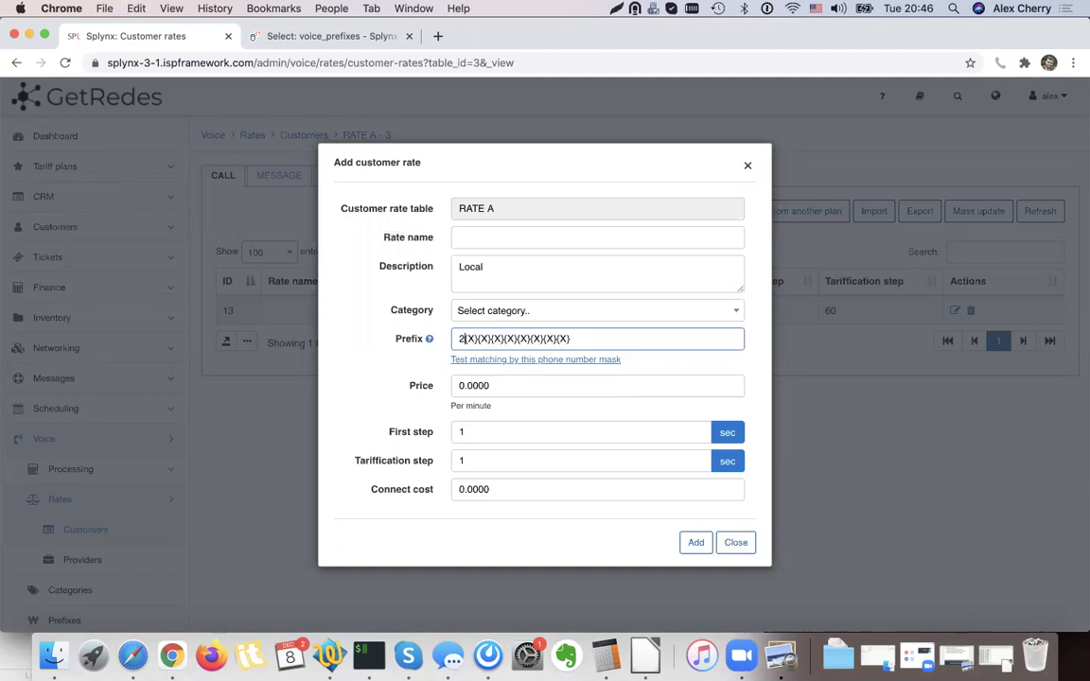
Give the rate category Local, 60-second steps and price 0.1, then save it.
click(509, 311)
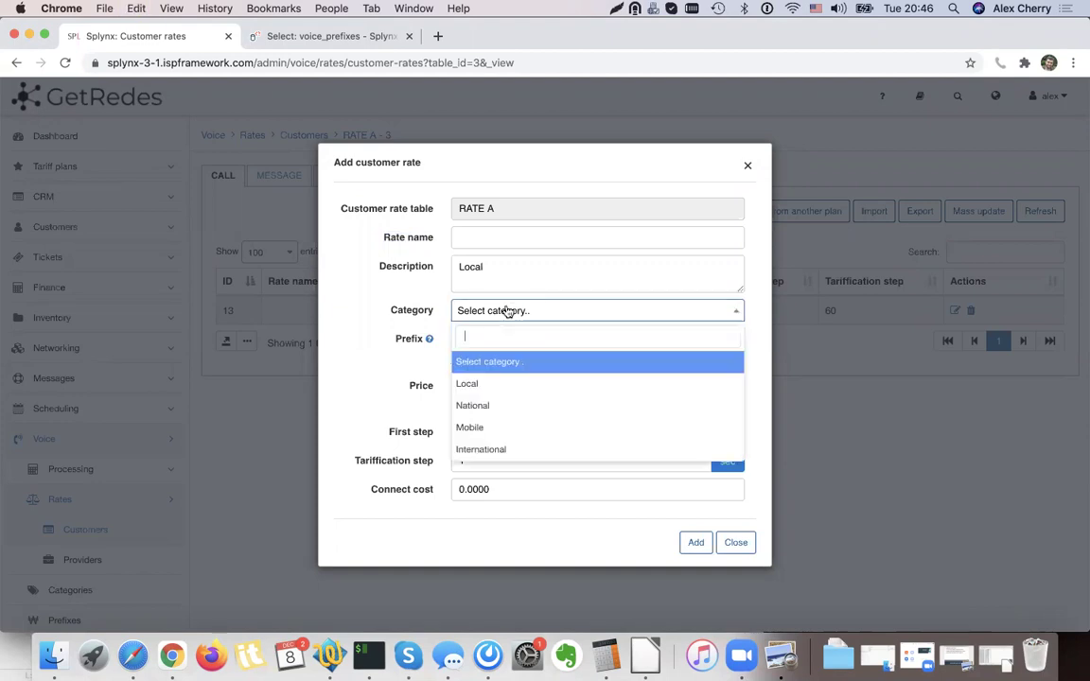
click(496, 385)
click(479, 427)
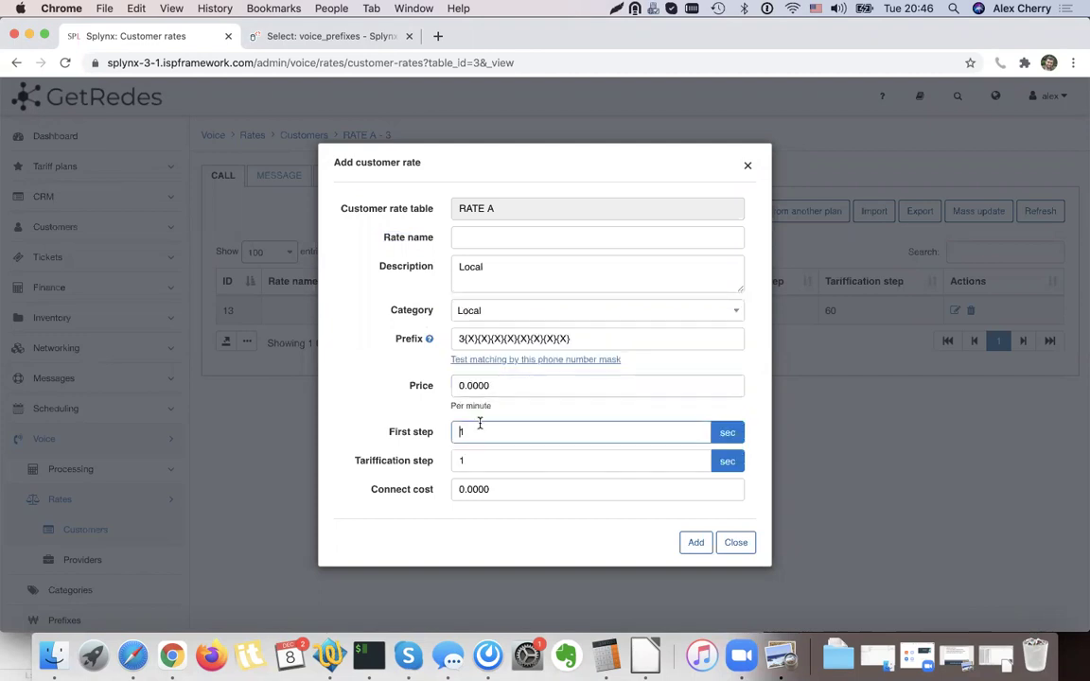
triple_click(434, 435)
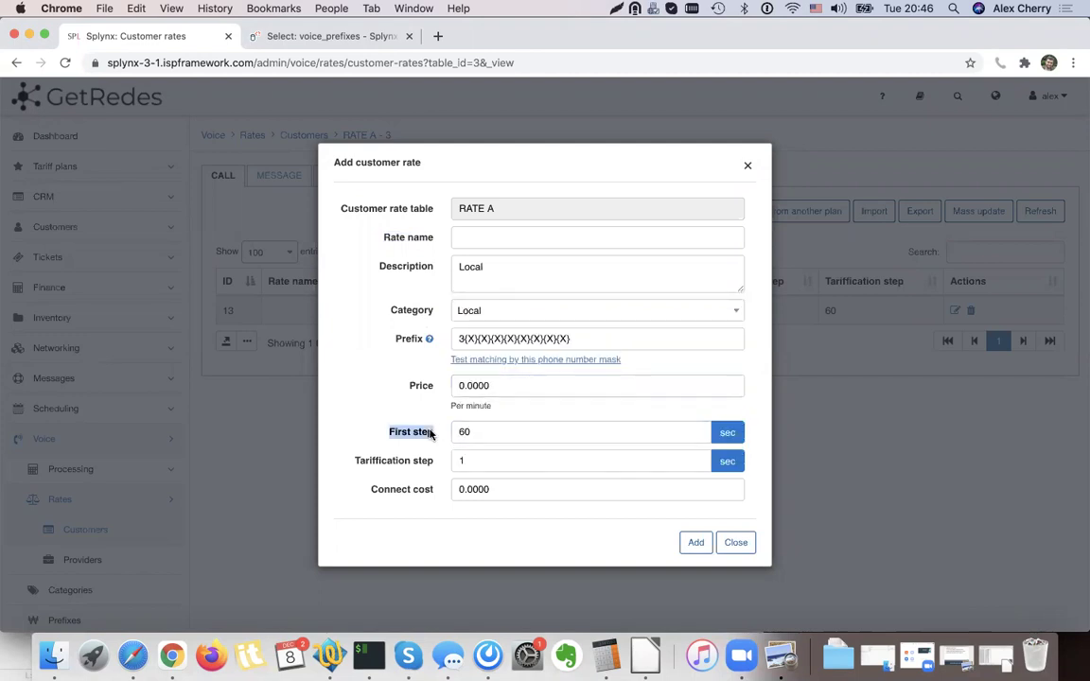
double_click(476, 433)
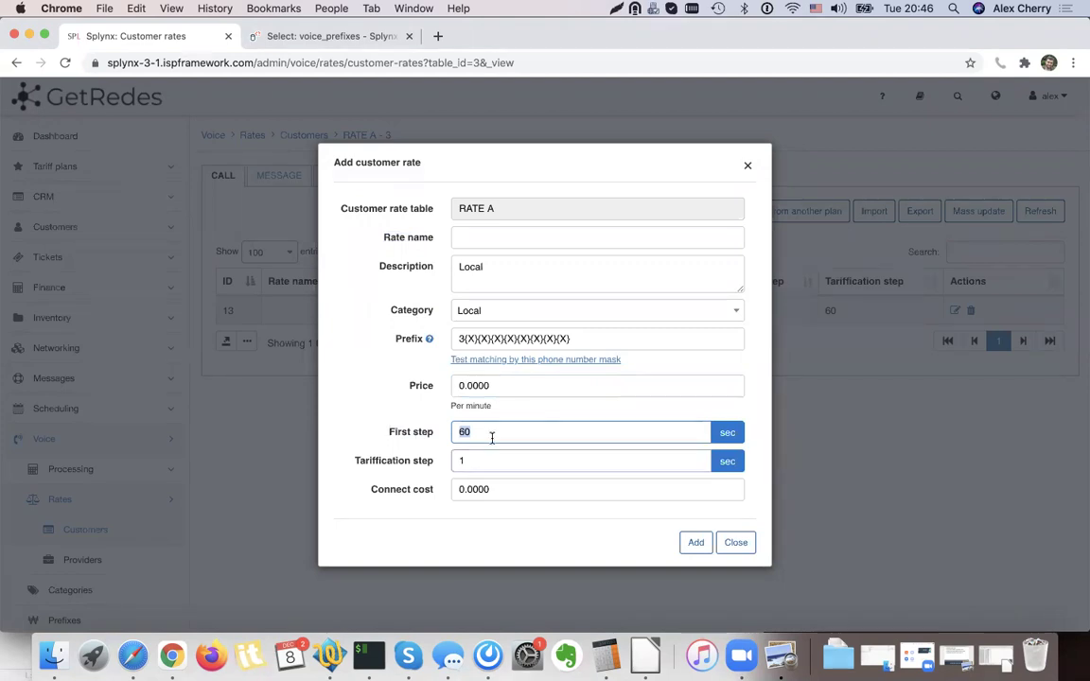
key(Tab)
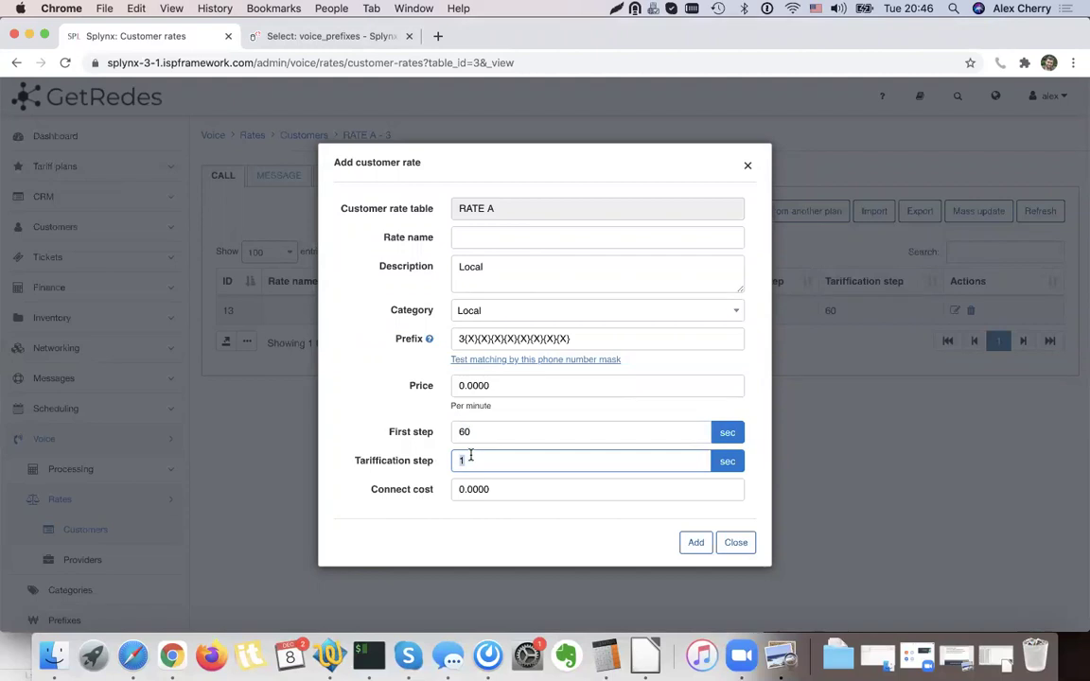
text(60)
click(428, 461)
click(464, 383)
text(0.1)
click(696, 547)
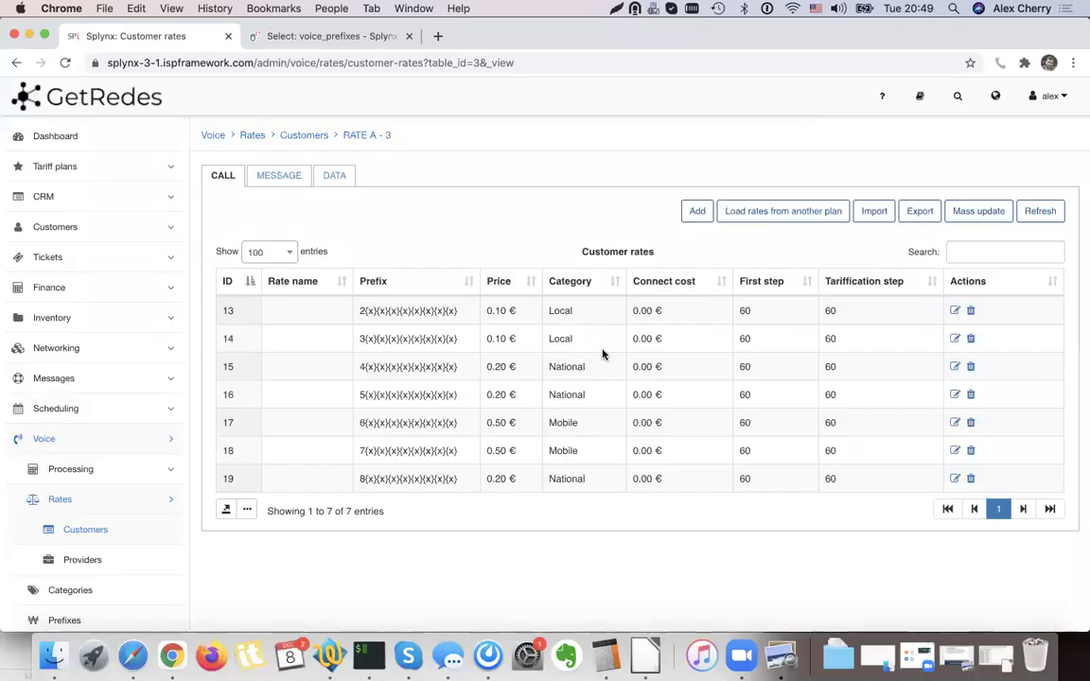
Add a new rate described 'Czech Republic' in the International category.
click(698, 213)
click(477, 263)
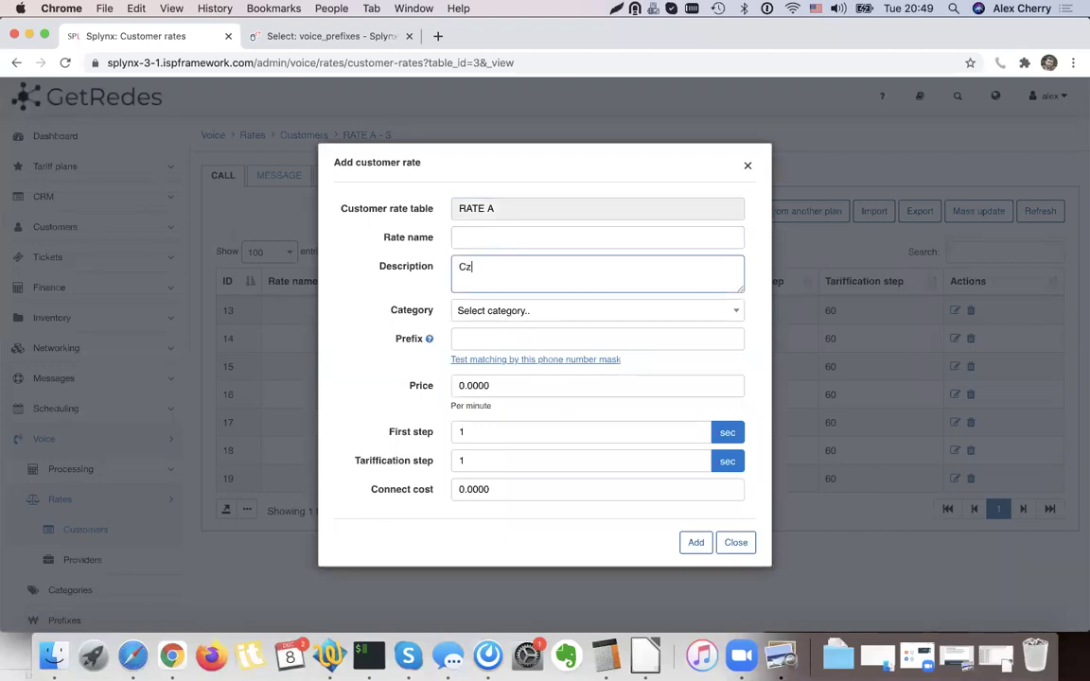
text(Czech Republic)
click(475, 311)
click(469, 448)
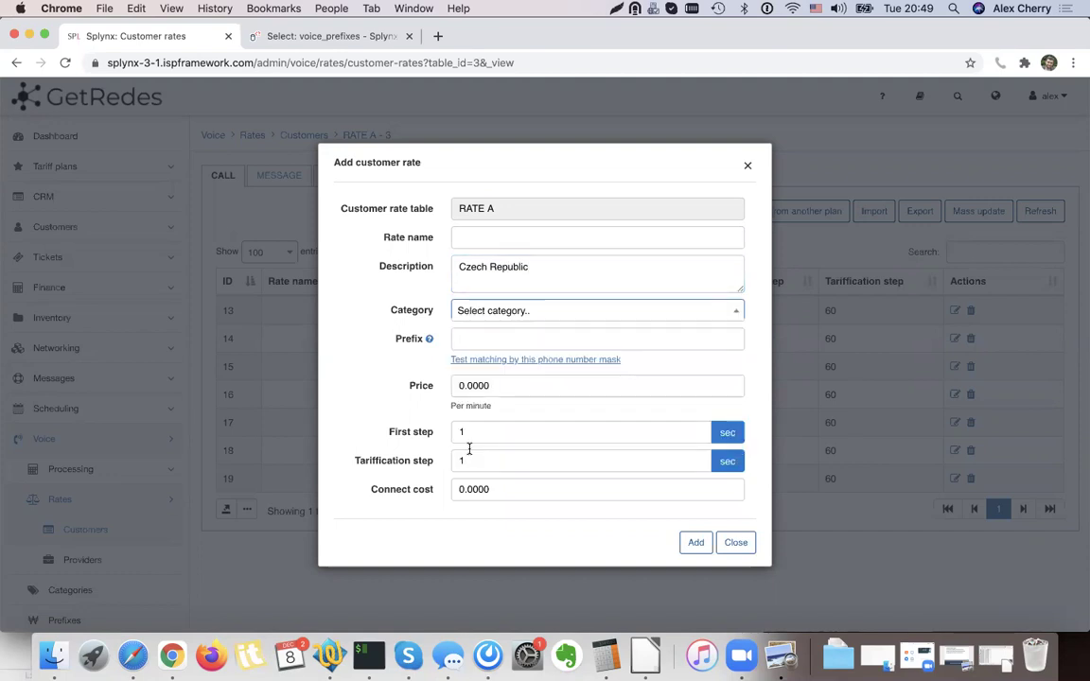
click(488, 340)
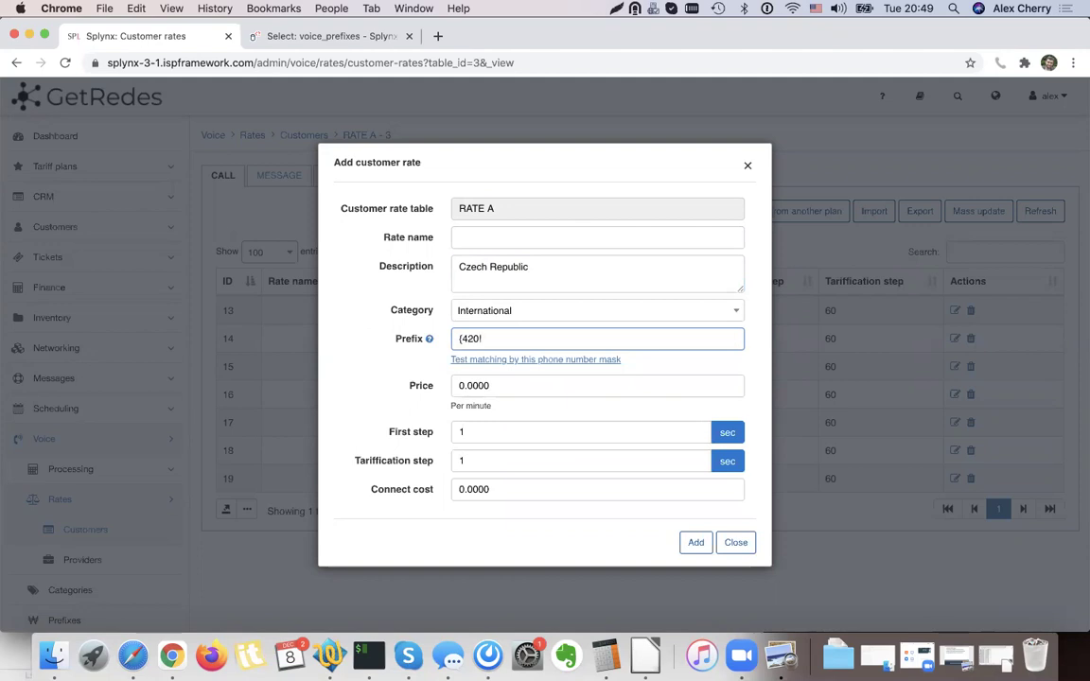
Set price 0.9 and tariffication step 60, then adjust the {420!} prefix mask.
drag(469, 385, 543, 393)
key(BackSpace)
text(0.9)
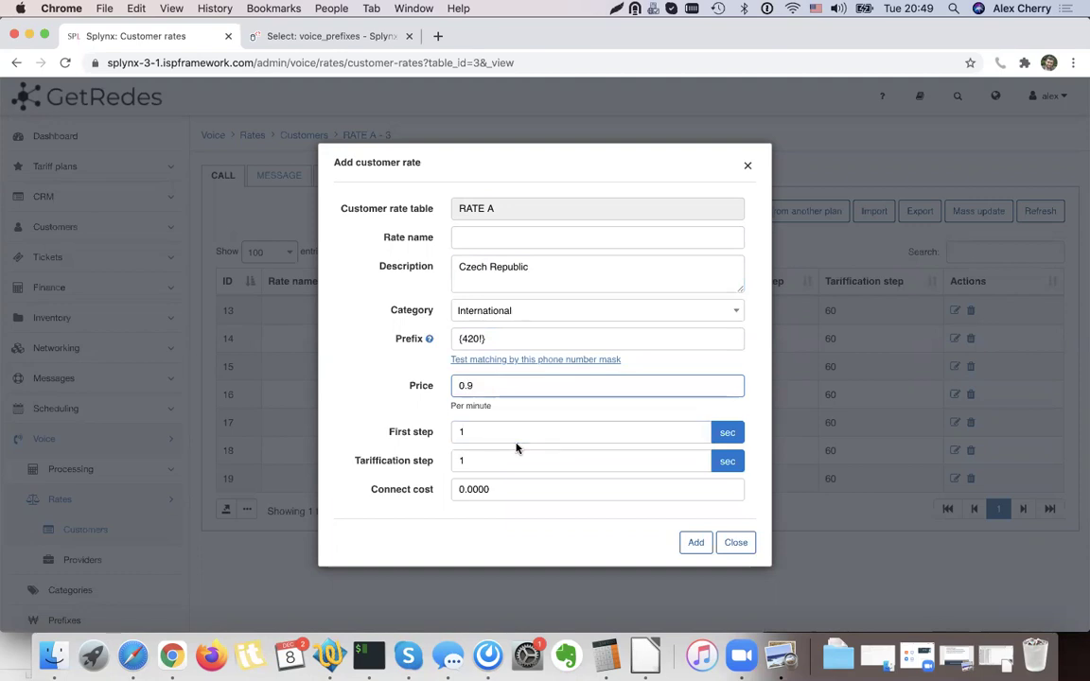
click(516, 438)
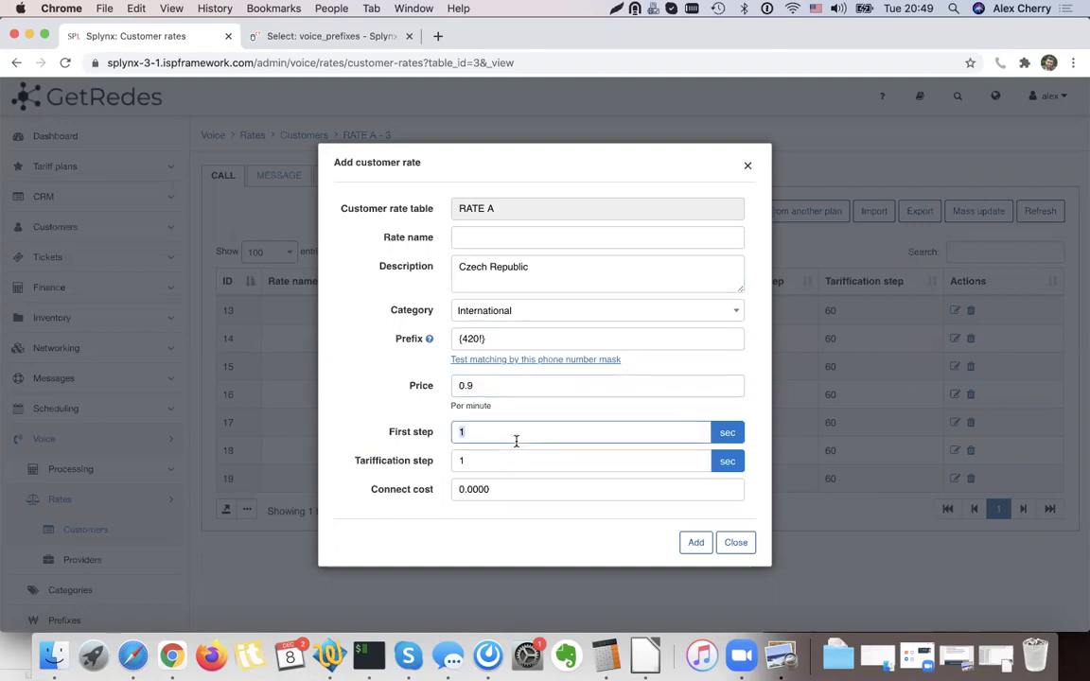
key(Tab)
text(60)
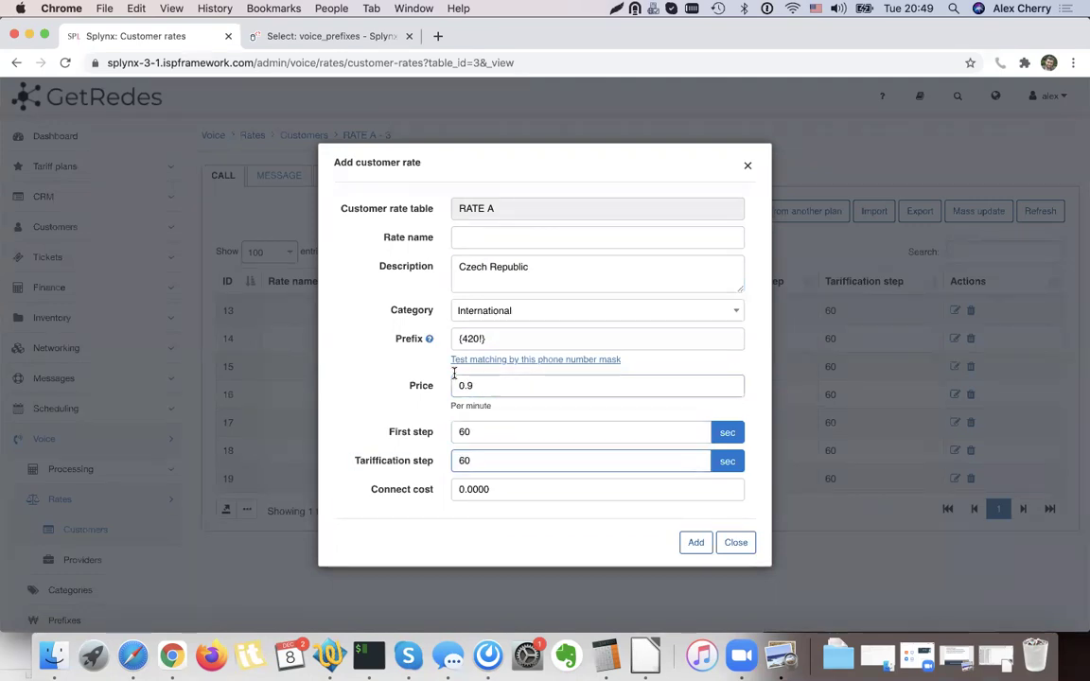
click(483, 341)
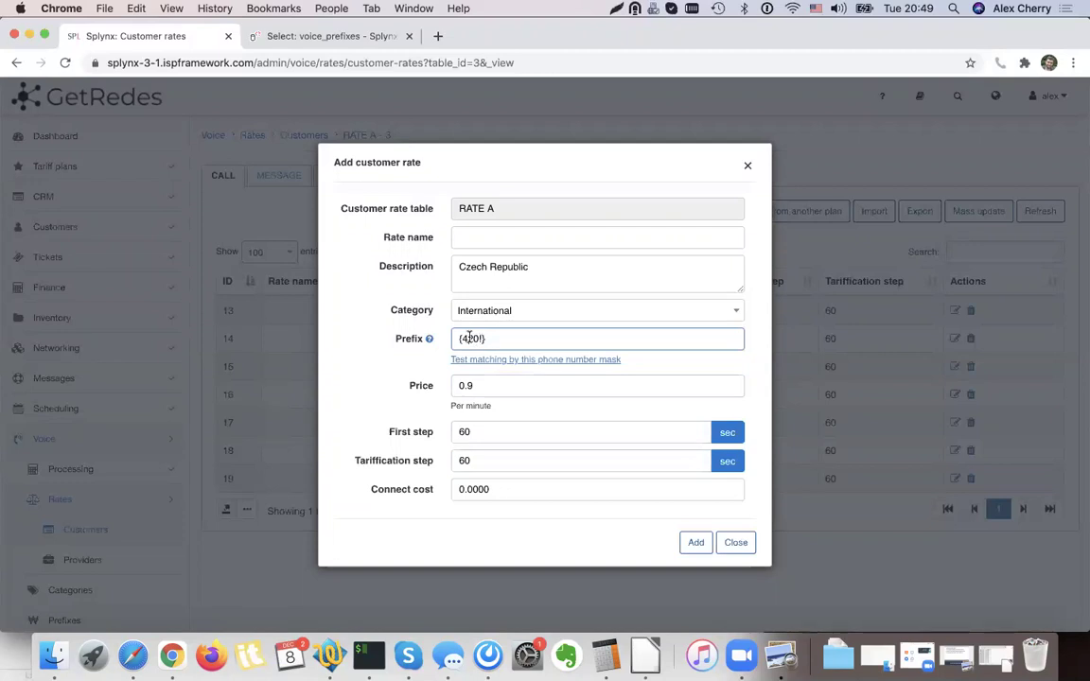
drag(487, 337, 496, 339)
click(496, 342)
Test the prefix mask against a sample Czech phone number and apply the corrected mask.
click(483, 360)
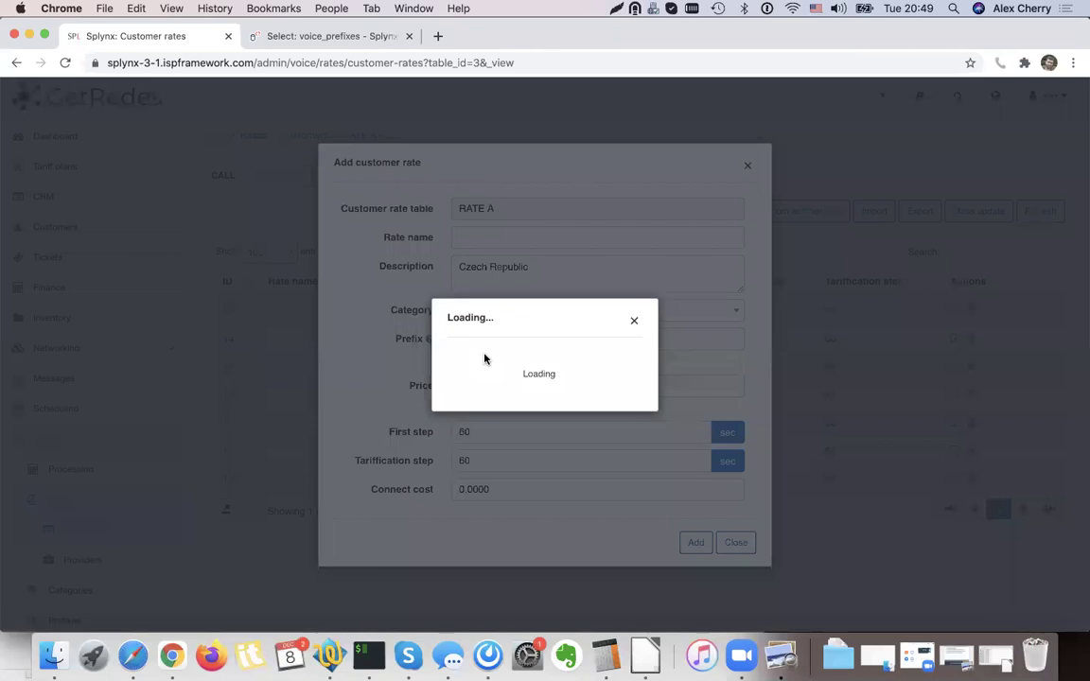
click(503, 342)
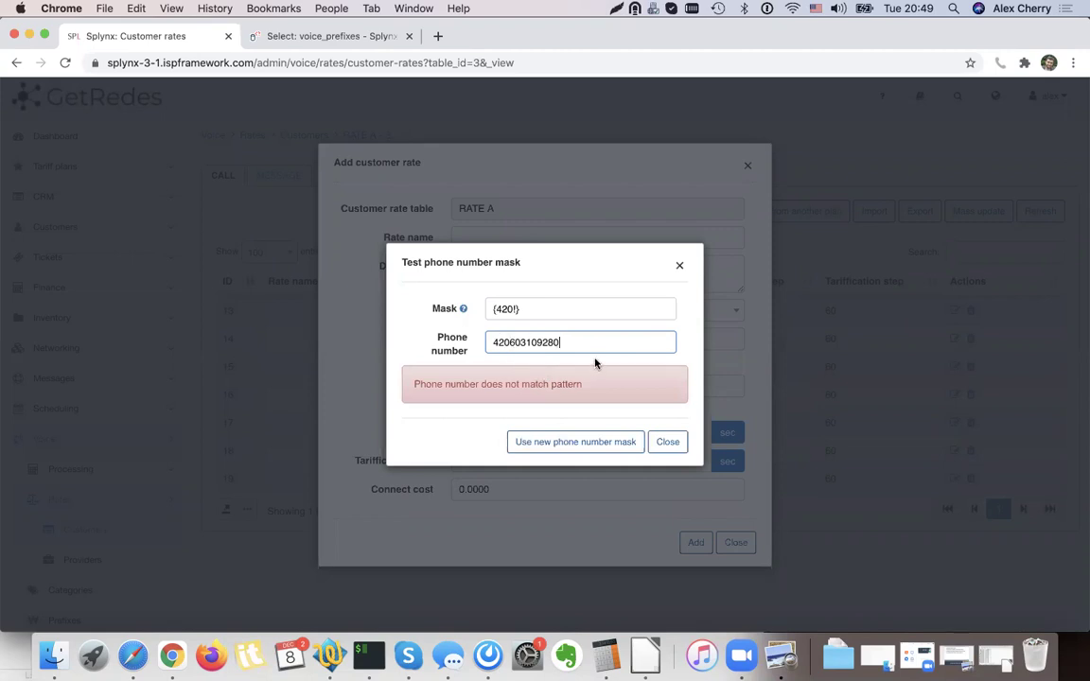
click(497, 310)
key(BackSpace)
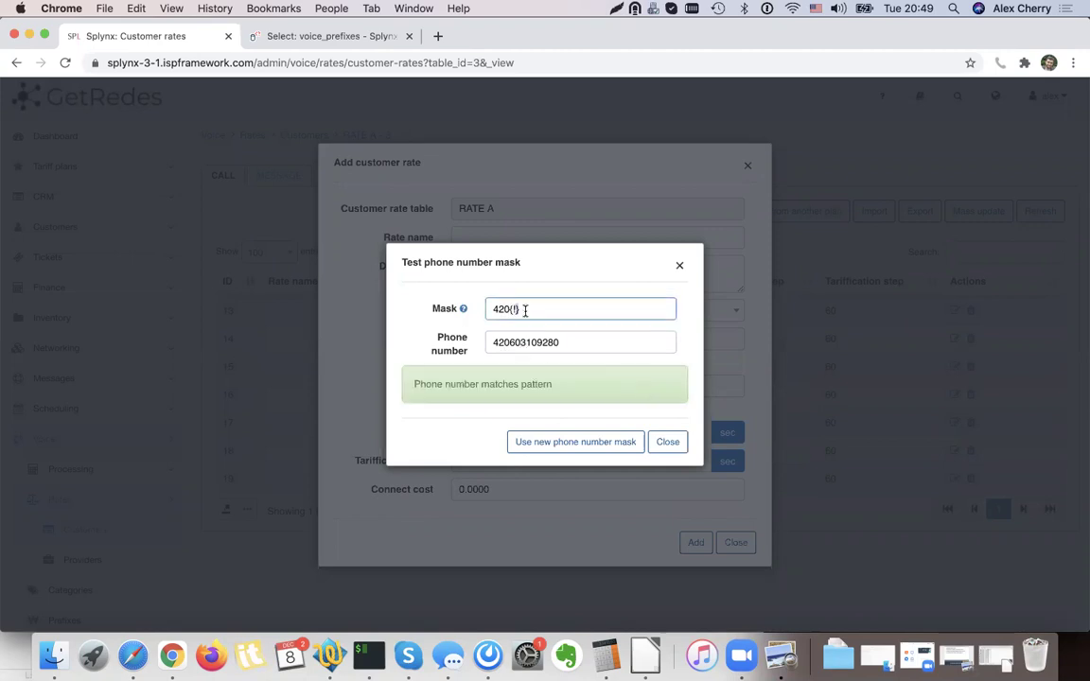
click(613, 445)
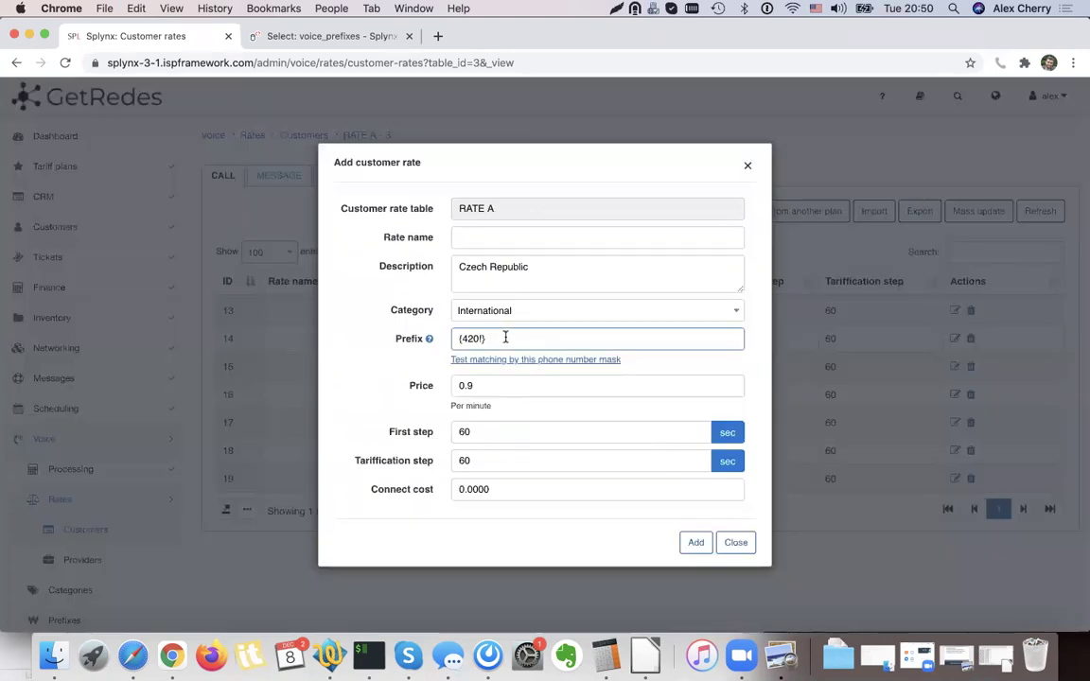
Fix the prefix to read 420{!} and save the Czech Republic rate.
key(Home)
key(Delete)
key(Right)
key(Right)
key(Right)
text({)
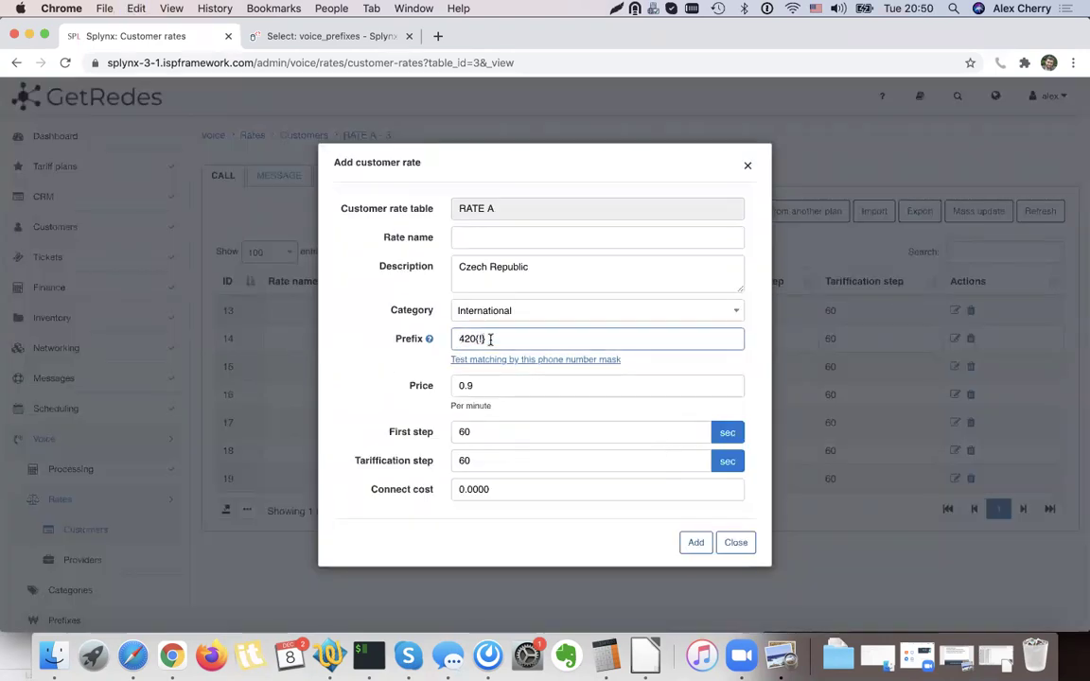
click(695, 541)
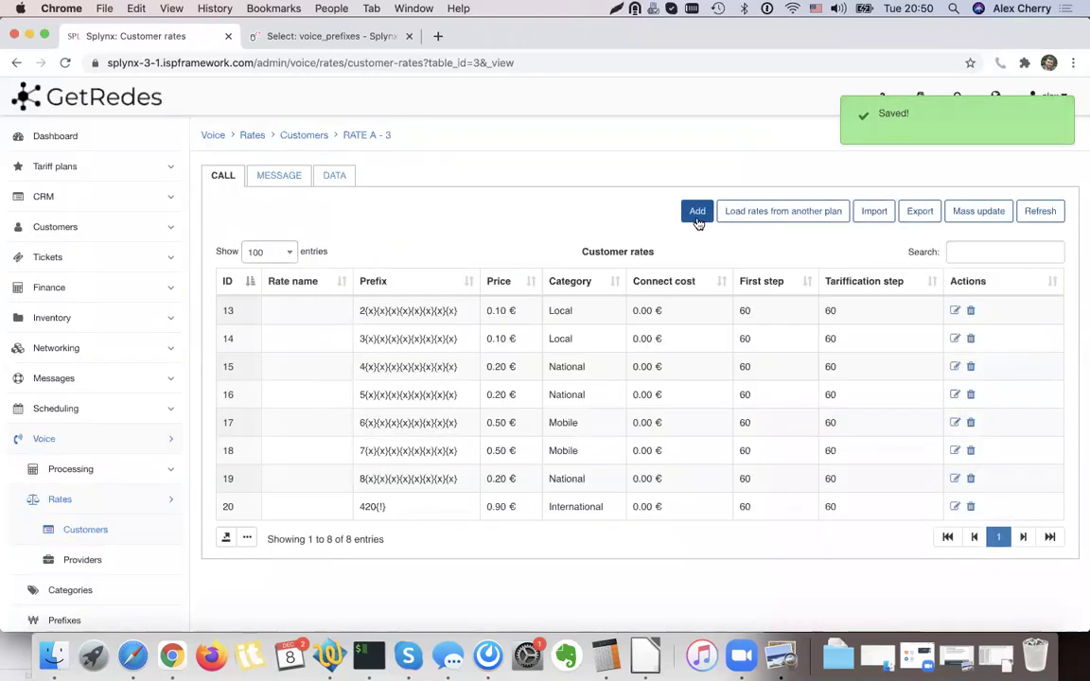
Add a new rate with prefix 44{!} in the International category, described UK calls.
click(697, 213)
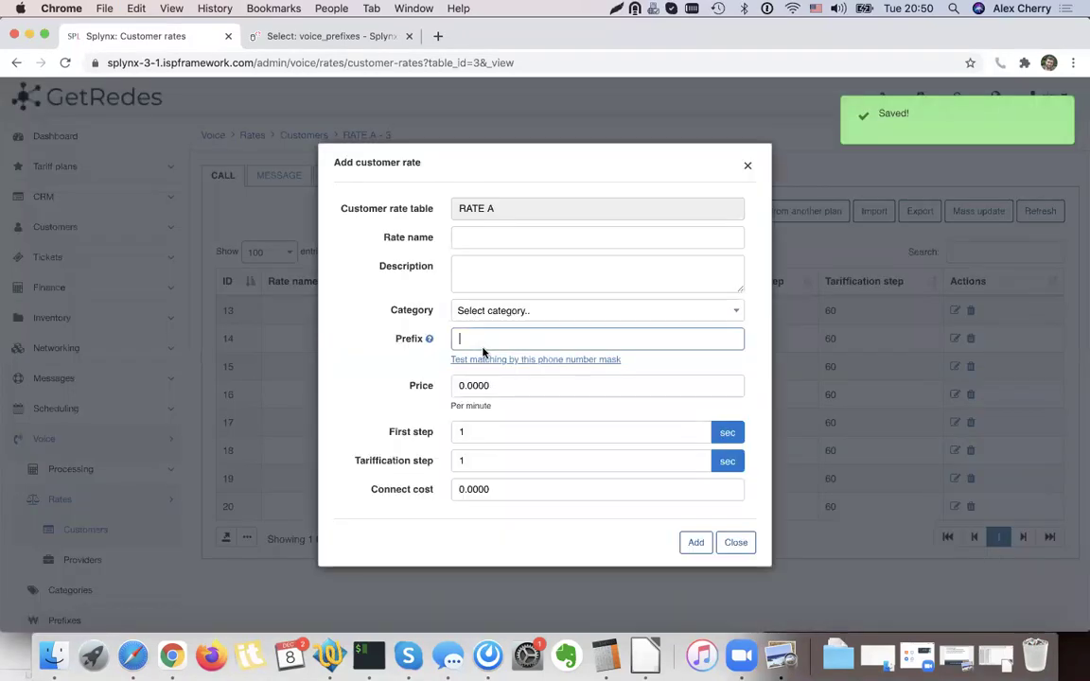
text(44())
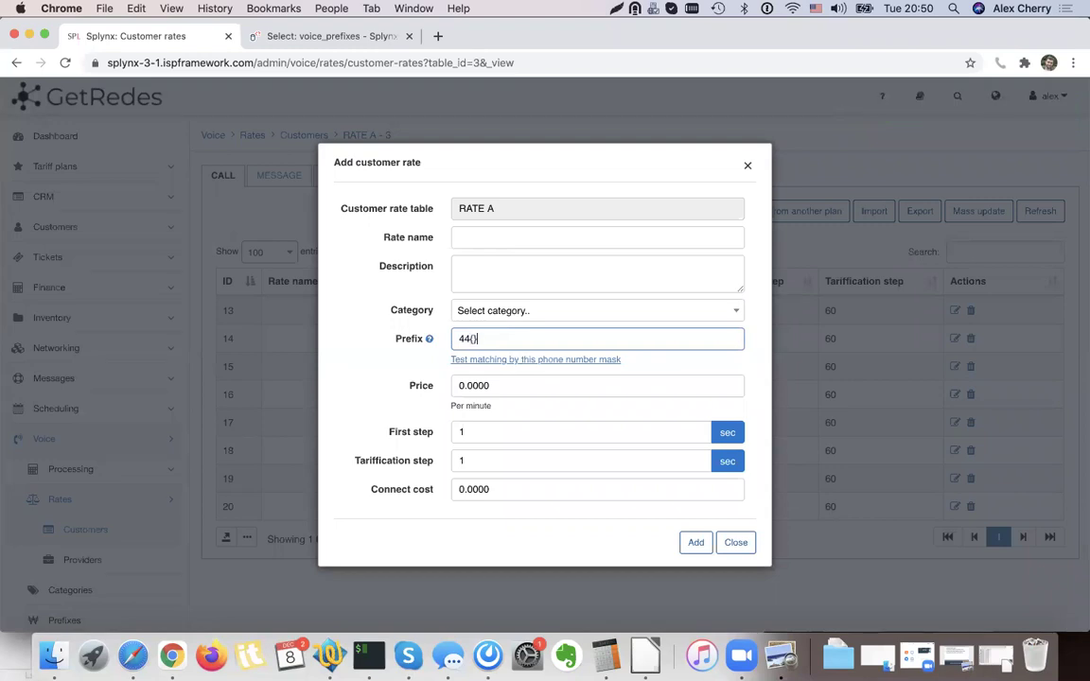
click(488, 313)
key(Down)
key(Down)
key(Down)
key(Down)
key(Return)
click(493, 278)
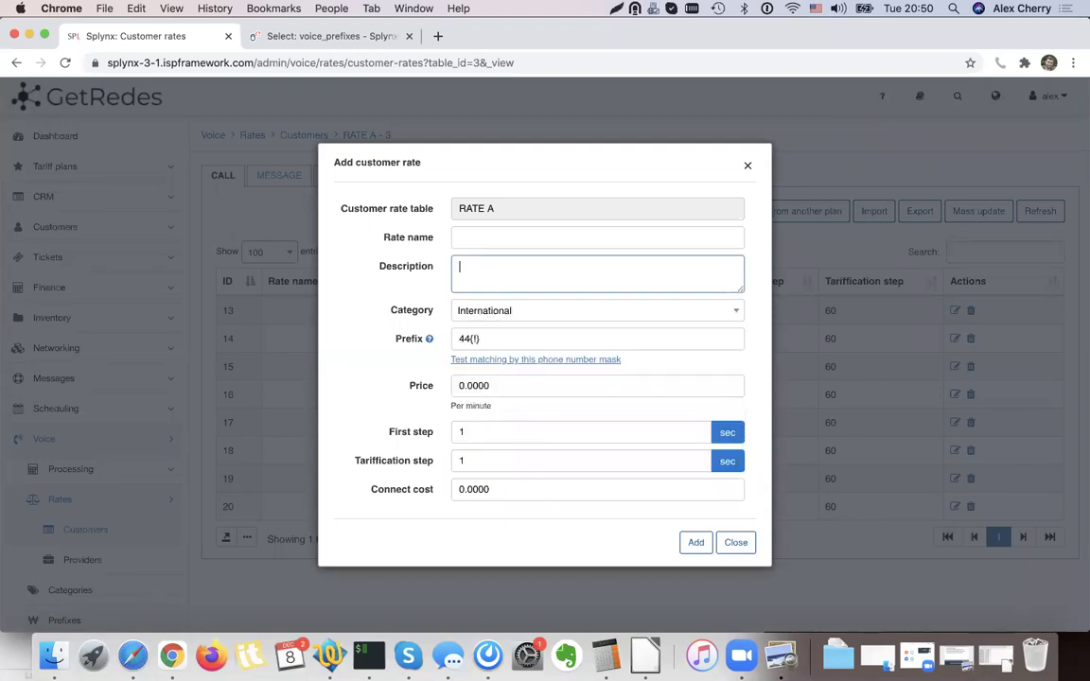
Set first and tariffication steps to 60 and the price to 0.90.
click(508, 438)
key(BackSpace)
text(60)
key(Tab)
text(60)
click(481, 385)
click(553, 383)
key(BackSpace)
key(BackSpace)
key(BackSpace)
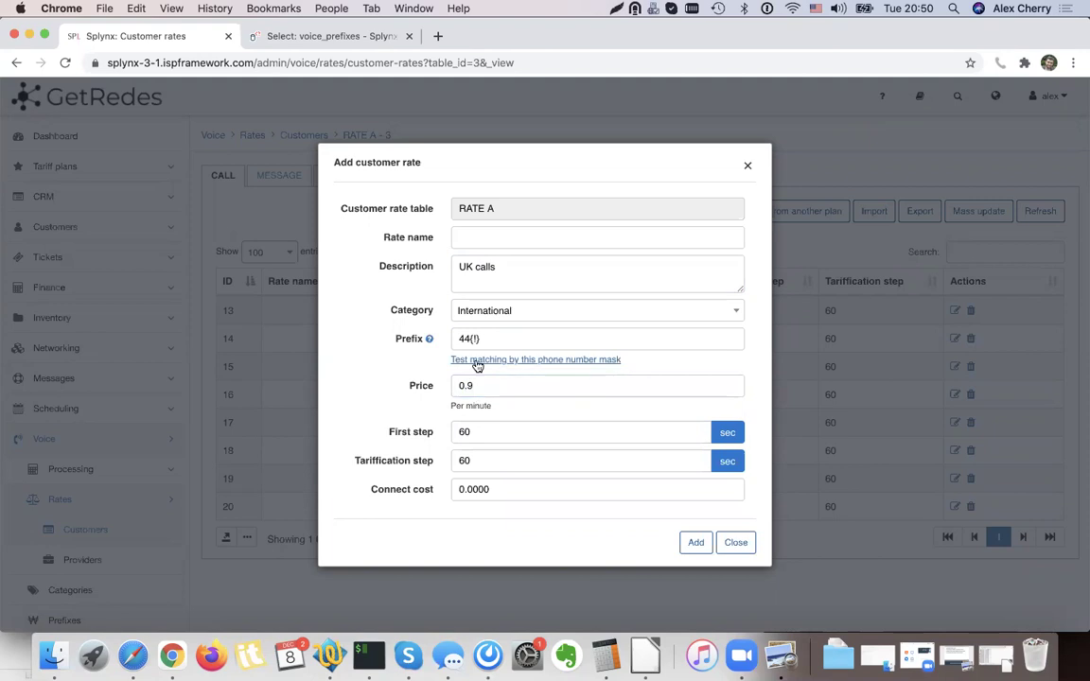
Test the 44{!} mask against a sample UK number and save the UK calls rate.
click(460, 360)
click(511, 342)
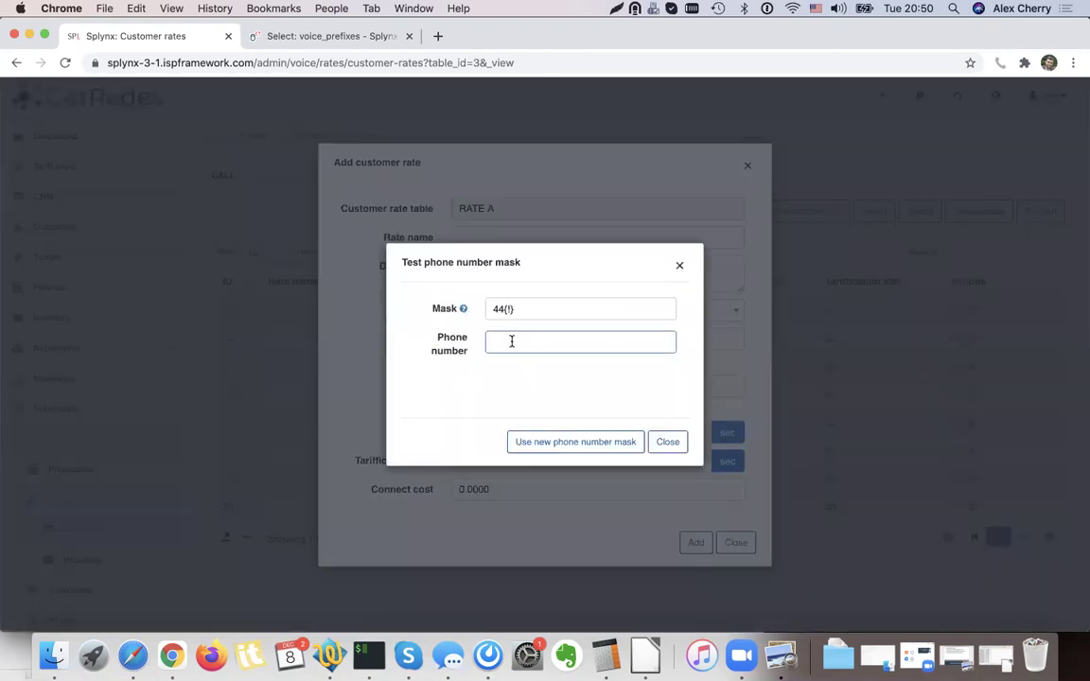
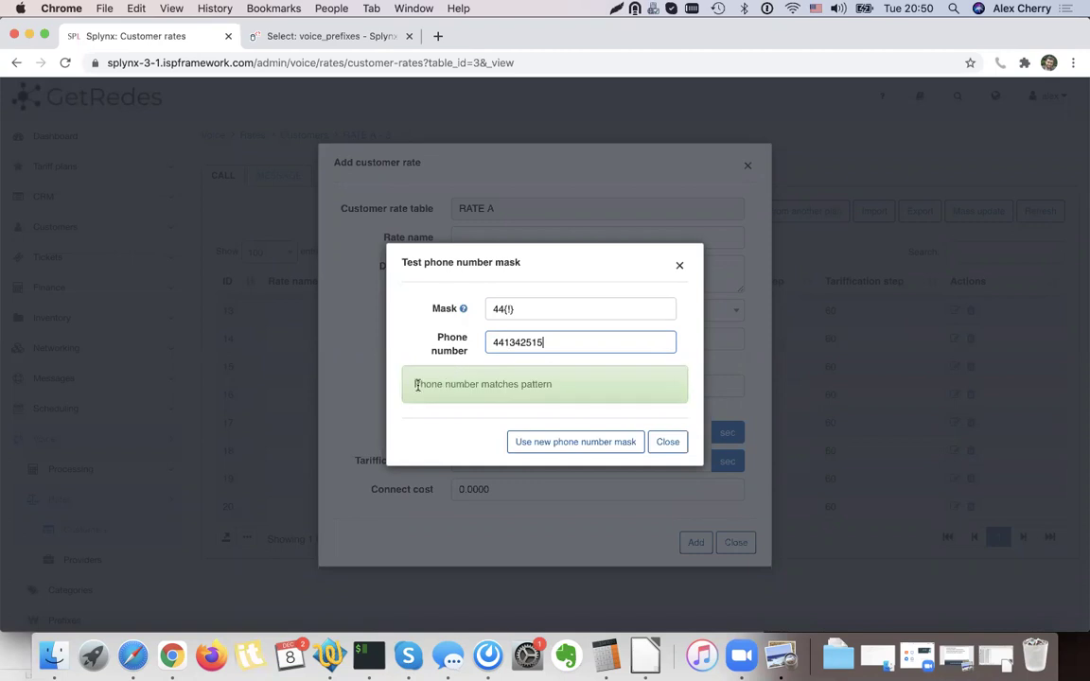
click(668, 444)
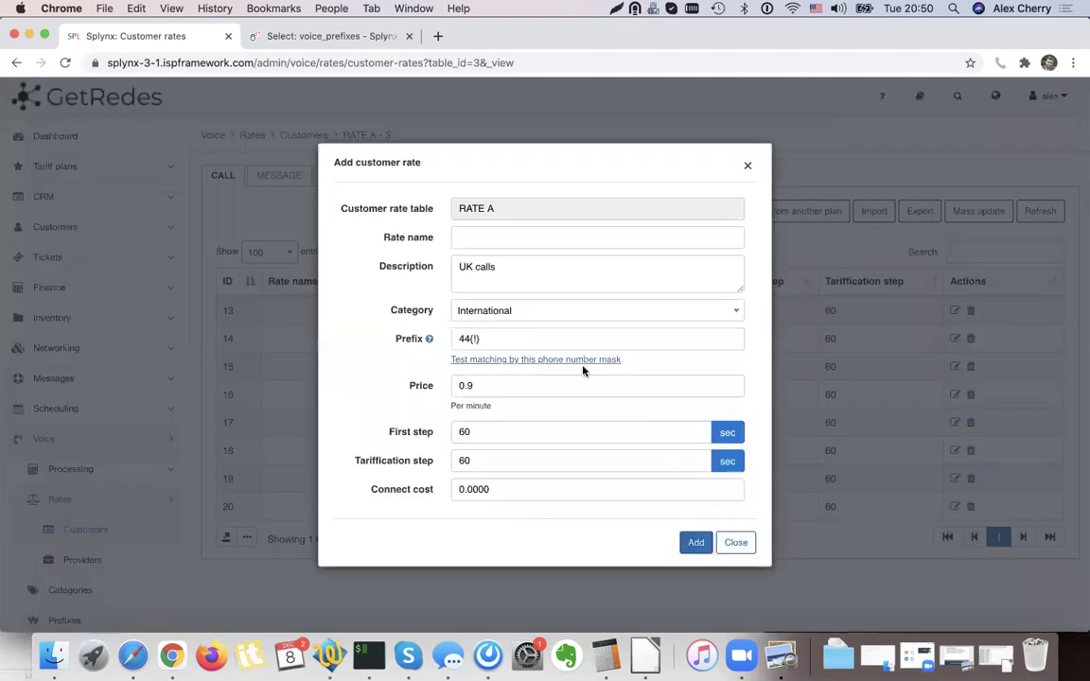
key(Return)
drag(456, 346, 345, 345)
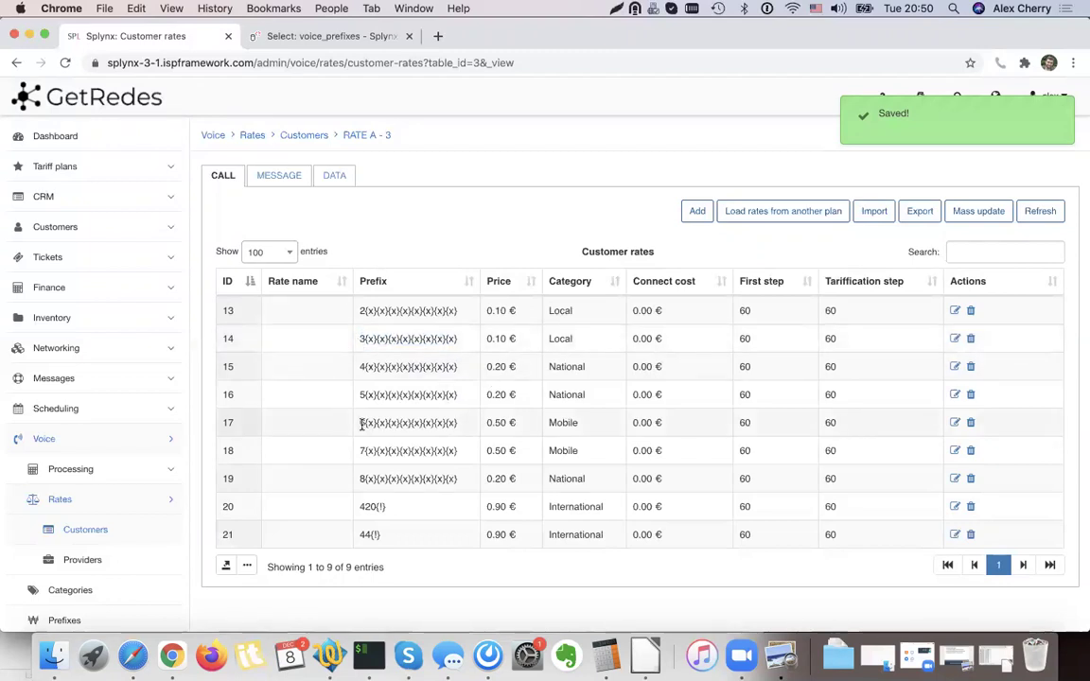
drag(359, 423, 430, 425)
click(954, 422)
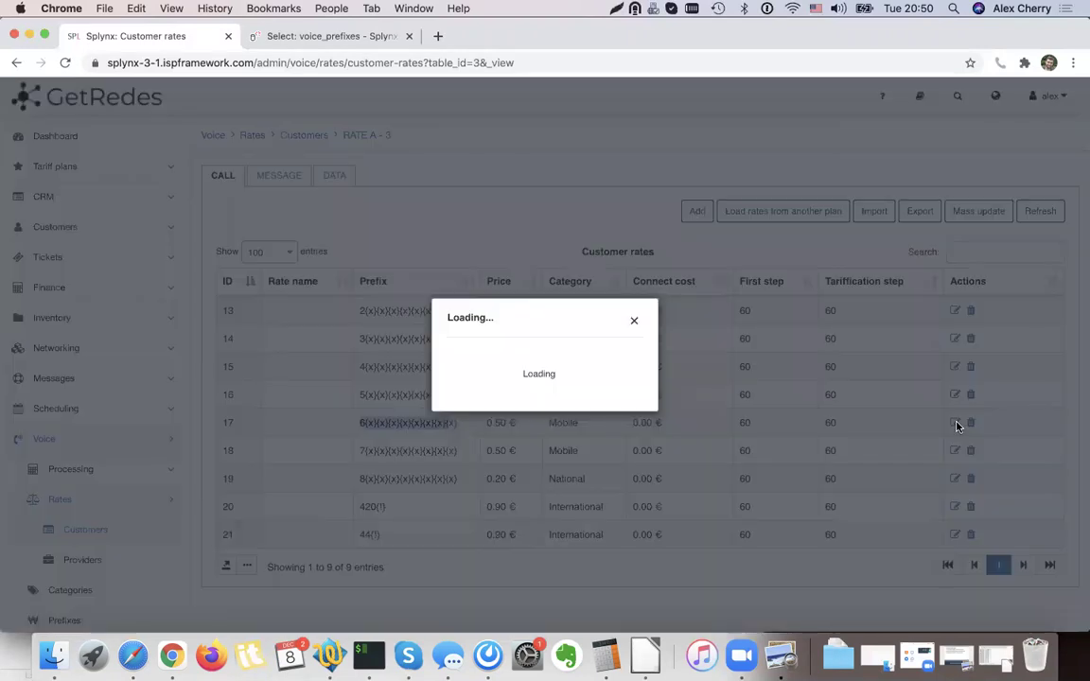
click(454, 359)
click(537, 344)
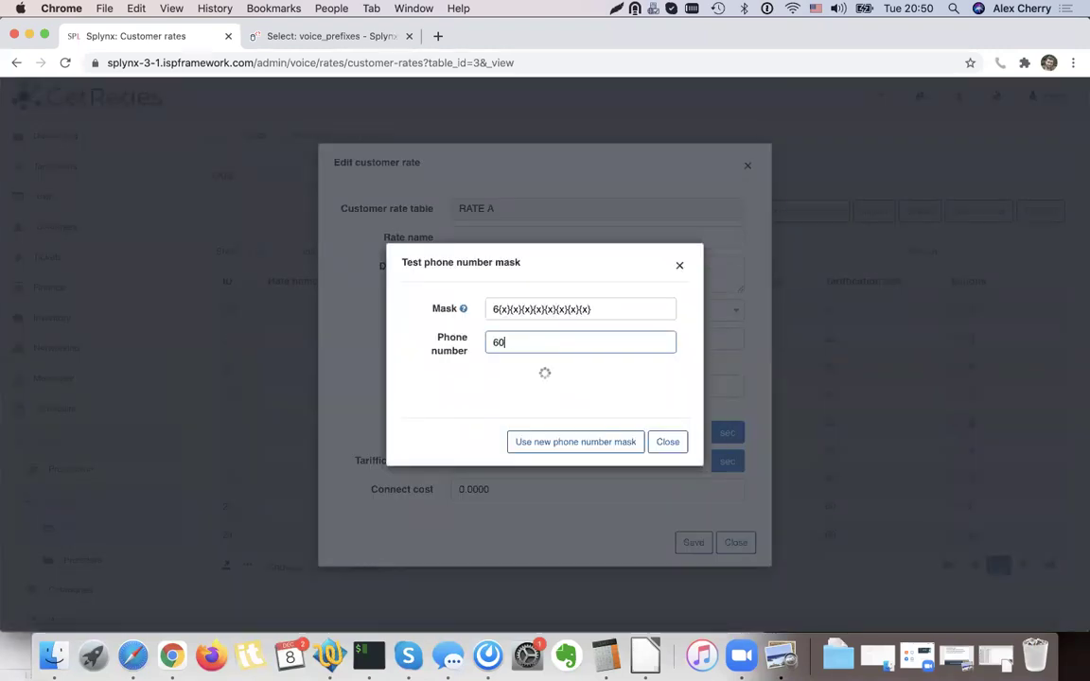
drag(545, 342, 487, 341)
click(571, 345)
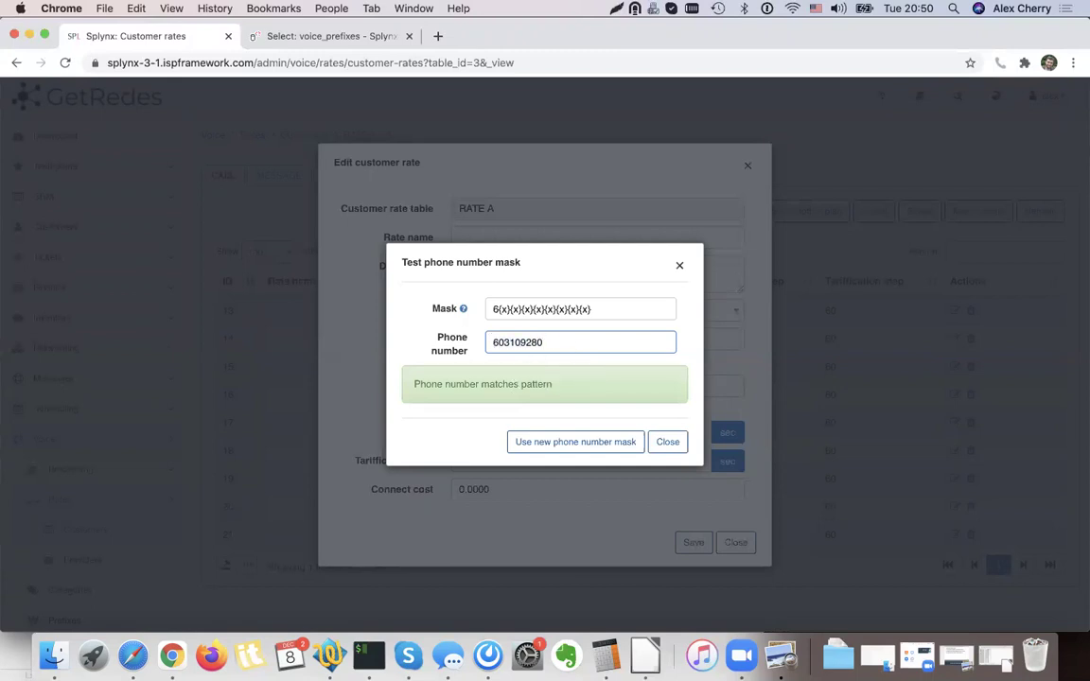
text(1)
double_click(515, 383)
click(667, 442)
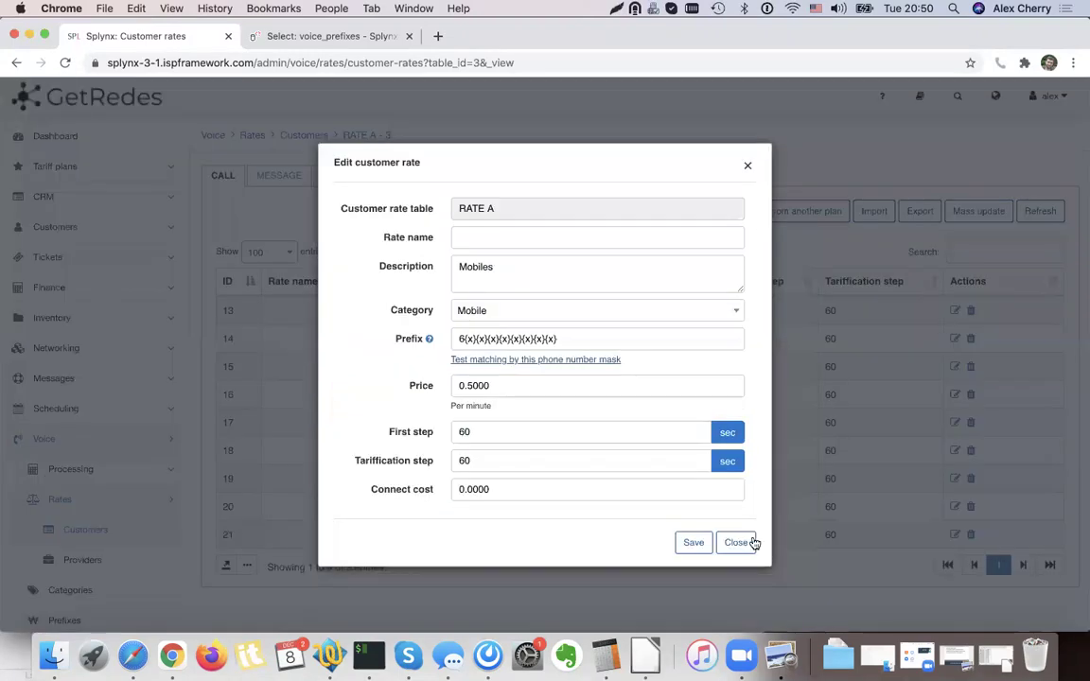
click(738, 541)
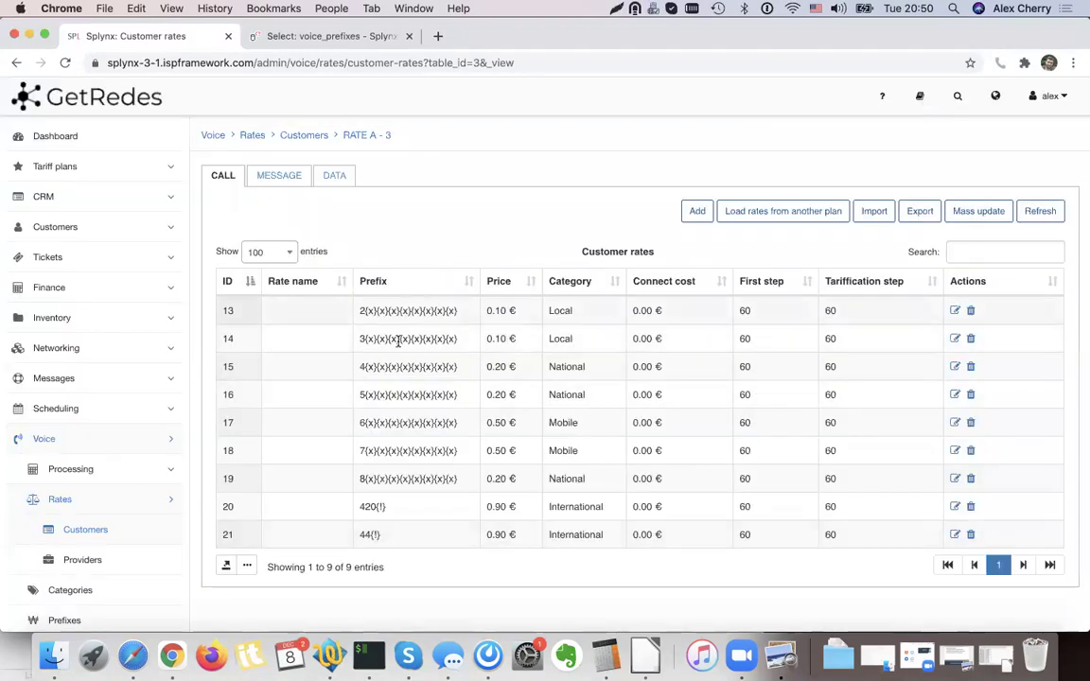
scroll(401, 358, down, 2)
scroll(440, 336, up, 2)
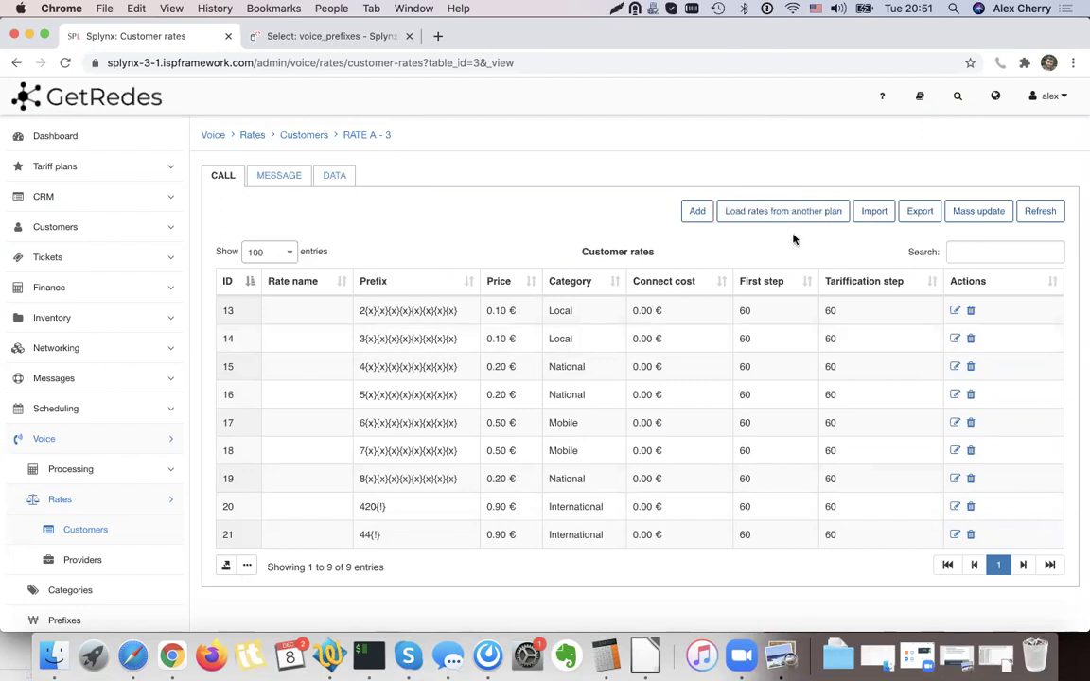
Open Mass update for RATE A's rates and review its settings and rate ID list.
click(984, 213)
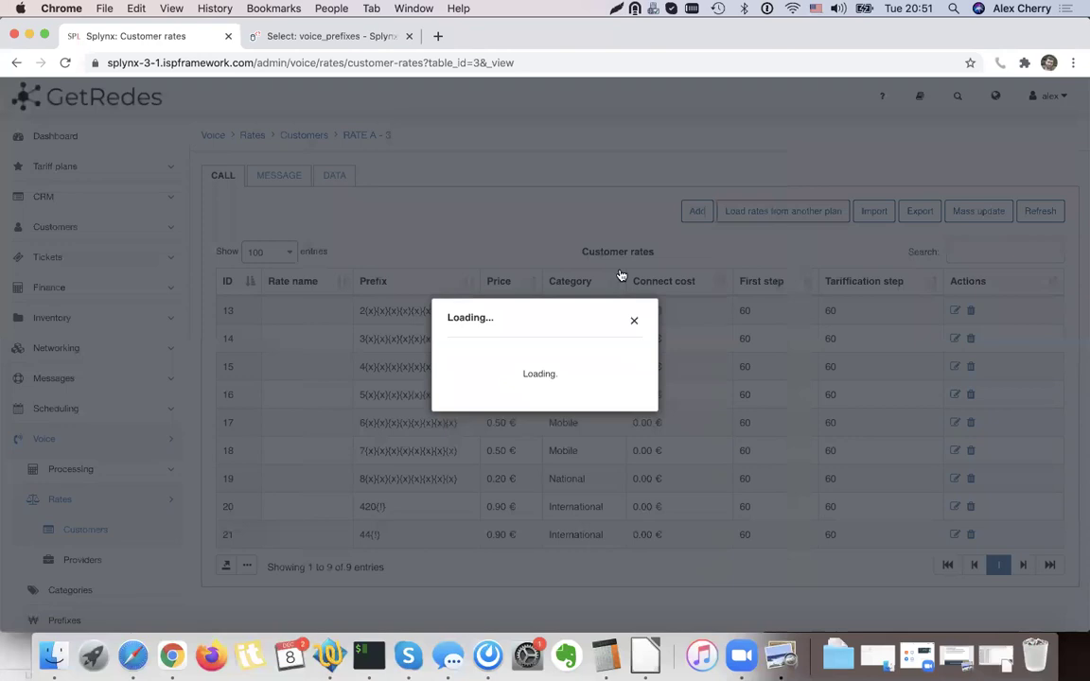
click(550, 303)
click(464, 360)
click(484, 386)
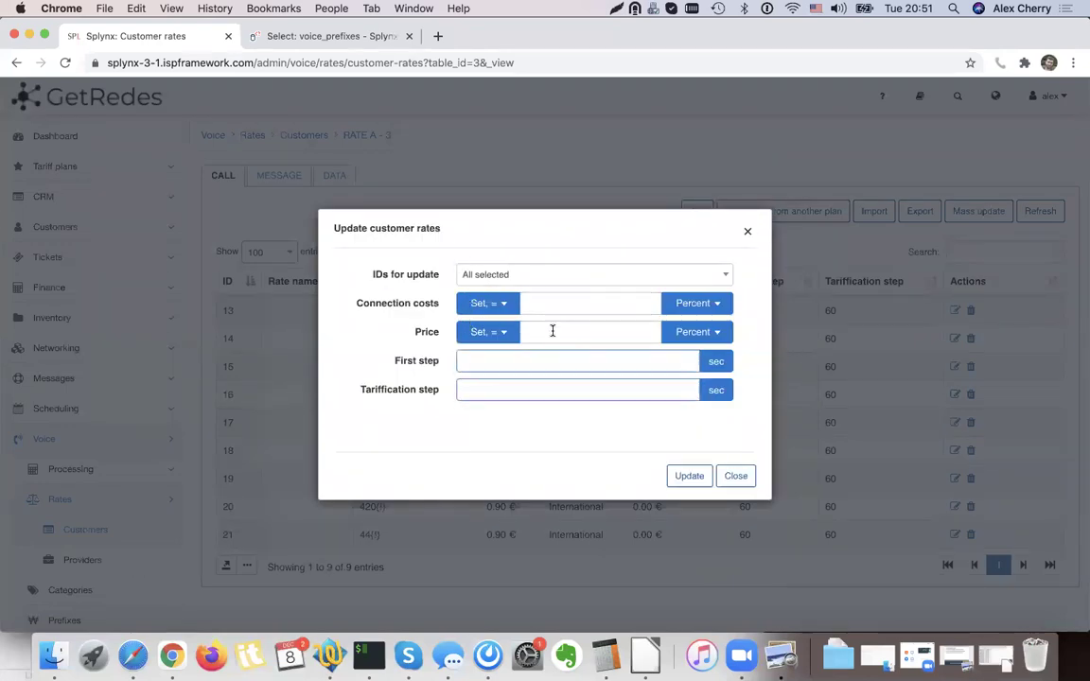
click(550, 277)
click(469, 476)
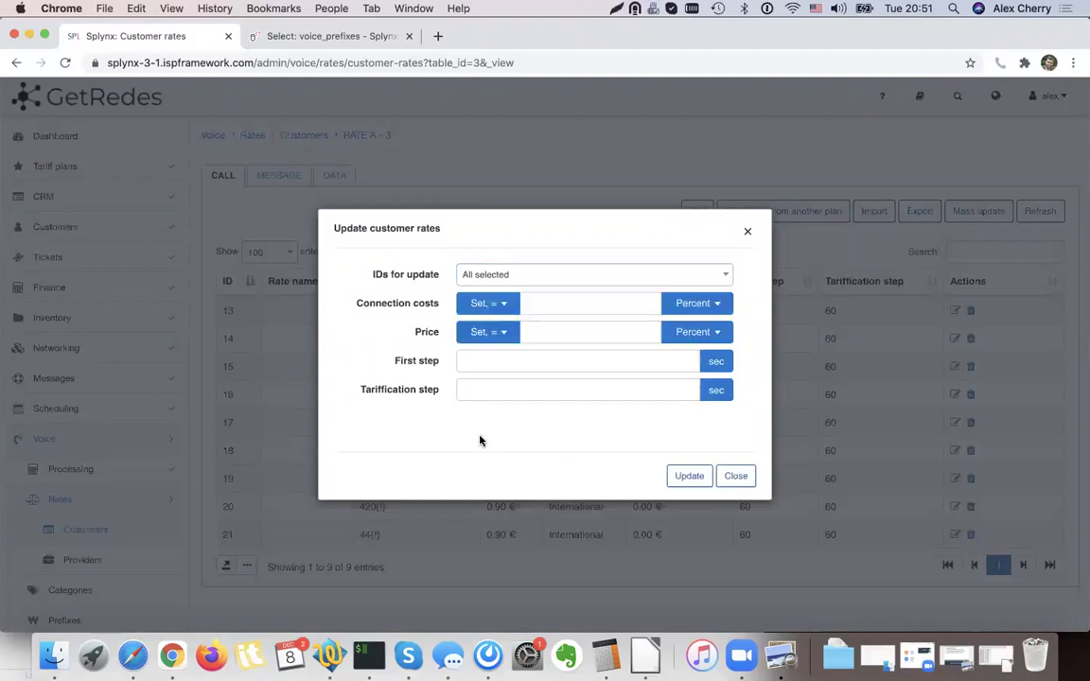
Apply tariffication step 1 to all rates, then go to the Voice tariff plans list.
click(469, 391)
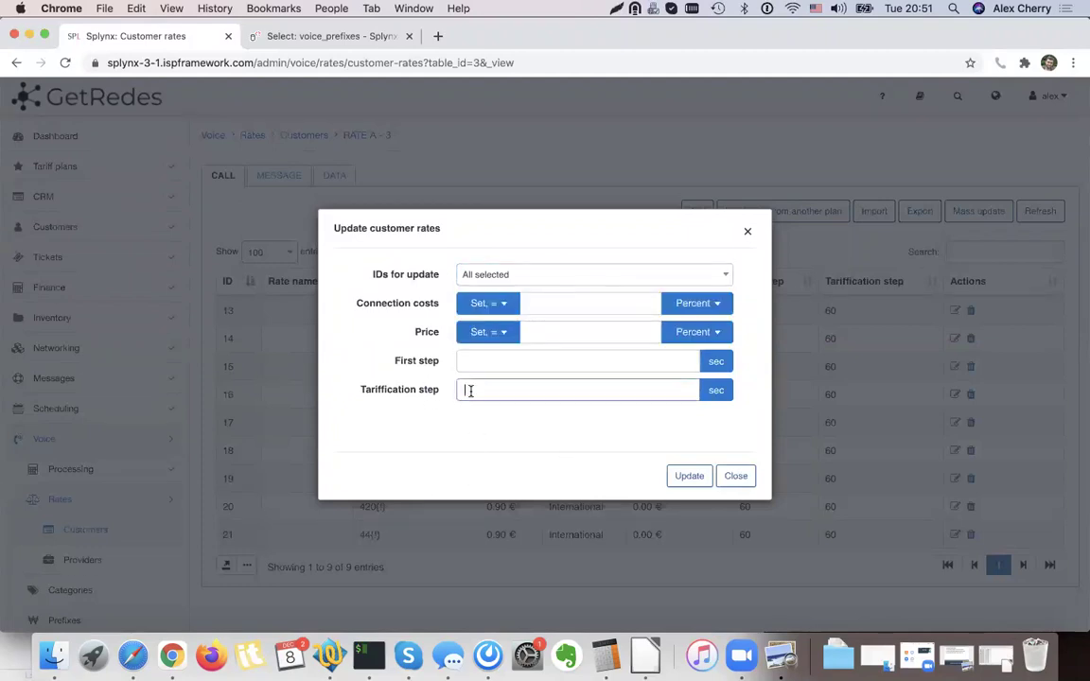
drag(678, 230, 632, 239)
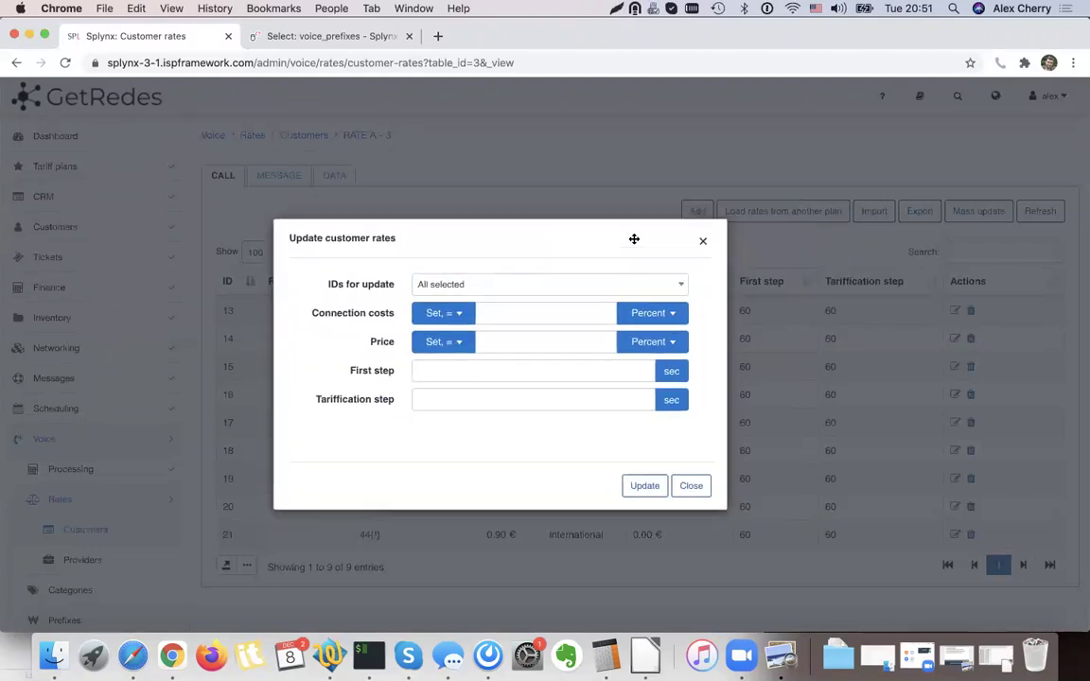
text(1)
click(475, 283)
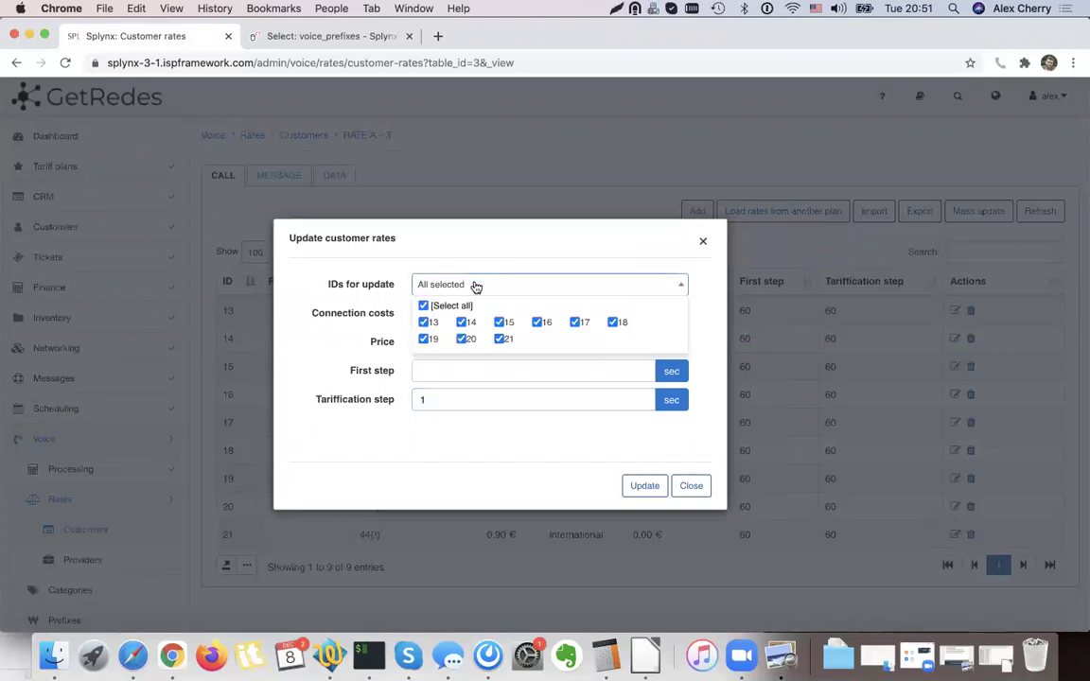
click(346, 341)
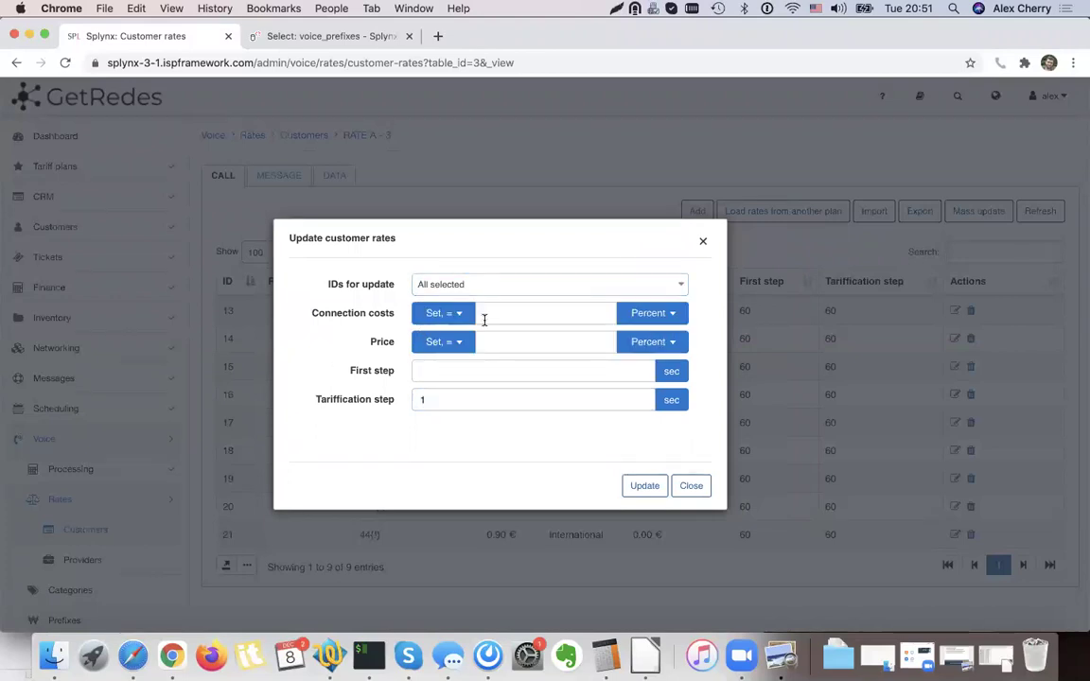
click(638, 486)
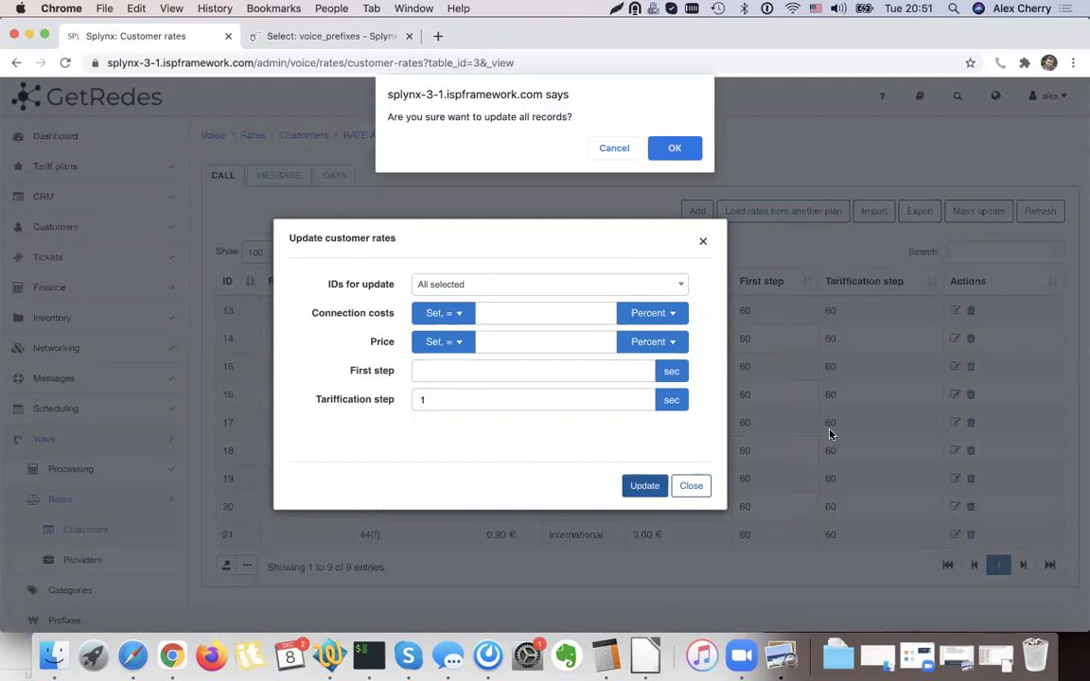
click(673, 151)
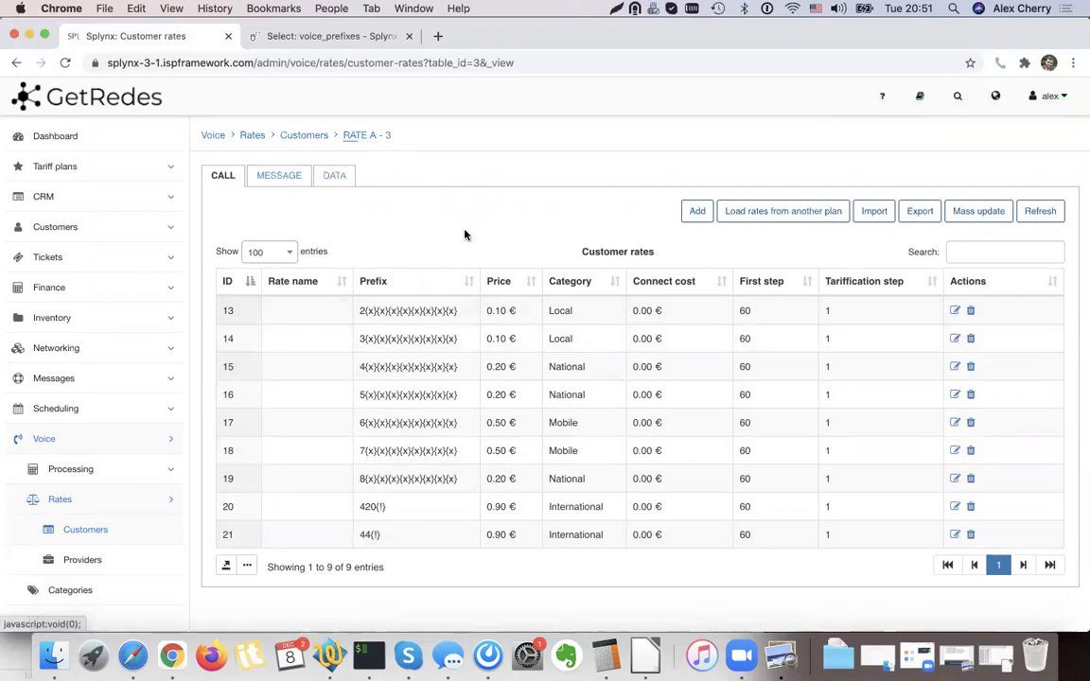
click(94, 166)
click(59, 227)
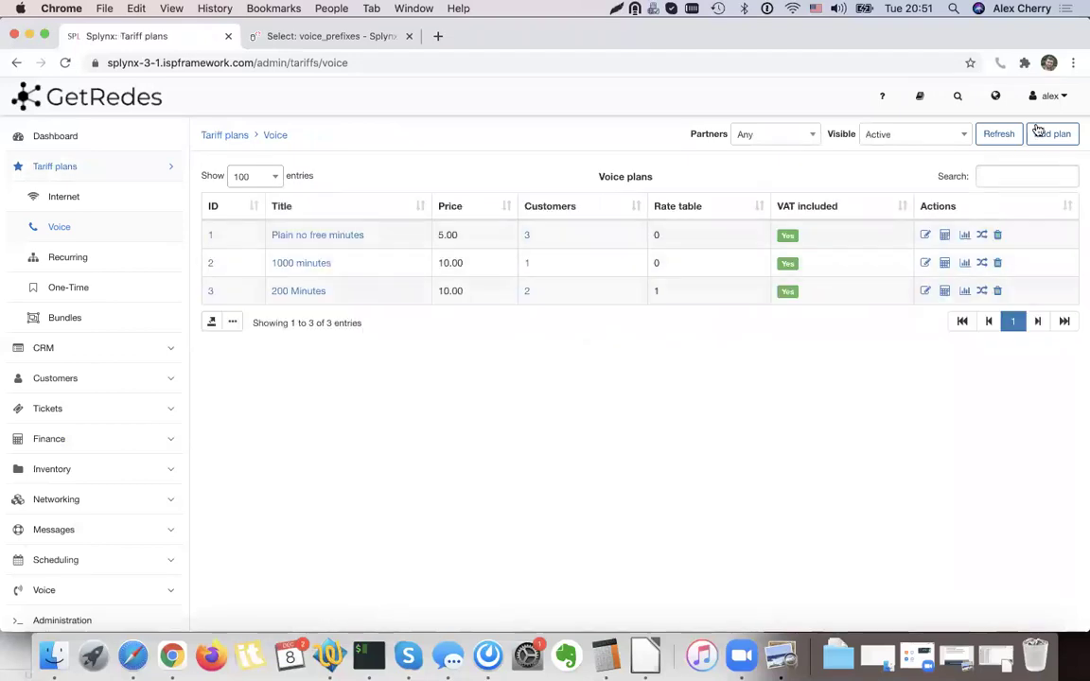
Fill in plan title TEST 100 MIN, service name 100 Min and price 10, keeping VAT included.
click(1052, 134)
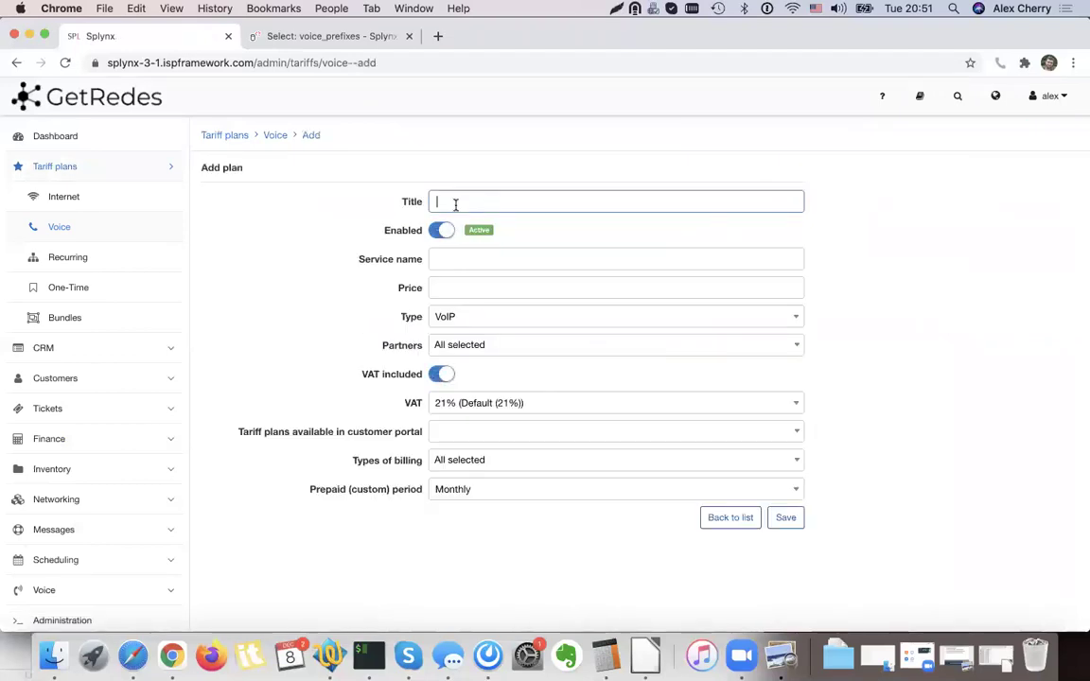
text(TEST 100 MIN)
click(468, 259)
text(100 Min)
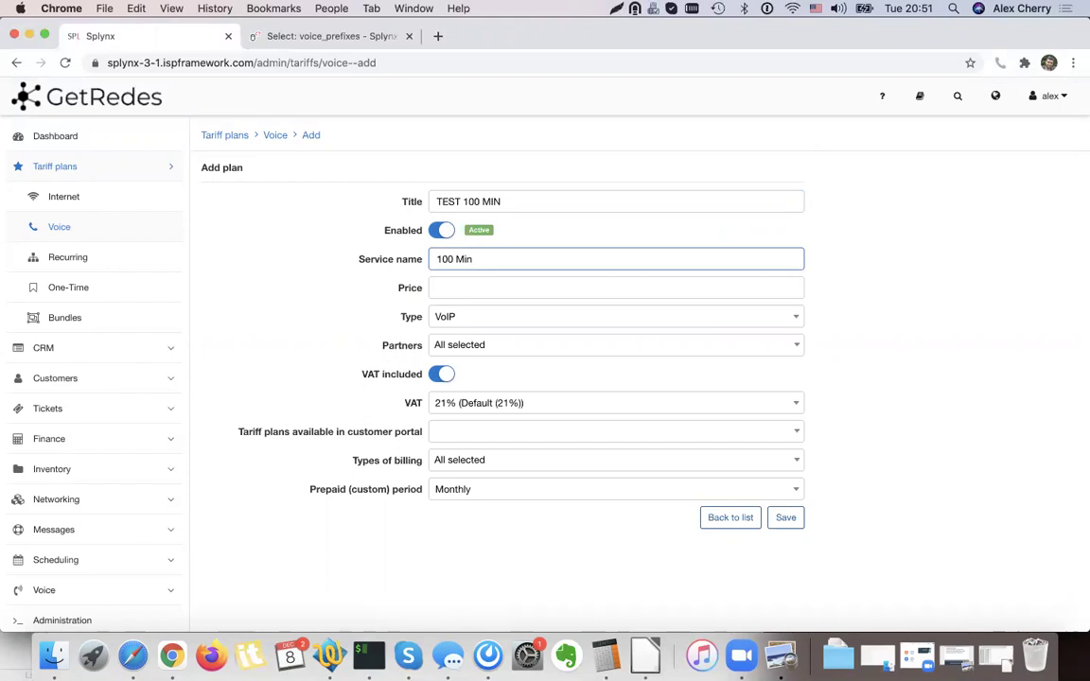
click(464, 285)
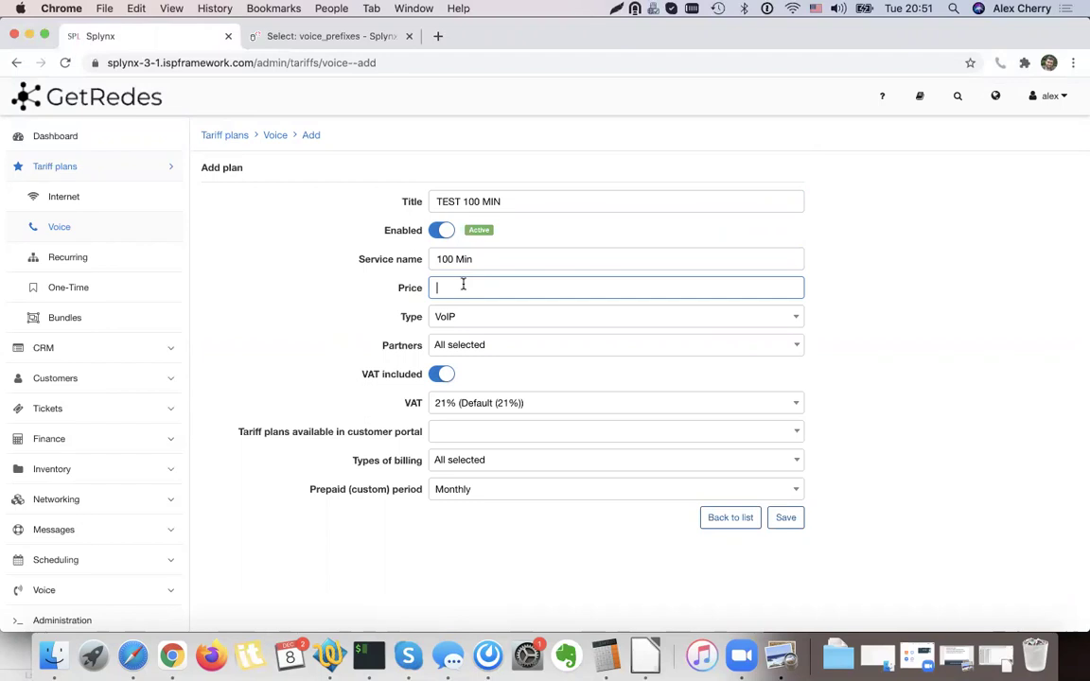
text(10)
click(352, 293)
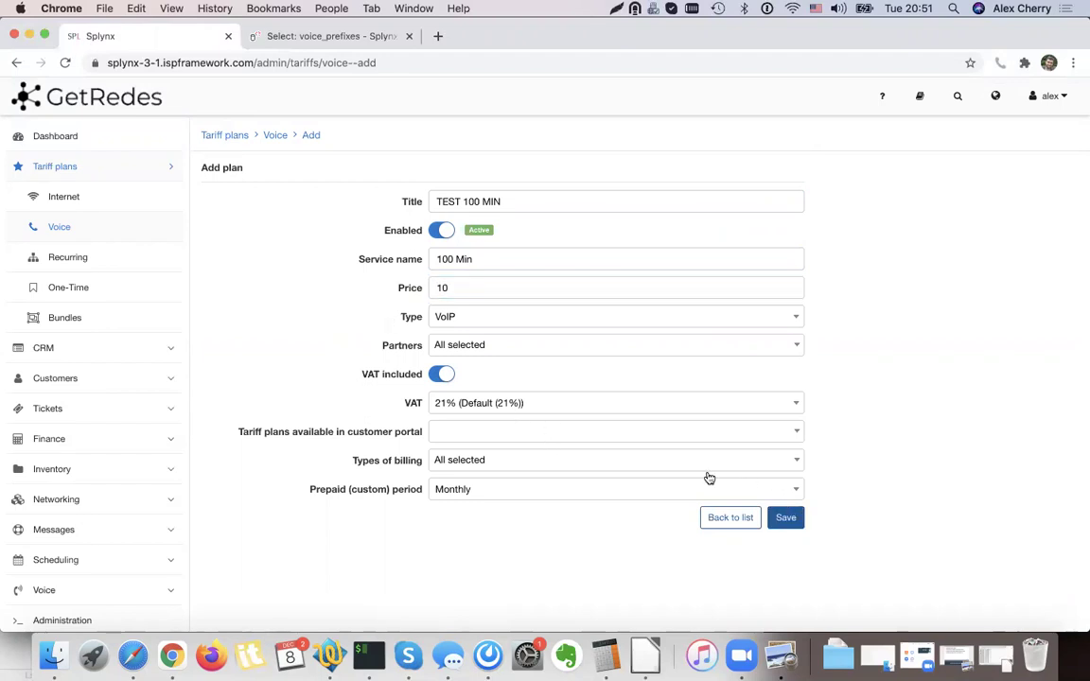
click(443, 376)
click(441, 376)
Save the TEST 100 MIN plan and return to the voice plans list.
click(793, 526)
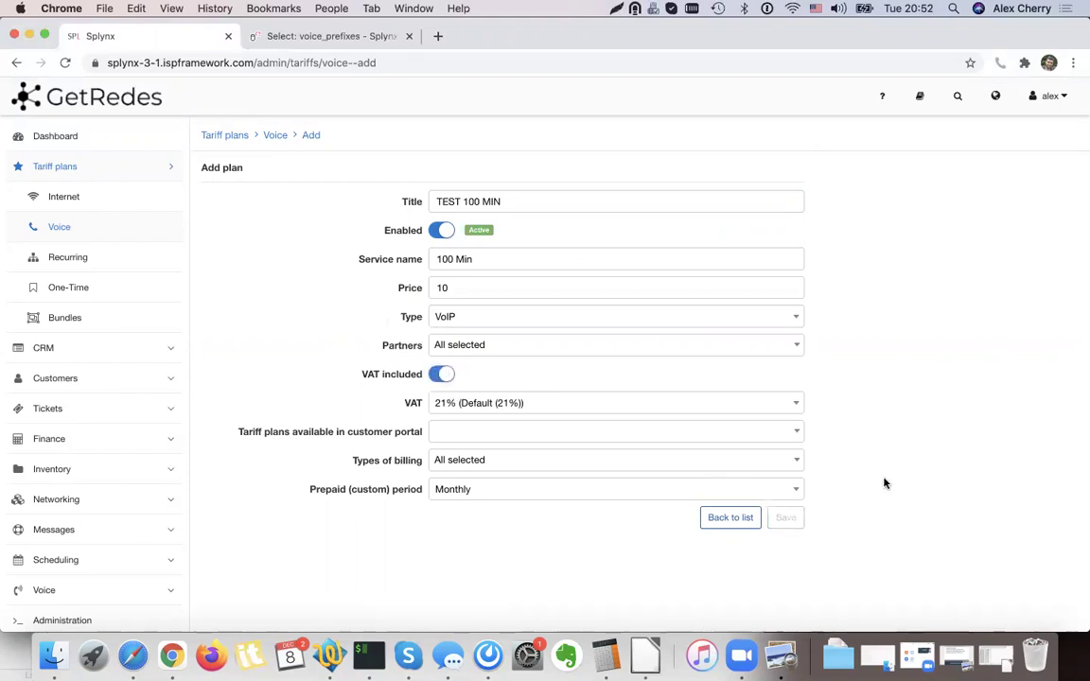
click(750, 267)
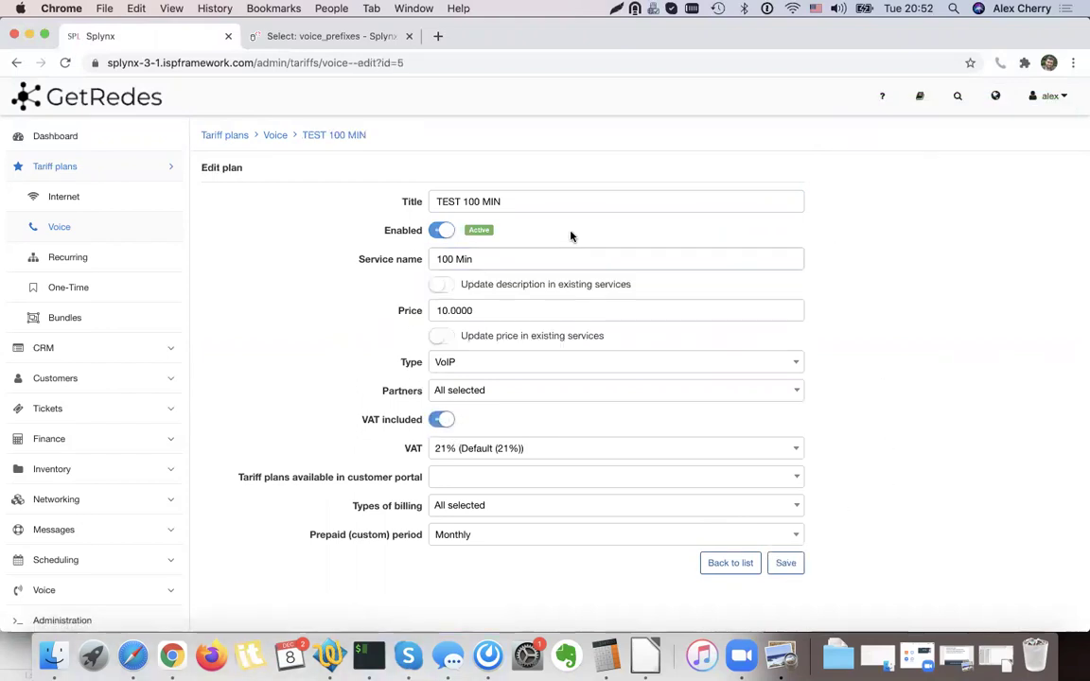
click(717, 564)
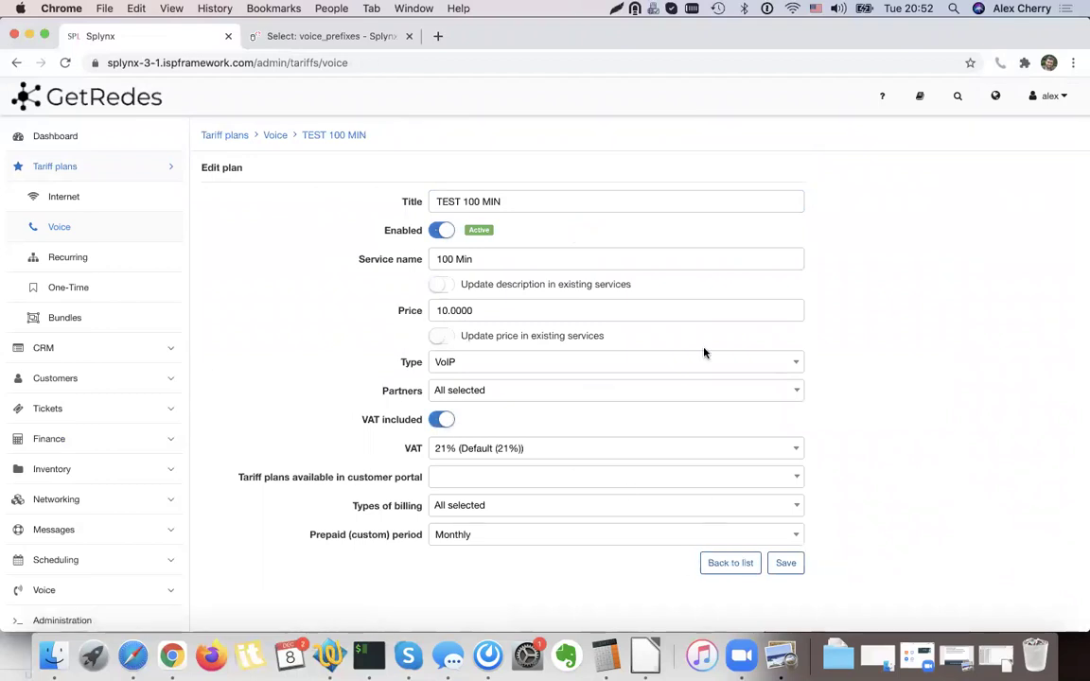
drag(362, 319, 274, 319)
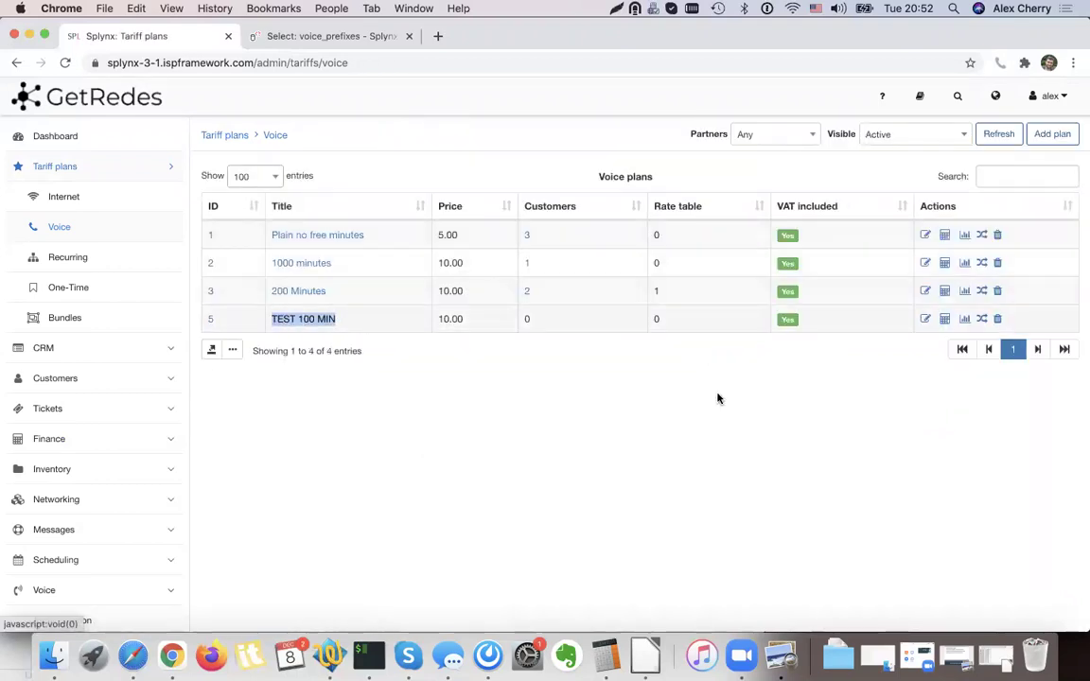
Open TEST 100 MIN's pricing, try RATE A as rate table, and review buy price increase.
click(945, 320)
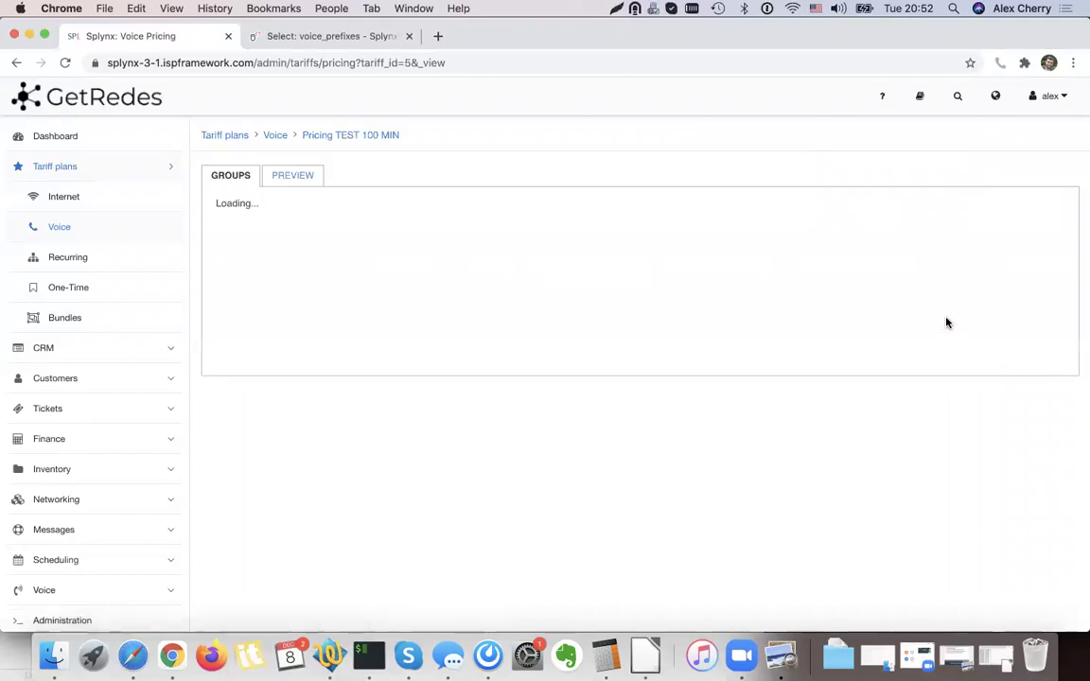
mouse_move(378, 249)
mouse_down()
mouse_move(452, 249)
mouse_move(370, 250)
mouse_up()
click(467, 250)
click(463, 322)
drag(431, 278, 336, 280)
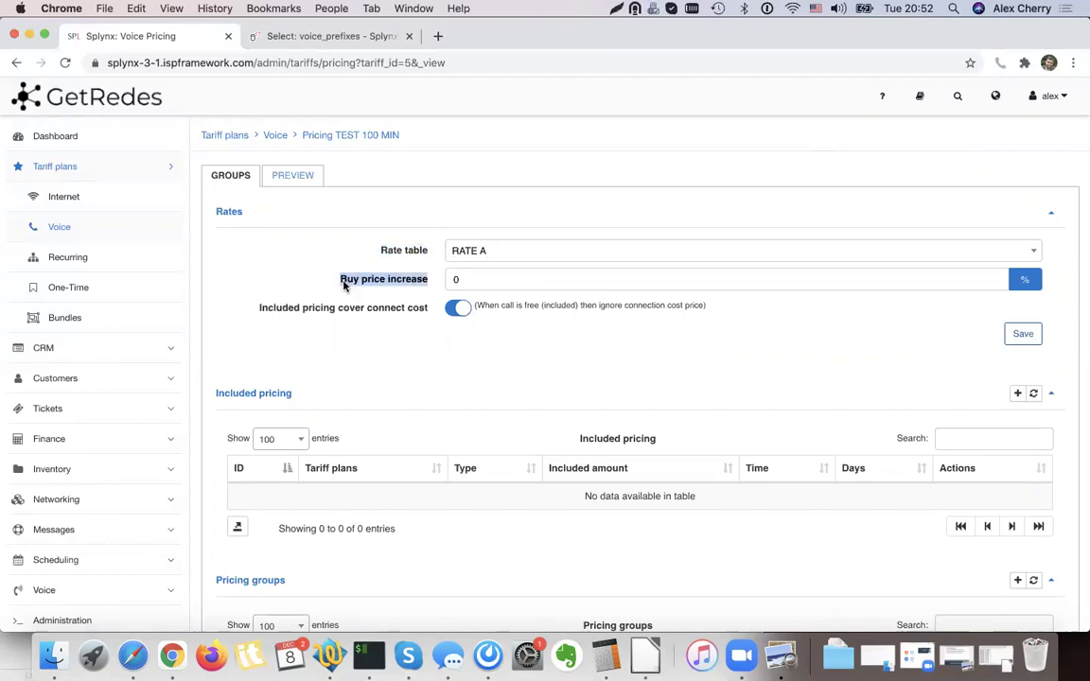
click(489, 249)
click(490, 300)
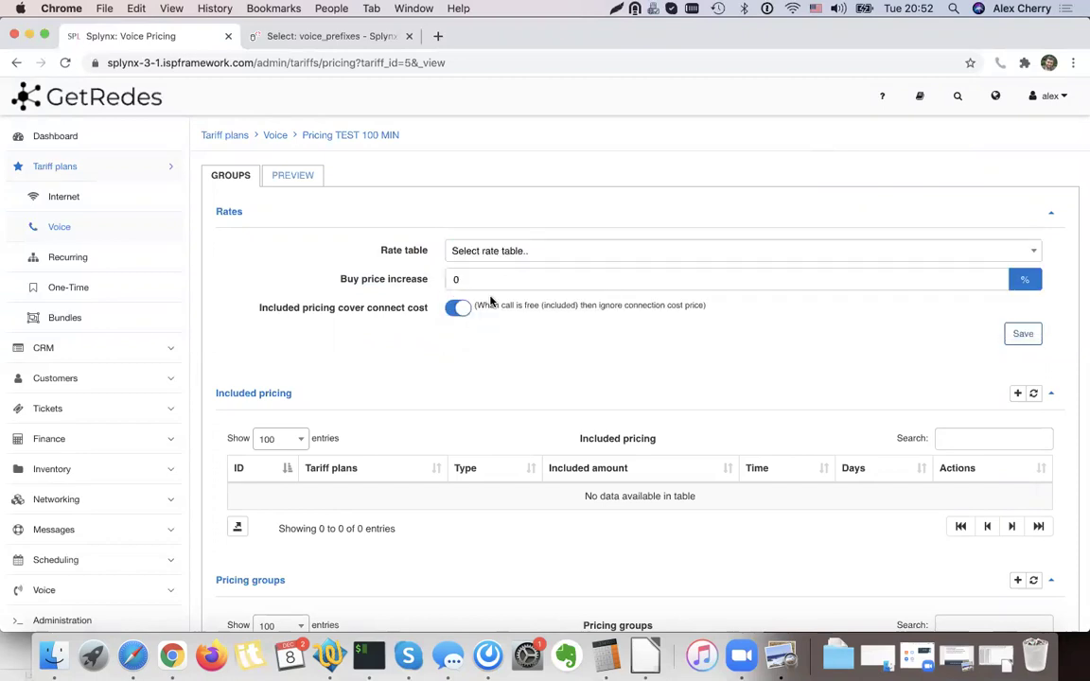
drag(335, 280, 430, 285)
click(424, 284)
Reselect RATE A as the rate table and review connect cost and included pricing options.
drag(340, 282, 385, 284)
click(456, 280)
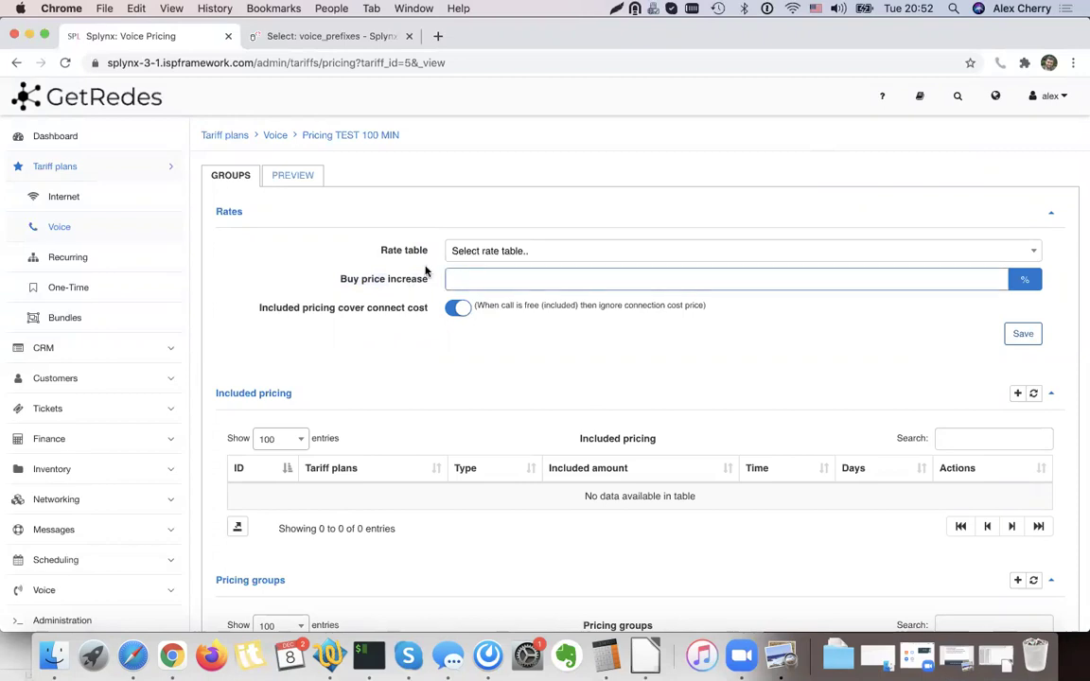
click(473, 252)
click(474, 323)
drag(347, 279, 545, 329)
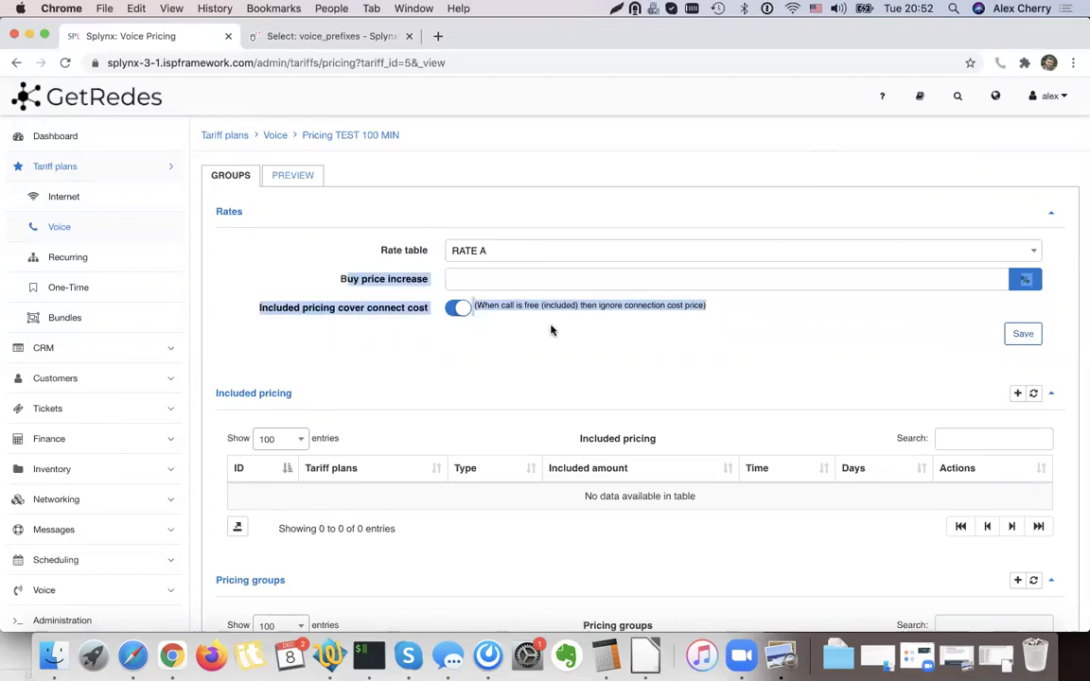
click(559, 331)
scroll(694, 349, down, 2)
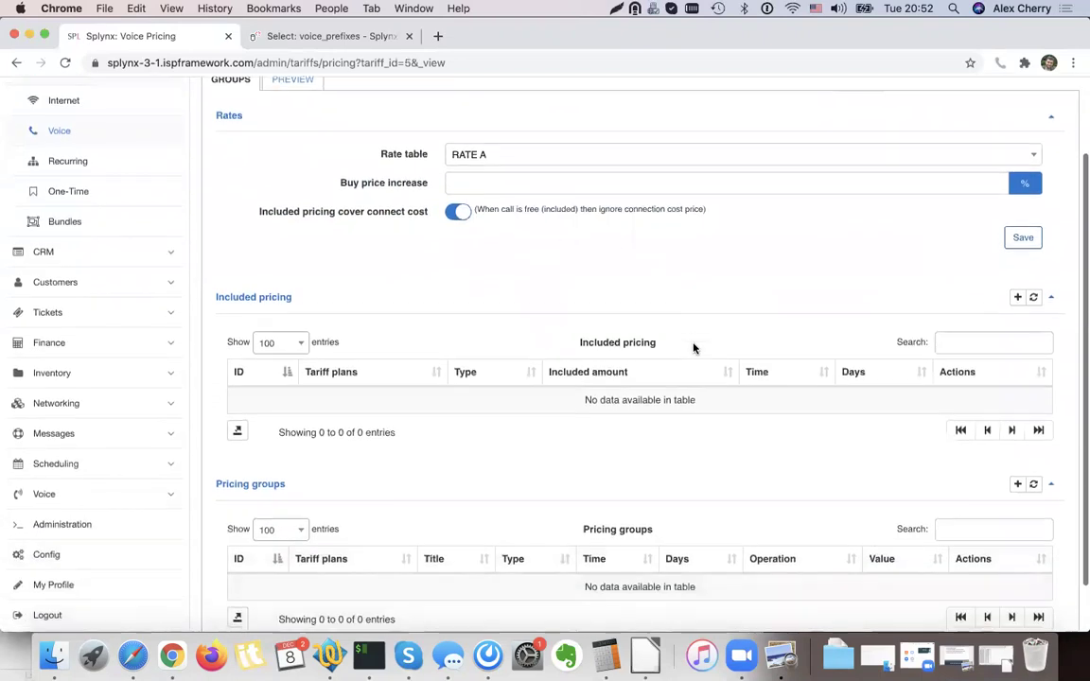
drag(292, 304, 217, 305)
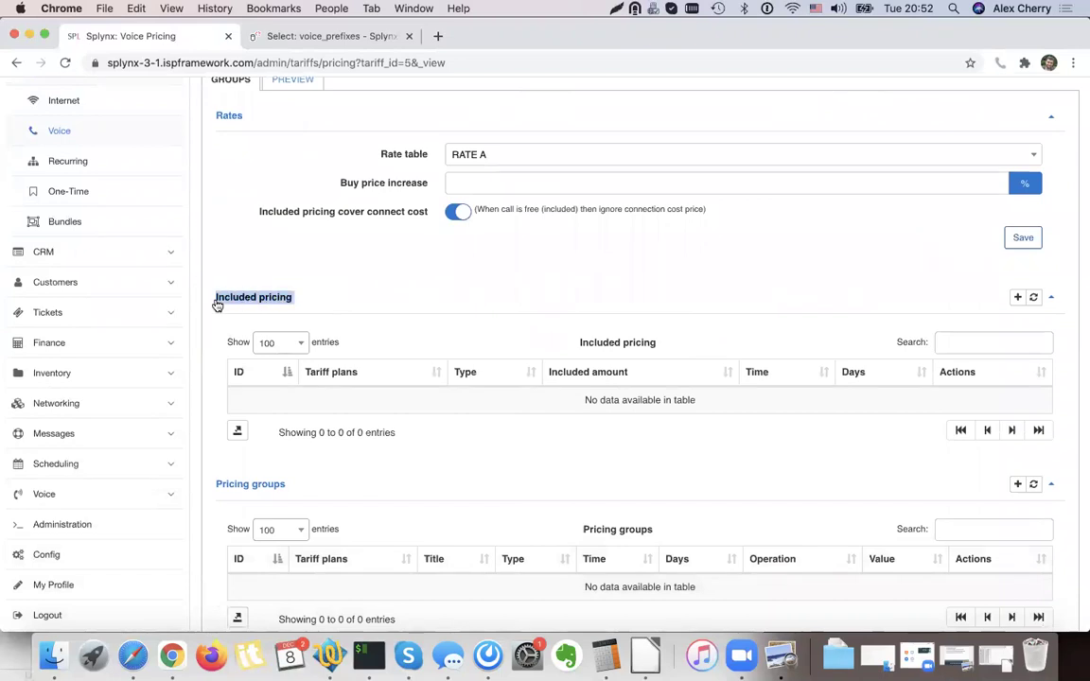
Add an included pricing entry of 100 minutes covering all call categories and all days.
click(366, 306)
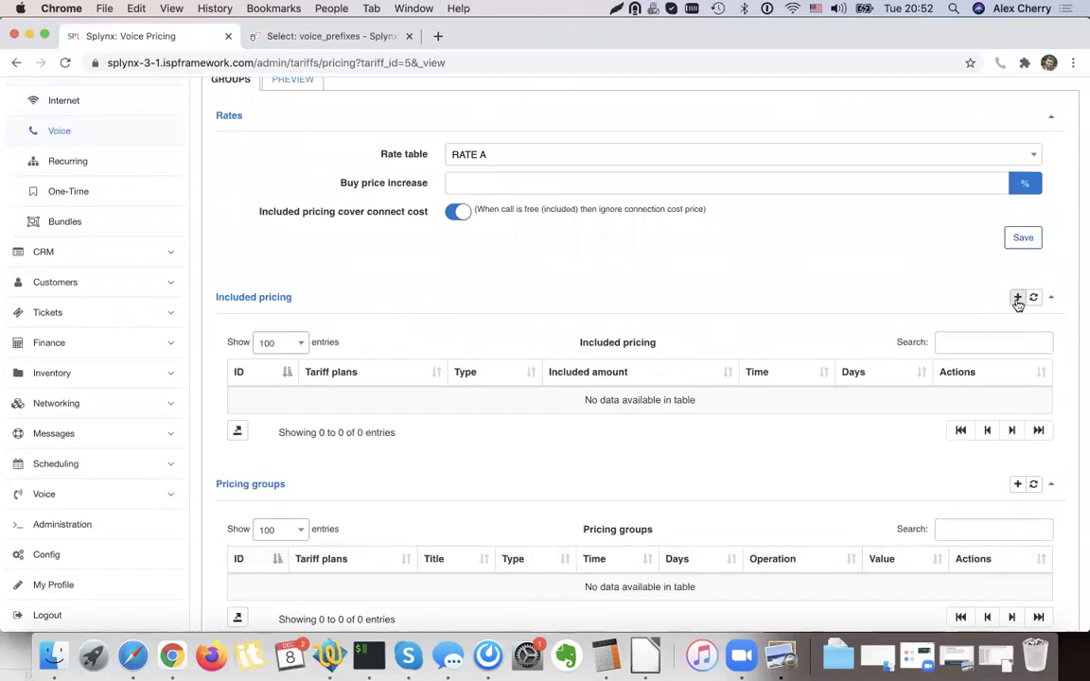
click(1017, 299)
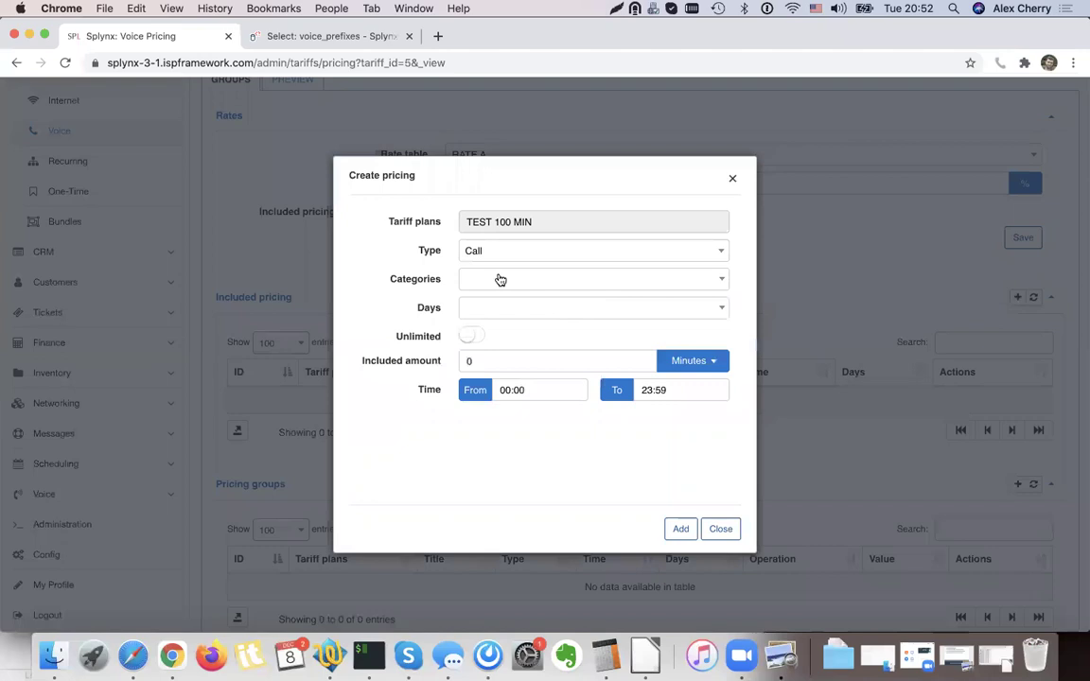
click(494, 281)
click(487, 327)
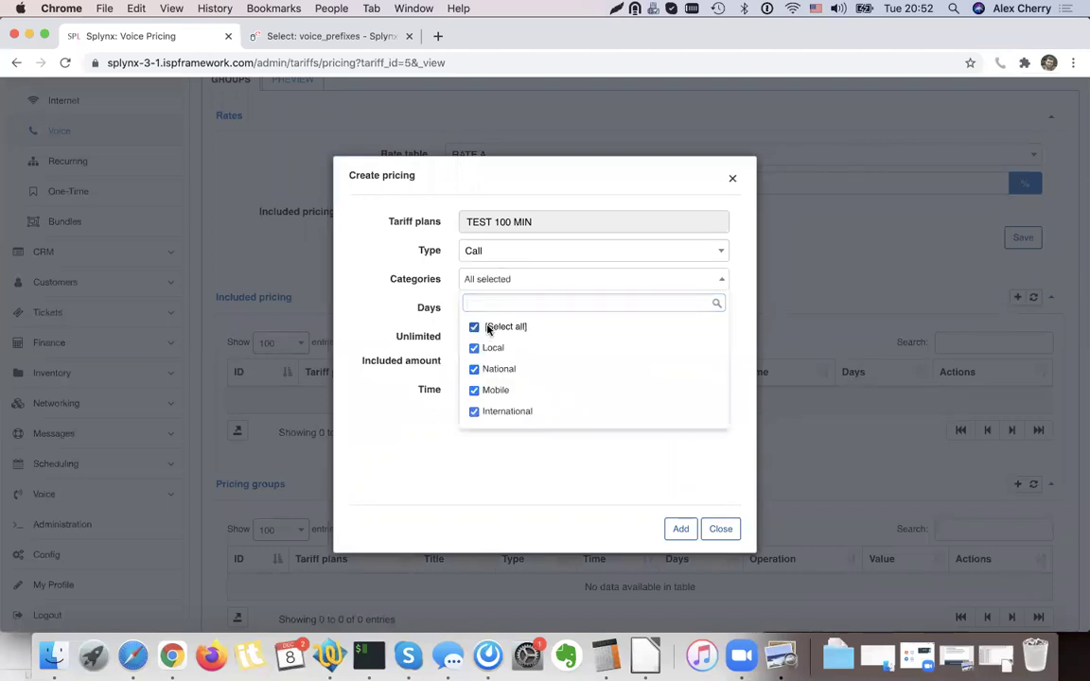
click(496, 315)
click(491, 310)
click(492, 355)
drag(428, 358, 364, 361)
click(483, 368)
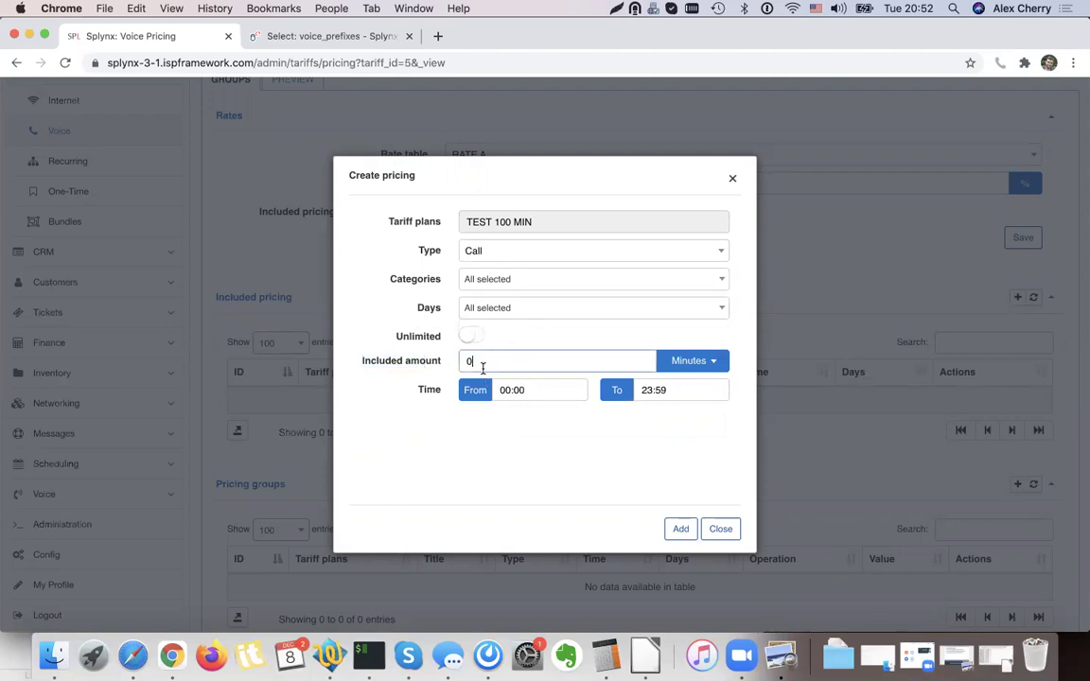
click(501, 454)
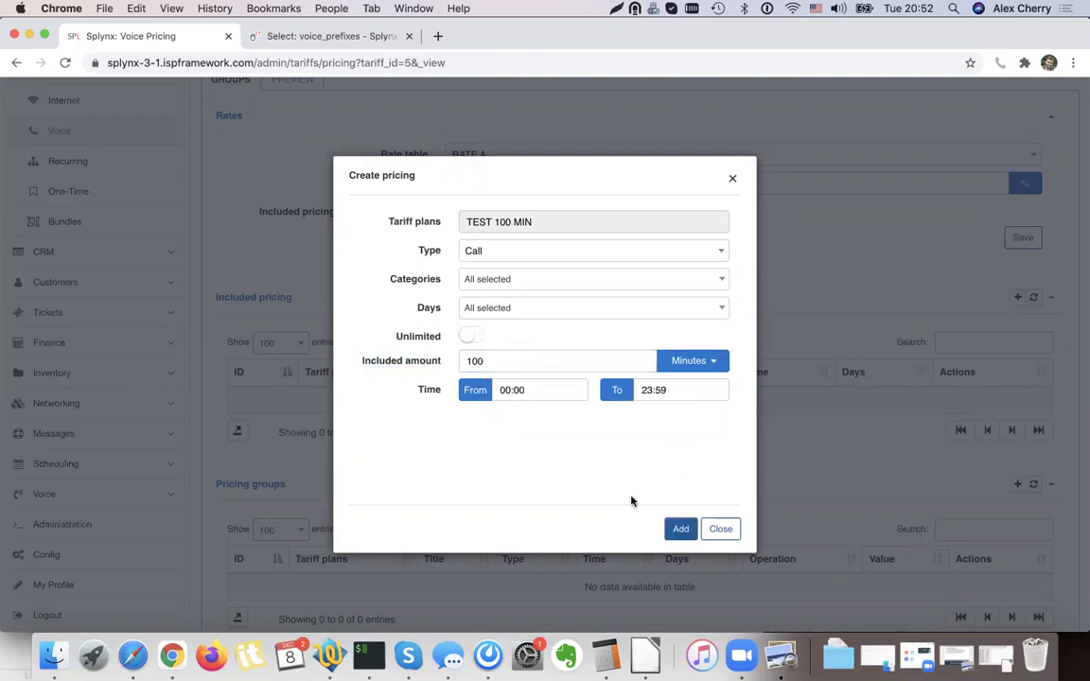
Delete the 100-minute included pricing and save the plan's rates with RATE A.
scroll(705, 435, down, 1)
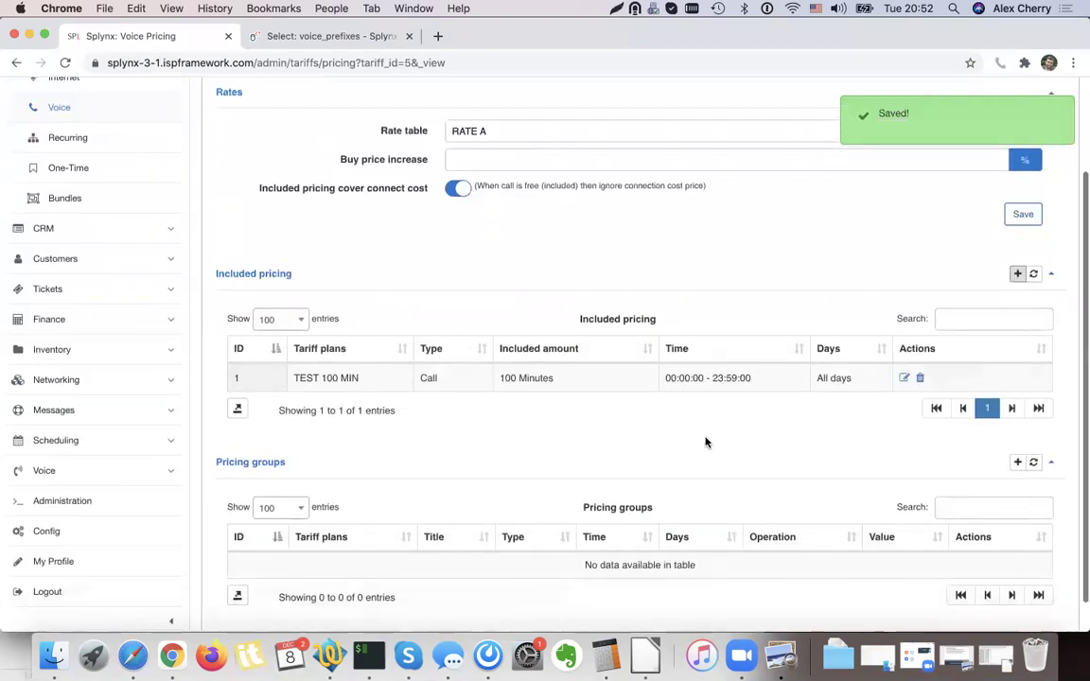
scroll(706, 440, up, 1)
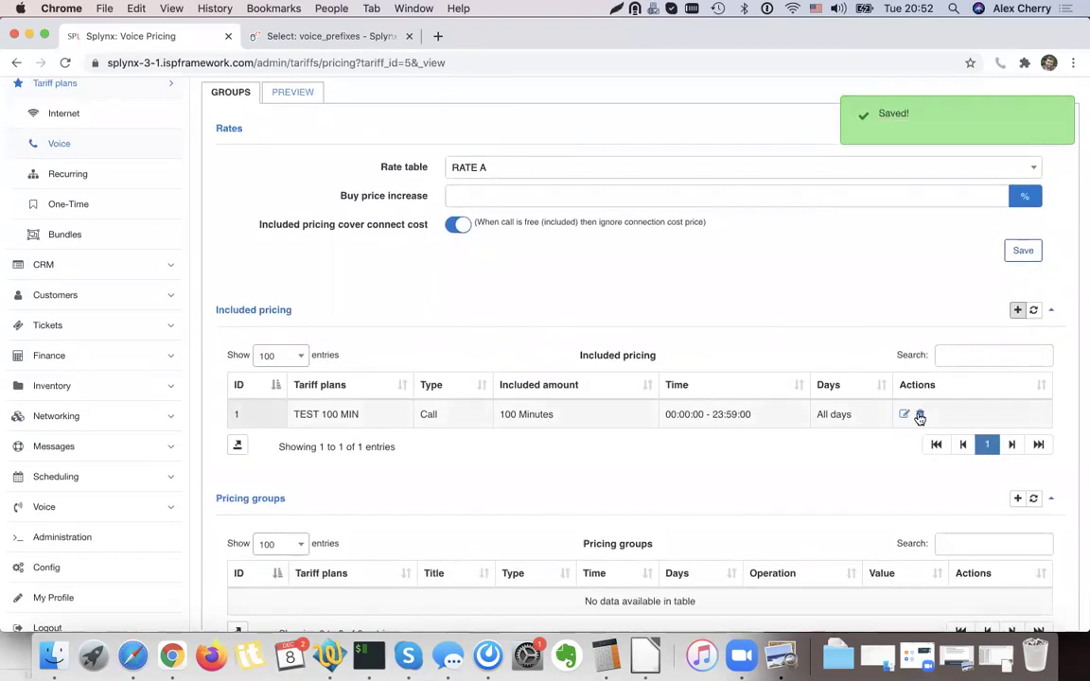
click(920, 417)
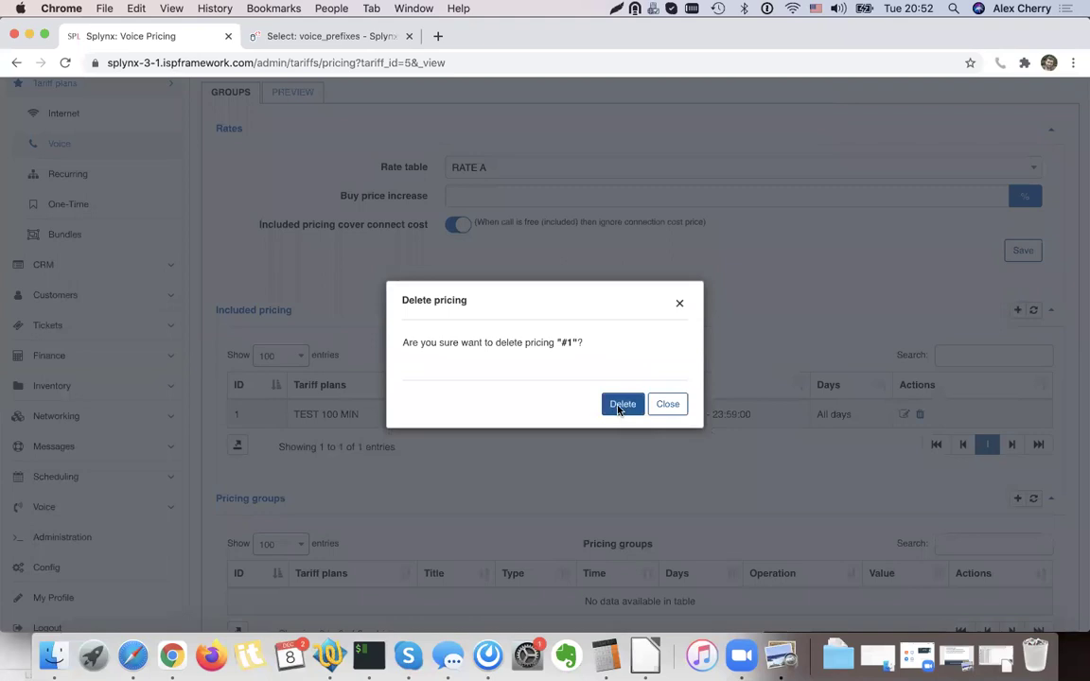
click(621, 405)
click(1021, 250)
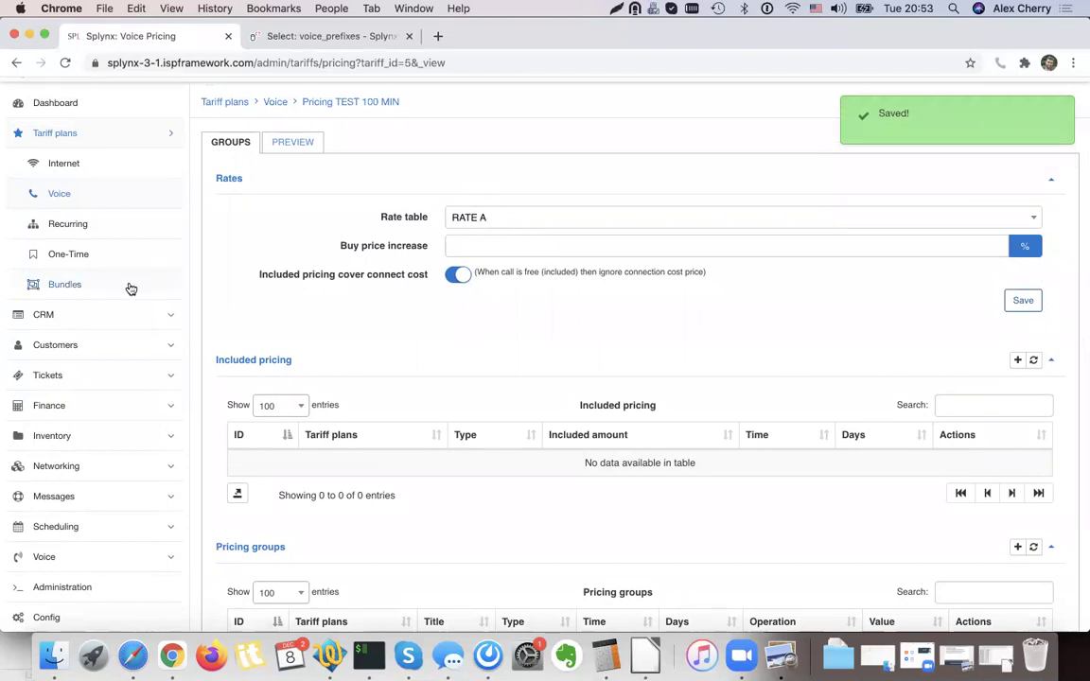
click(97, 344)
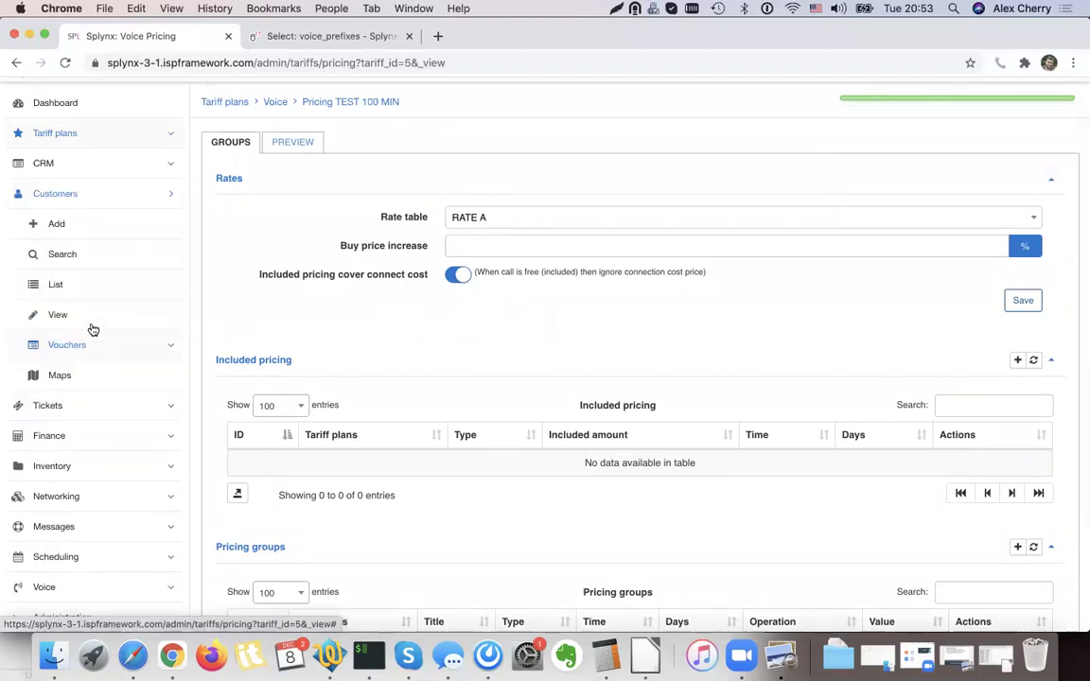
Open the 10 MEGA-CAP customer's Services and start adding a voice service.
click(92, 289)
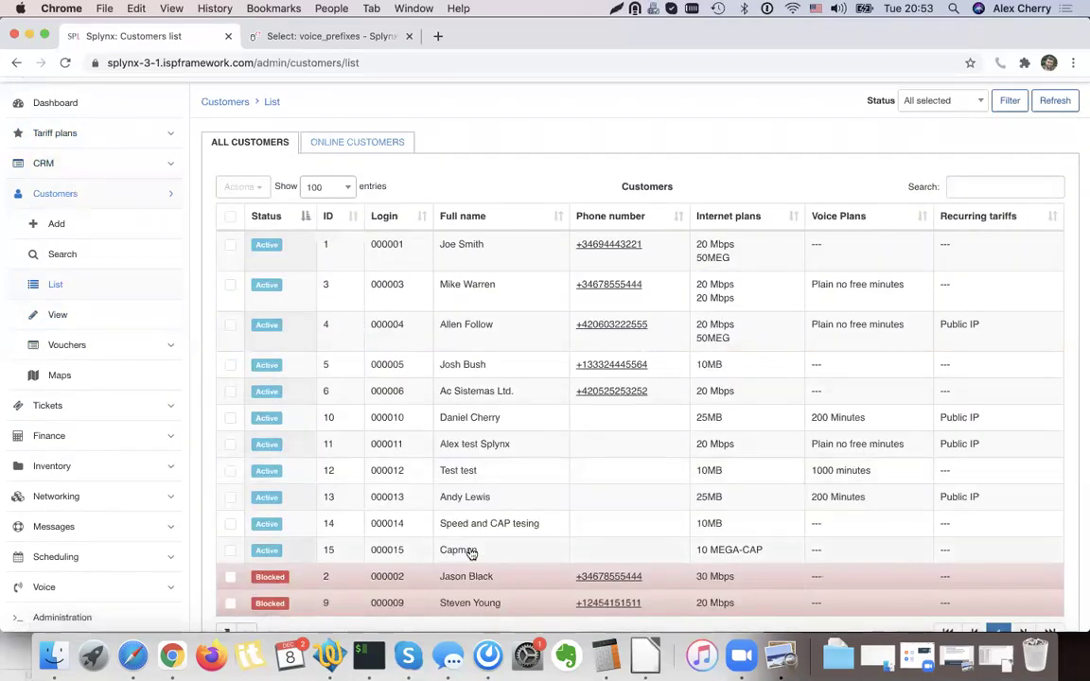
click(470, 552)
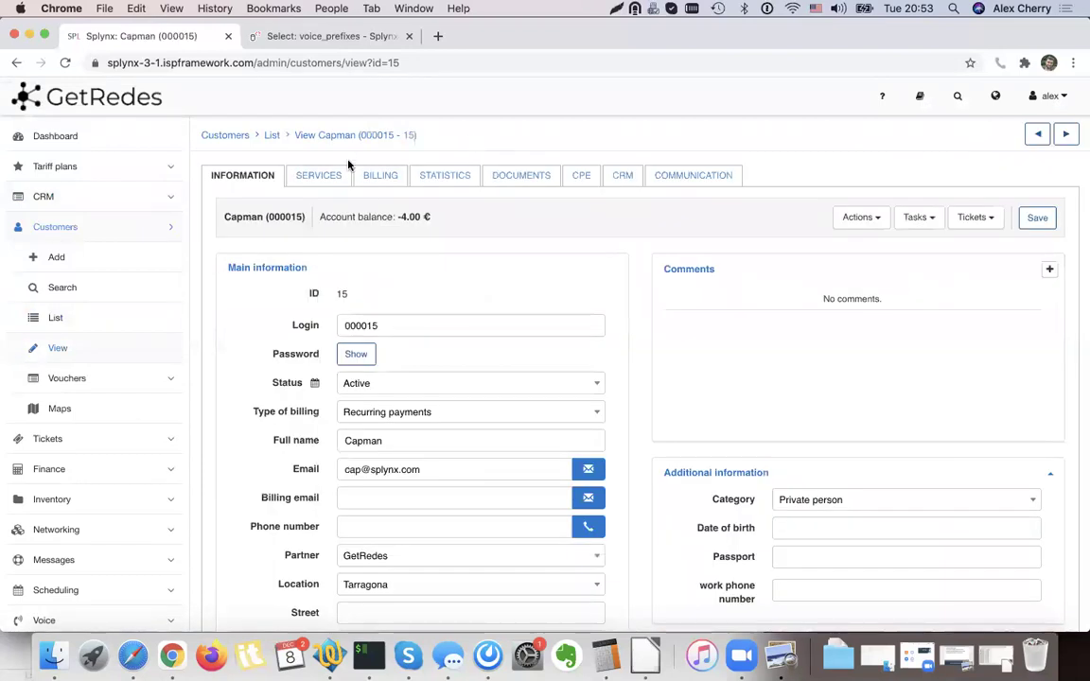
click(322, 177)
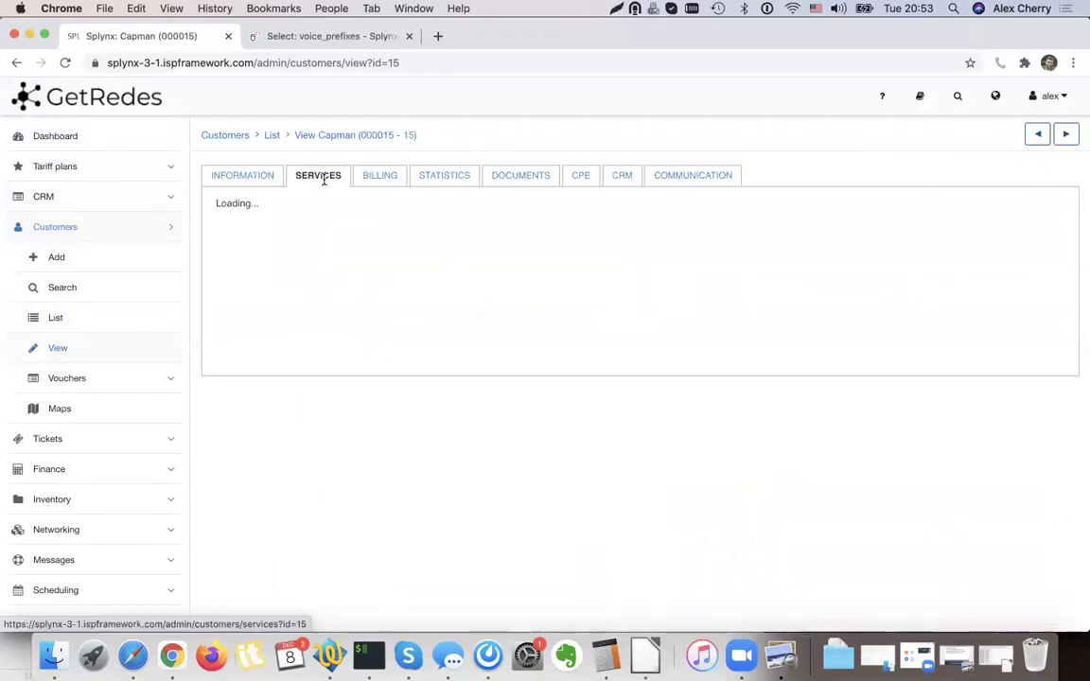
click(965, 215)
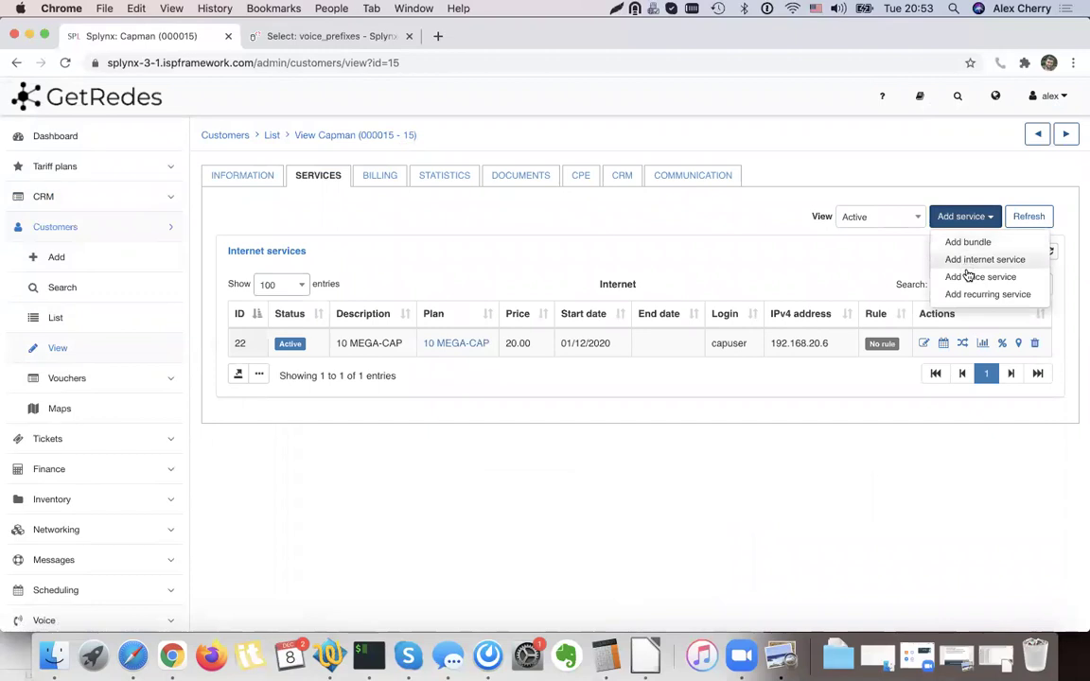
click(967, 276)
Choose the TEST 100 MIN plan and enter the customer's phone number.
click(536, 199)
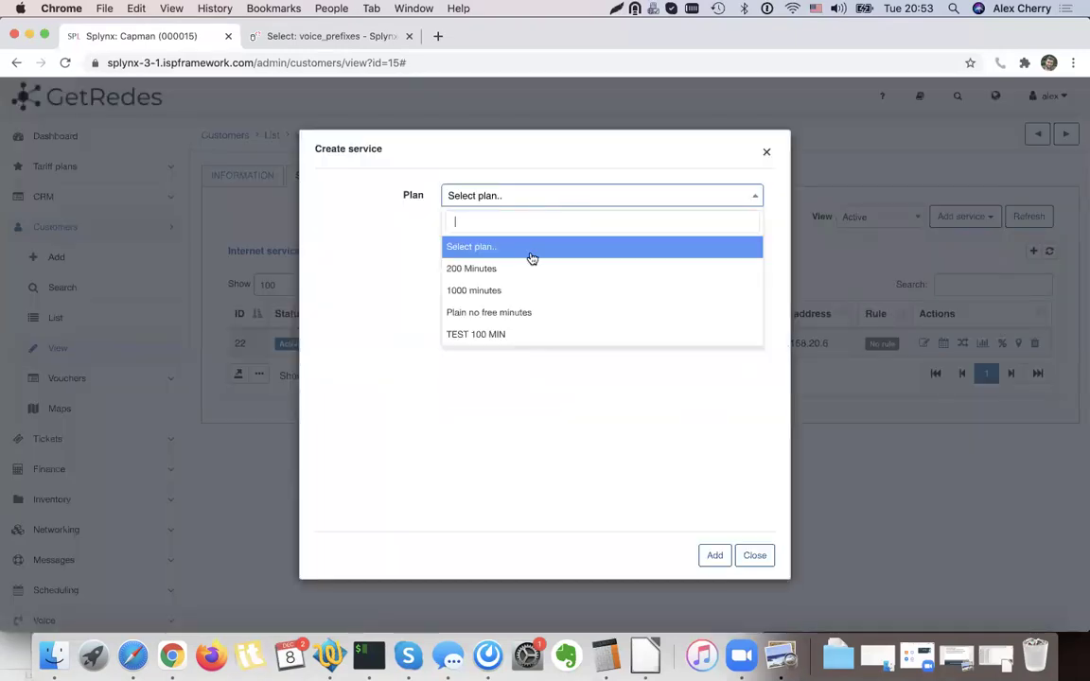
click(503, 333)
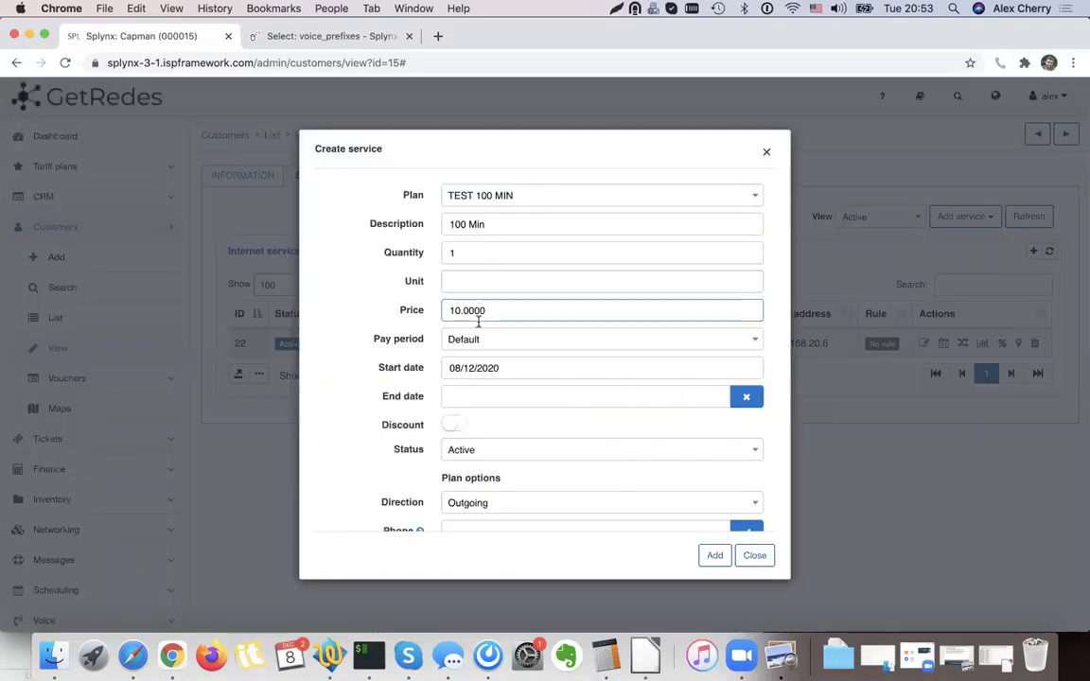
scroll(479, 454, down, 2)
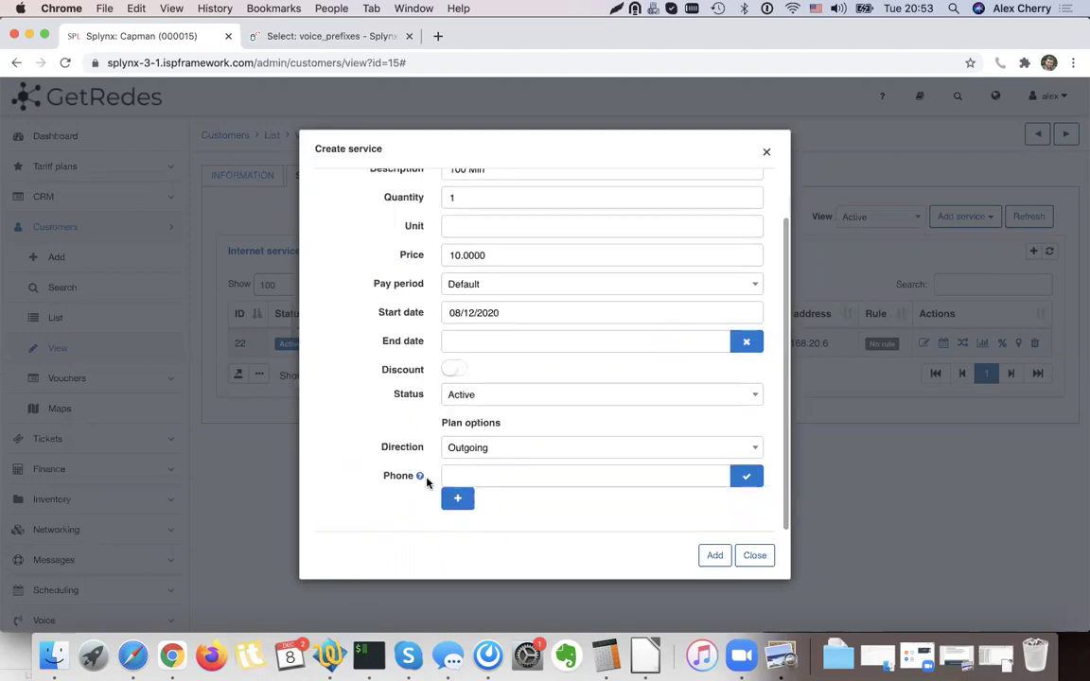
double_click(397, 476)
click(475, 476)
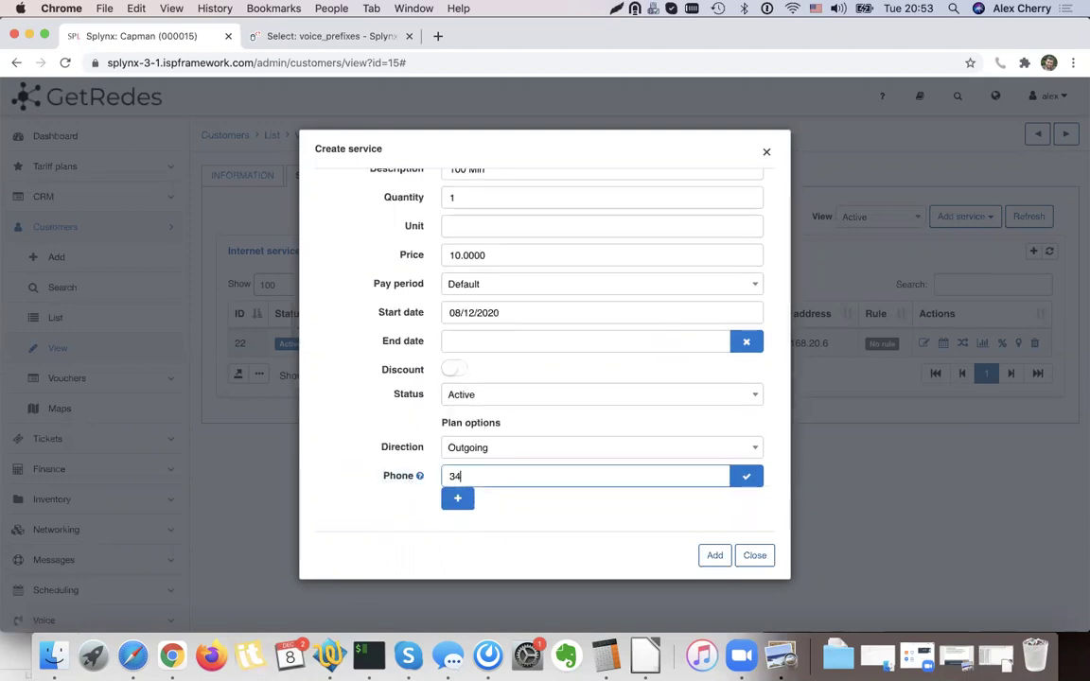
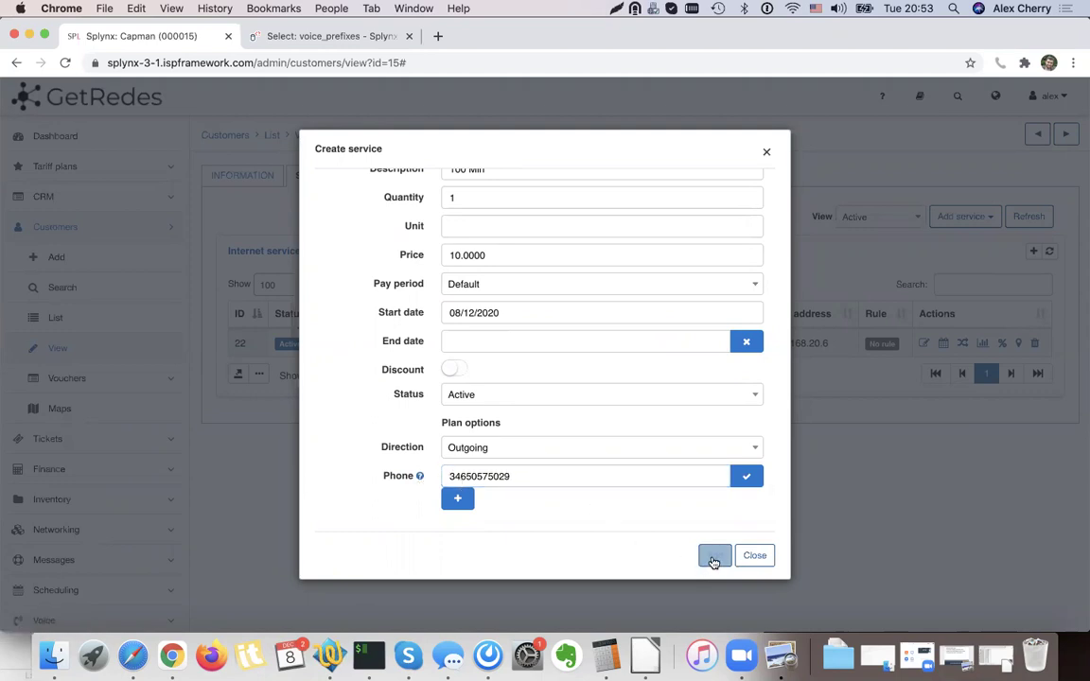
Remove the two empty extra phone rows and review the allowed phone pattern examples.
double_click(457, 498)
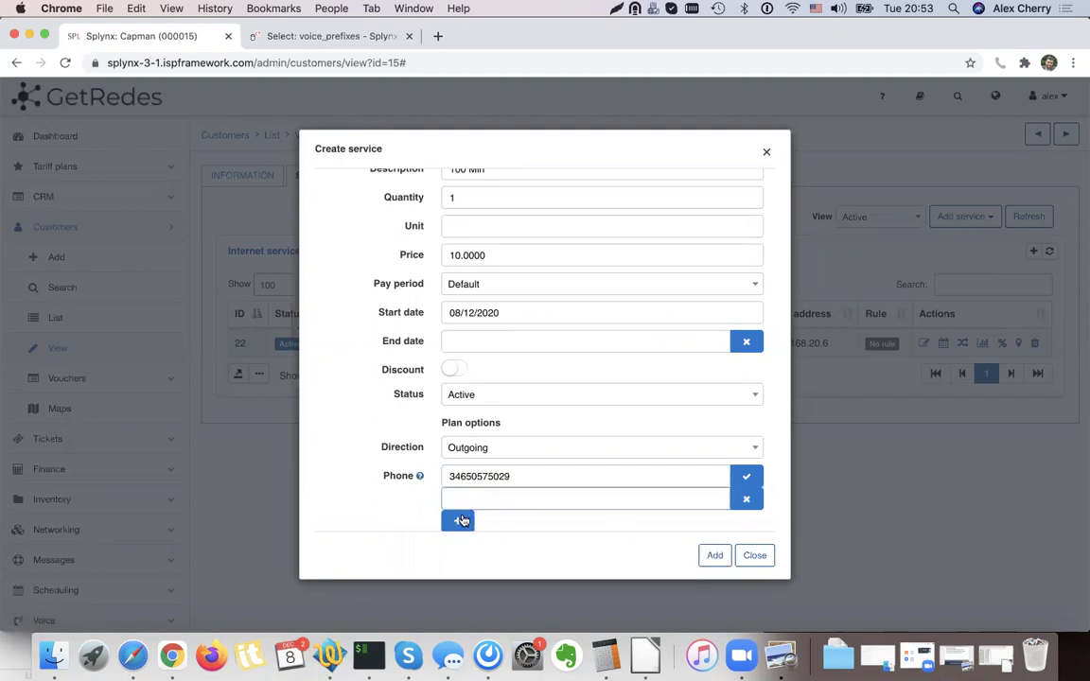
scroll(492, 426, down, 1)
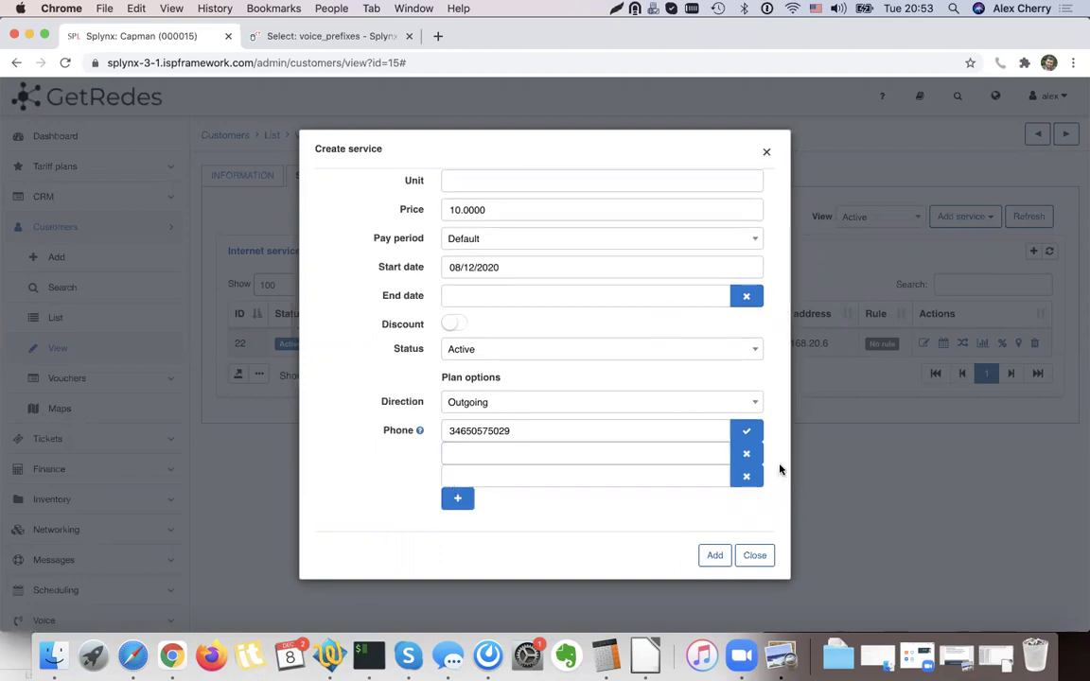
click(748, 476)
click(751, 476)
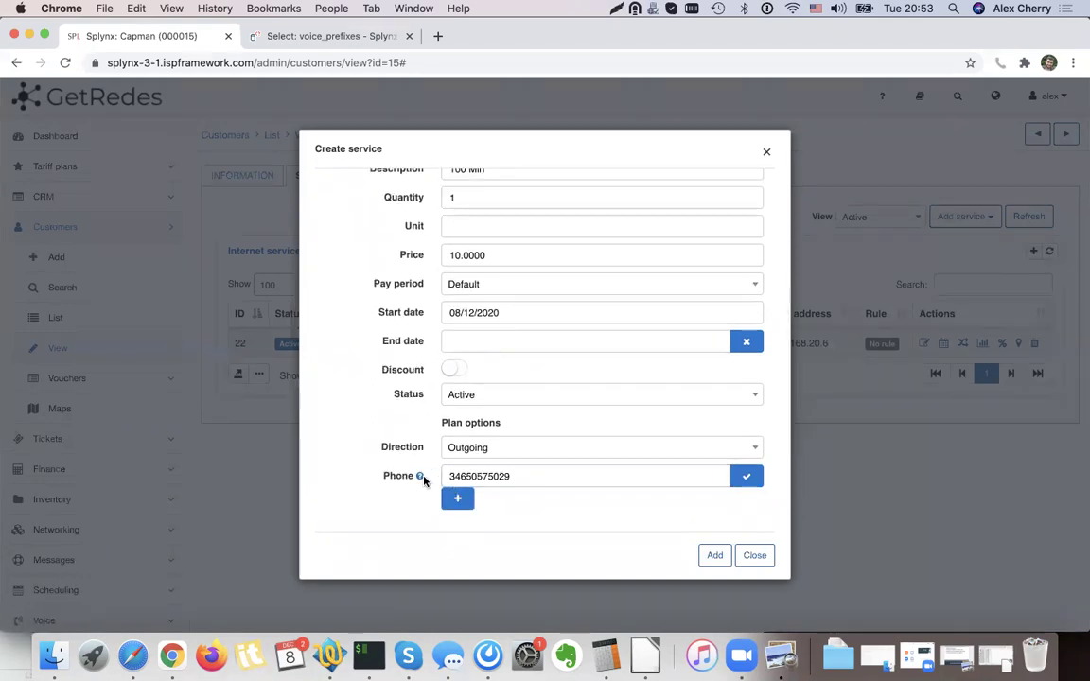
click(421, 479)
scroll(406, 304, down, 2)
scroll(412, 317, down, 2)
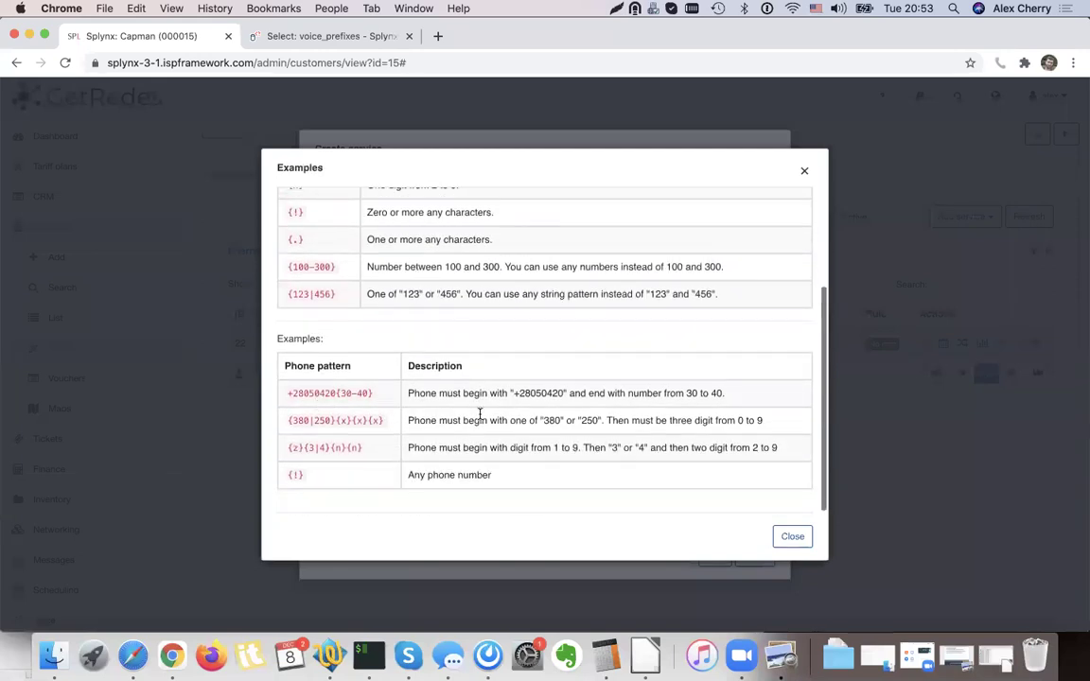
scroll(605, 474, up, 4)
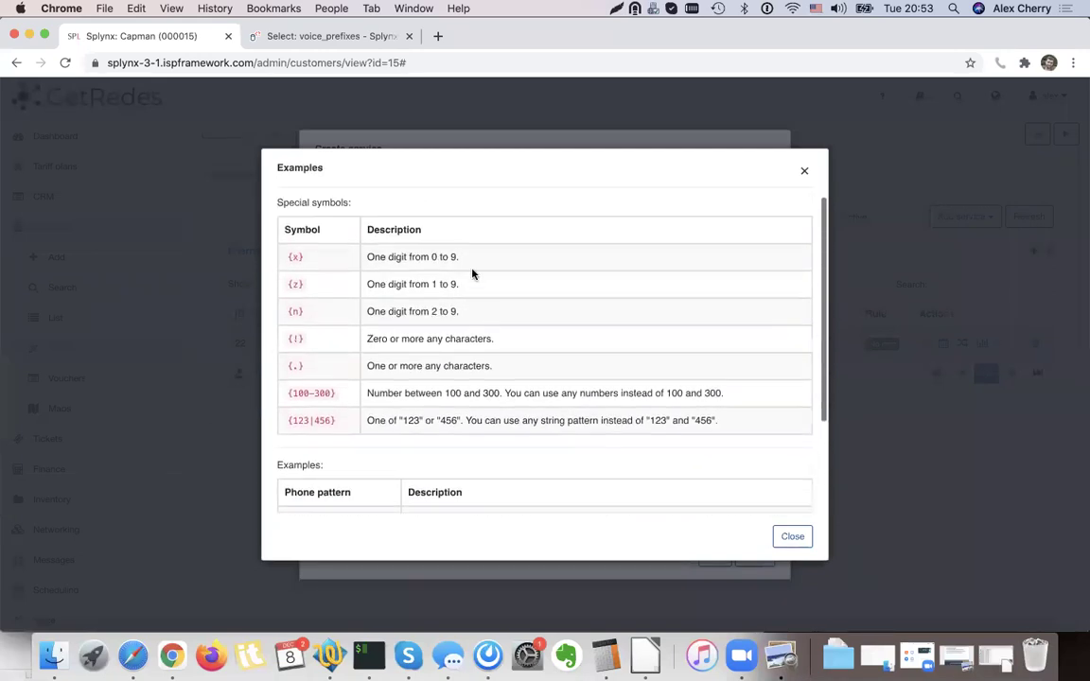
click(792, 535)
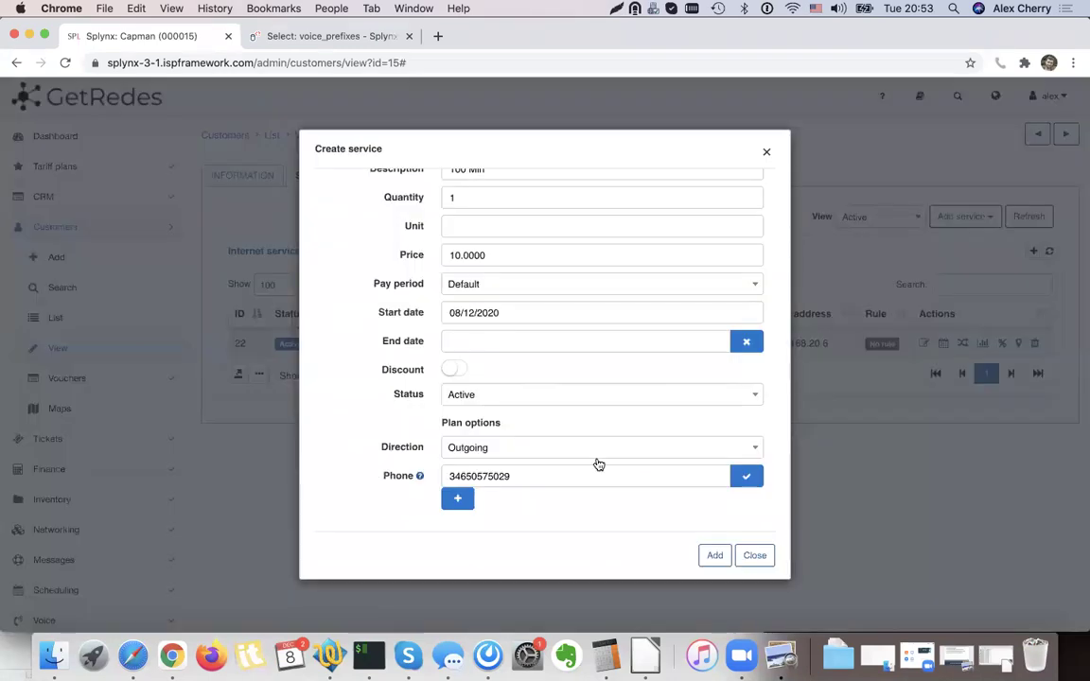
Save the TEST 100 MIN voice service and check its new Active row, service 8.
click(714, 555)
scroll(726, 419, down, 3)
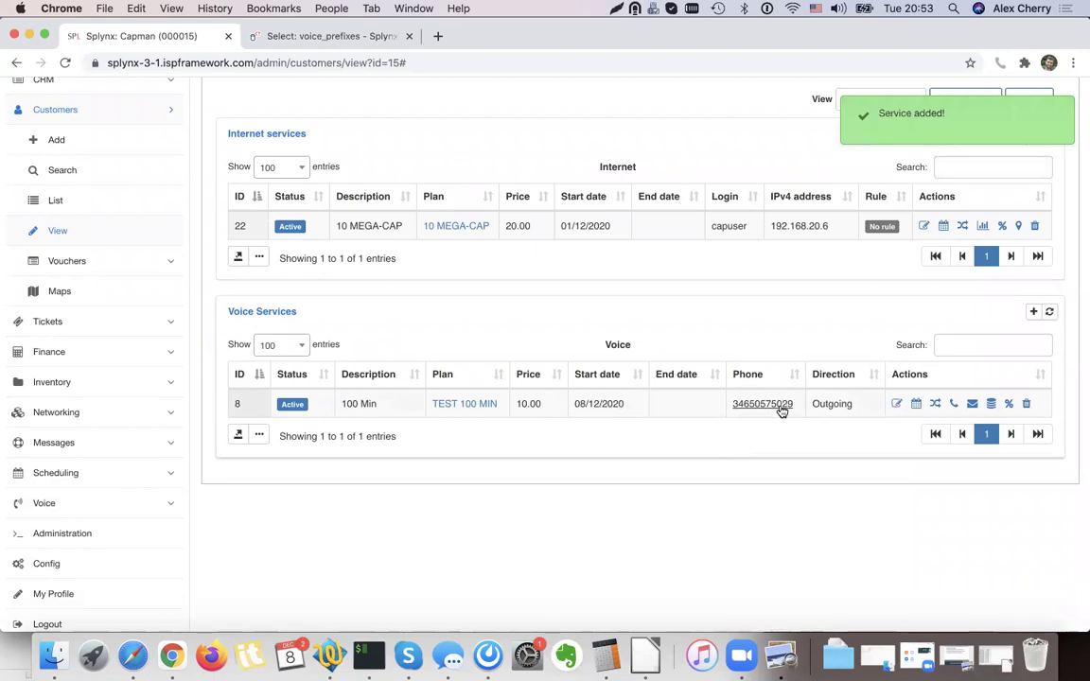
drag(799, 404, 747, 404)
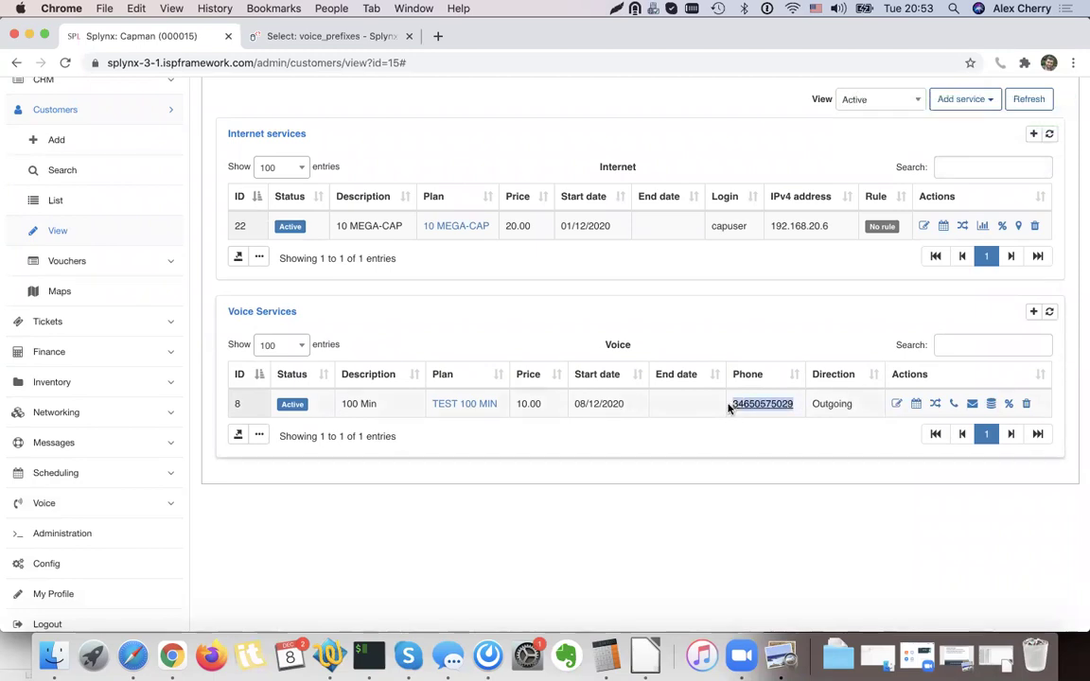
click(721, 428)
Go to the Voice > Processing > CDR import page.
click(76, 503)
click(95, 352)
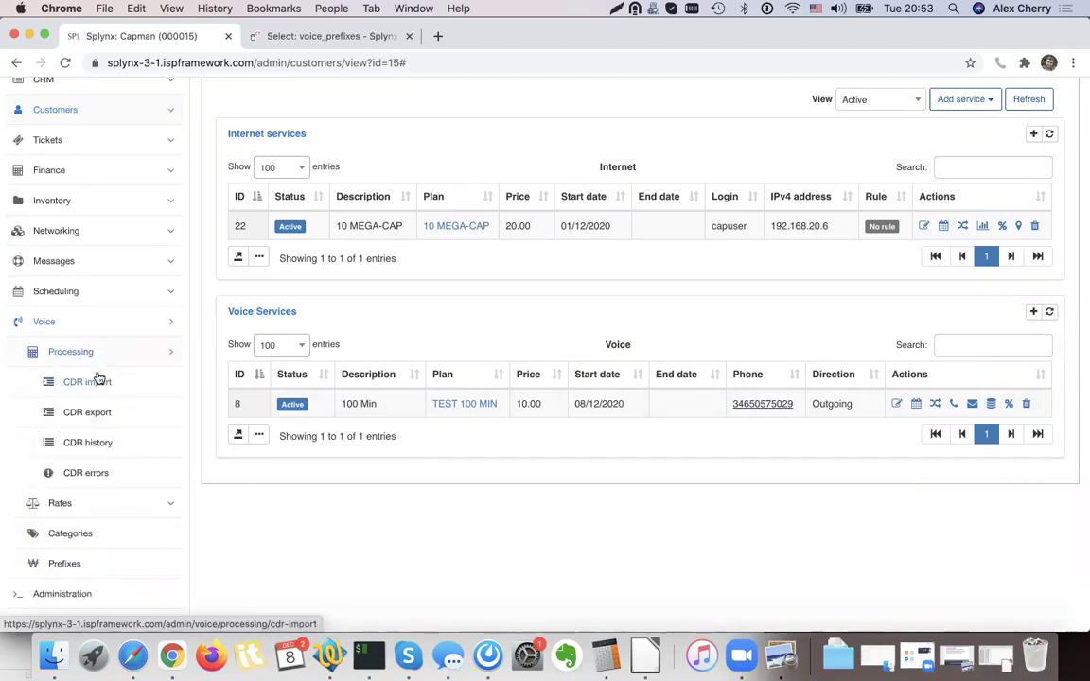
click(100, 382)
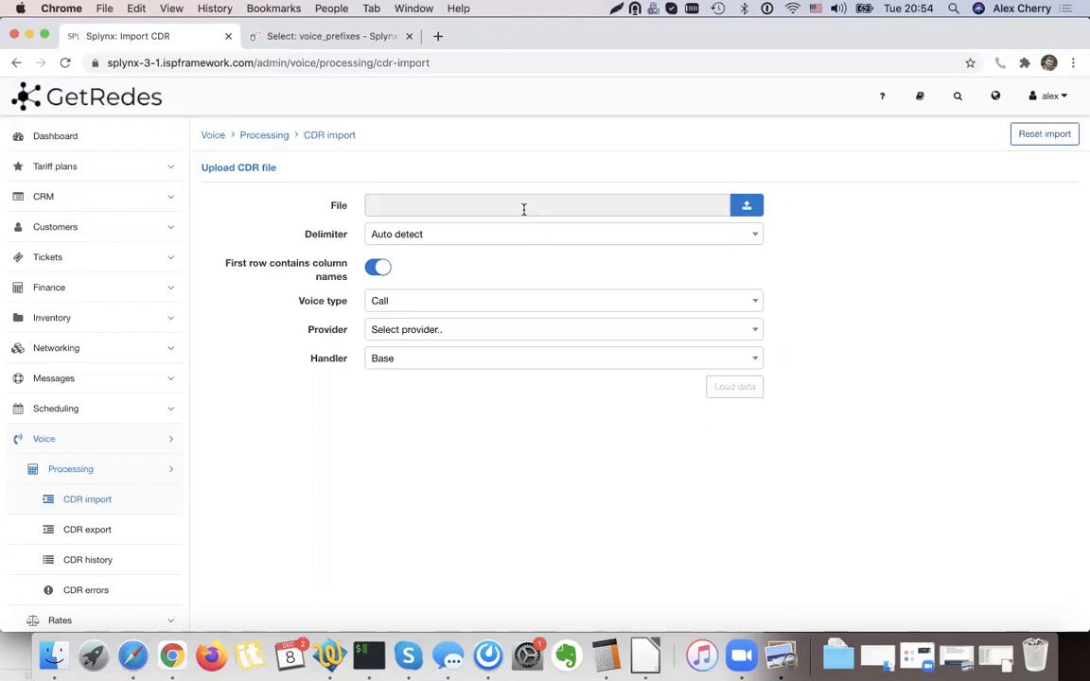
double_click(321, 360)
click(339, 360)
Upload CDR.CSV with 'First row contains column names' off and load its data.
click(748, 205)
double_click(434, 136)
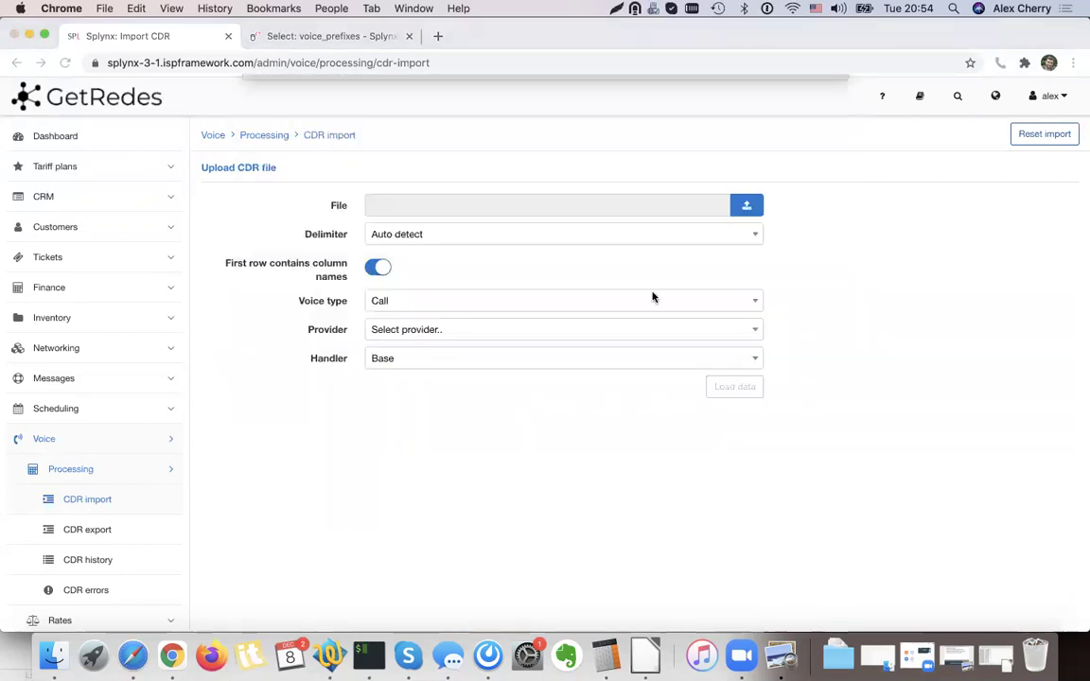
click(380, 268)
click(735, 386)
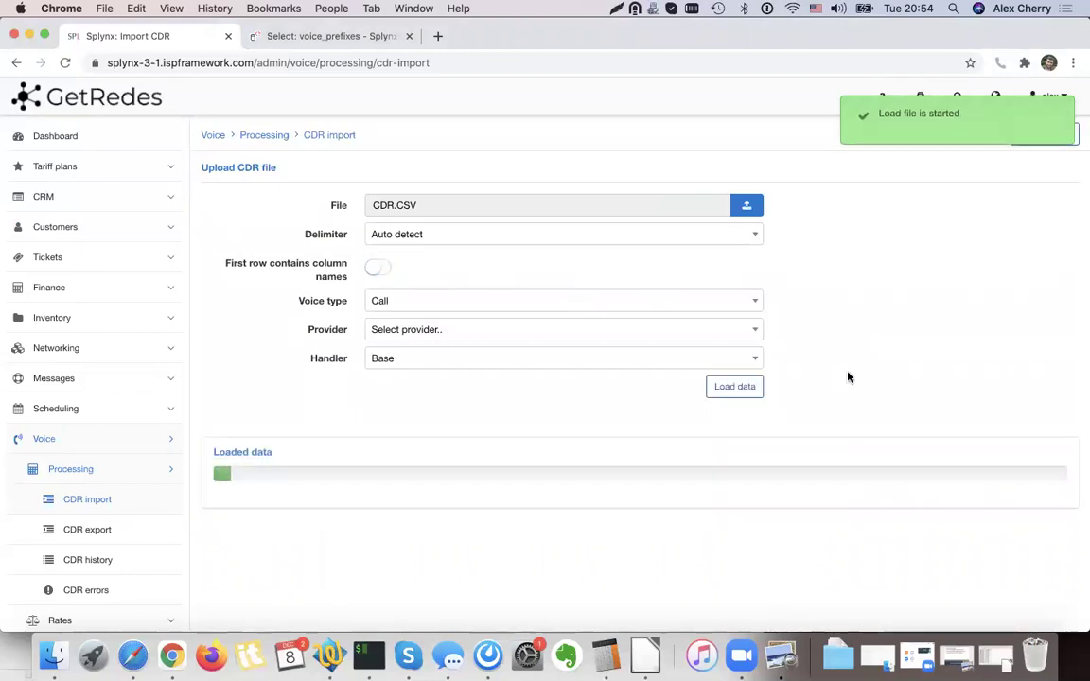
Map Column #1 to Date & Time and Column #2 to Source.
scroll(847, 377, down, 3)
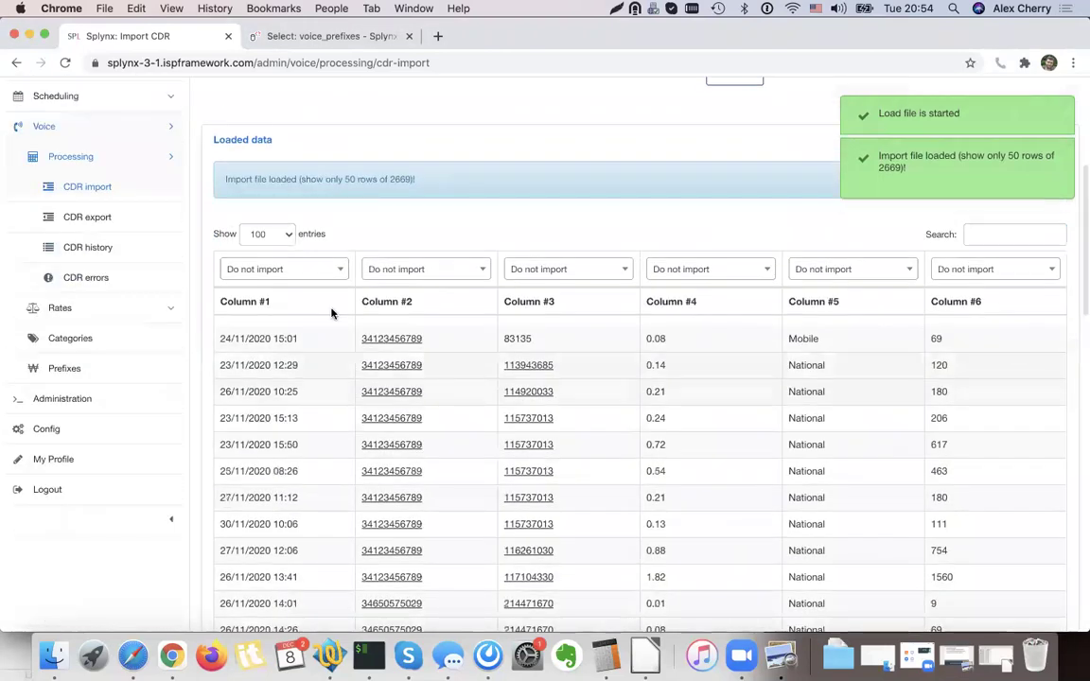
scroll(339, 298, up, 1)
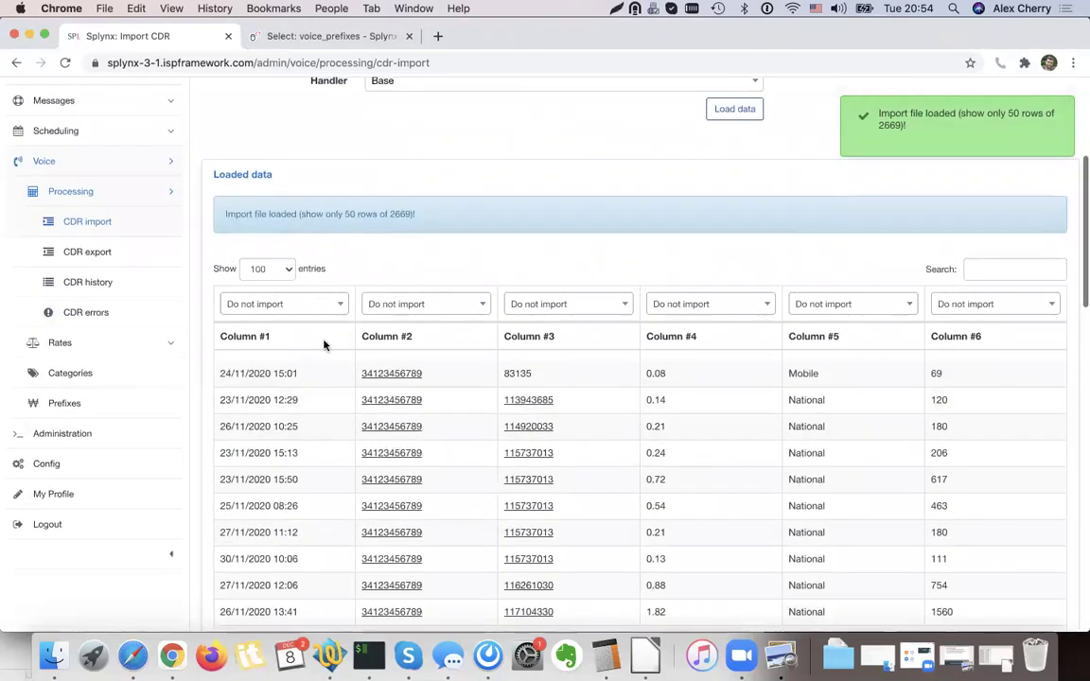
click(330, 310)
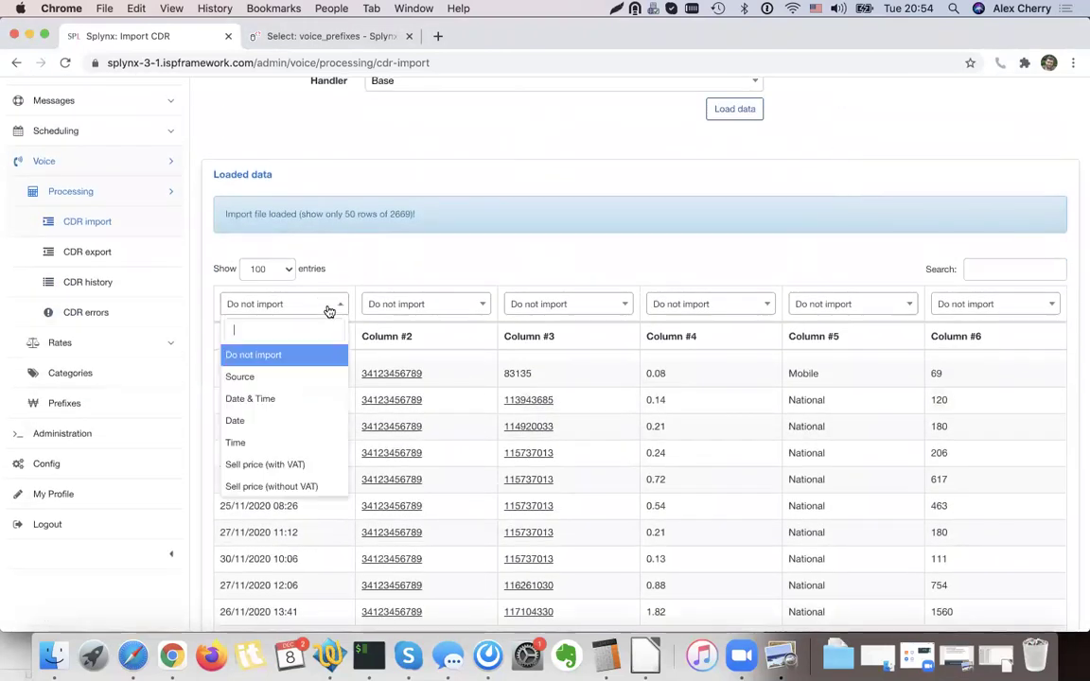
click(281, 376)
click(429, 301)
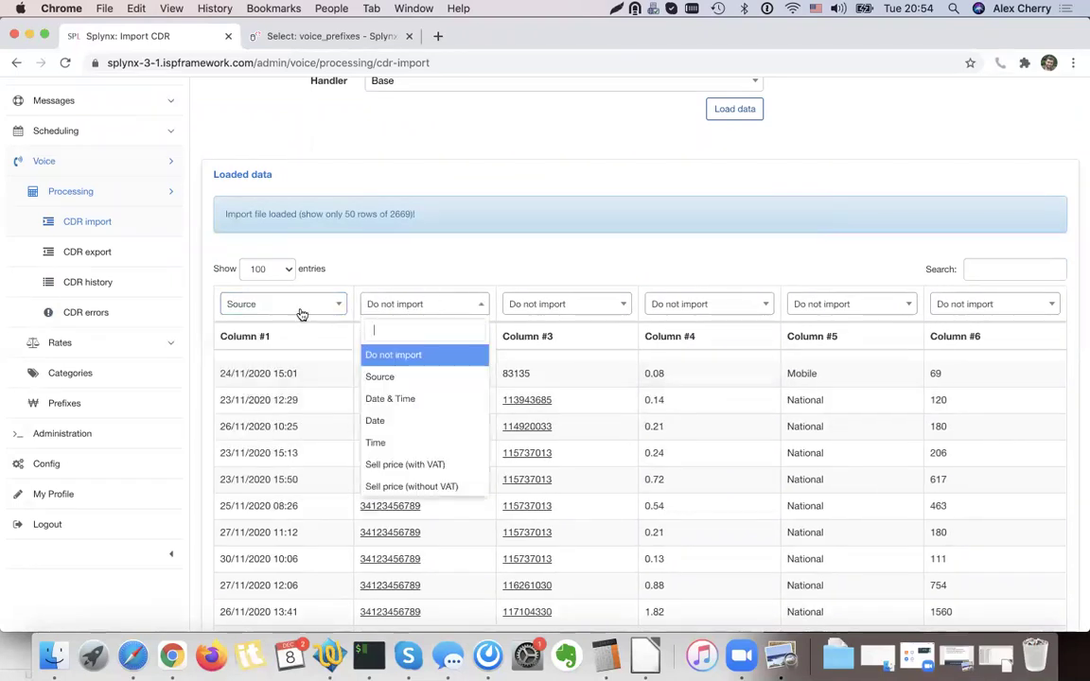
click(302, 310)
click(275, 396)
click(417, 305)
text(sou)
click(414, 358)
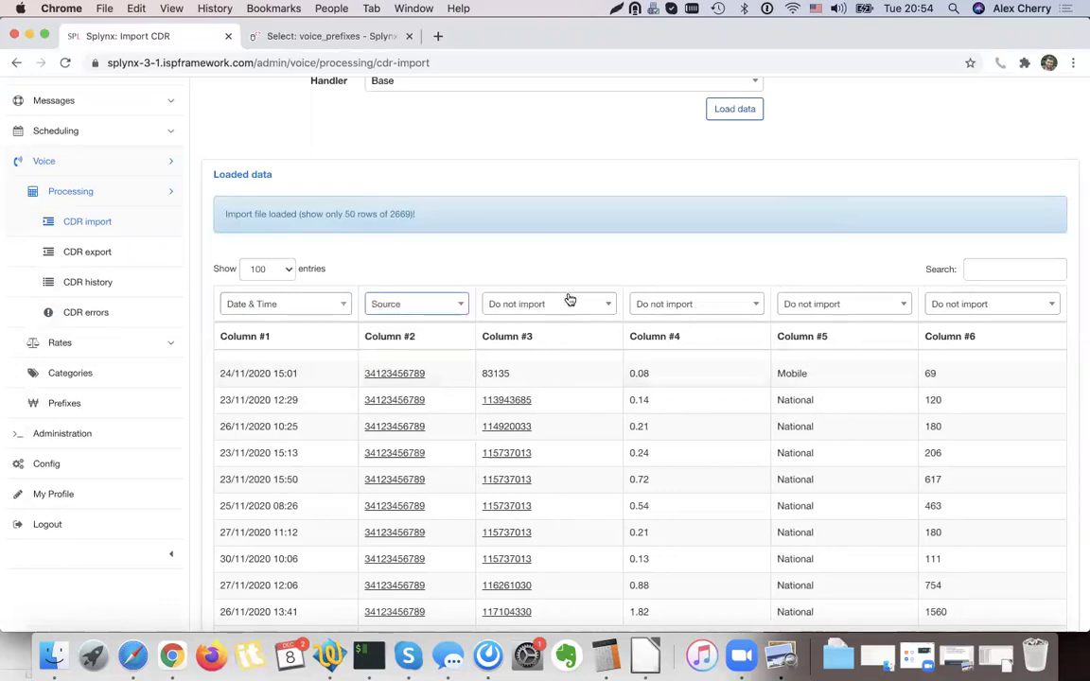
Map Column #3 to Destination and Column #4 to Buy price (without VAT).
click(560, 303)
text(des)
key(Return)
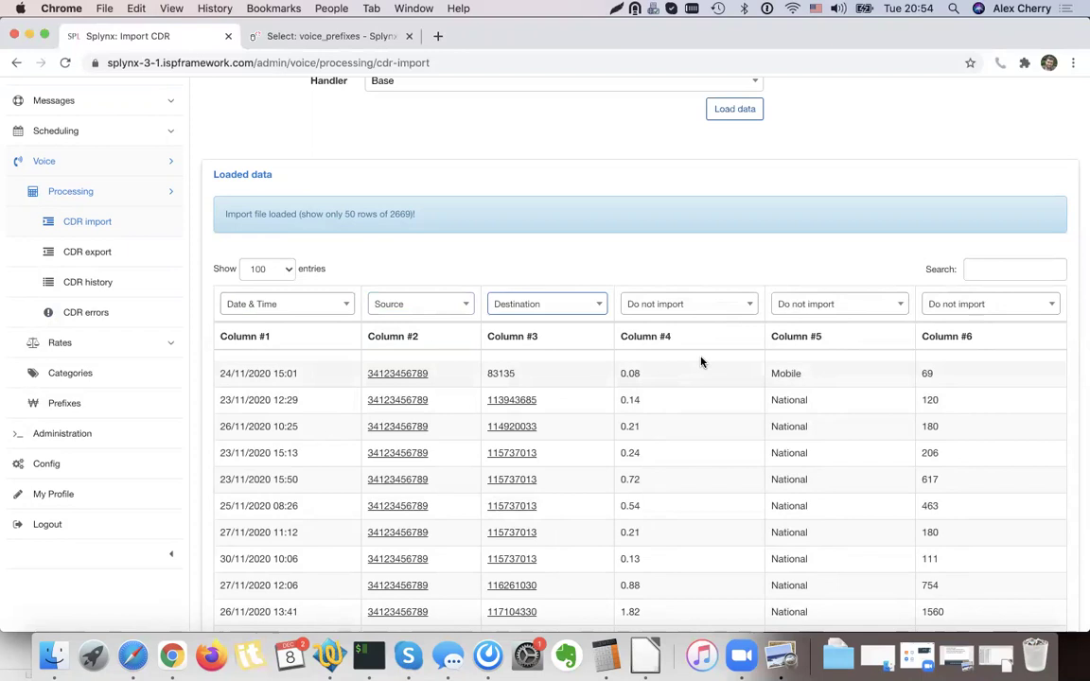
drag(562, 406, 489, 407)
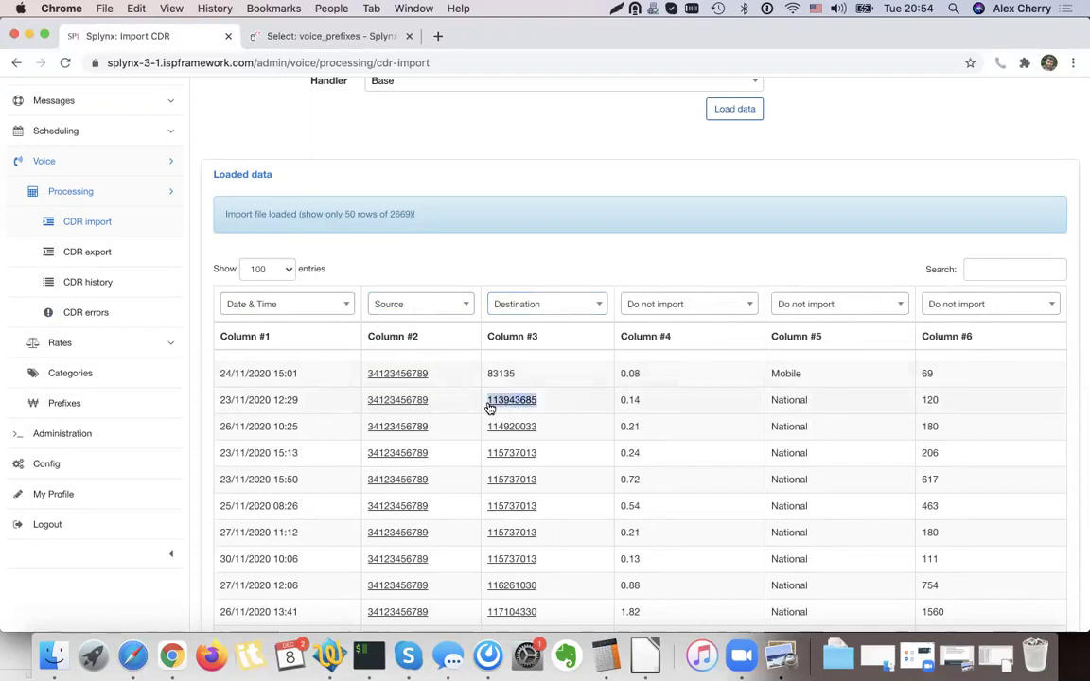
click(568, 411)
drag(669, 397, 719, 433)
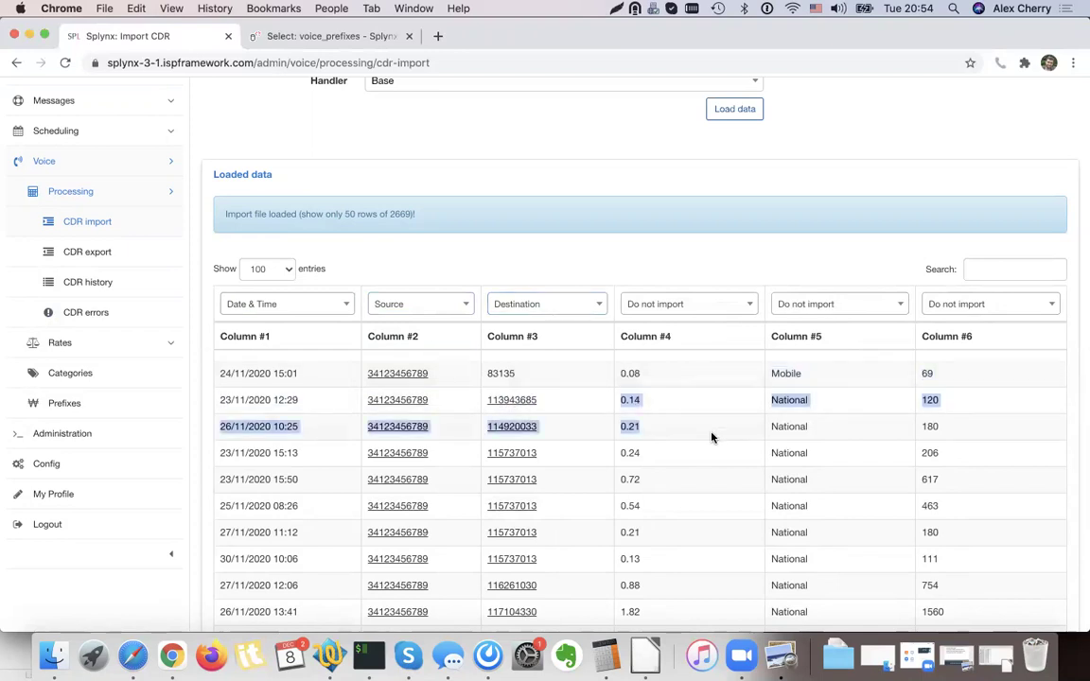
click(688, 335)
click(687, 308)
text(Buy)
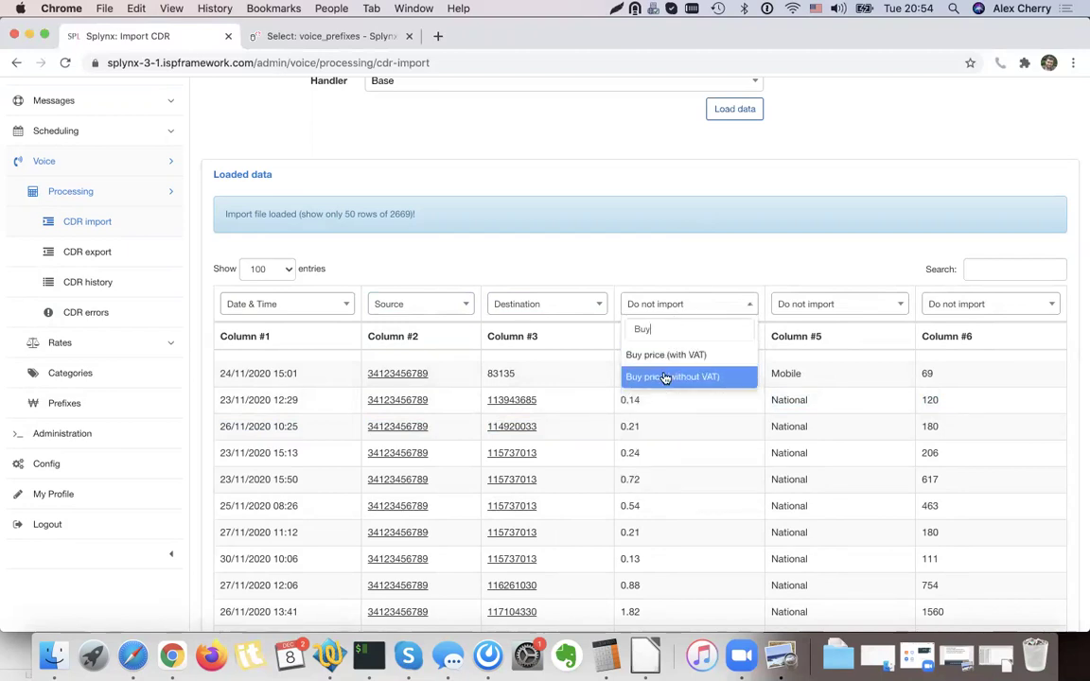
click(666, 377)
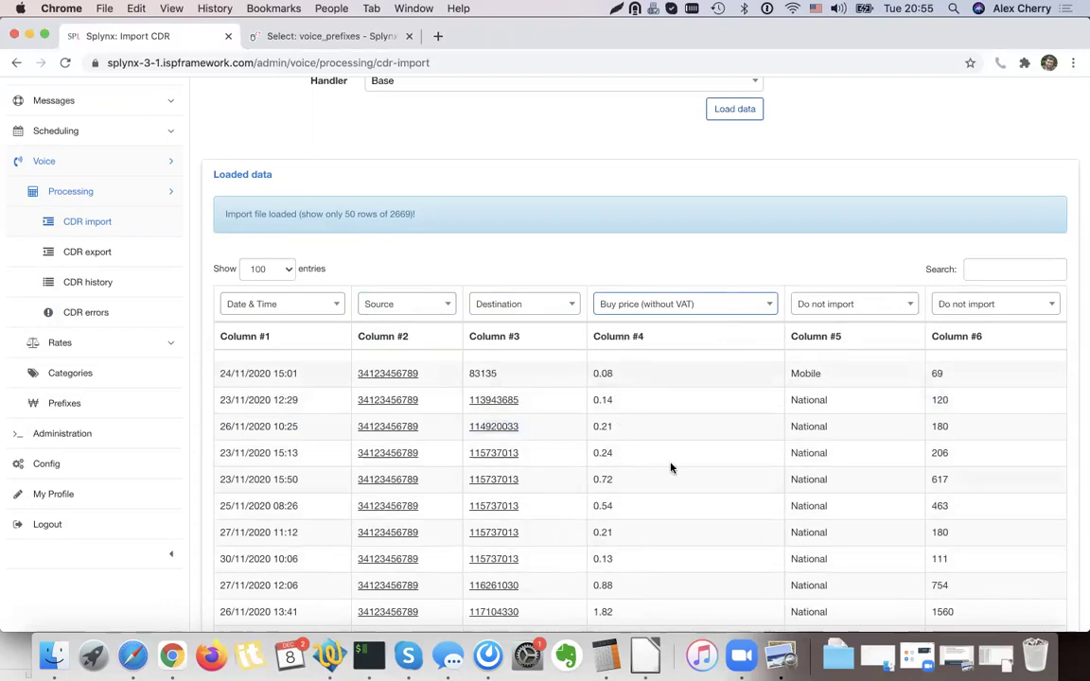
Leave Column #5 not imported and map Column #6 to Duration.
click(860, 310)
click(878, 316)
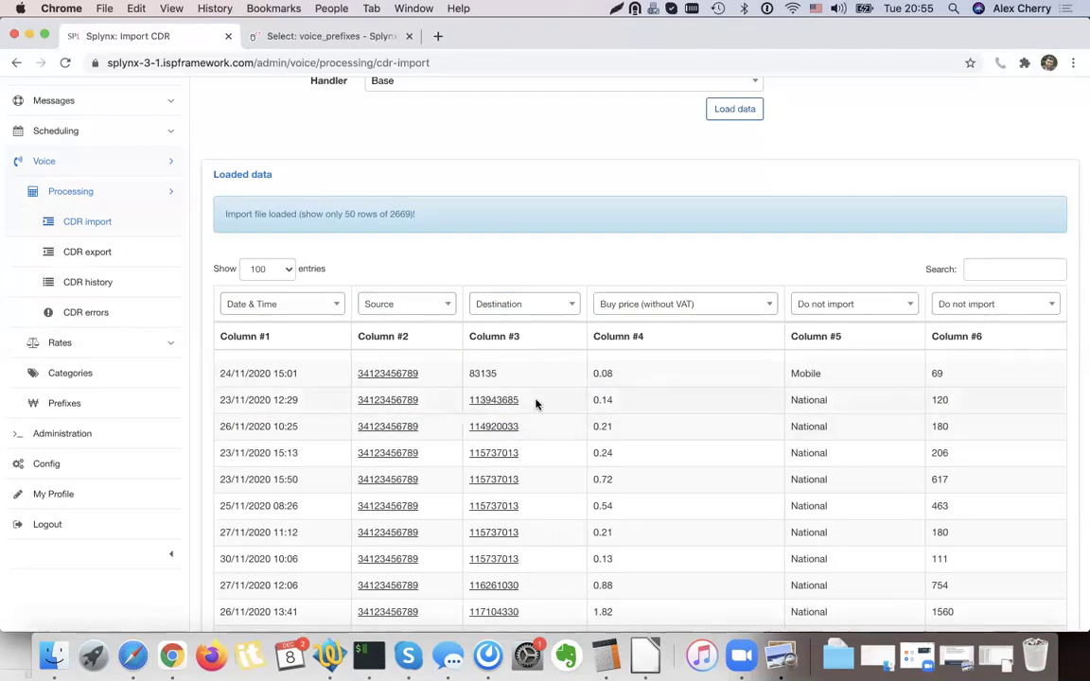
click(1009, 305)
text(dur)
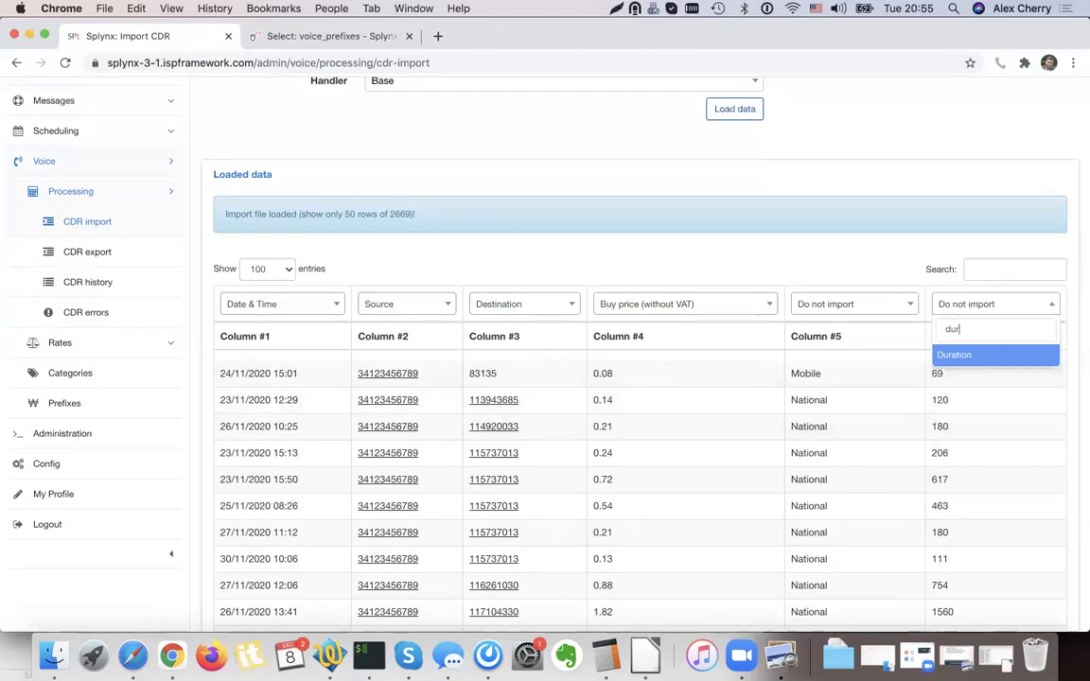
click(972, 356)
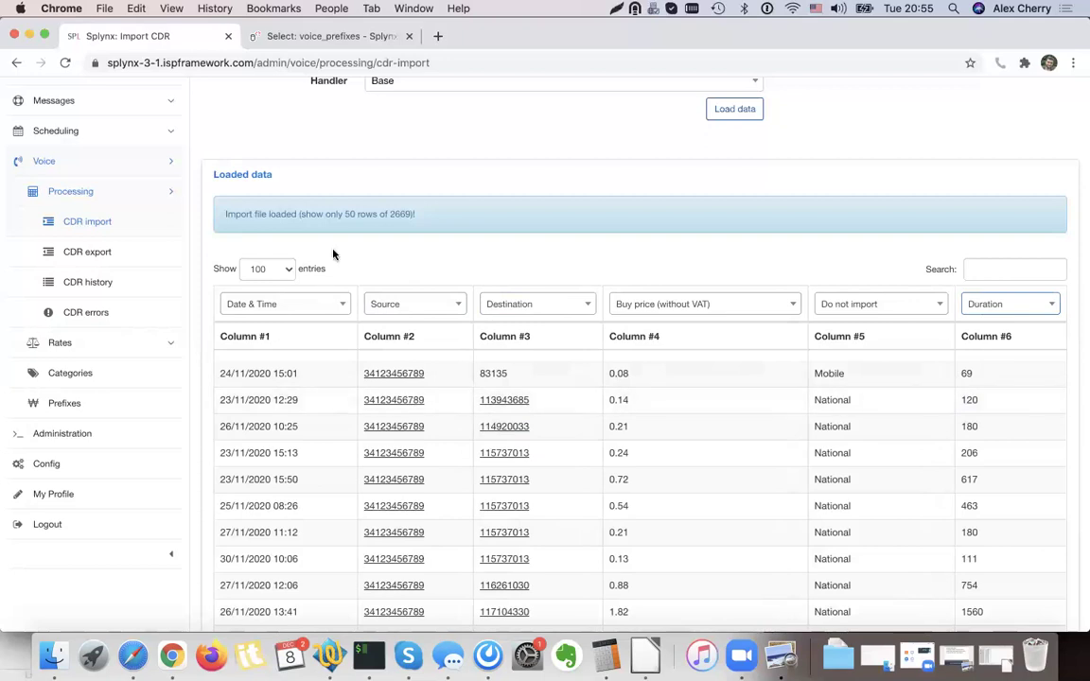
scroll(946, 485, up, 3)
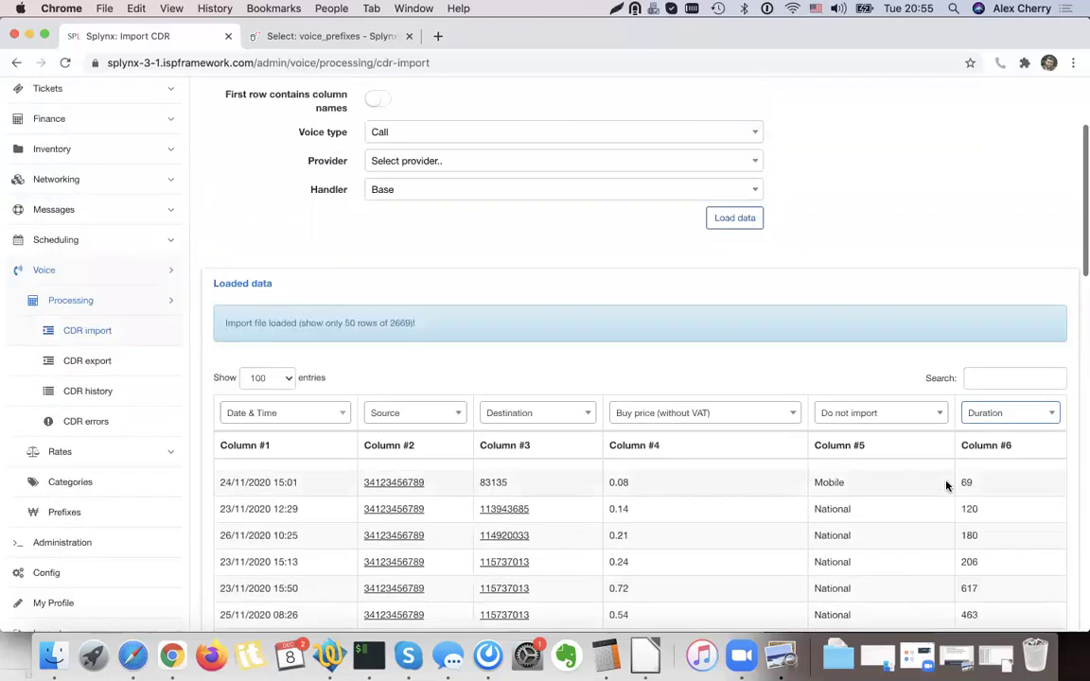
scroll(924, 477, up, 3)
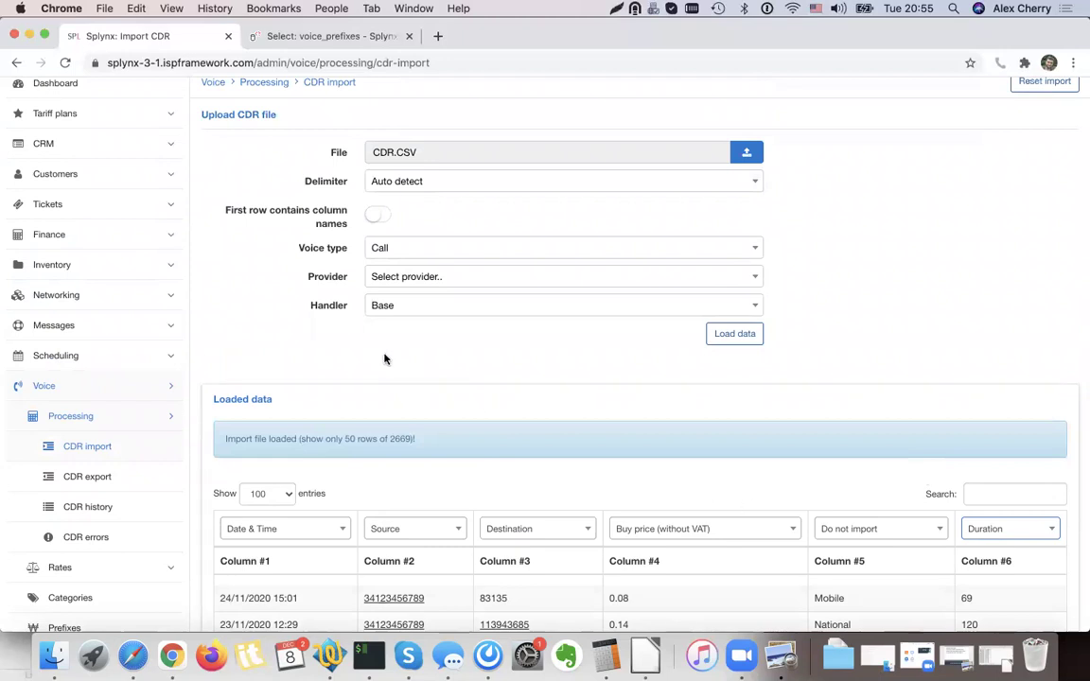
click(309, 307)
drag(349, 306, 308, 307)
Run the CDR import preview, showing 2517 warning rows and 50 of 152 good rows.
click(318, 308)
scroll(848, 413, down, 15)
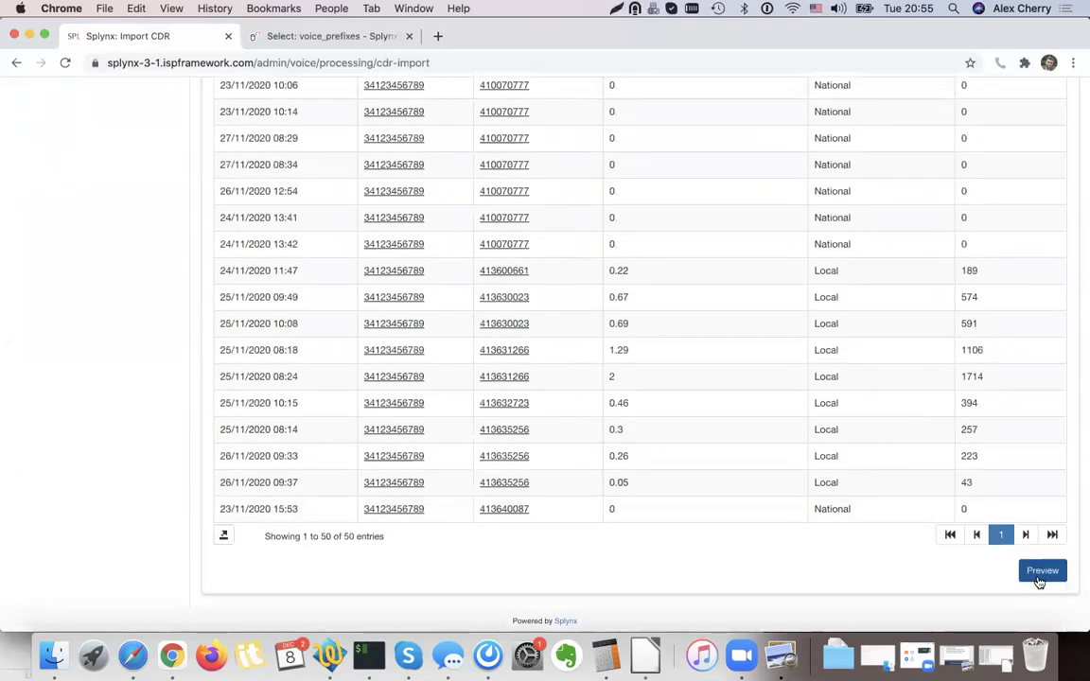
click(1042, 571)
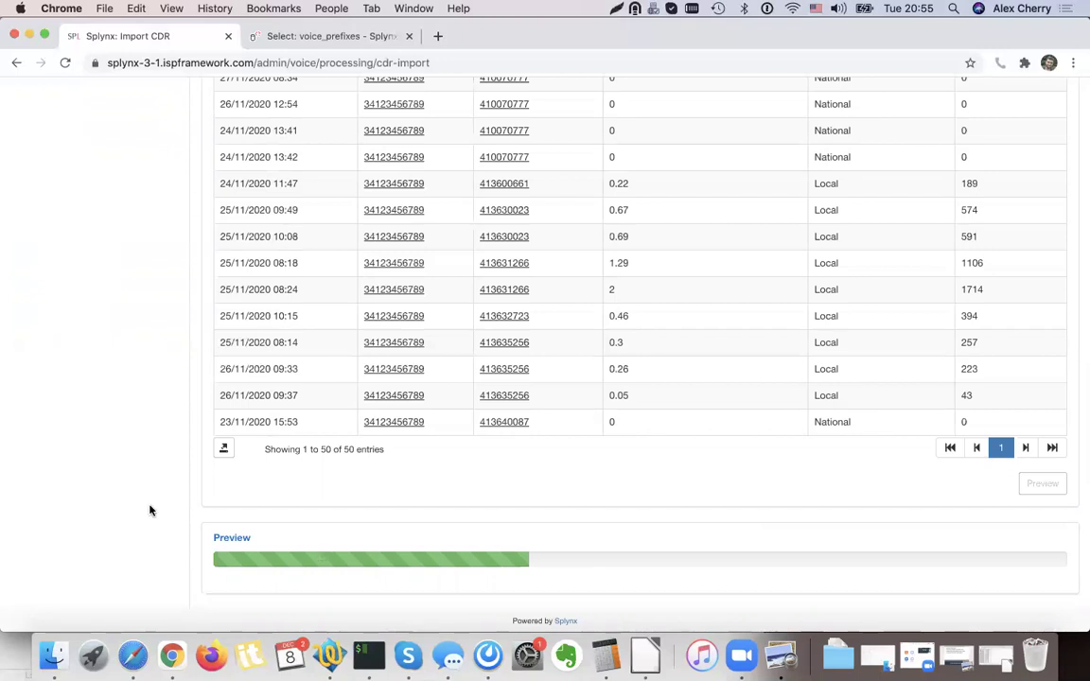
scroll(615, 257, down, 5)
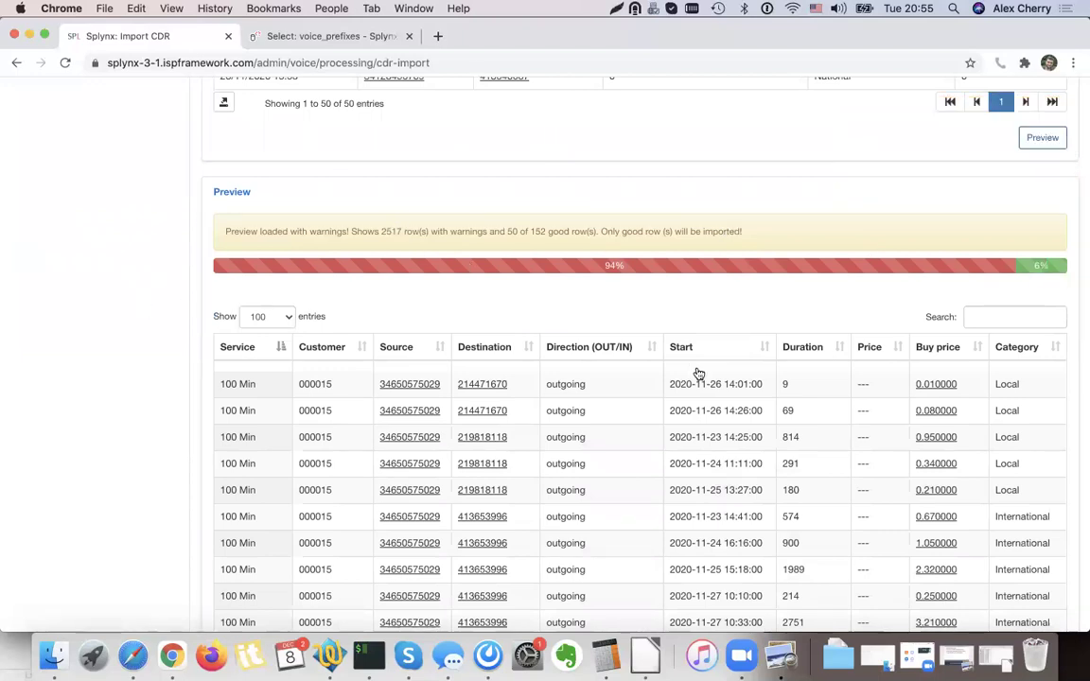
scroll(698, 312, down, 2)
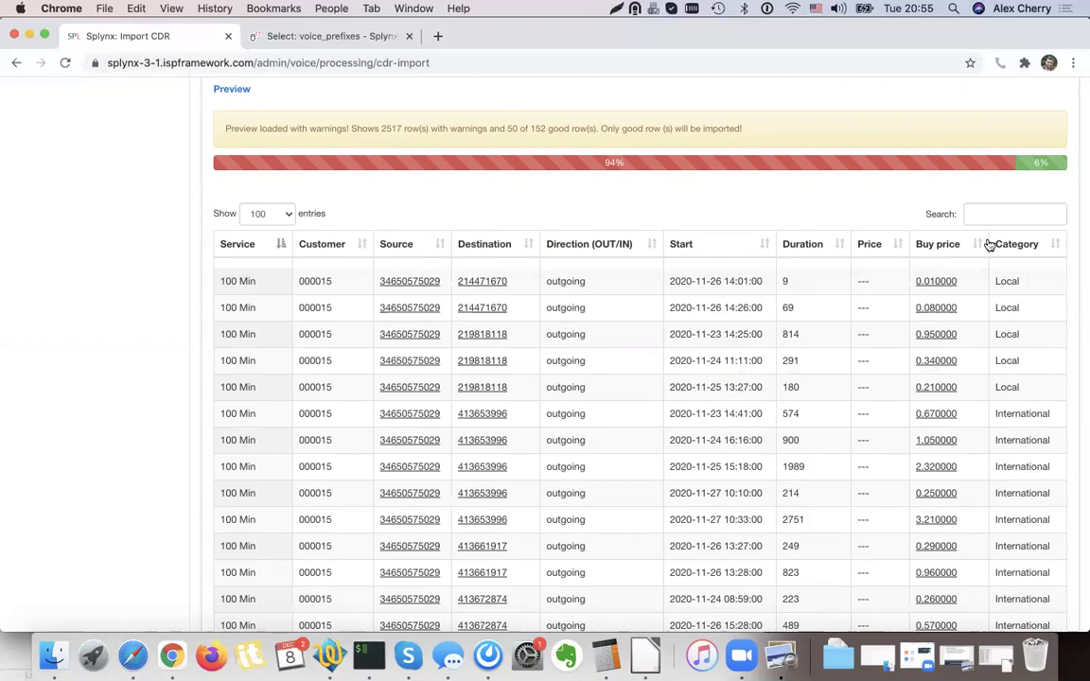
scroll(936, 265, up, 1)
scroll(717, 351, down, 8)
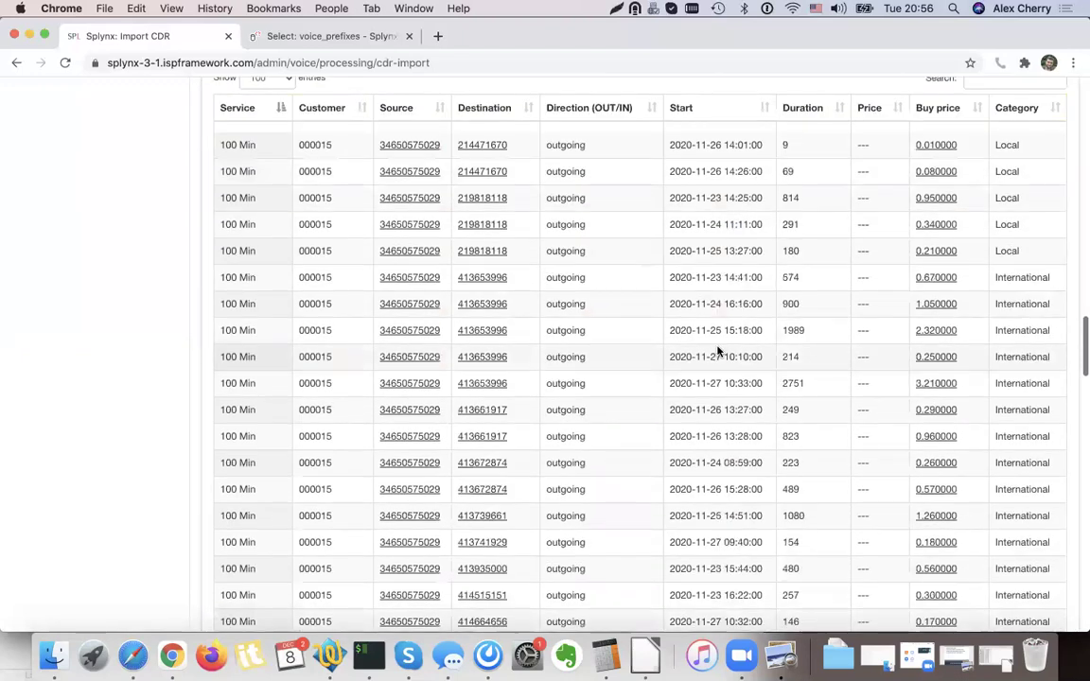
scroll(636, 411, down, 10)
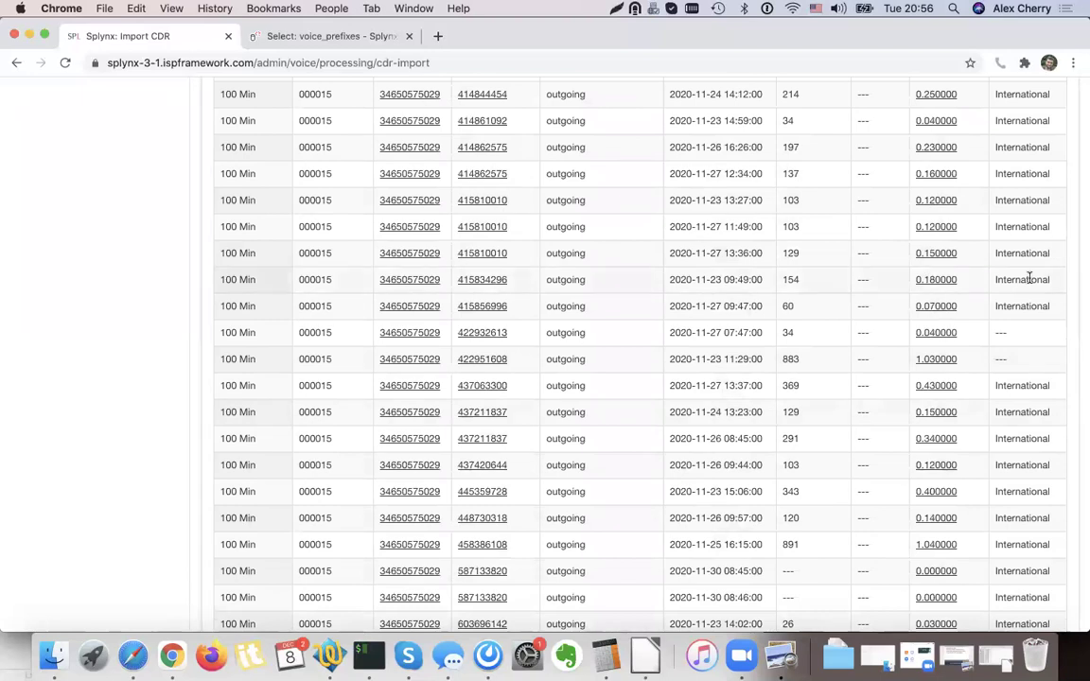
scroll(615, 348, up, 6)
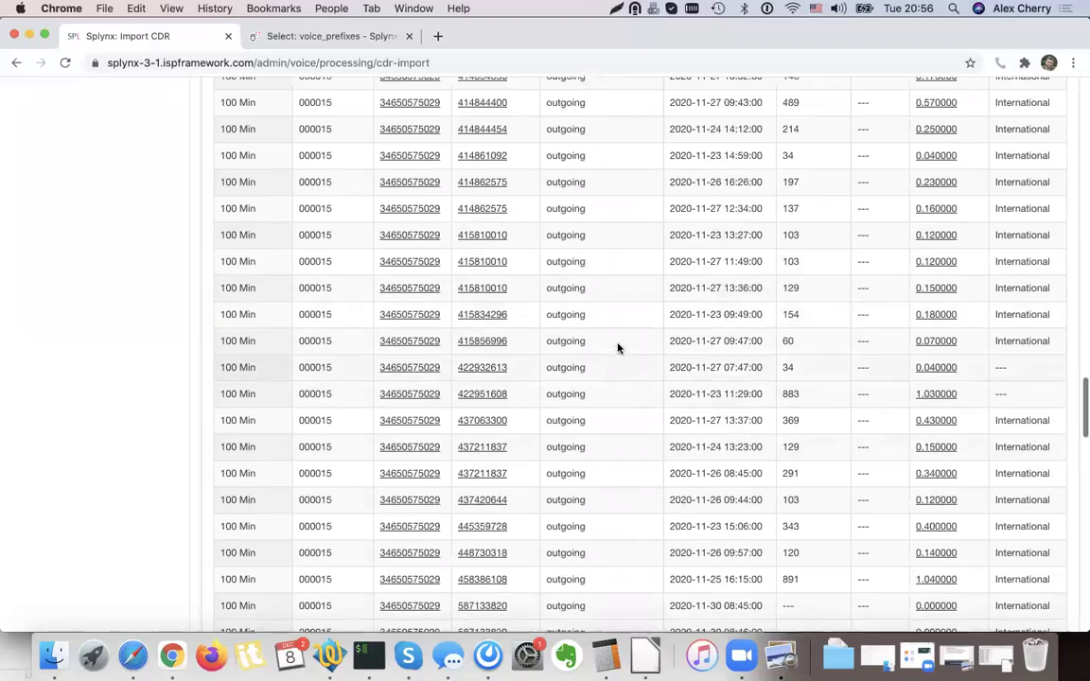
drag(507, 296, 493, 298)
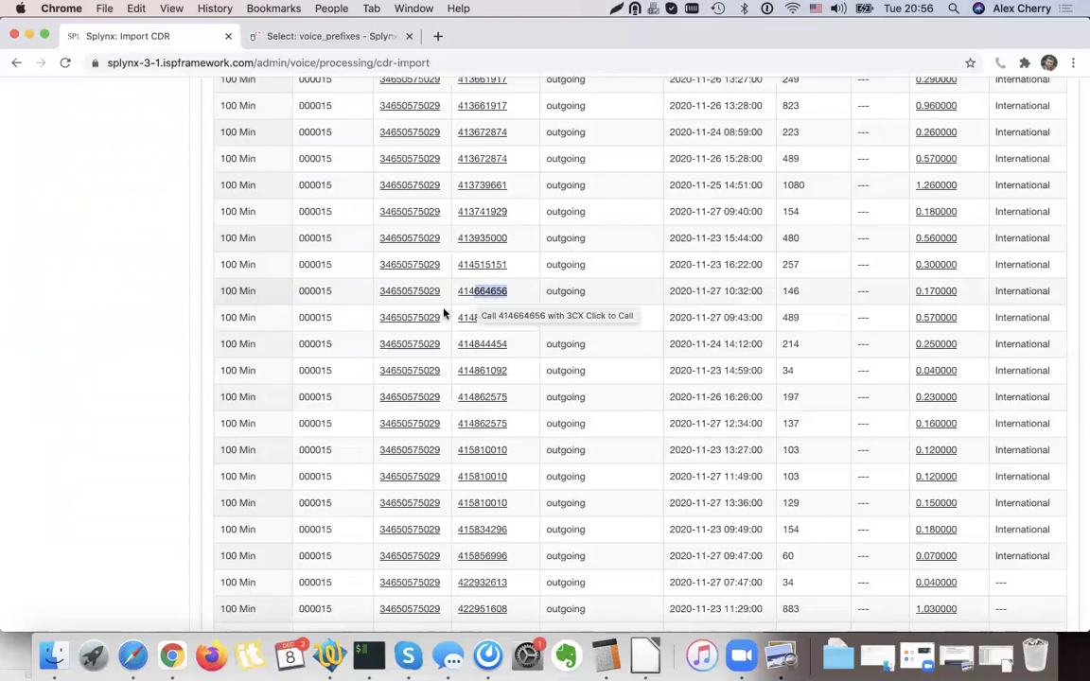
scroll(825, 405, down, 7)
scroll(825, 405, down, 10)
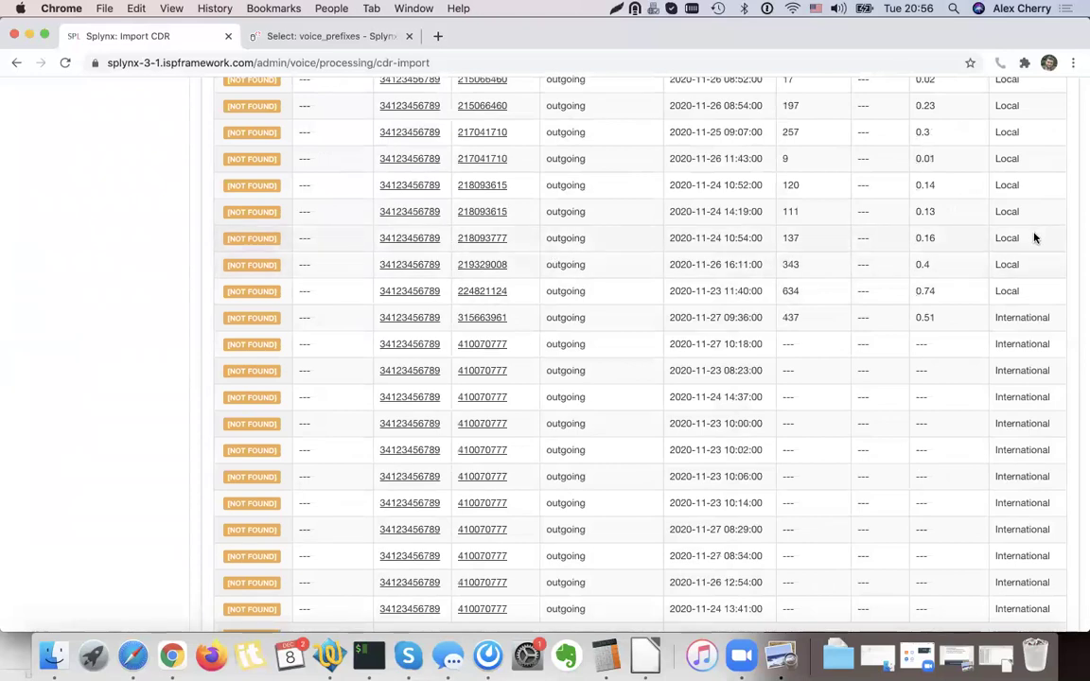
scroll(1031, 240, up, 3)
drag(512, 463, 461, 464)
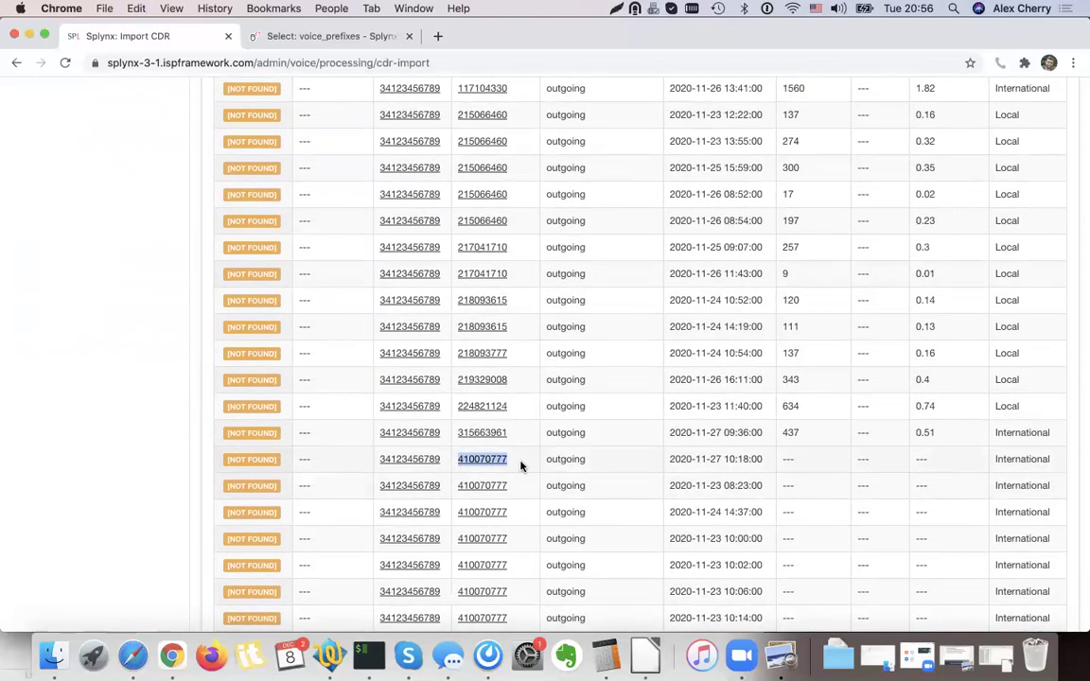
scroll(520, 465, up, 1)
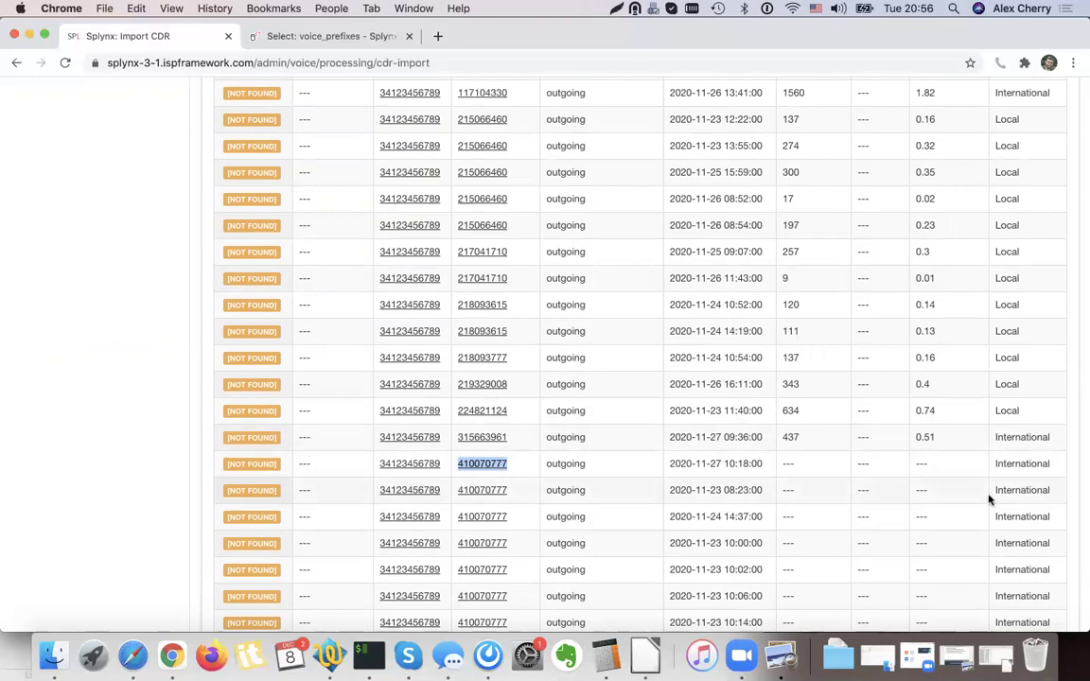
scroll(989, 500, up, 1)
scroll(989, 499, up, 4)
scroll(989, 499, up, 10)
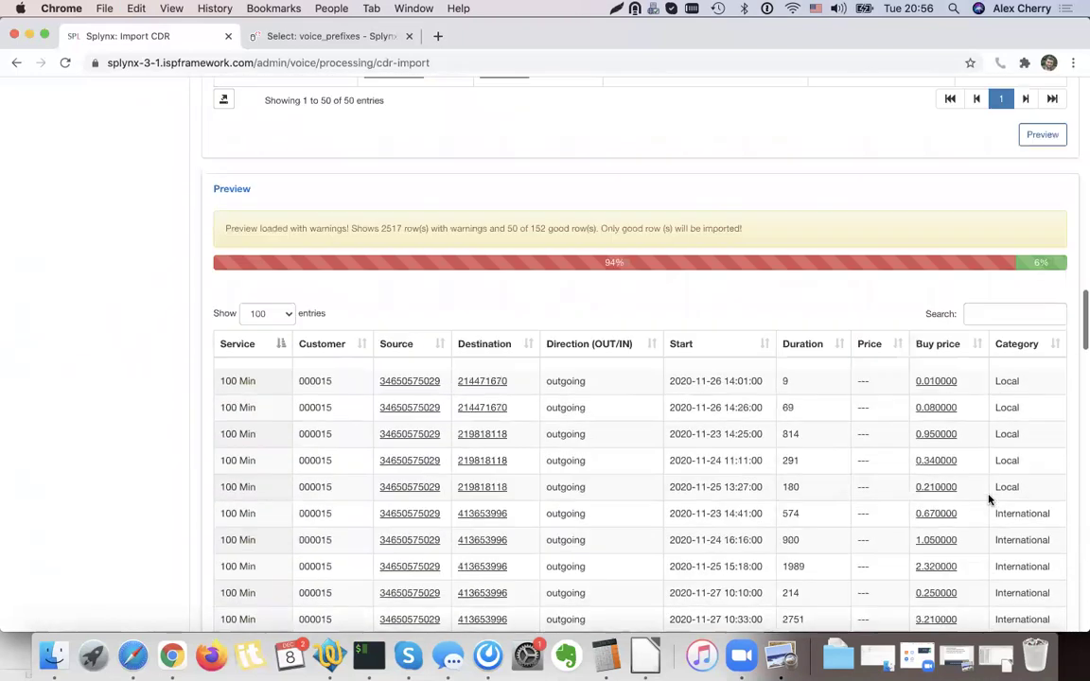
scroll(990, 499, up, 20)
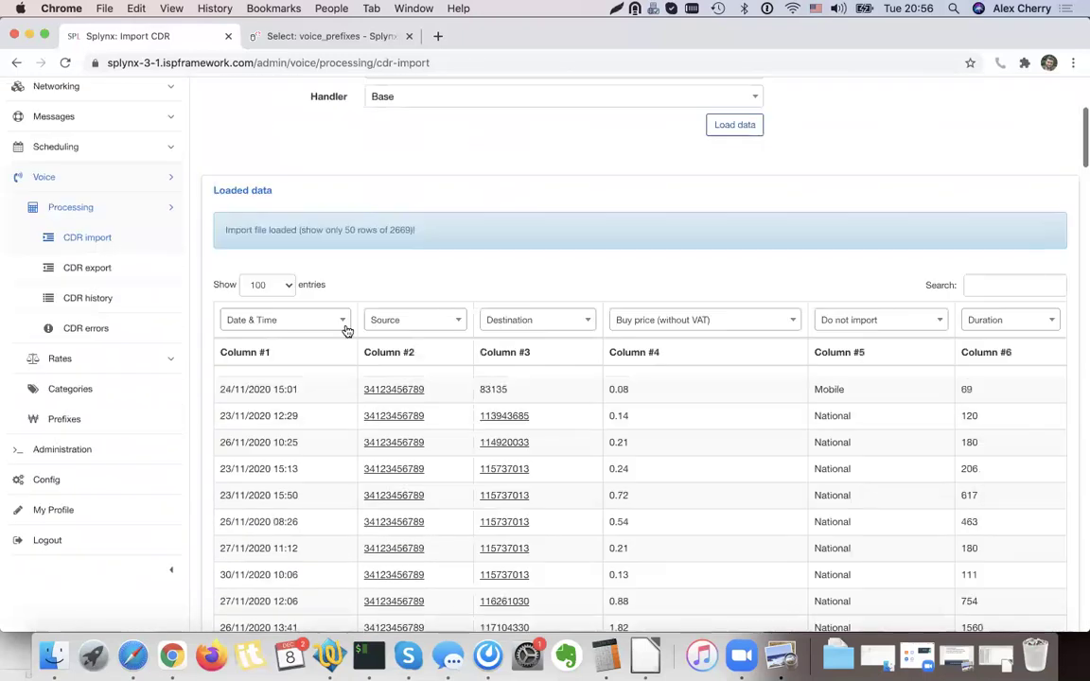
Open the RATE A customer rate table and edit rate 15, the National 0.20 € prefix.
click(85, 365)
click(95, 270)
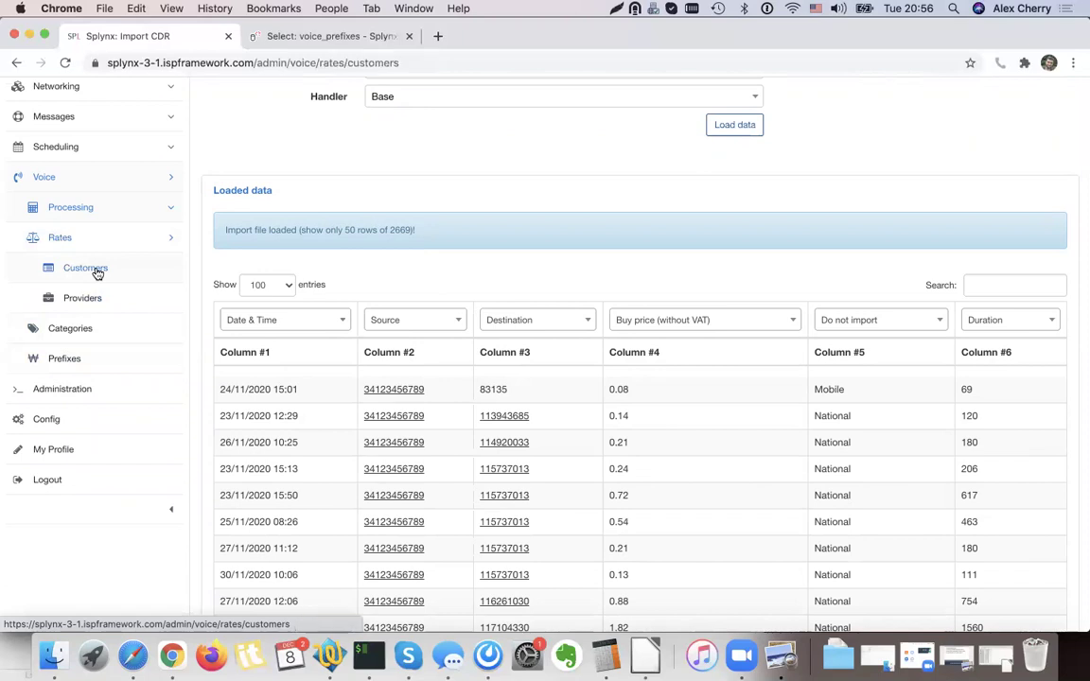
click(348, 236)
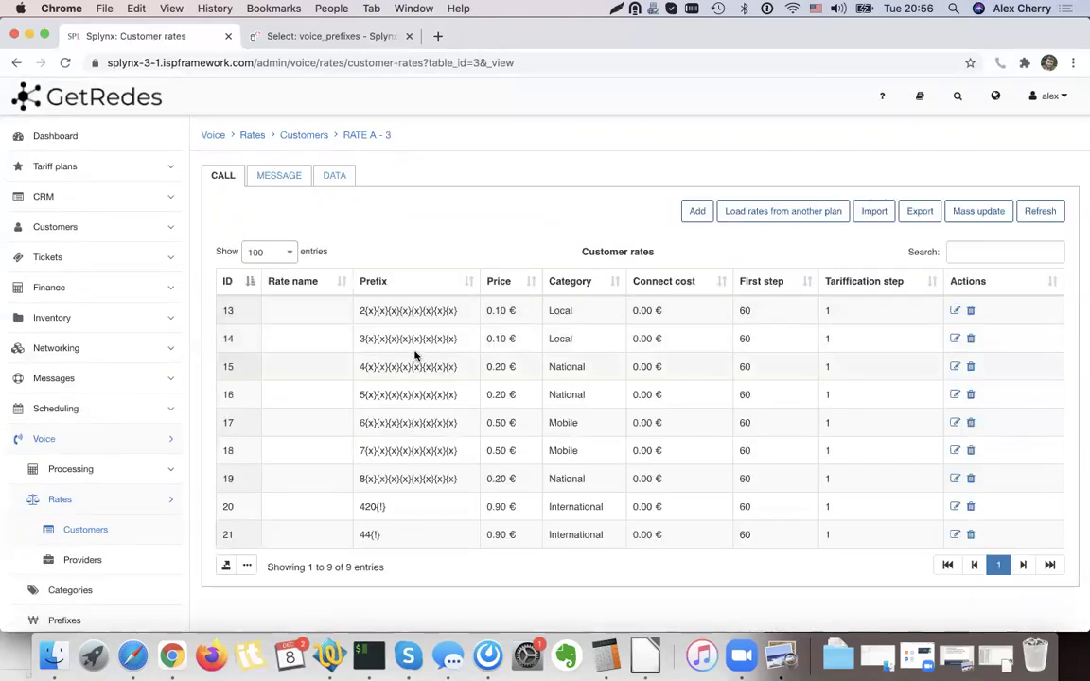
drag(362, 366, 500, 369)
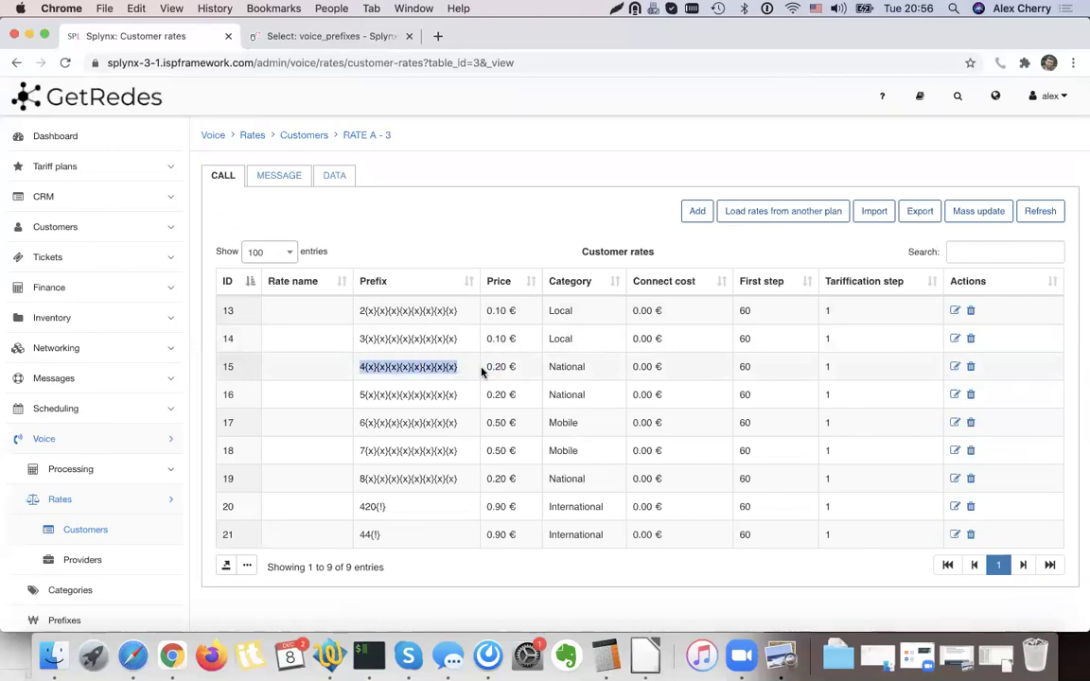
double_click(565, 374)
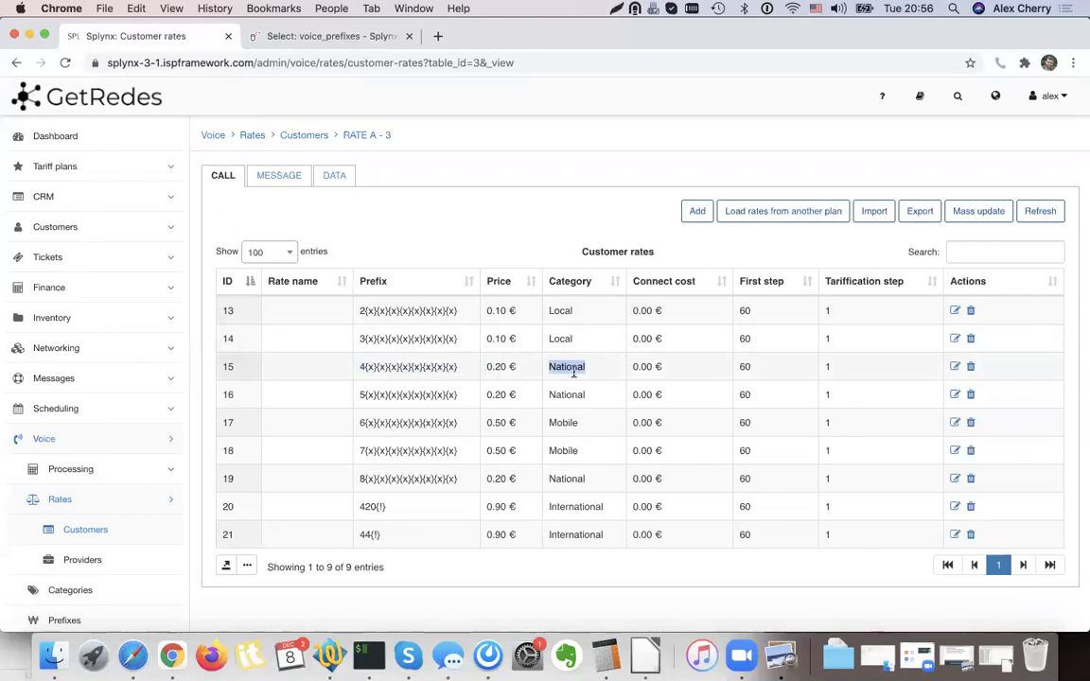
click(955, 367)
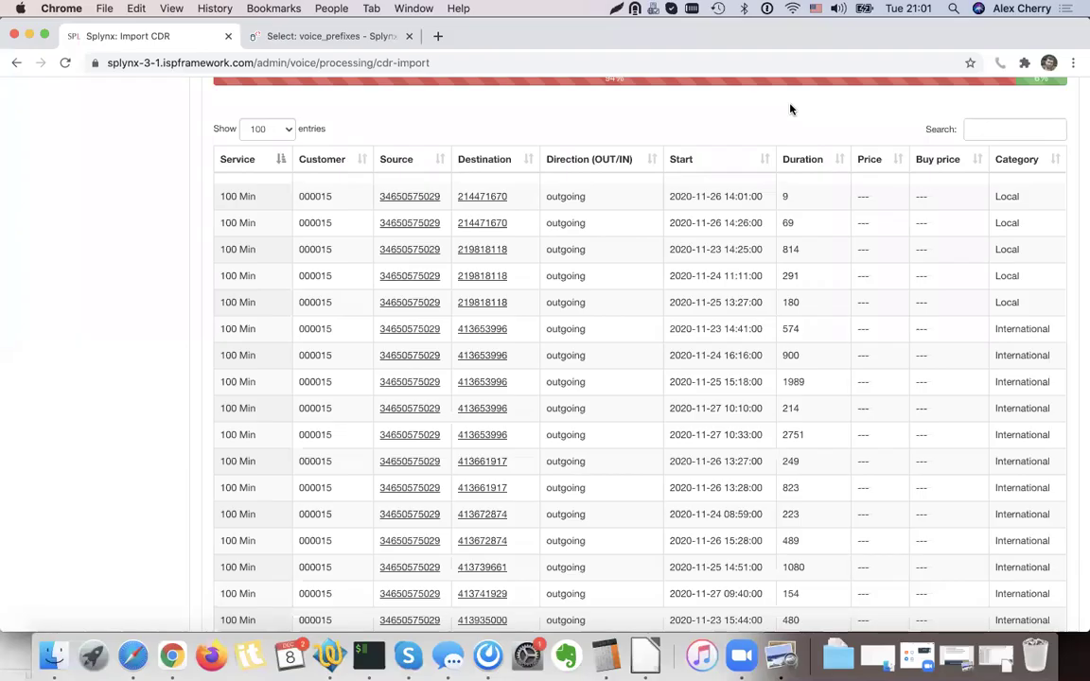
Scroll through the CDR preview to check the Local and International 100 Min call rows.
scroll(914, 536, down, 8)
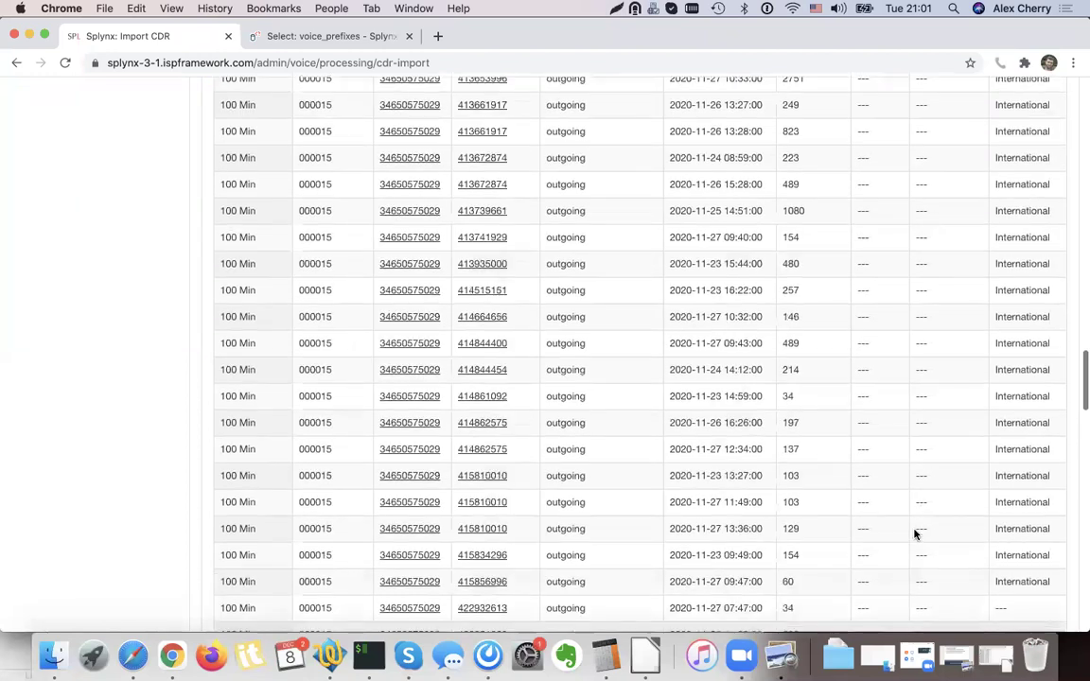
scroll(1002, 309, up, 5)
scroll(1009, 300, up, 3)
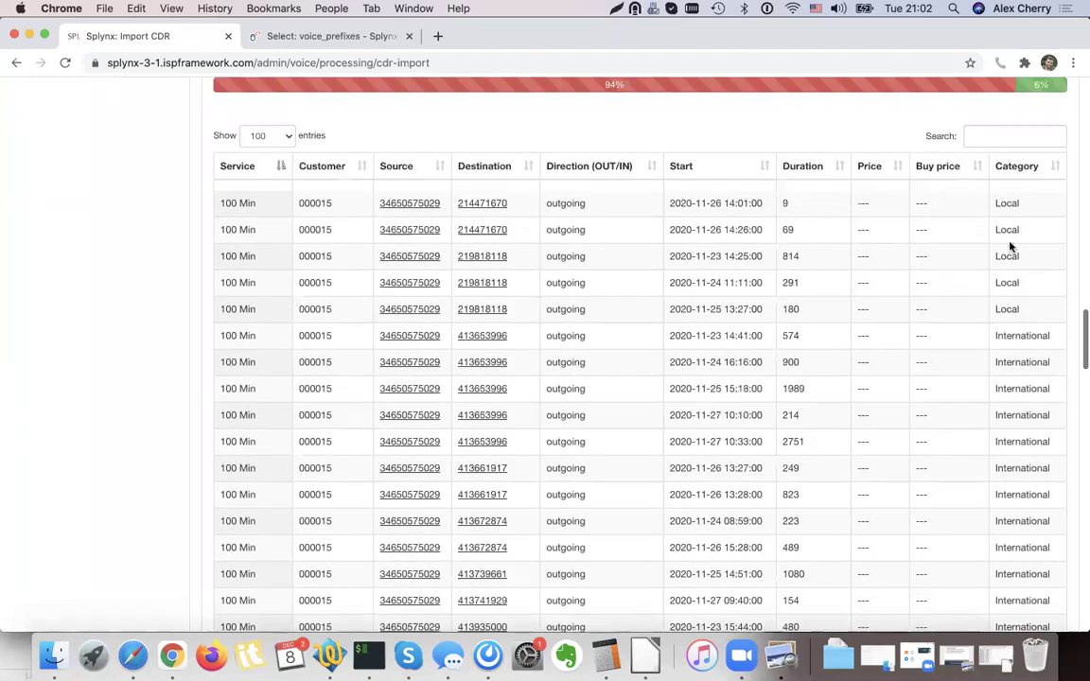
scroll(1019, 358, down, 1)
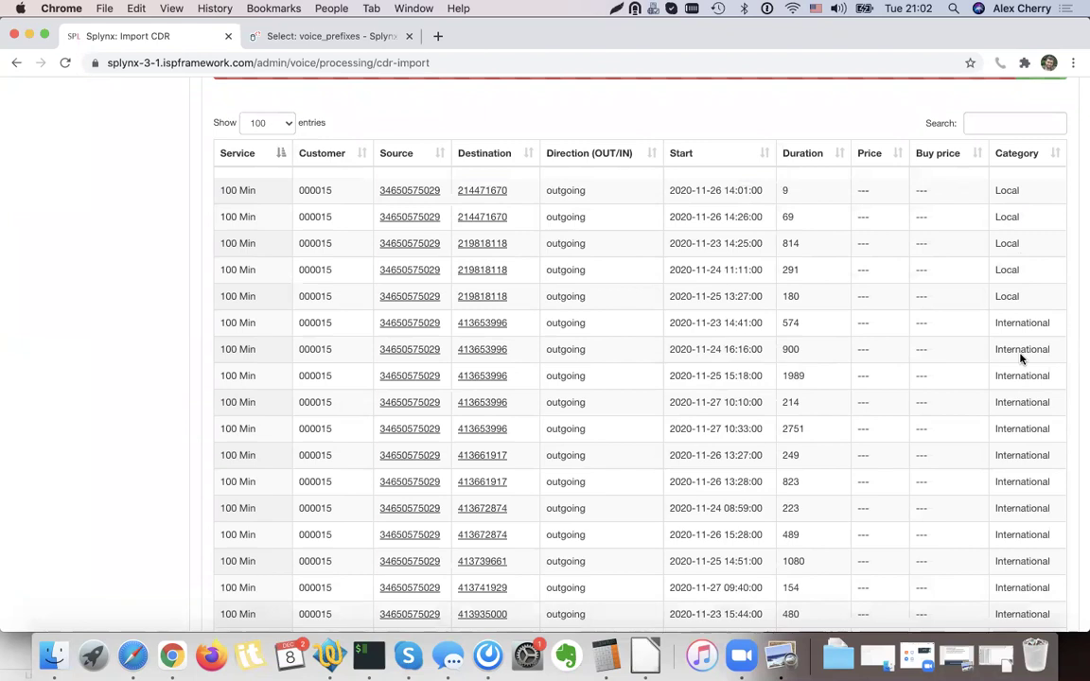
scroll(1020, 358, up, 13)
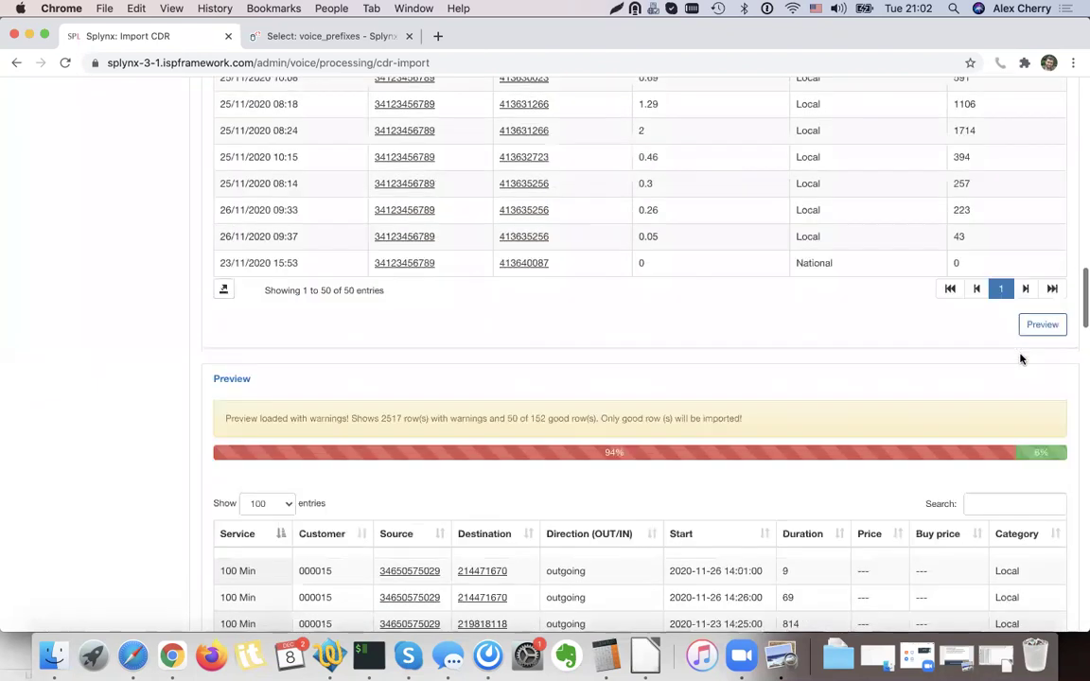
scroll(1020, 358, down, 10)
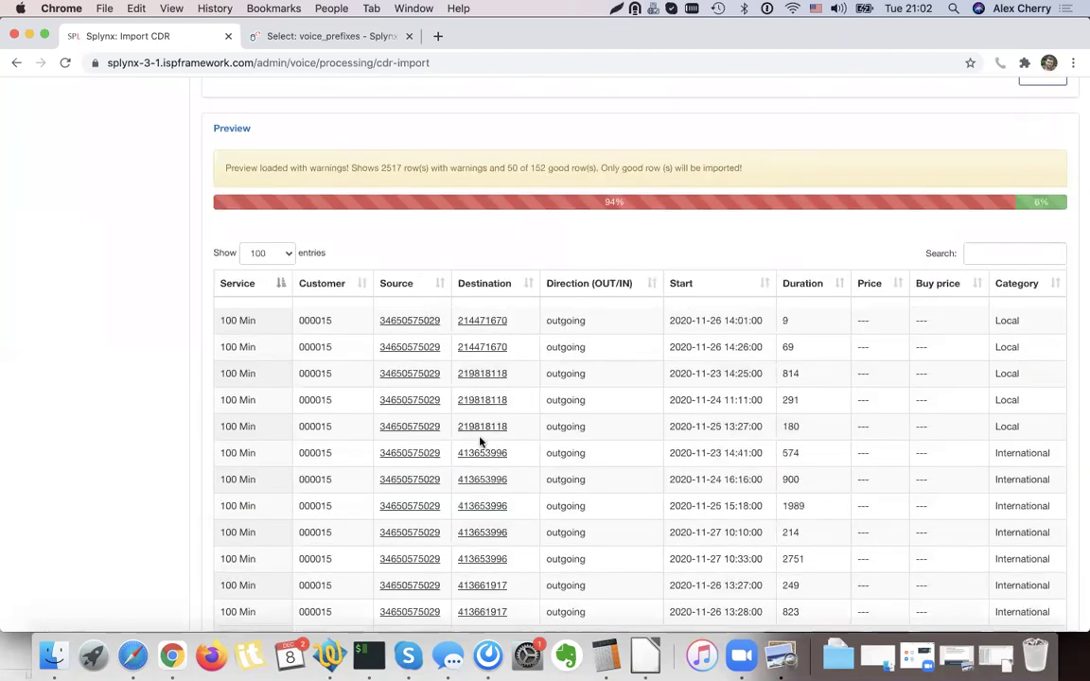
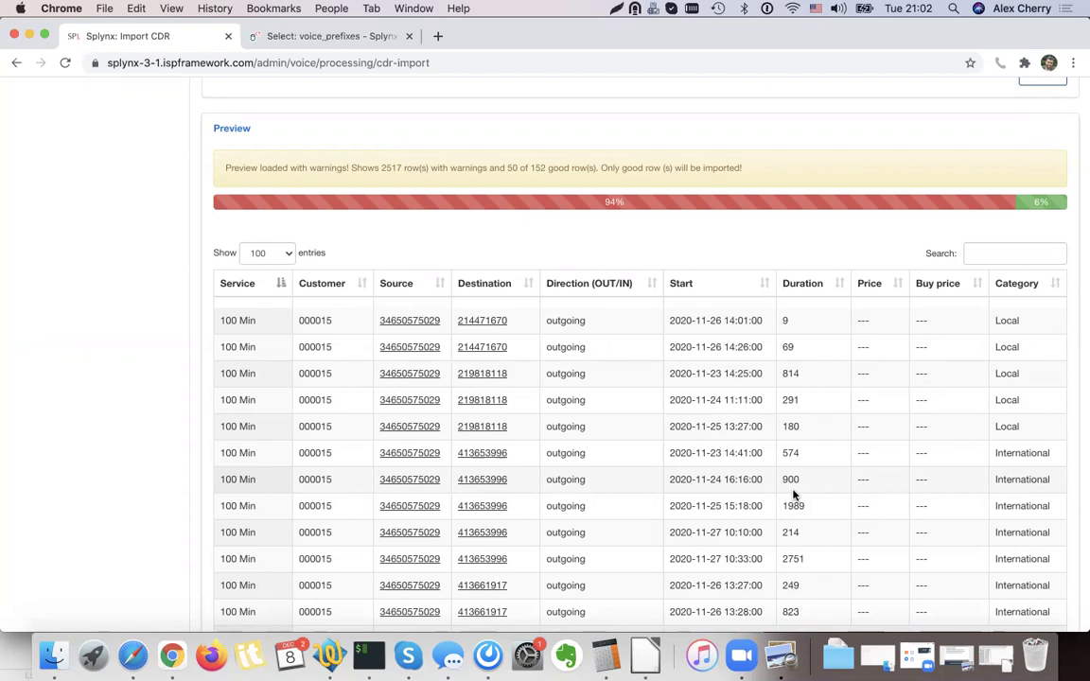
Import the previewed CDR rows: 152 calls succeed and 2517 rows fail.
scroll(793, 494, down, 20)
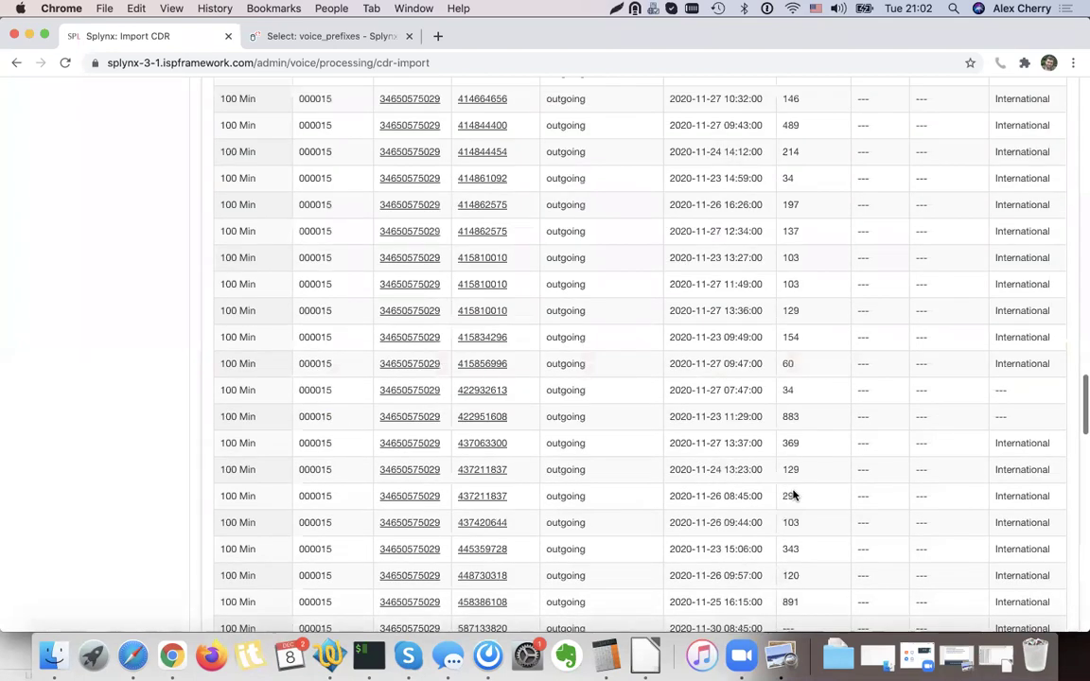
click(1040, 567)
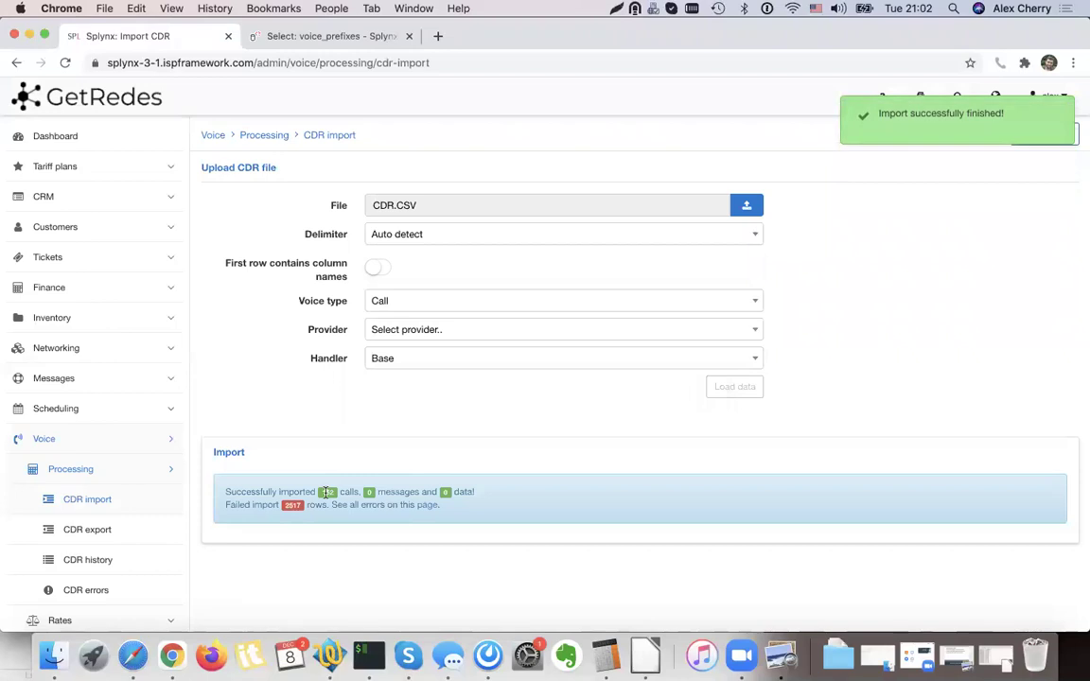
click(86, 224)
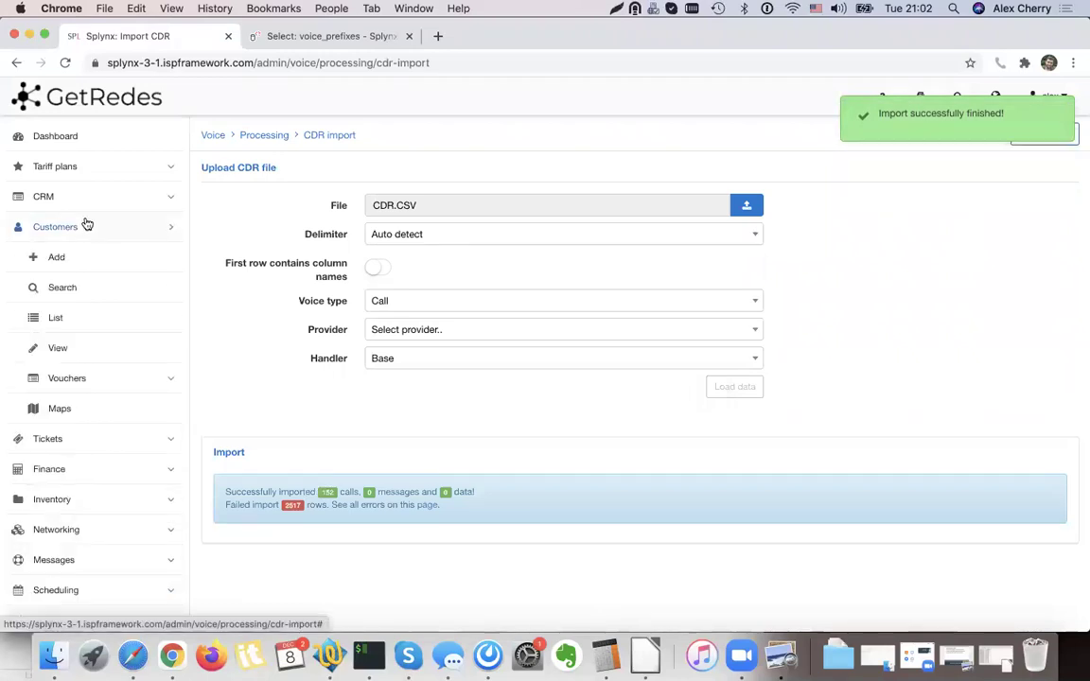
Show Capman's voice statistics for Last Month, 01/11/2020 to 30/11/2020.
click(82, 354)
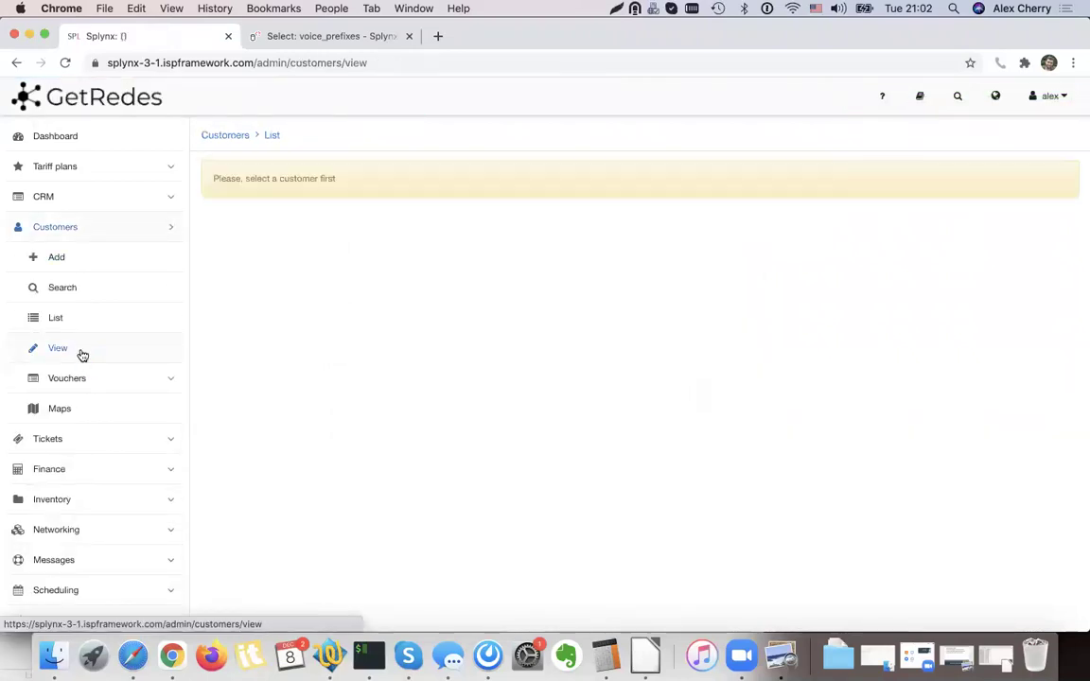
click(78, 322)
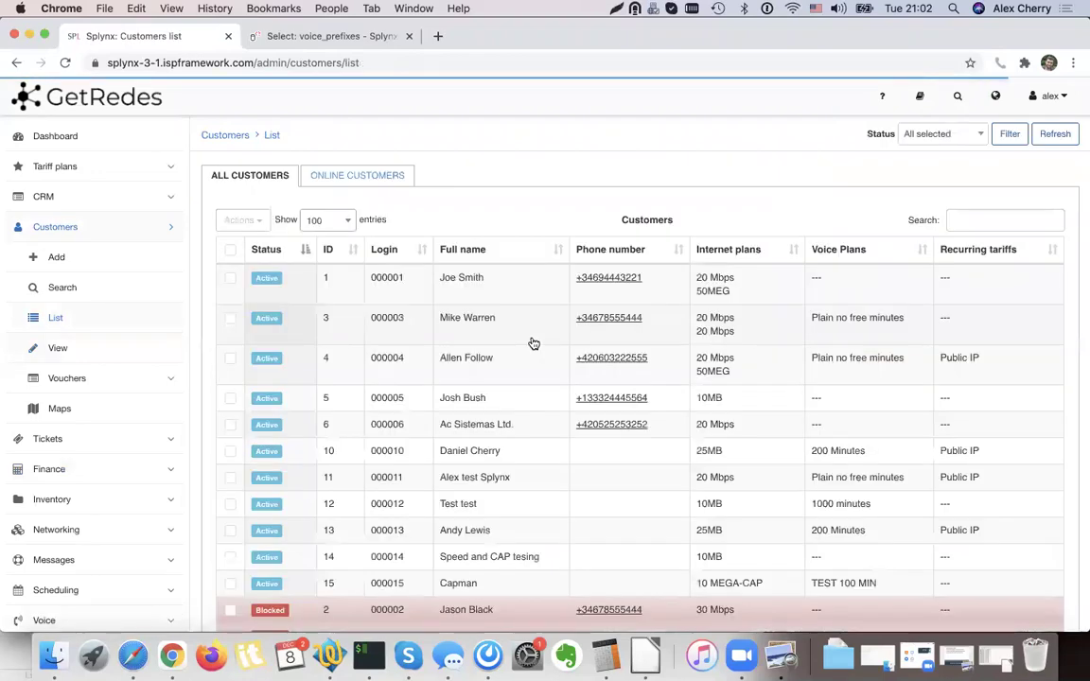
click(459, 584)
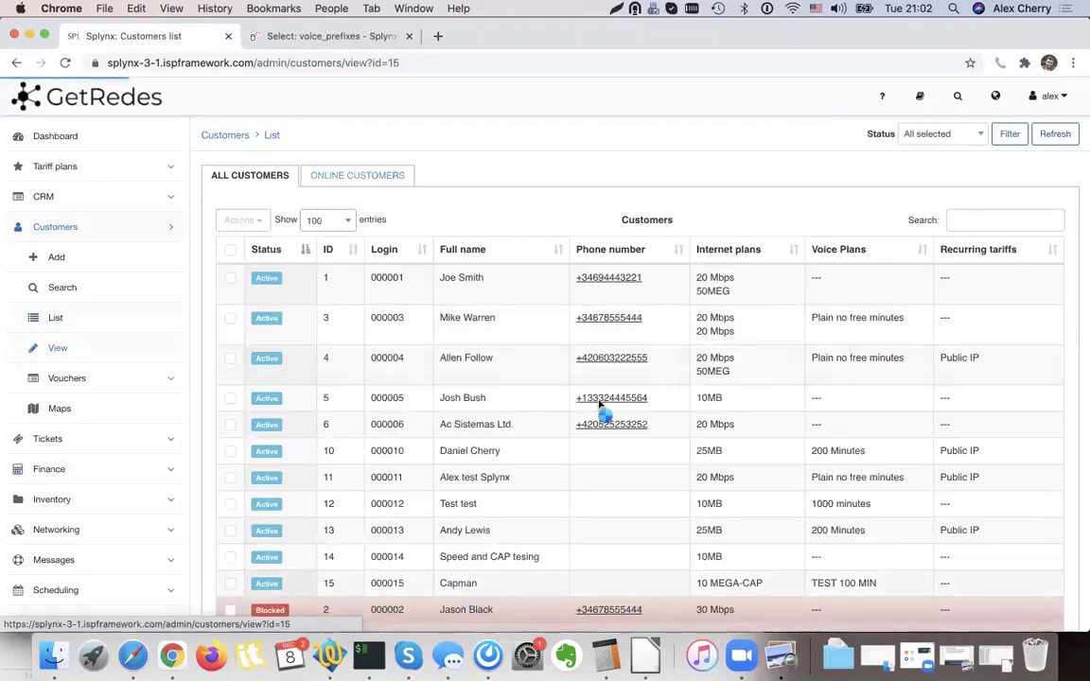
click(447, 176)
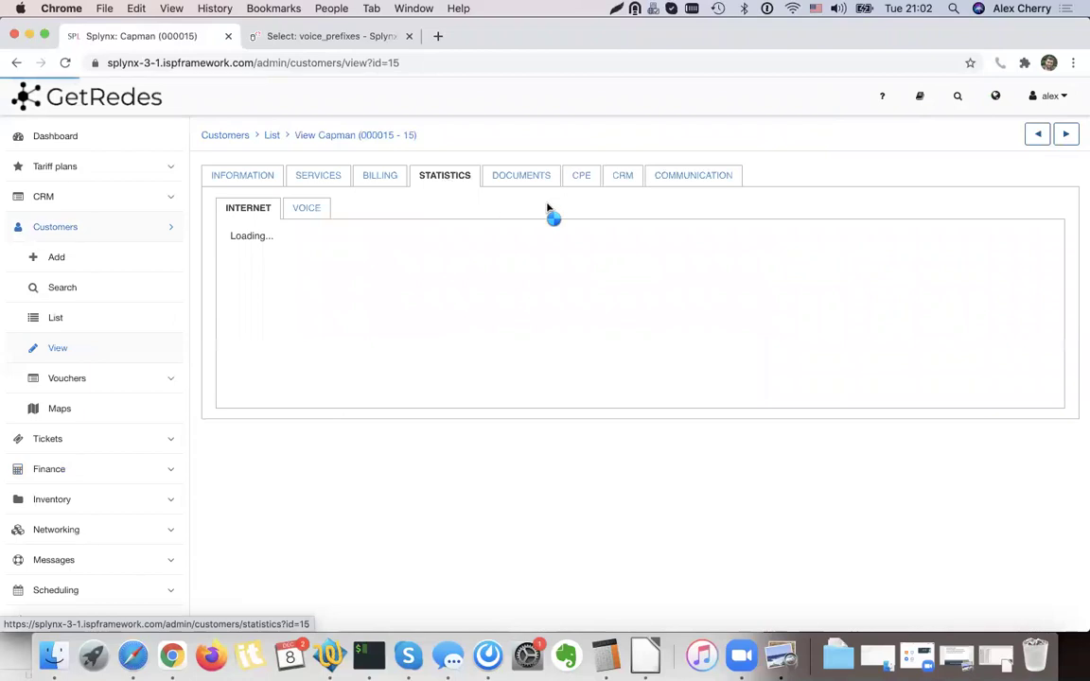
click(305, 209)
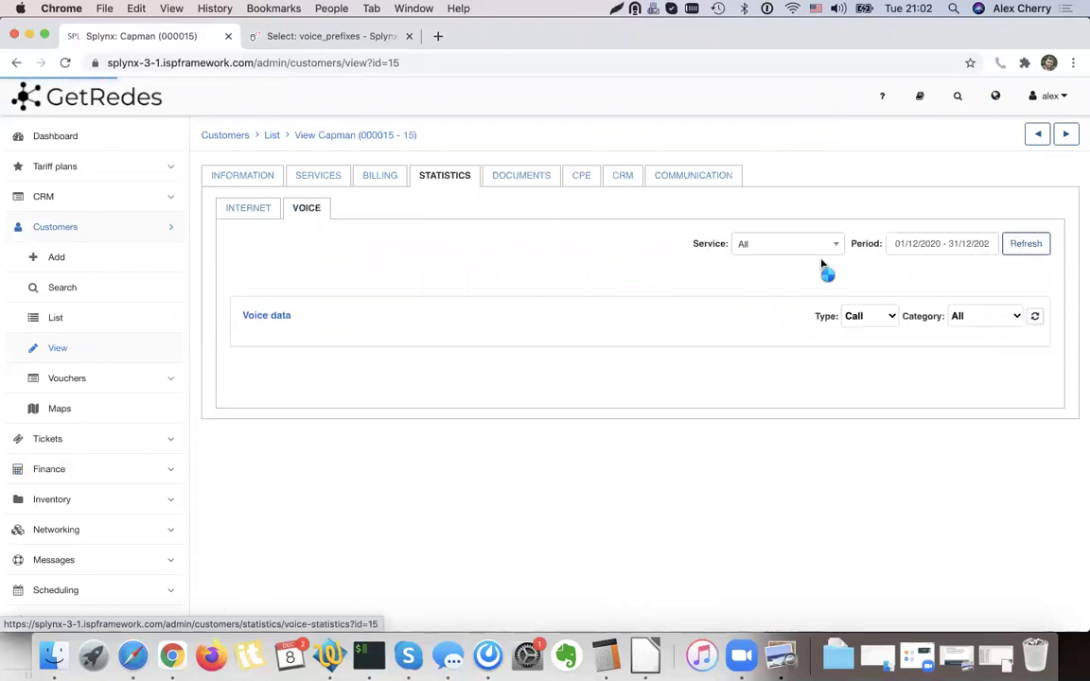
click(949, 244)
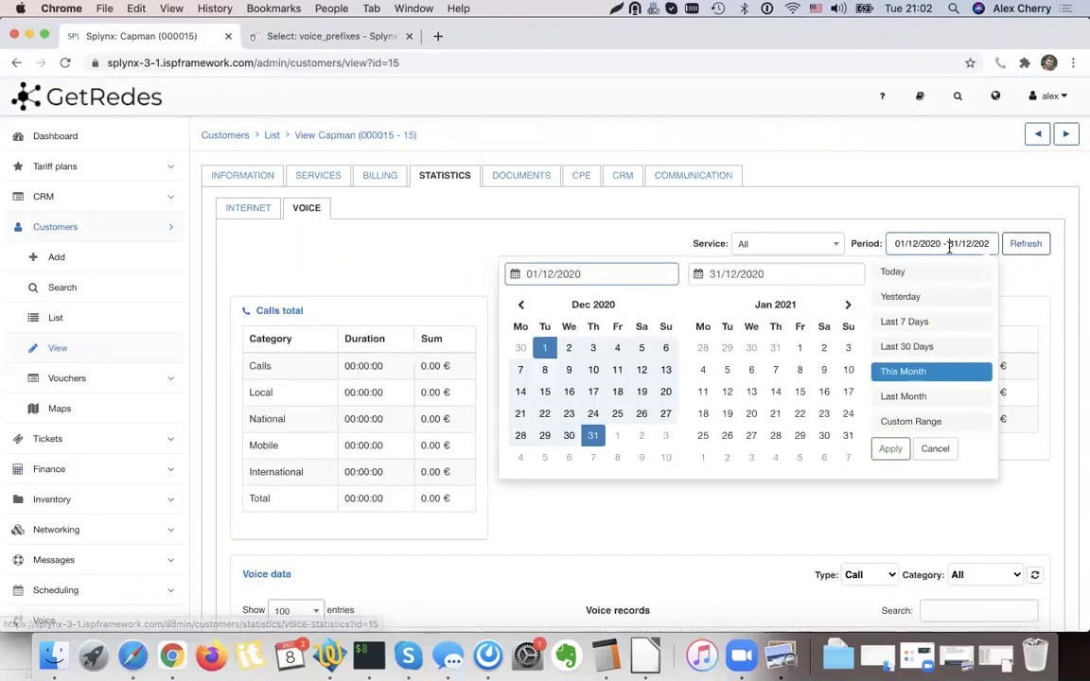
click(903, 396)
click(1025, 244)
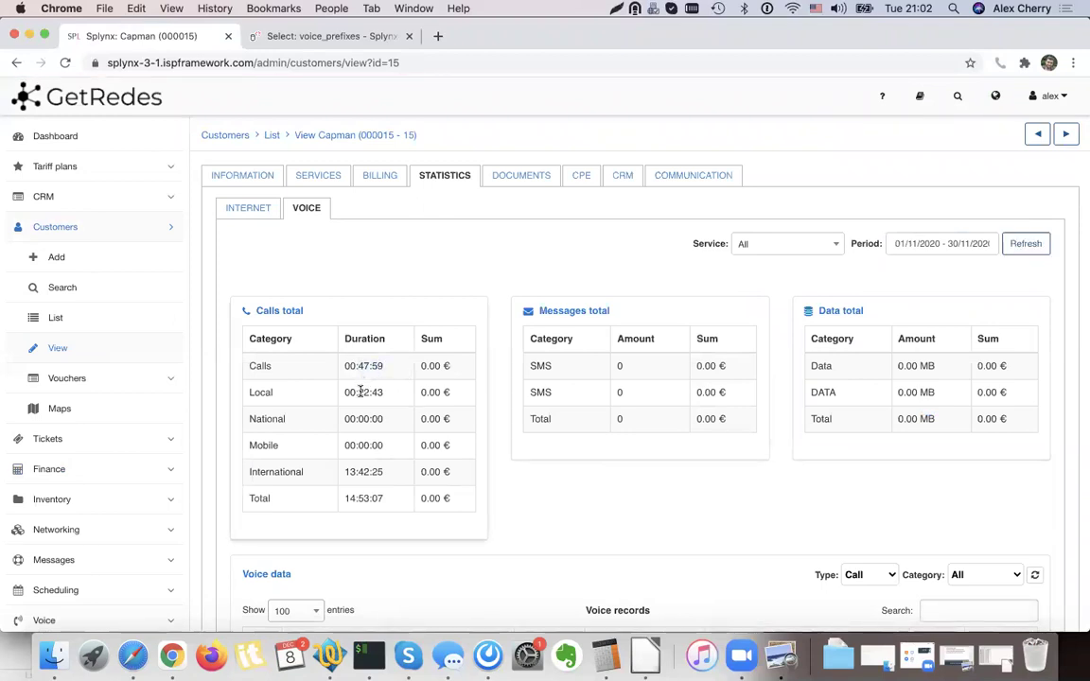
Inspect the International call duration and sum, showing the imported calls at 0.00 €.
drag(353, 470, 346, 471)
scroll(416, 478, down, 5)
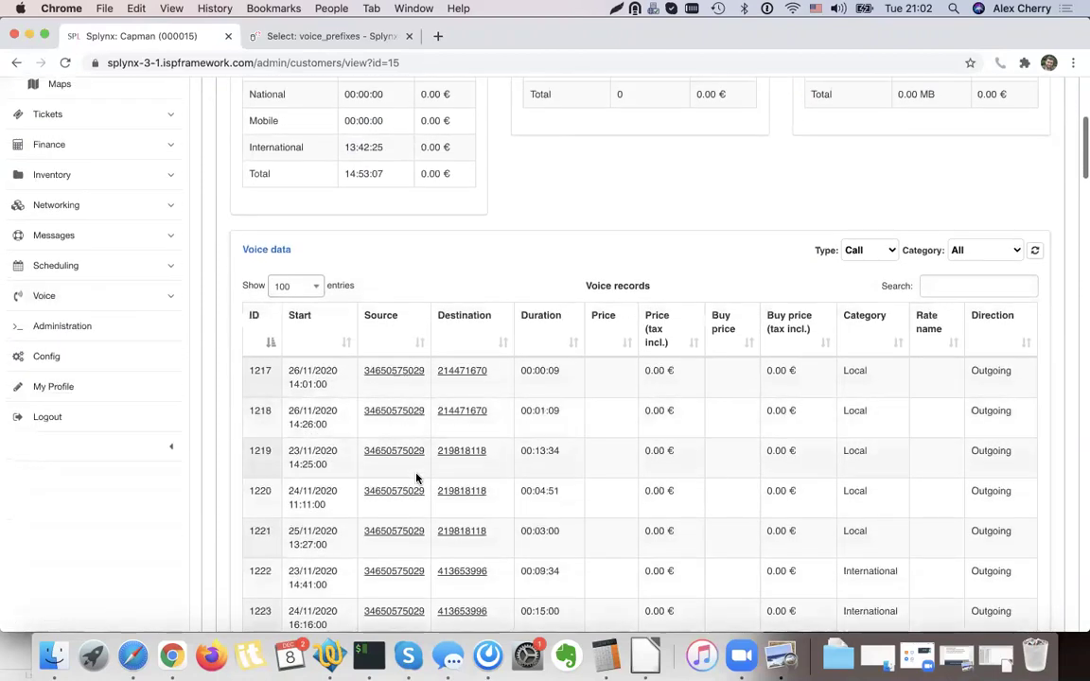
scroll(416, 478, up, 3)
drag(249, 370, 434, 374)
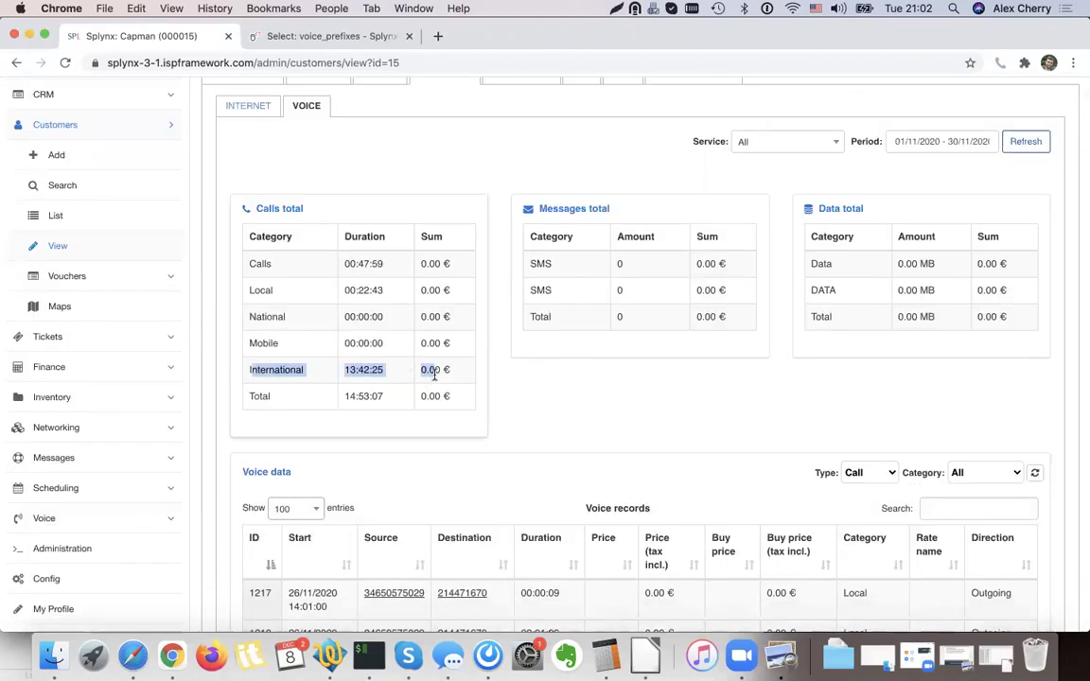
click(378, 370)
drag(245, 373, 433, 371)
click(450, 376)
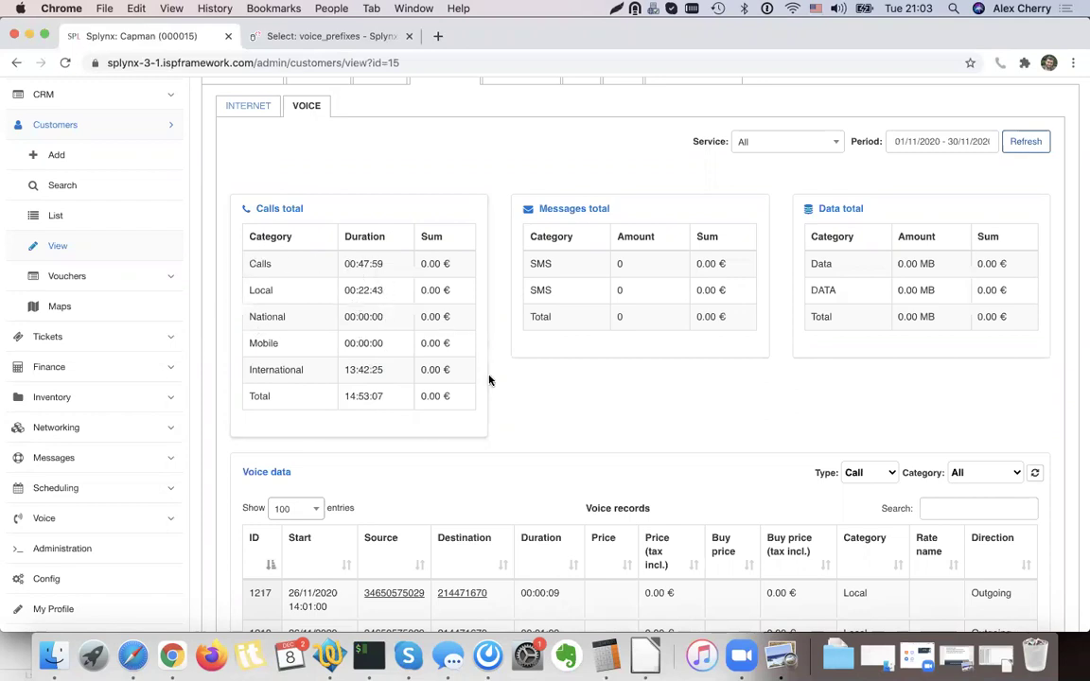
scroll(598, 474, down, 7)
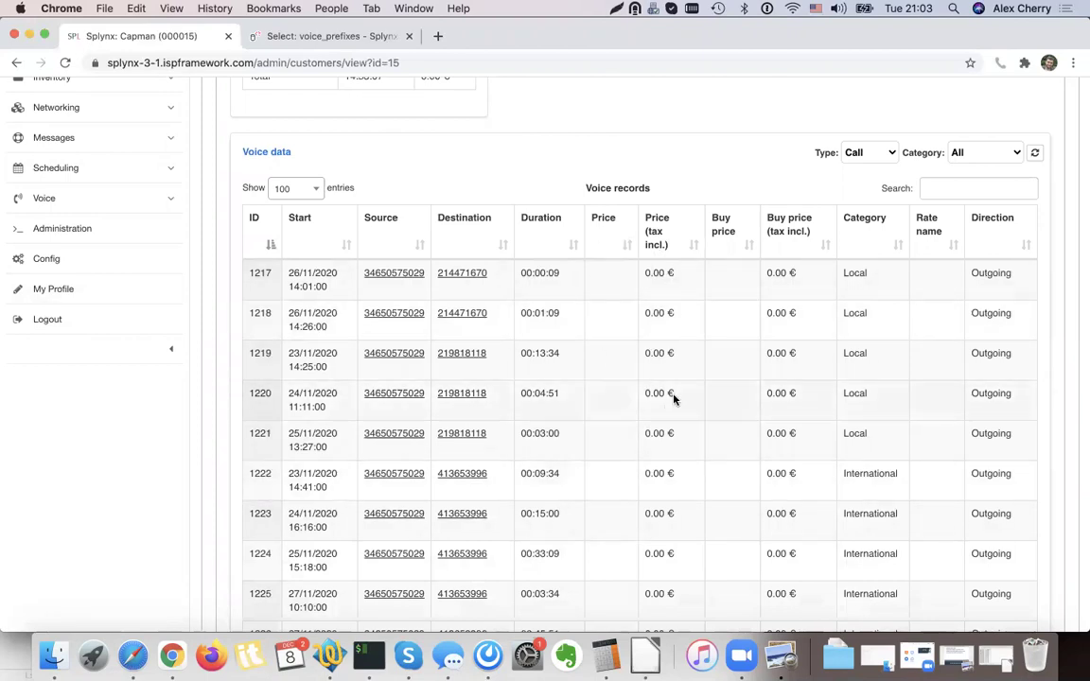
scroll(674, 399, down, 5)
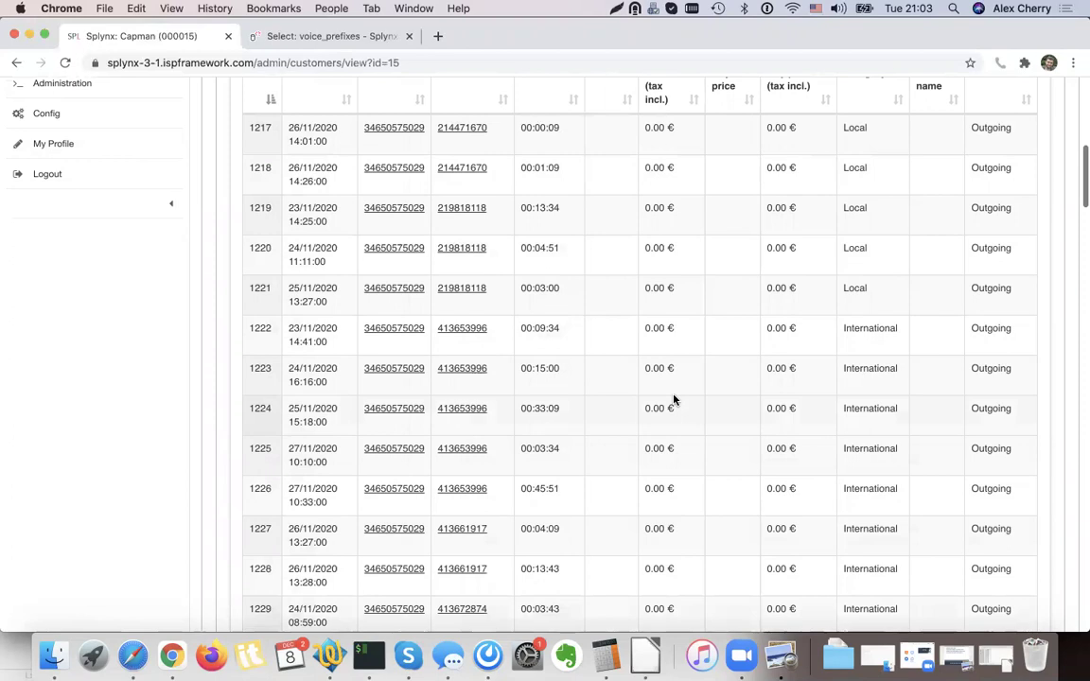
scroll(673, 400, up, 10)
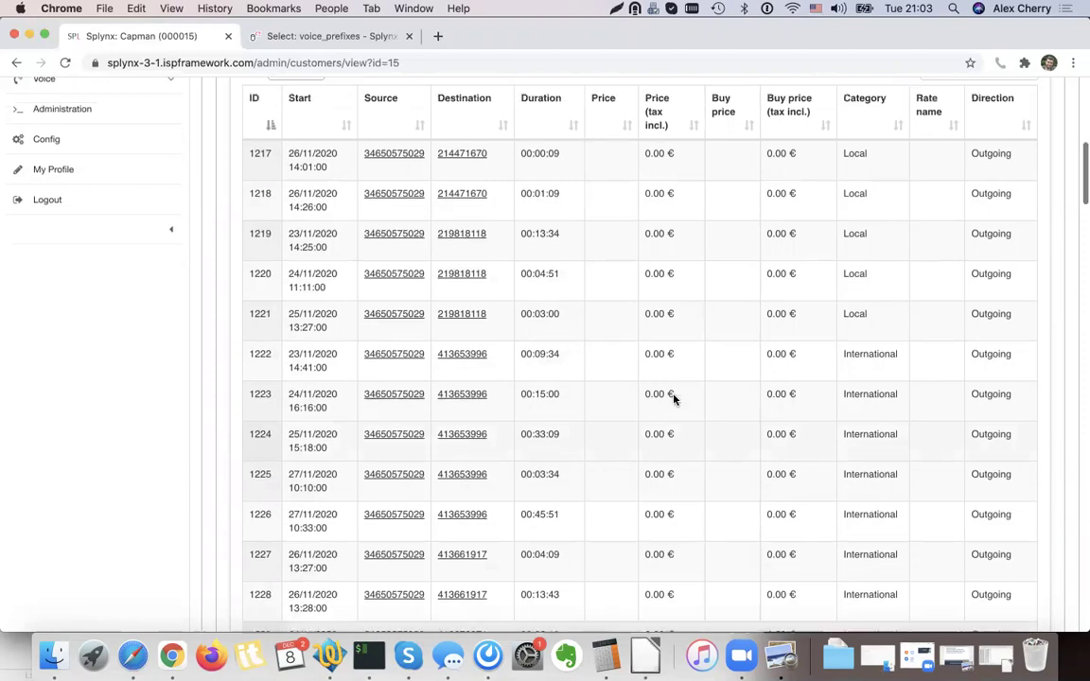
scroll(673, 399, down, 1)
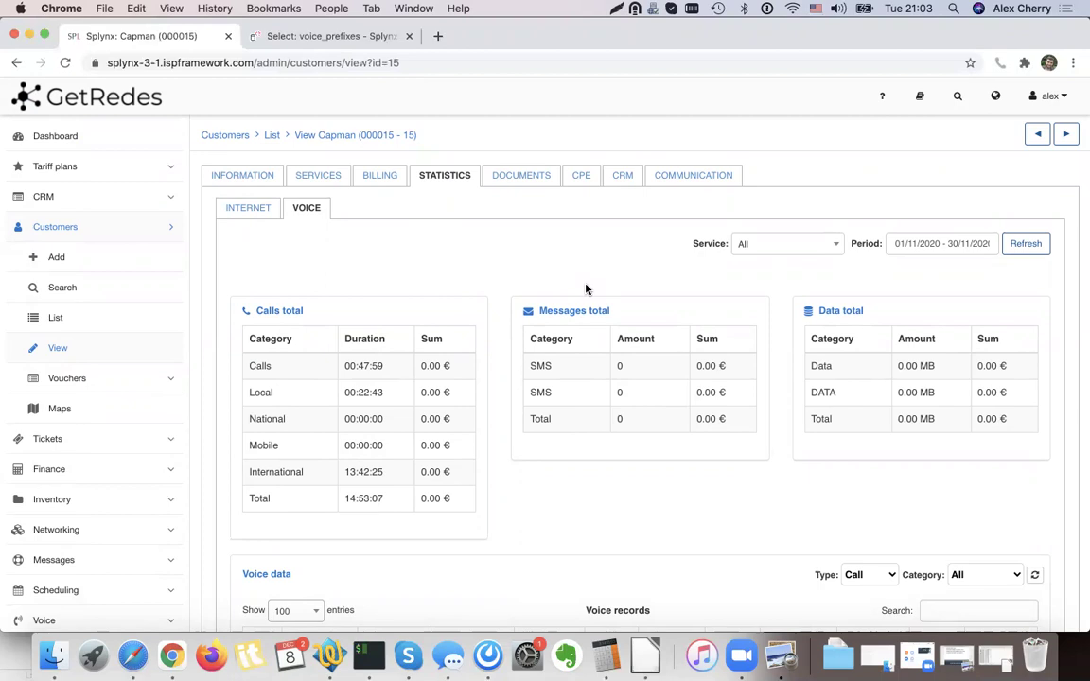
Switch to the 'VOIP RATES SCENARIOS' presentation slide.
click(781, 654)
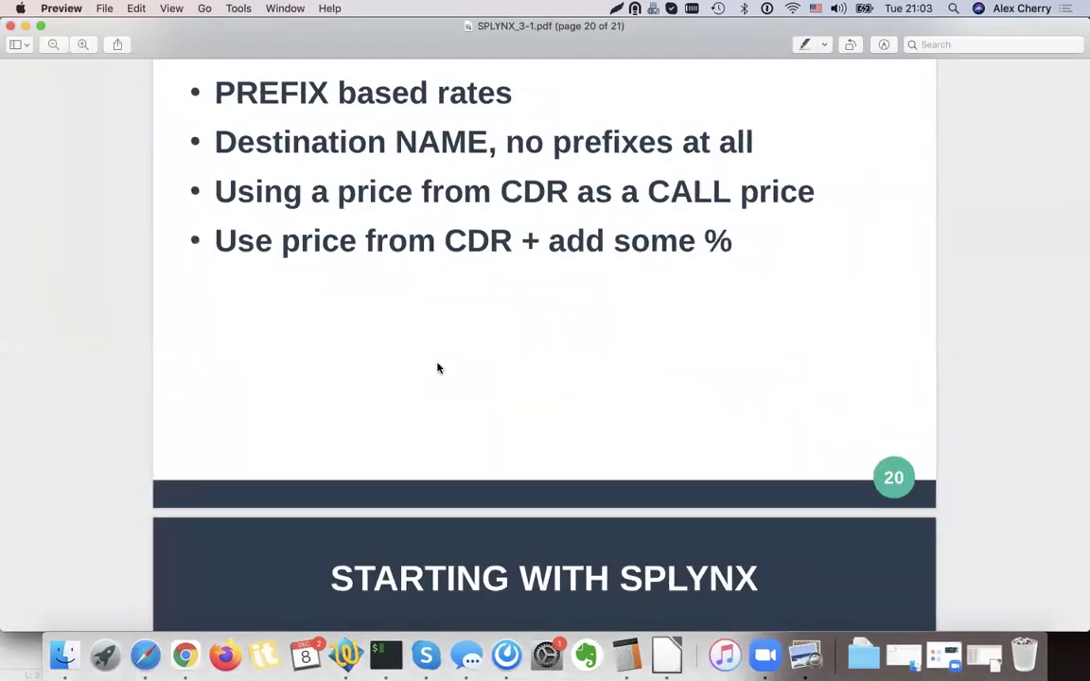
scroll(440, 364, up, 3)
drag(535, 197, 193, 202)
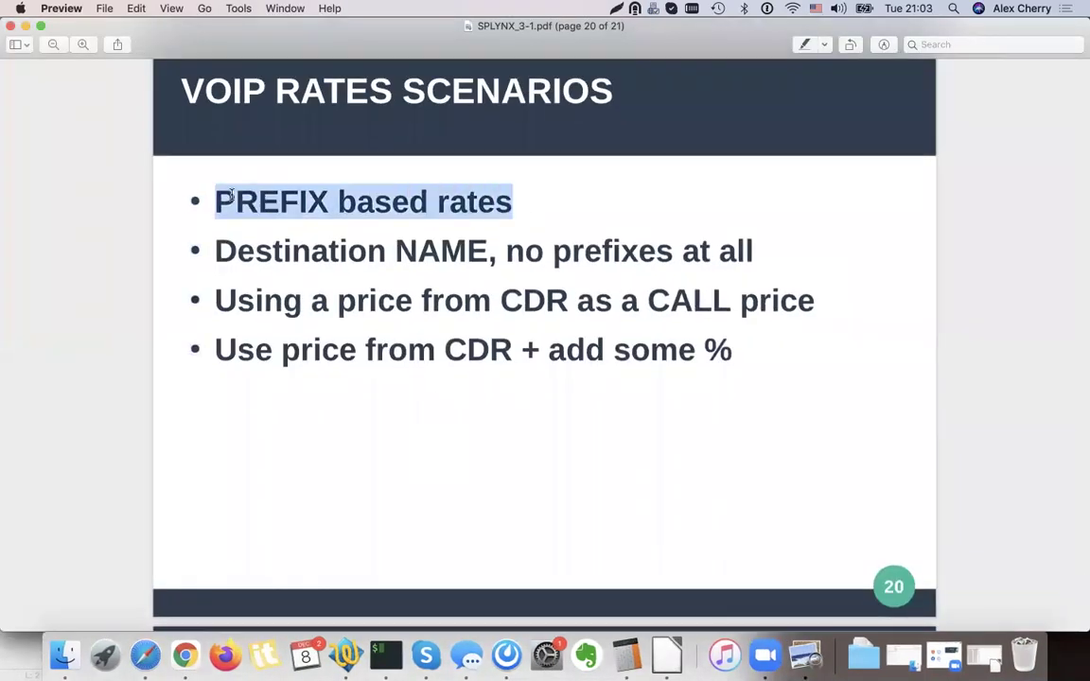
Start Charge & Invoice for Capman with transaction date 08/12/2020.
click(25, 27)
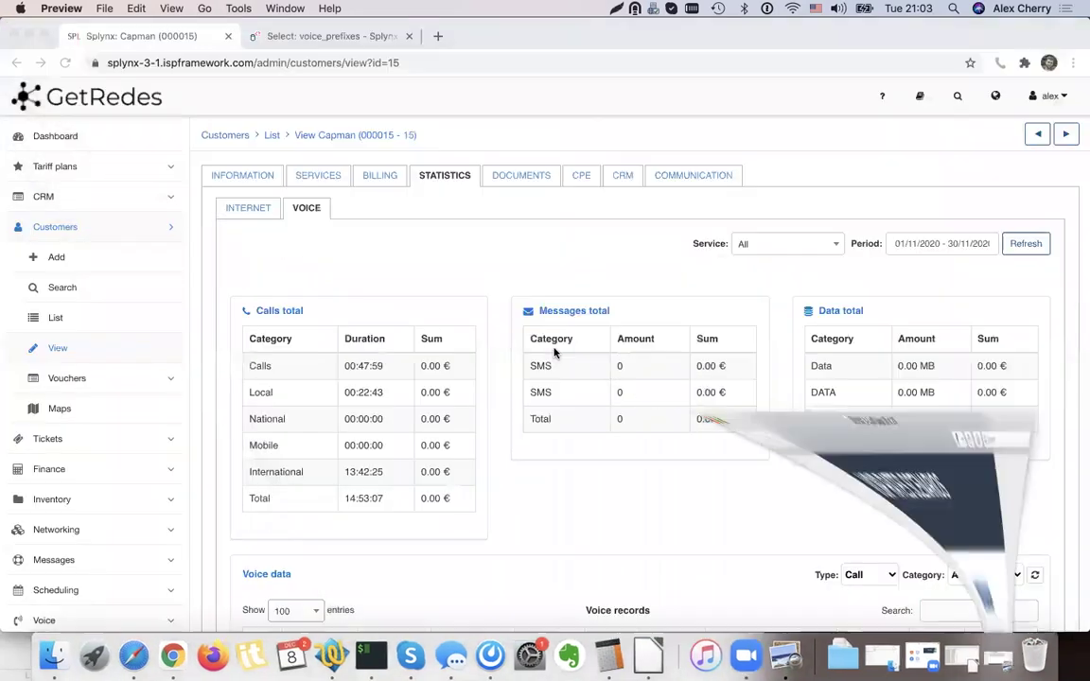
click(377, 177)
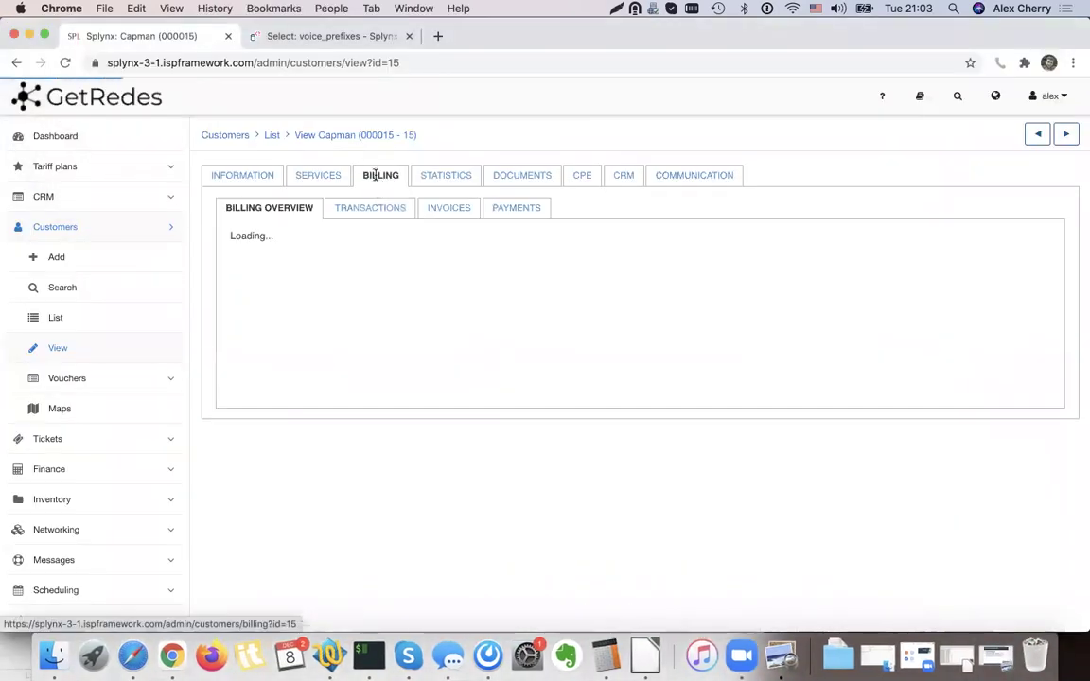
click(868, 253)
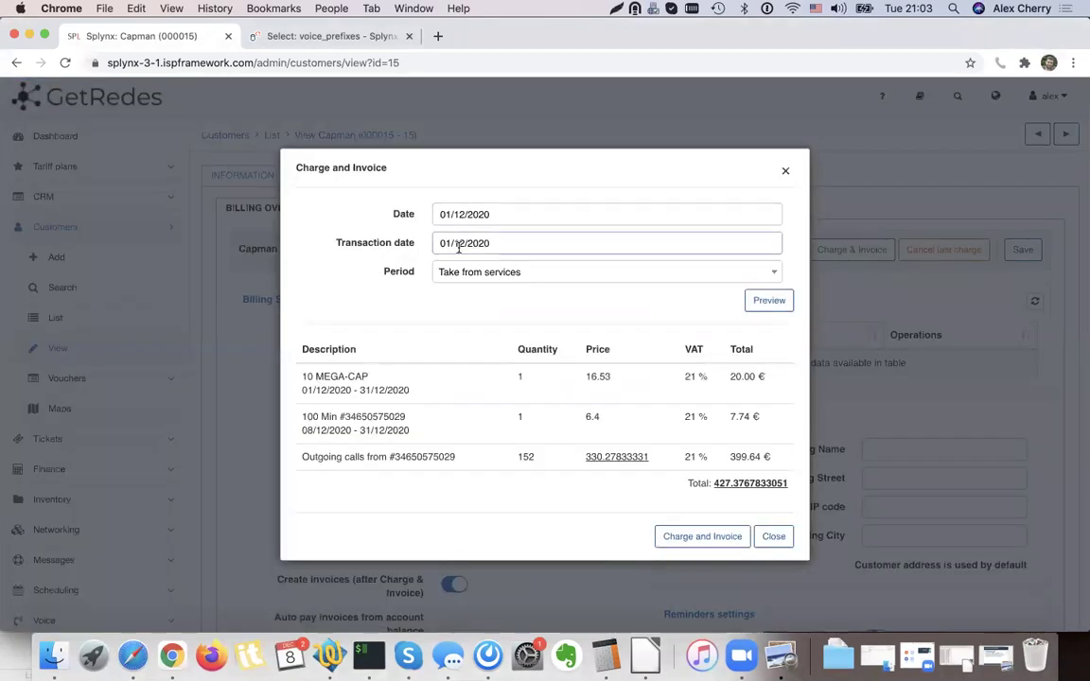
click(464, 243)
click(479, 351)
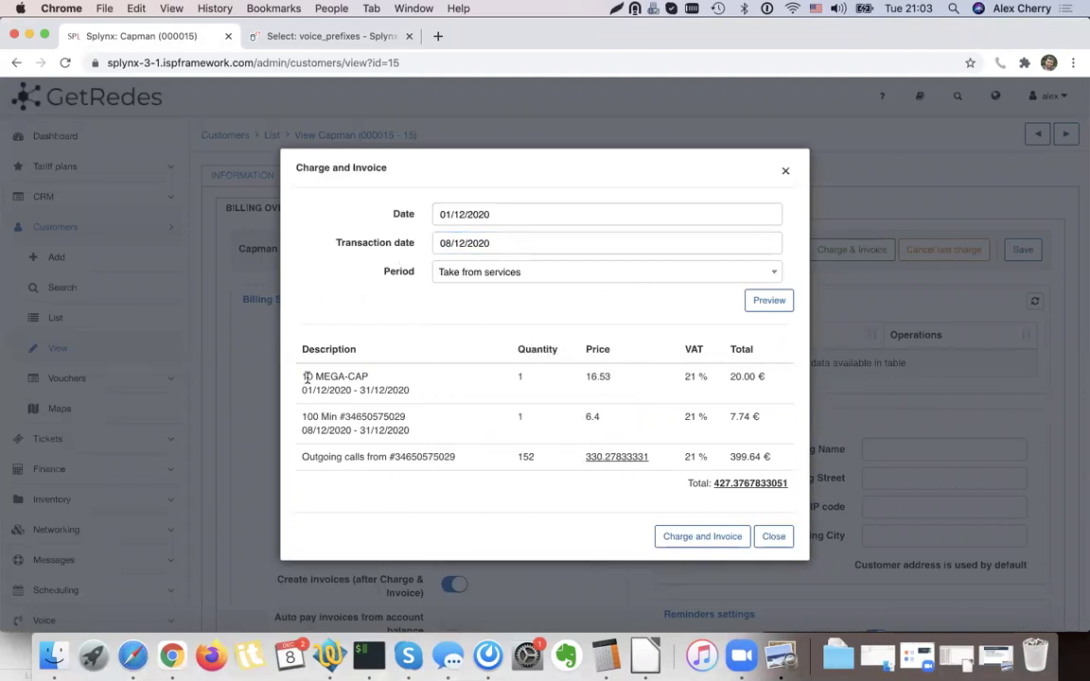
Review the 10 MEGA-CAP, 100 Min and 152 outgoing calls (399.64 €) lines, then invoice.
drag(372, 378, 753, 403)
drag(770, 444, 426, 384)
click(298, 405)
click(425, 385)
drag(304, 453, 436, 460)
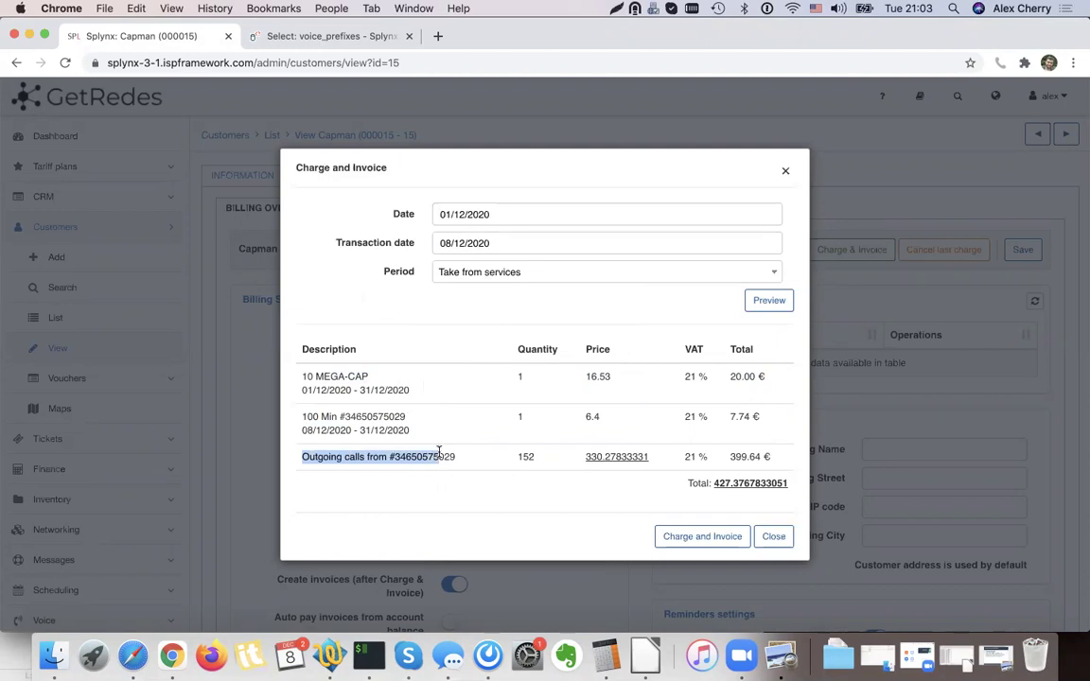
click(748, 451)
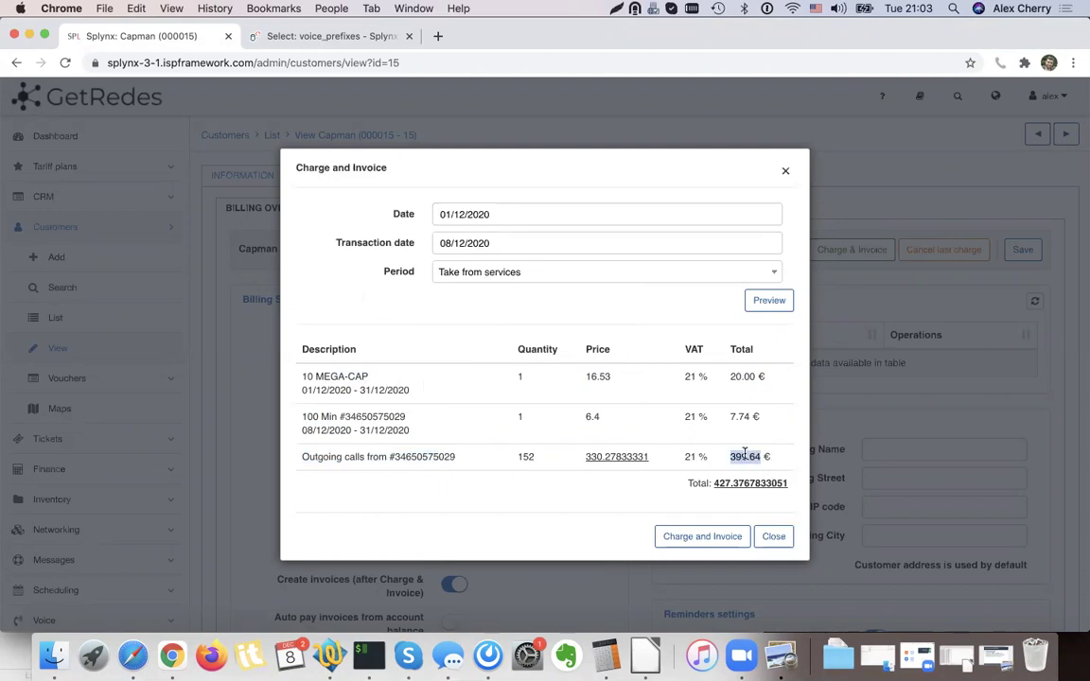
click(702, 538)
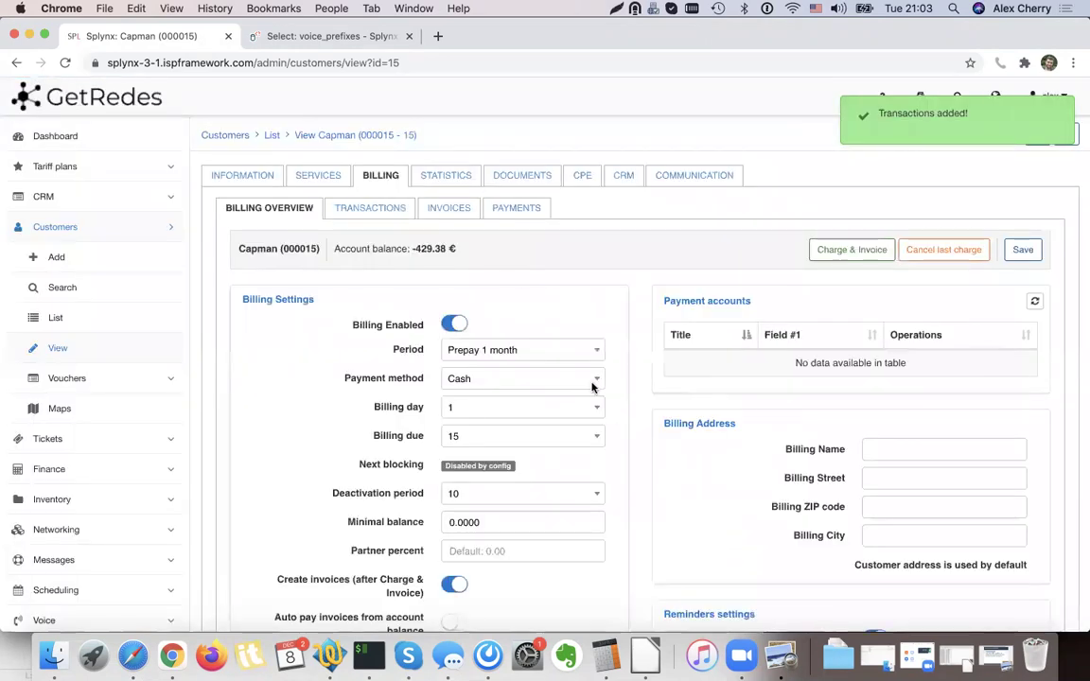
Reload the customer's voice statistics for Last Month.
click(459, 178)
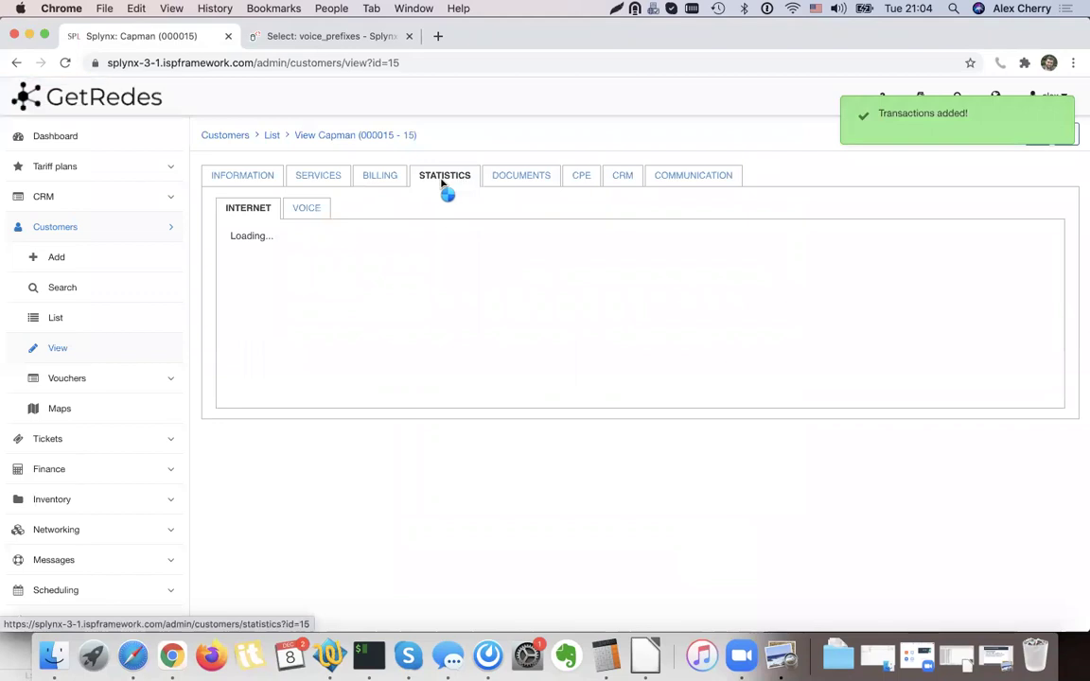
click(307, 208)
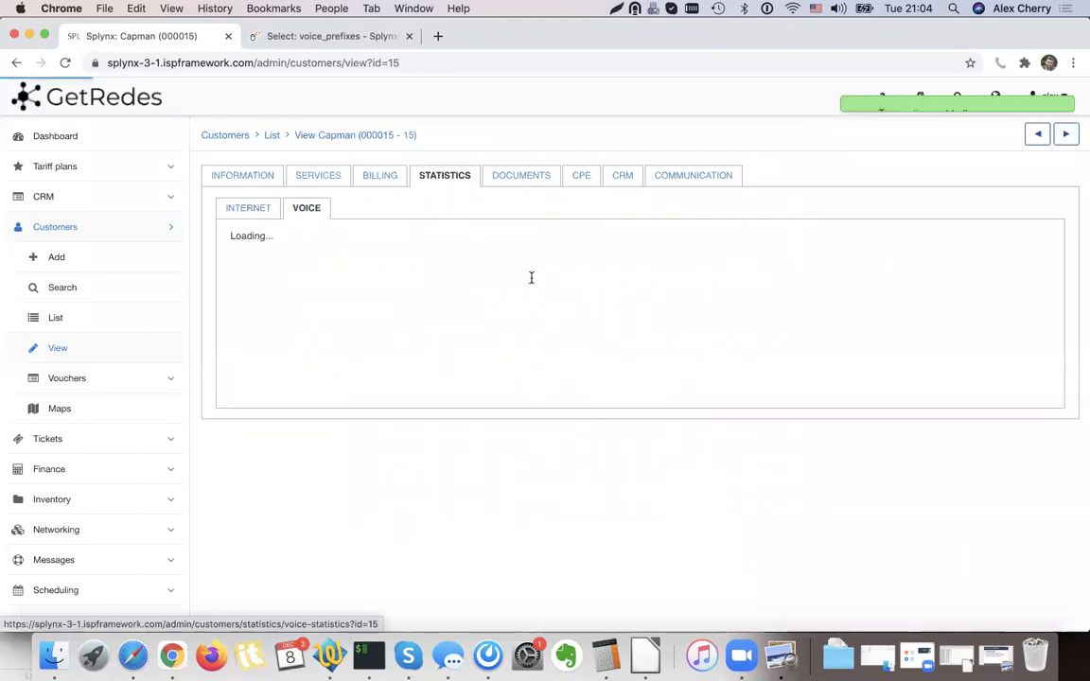
click(932, 243)
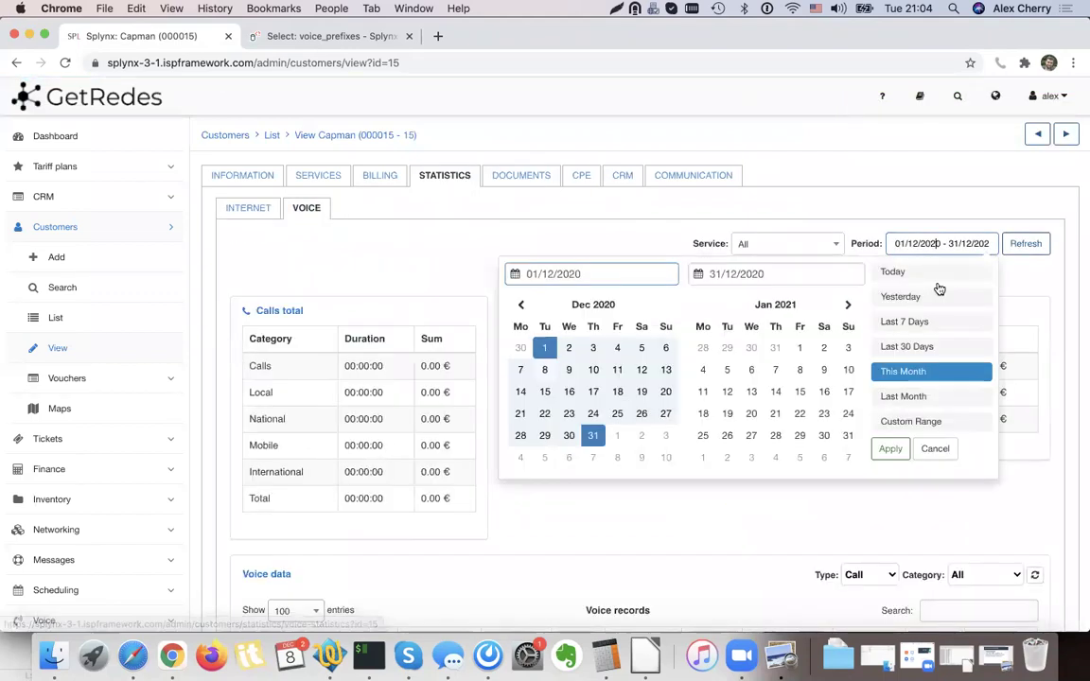
click(910, 395)
click(1037, 244)
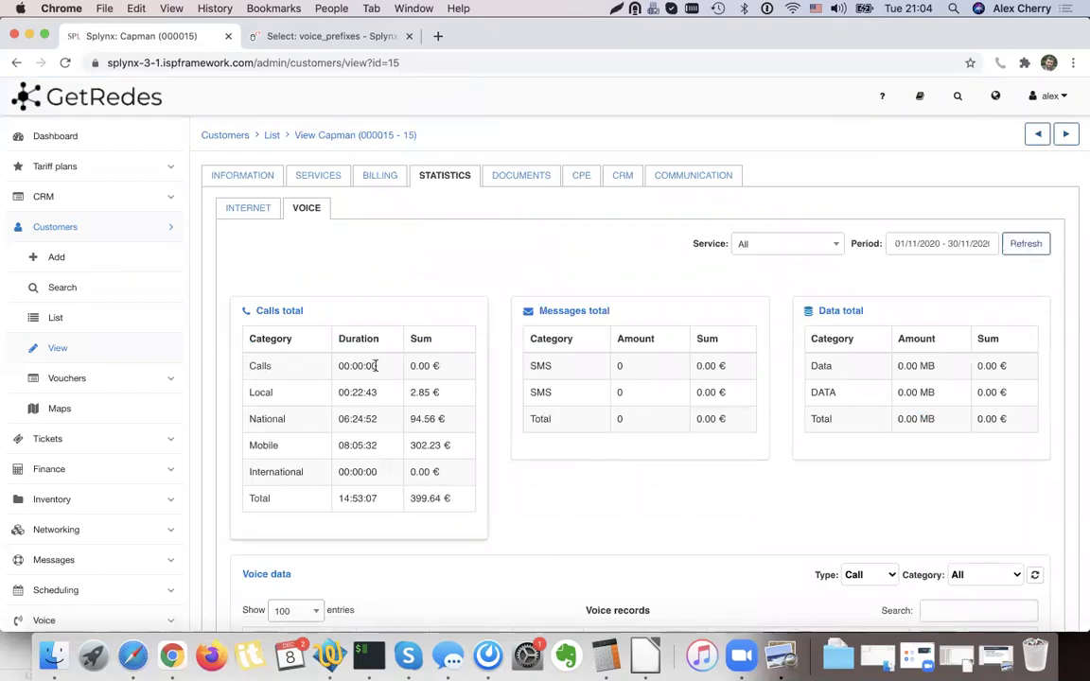
Check the priced totals (Local 2.85 €, National 94.56 €, Mobile 302.23 €) and voice records.
drag(454, 407, 307, 401)
click(265, 423)
click(386, 454)
scroll(637, 460, down, 5)
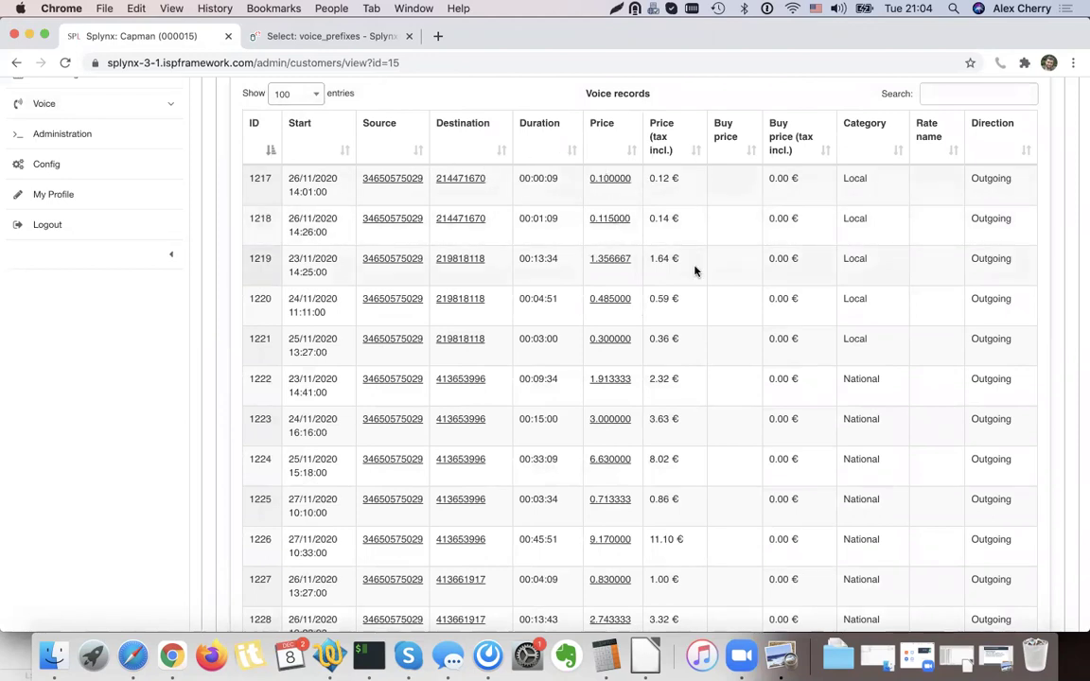
scroll(696, 272, down, 5)
scroll(696, 273, up, 4)
scroll(696, 272, up, 3)
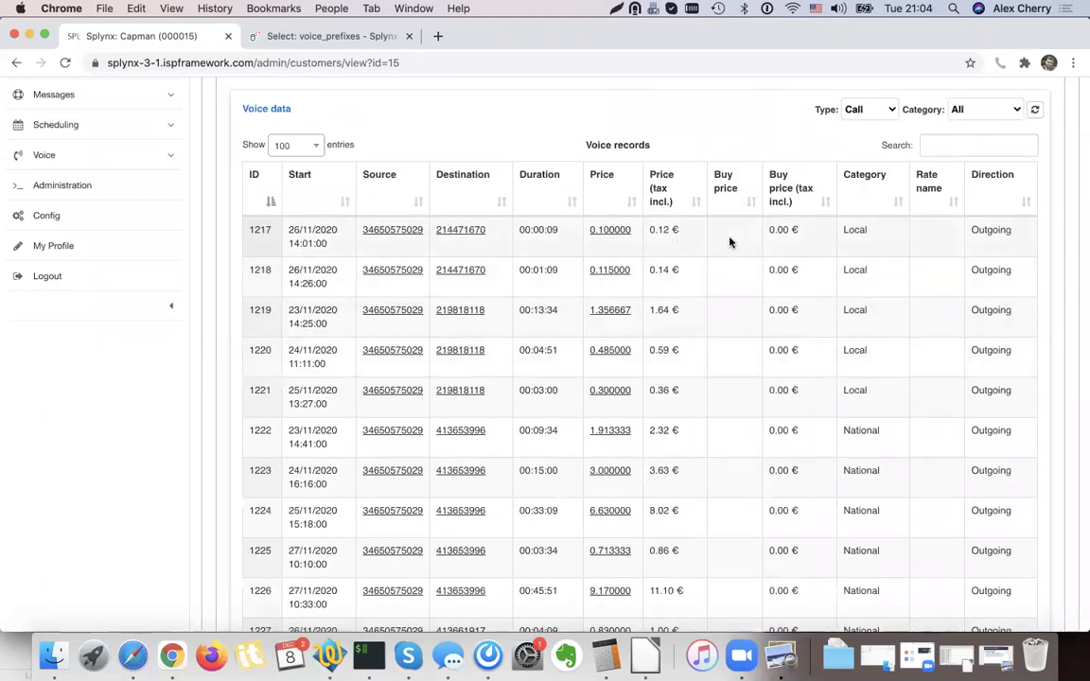
scroll(730, 242, up, 5)
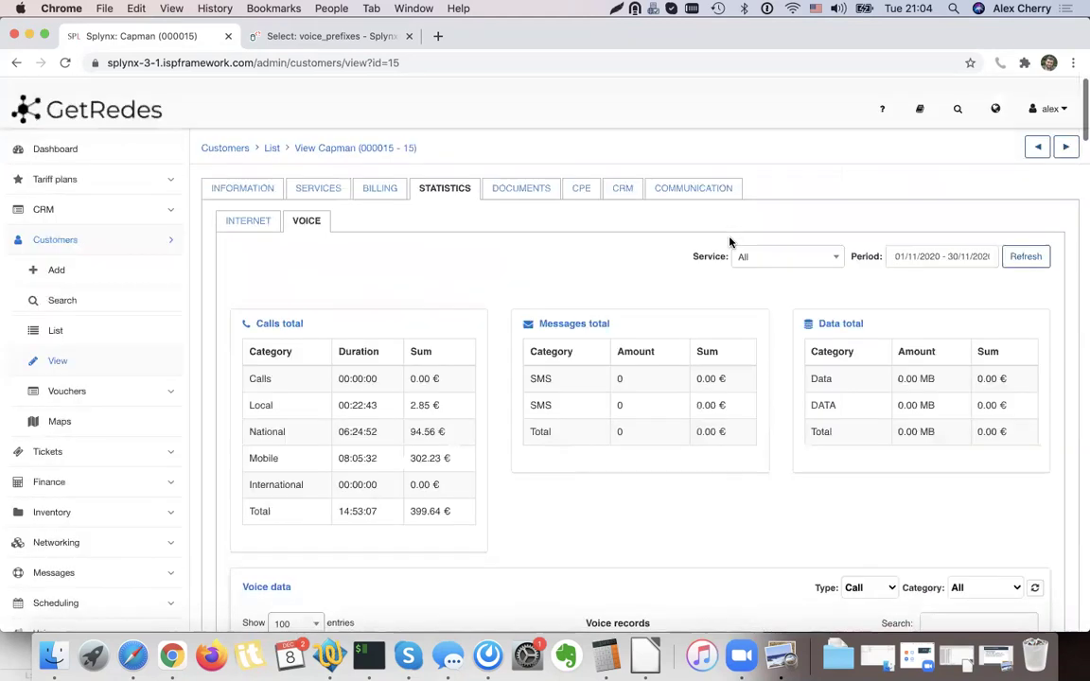
scroll(729, 242, down, 5)
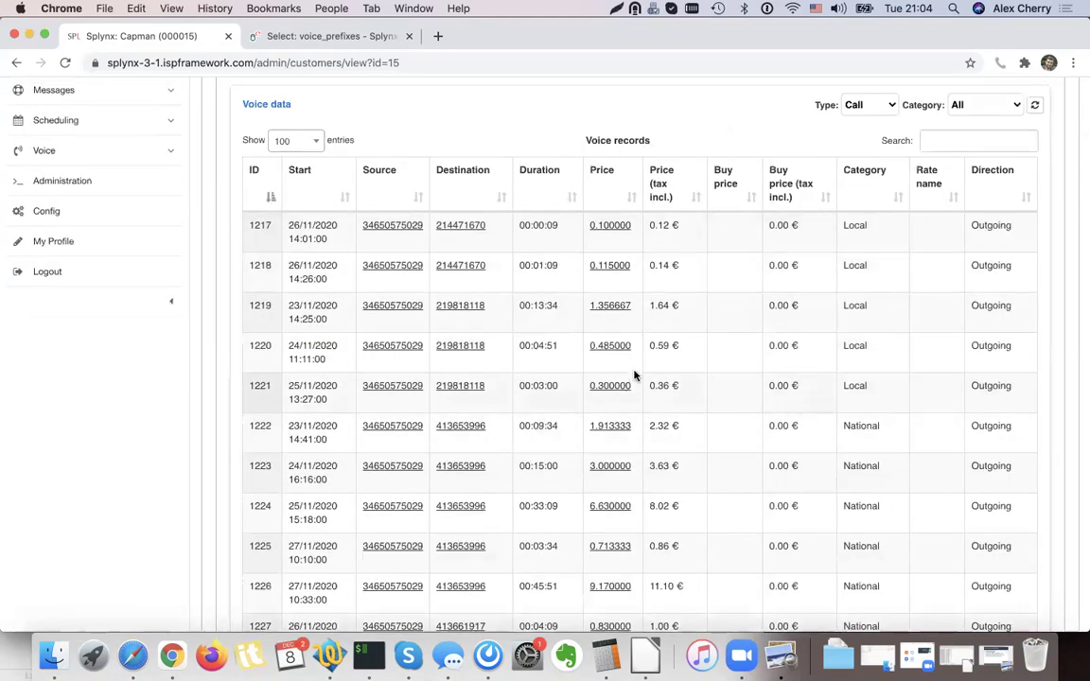
scroll(634, 375, up, 5)
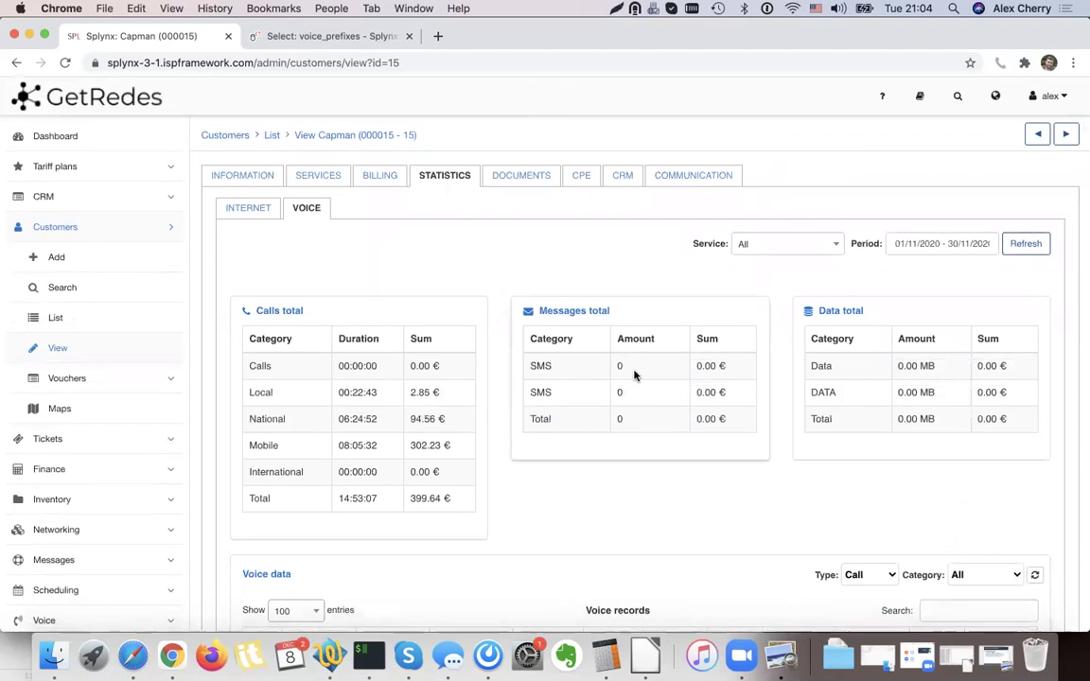
Delete invoice 37 together with its transactions.
click(382, 182)
click(451, 210)
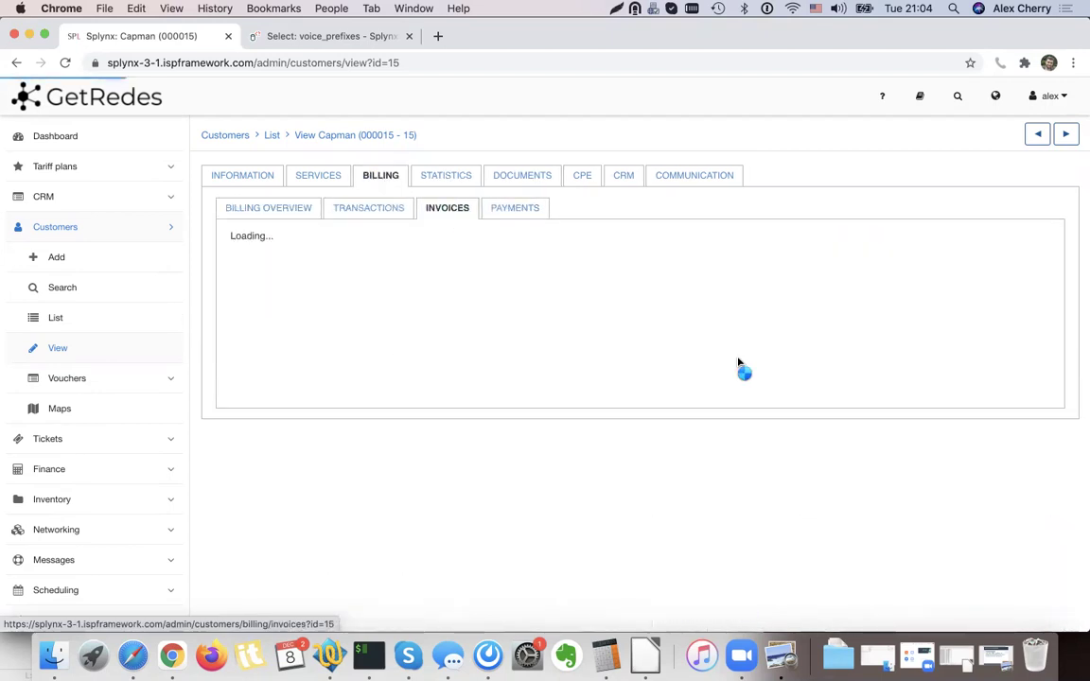
click(965, 390)
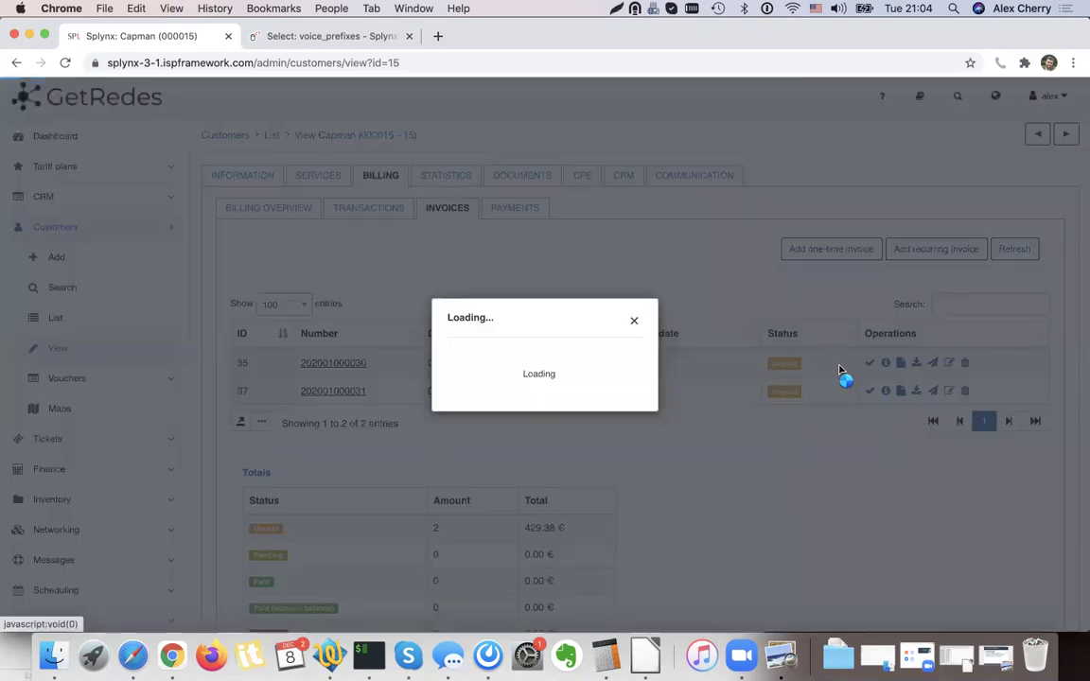
click(502, 351)
click(537, 413)
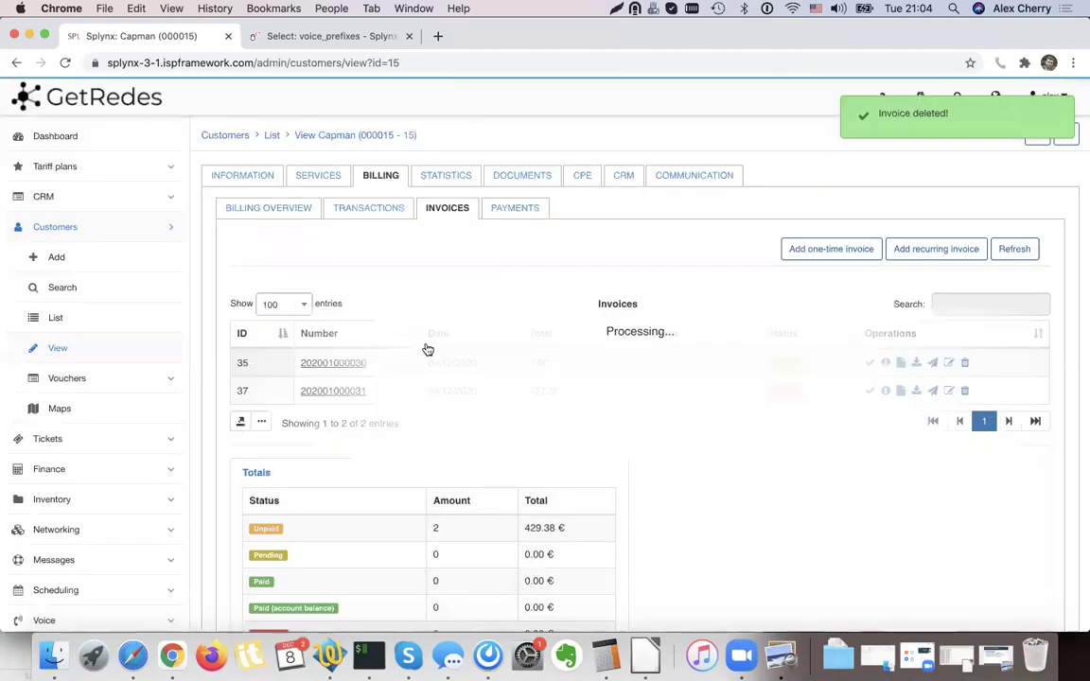
scroll(110, 389, down, 2)
scroll(109, 389, down, 1)
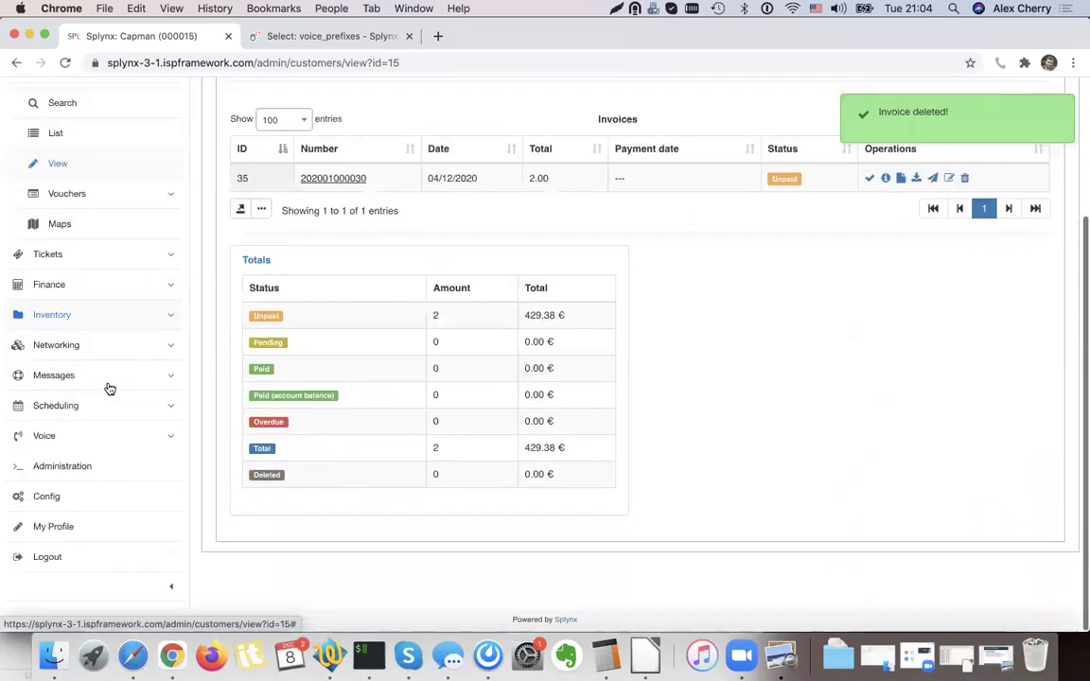
Delete the CDR.CSV import and its imported call data from the CDR history.
click(58, 441)
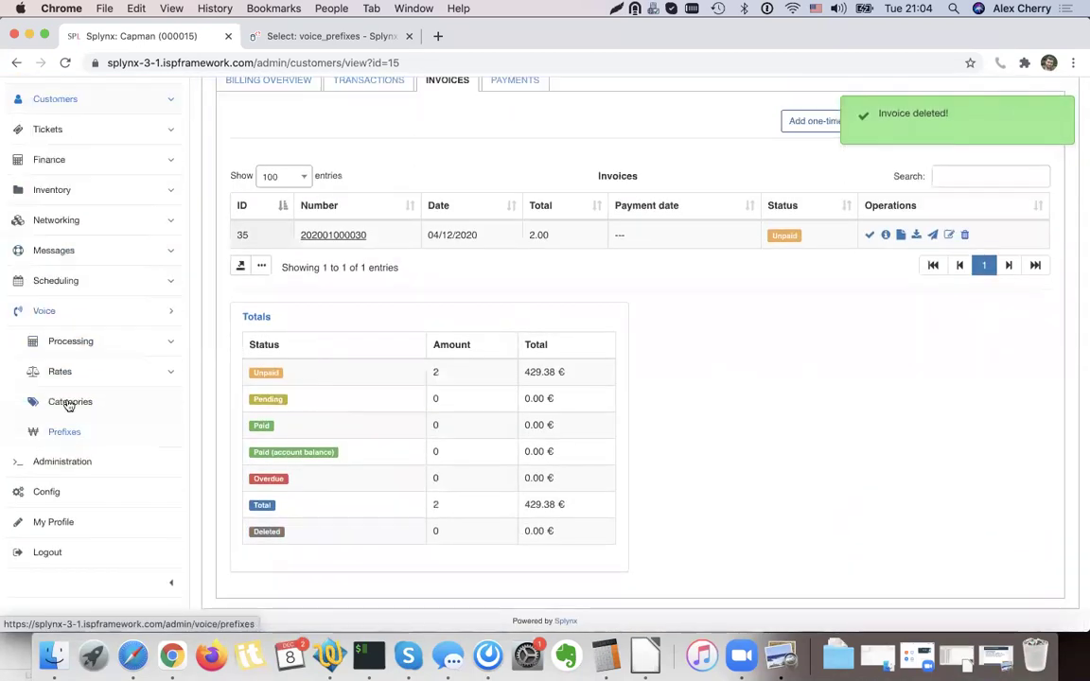
click(83, 341)
click(89, 382)
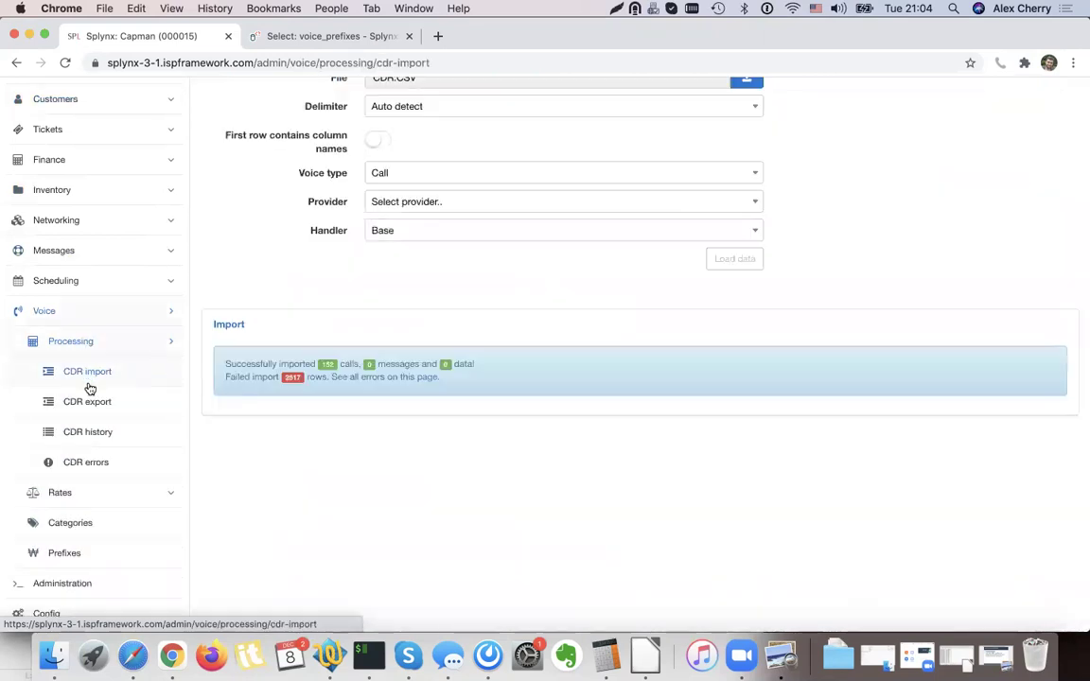
click(99, 432)
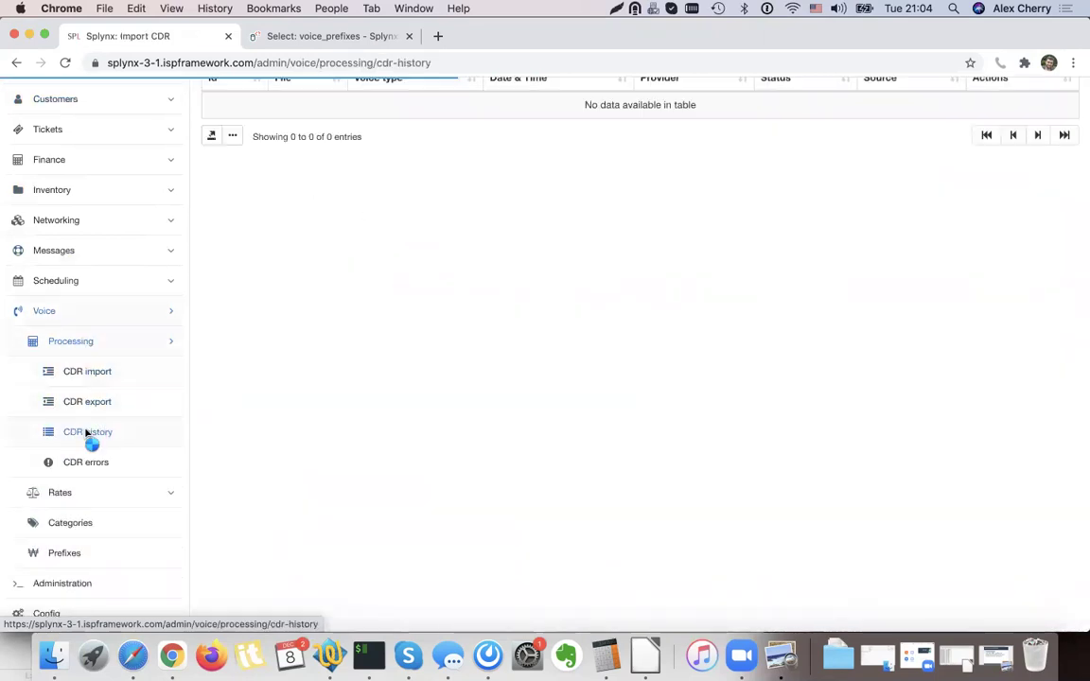
scroll(401, 372, up, 3)
drag(472, 213, 587, 220)
click(588, 219)
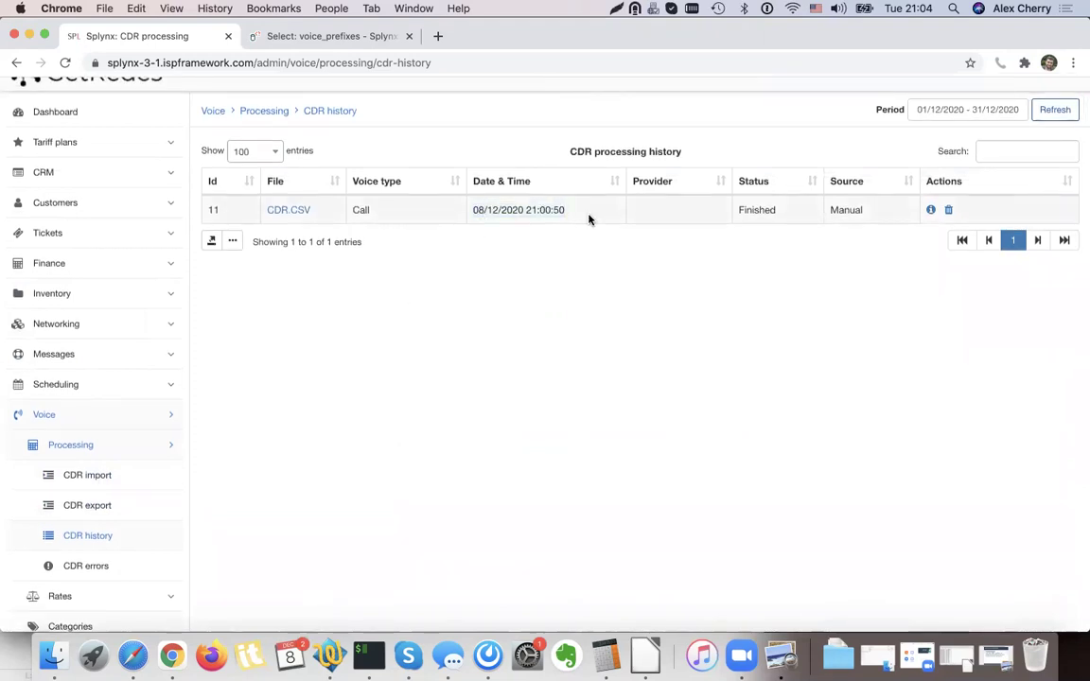
click(947, 210)
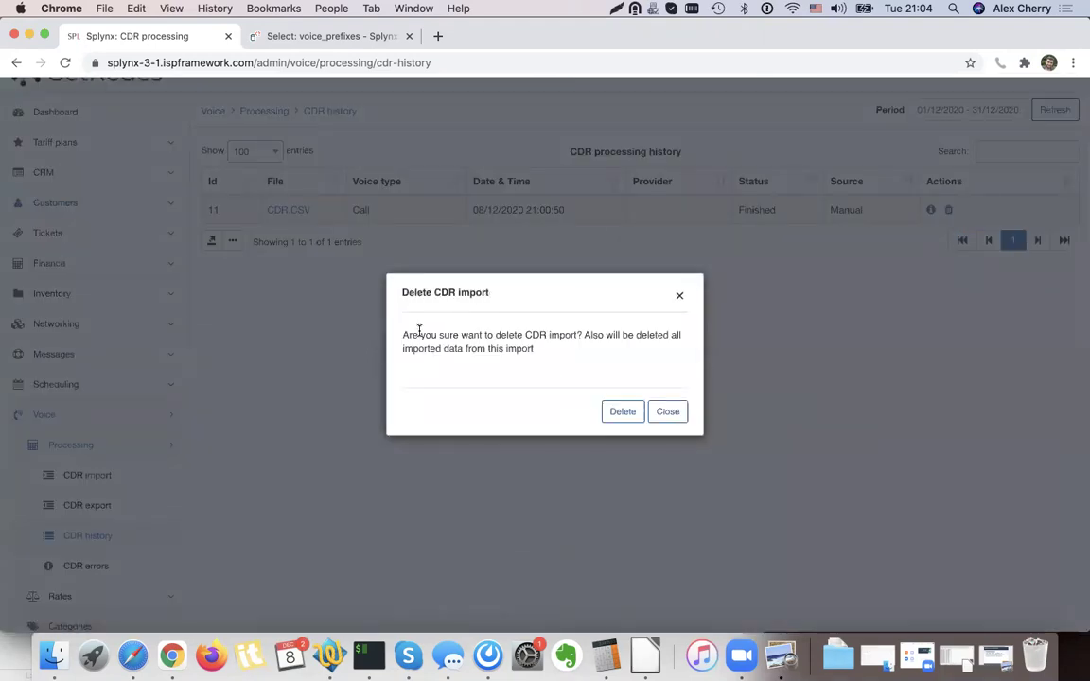
drag(584, 335, 632, 357)
click(581, 350)
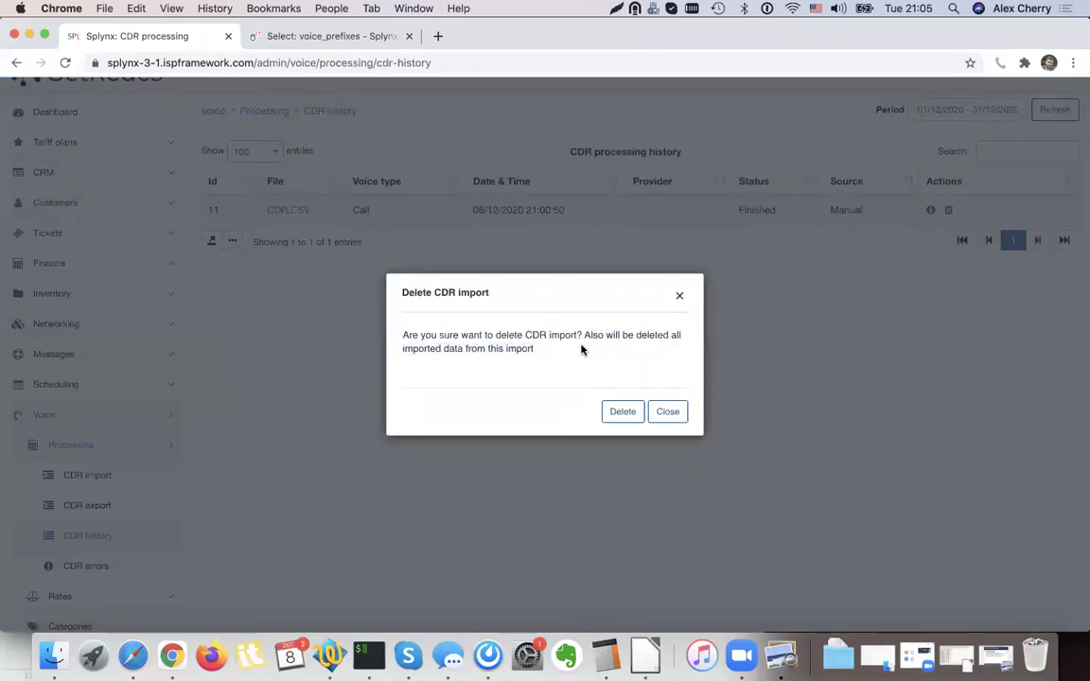
click(621, 412)
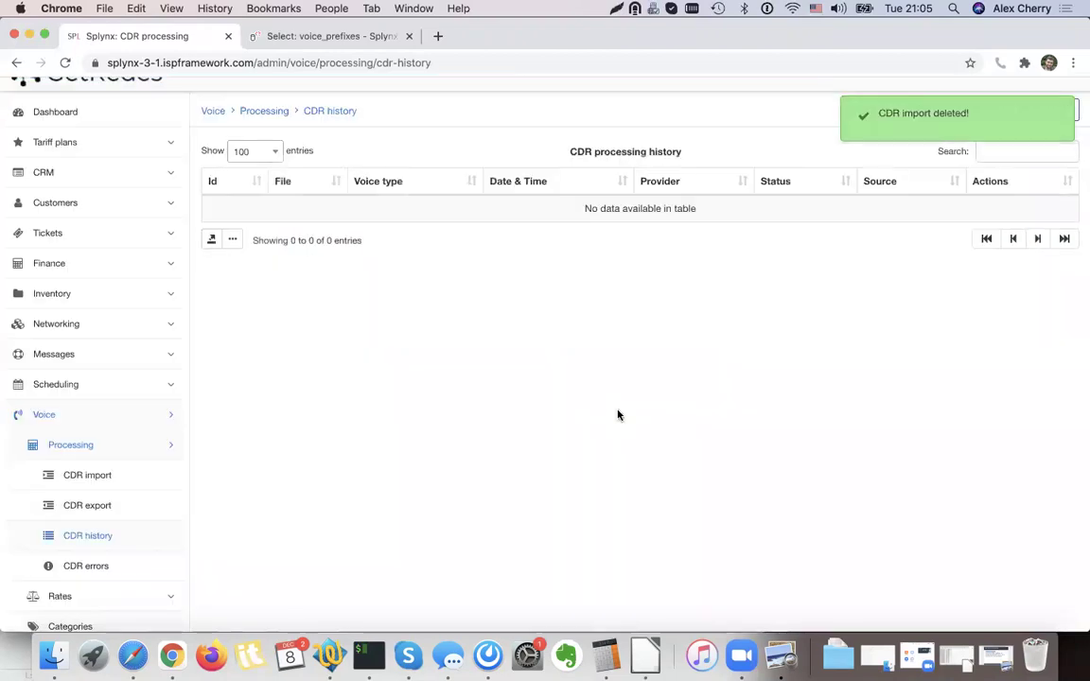
scroll(548, 370, up, 1)
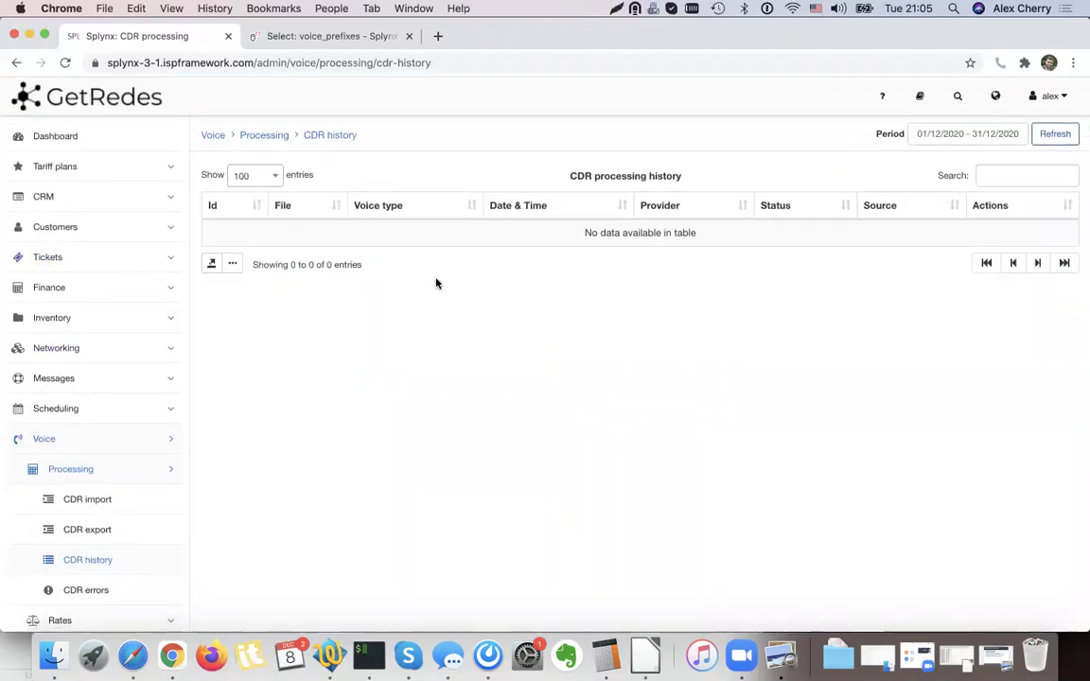
Confirm the customer's Last Month voice totals now read 0.00 €.
click(92, 230)
click(83, 350)
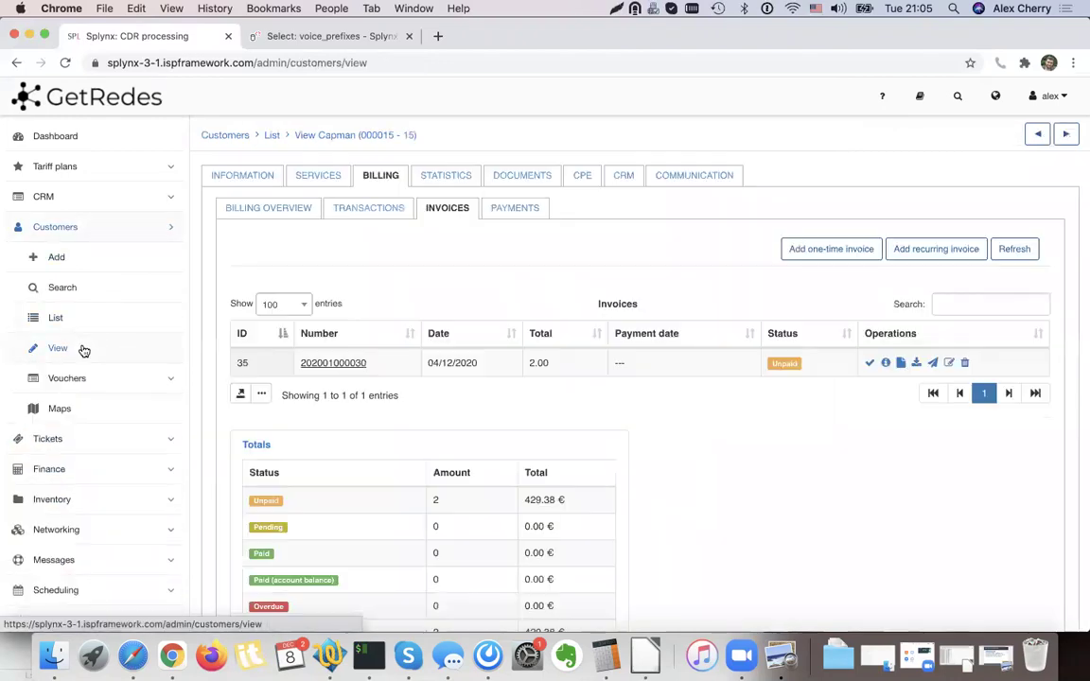
click(449, 180)
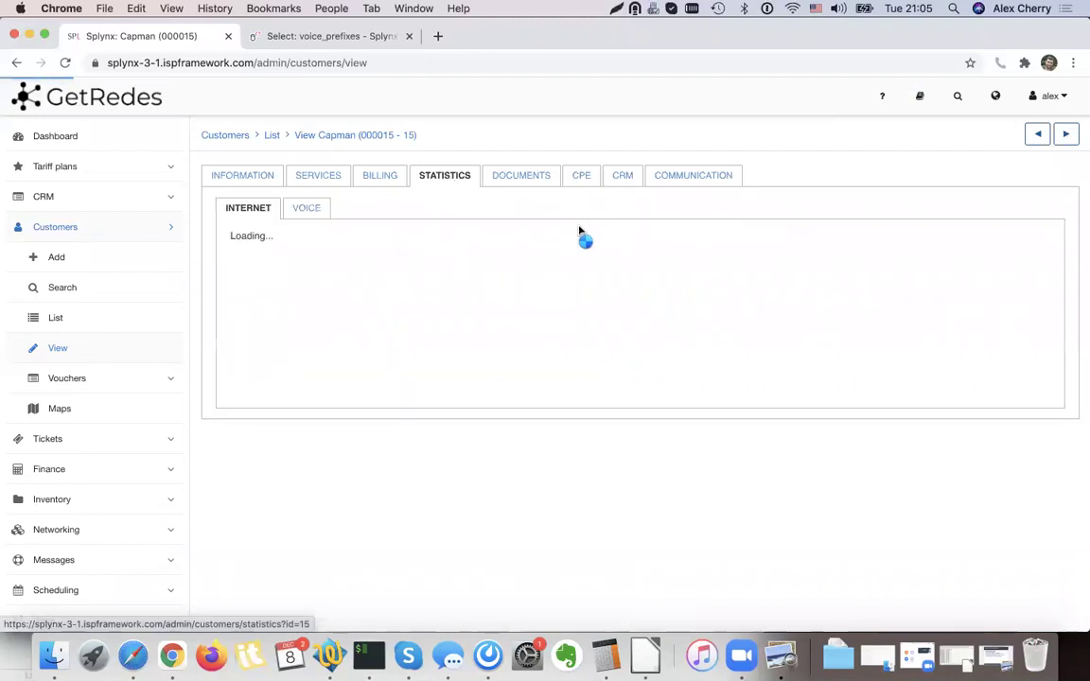
click(310, 212)
click(941, 244)
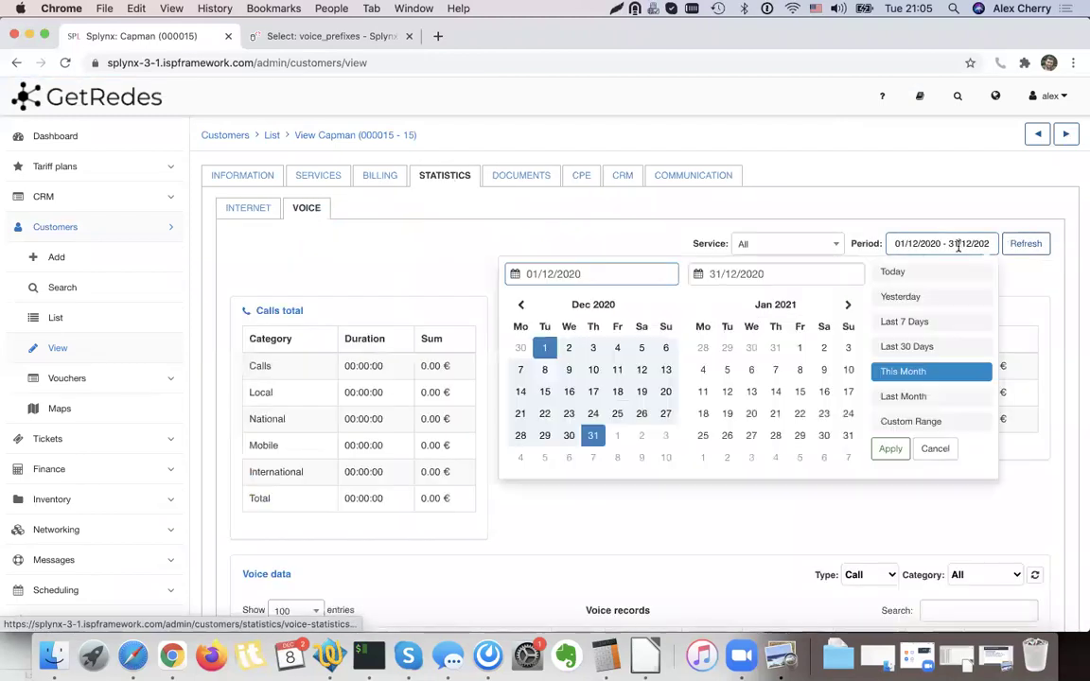
click(919, 396)
click(1026, 244)
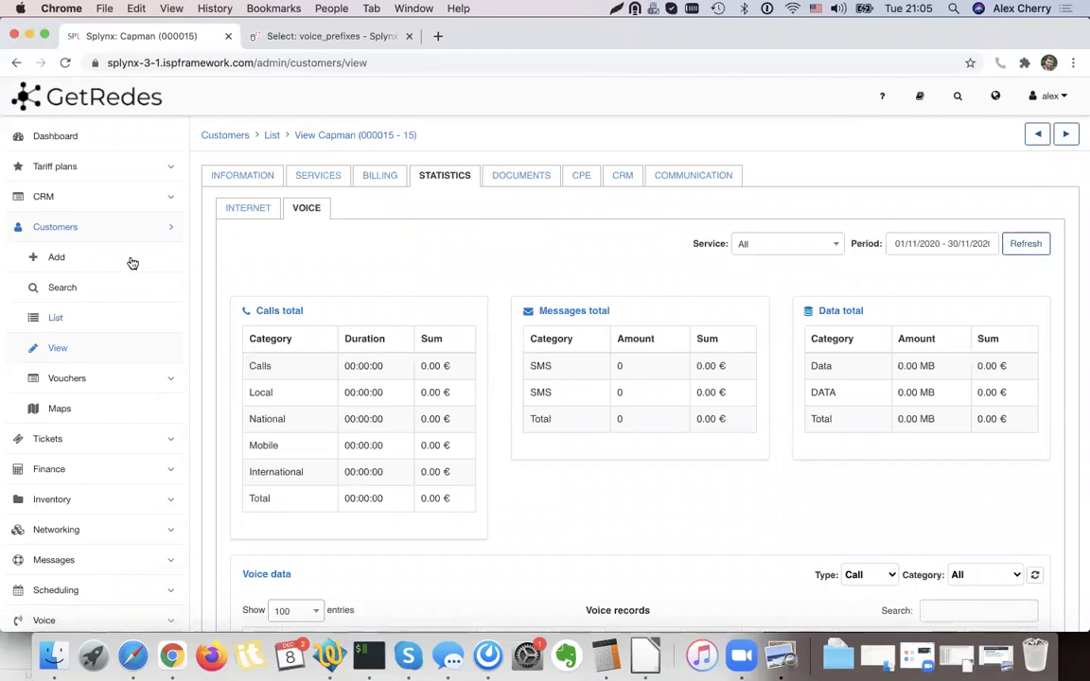
Go to Voice > Processing > CDR import.
click(109, 224)
click(73, 440)
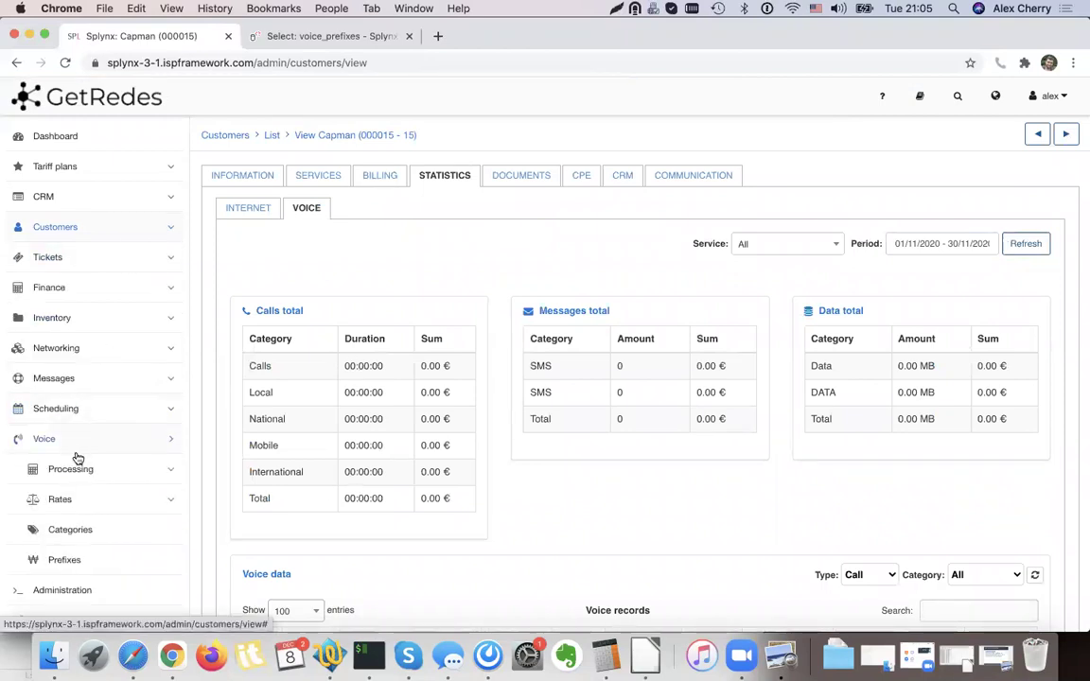
click(76, 471)
click(81, 499)
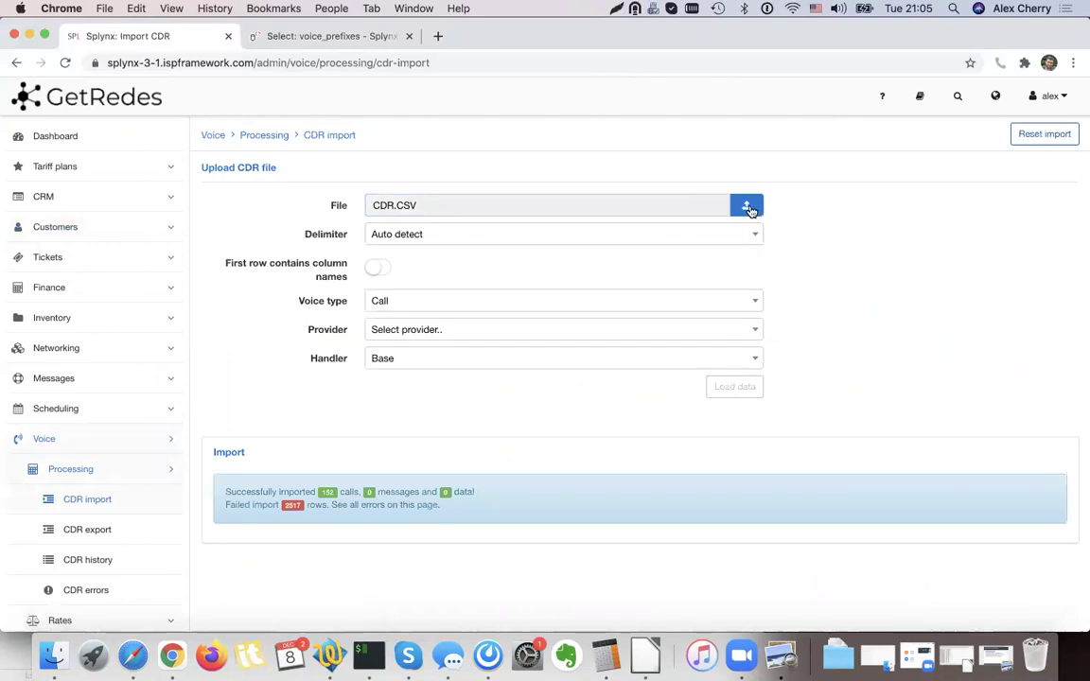
Reset the import and reload CDR.CSV without column names, previewing 50 of 2669 rows.
click(1036, 134)
click(613, 406)
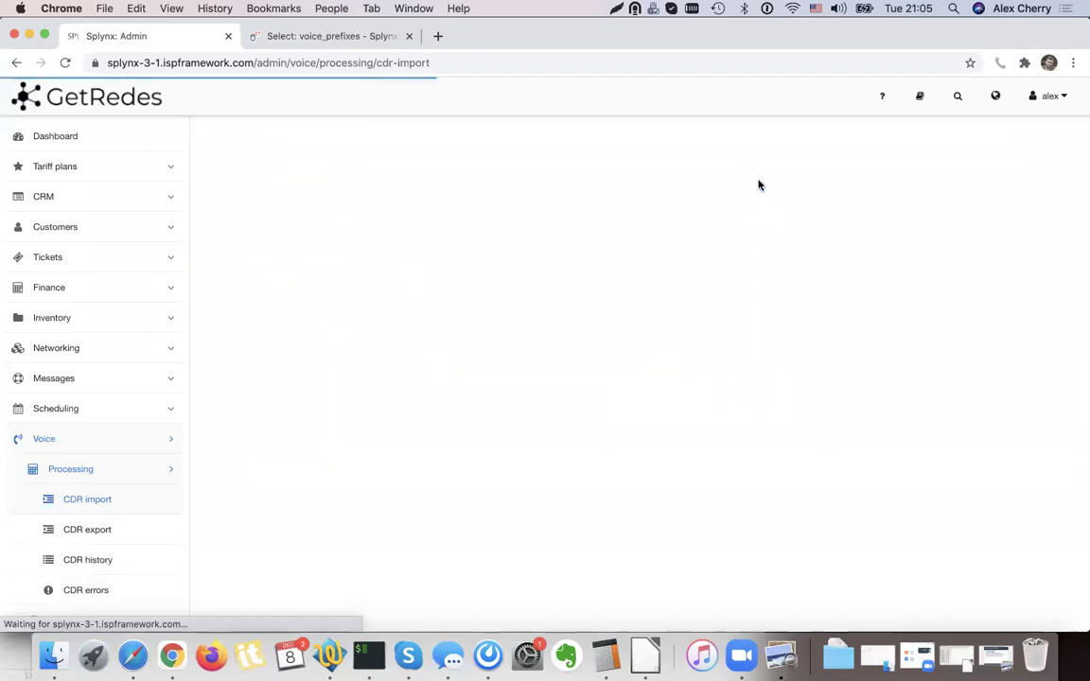
click(465, 205)
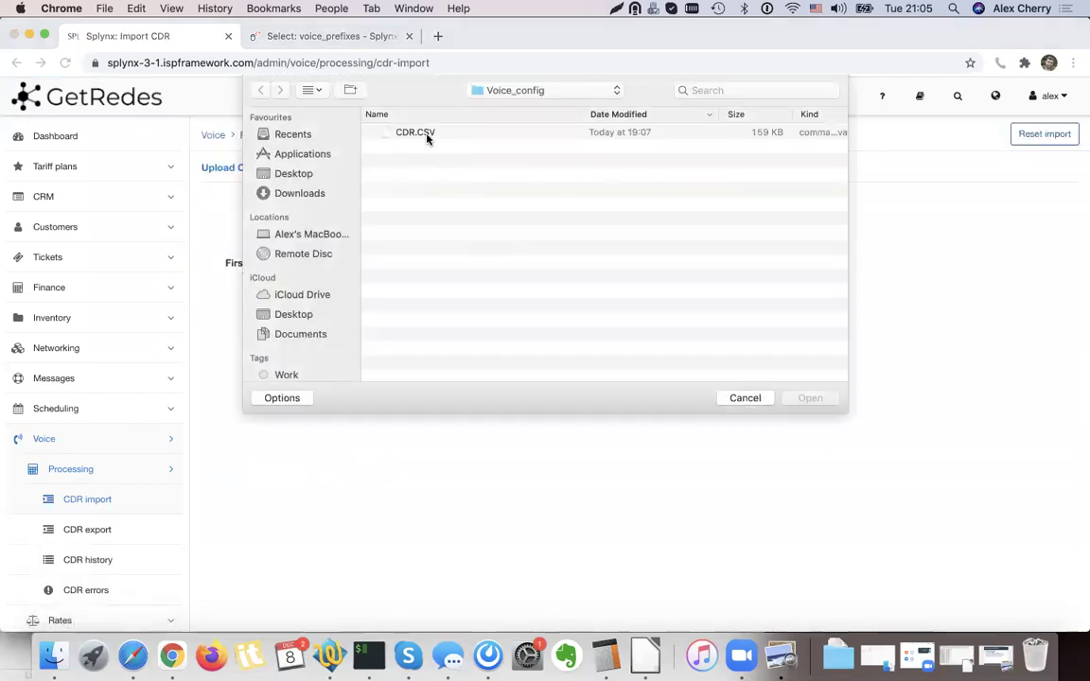
double_click(427, 136)
click(382, 271)
click(720, 386)
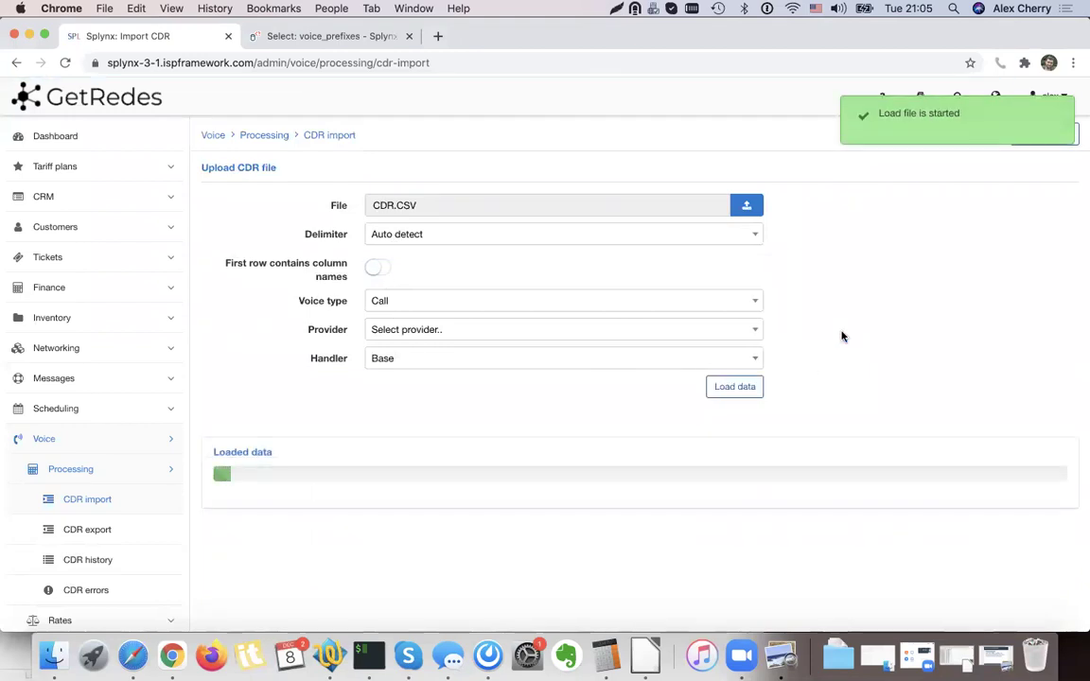
scroll(842, 336, down, 5)
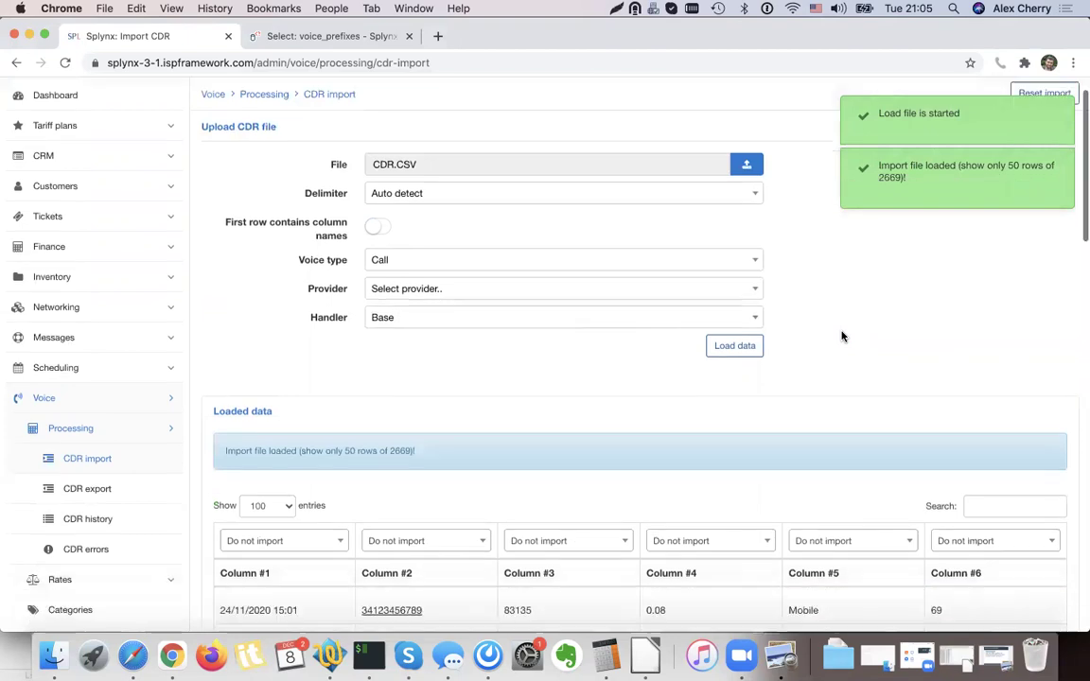
Map Columns #1–#3 to Date & Time, Source and Destination.
click(318, 331)
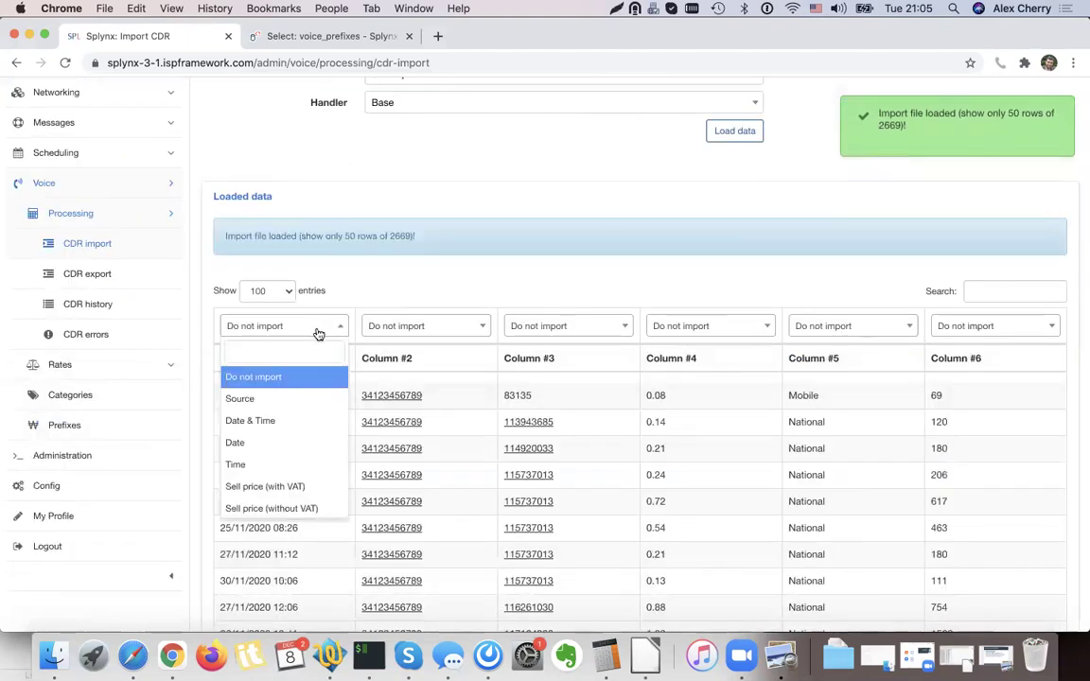
text(s)
key(BackSpace)
text(date)
key(Return)
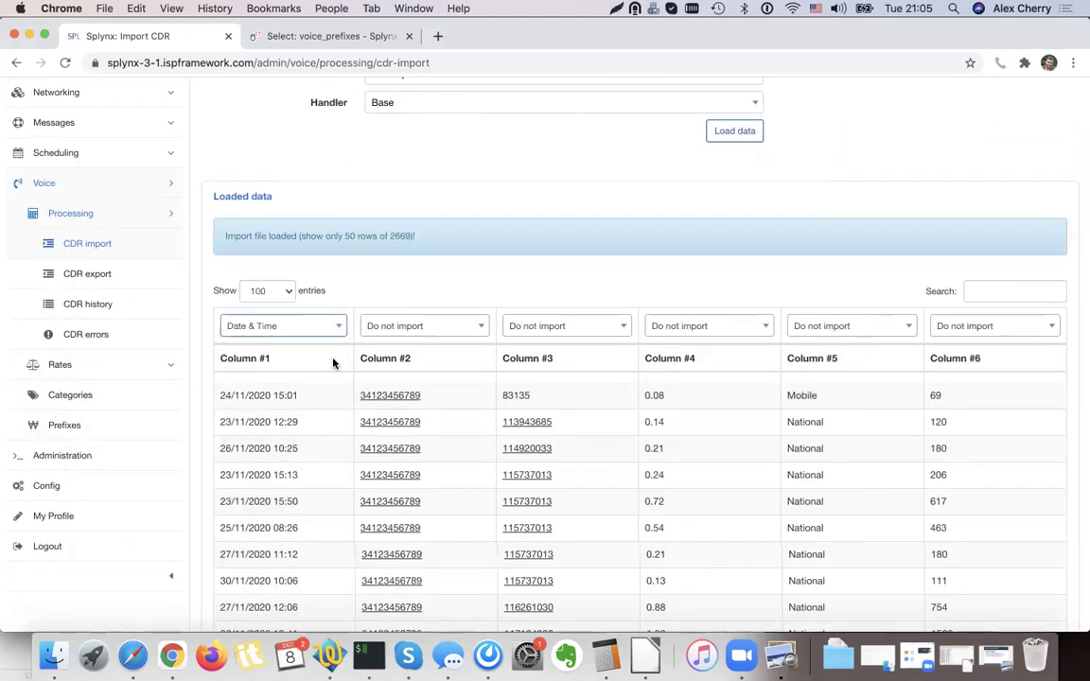
click(407, 327)
text(Soure)
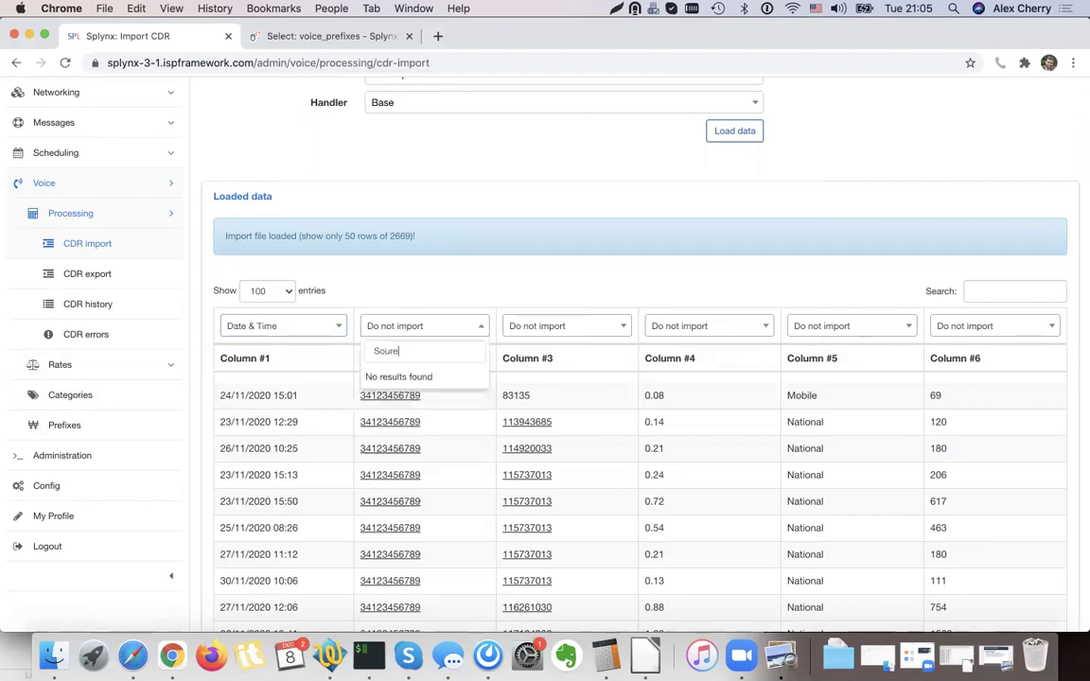
key(BackSpace)
click(404, 378)
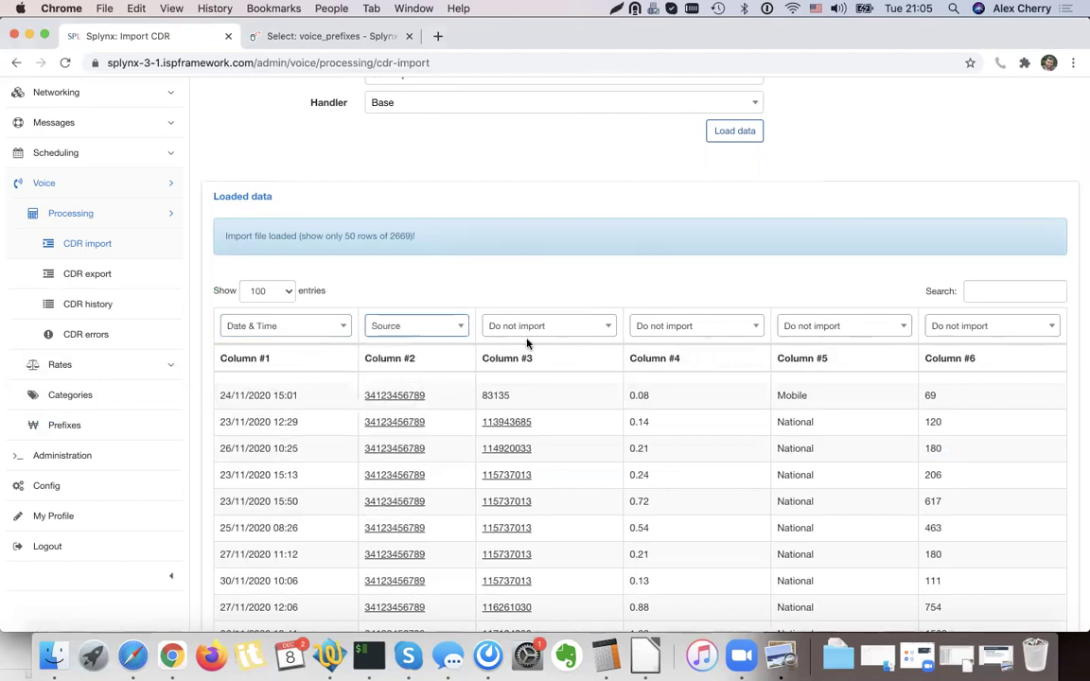
click(528, 327)
text(Destination)
click(512, 377)
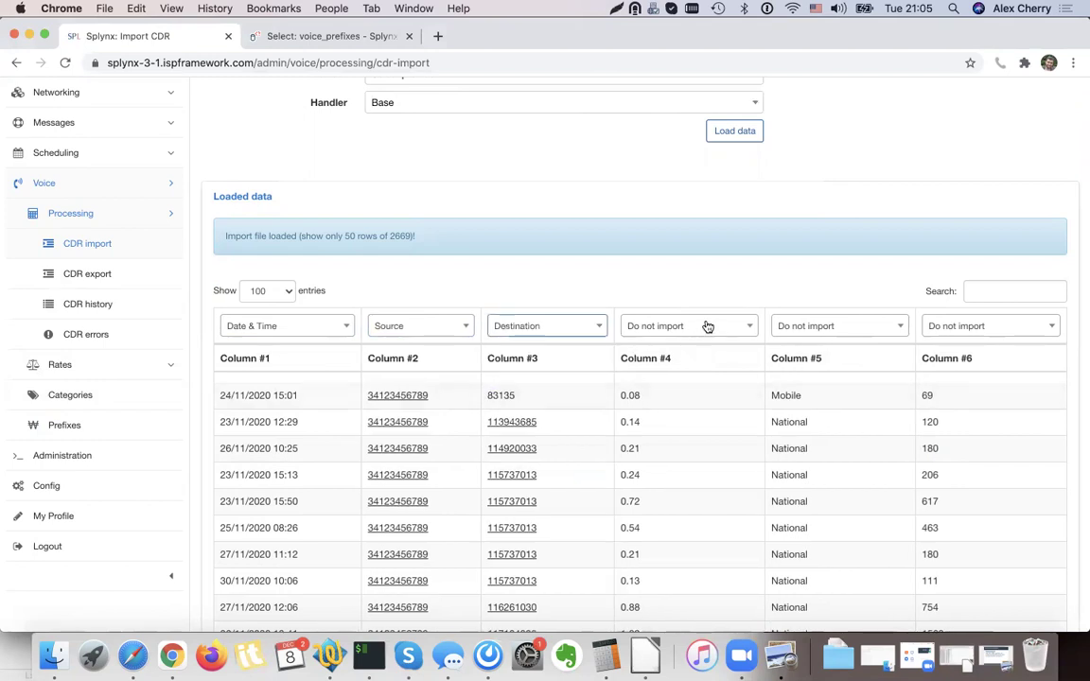
Map Column #4 to Buy price (without VAT) and Column #6 to Duration, then preview.
click(695, 328)
text(Bu)
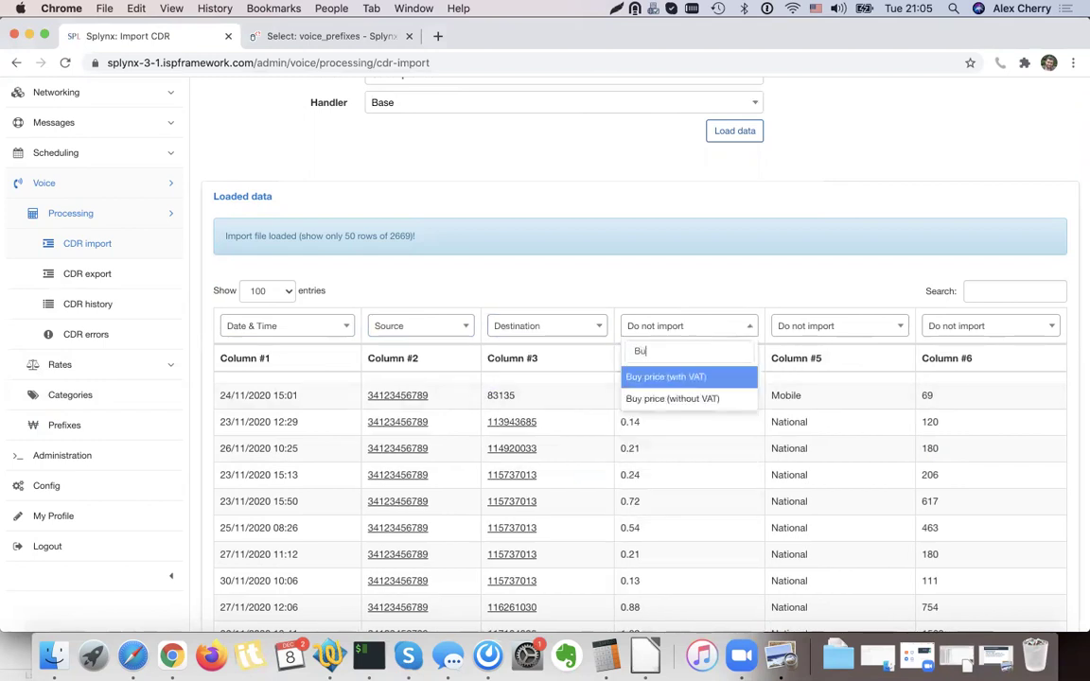
click(687, 399)
scroll(815, 284, down, 2)
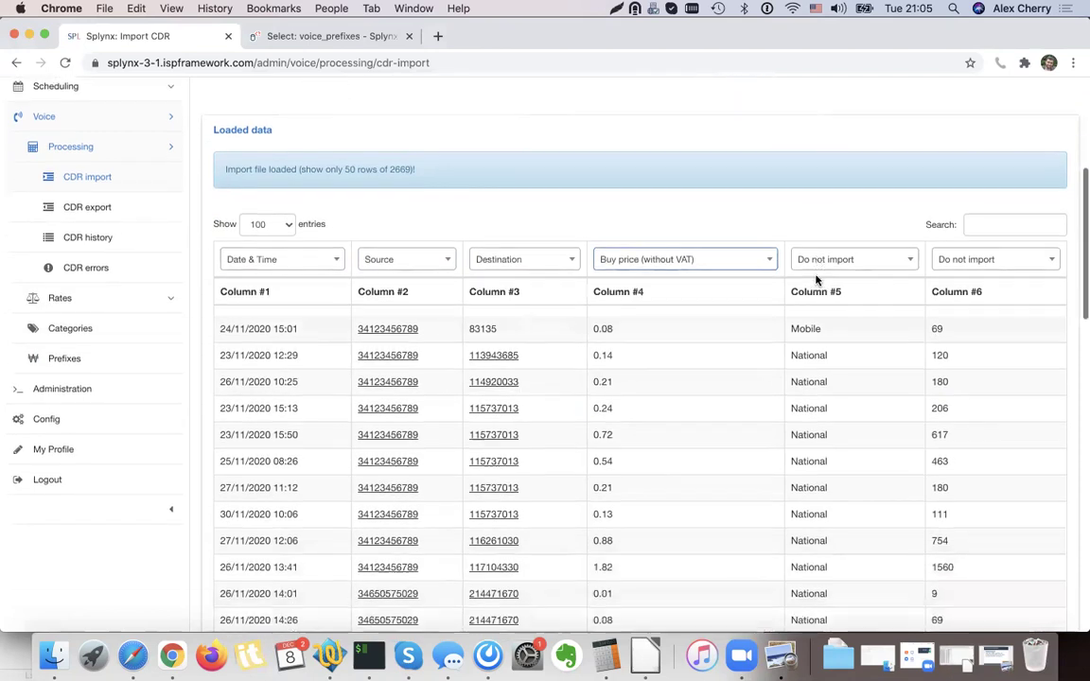
click(992, 265)
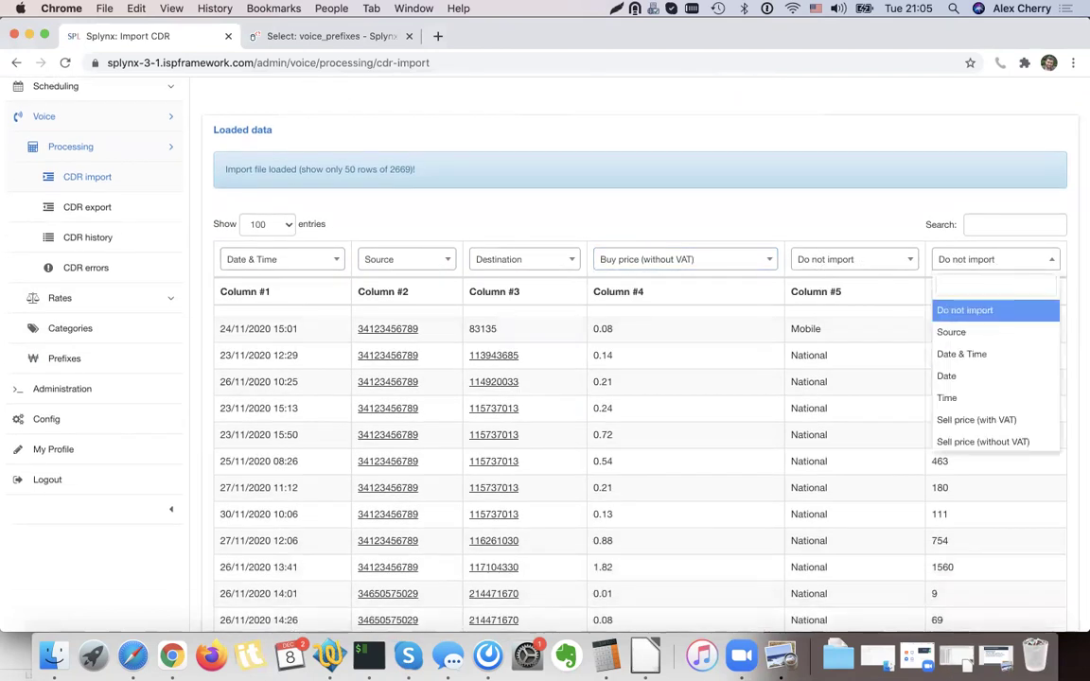
text(Dura)
click(965, 312)
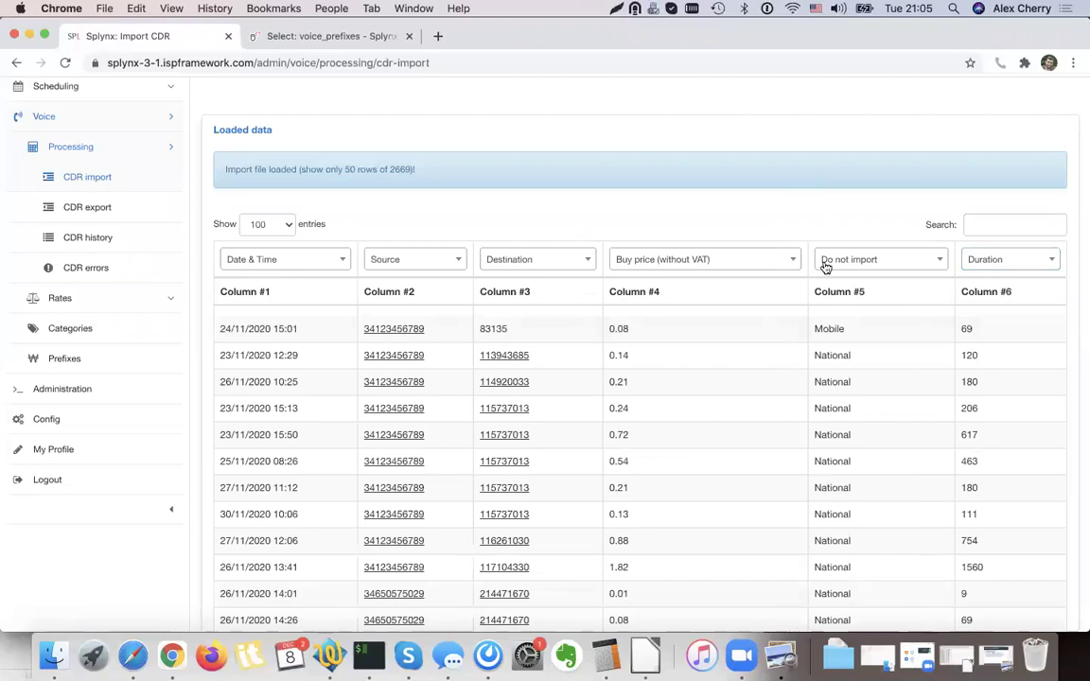
scroll(821, 265, down, 15)
click(1043, 574)
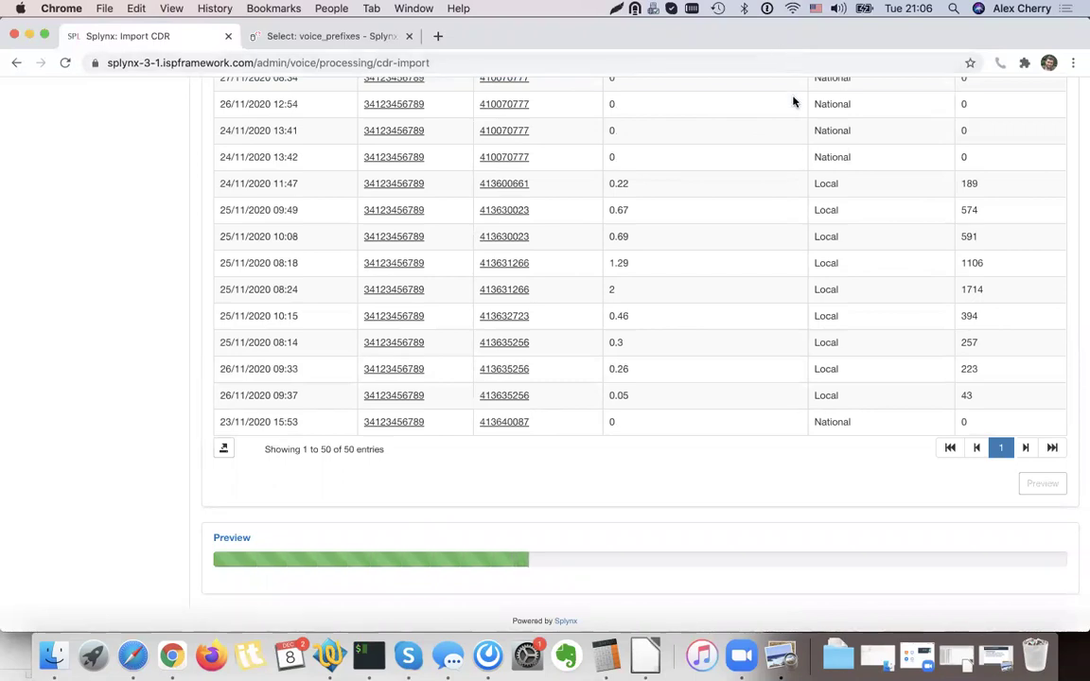
Review the NOT FOUND preview rows and import, saving 152 calls with 2517 failures.
scroll(763, 267, down, 5)
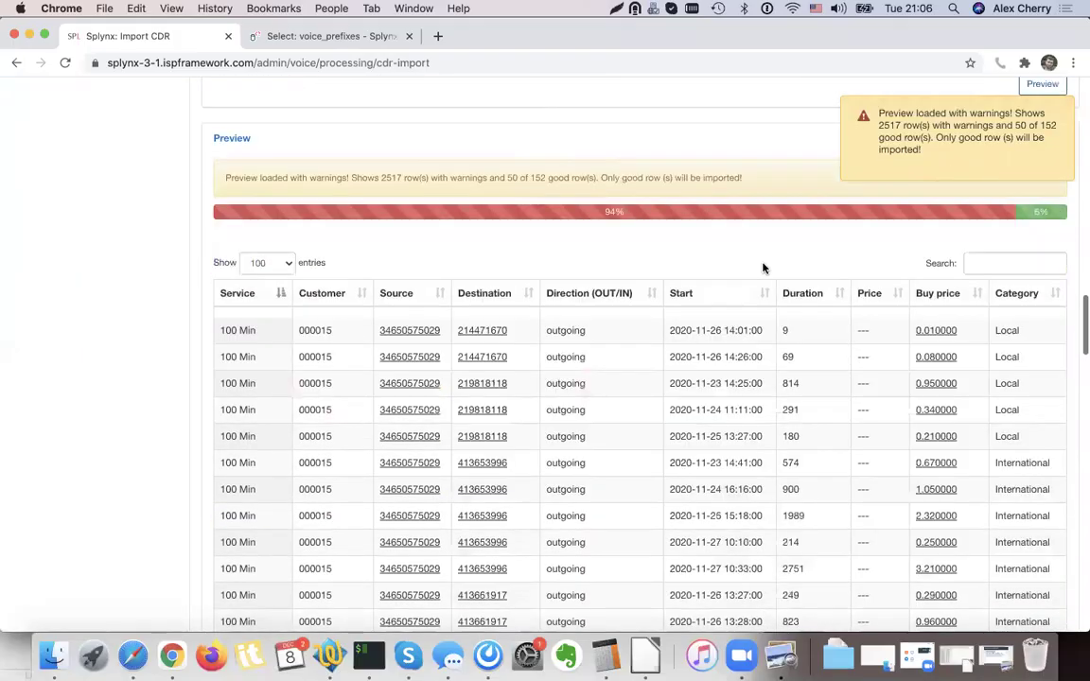
scroll(763, 268, down, 2)
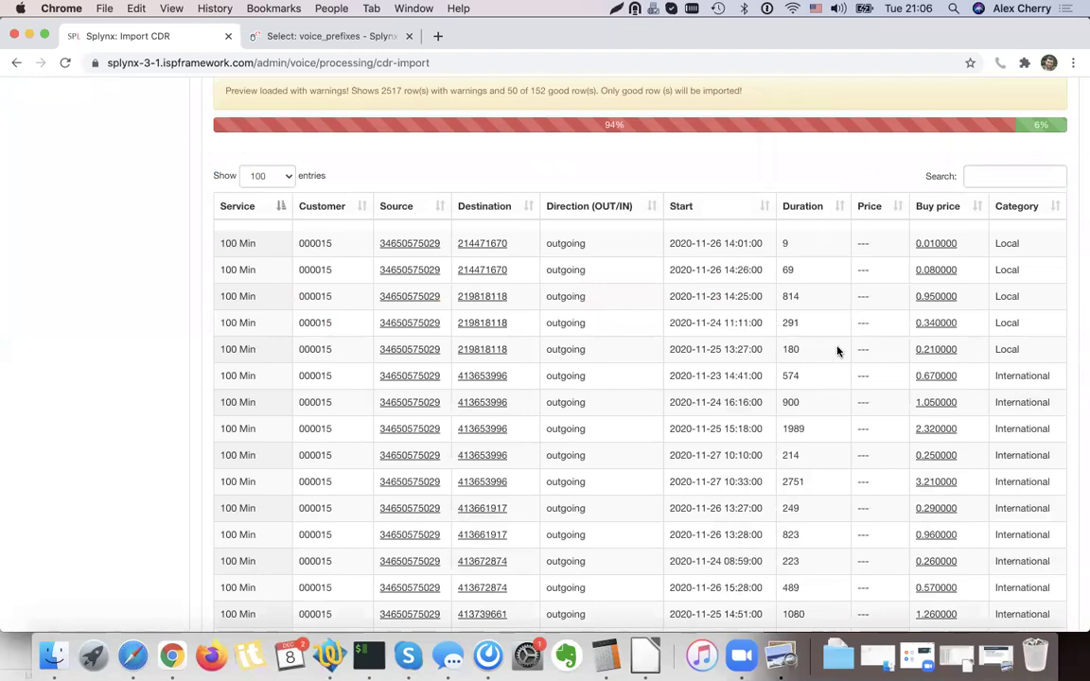
scroll(837, 351, down, 20)
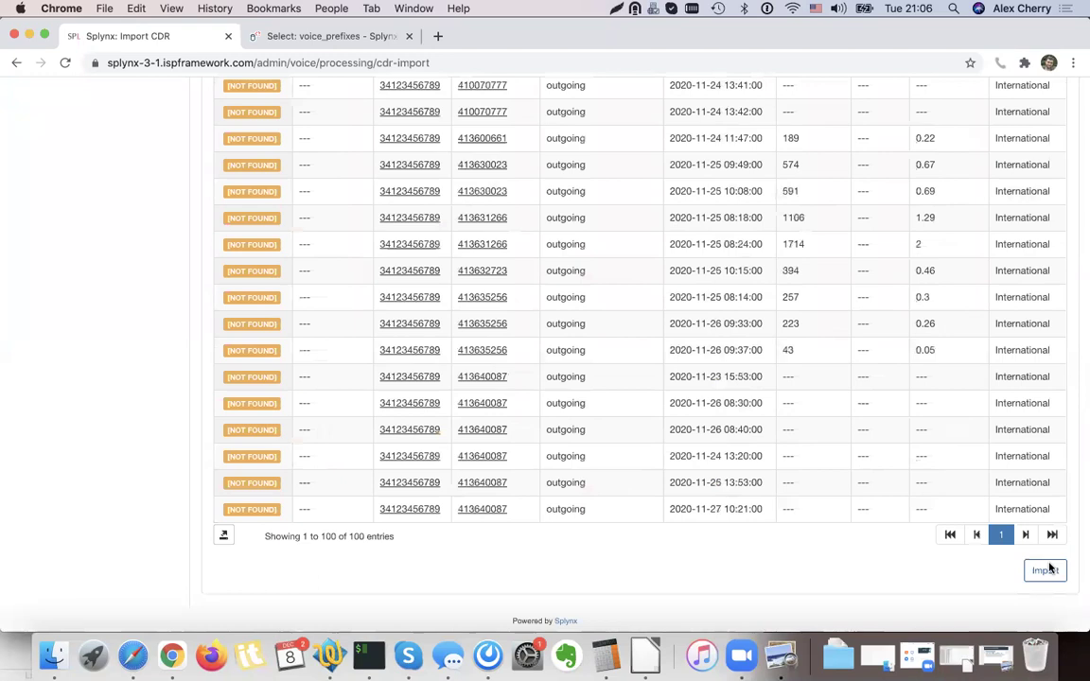
scroll(1001, 467, up, 20)
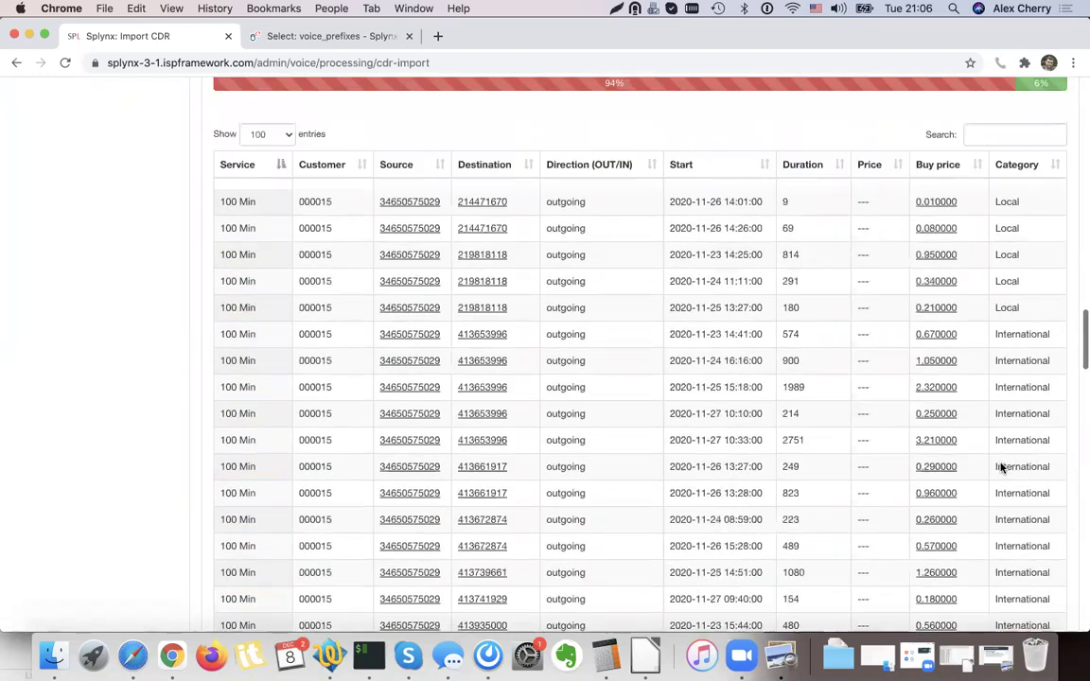
scroll(937, 421, down, 20)
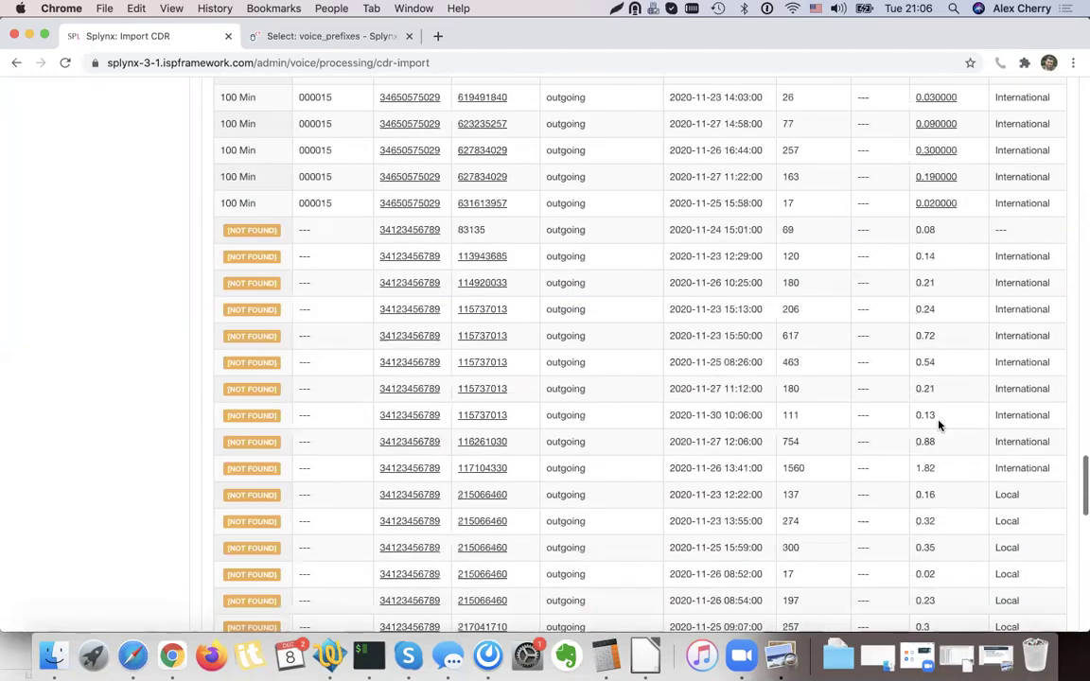
click(1044, 572)
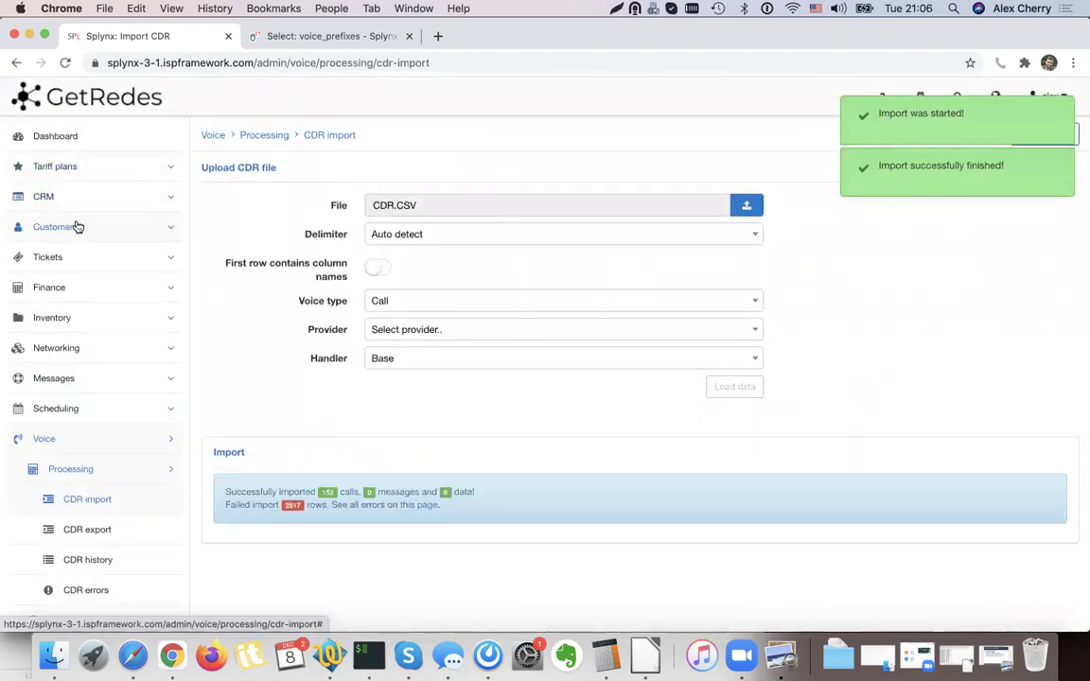
Open the test customer's billing overview from the customer list.
click(78, 227)
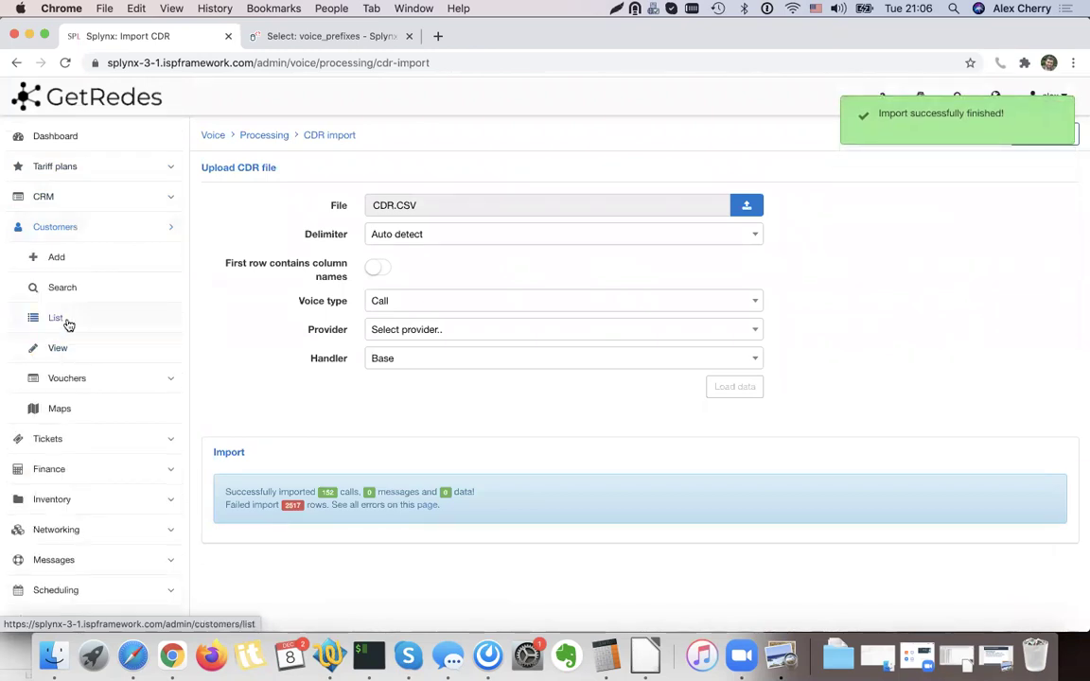
click(67, 321)
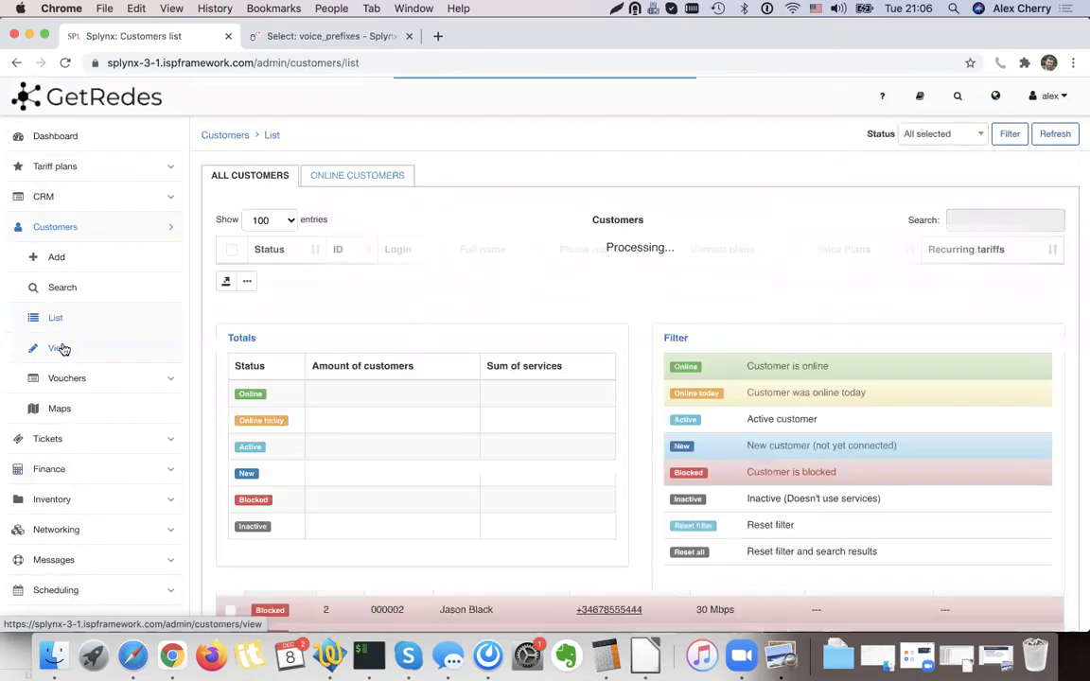
click(60, 349)
click(170, 321)
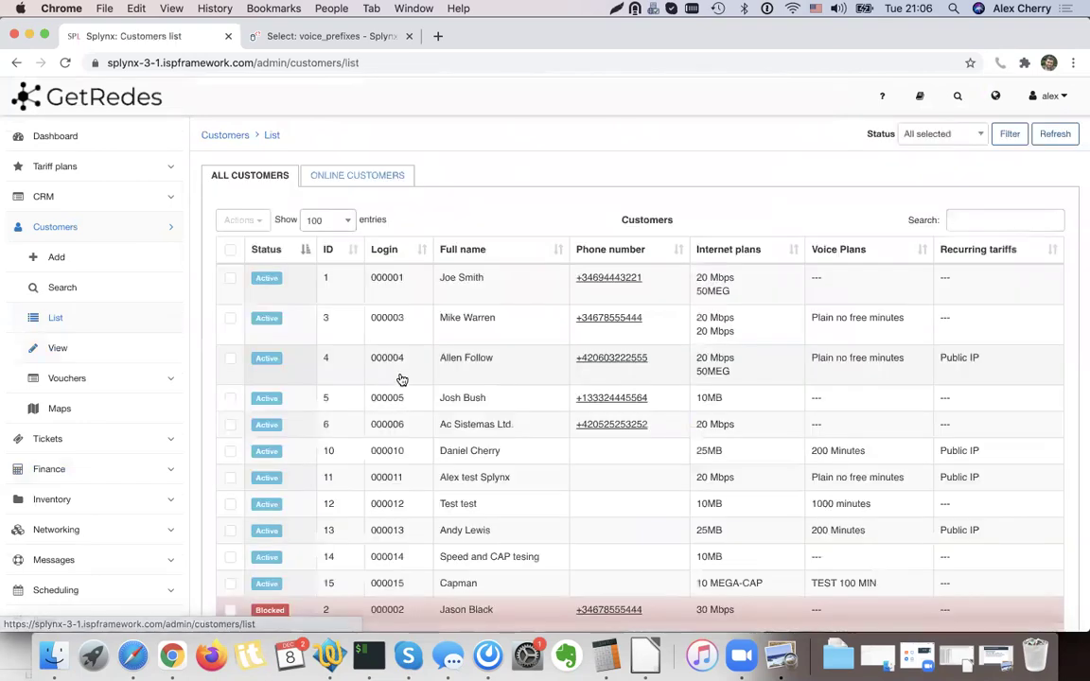
scroll(435, 463, down, 1)
click(469, 541)
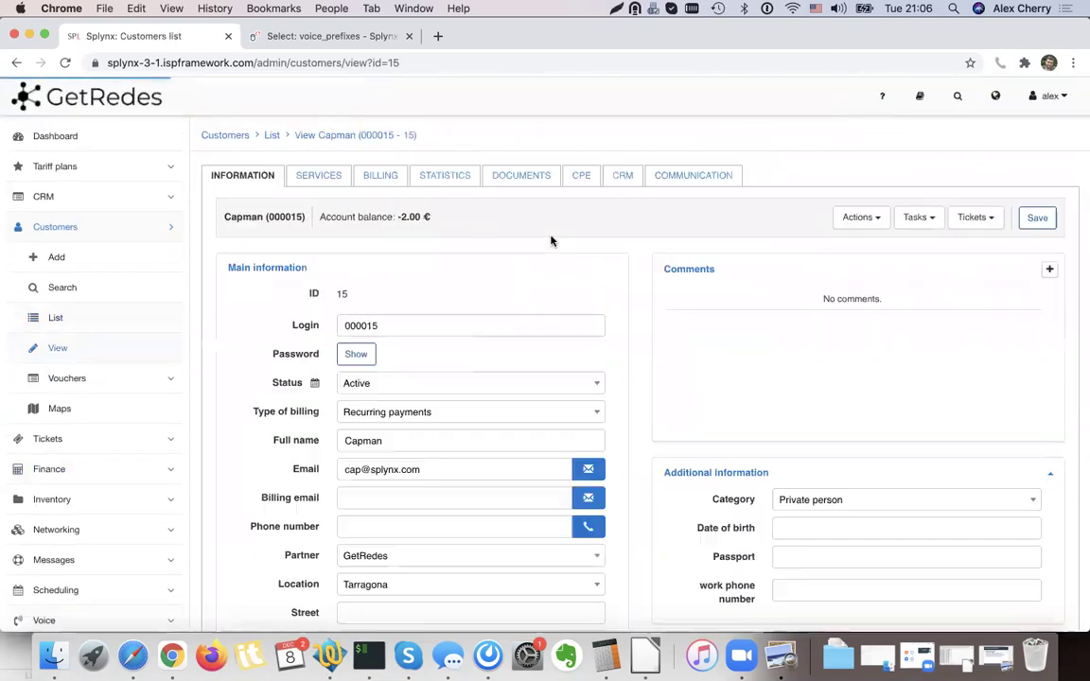
click(381, 178)
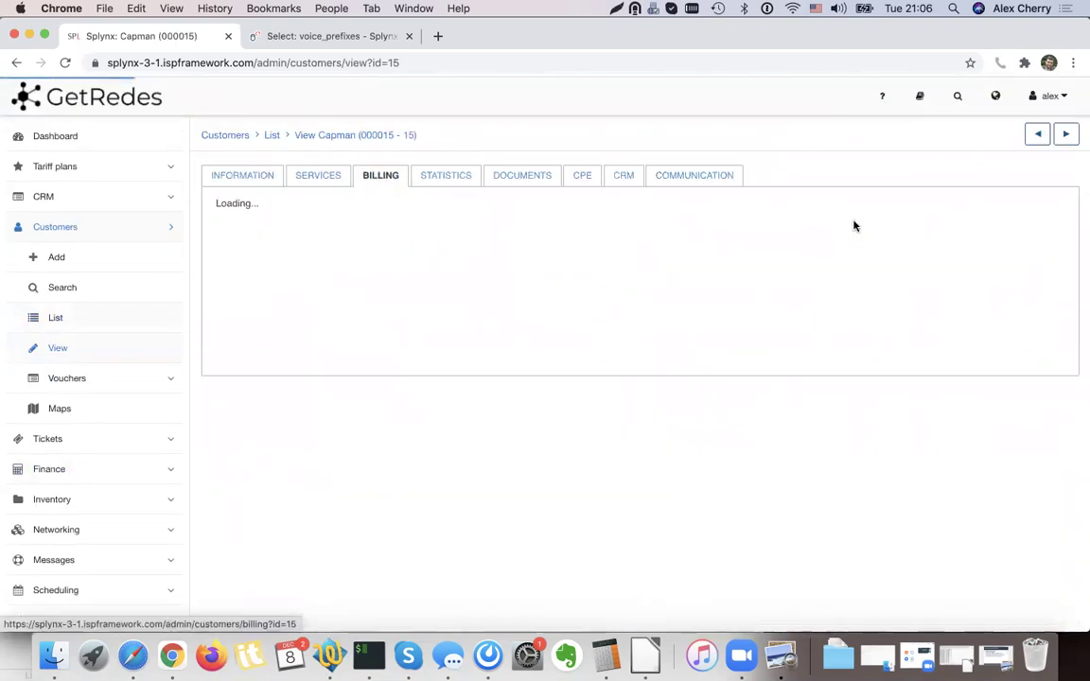
Charge and invoice the customer with transaction date 08/12/2020.
click(826, 249)
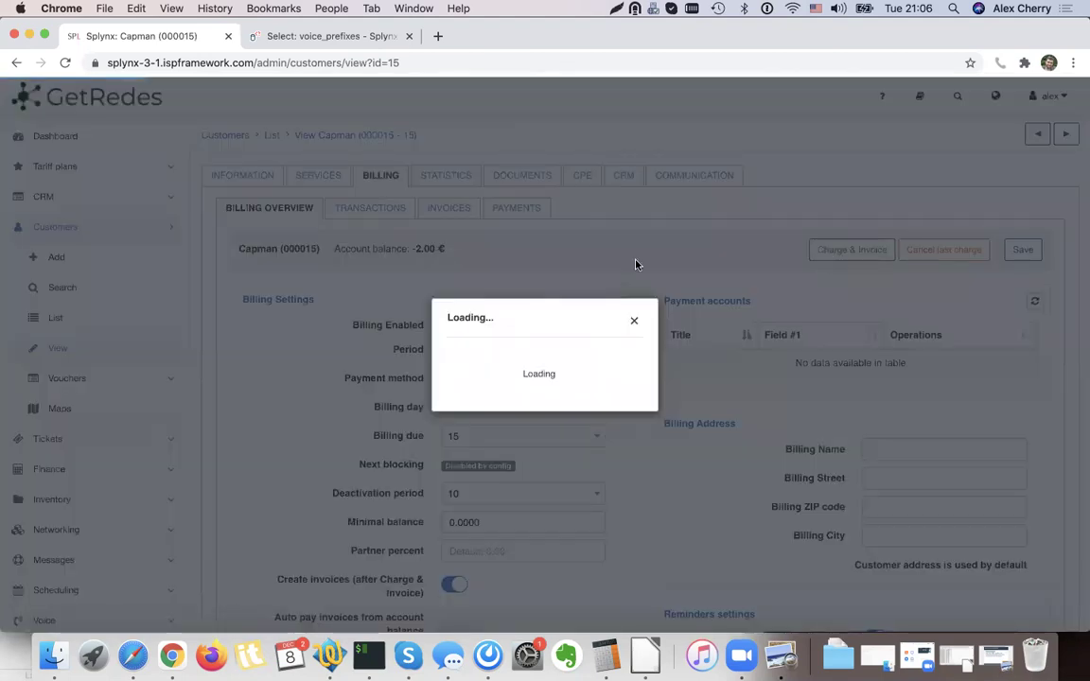
drag(391, 215, 462, 207)
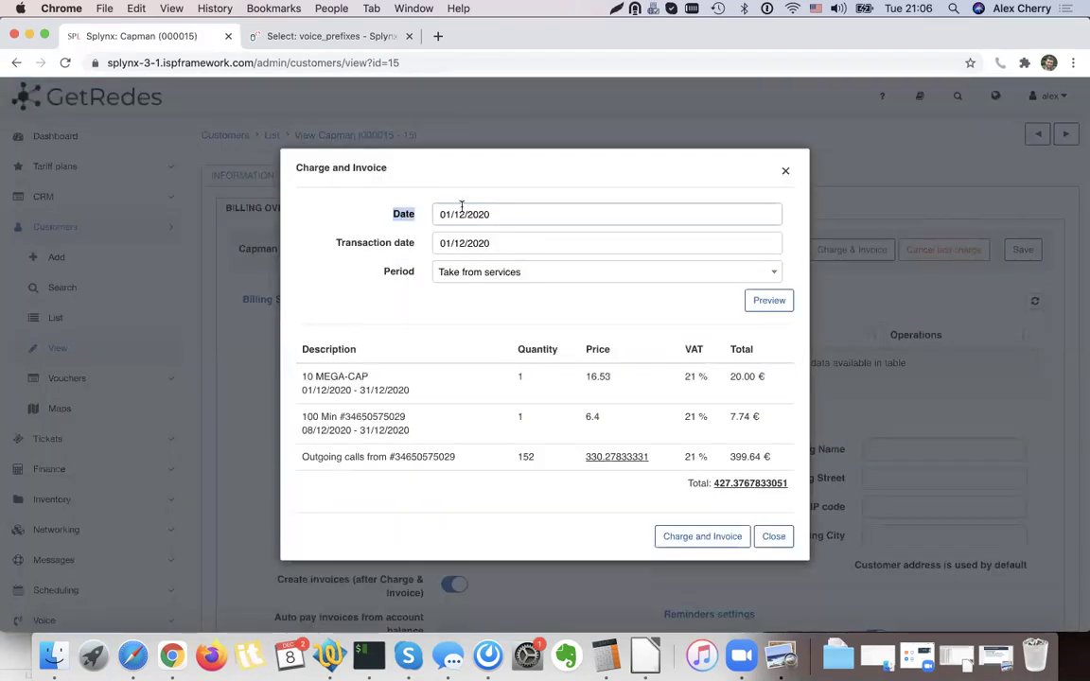
click(451, 212)
click(387, 192)
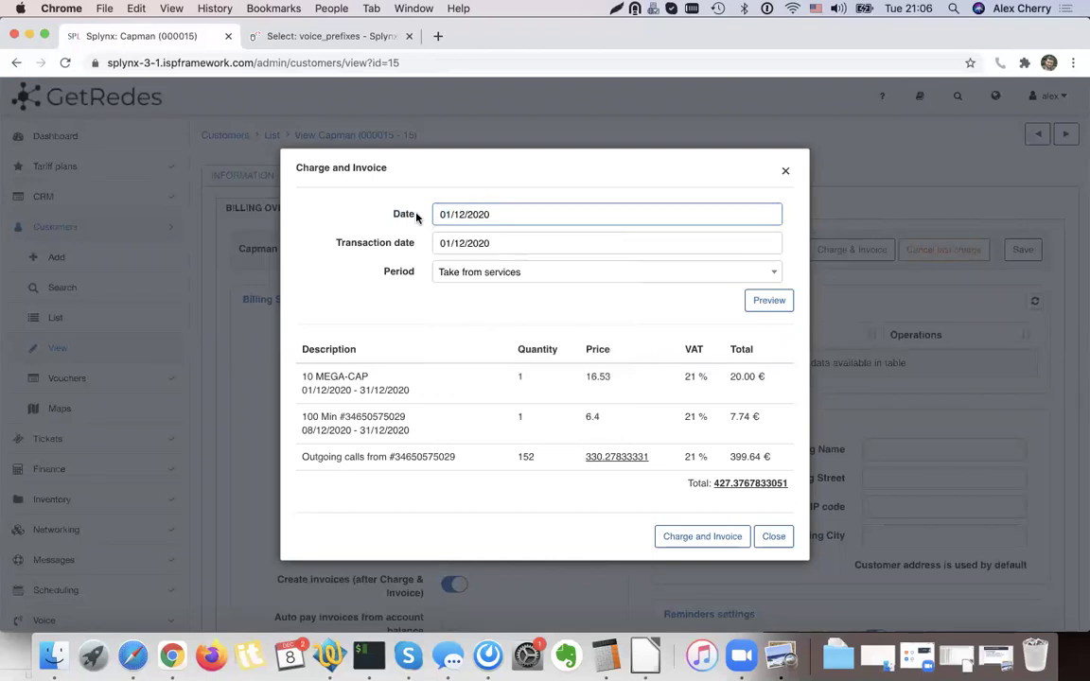
click(482, 246)
click(476, 351)
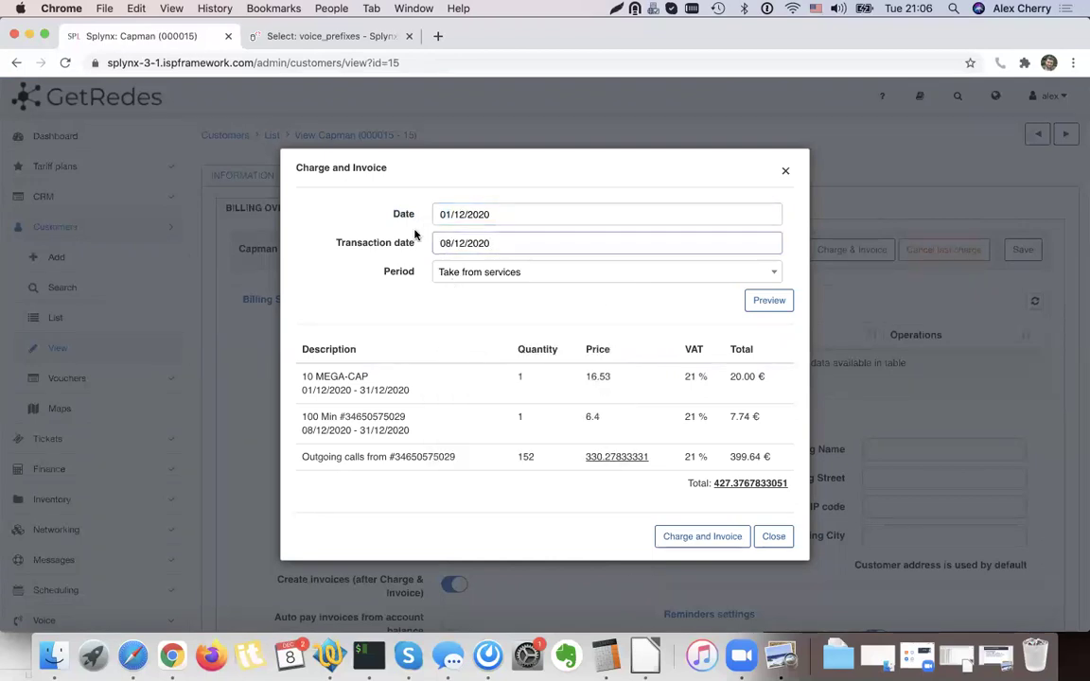
click(694, 536)
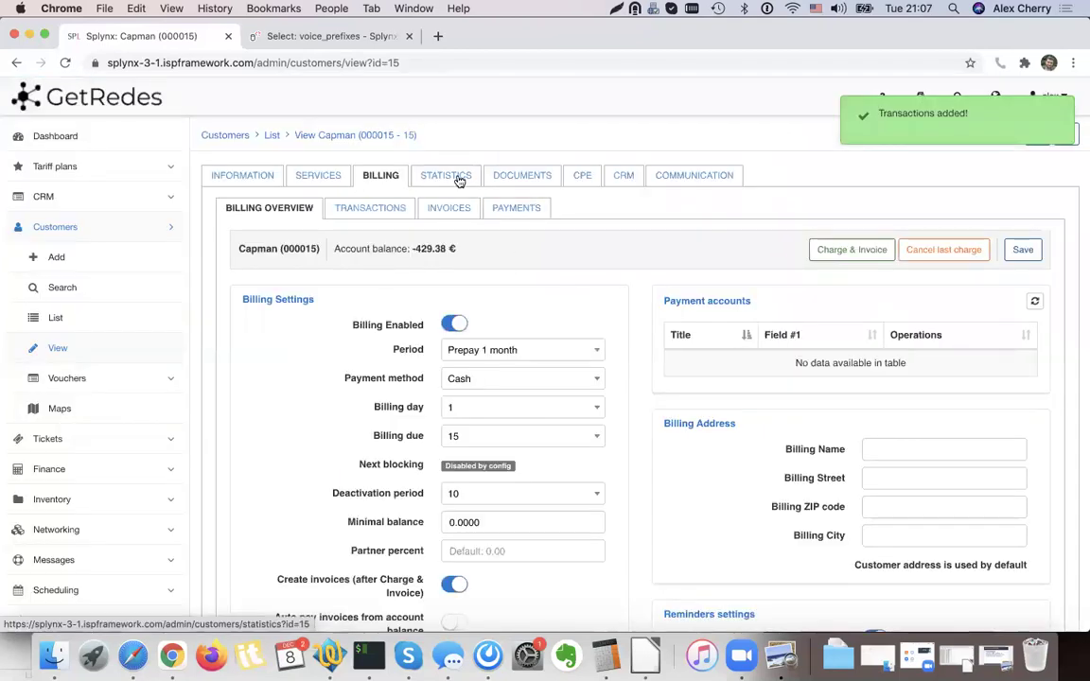
click(458, 181)
click(304, 205)
click(949, 242)
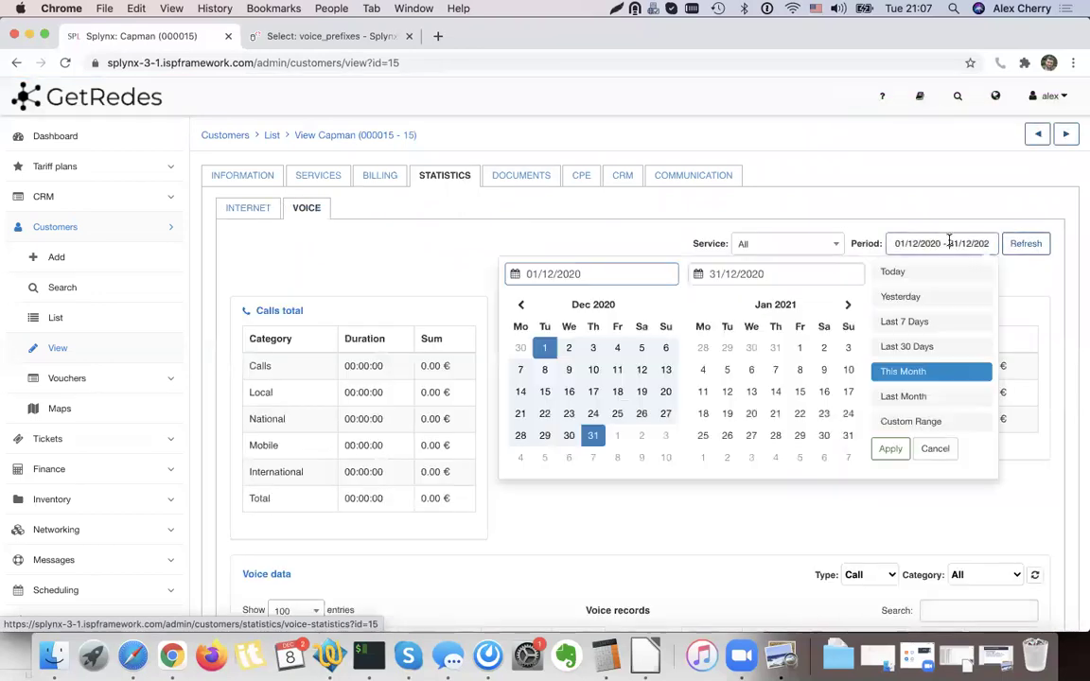
click(884, 395)
click(1026, 244)
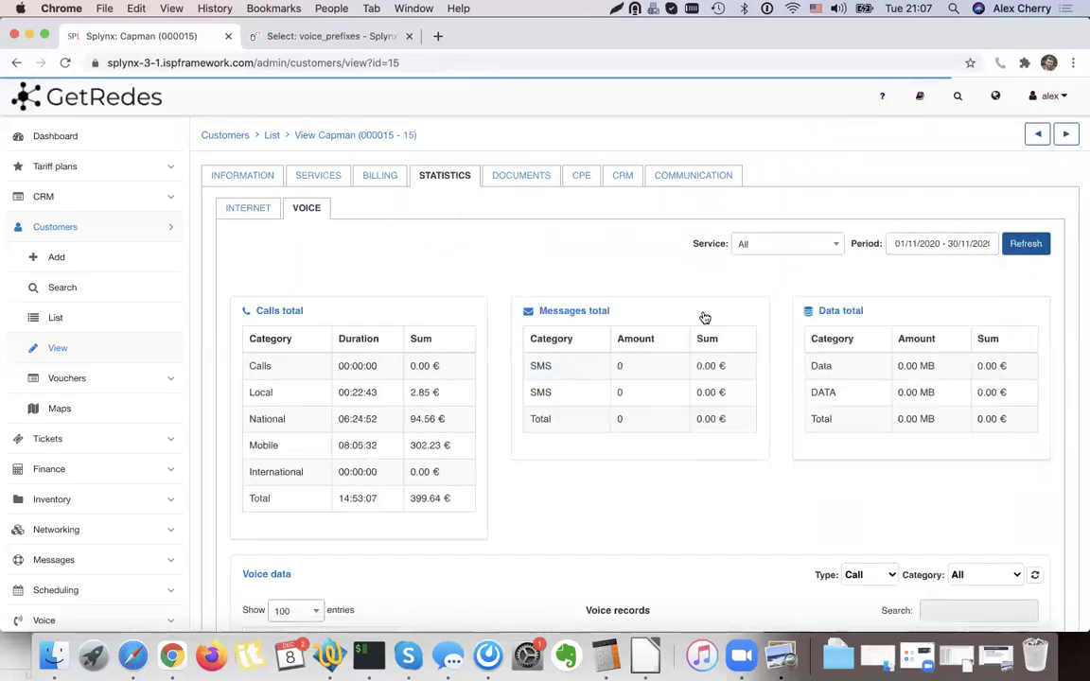
scroll(433, 358, down, 5)
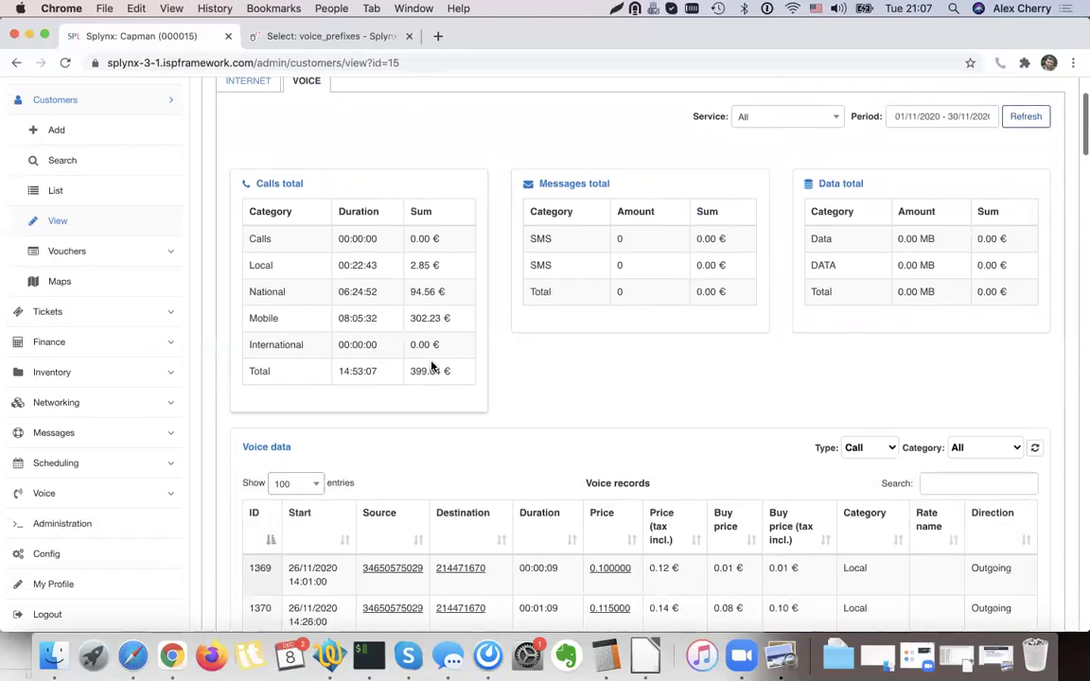
scroll(432, 366, down, 5)
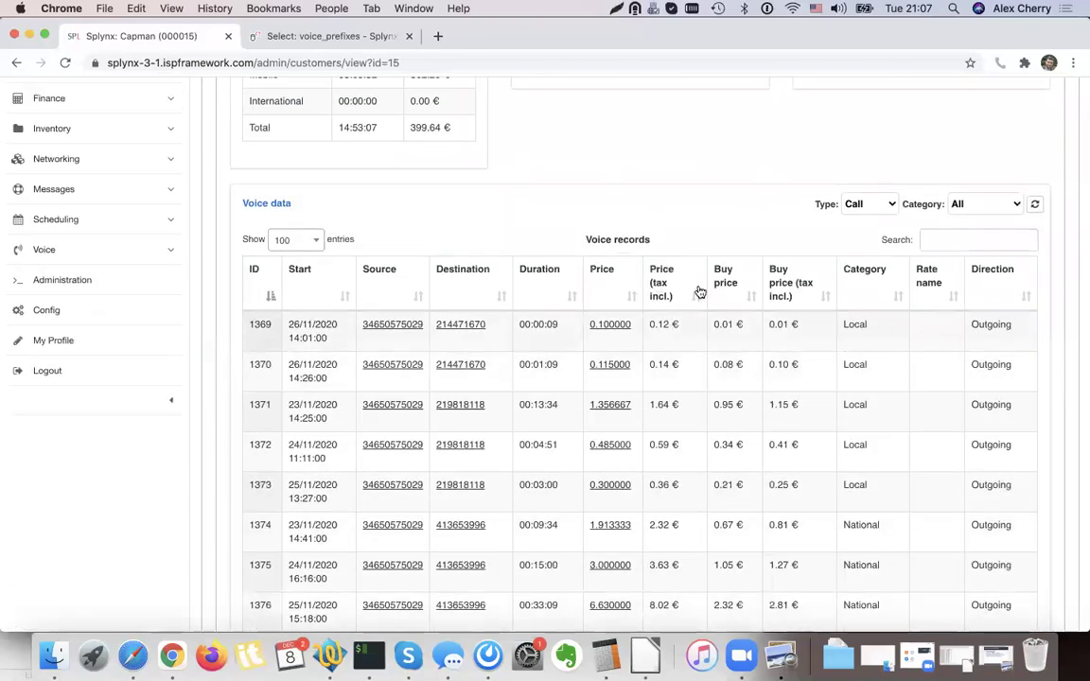
drag(651, 323, 739, 325)
click(737, 345)
scroll(737, 347, down, 2)
scroll(736, 346, down, 2)
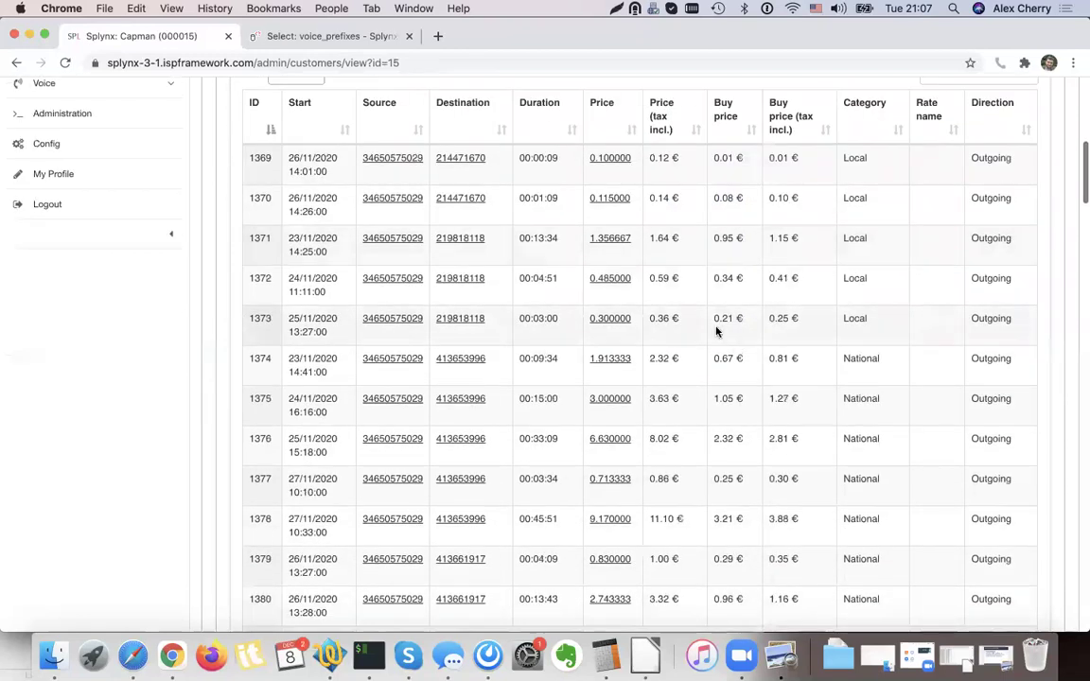
drag(632, 241, 596, 245)
click(734, 240)
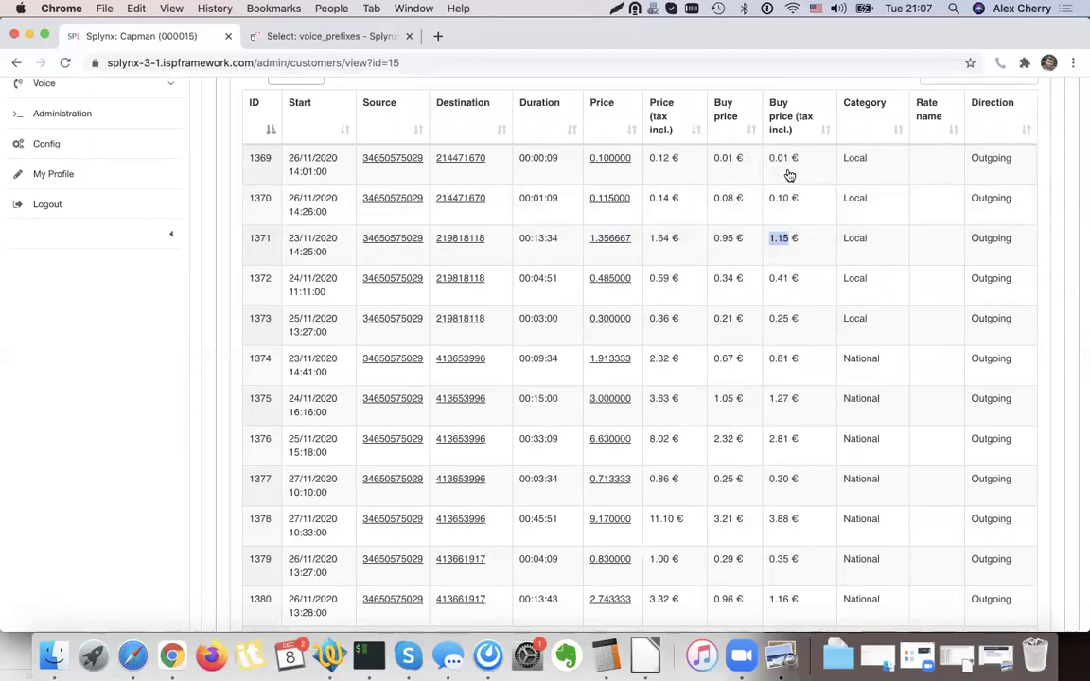
scroll(669, 238, up, 12)
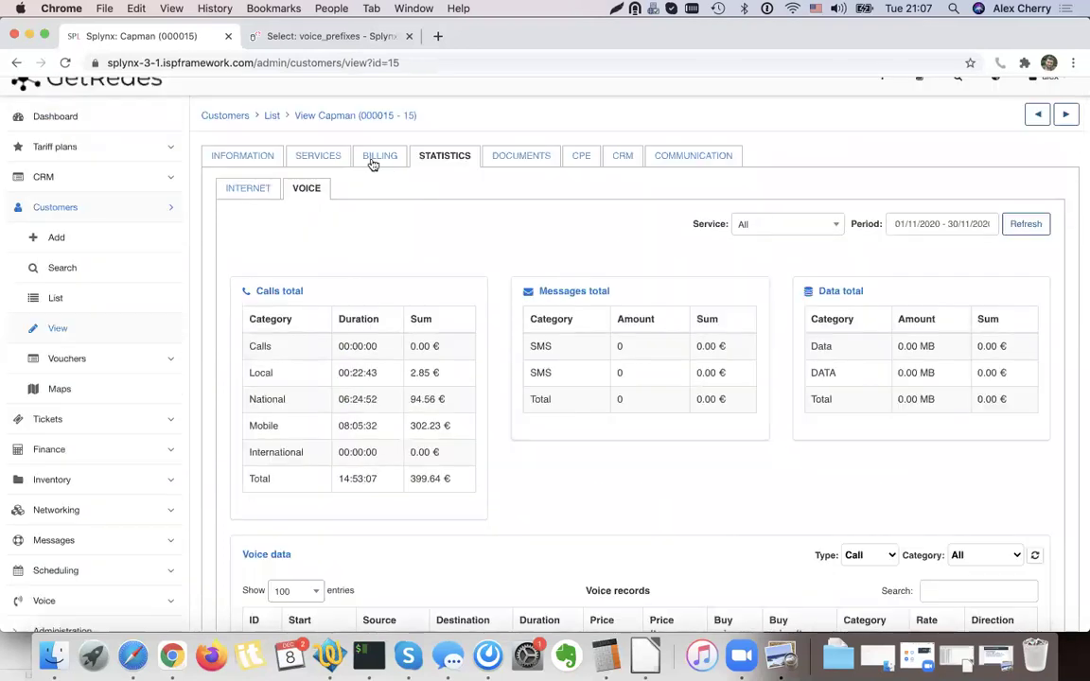
Open the customer's profile and log in to their portal as the customer.
click(76, 302)
click(454, 564)
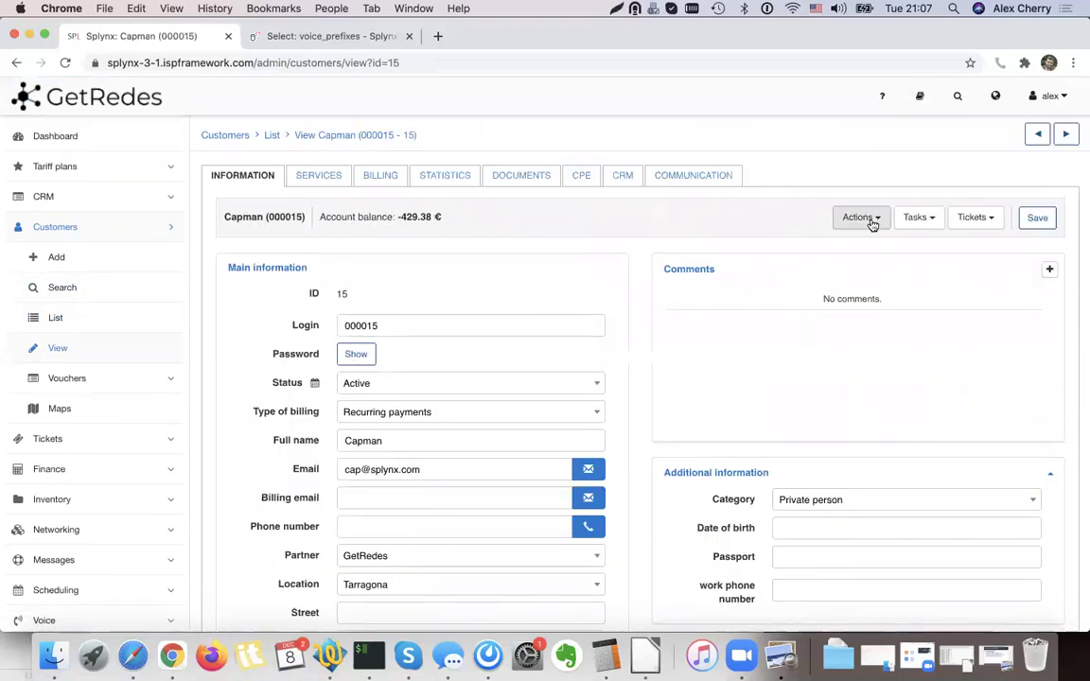
click(863, 219)
click(947, 292)
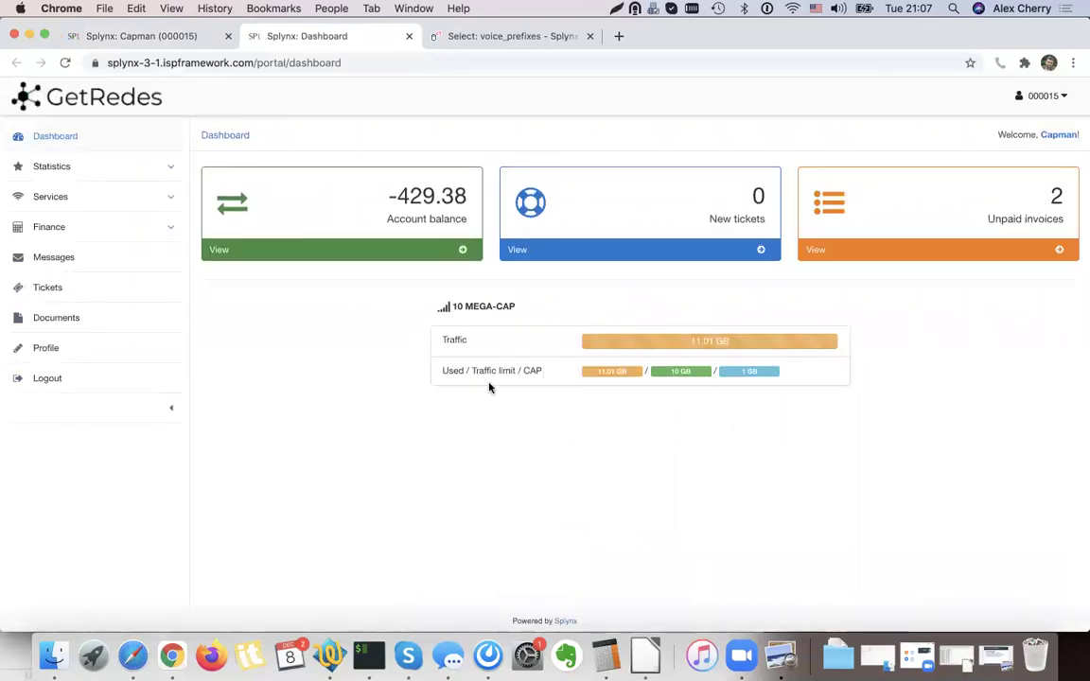
In the portal, show last month's voice statistics, totalling 399.64 € with per-call prices.
click(90, 201)
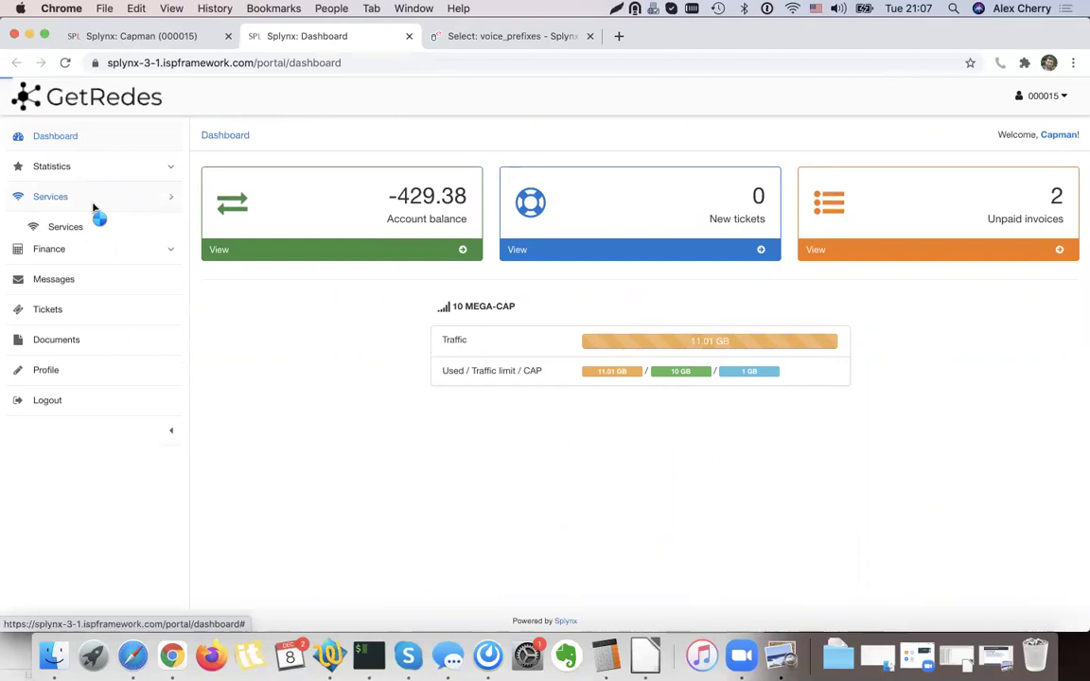
click(85, 228)
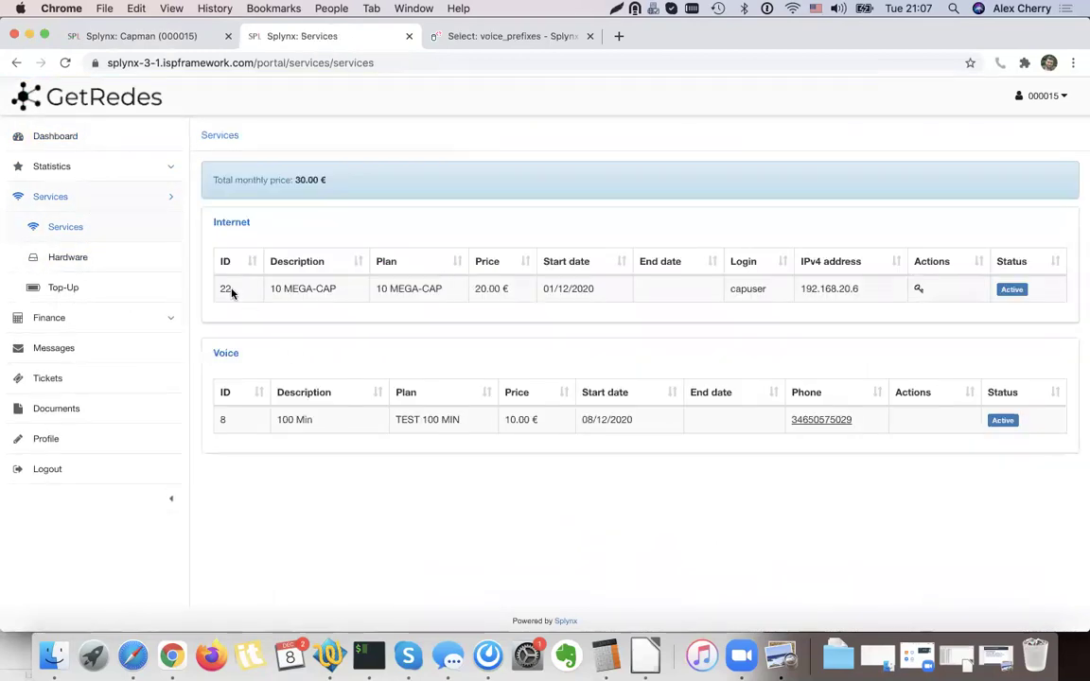
click(58, 168)
click(58, 227)
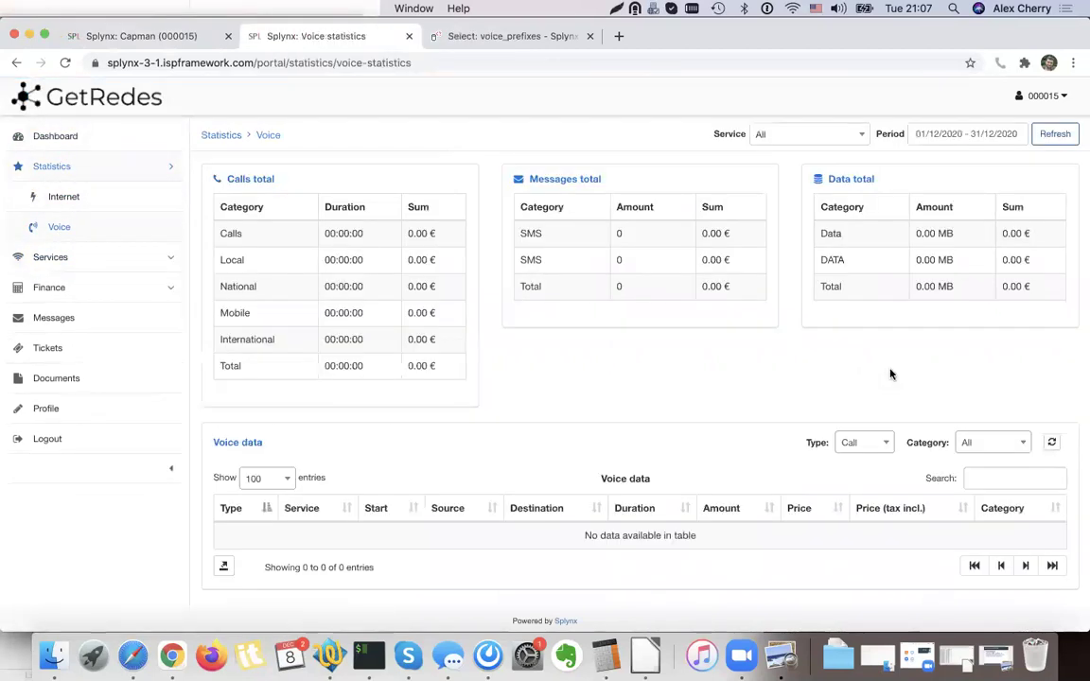
click(969, 138)
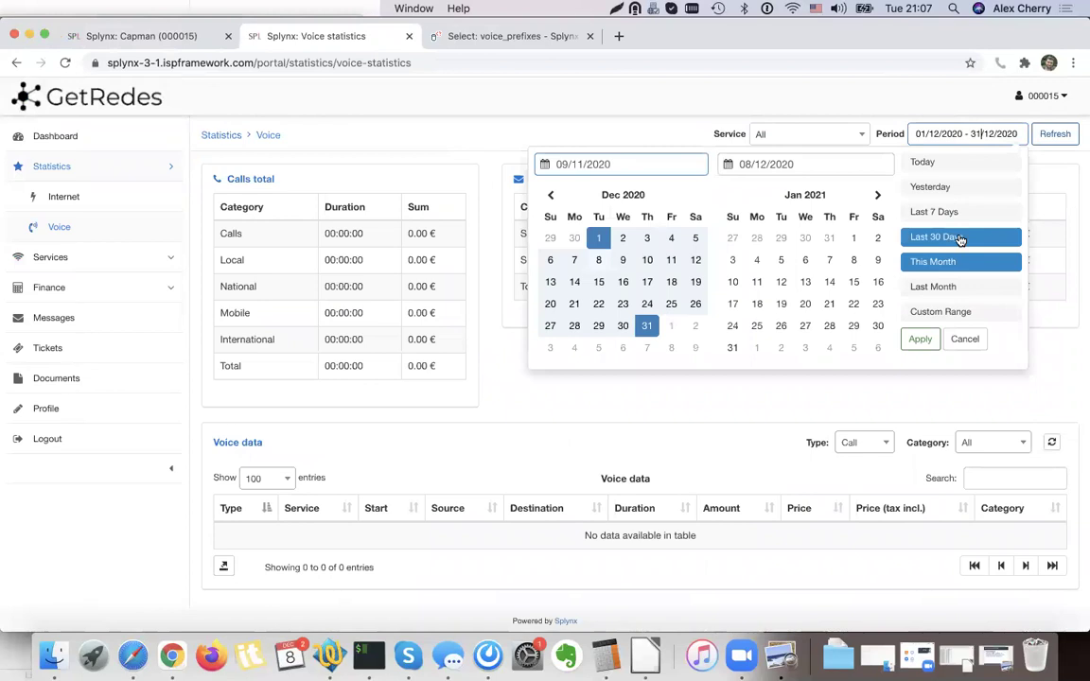
click(957, 289)
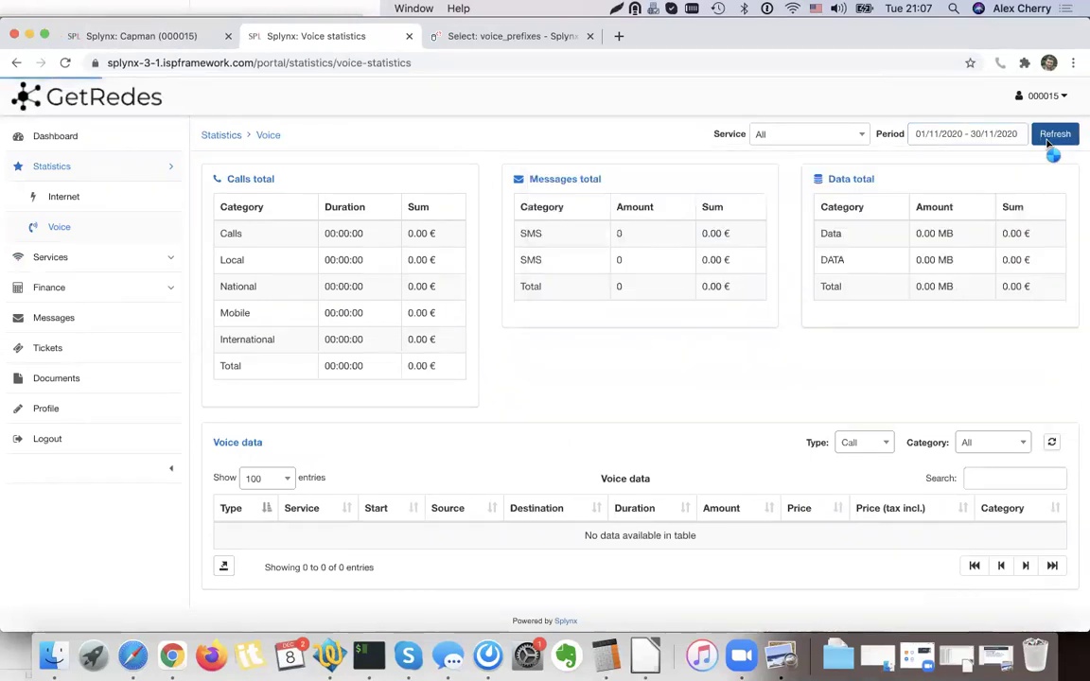
scroll(396, 289, down, 10)
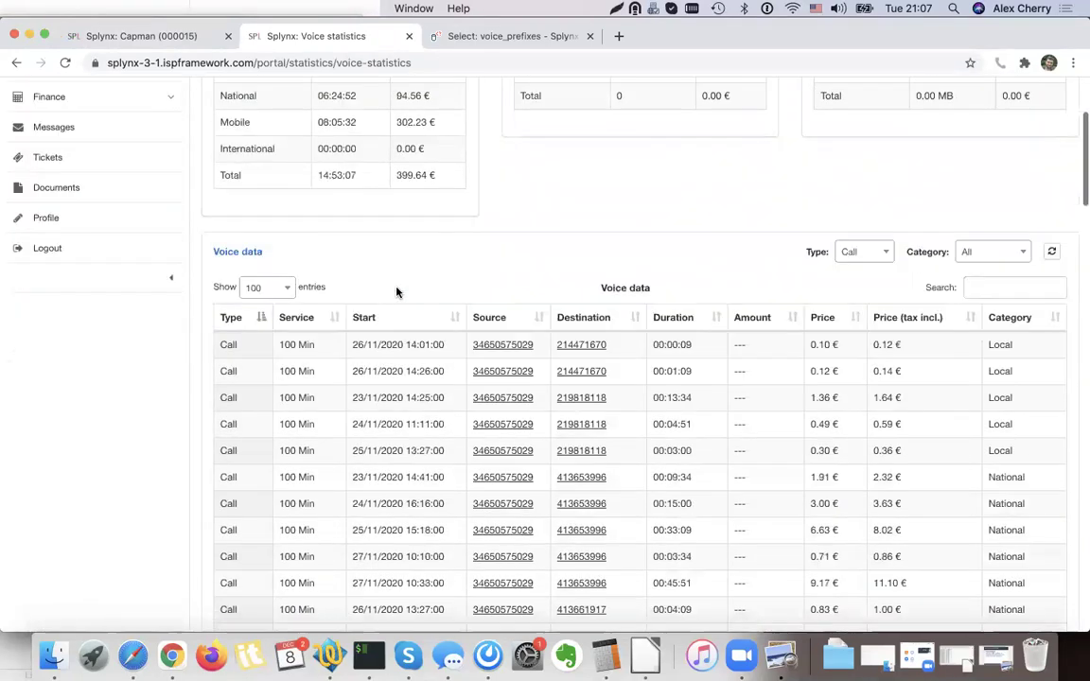
scroll(397, 292, up, 6)
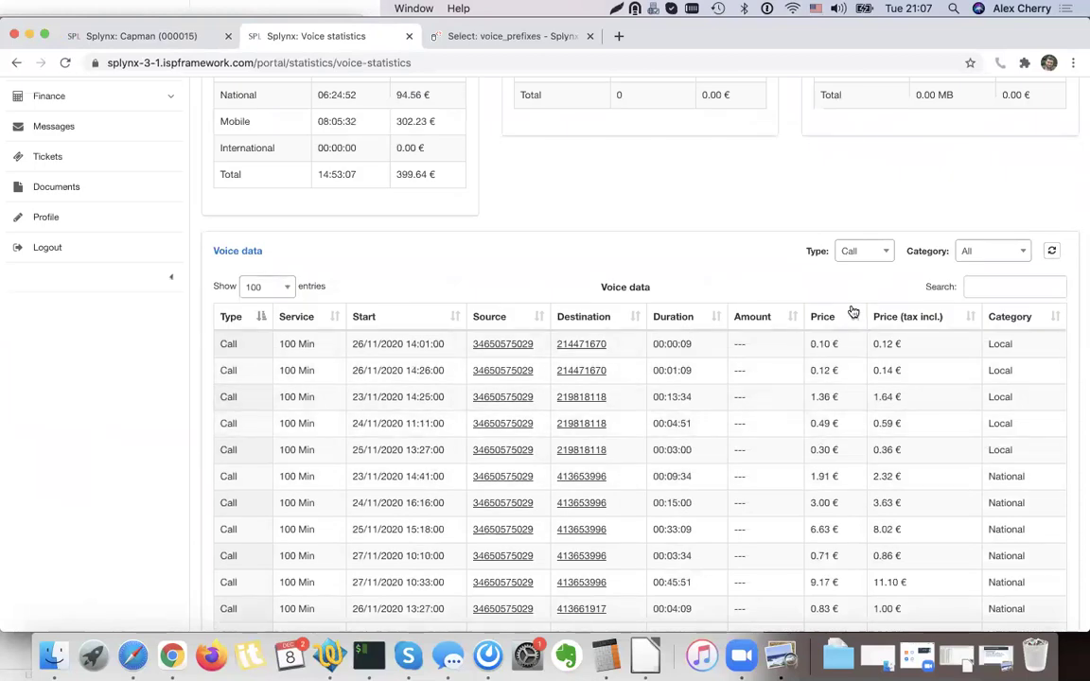
scroll(896, 365, down, 15)
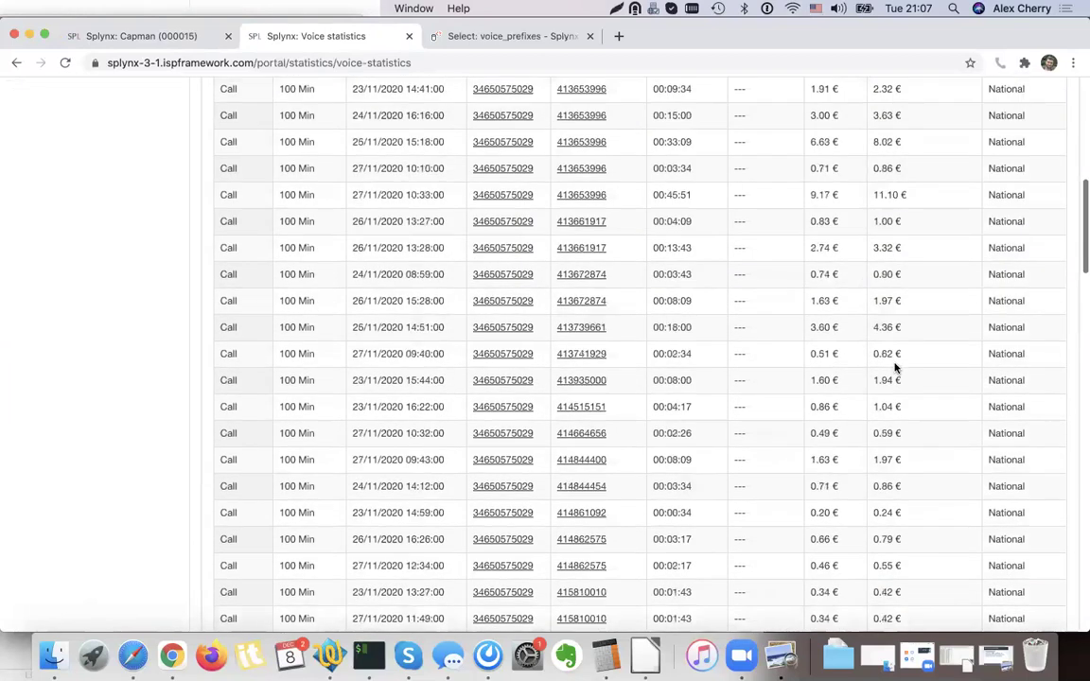
scroll(896, 365, up, 15)
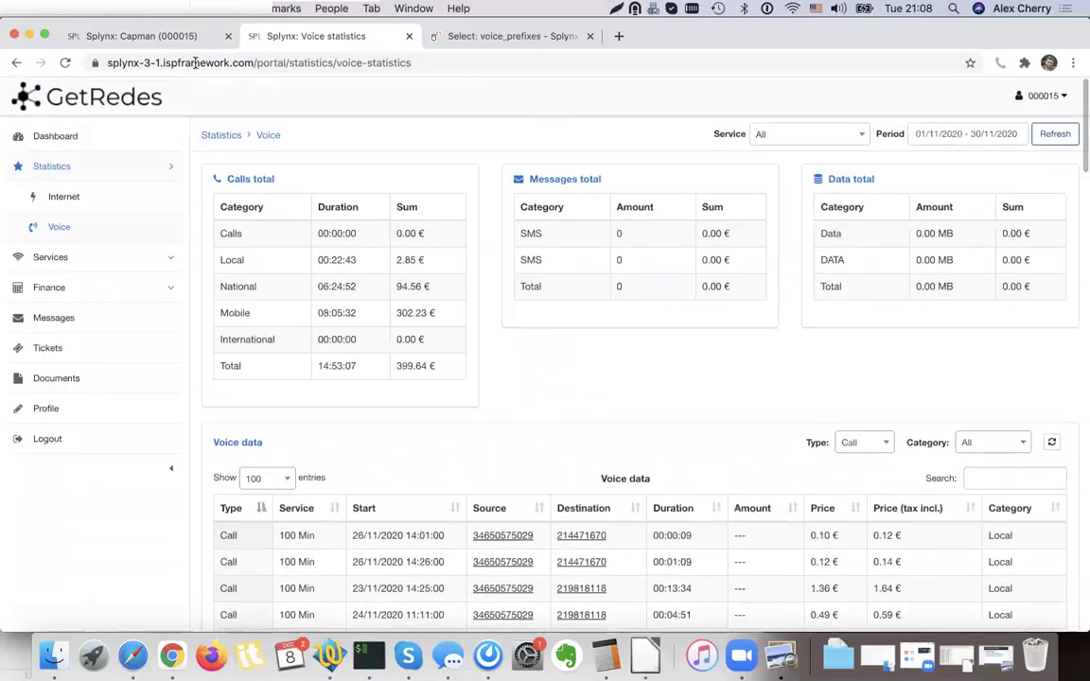
Return to the admin customer page and highlight 'PREFIX based rates' on the VOIP scenarios slide.
click(186, 40)
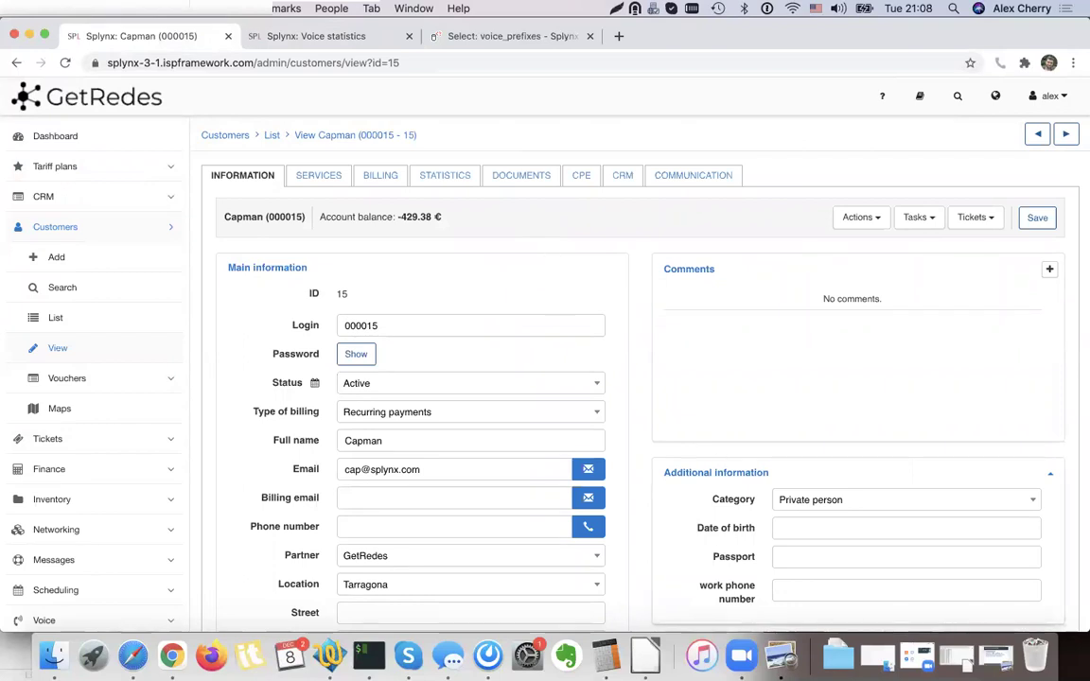
click(781, 654)
triple_click(356, 193)
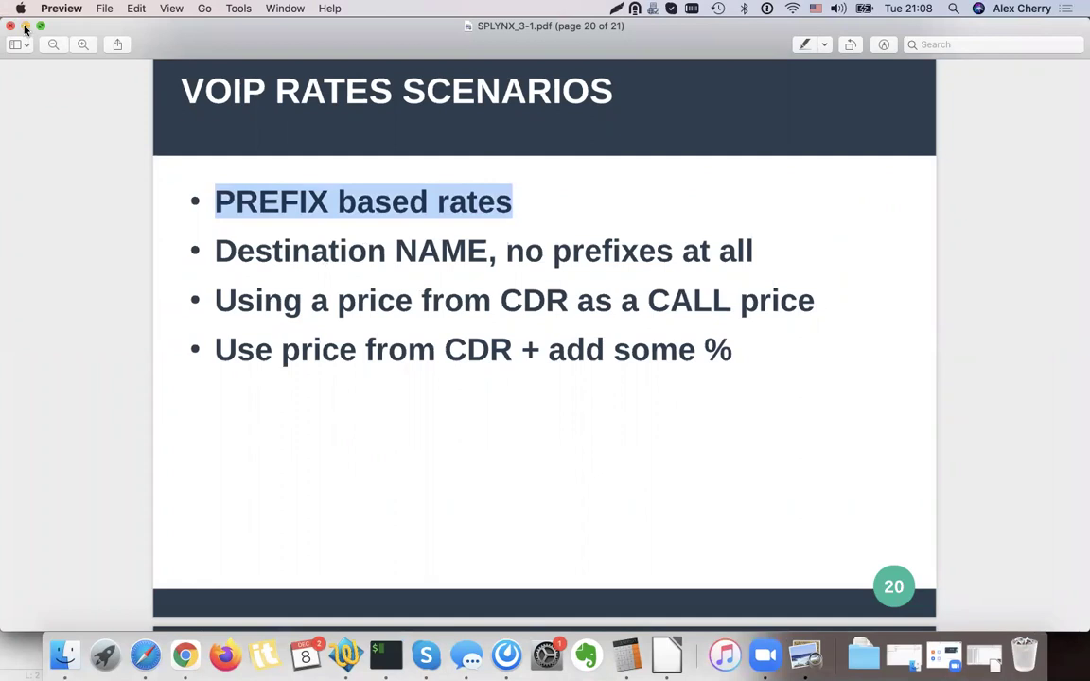
click(25, 26)
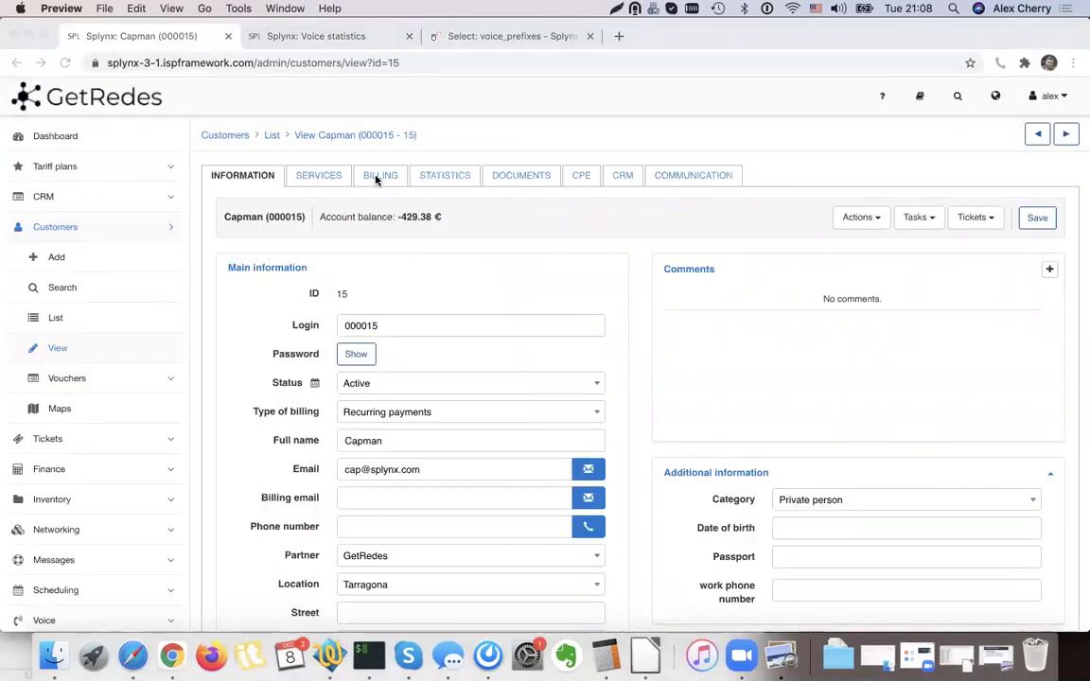
Show the customer's admin voice statistics for last month (November 2020).
click(428, 177)
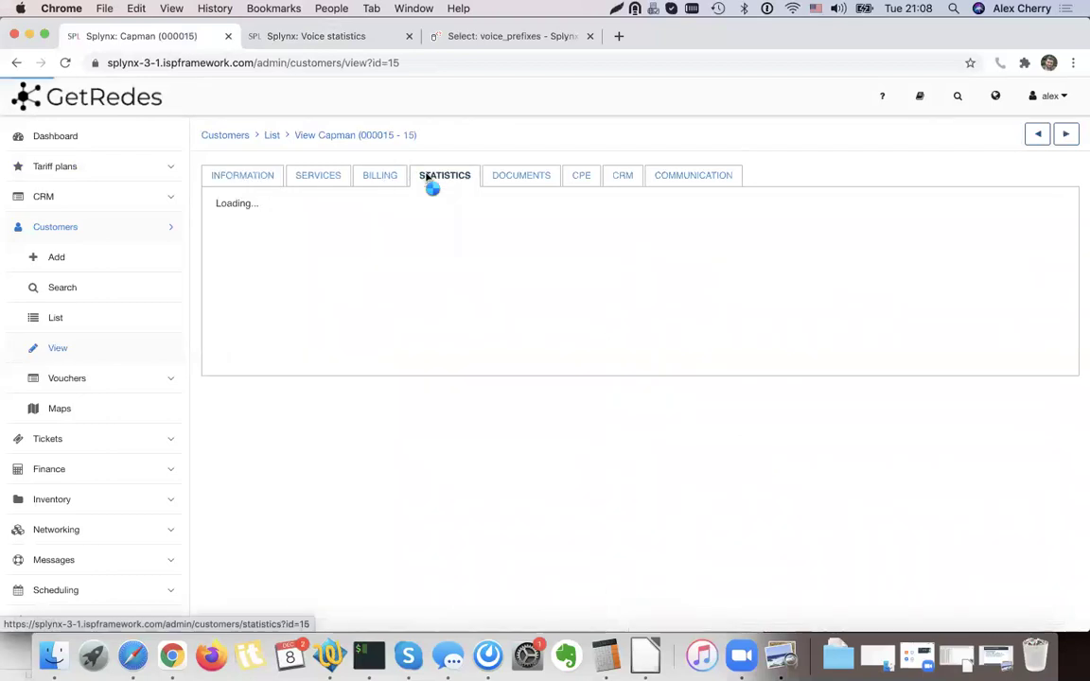
click(303, 209)
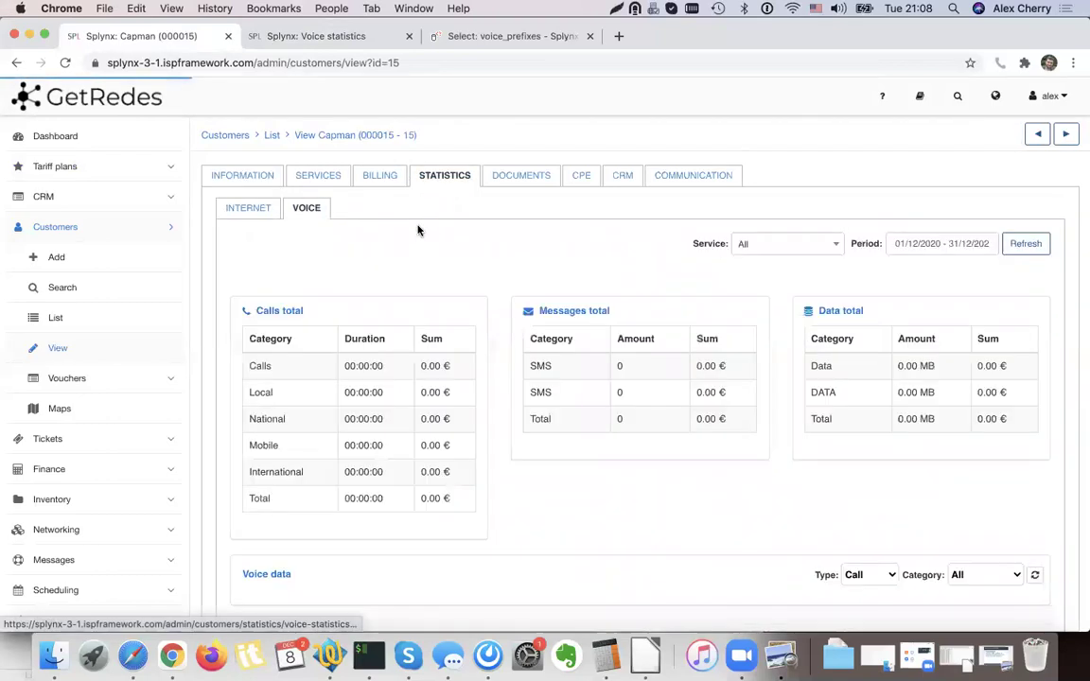
scroll(761, 319, down, 1)
click(943, 231)
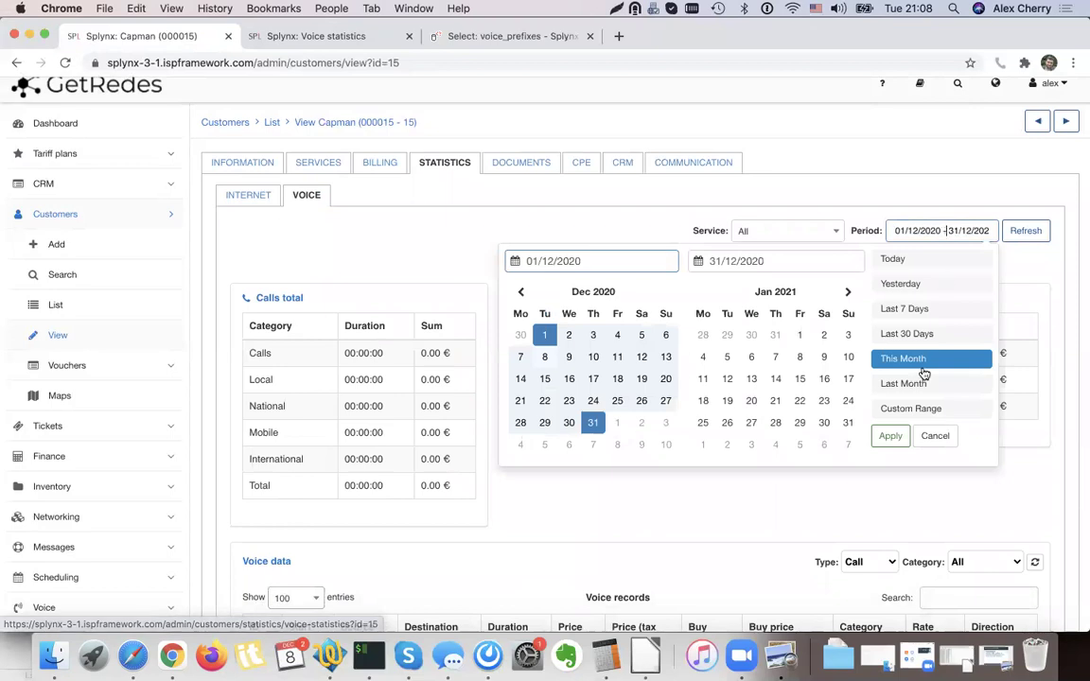
click(923, 384)
click(1024, 237)
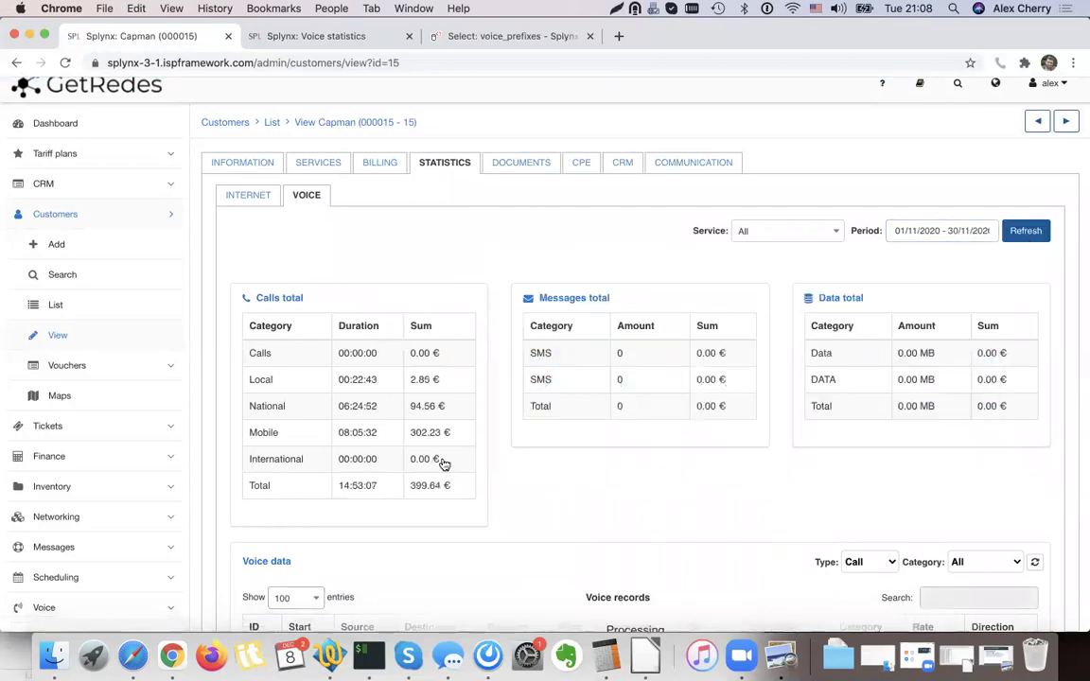
Highlight the Mobile totals row: 302.23 € within the 399.64 € total.
scroll(435, 444, down, 2)
drag(337, 369, 422, 372)
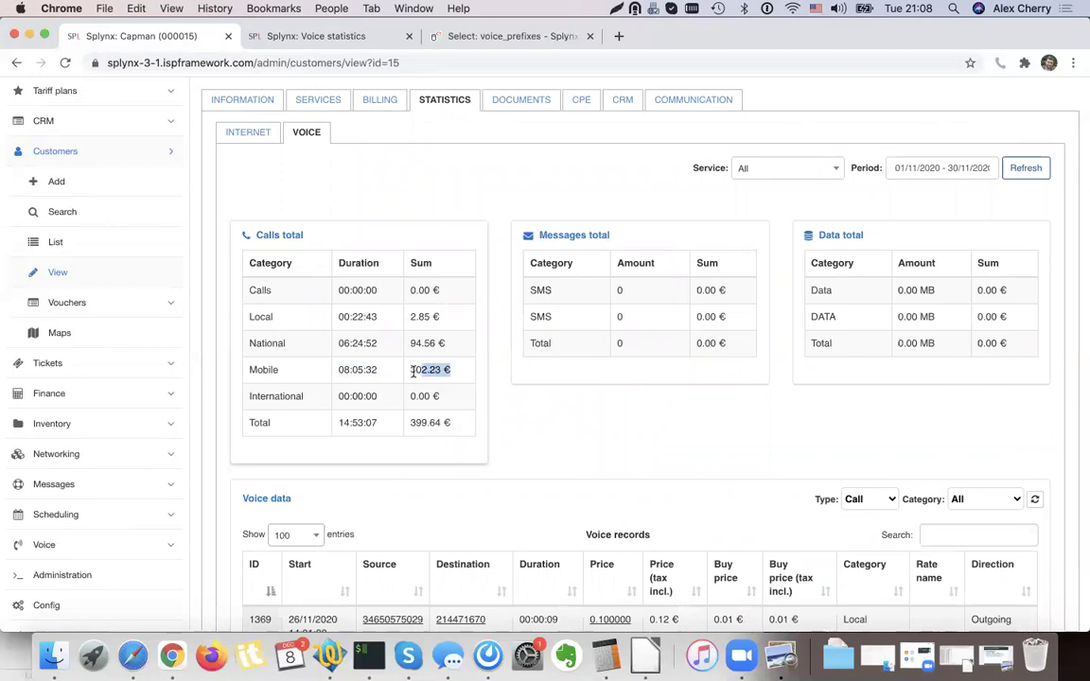
click(254, 369)
drag(251, 369, 446, 370)
click(451, 371)
double_click(369, 372)
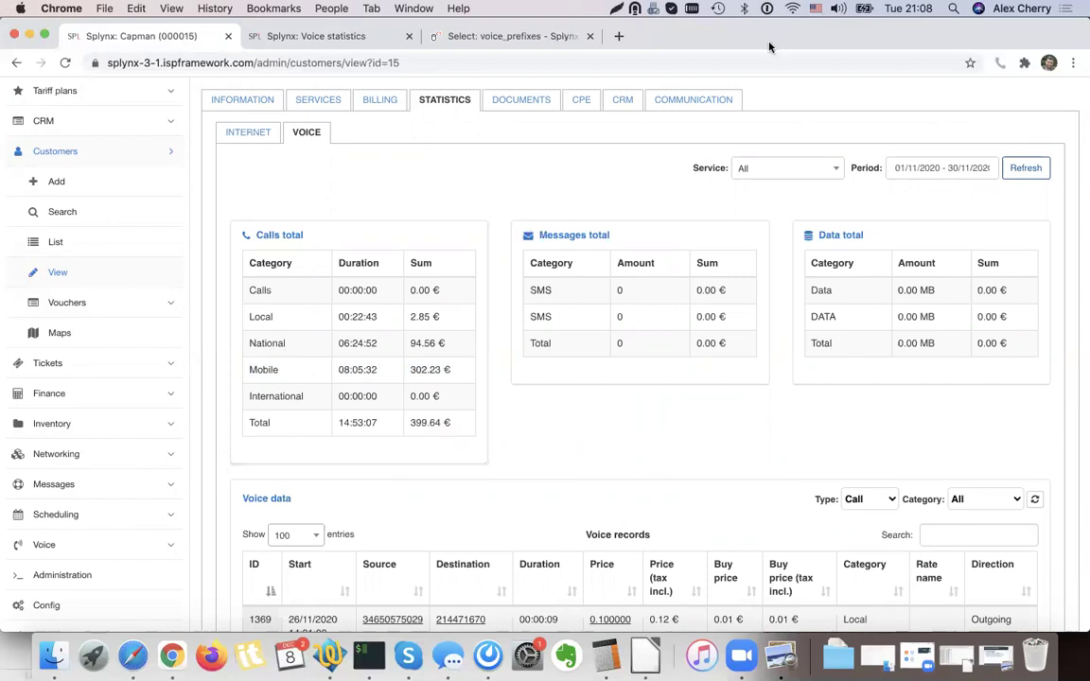
scroll(366, 157, up, 3)
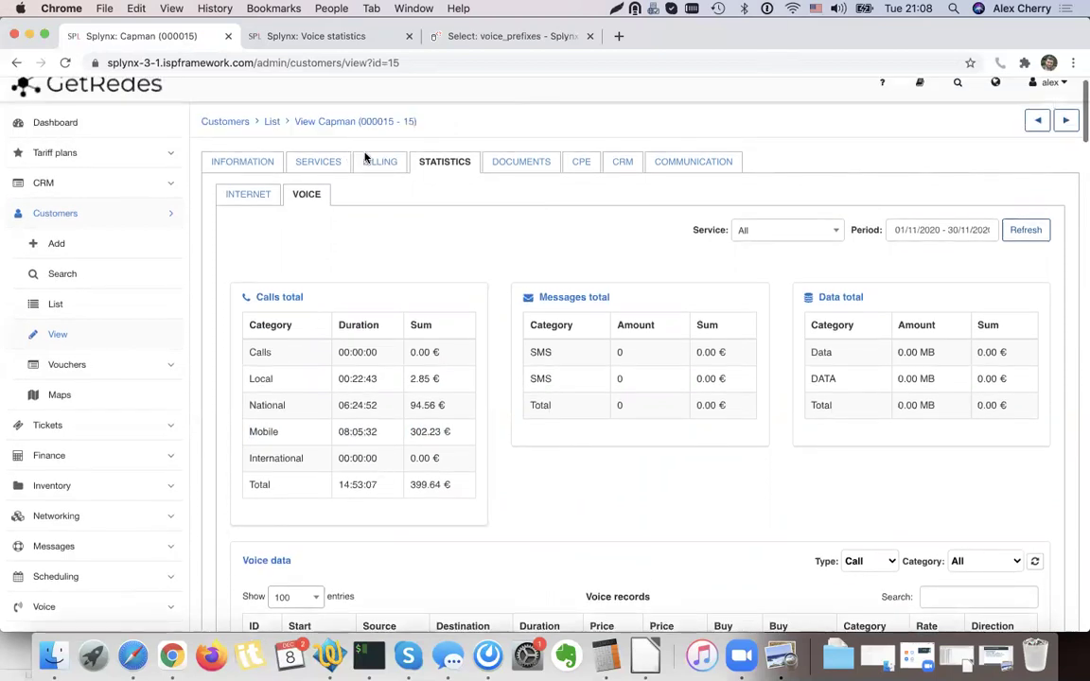
Delete invoice 38 from the customer's billing invoices.
click(385, 168)
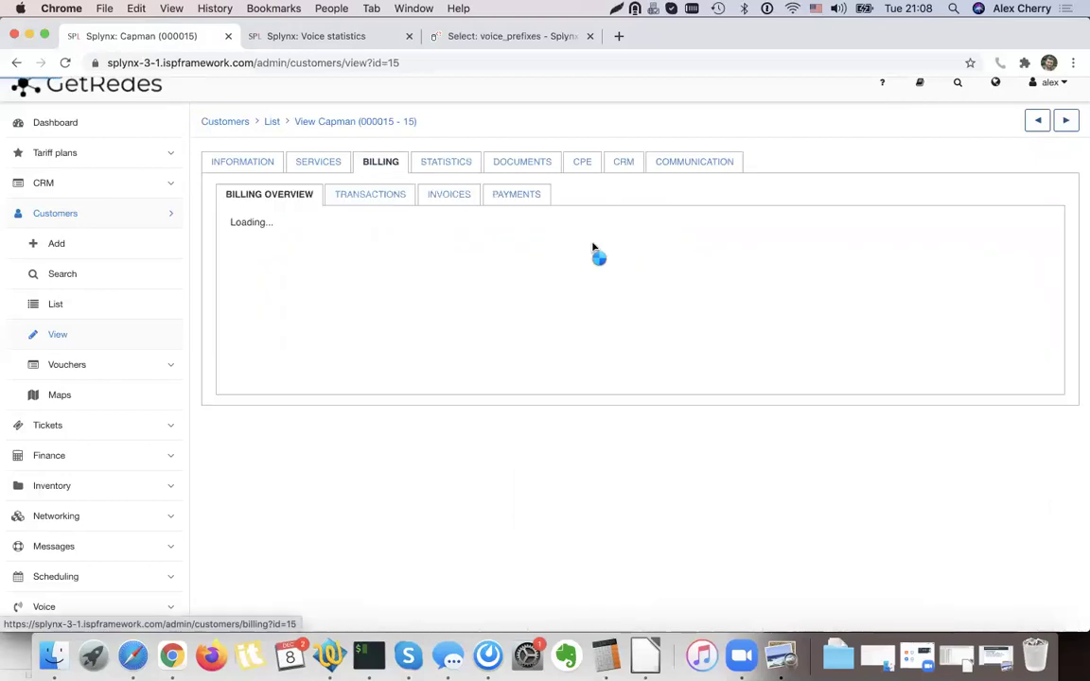
click(451, 195)
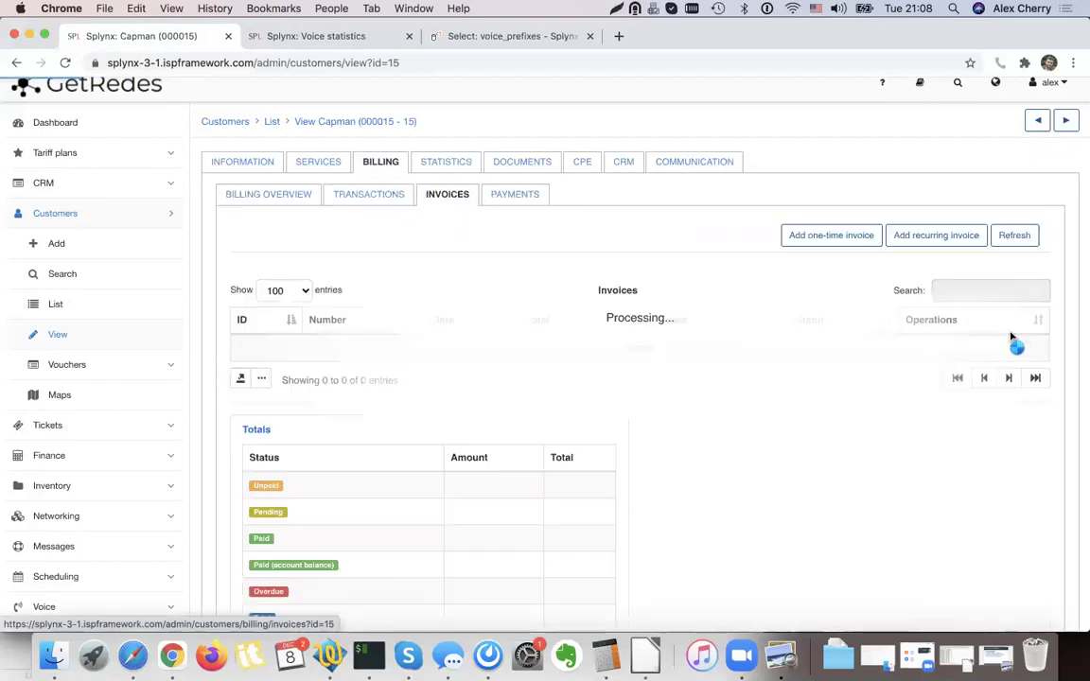
click(965, 377)
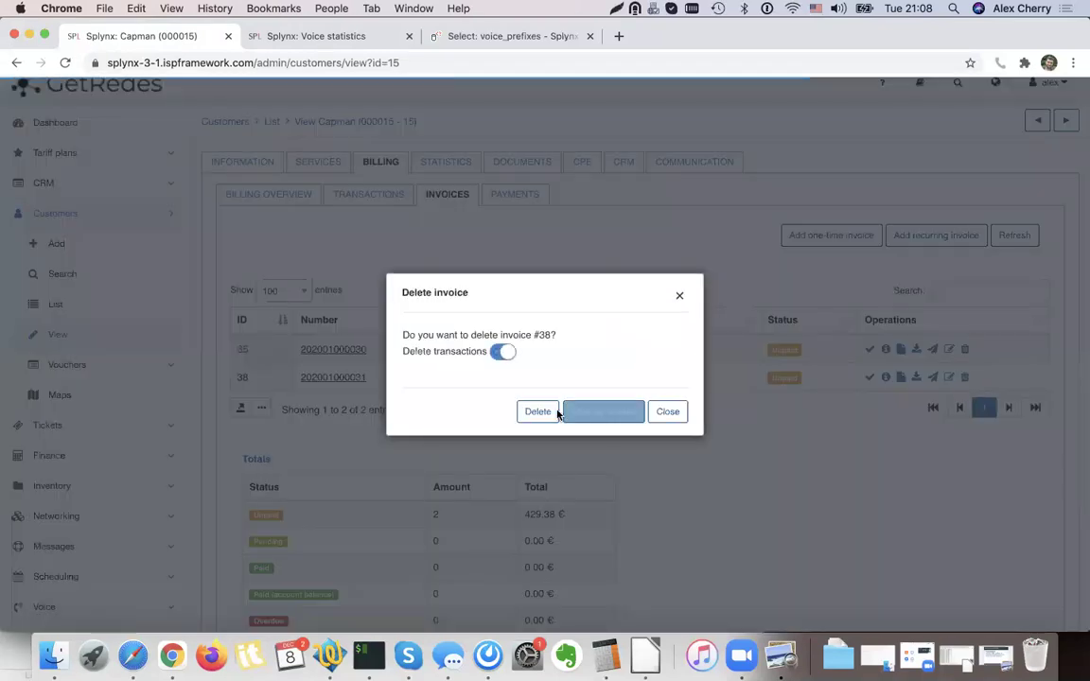
key(Return)
scroll(139, 389, down, 5)
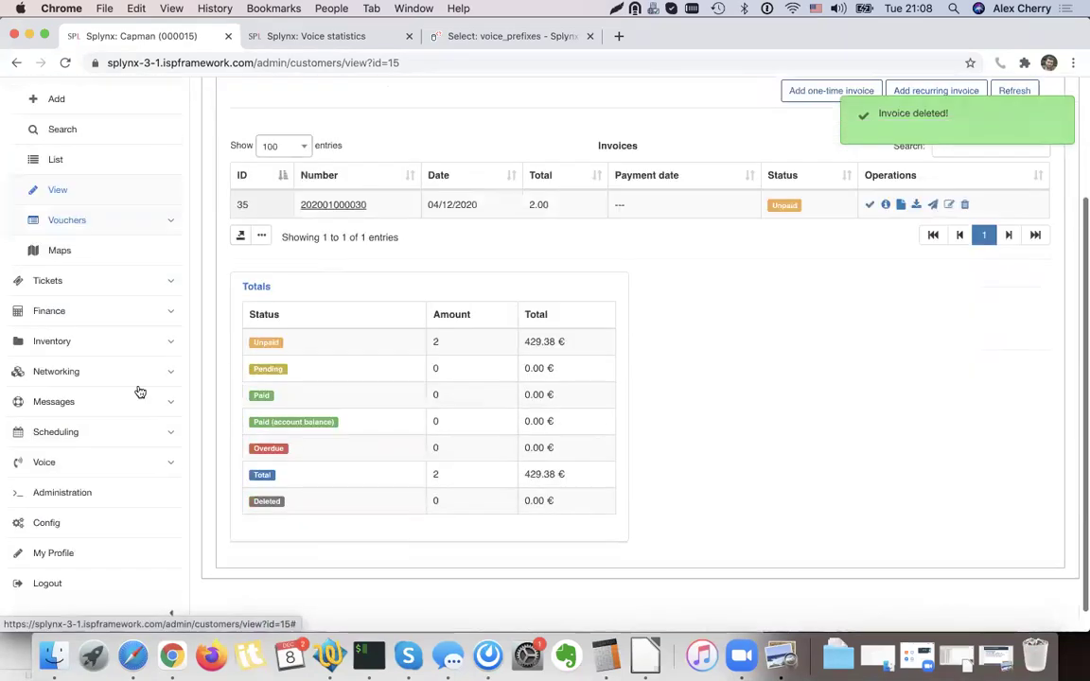
click(52, 440)
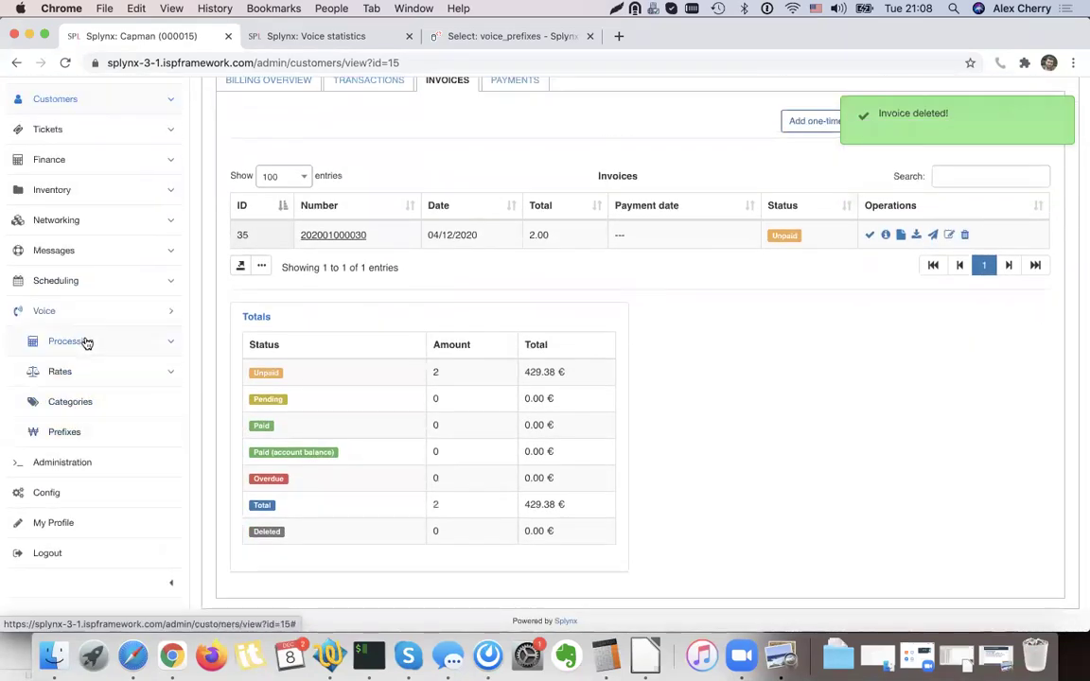
Delete the CDR.CSV import from the CDR processing history.
click(84, 342)
click(98, 432)
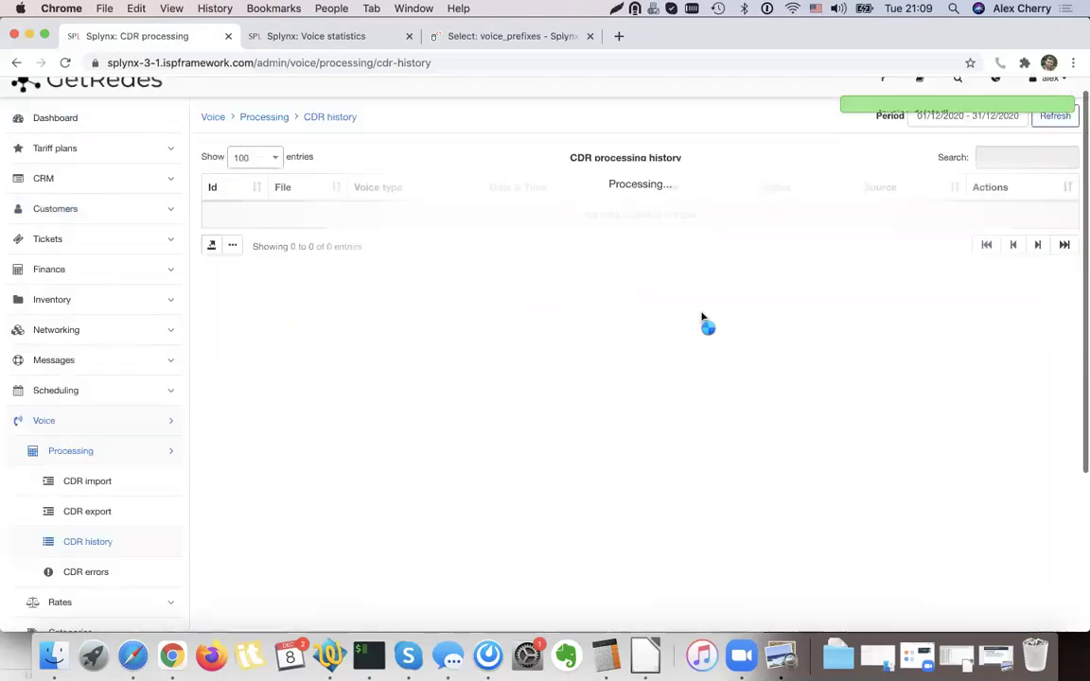
click(948, 236)
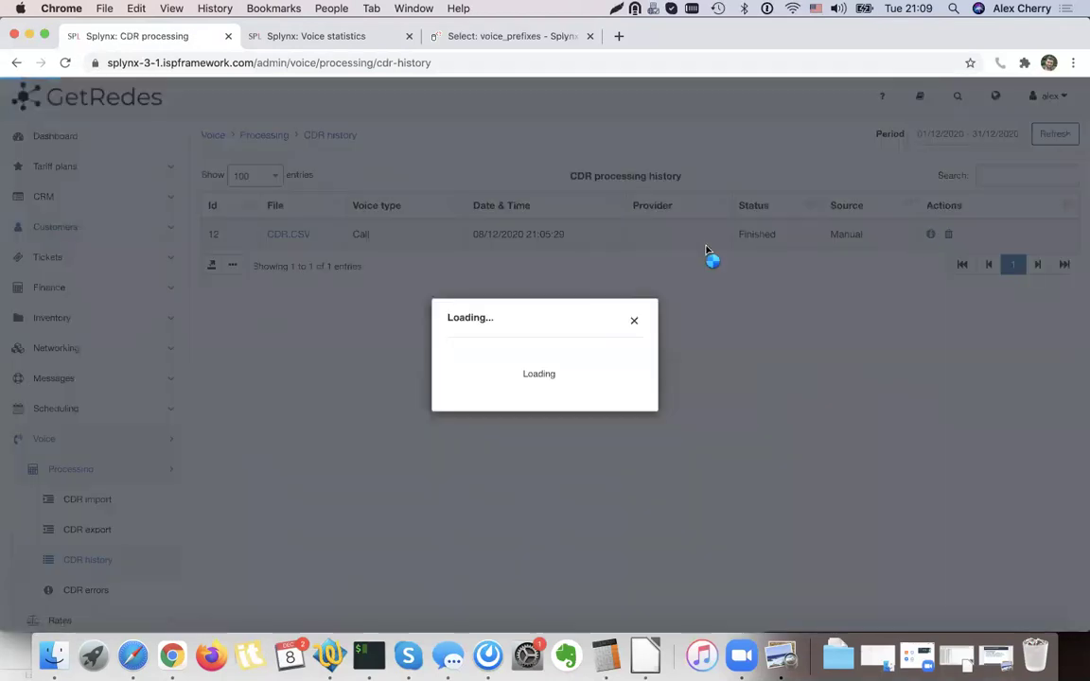
click(622, 411)
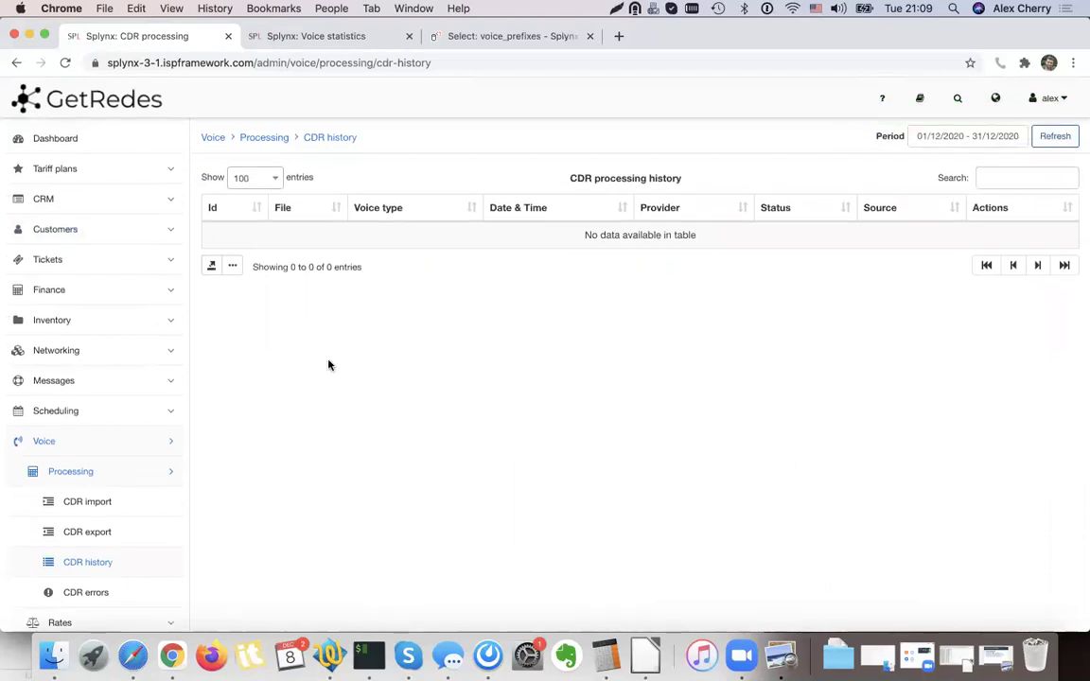
click(88, 168)
Add an included Call pricing rule to TEST 100 MIN: Local, all days, 100 minutes.
click(68, 231)
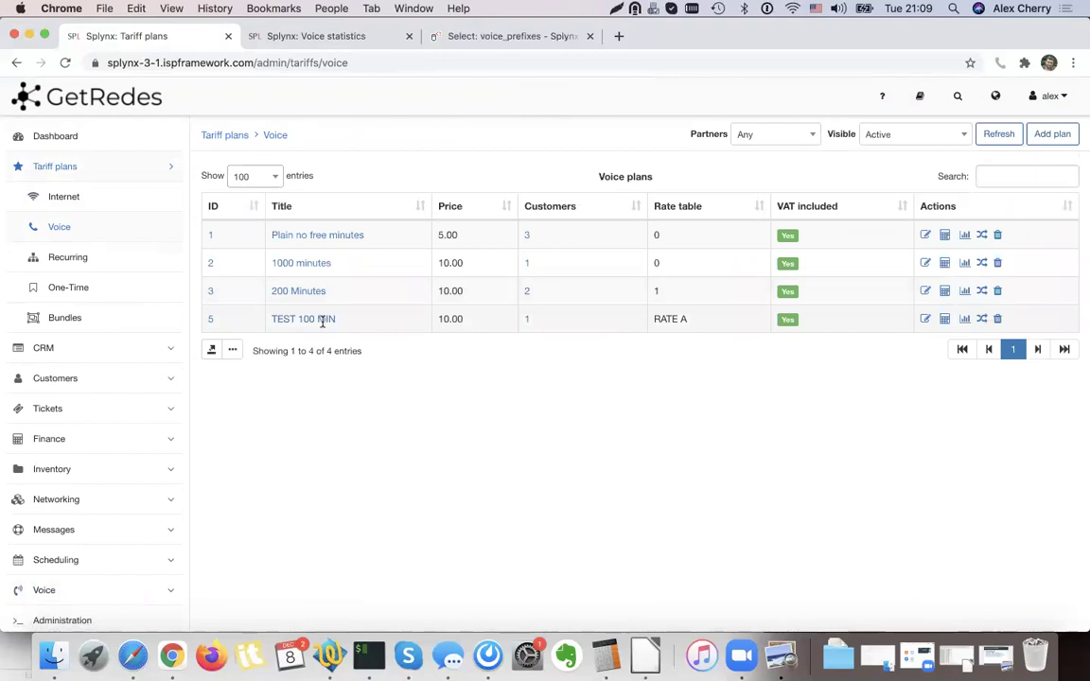
click(945, 319)
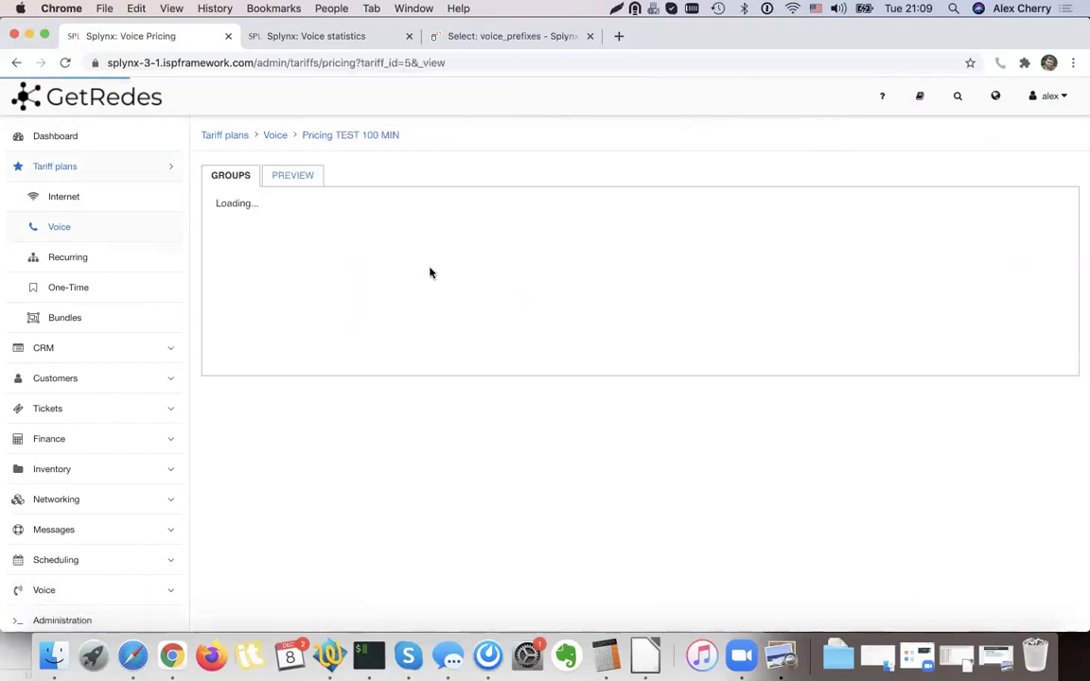
scroll(968, 287, down, 2)
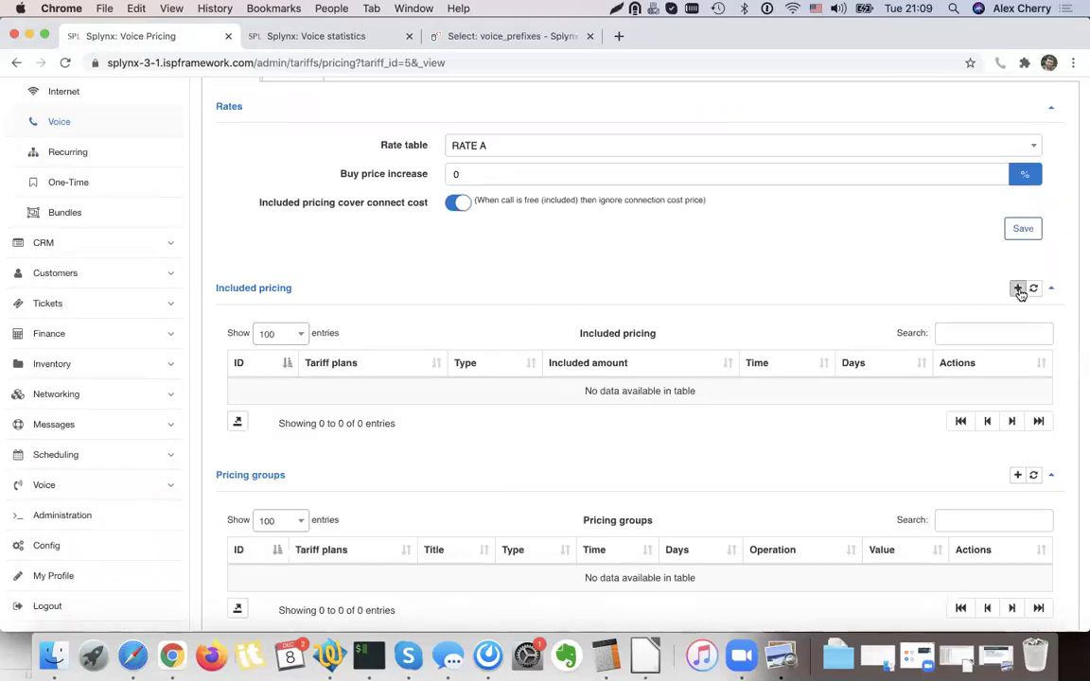
click(1018, 289)
click(484, 252)
click(484, 254)
click(479, 280)
click(492, 350)
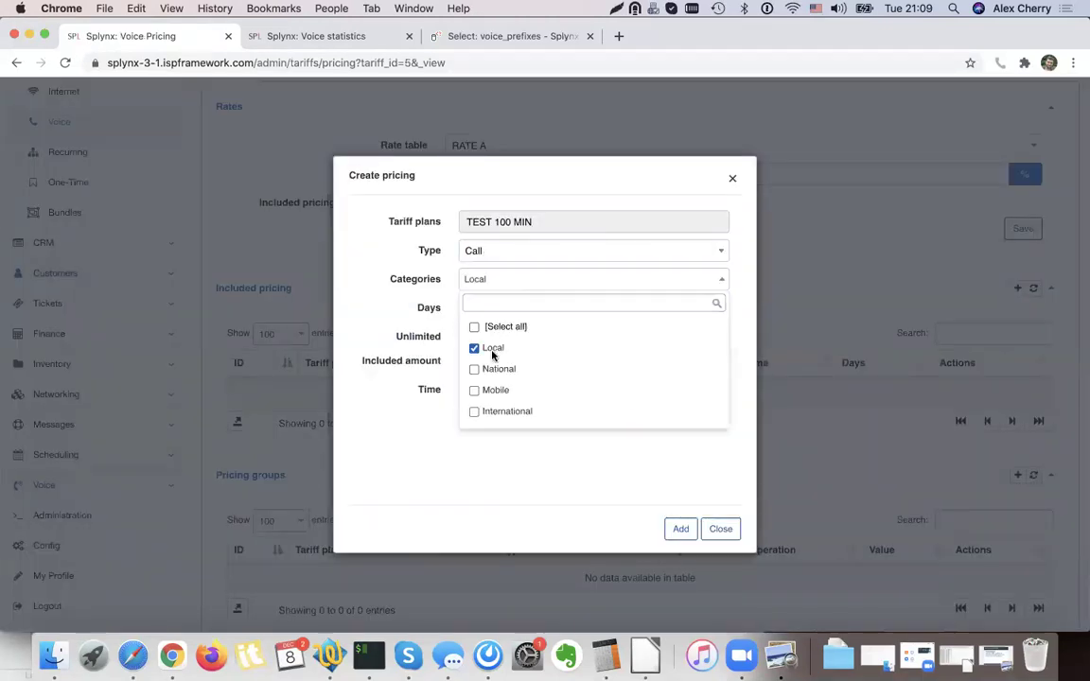
click(499, 311)
click(500, 310)
click(502, 356)
click(397, 345)
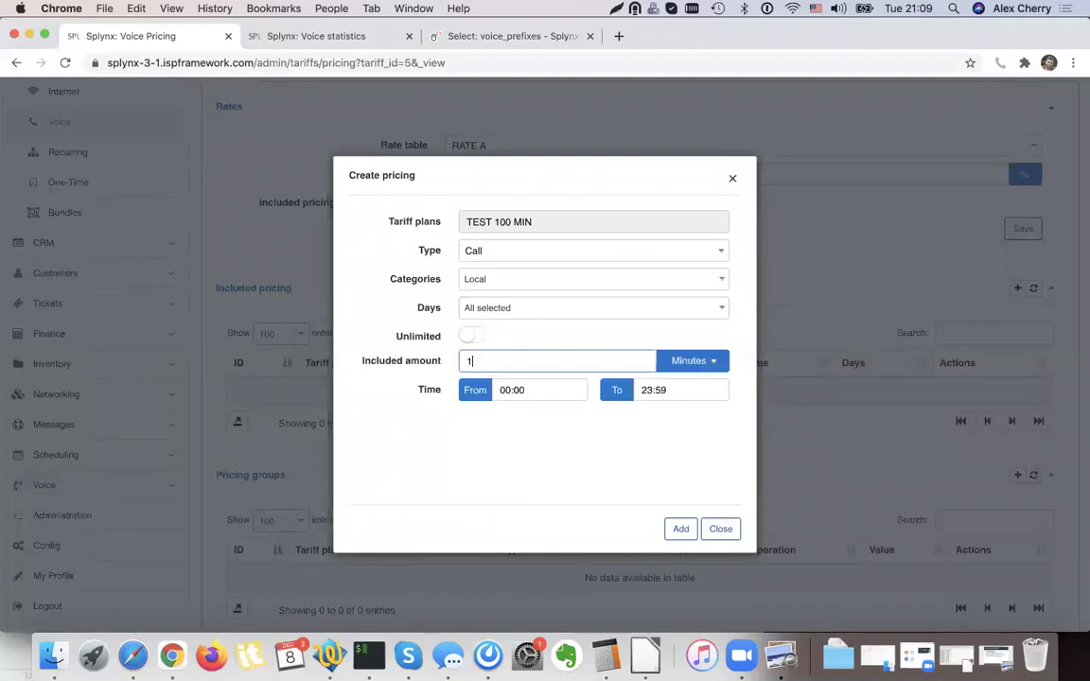
text(100)
click(680, 529)
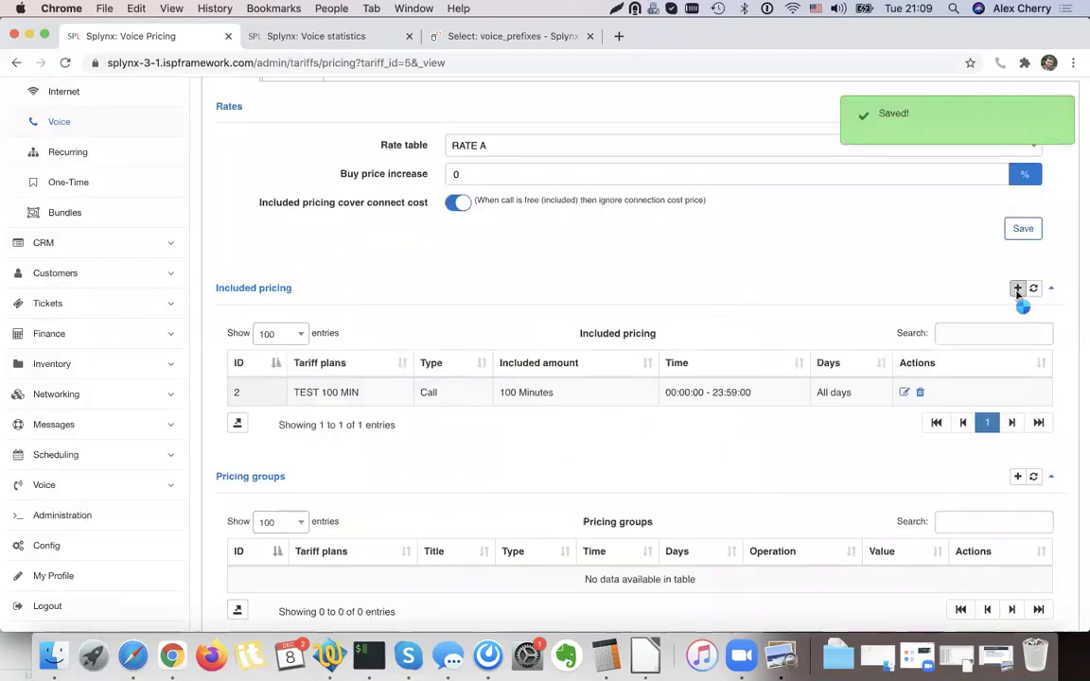
Add a second included rule: Mobile calls on all days, unlimited.
click(1018, 289)
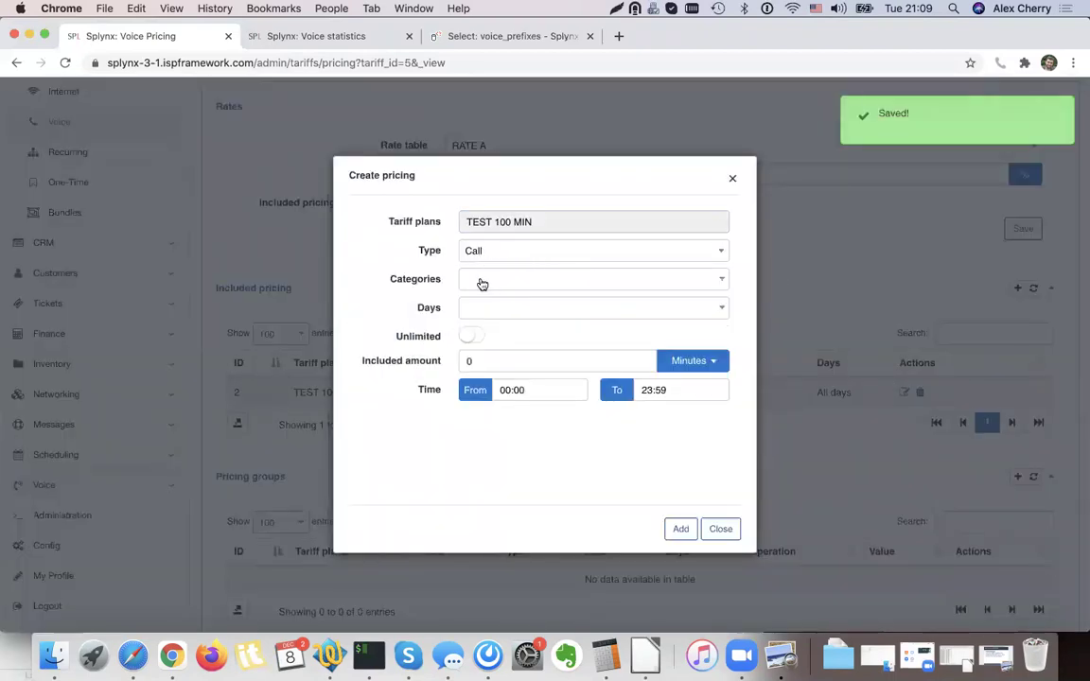
click(481, 284)
click(491, 389)
click(387, 335)
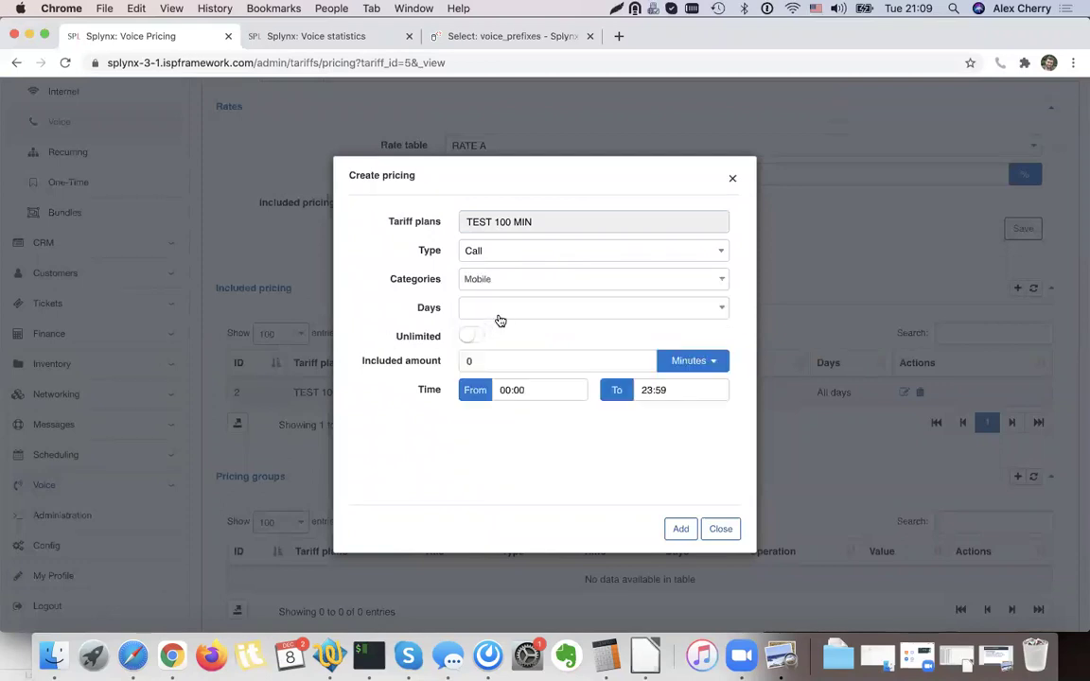
click(499, 320)
click(494, 355)
click(448, 322)
click(499, 358)
click(522, 400)
click(472, 338)
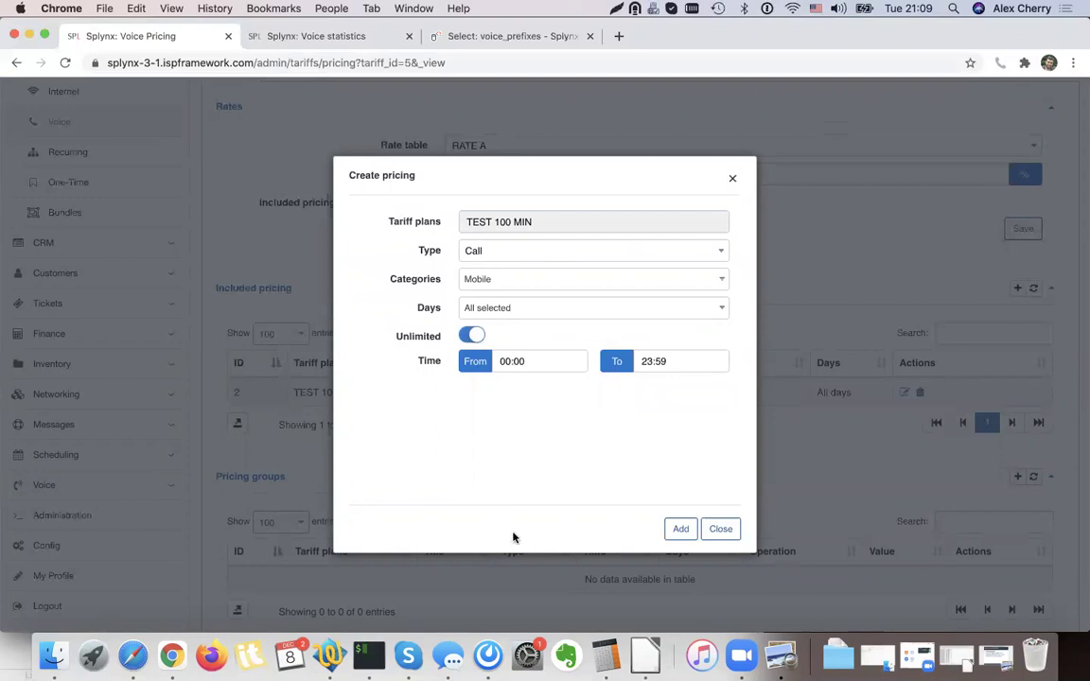
click(685, 532)
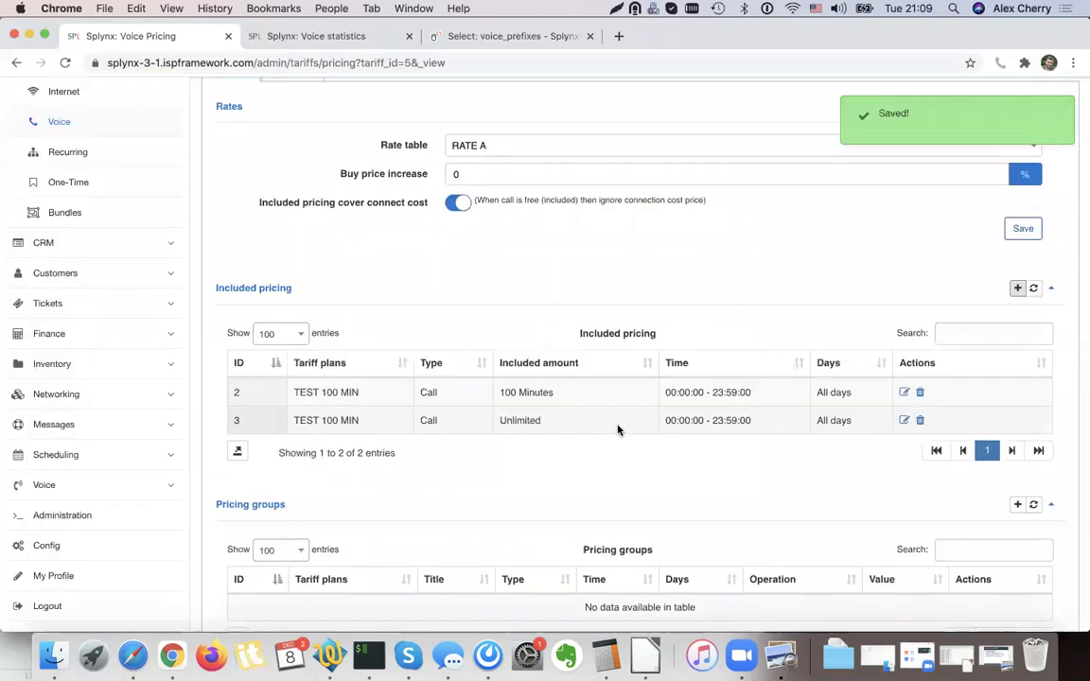
scroll(548, 319, up, 3)
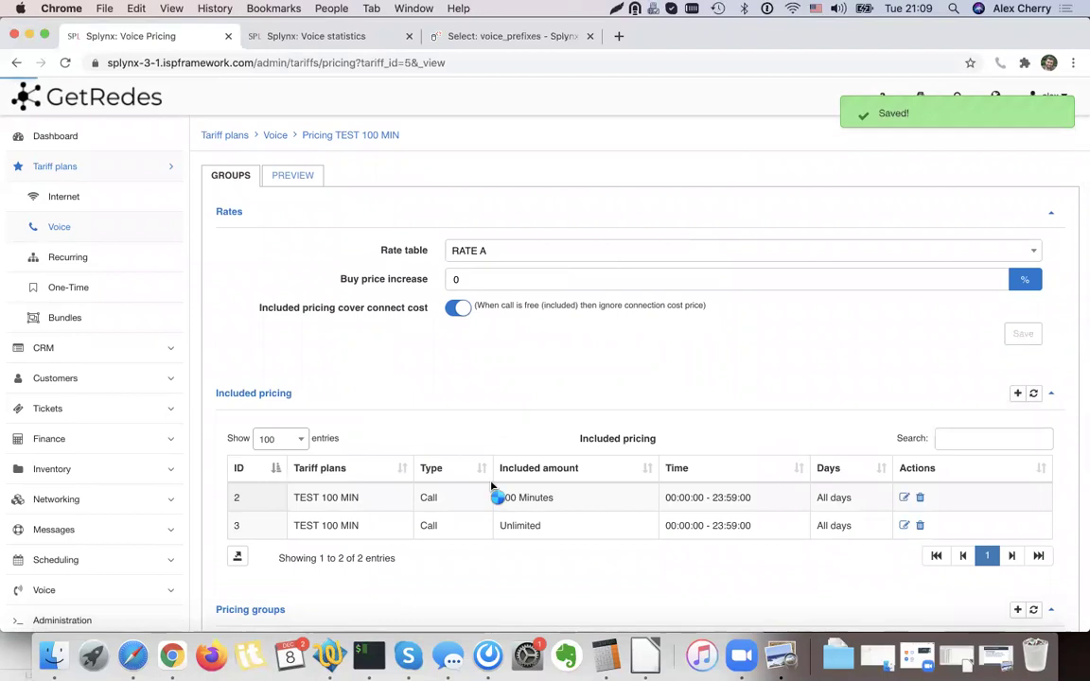
scroll(85, 534, down, 1)
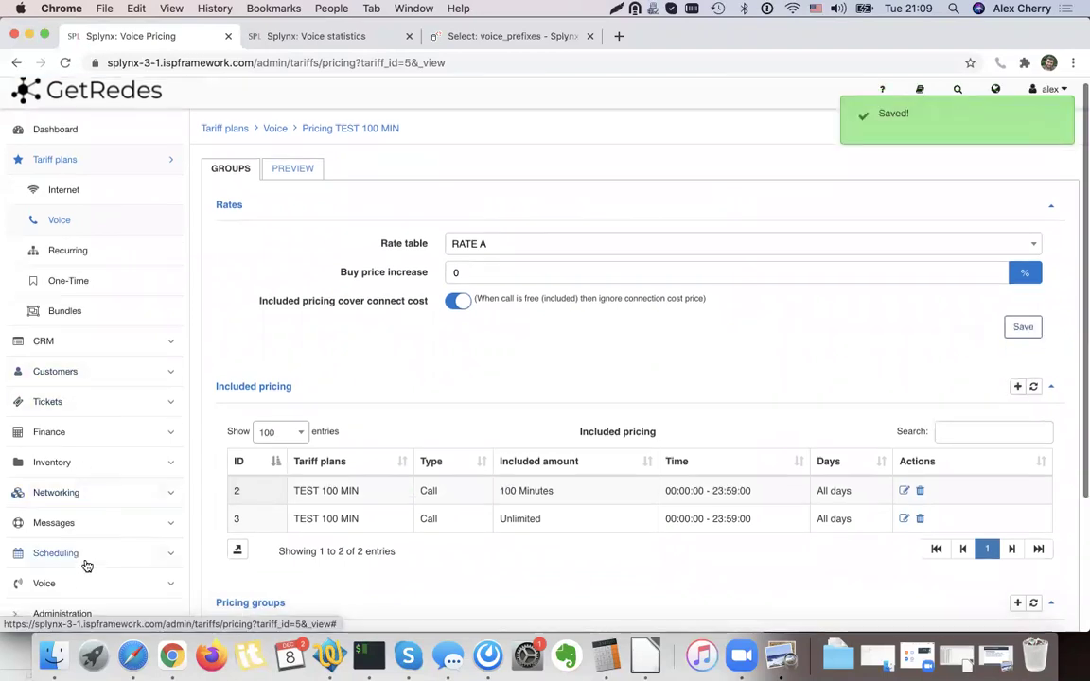
click(82, 575)
Import CDR.CSV (152 calls imported, 2517 rows failed) and open the test customer's profile.
click(82, 458)
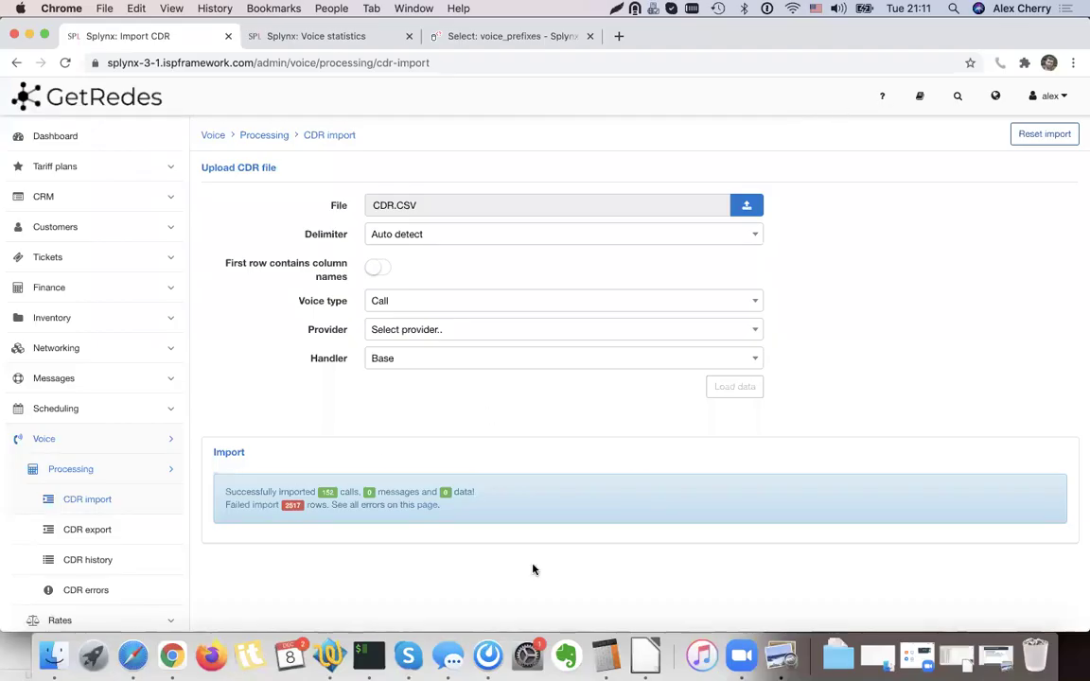
click(82, 204)
click(83, 209)
click(81, 223)
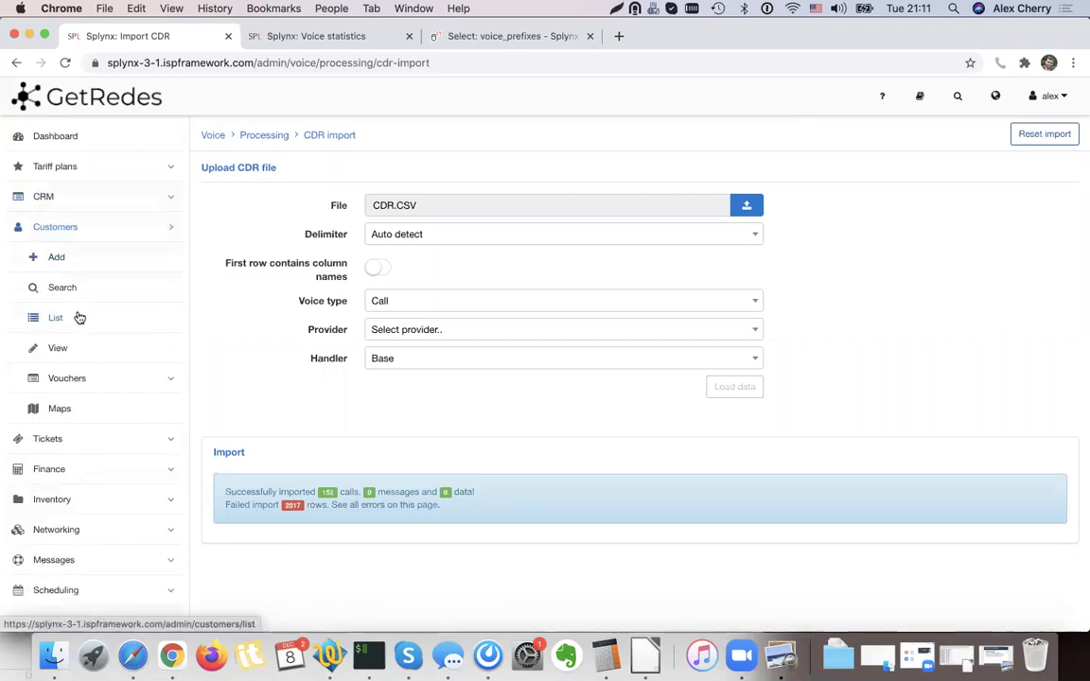
click(81, 316)
click(462, 583)
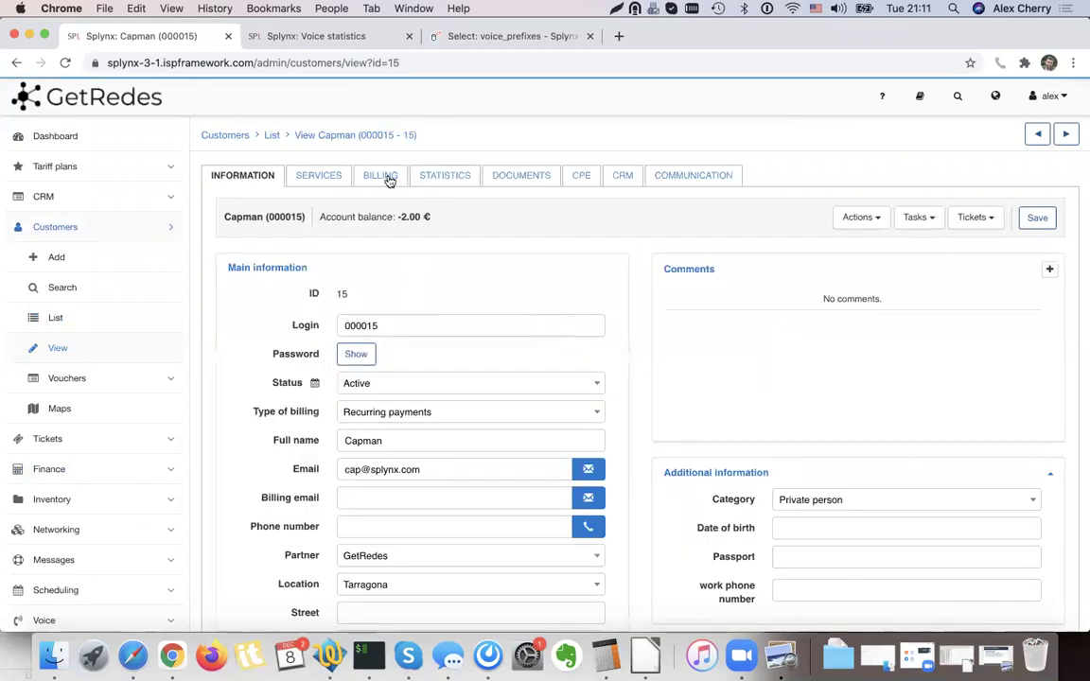
Charge and invoice the customer, including the outgoing calls line priced 78.14666665.
click(385, 177)
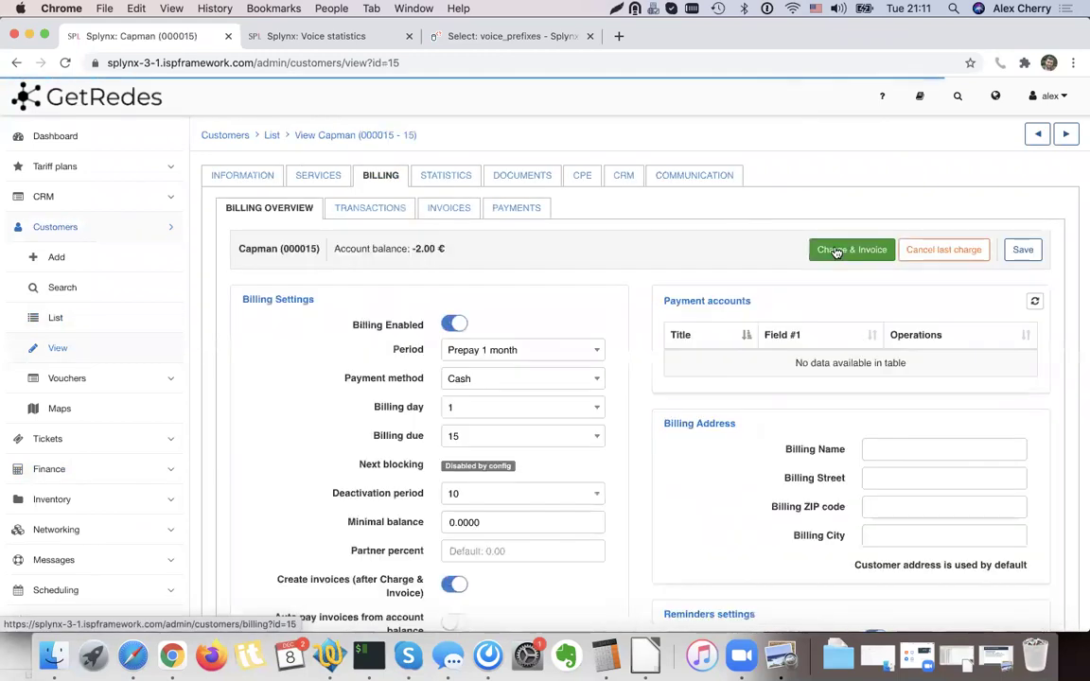
click(836, 250)
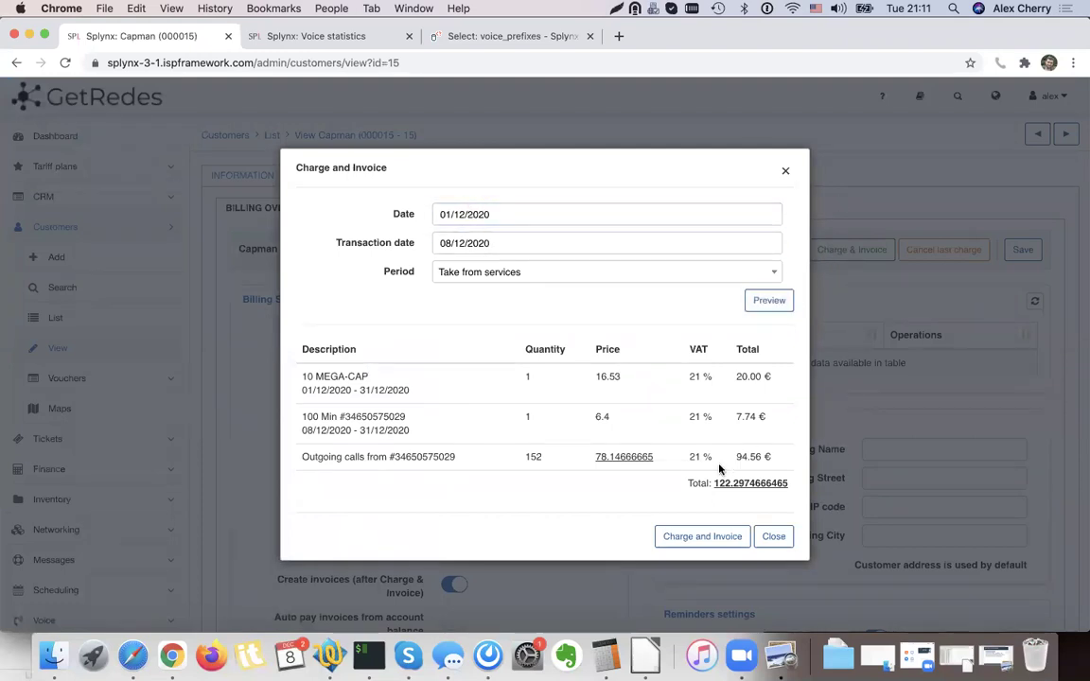
drag(306, 455, 442, 455)
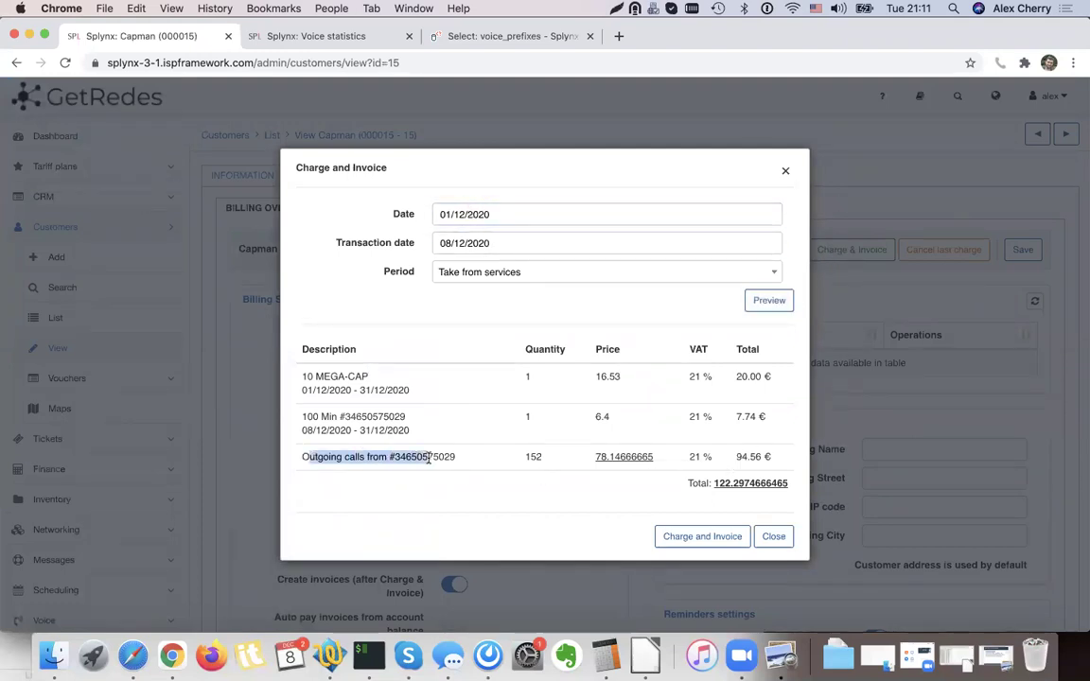
click(640, 457)
drag(653, 456, 594, 458)
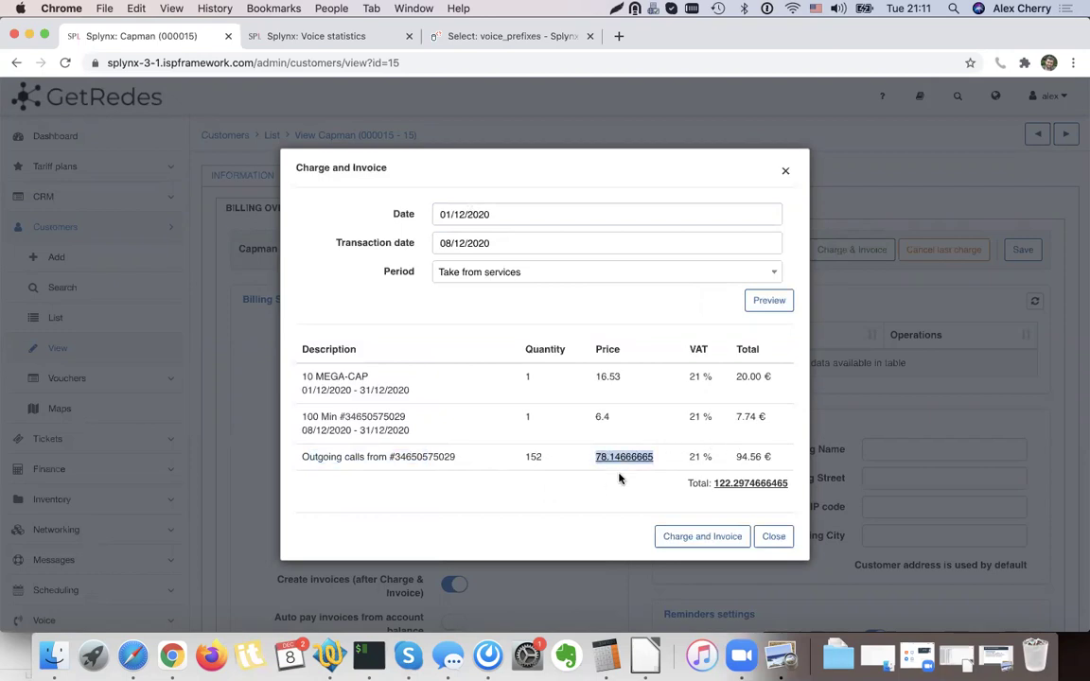
click(702, 536)
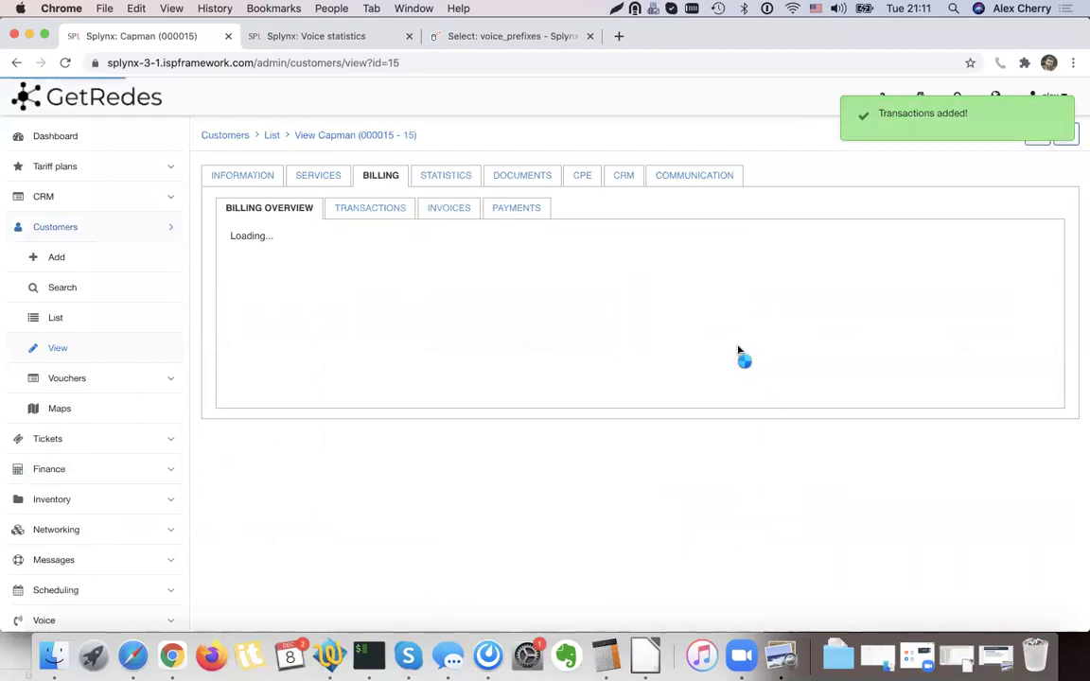
Show the customer's voice statistics with the period set to last month.
click(459, 182)
click(309, 210)
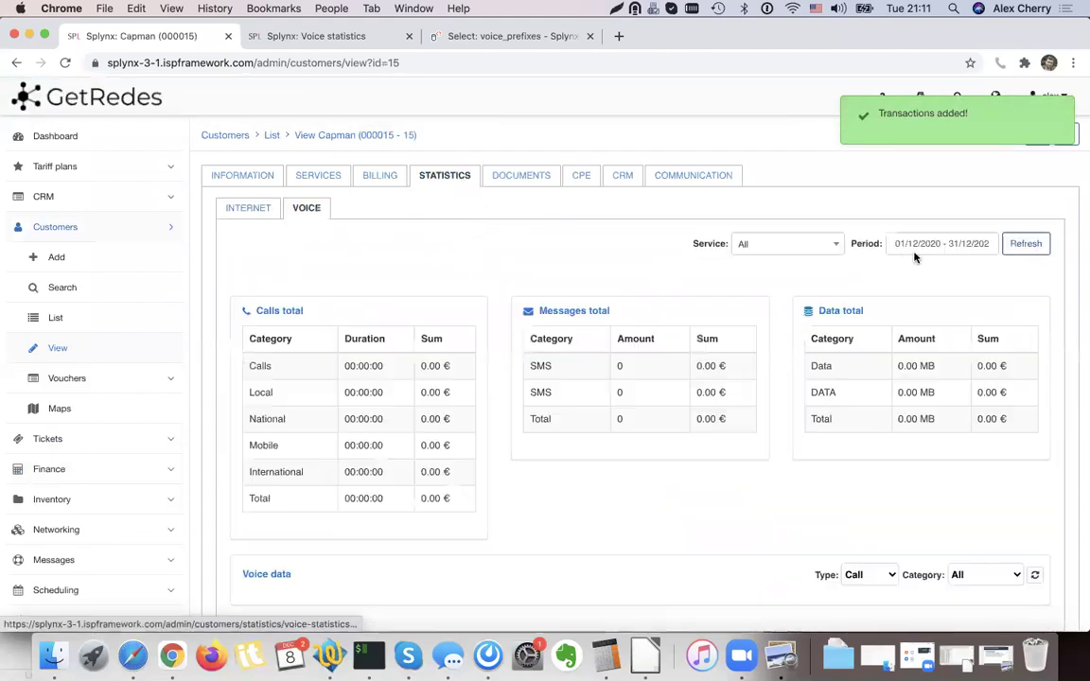
click(927, 243)
click(908, 395)
Refresh November statistics and check totals: National 94.56 €, Local and Mobile 0.00 €.
click(1022, 250)
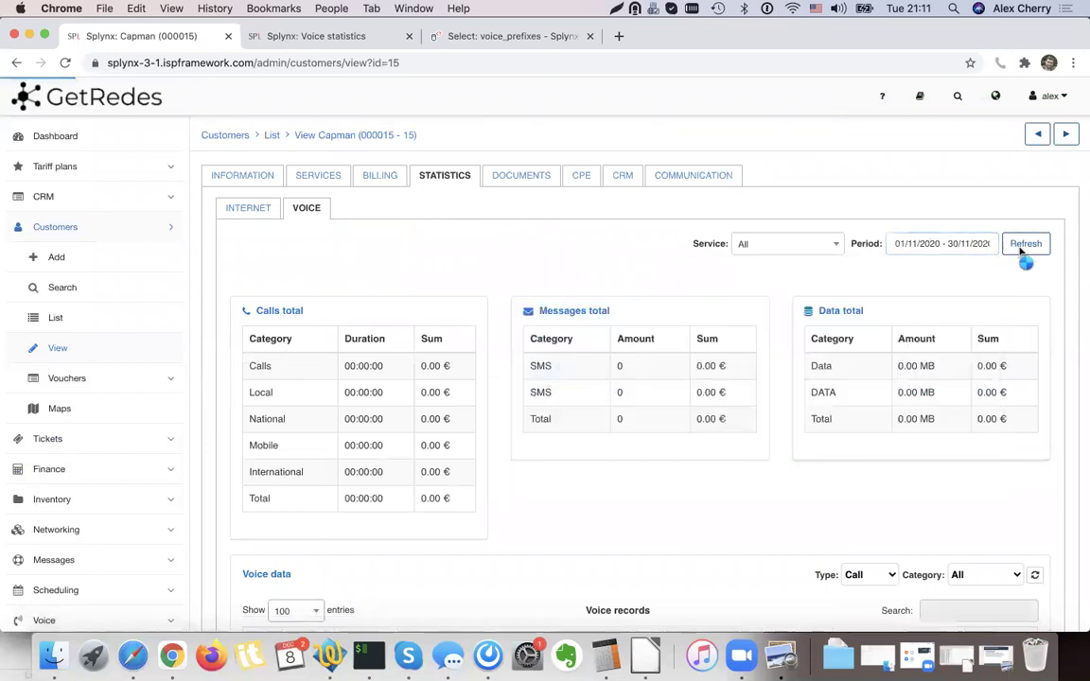
scroll(427, 325, down, 2)
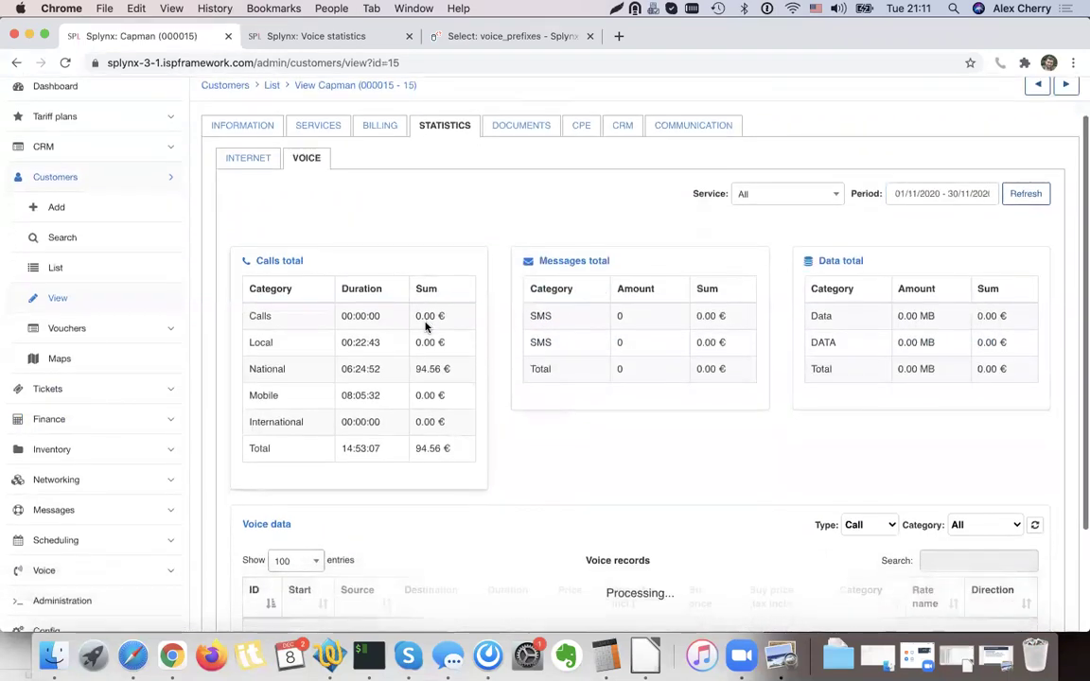
scroll(425, 326, down, 1)
double_click(270, 369)
click(342, 367)
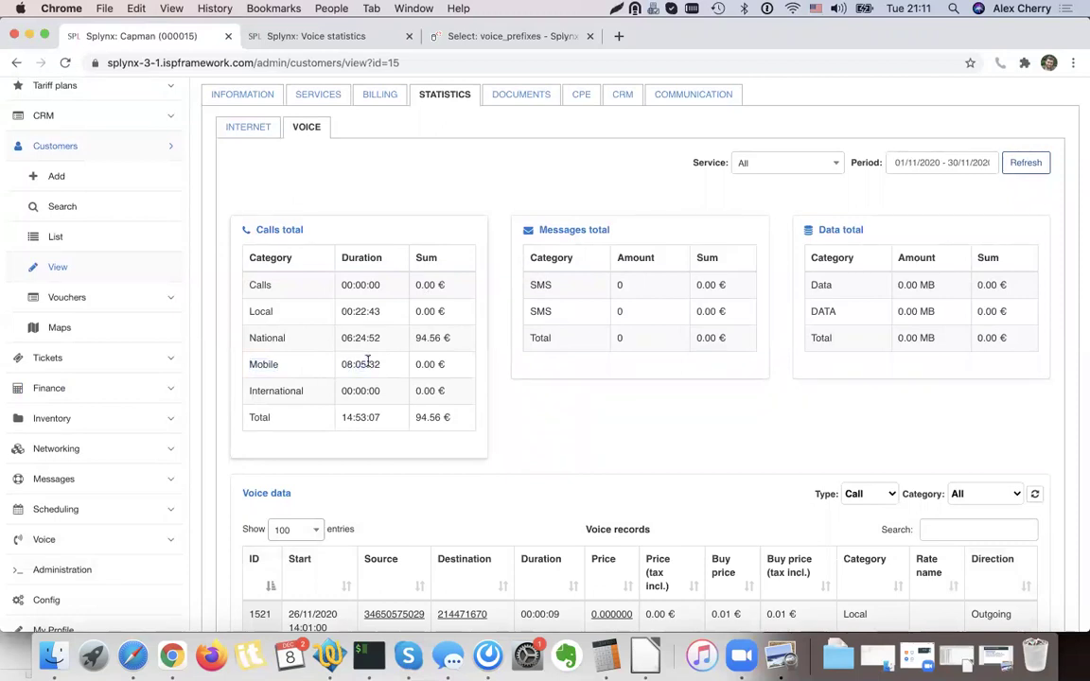
drag(449, 374, 413, 373)
drag(369, 311, 357, 311)
click(387, 316)
click(357, 312)
scroll(449, 319, up, 2)
scroll(449, 319, down, 5)
scroll(448, 319, up, 5)
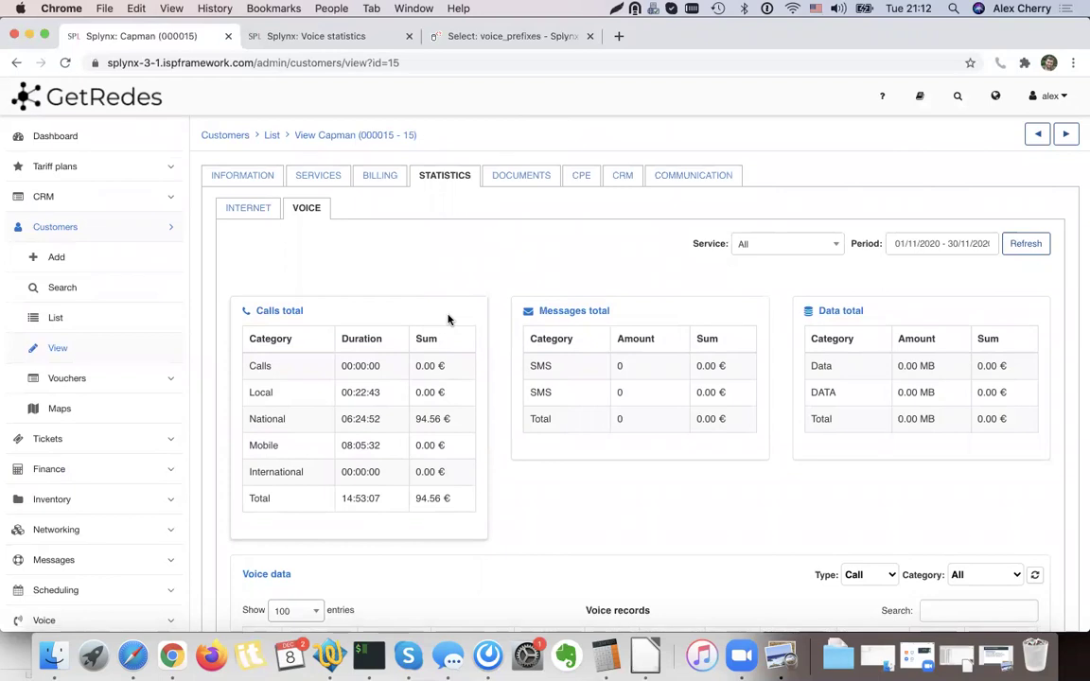
Highlight 'PREFIX based rates' and 'Destination NAME' on the VOIP Rates Scenarios slide.
click(780, 655)
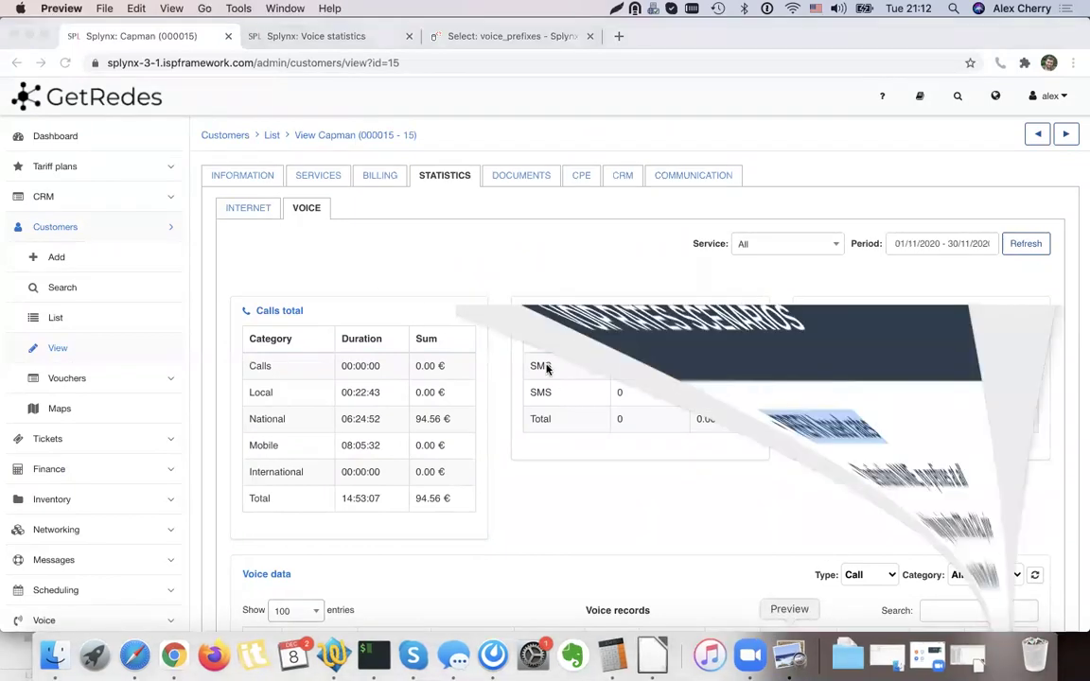
triple_click(335, 209)
double_click(386, 200)
triple_click(387, 200)
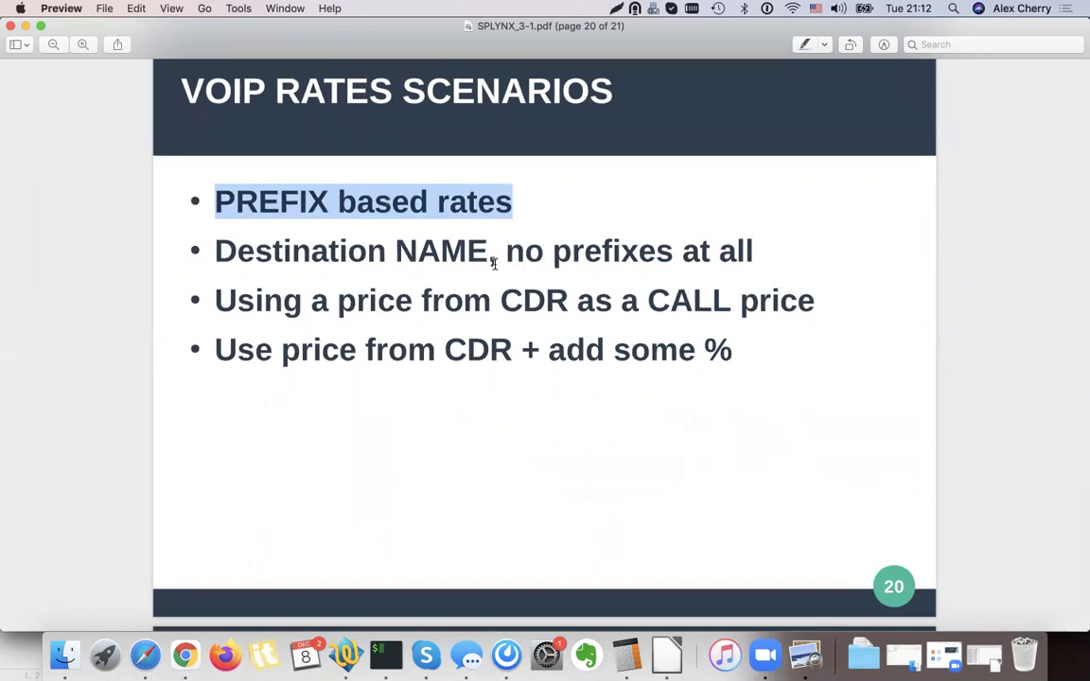
drag(496, 253, 221, 254)
double_click(222, 254)
drag(422, 253, 471, 254)
double_click(455, 253)
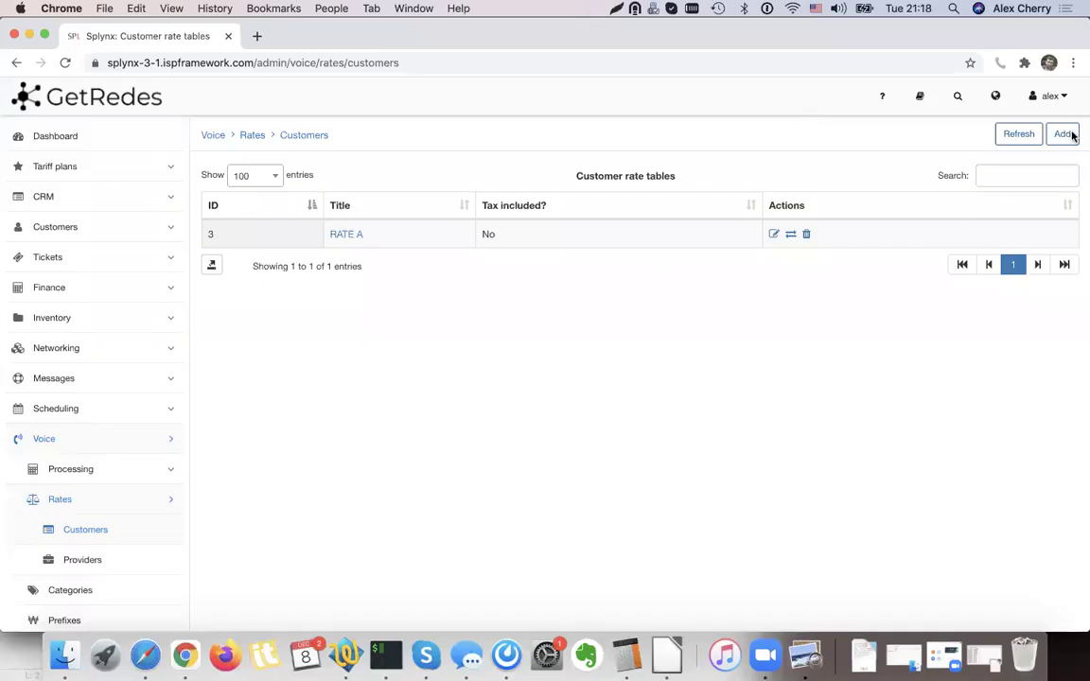
Create the RATE NAMES customer rate table and open its rates.
click(1059, 136)
click(479, 311)
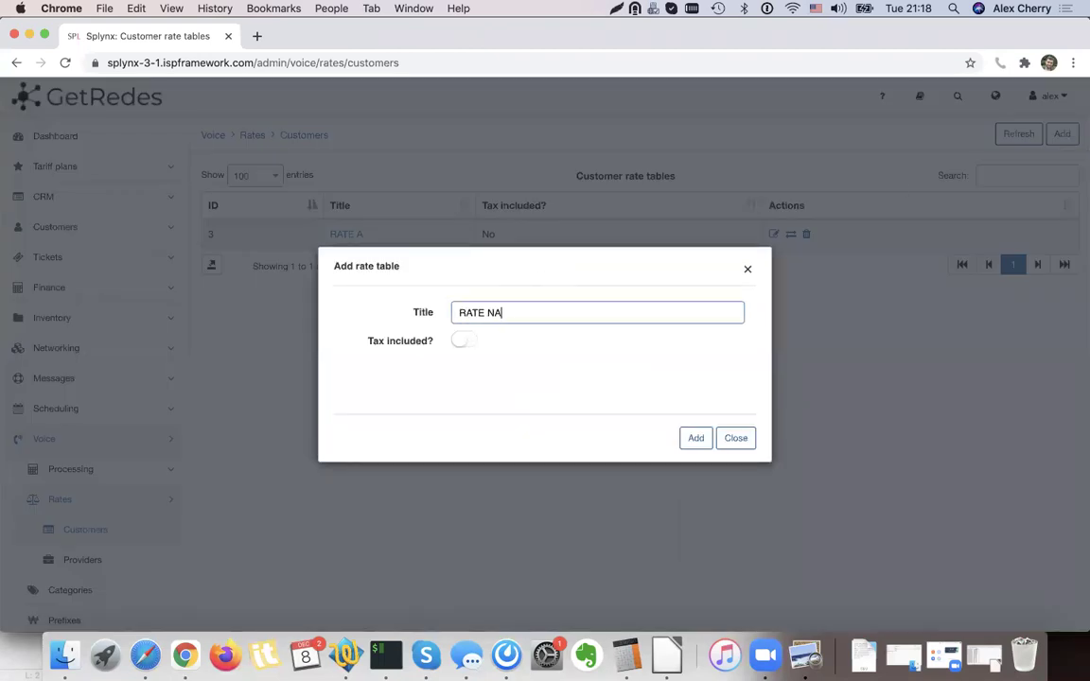
click(694, 438)
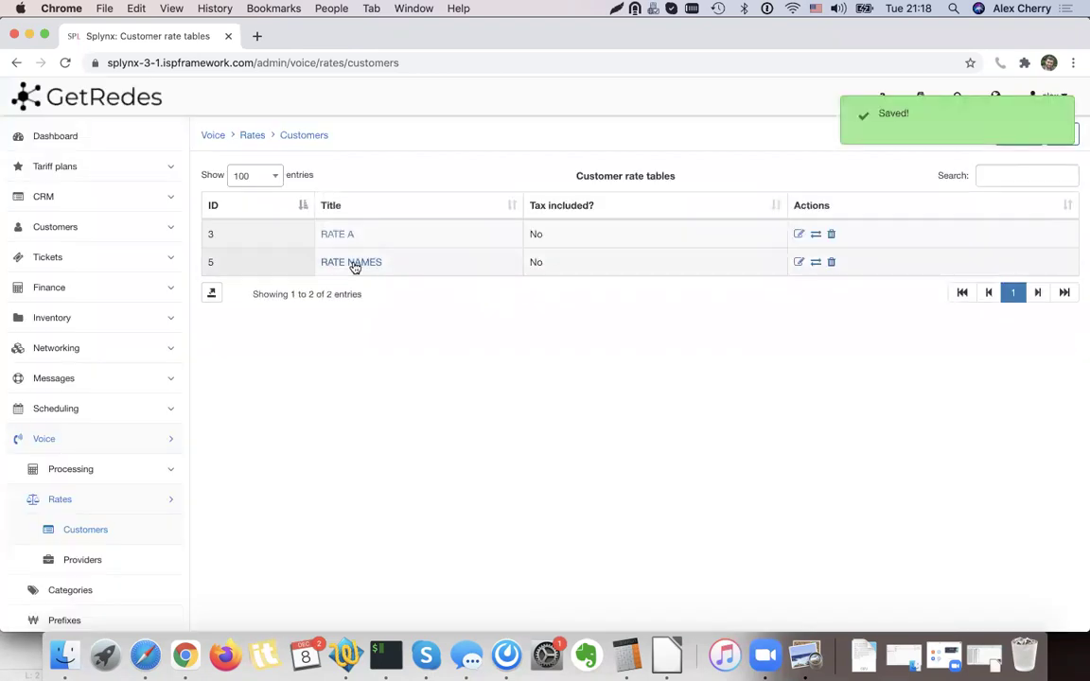
click(816, 262)
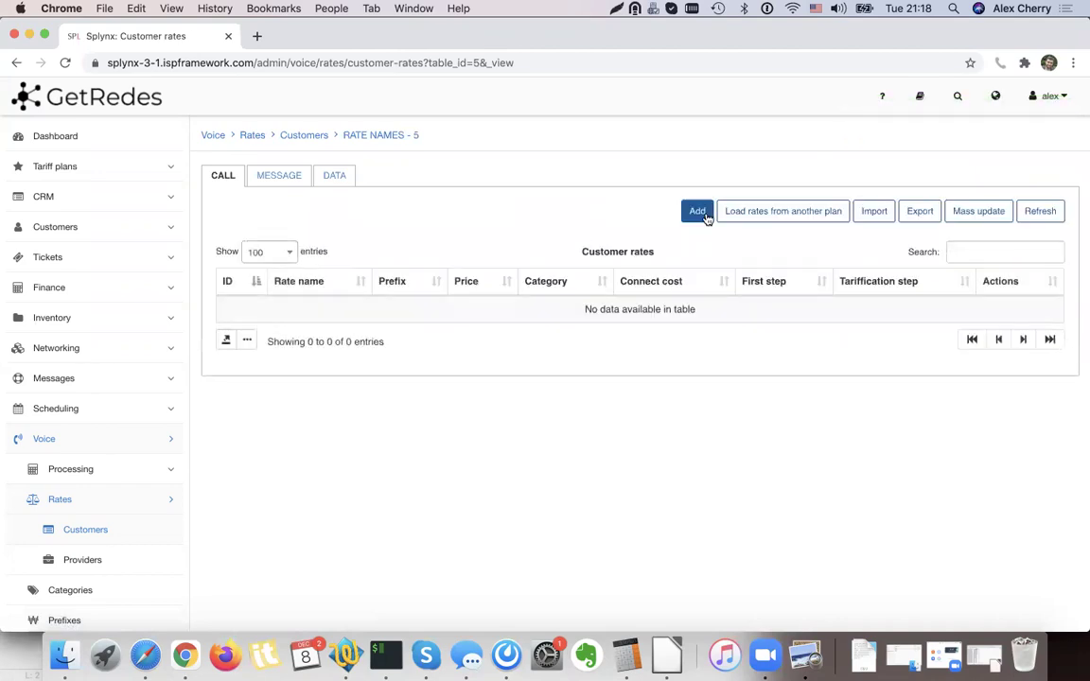
Add a rate named Local, with description Local, in the Local category.
click(697, 211)
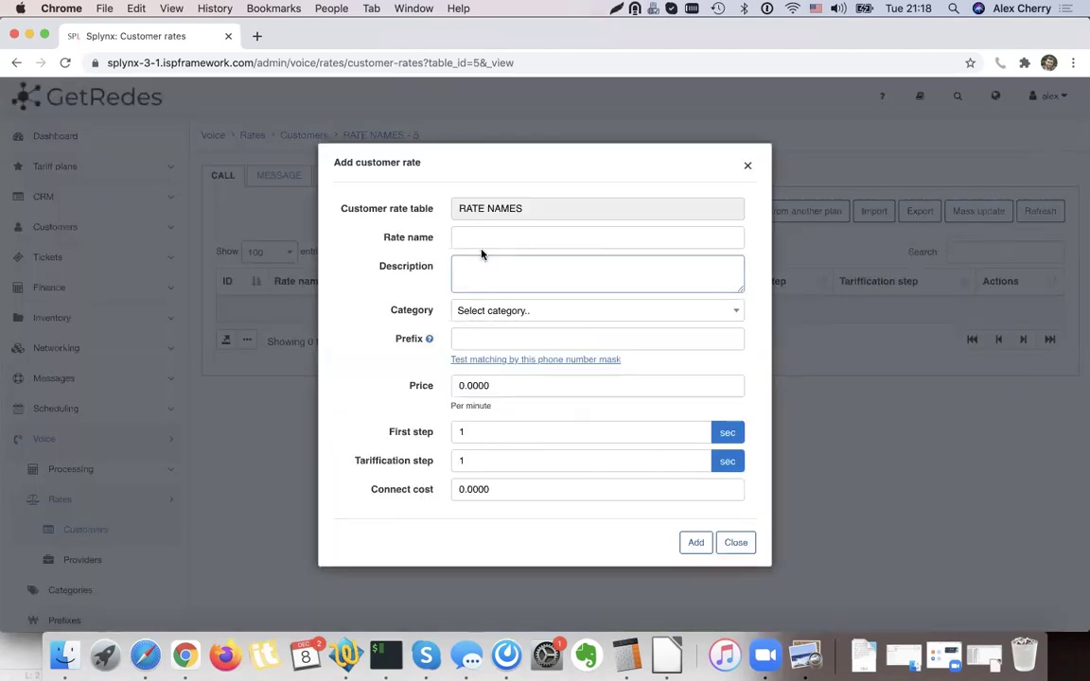
click(456, 240)
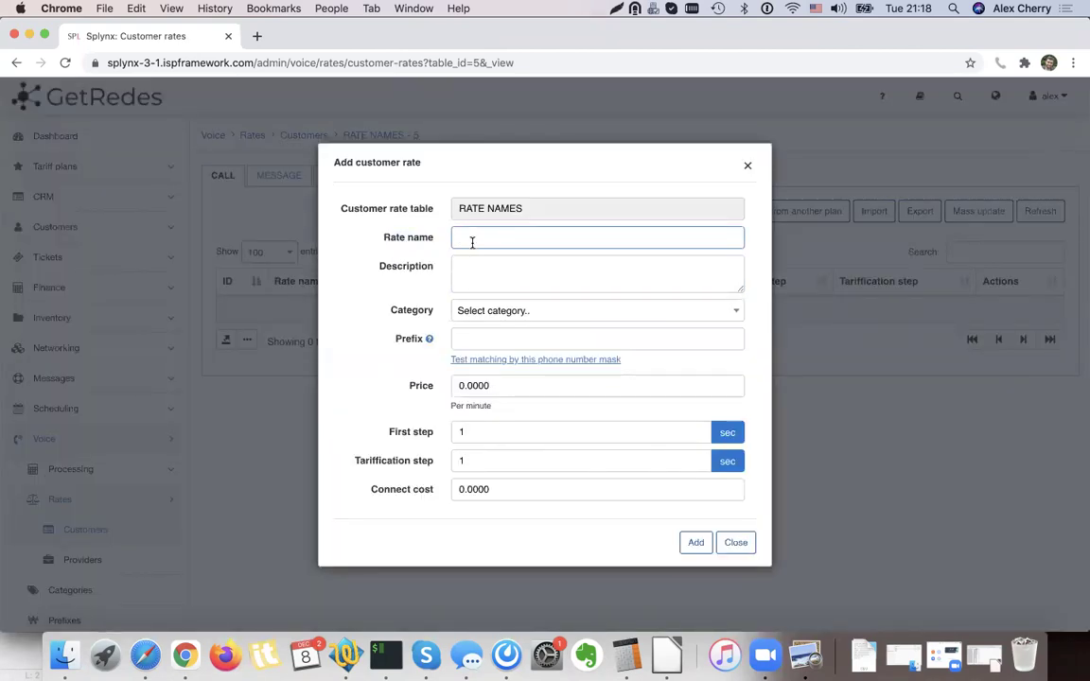
double_click(496, 239)
key(super+c)
click(503, 284)
key(super+v)
click(505, 313)
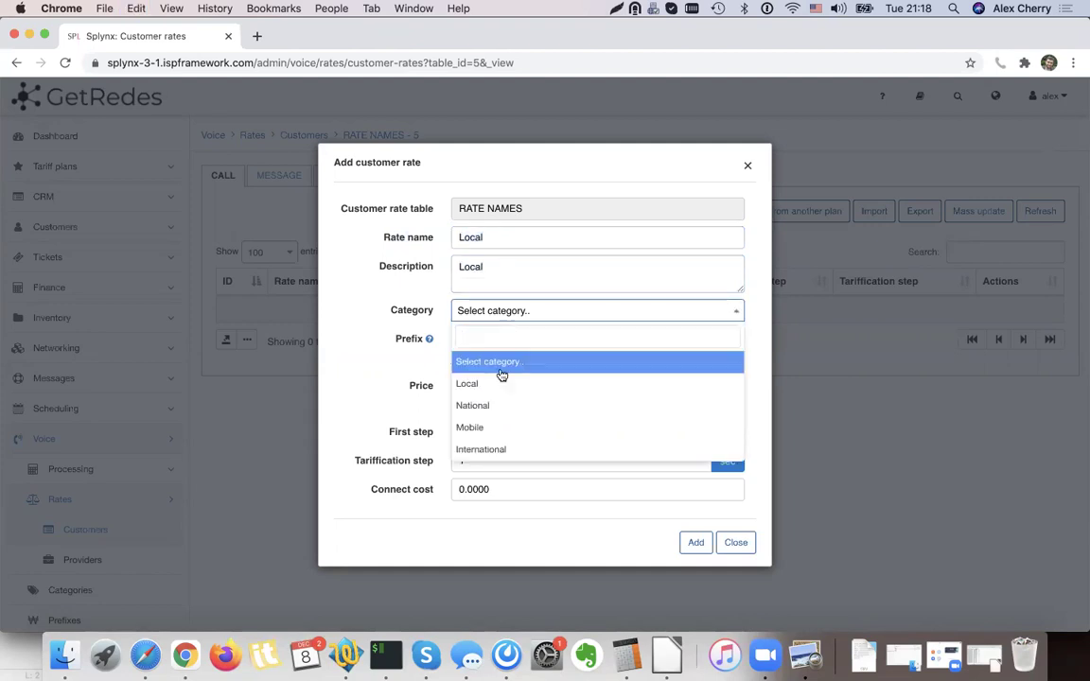
click(495, 381)
Give the Local rate a price of 0.1 with 60-second steps and save it.
click(461, 338)
double_click(479, 385)
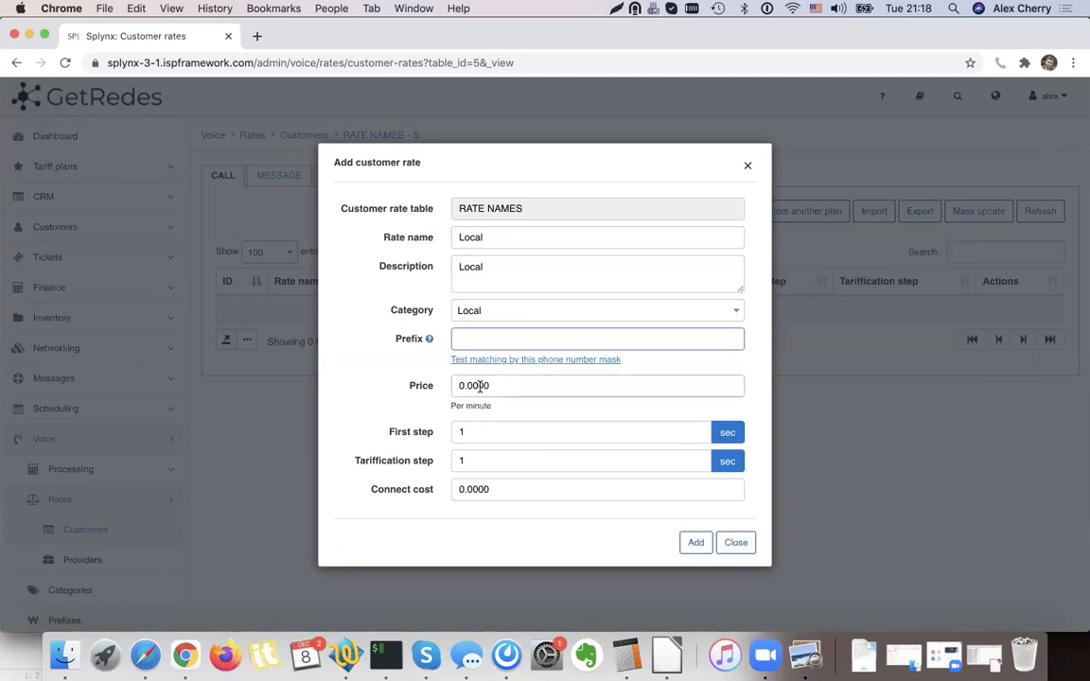
text(0.1)
click(498, 429)
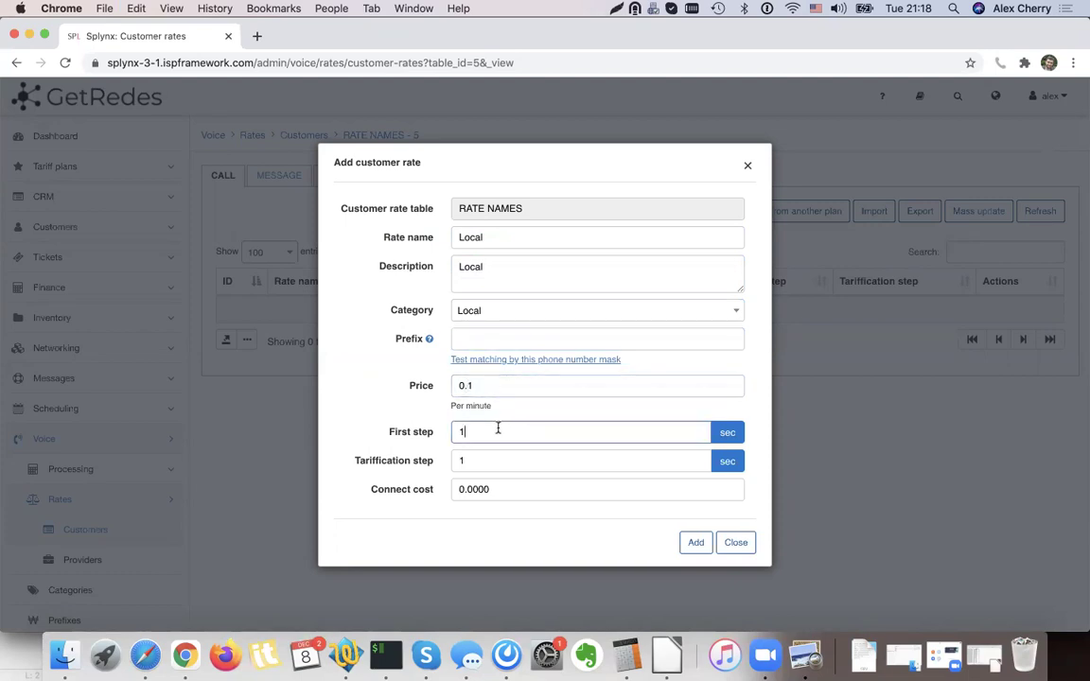
text(60)
key(Tab)
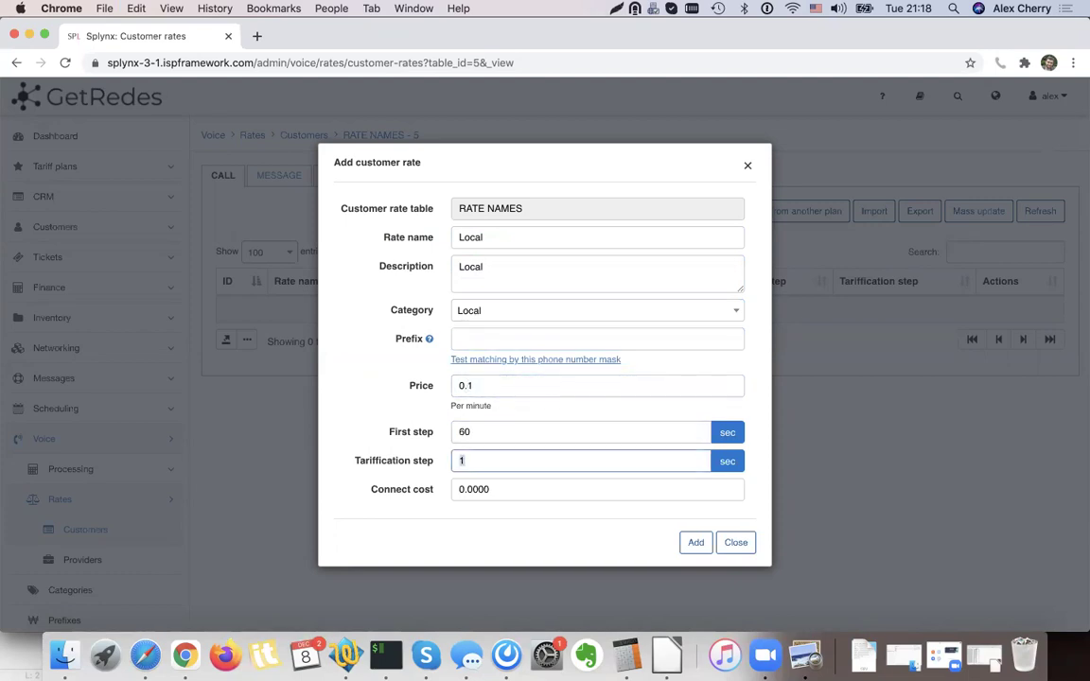
click(691, 542)
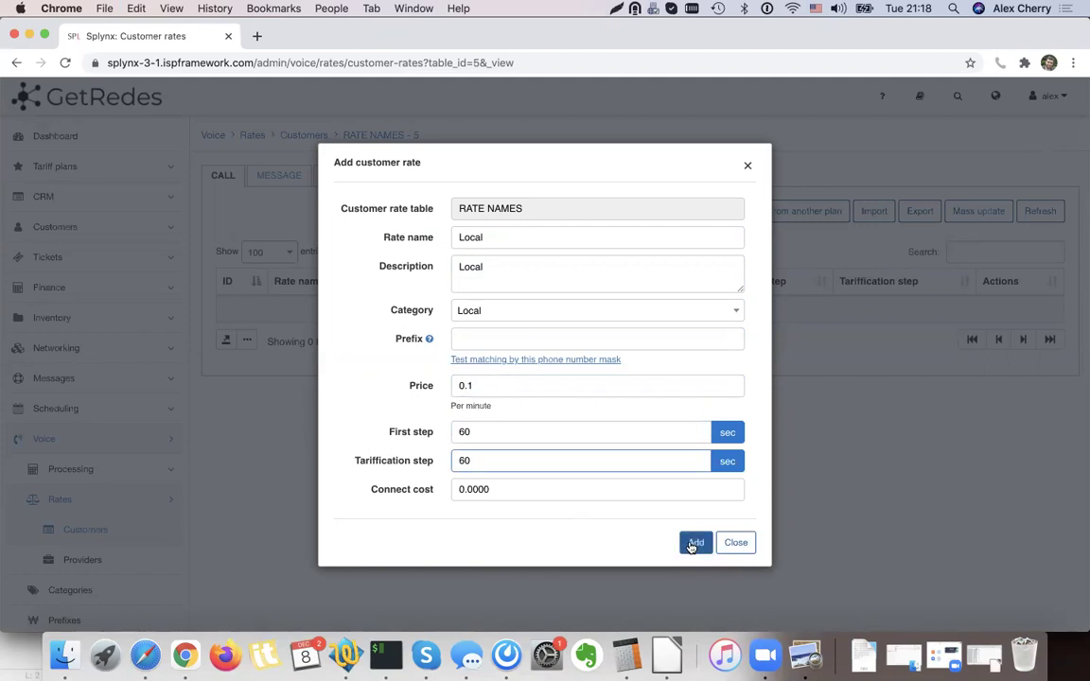
click(695, 545)
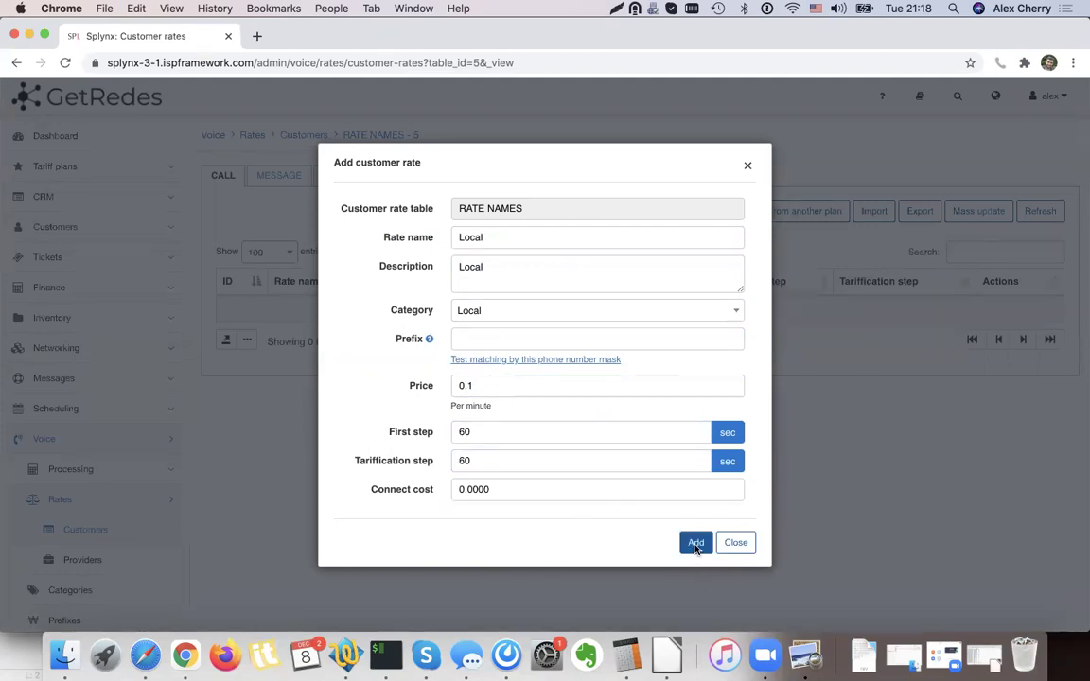
click(697, 212)
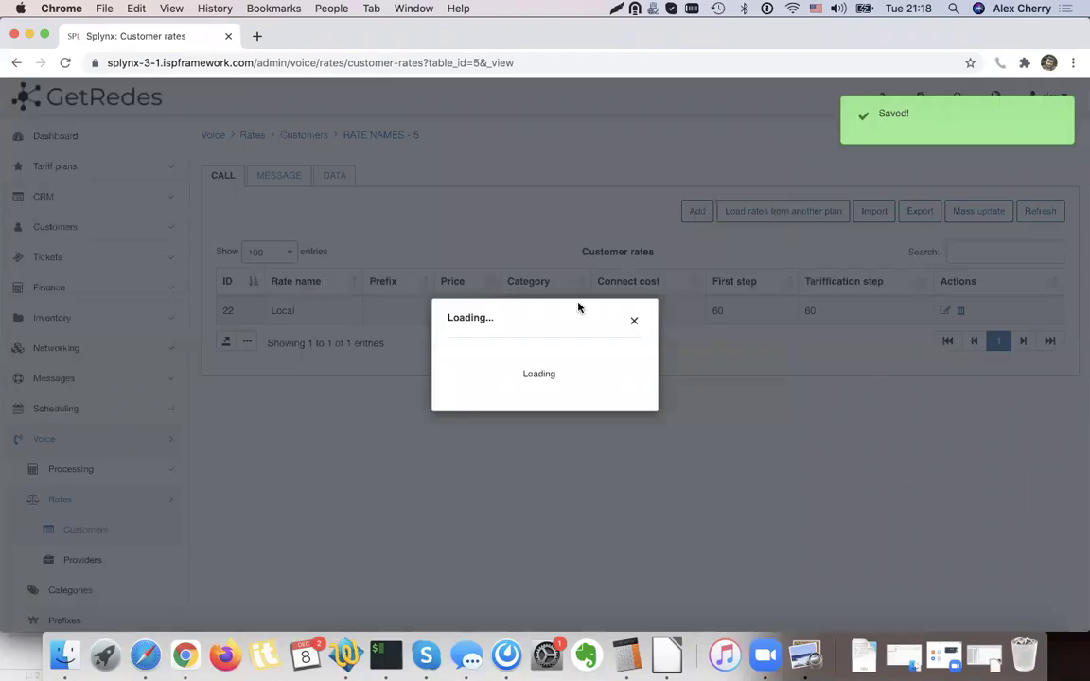
click(485, 237)
Enter National as the new rate's name and description.
text(National)
click(480, 272)
text(National)
double_click(492, 237)
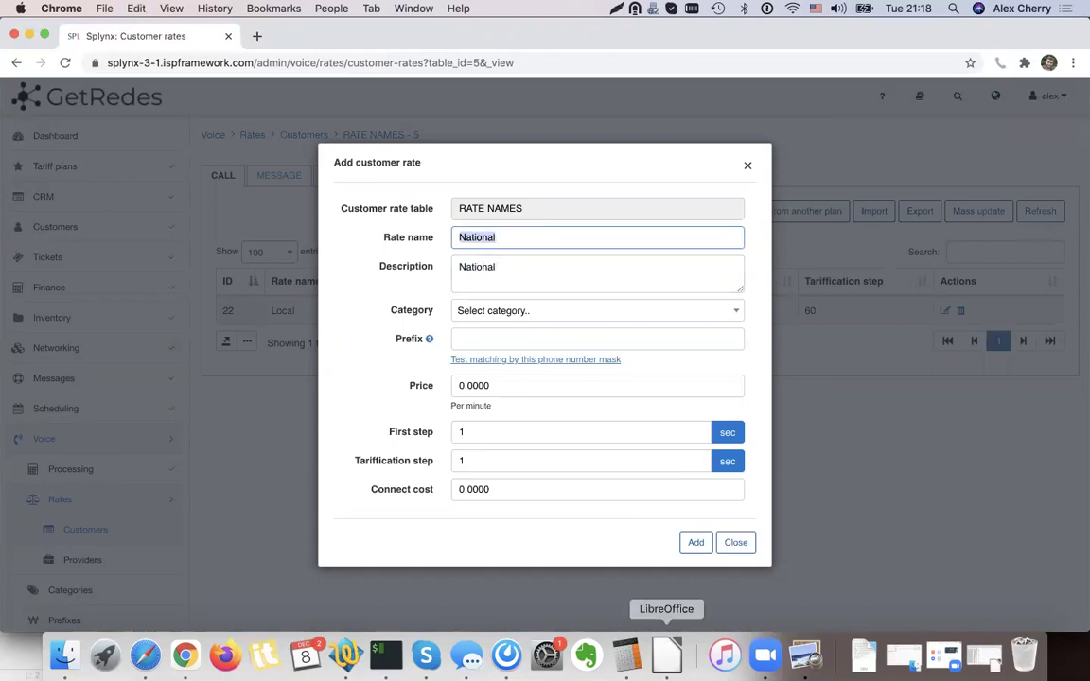
Check the destination names, such as Mobile in E661, in column E of the CDR.CSV spreadsheet.
click(668, 656)
click(322, 251)
click(307, 331)
drag(1048, 128, 1048, 244)
scroll(345, 251, up, 20)
click(323, 184)
click(26, 26)
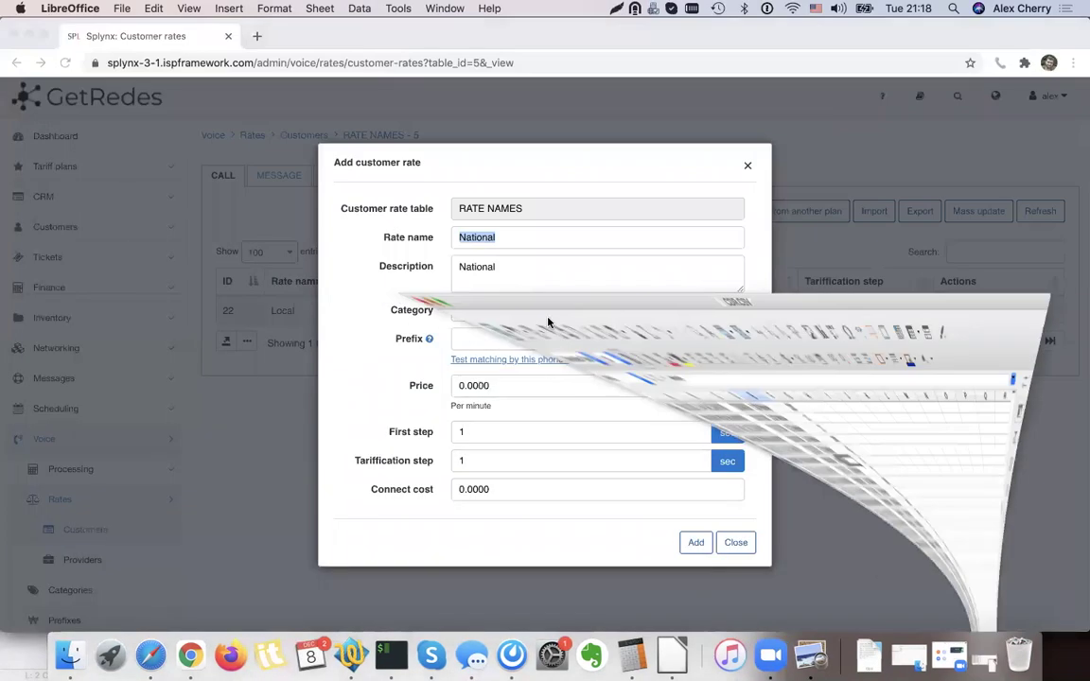
Give the rate category National, price 0.2 and 60-second first and tarification steps, then add it.
click(533, 315)
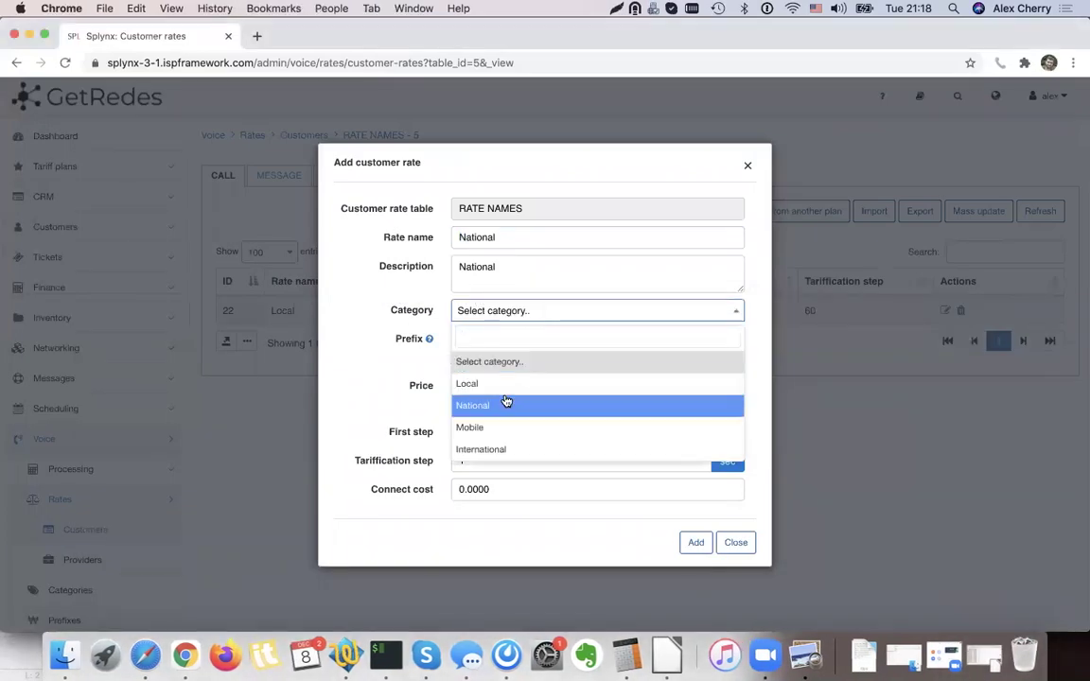
click(574, 405)
click(481, 378)
double_click(468, 385)
text(0.2)
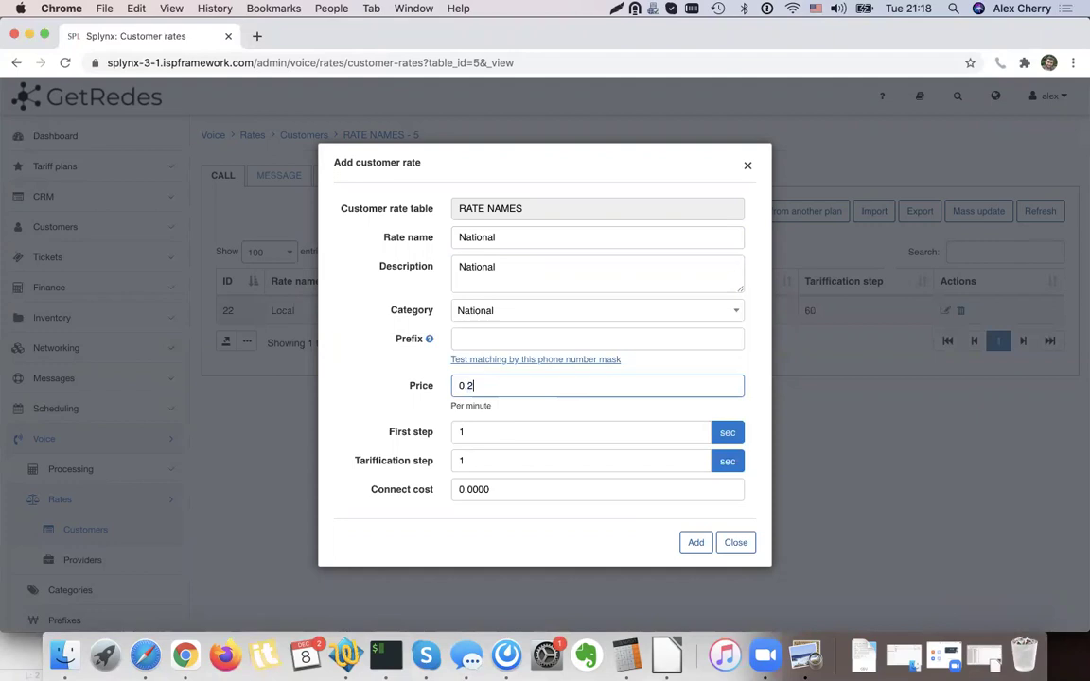
key(Tab)
key(Tab)
key(BackSpace)
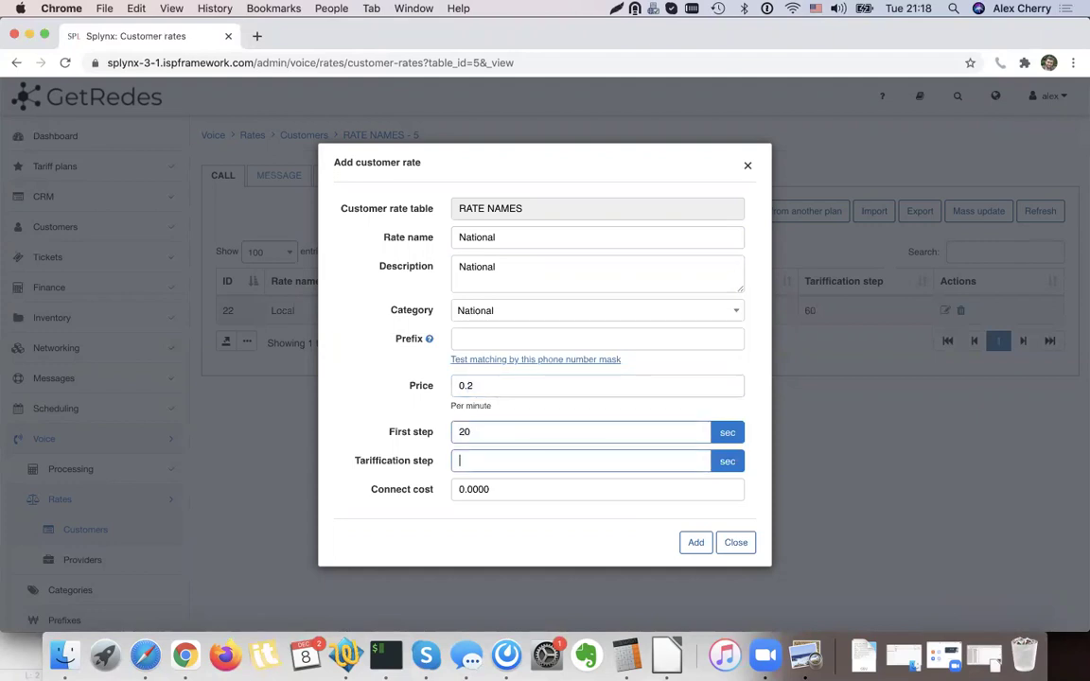
key(shift+Tab)
text(60)
key(Tab)
text(60)
click(695, 542)
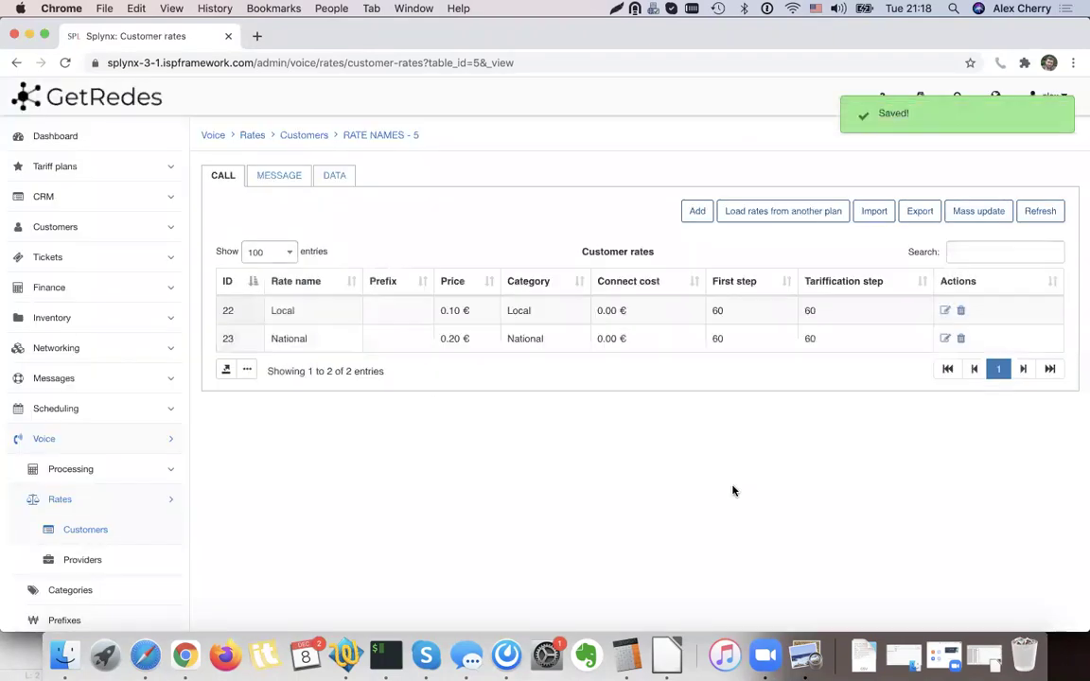
Add a Mobile rate with description Mobile calls, price 0.5 and 60/60-second steps.
click(696, 211)
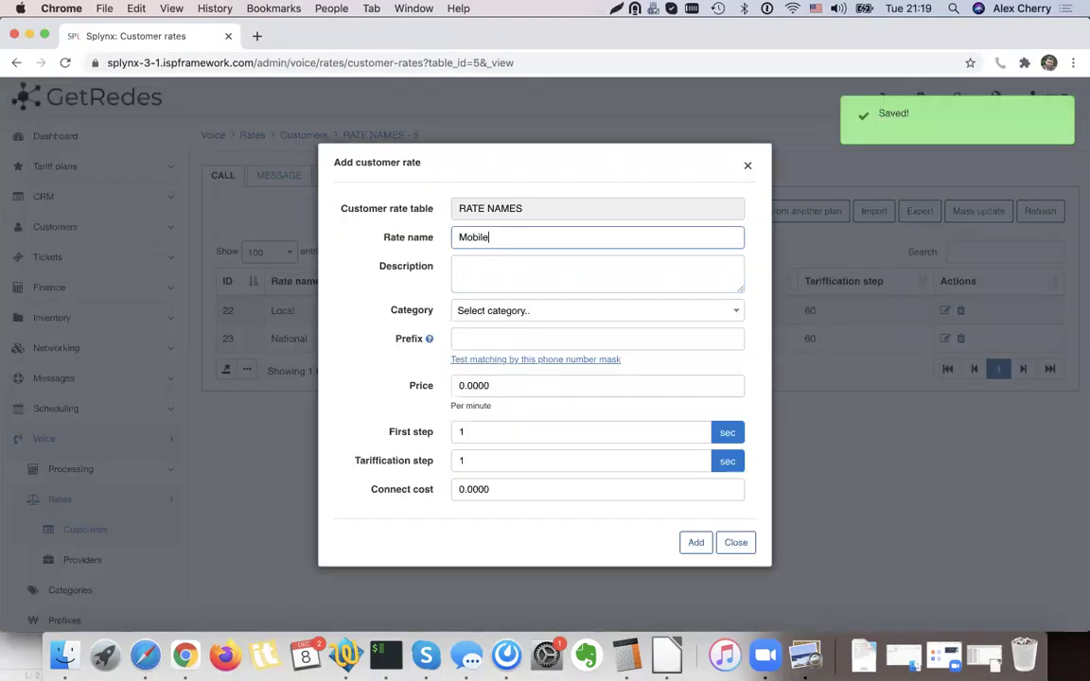
key(Tab)
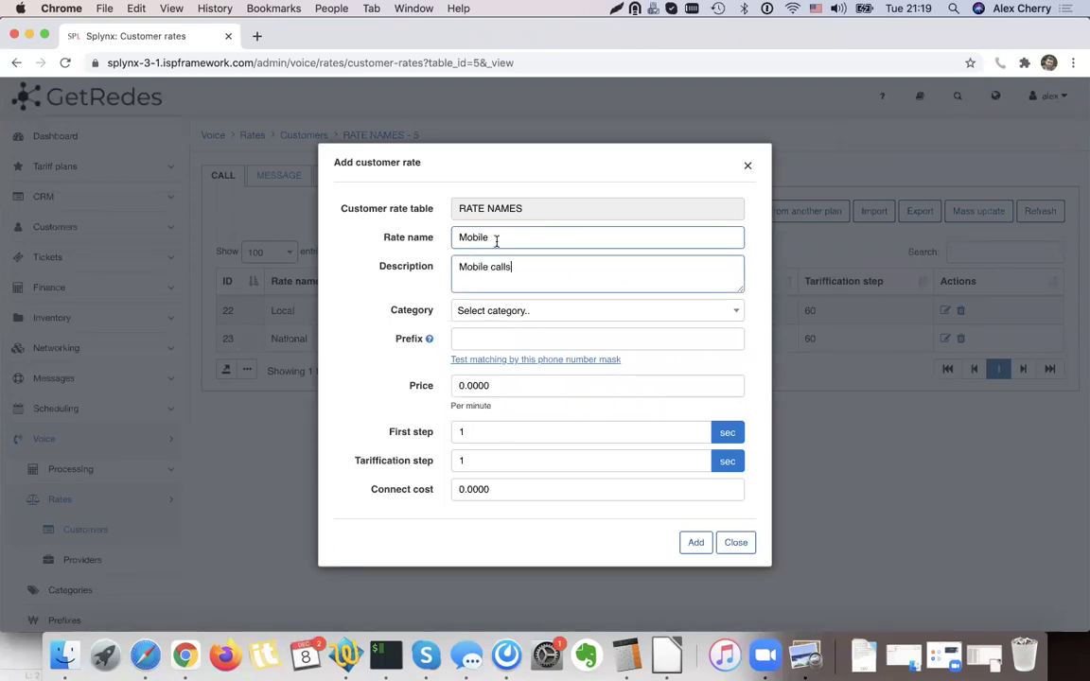
click(421, 237)
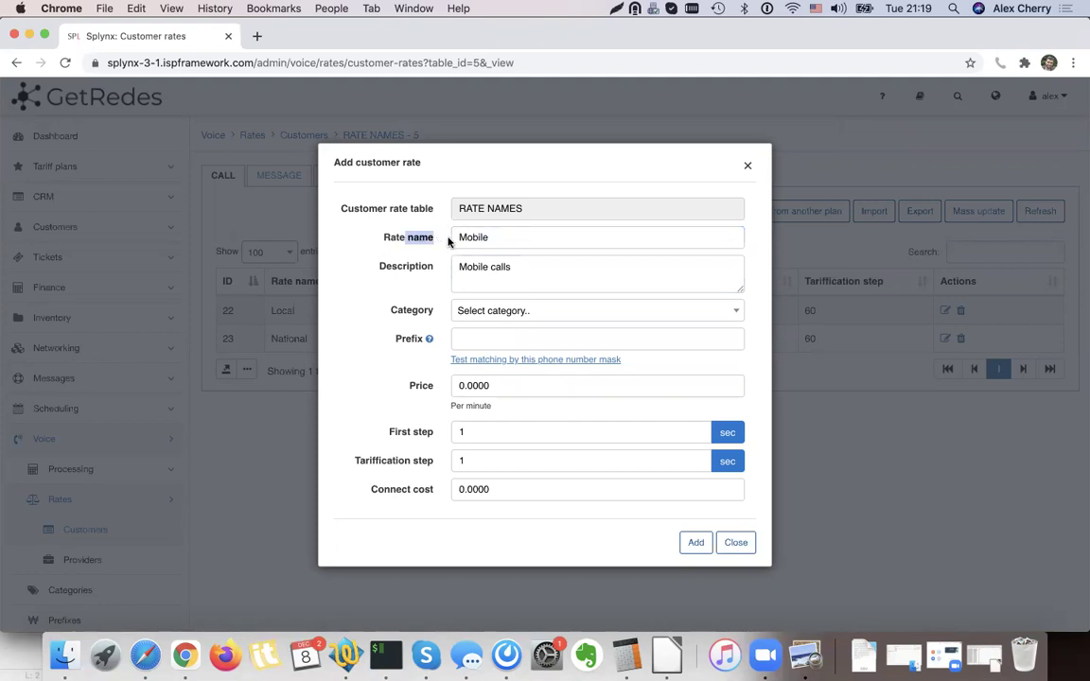
click(457, 385)
drag(457, 385, 584, 389)
text(0.5)
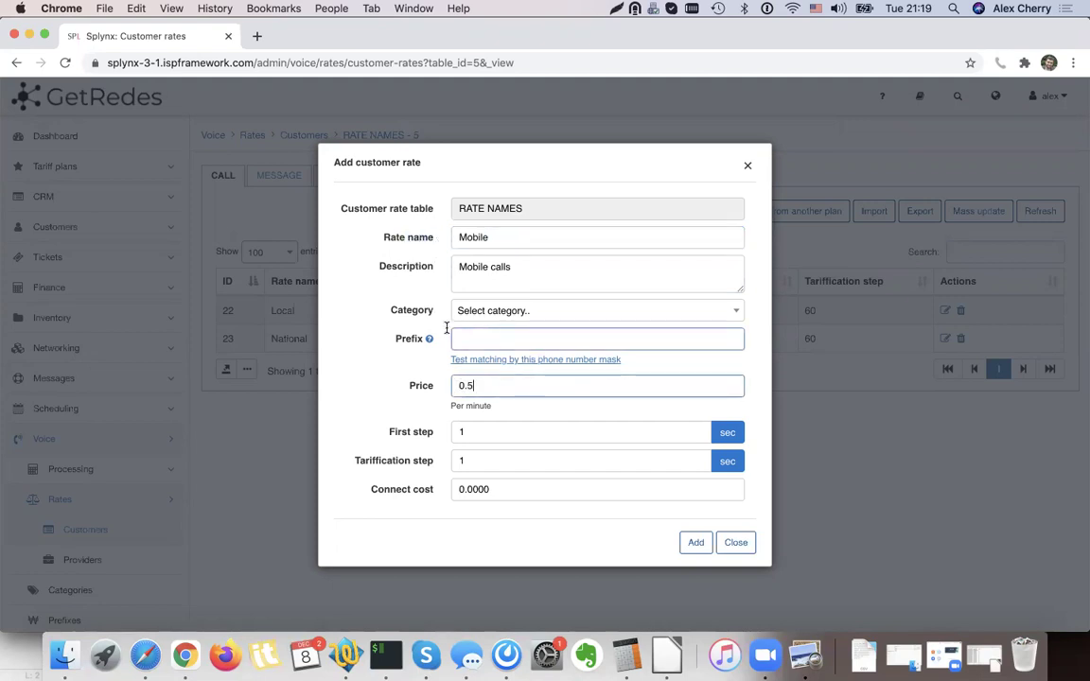
key(Tab)
text(60)
key(Tab)
text(60)
click(692, 544)
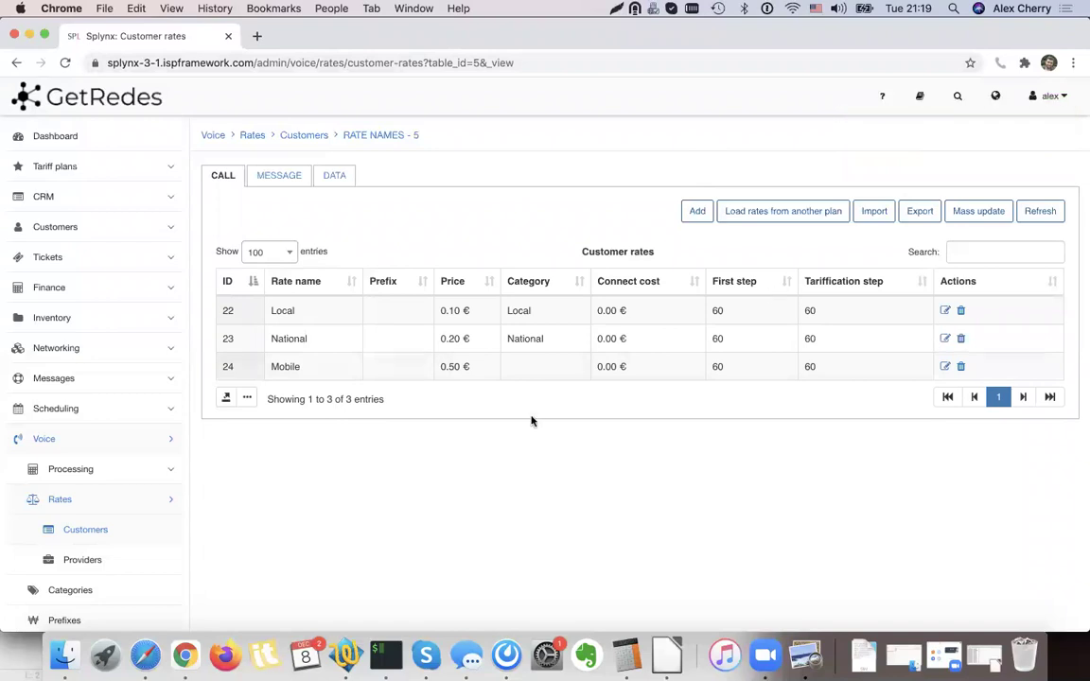
Change the Mobile rate's category to Mobile and save it.
click(945, 367)
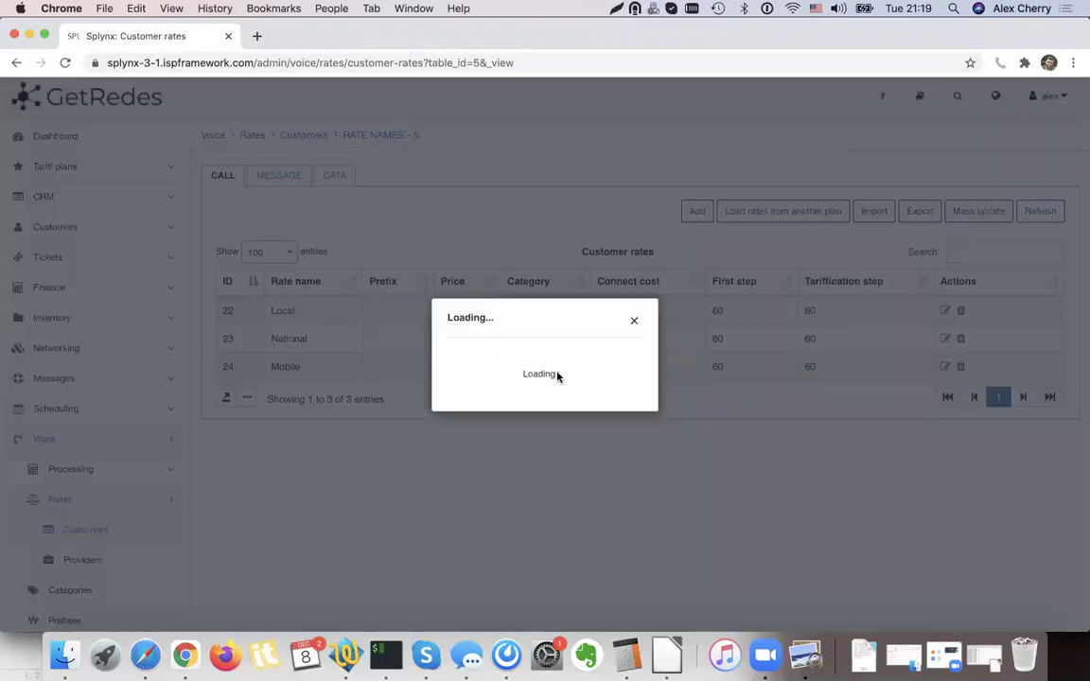
click(475, 314)
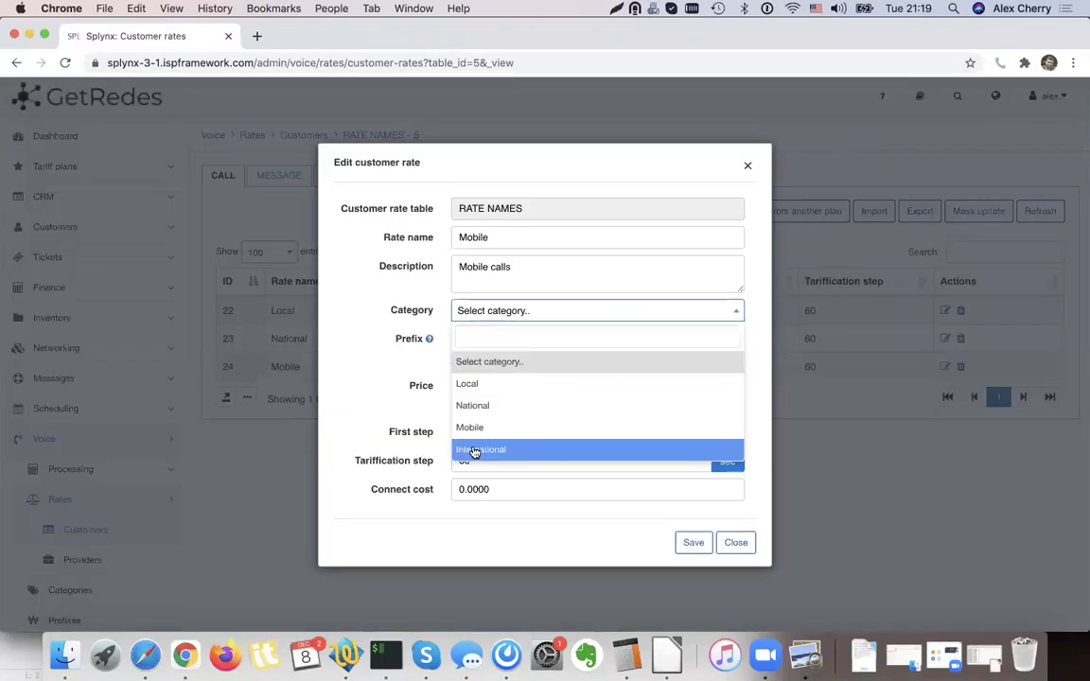
click(484, 423)
click(693, 542)
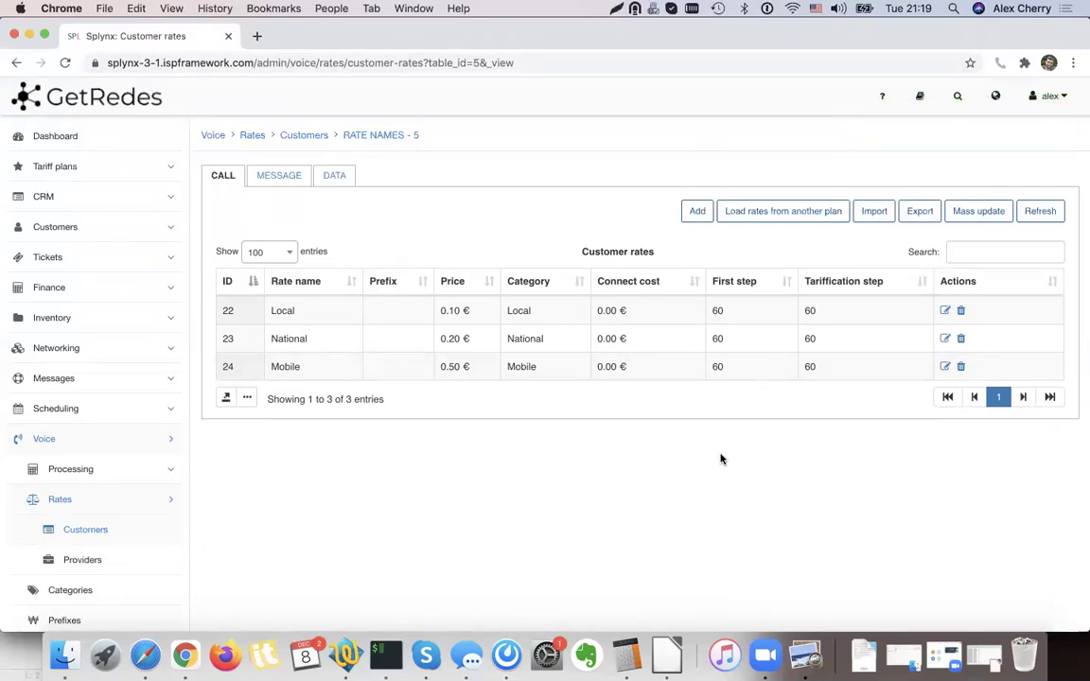
click(84, 533)
Look over the RATE A and RATE NAMES rate tables, then go to the Voice Prefixes list.
click(333, 235)
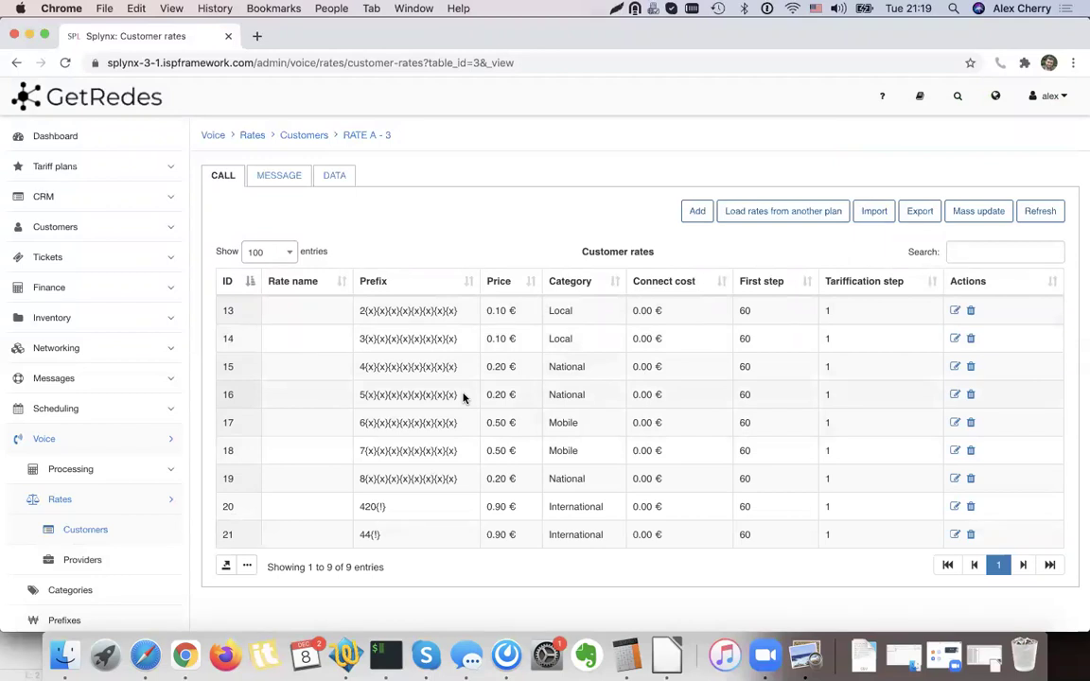
click(102, 532)
click(359, 263)
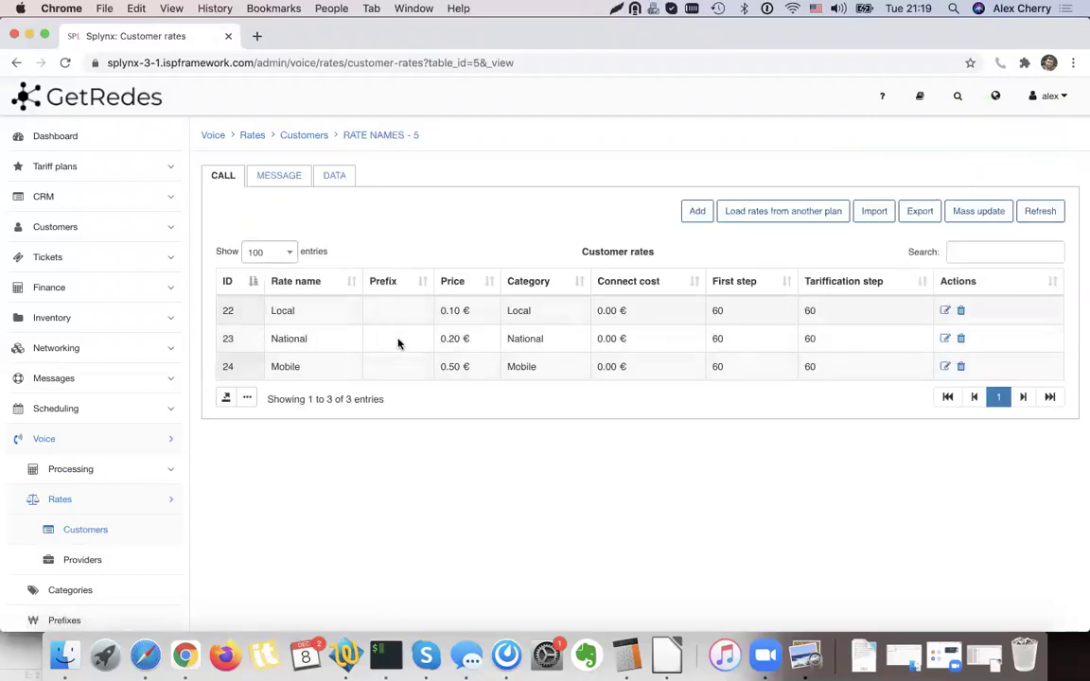
click(92, 622)
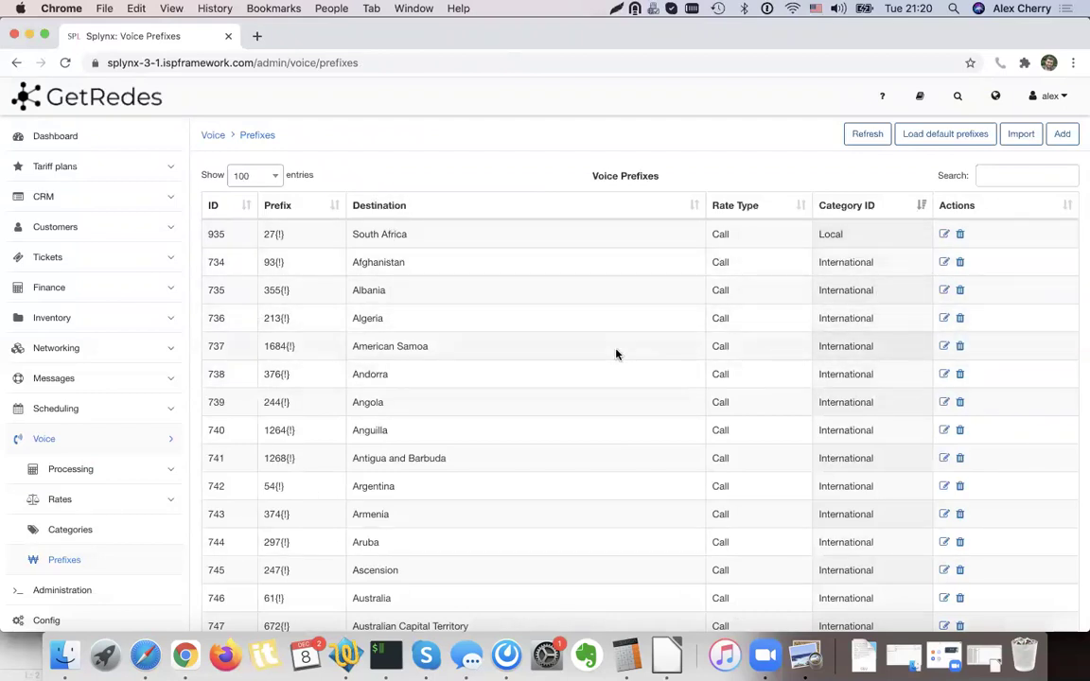
Open the RATE A rates from the customer rate tables.
click(83, 510)
click(85, 528)
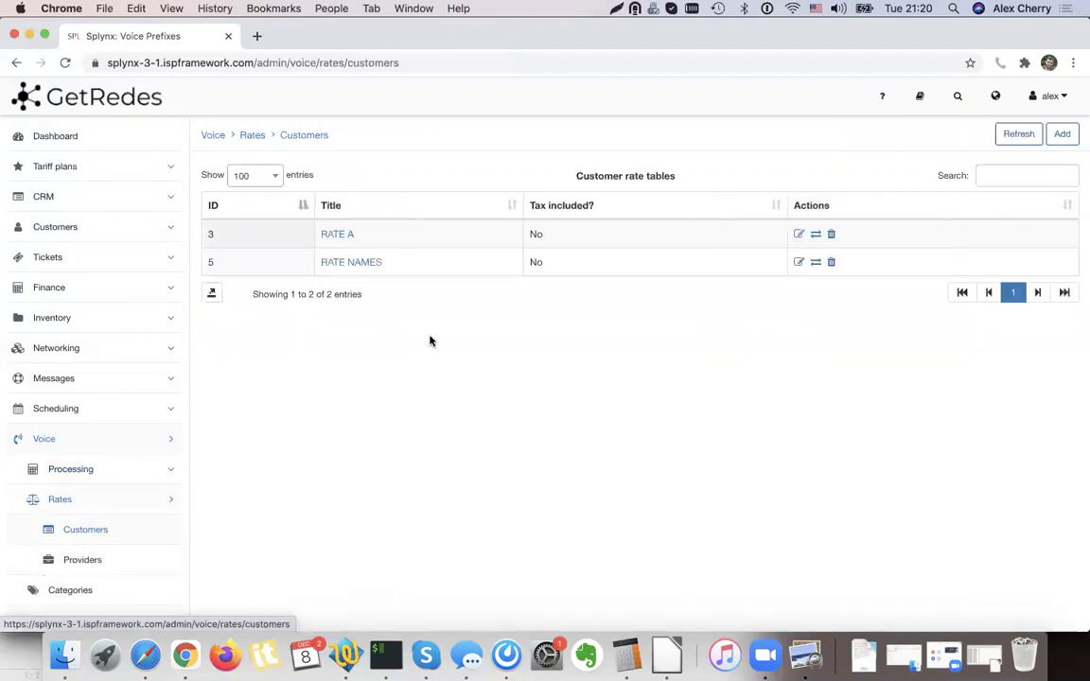
click(815, 234)
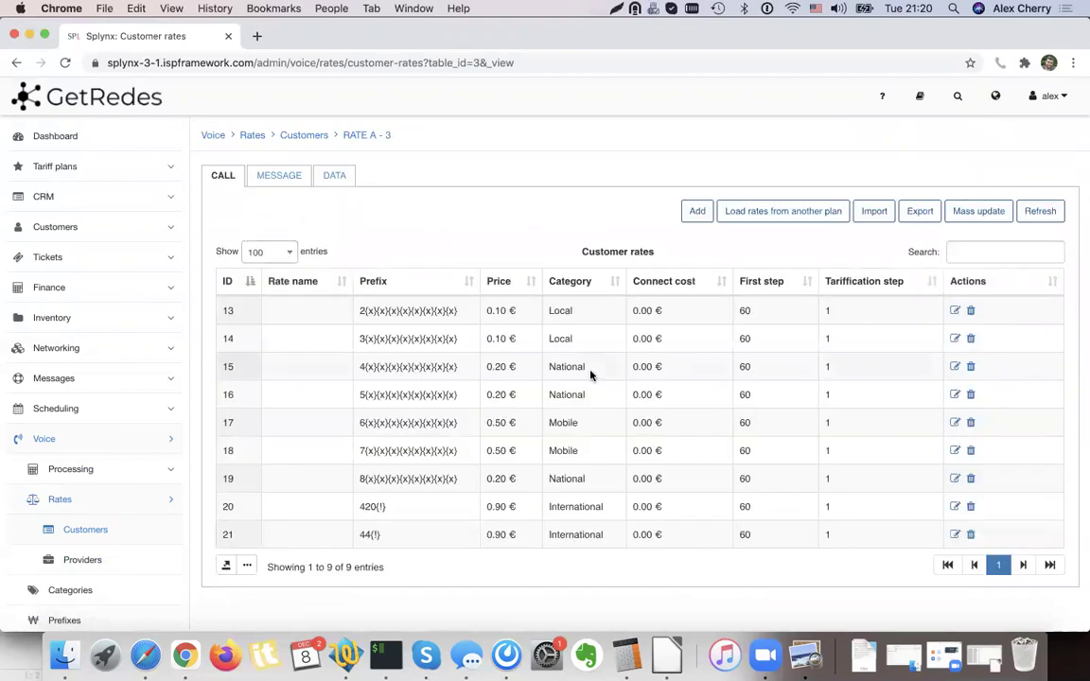
Export RATE A's Call rates to CSV with only the Description, Prefix and Category fields.
click(922, 217)
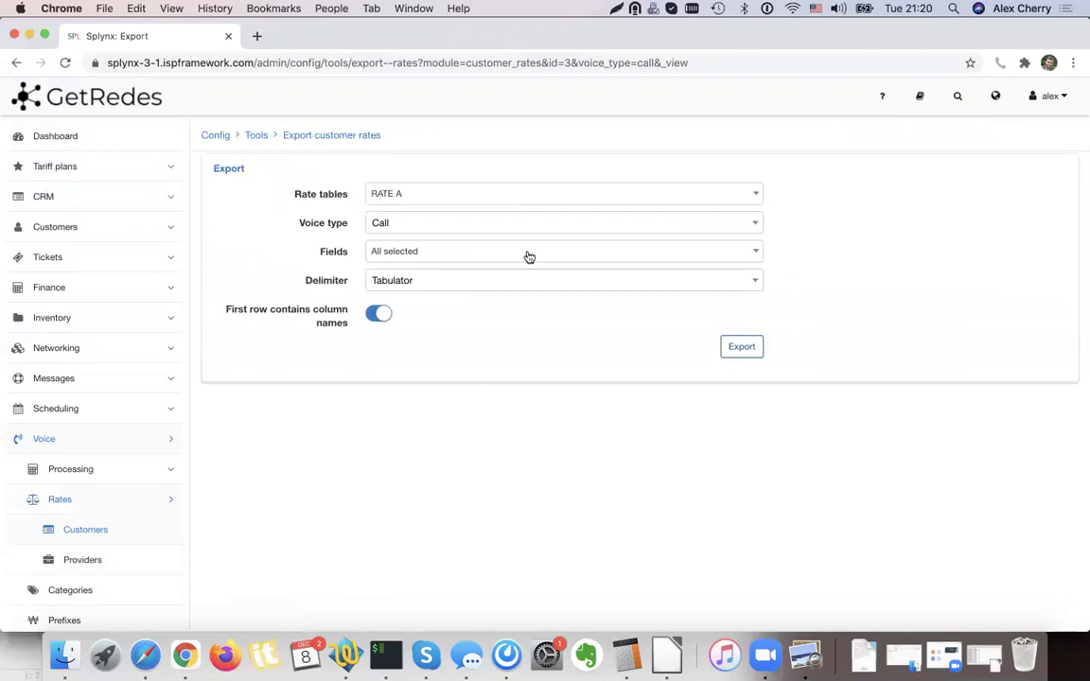
click(401, 232)
click(401, 235)
click(403, 254)
click(409, 299)
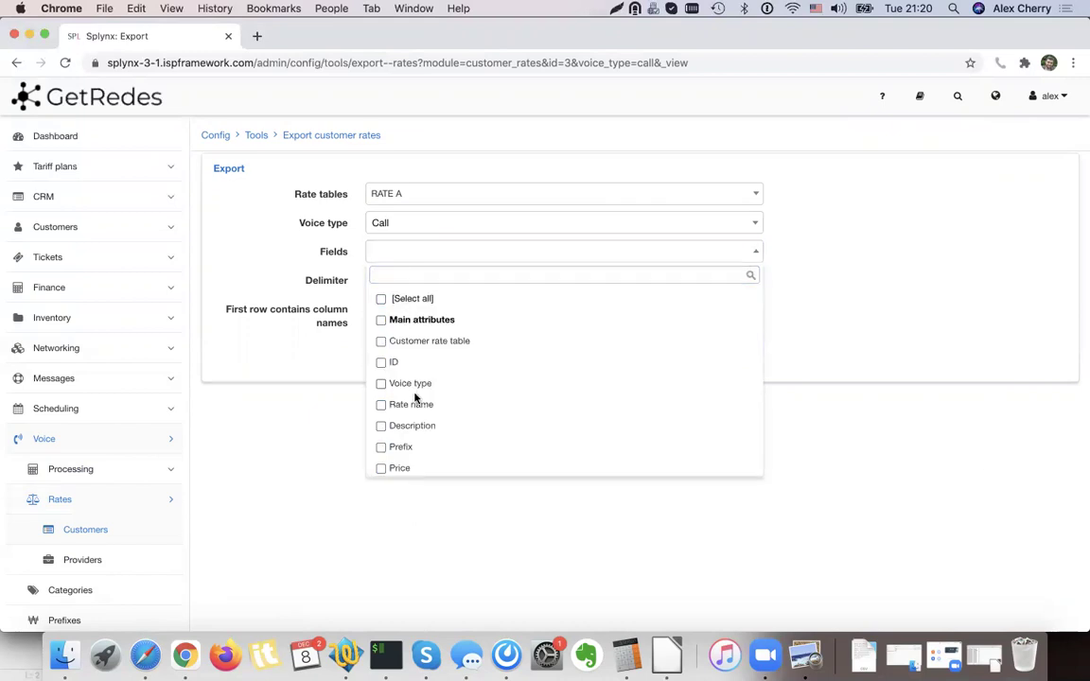
scroll(412, 396, down, 1)
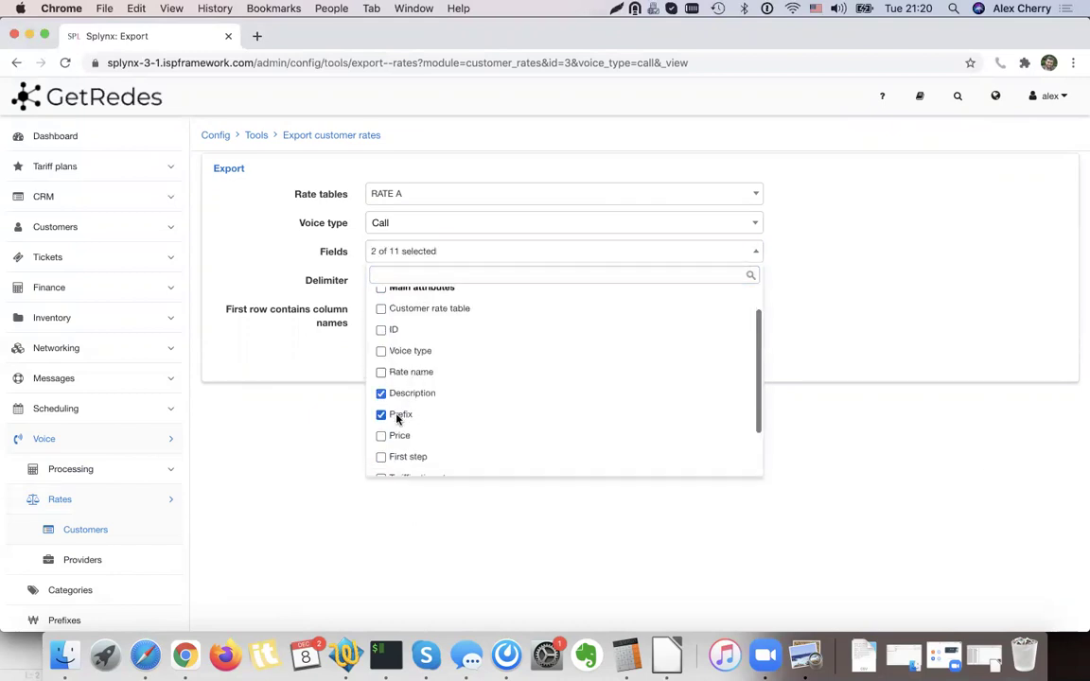
scroll(416, 418, down, 5)
click(412, 297)
scroll(372, 438, up, 3)
click(316, 414)
click(743, 347)
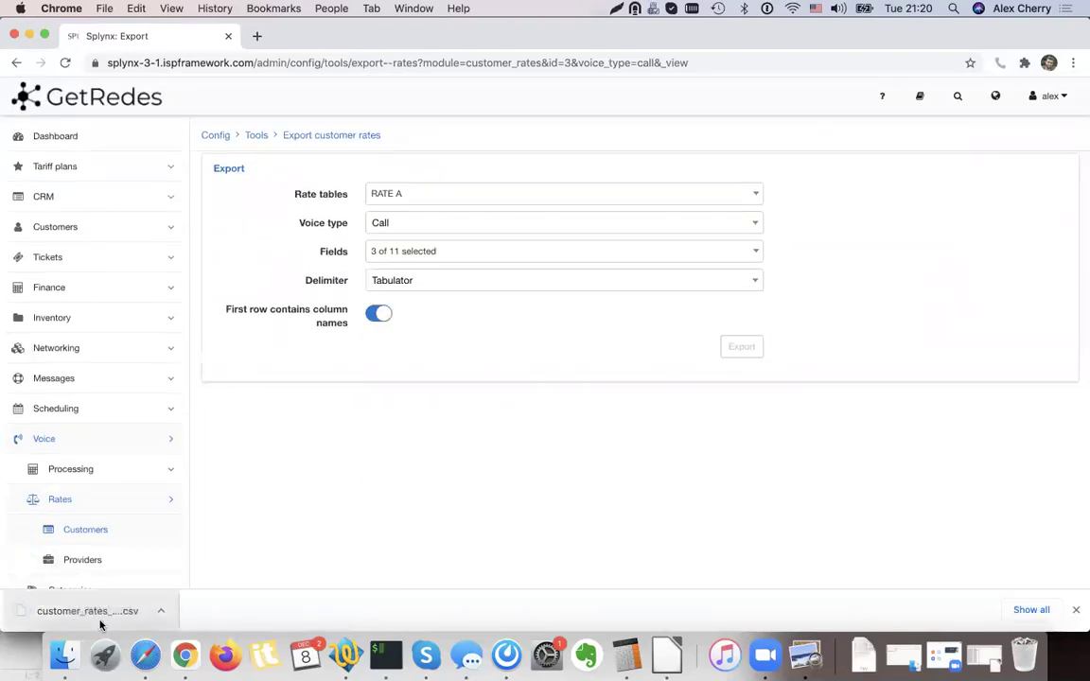
scroll(263, 565, down, 1)
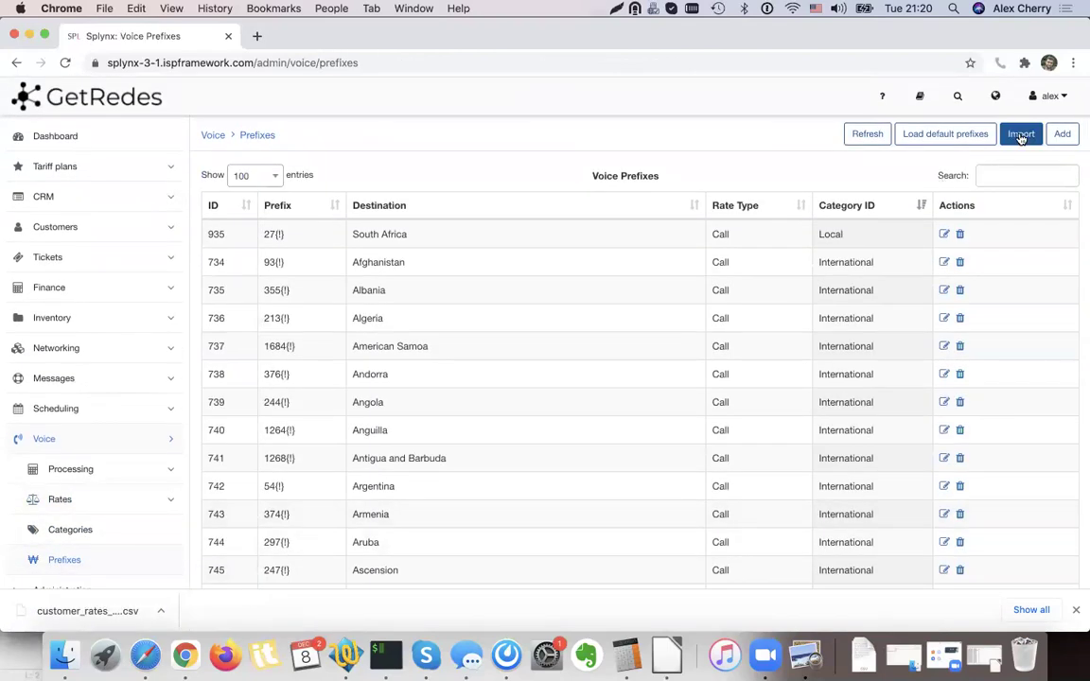
Upload customer_rates_call_3 (2).csv as a new voice prefix import.
click(1021, 135)
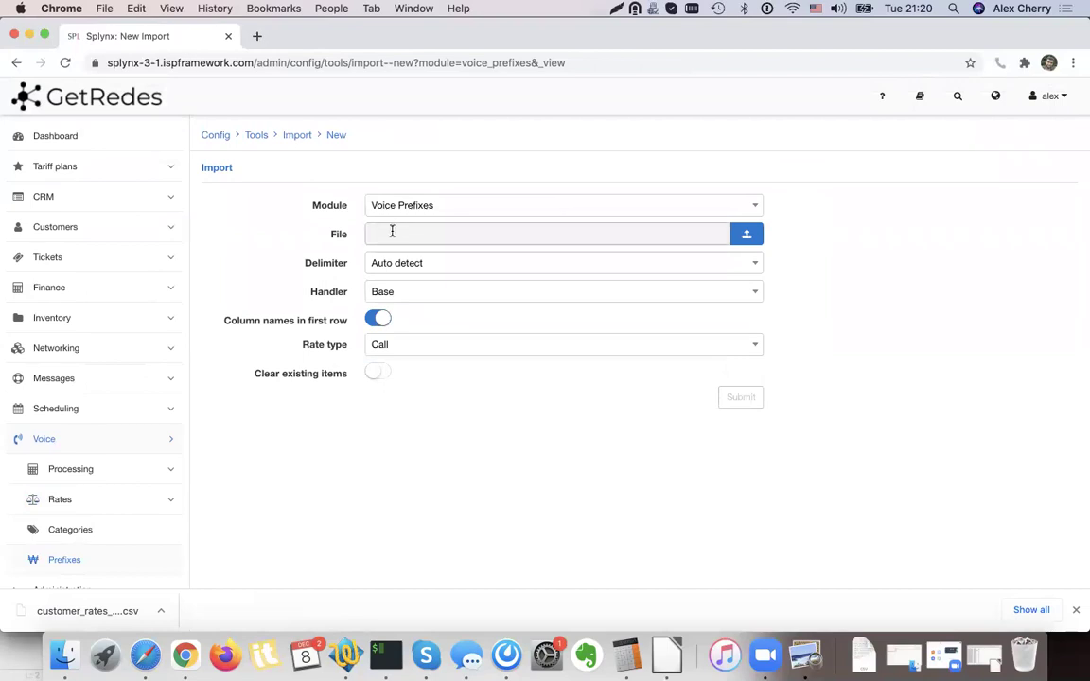
click(746, 233)
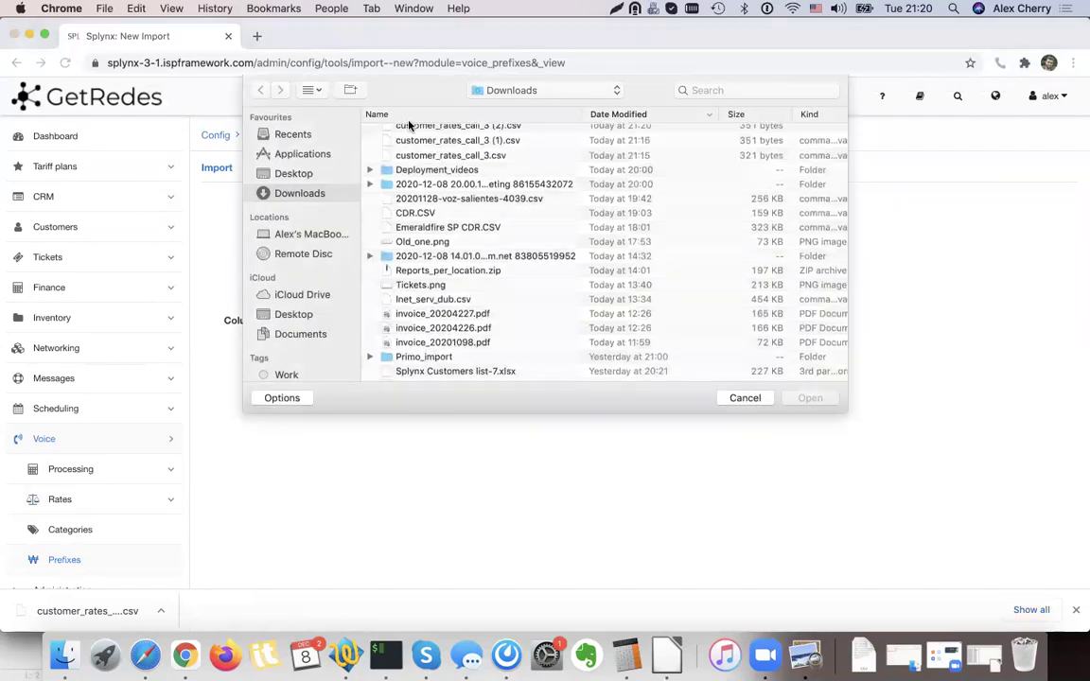
double_click(413, 131)
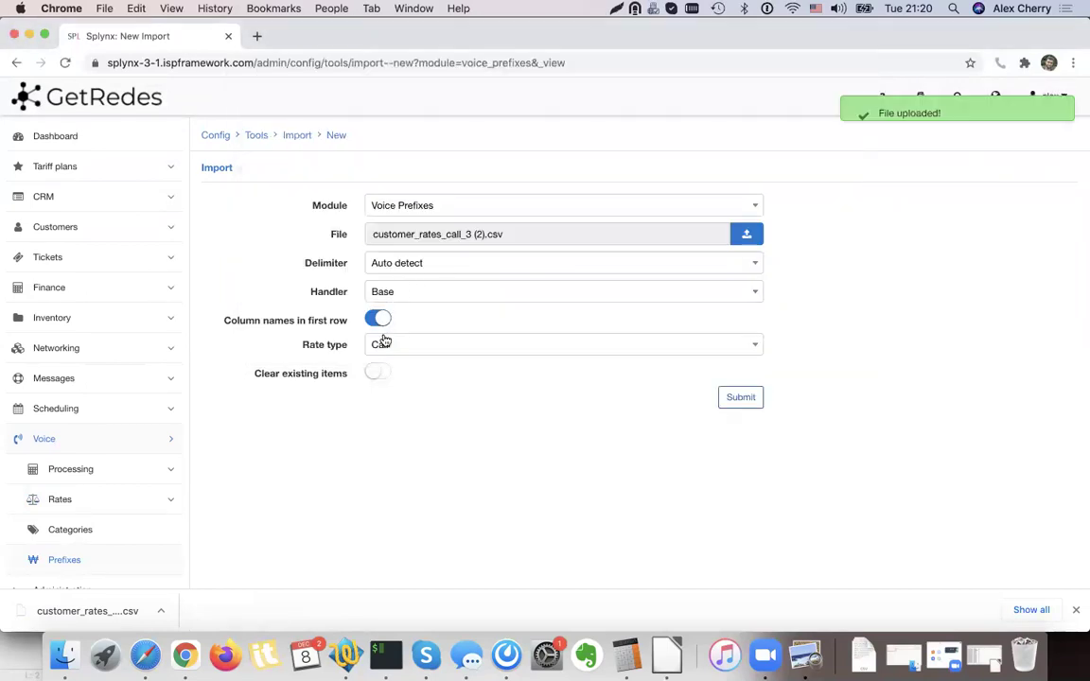
drag(279, 376, 273, 376)
click(274, 377)
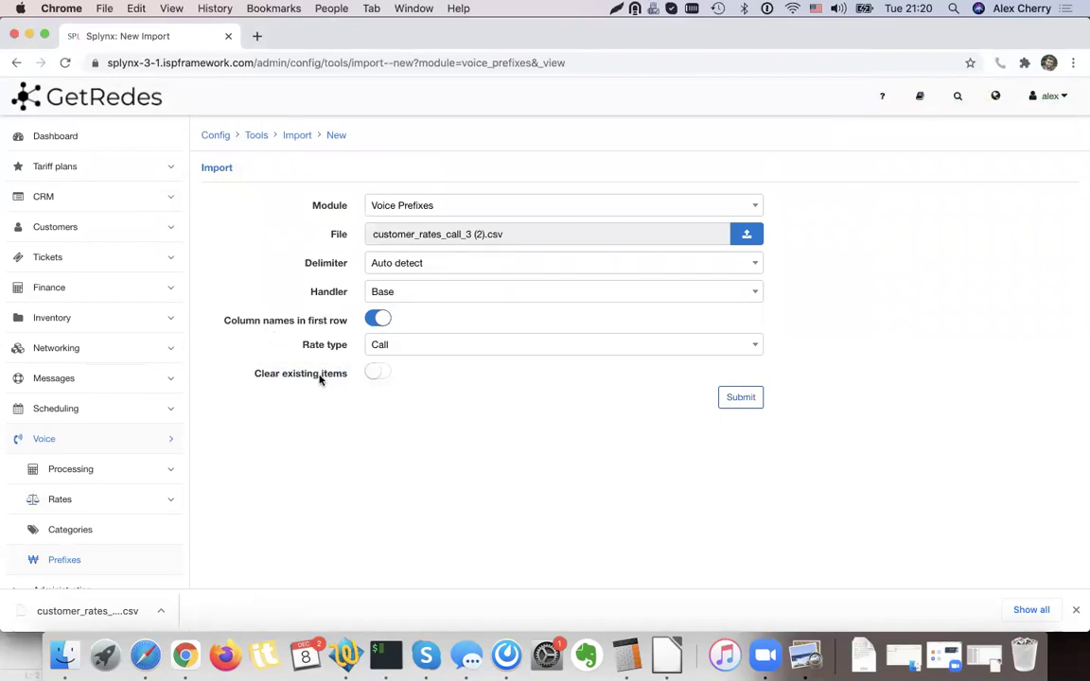
click(743, 400)
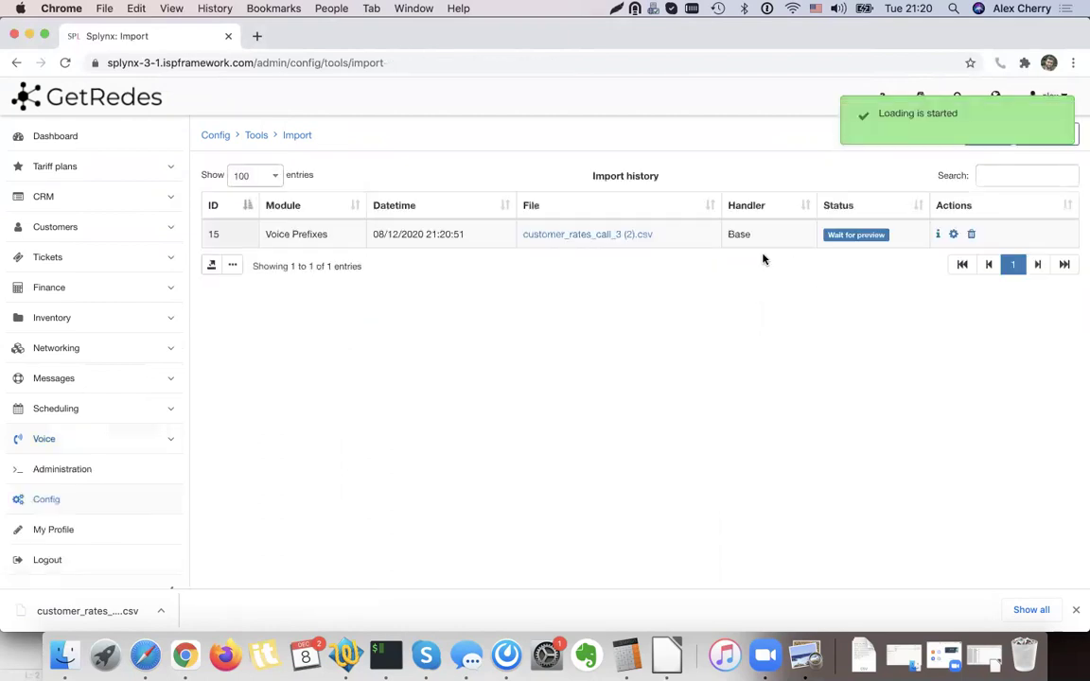
Map the import's columns, save the mapping and review the nine-row import preview.
click(955, 235)
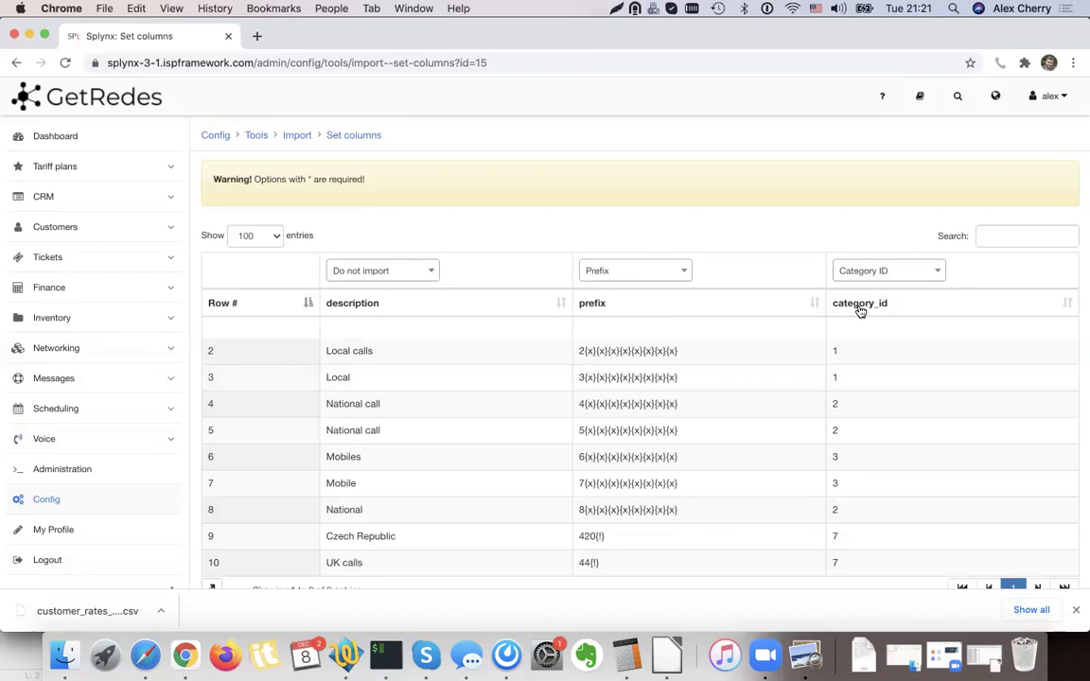
scroll(904, 338, down, 3)
click(1057, 556)
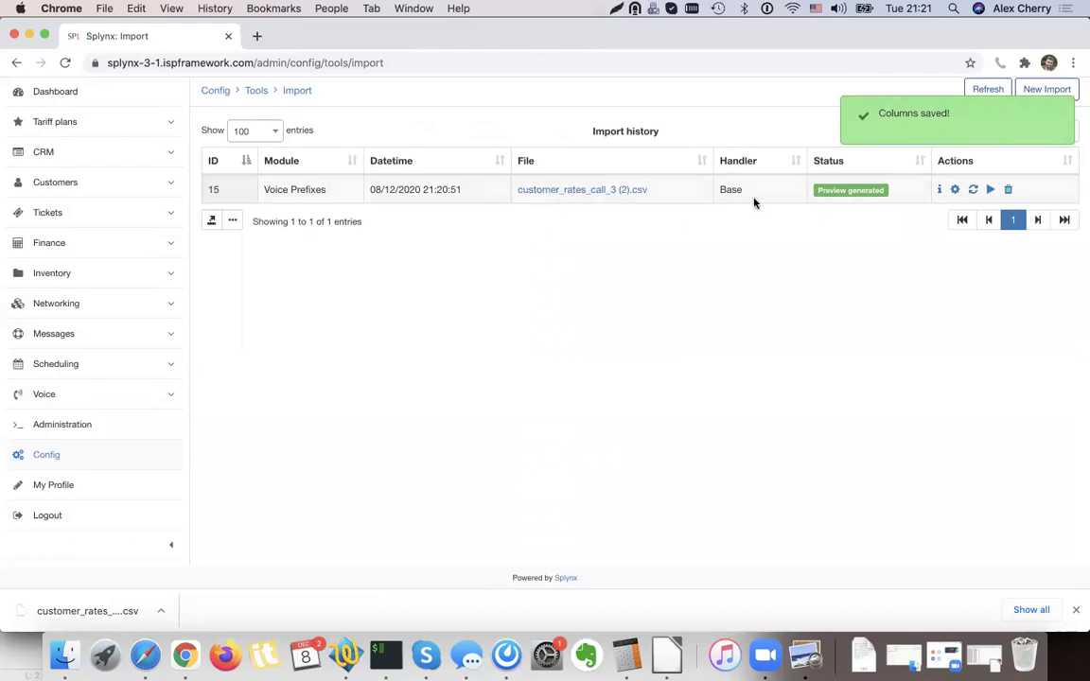
click(990, 191)
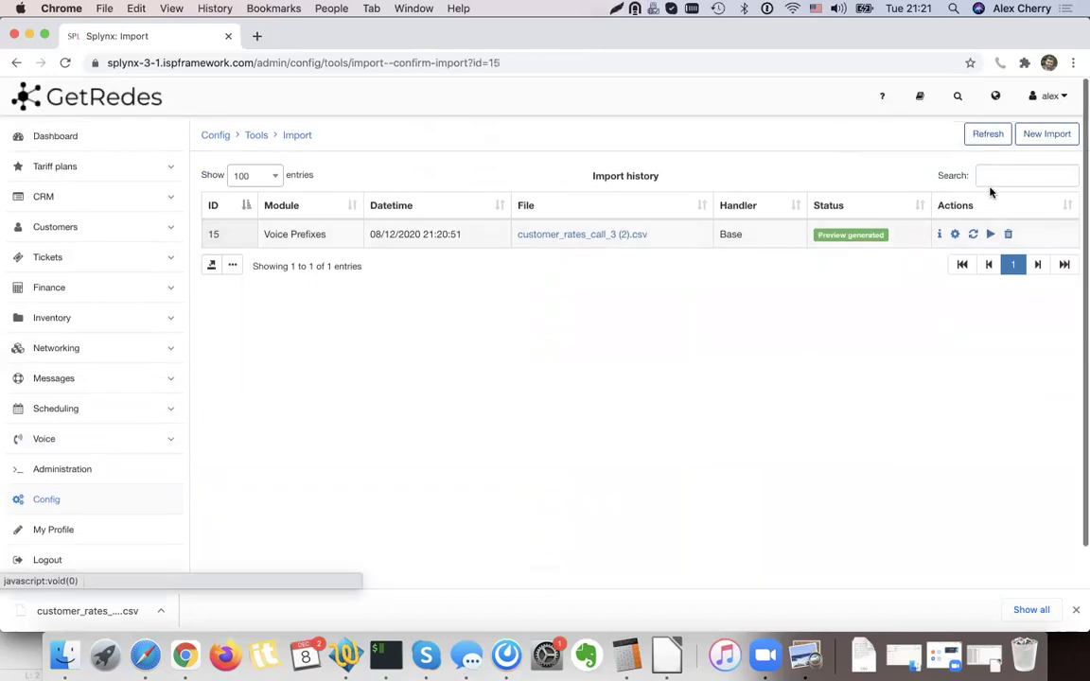
scroll(433, 295, down, 2)
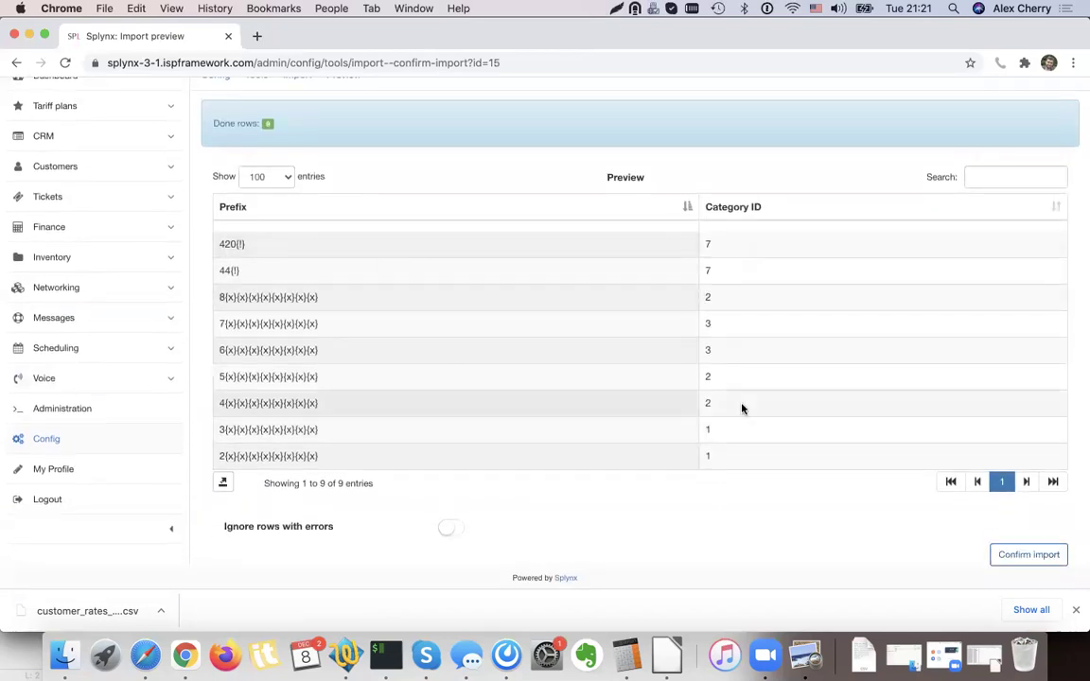
scroll(742, 408, up, 2)
scroll(742, 408, down, 3)
scroll(742, 409, up, 1)
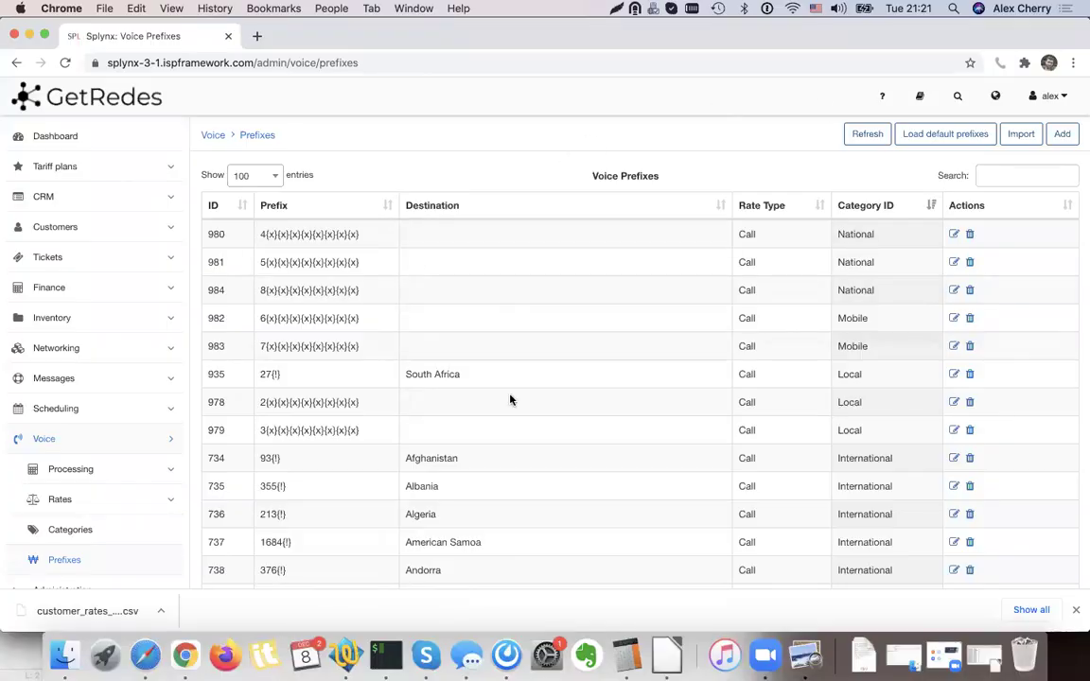
Check the newly imported prefixes in rows 980–984 and their National and Mobile categories.
drag(266, 233, 348, 233)
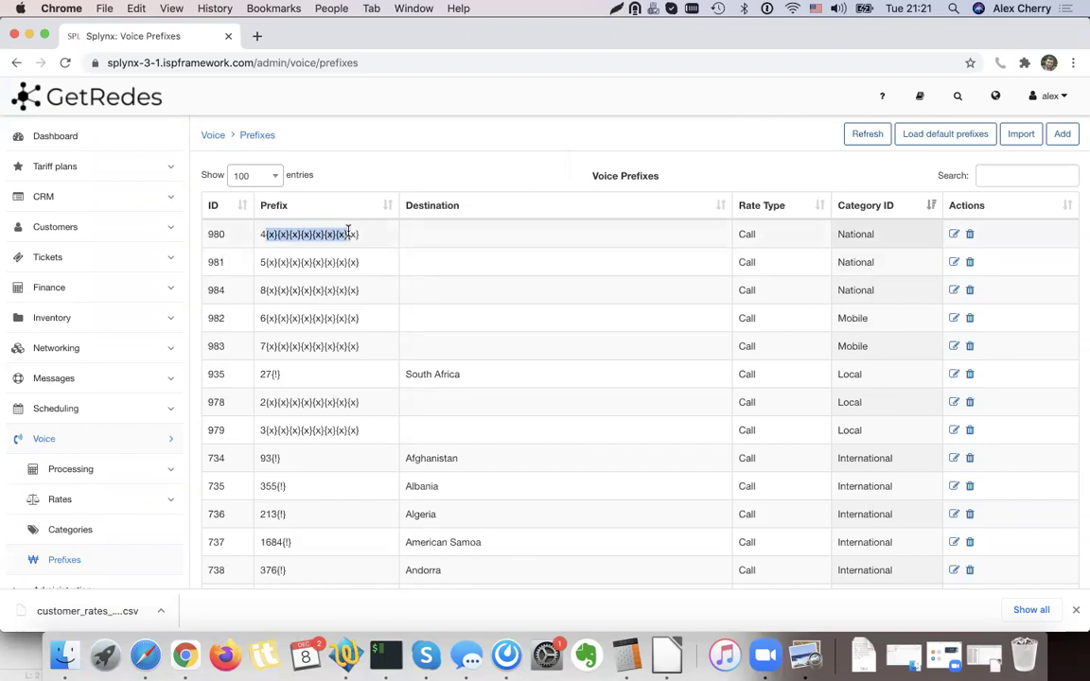
triple_click(318, 262)
double_click(854, 262)
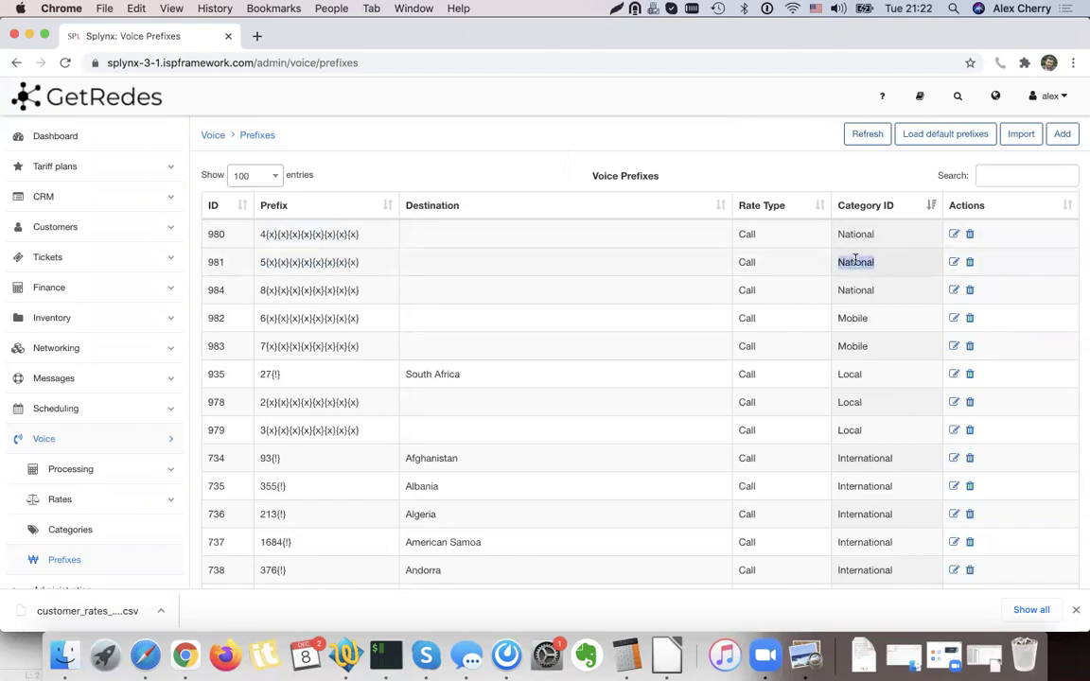
double_click(851, 289)
double_click(851, 318)
double_click(853, 346)
click(783, 166)
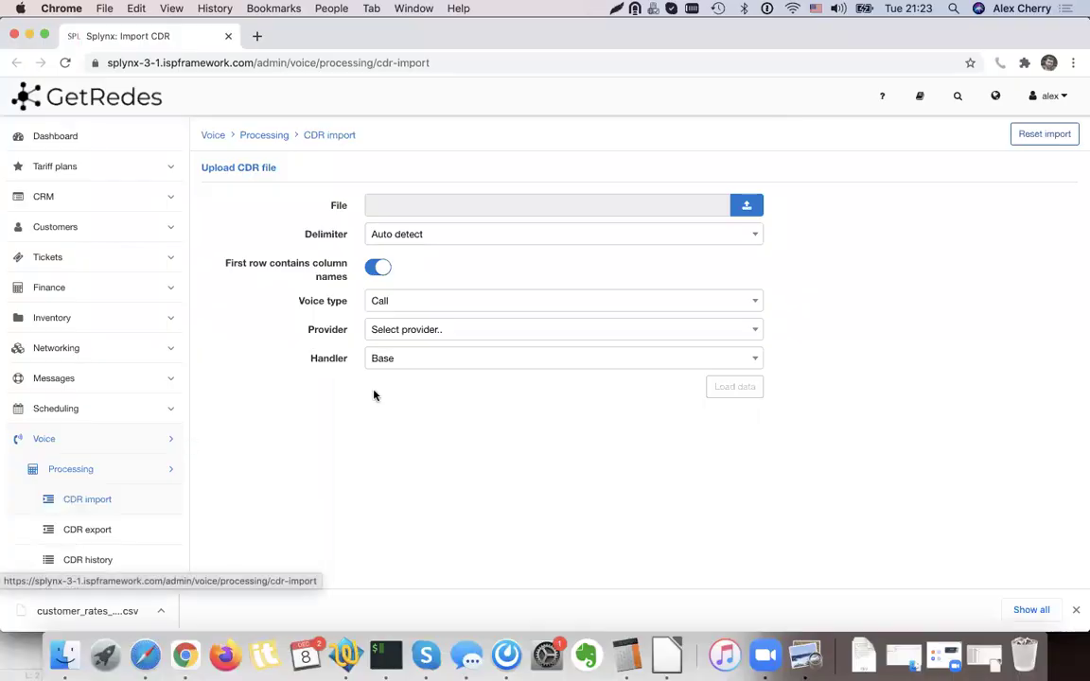
Upload CDR.CSV on the CDR import page and load its data.
click(747, 206)
double_click(443, 139)
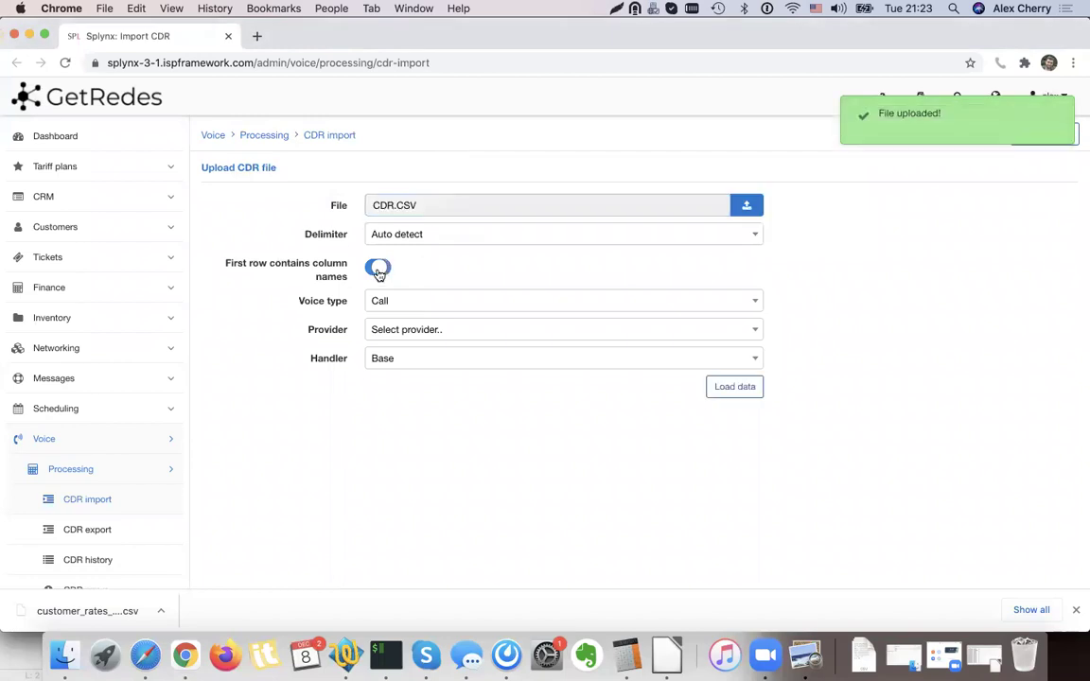
click(747, 388)
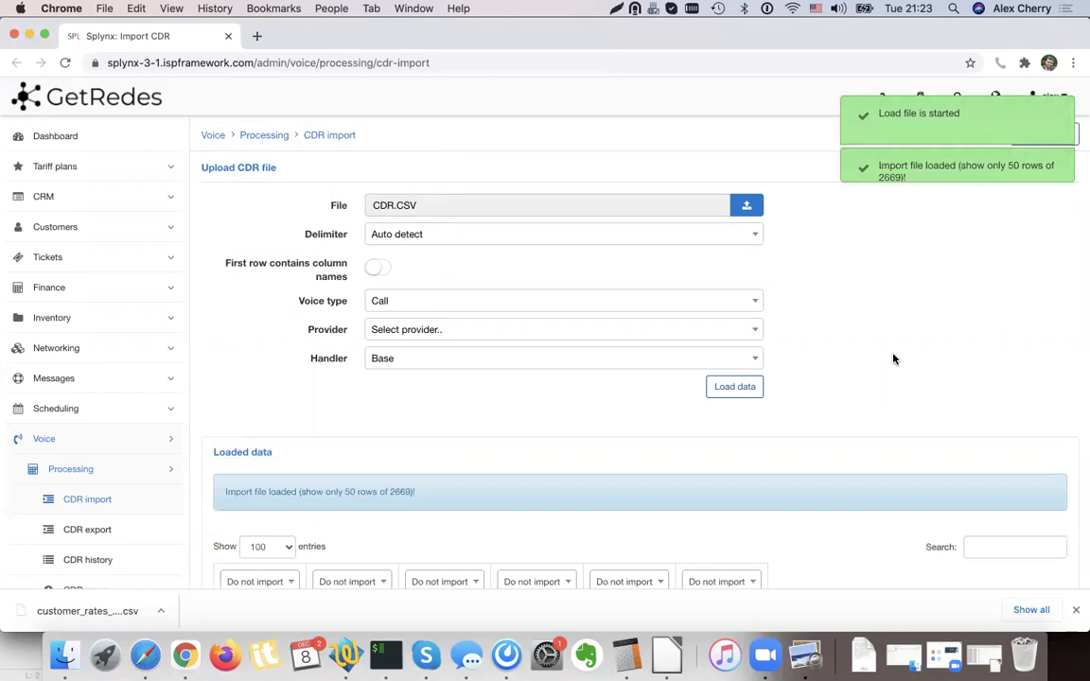
scroll(893, 357, down, 5)
Map columns 1, 2 and 3 to Date & Time, Source and Destination.
click(328, 355)
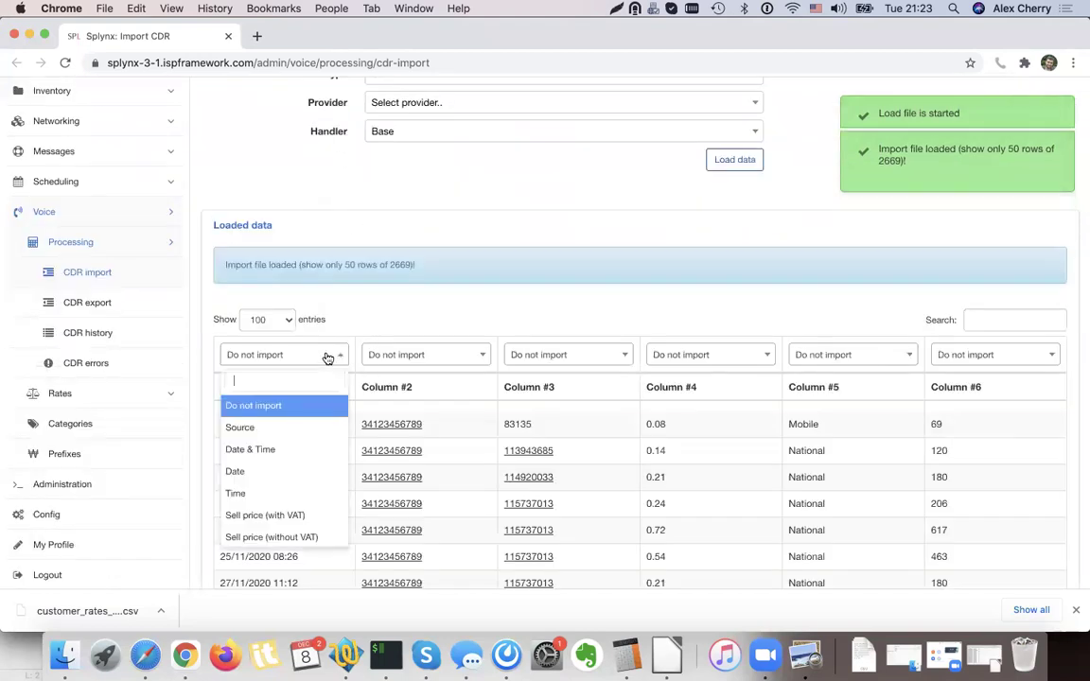
text(Dat)
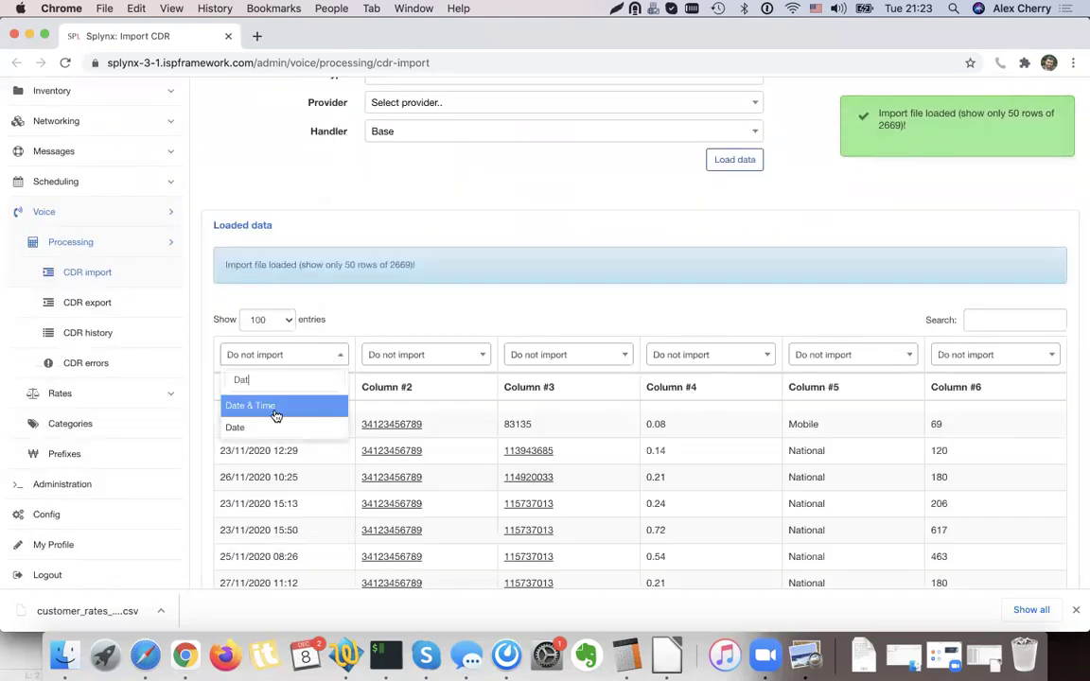
click(275, 407)
click(421, 355)
text(So)
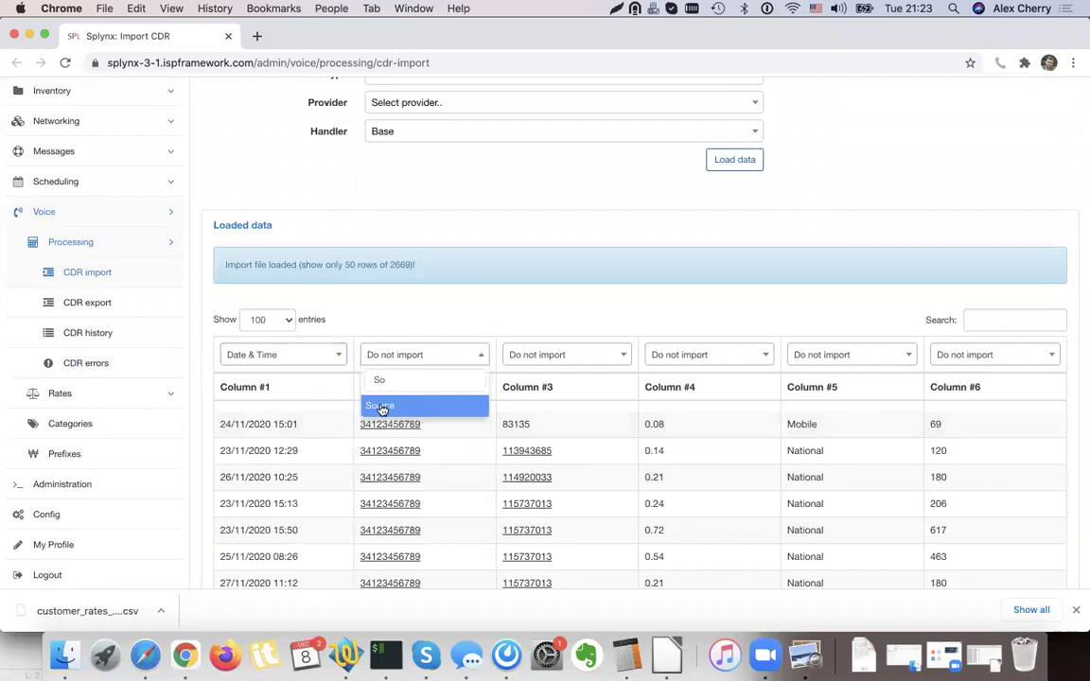
click(381, 409)
click(546, 363)
text(Des)
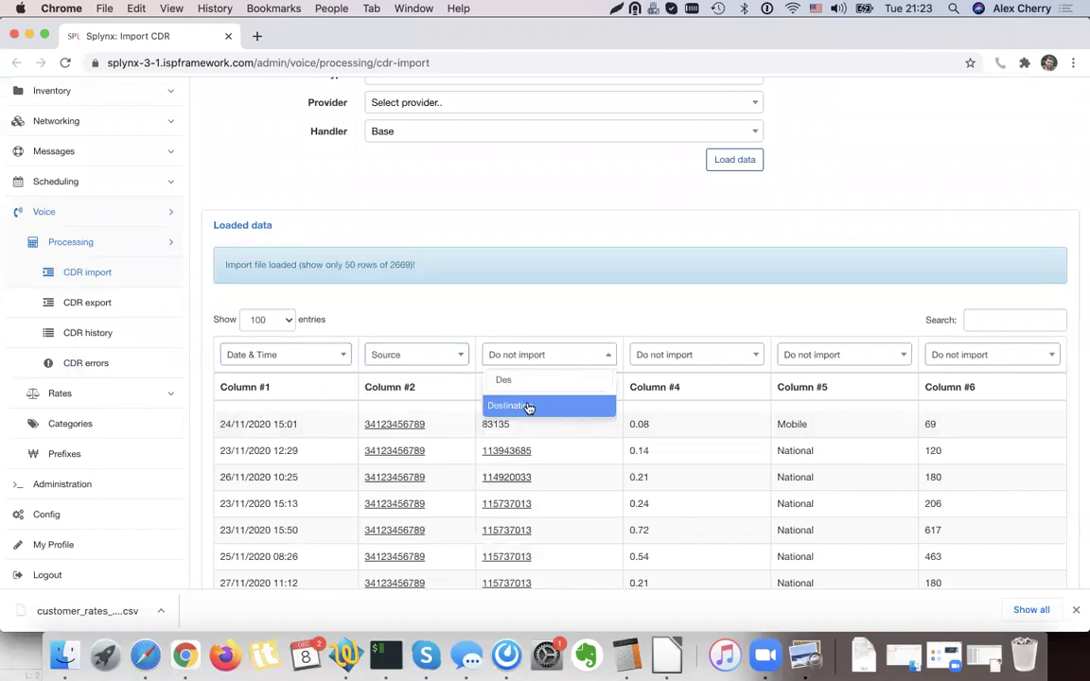
click(529, 407)
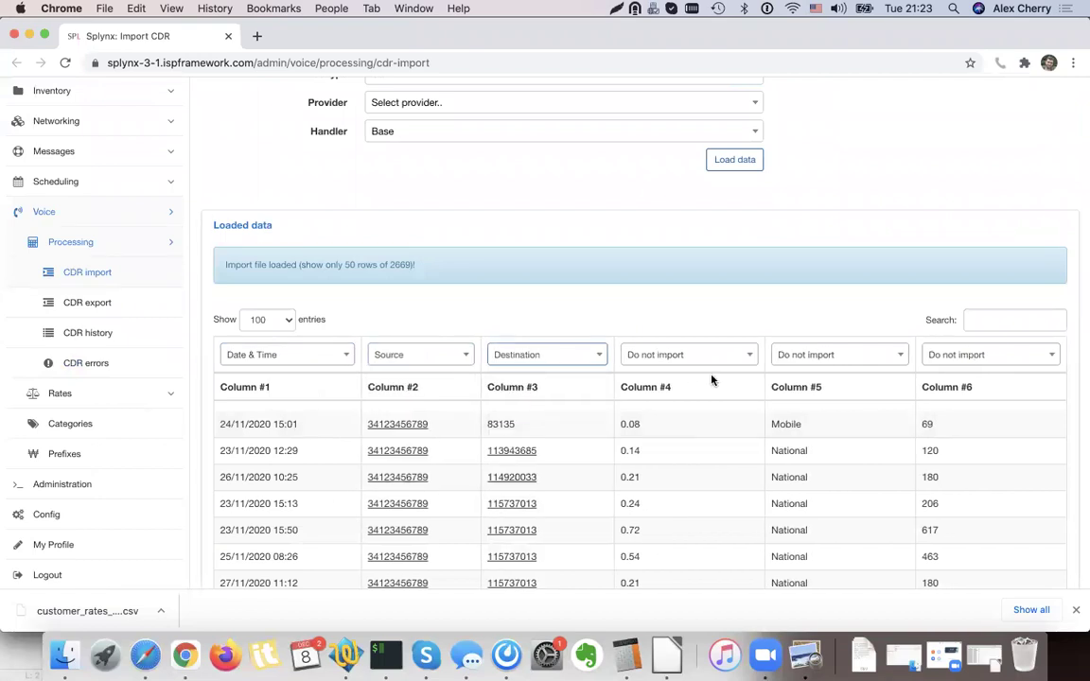
Map Column #5, holding Mobile and National call types, to Rate name.
scroll(823, 378, down, 2)
scroll(862, 401, down, 1)
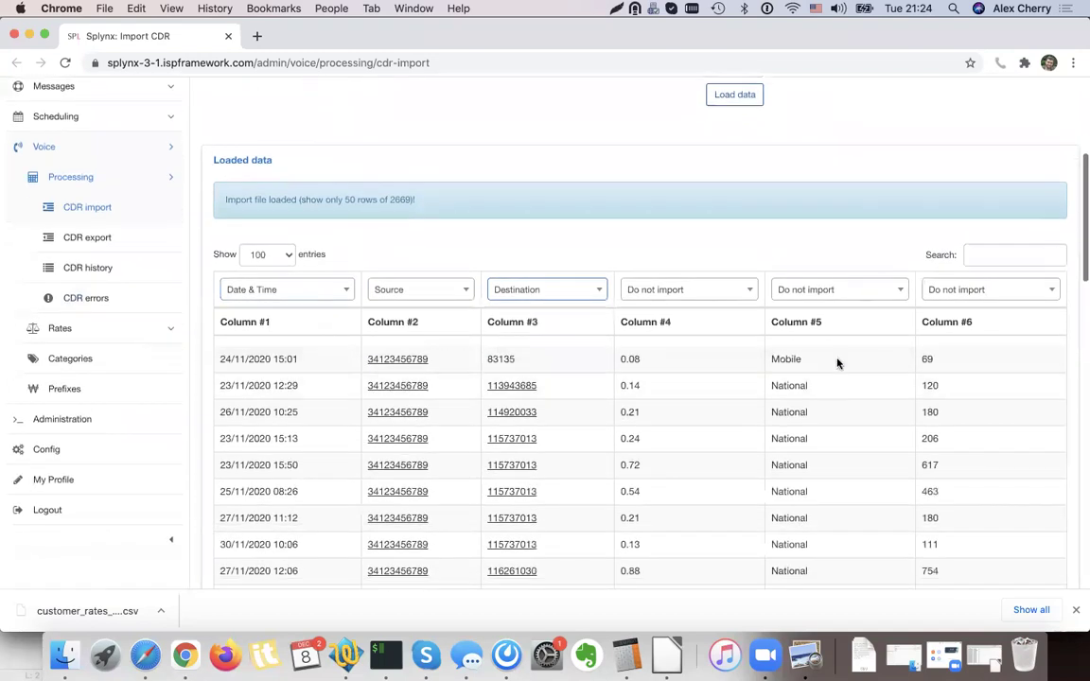
scroll(881, 348, down, 2)
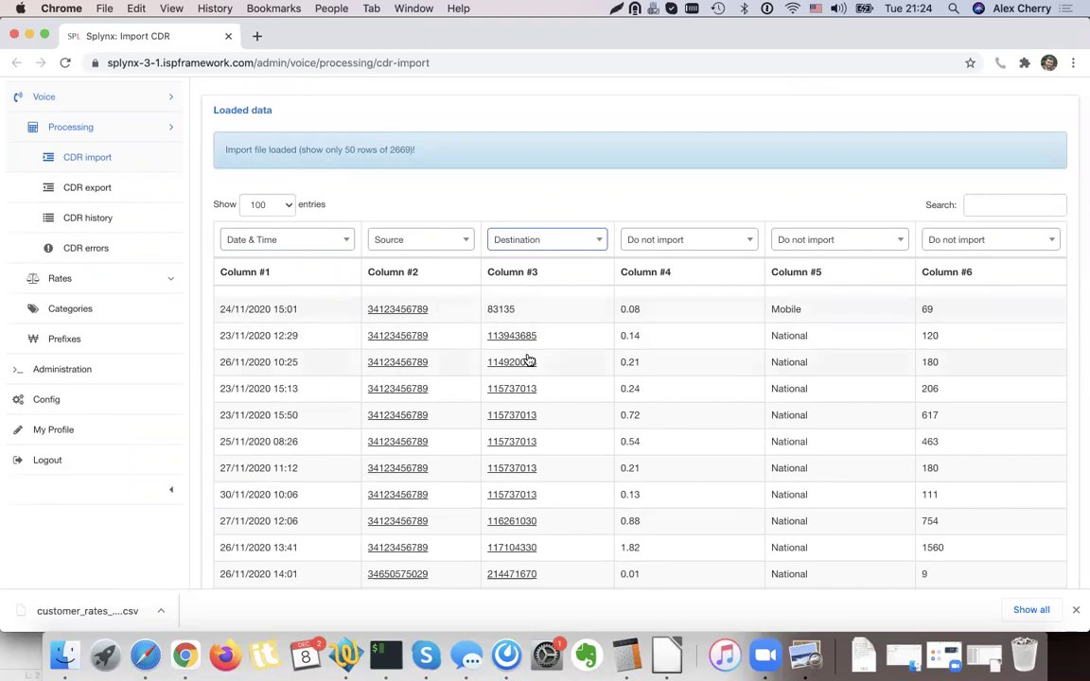
click(809, 243)
text(Rate)
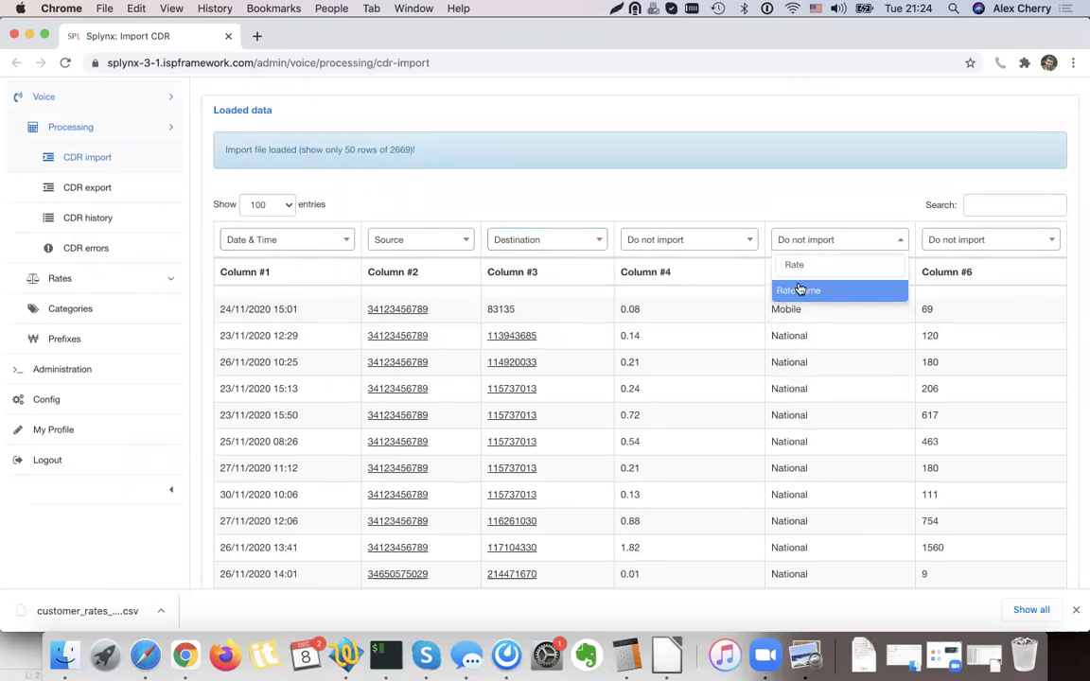
click(799, 289)
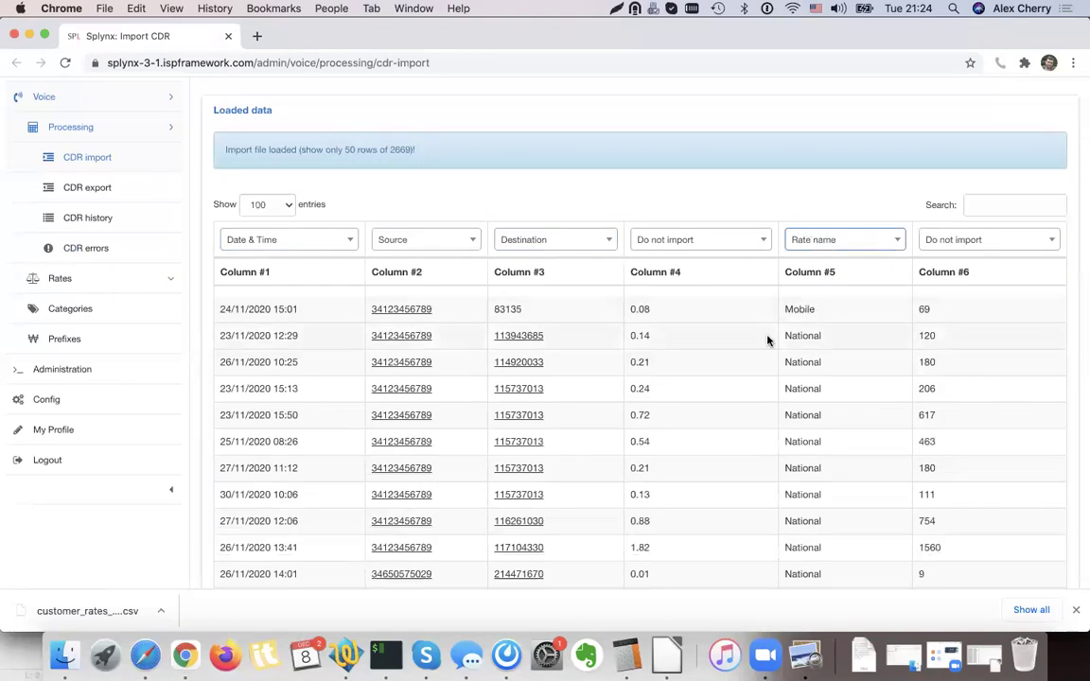
scroll(768, 340, up, 3)
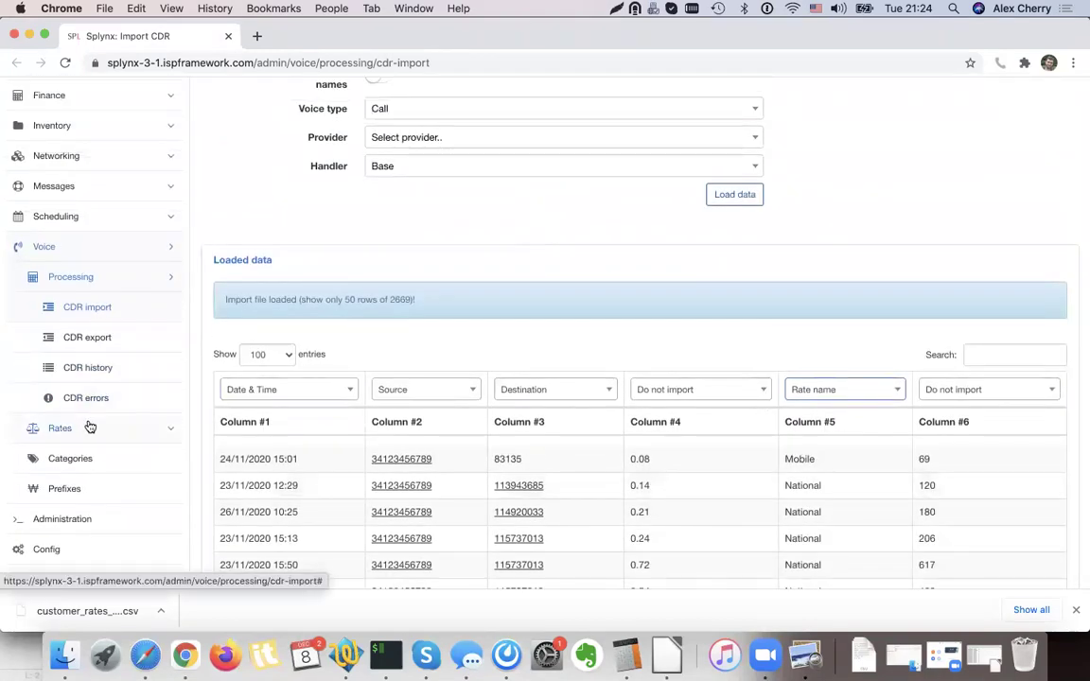
click(90, 427)
Leave the unsaved import and look at the RATE NAMES customer rate table.
click(94, 338)
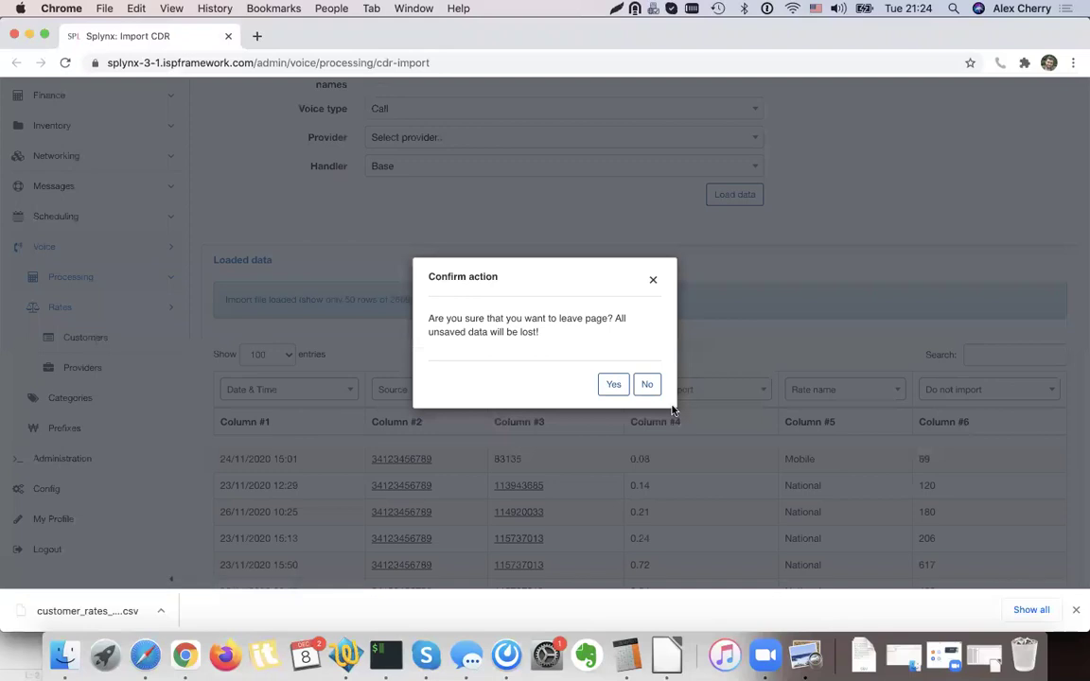
click(615, 384)
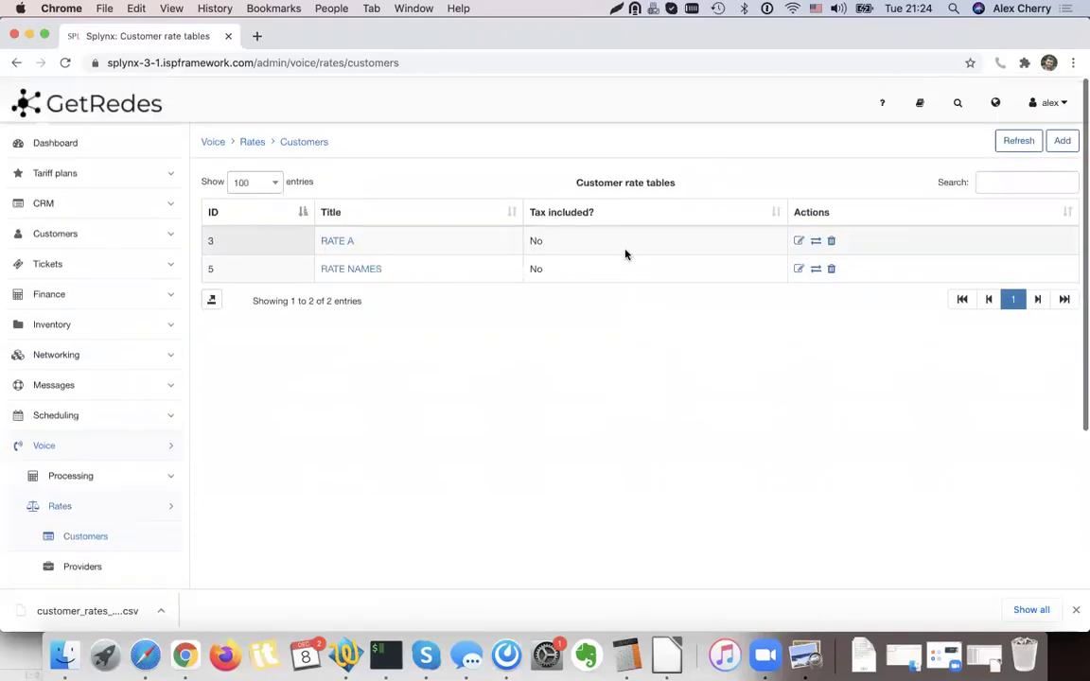
scroll(473, 265, down, 1)
drag(384, 263, 320, 262)
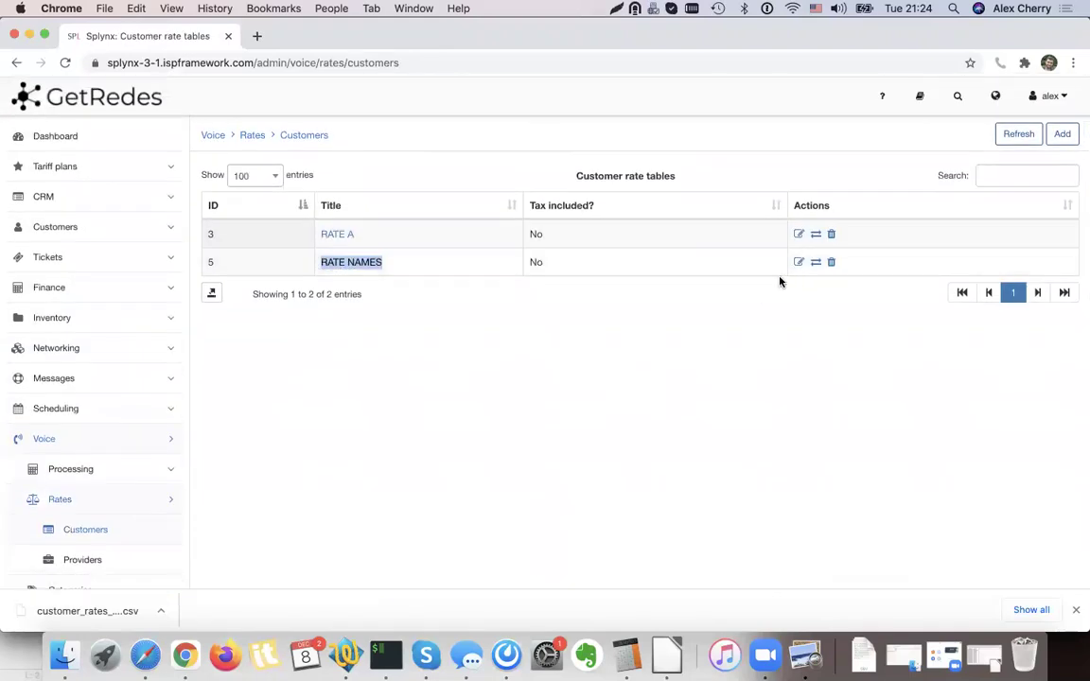
click(617, 262)
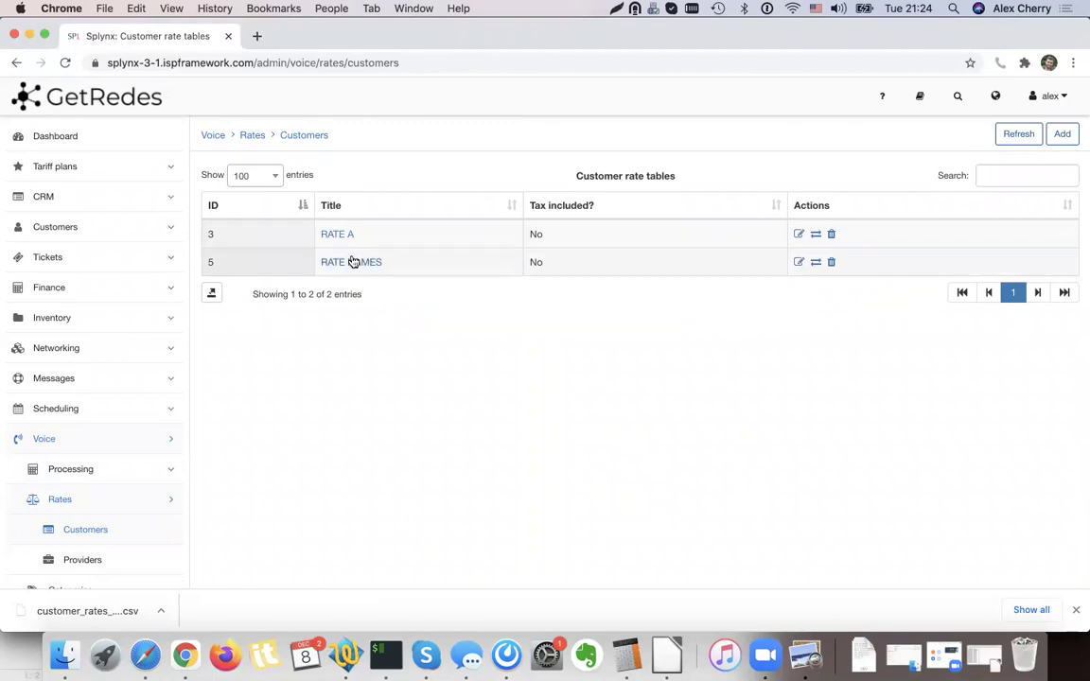
Set the TEST 100 MIN voice plan's rate table to RATE NAMES.
click(111, 166)
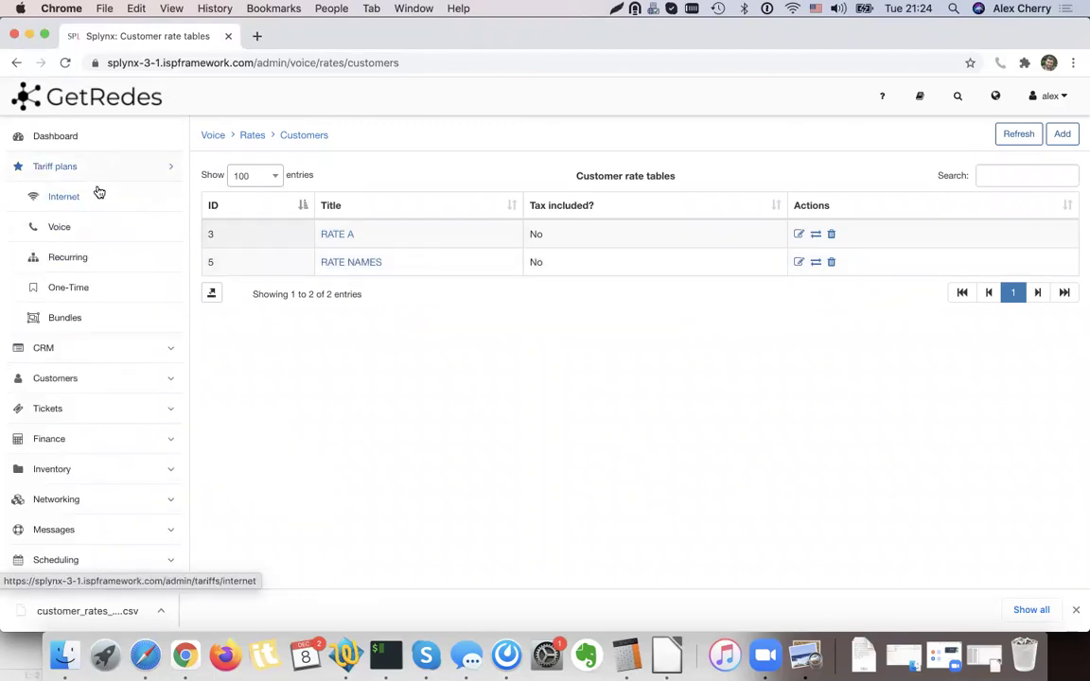
click(76, 233)
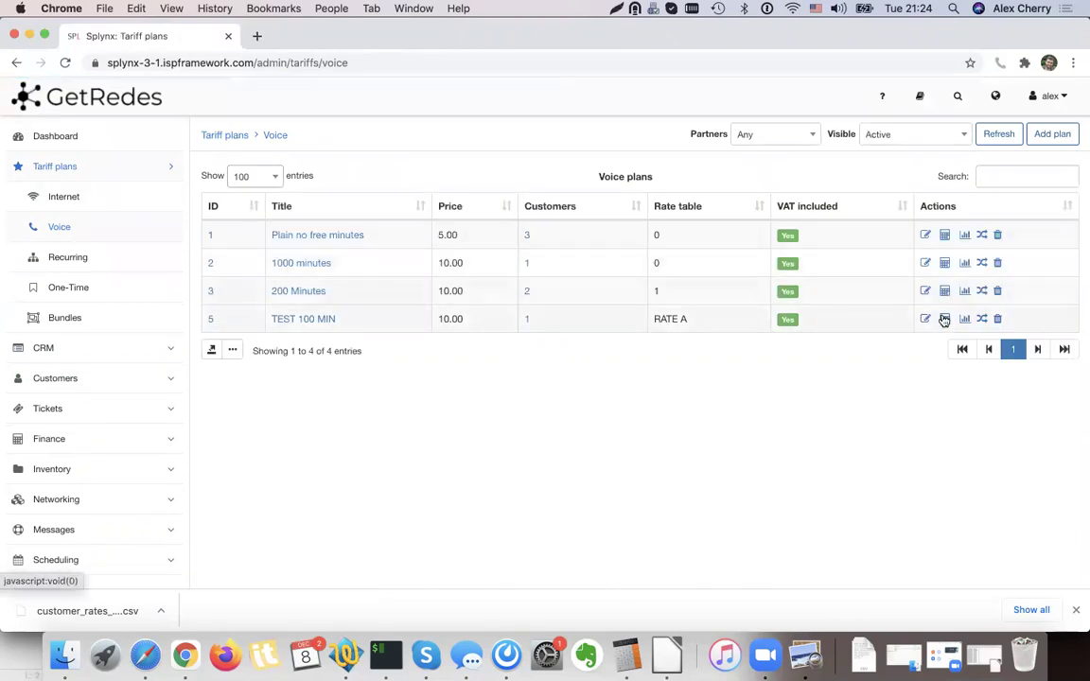
click(944, 320)
click(483, 254)
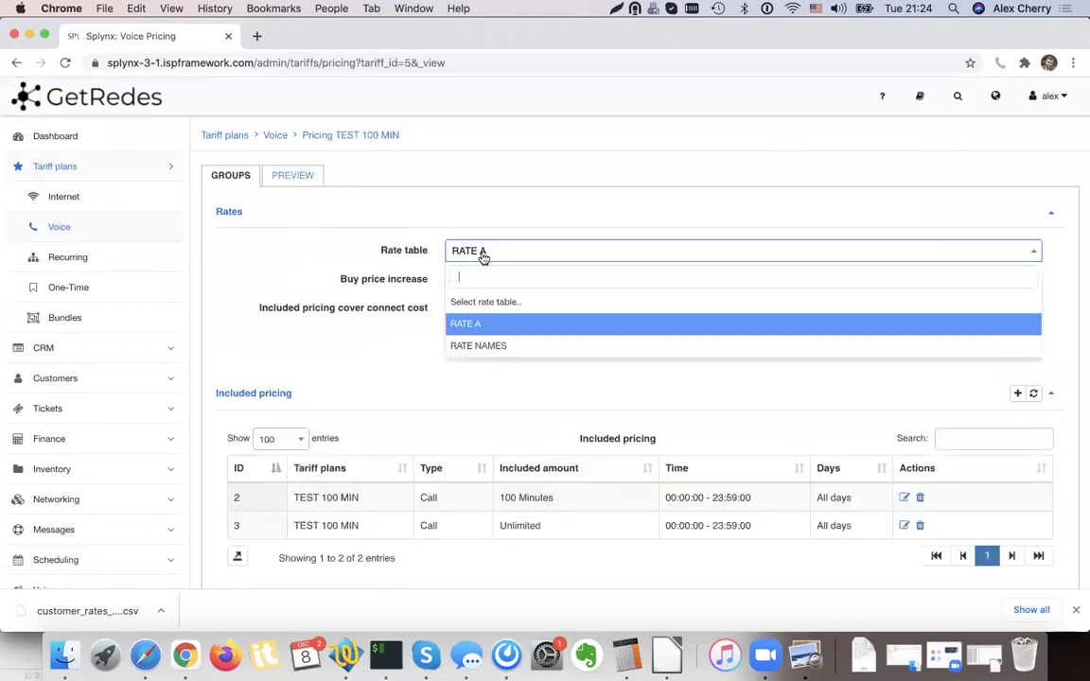
click(493, 346)
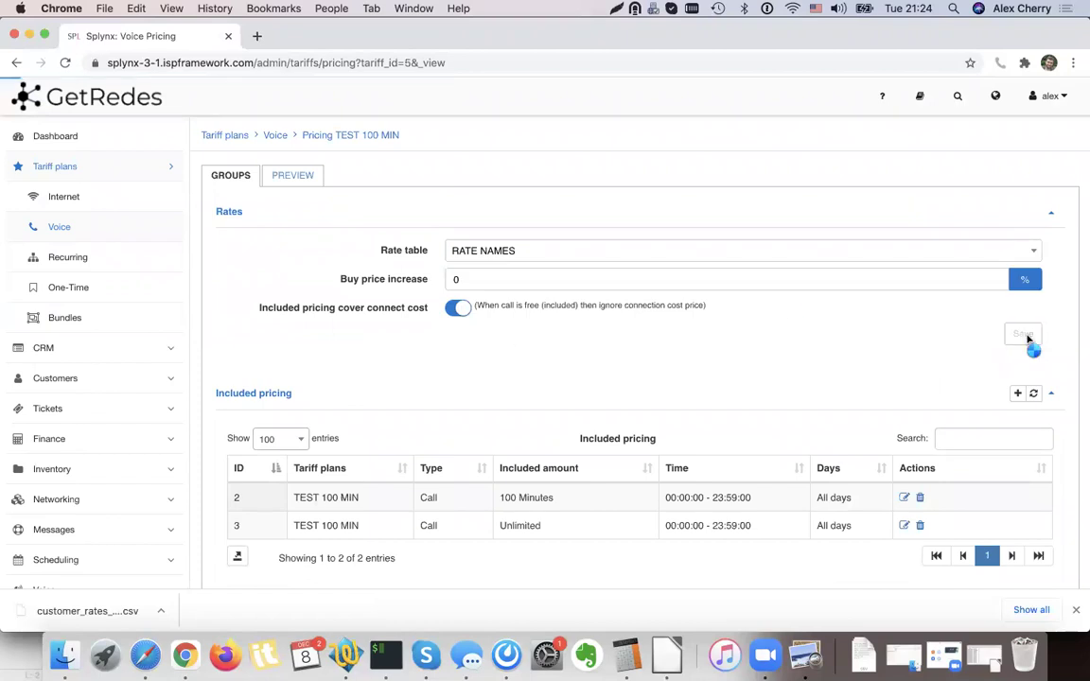
click(1025, 337)
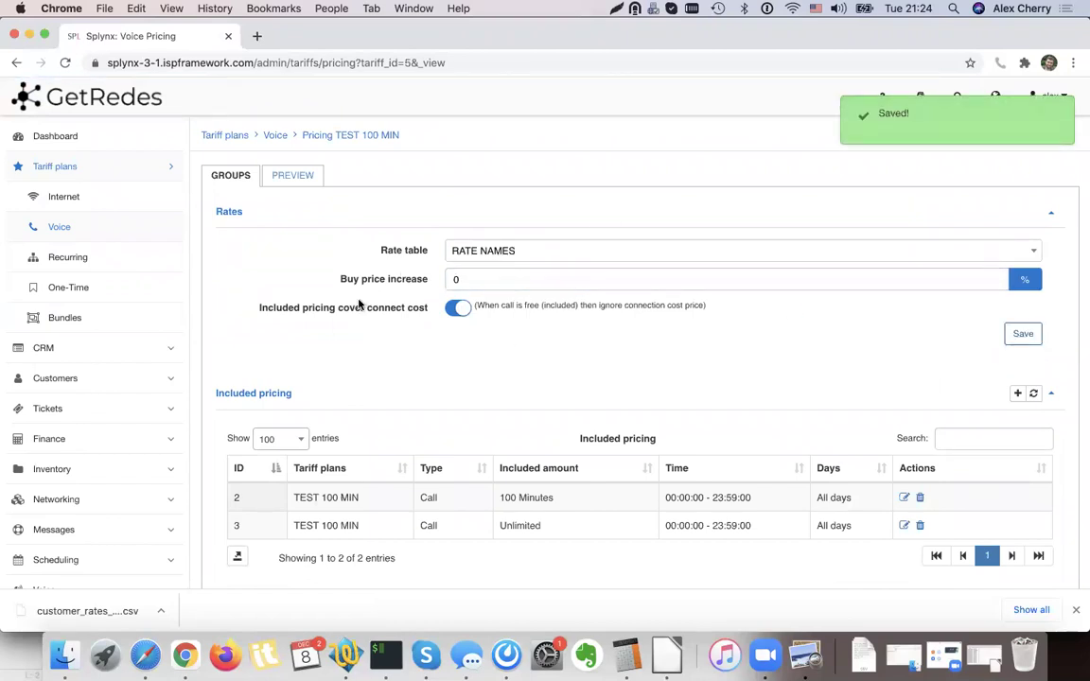
Delete the plan's 100 Minutes and Unlimited included pricing entries.
click(921, 500)
key(Return)
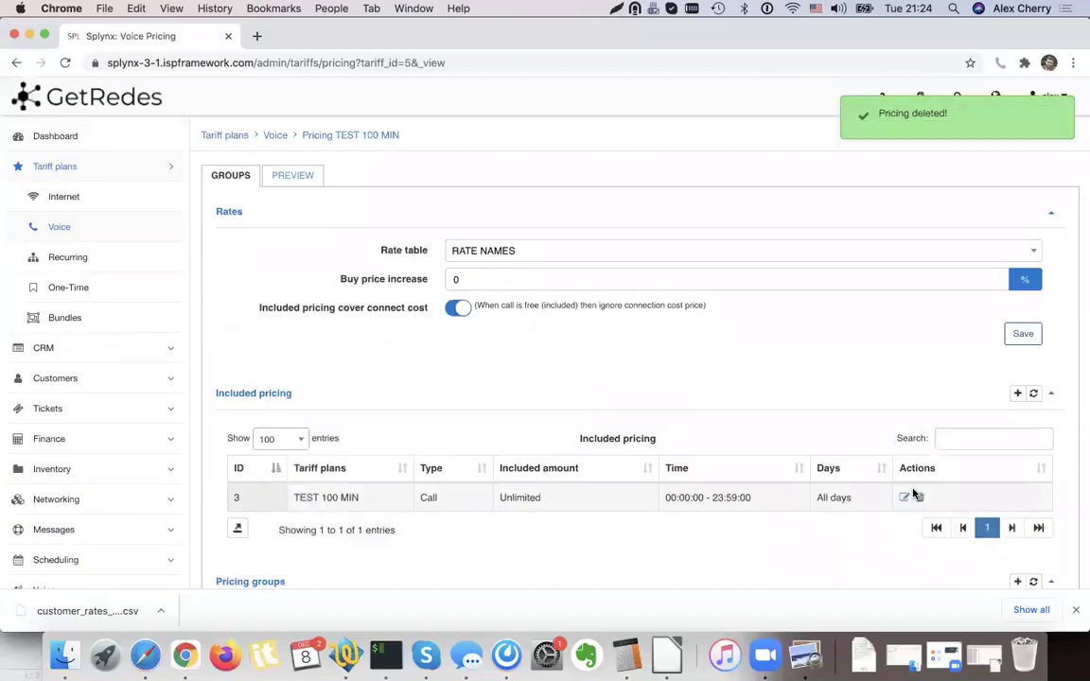
click(919, 499)
click(623, 382)
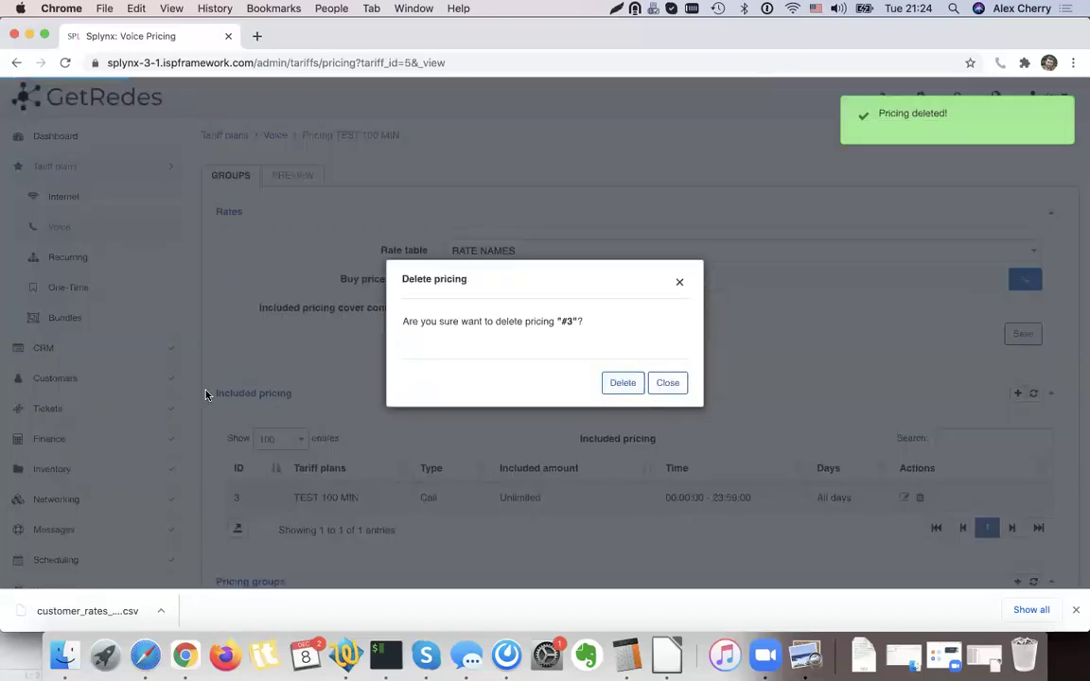
Return to the Voice Processing CDR import page.
scroll(142, 402, down, 4)
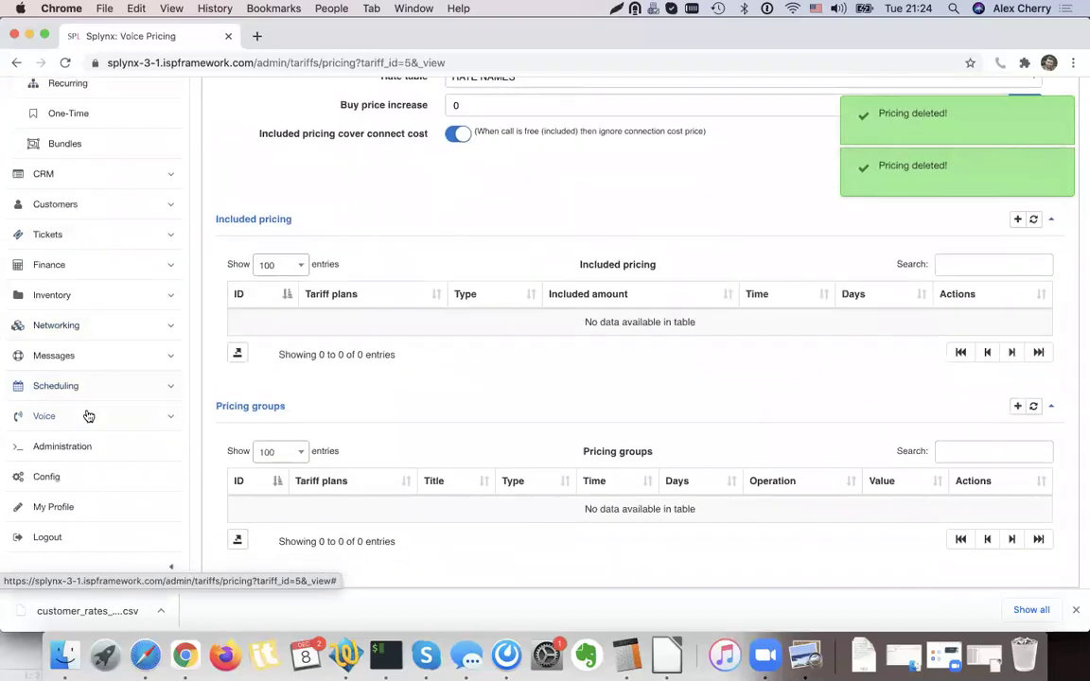
click(88, 415)
click(94, 296)
click(95, 325)
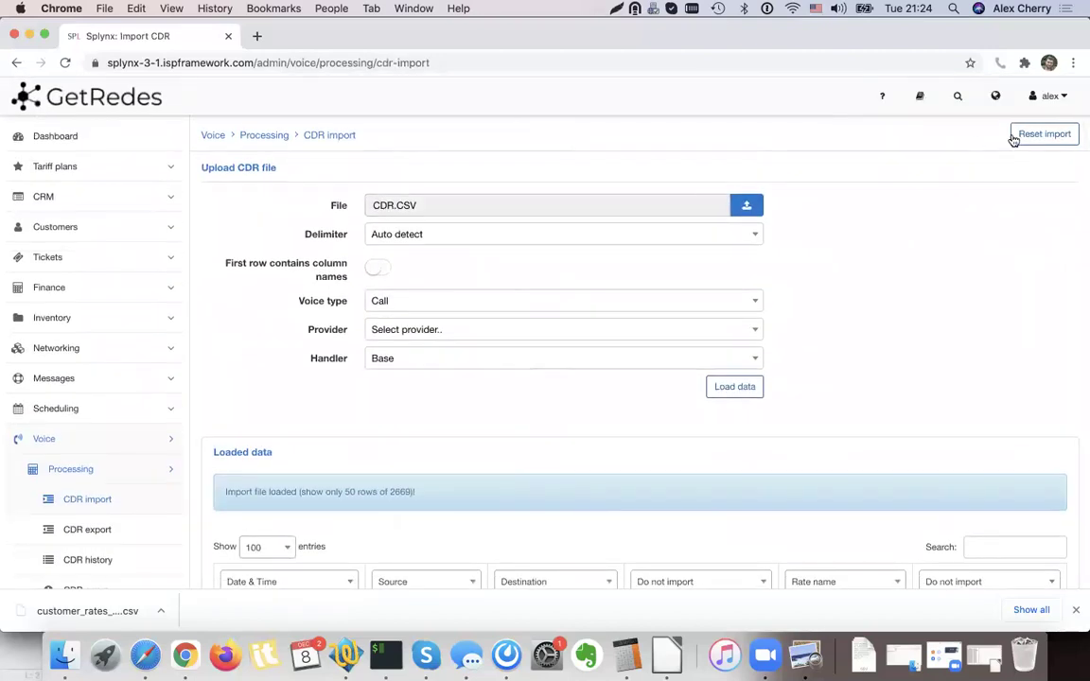
Reset the current CDR import and upload CDR.CSV again.
click(1014, 139)
click(614, 383)
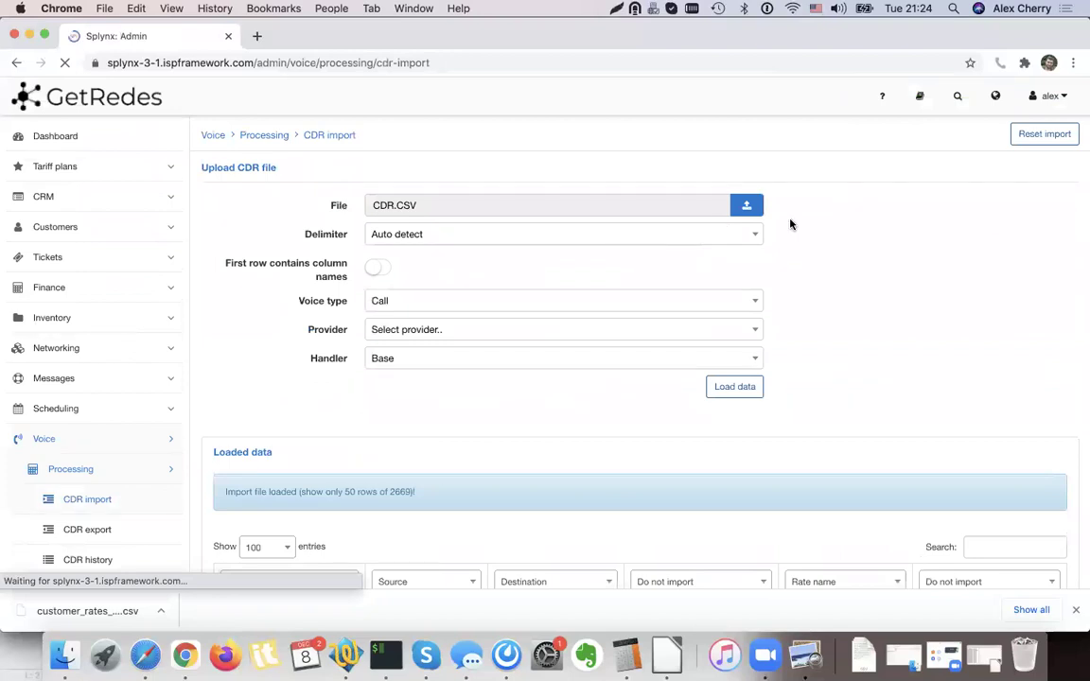
click(554, 215)
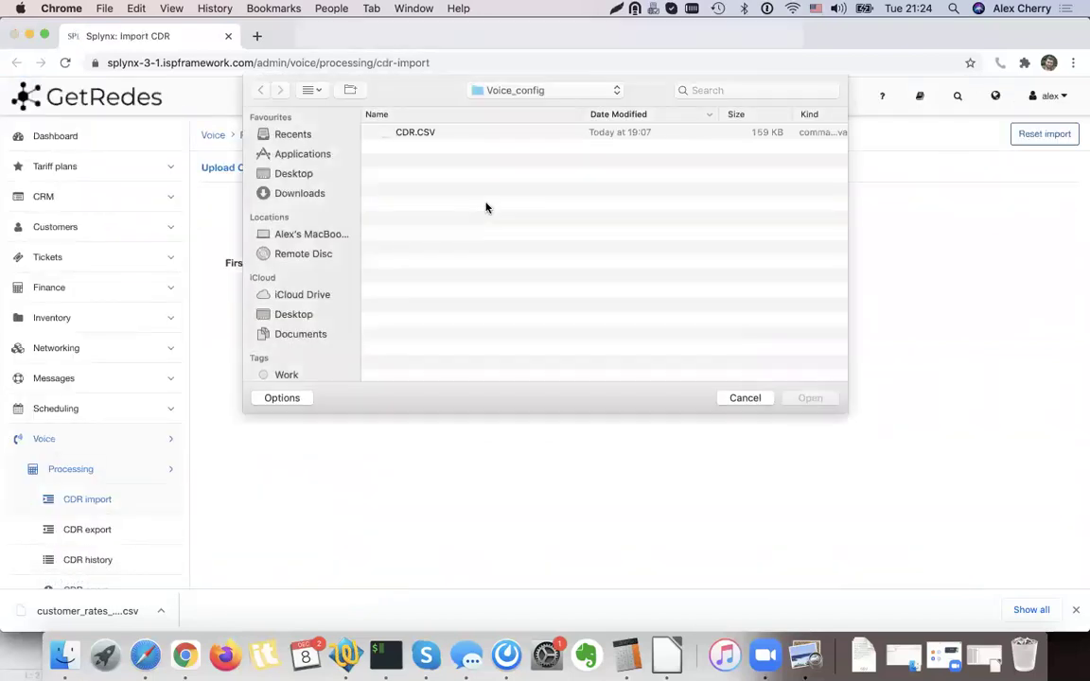
double_click(429, 129)
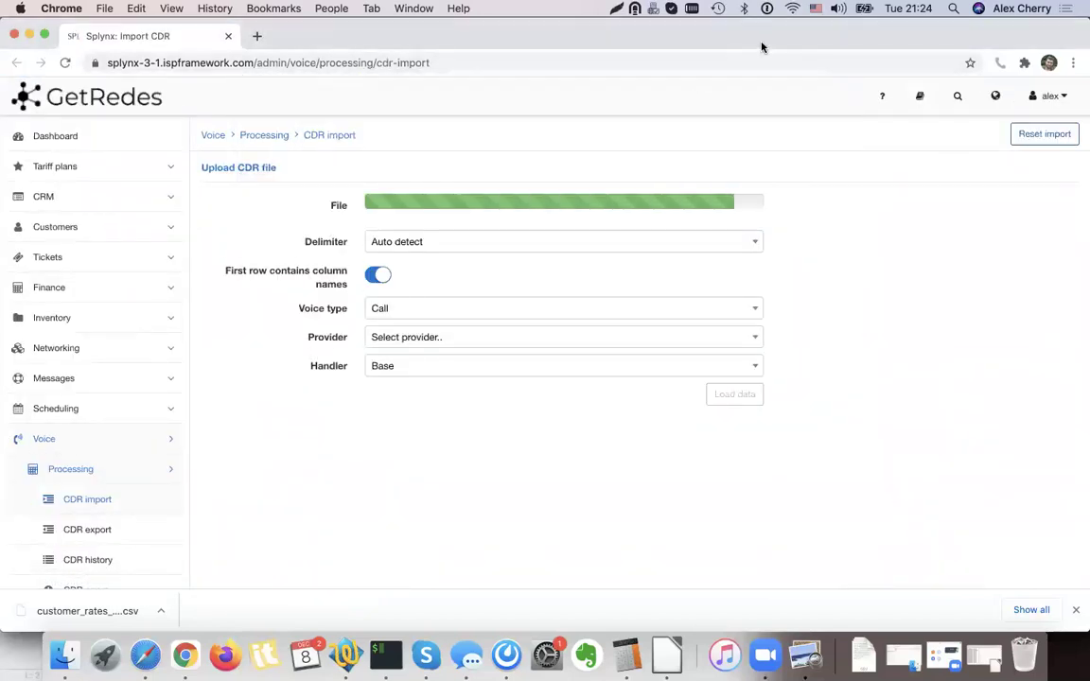
scroll(900, 329, down, 4)
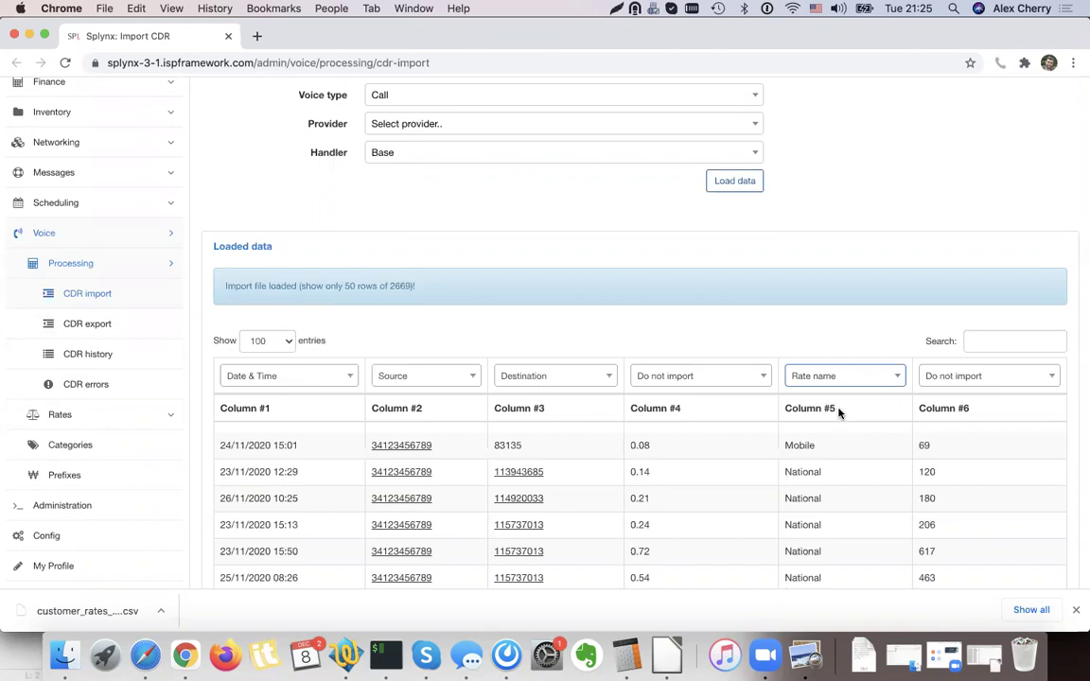
scroll(835, 410, down, 2)
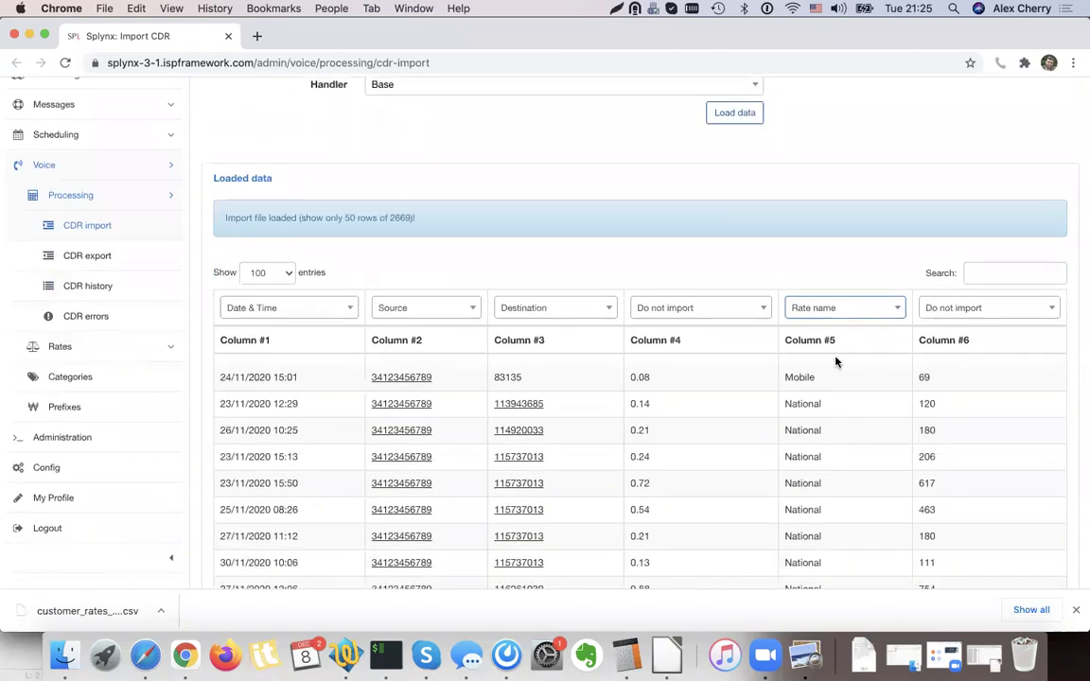
Map Column #6 to Duration and start the import preview.
click(1035, 311)
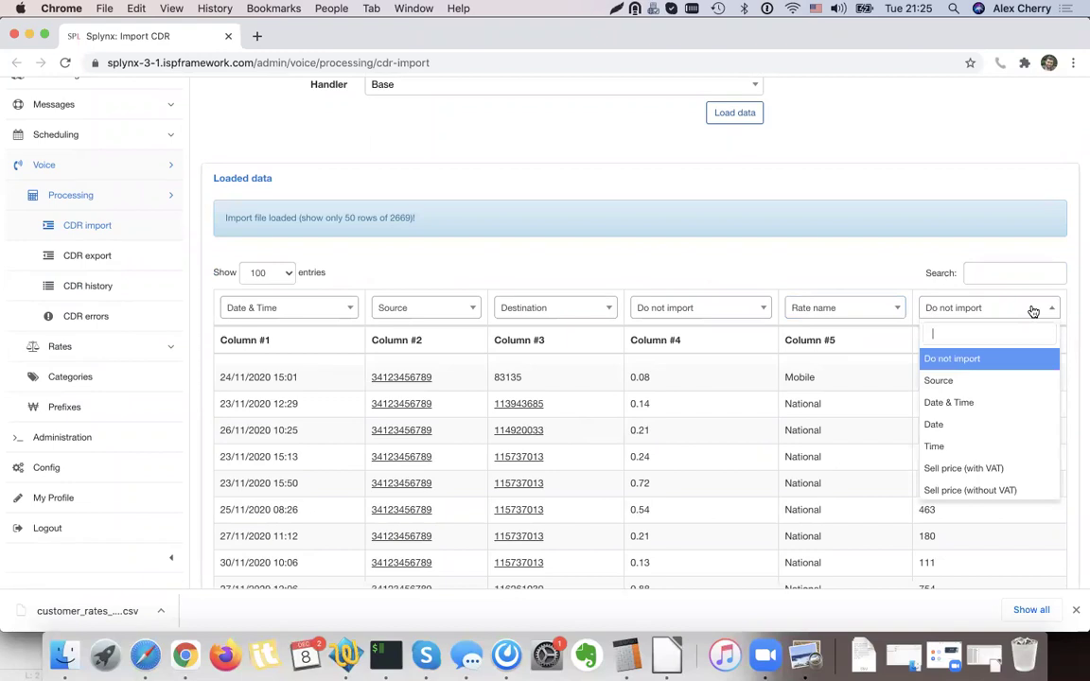
text(Dura)
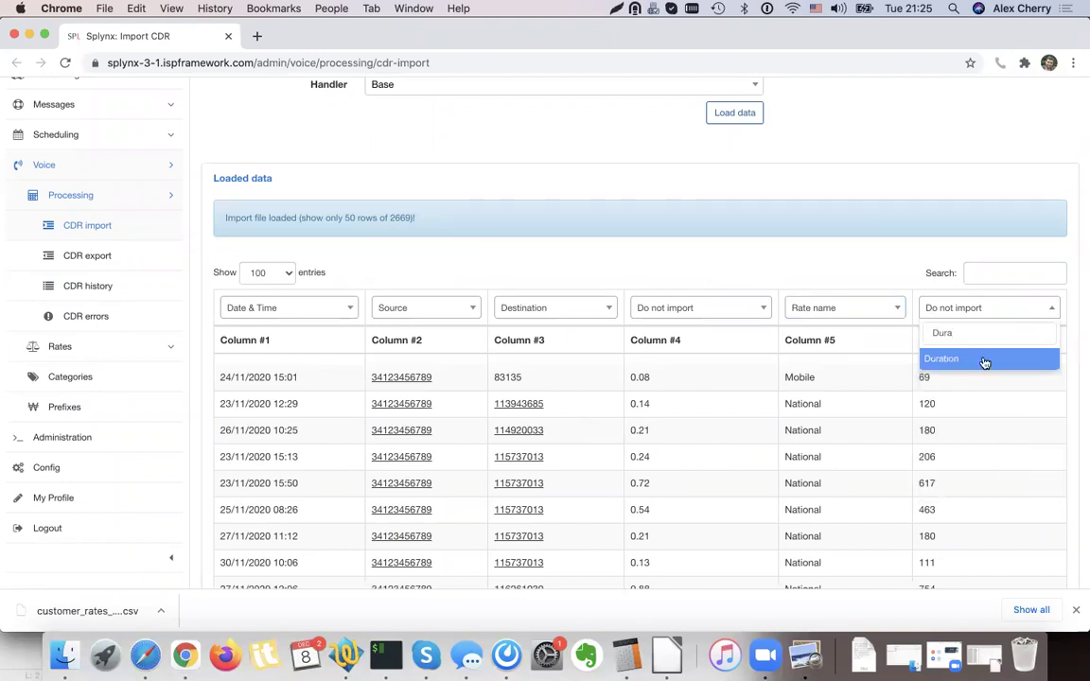
click(984, 360)
scroll(937, 362, down, 15)
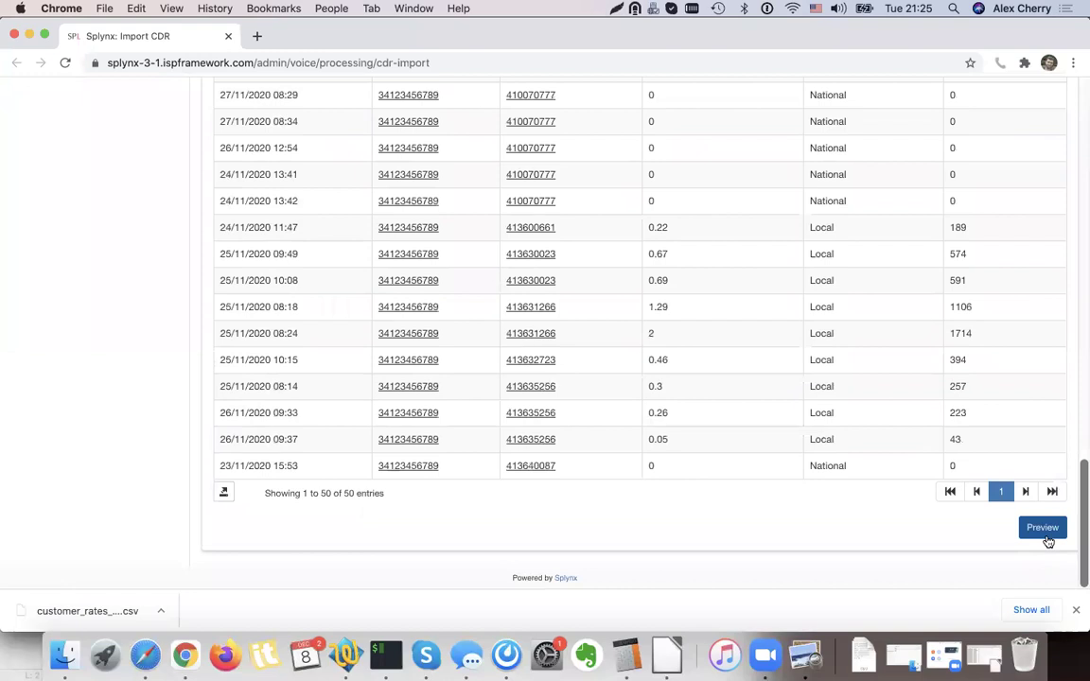
click(1042, 529)
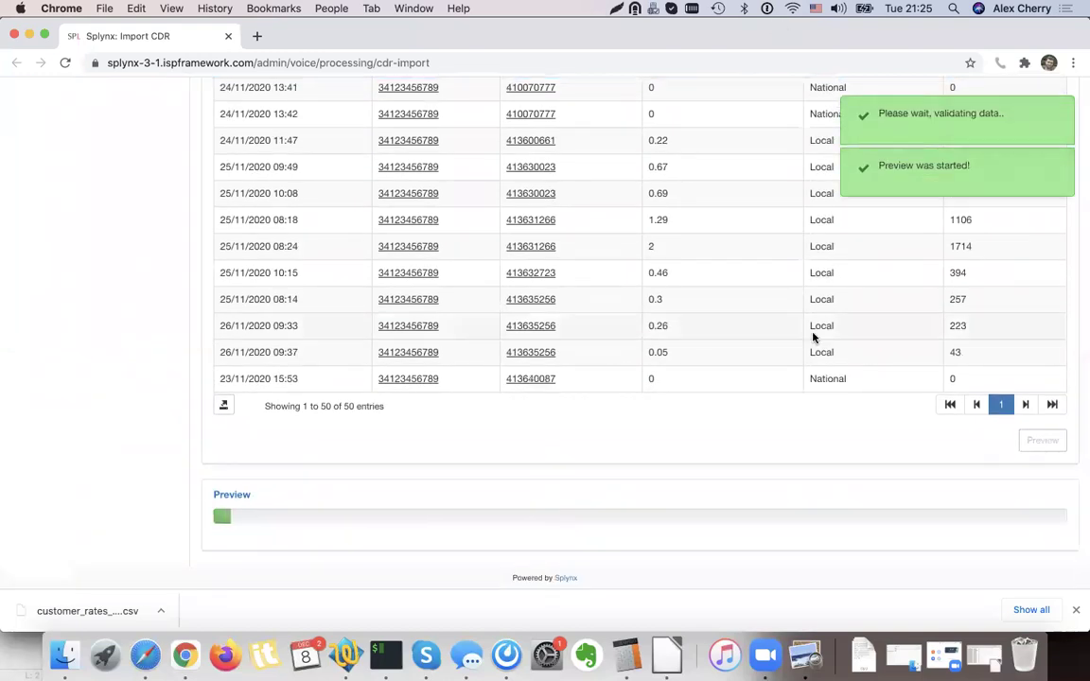
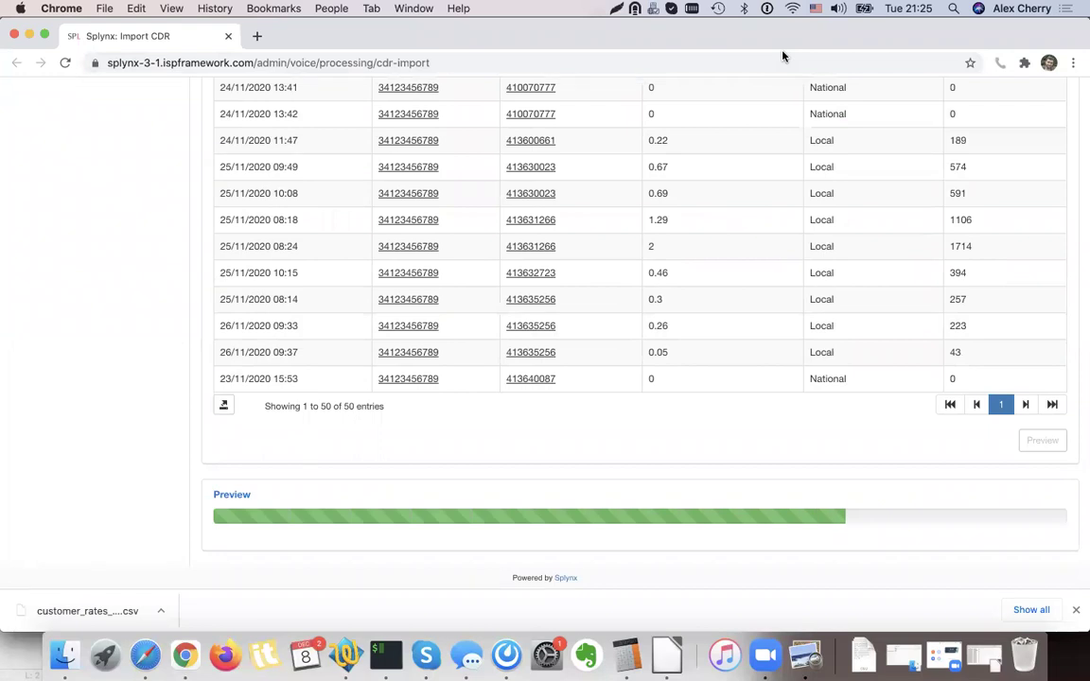
Review the CDR preview, then import the 152 good call records, skipping the 2517 warning rows.
scroll(875, 426, down, 5)
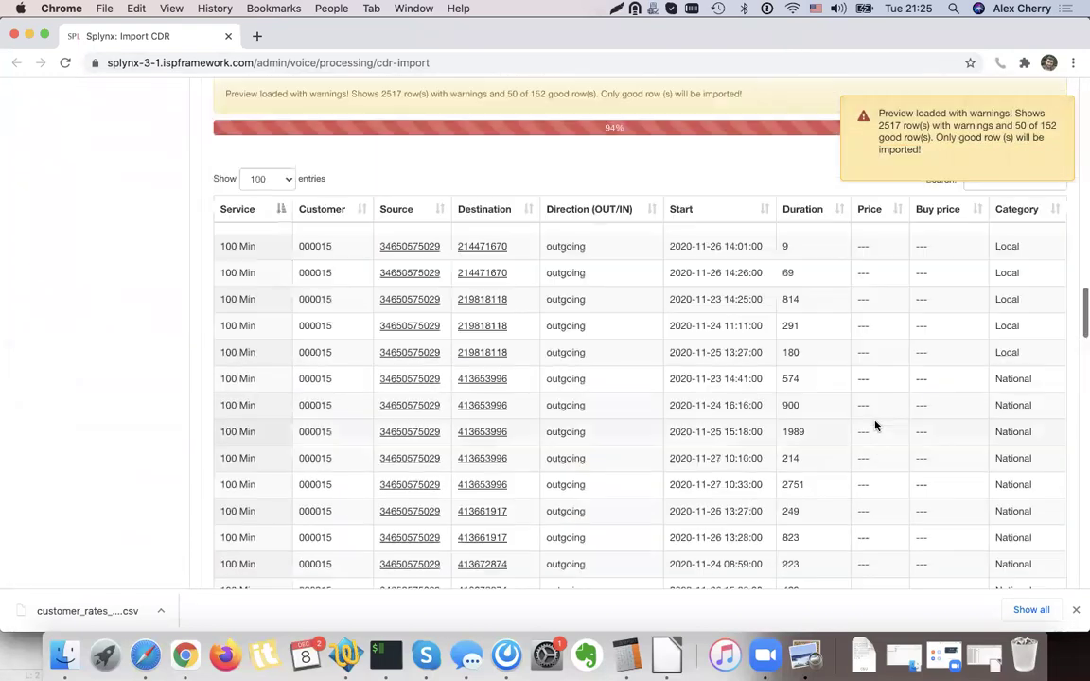
scroll(875, 426, down, 8)
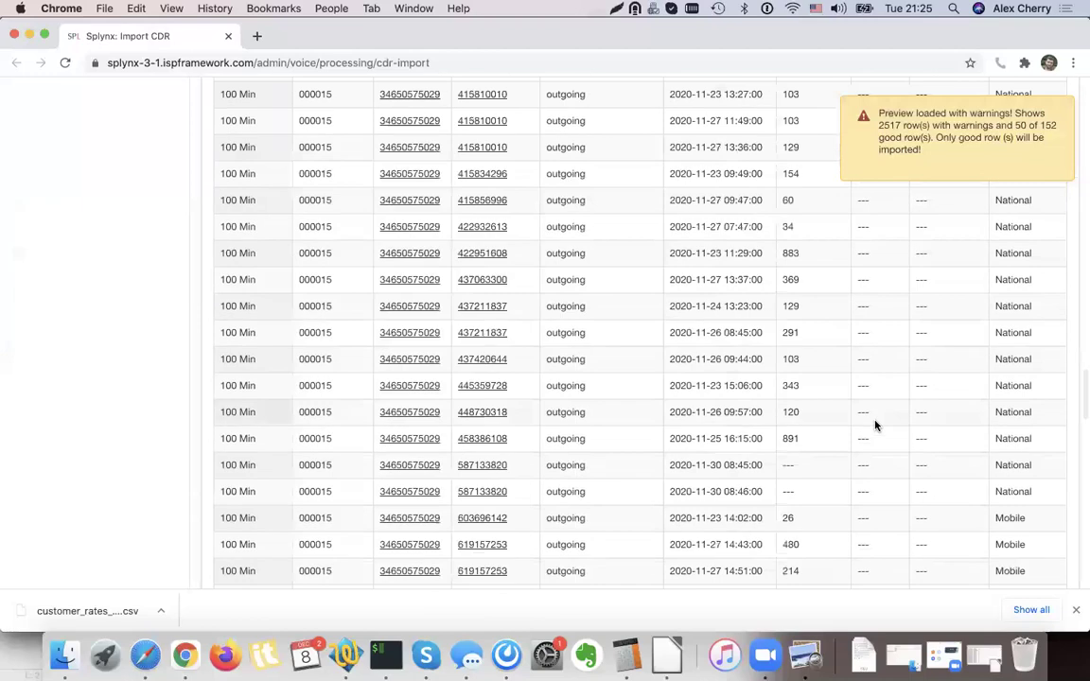
scroll(875, 426, down, 10)
scroll(875, 426, up, 10)
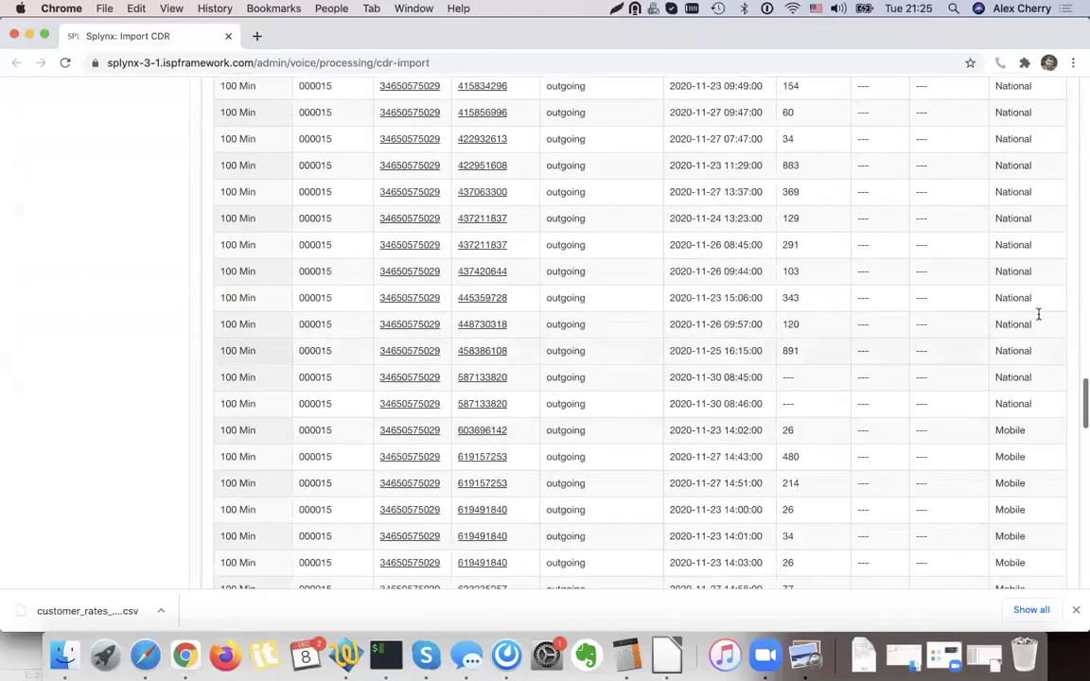
scroll(1032, 302, up, 5)
scroll(1008, 236, up, 10)
scroll(1000, 346, down, 3)
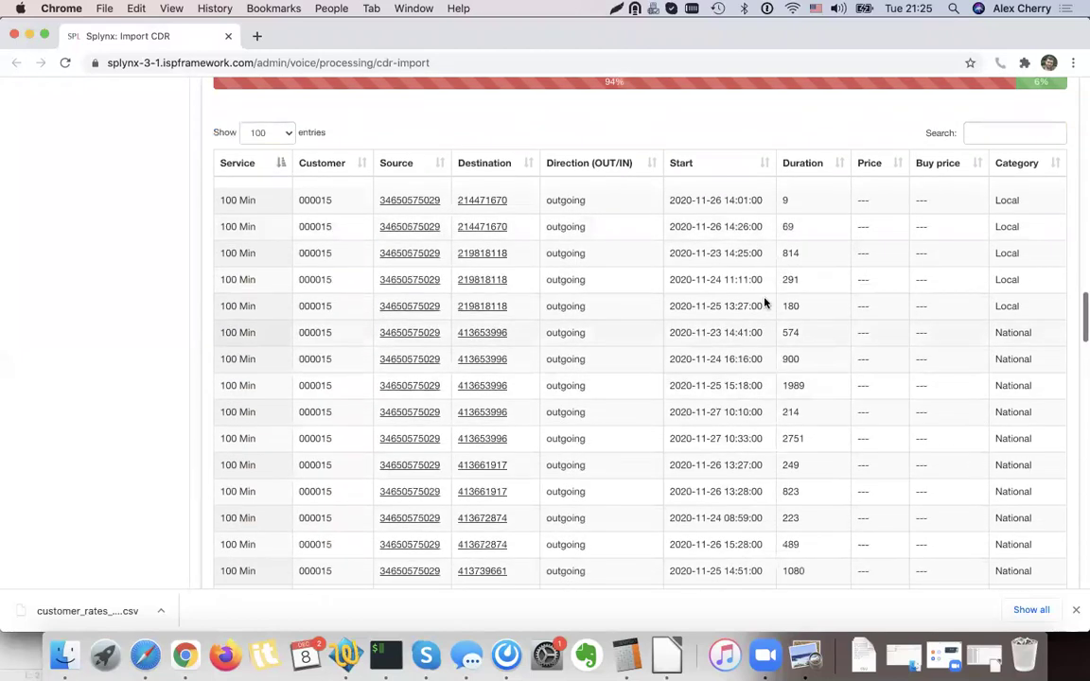
scroll(639, 413, down, 15)
scroll(638, 414, down, 3)
click(1046, 525)
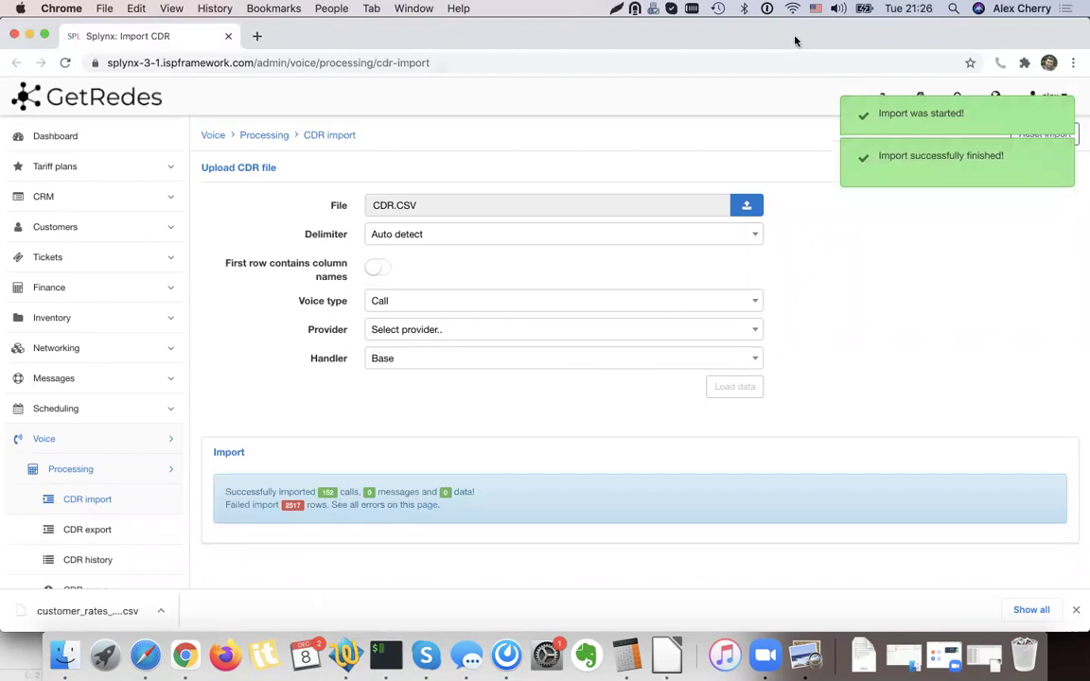
Open the customer with imported calls from Customers > List and view their Billing page.
click(57, 226)
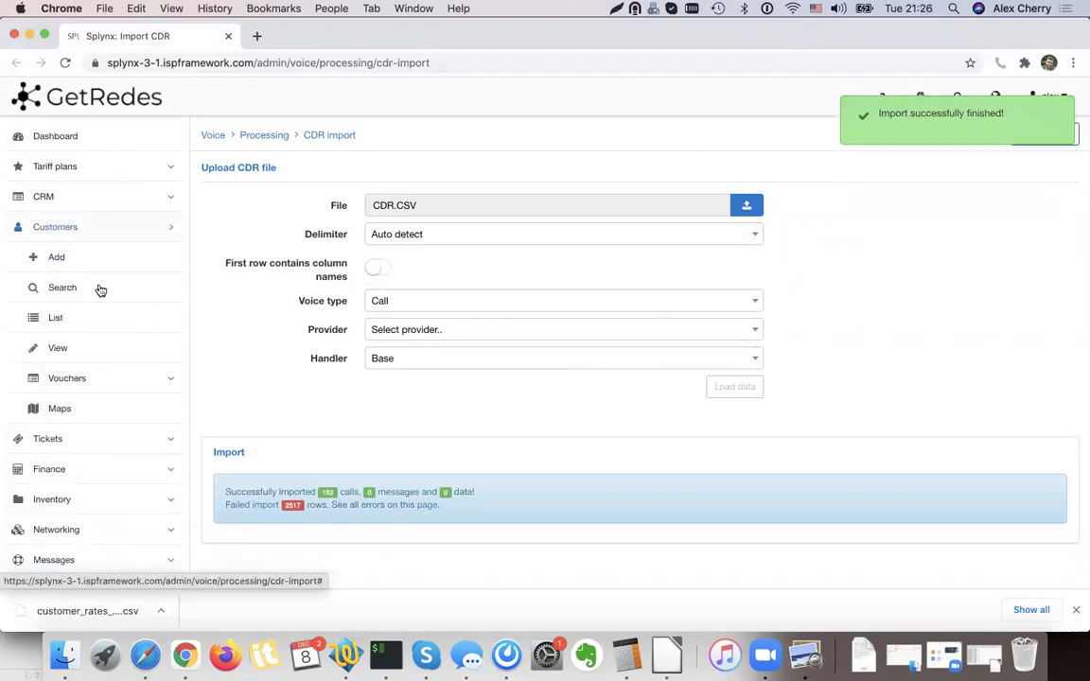
click(73, 317)
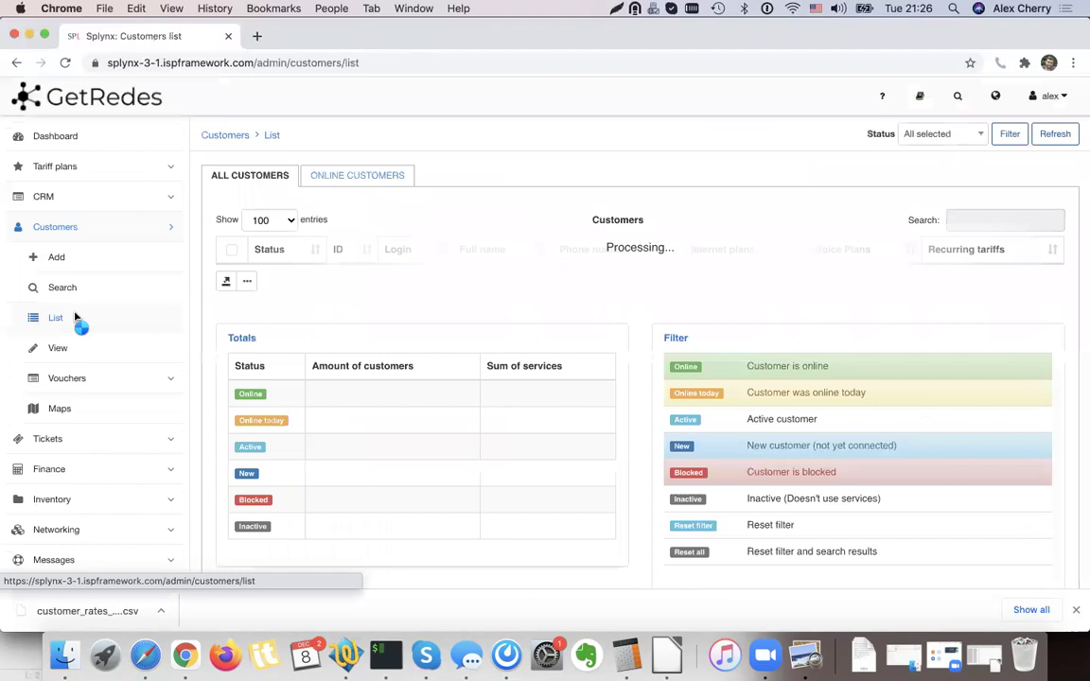
scroll(404, 539, down, 1)
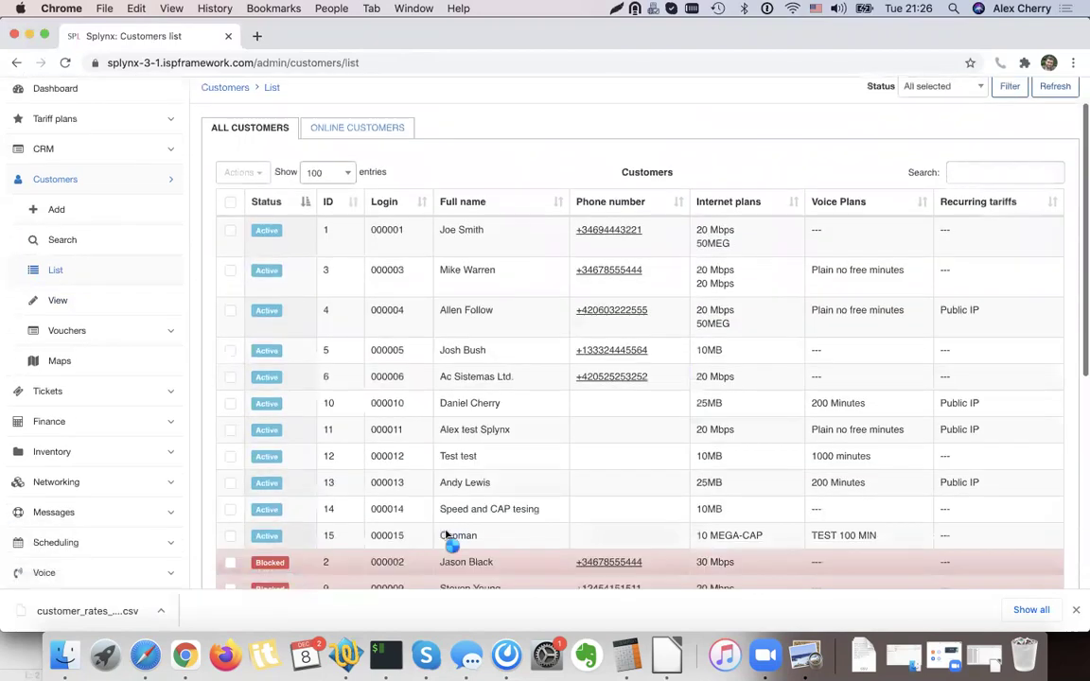
click(449, 536)
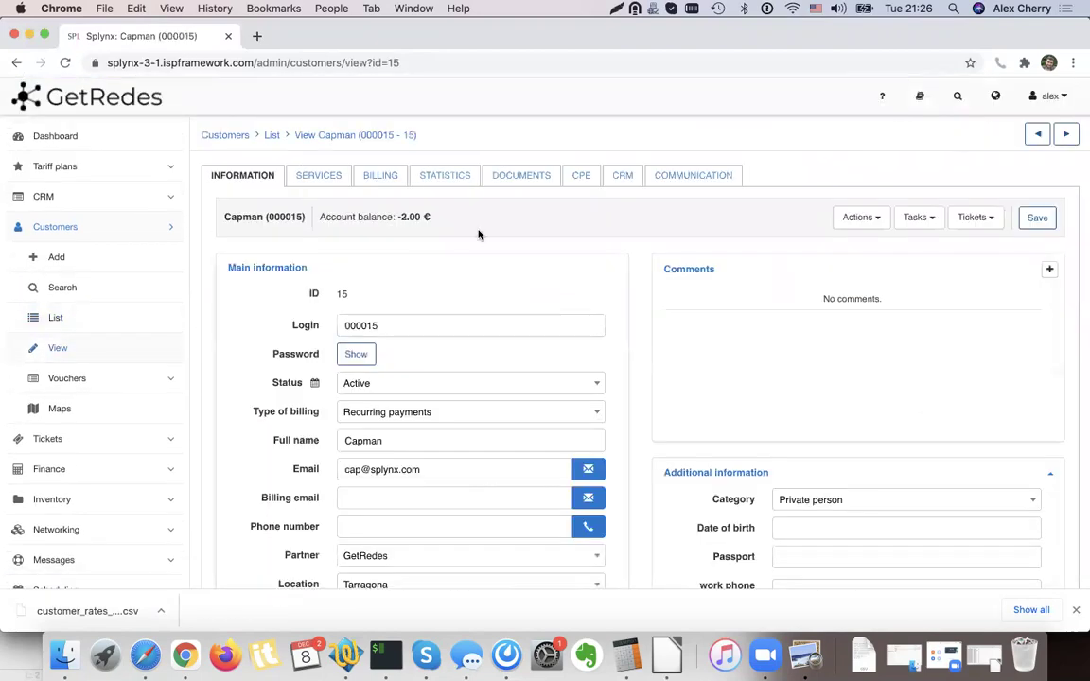
click(381, 176)
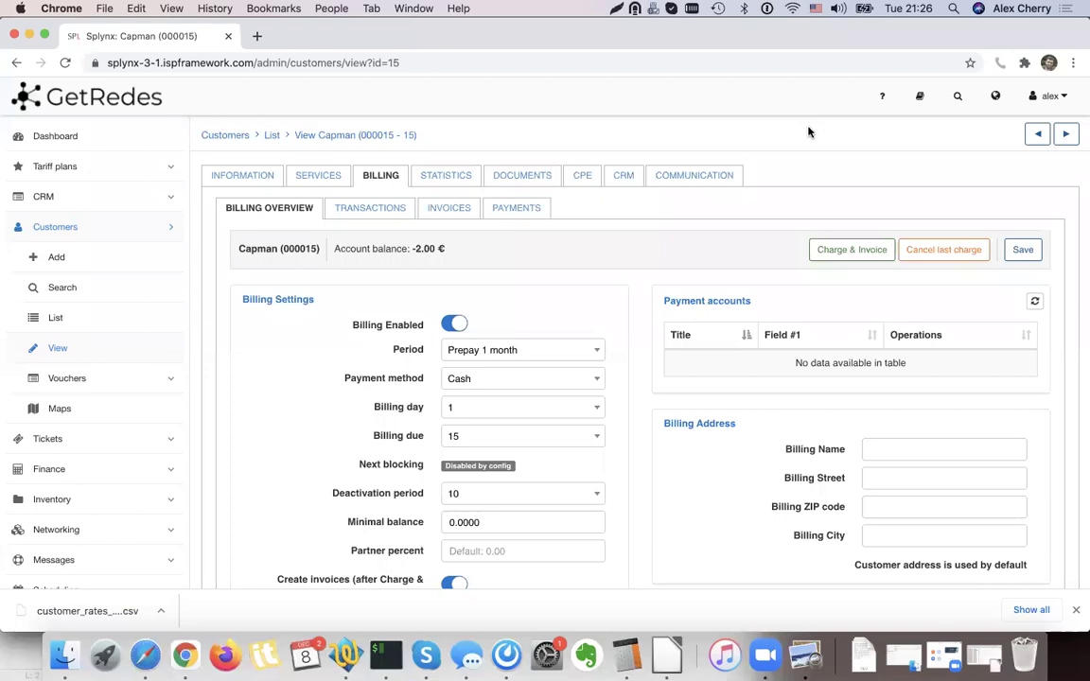
Preview and run Charge & Invoice, including outgoing calls at 433.72 (524.80 total).
click(838, 251)
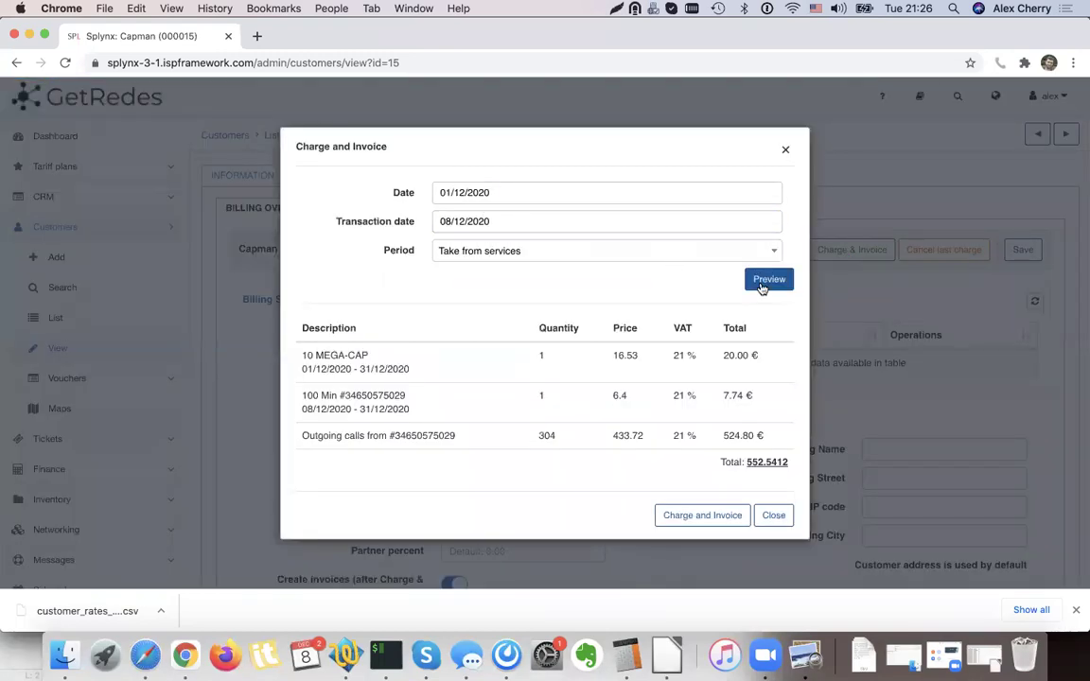
click(764, 282)
drag(304, 433, 465, 437)
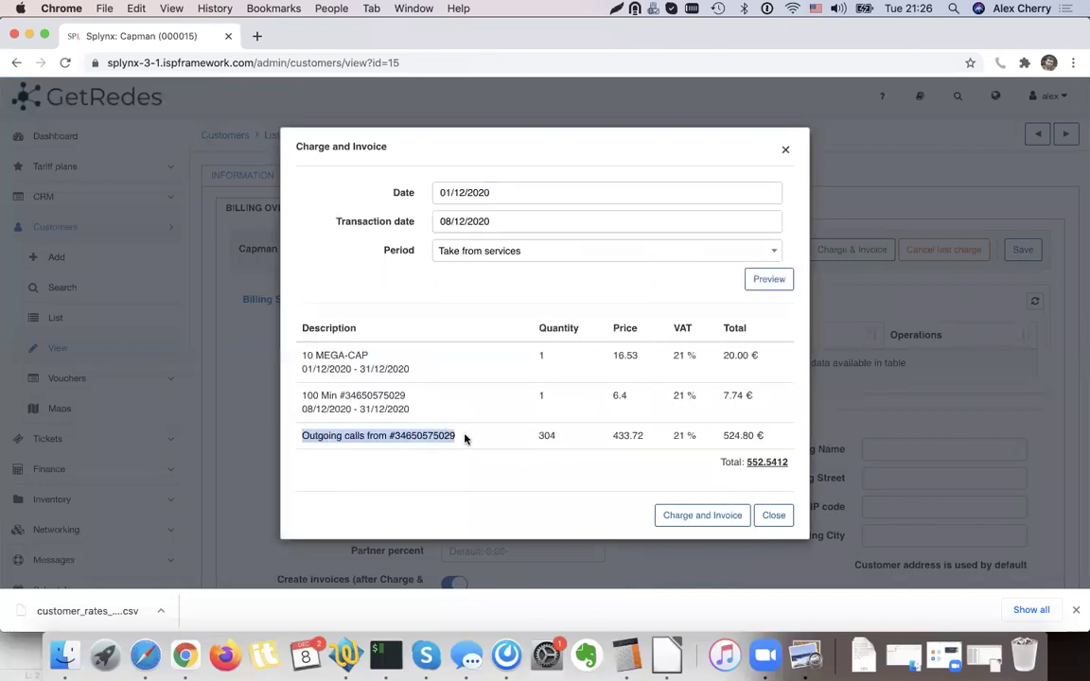
double_click(623, 434)
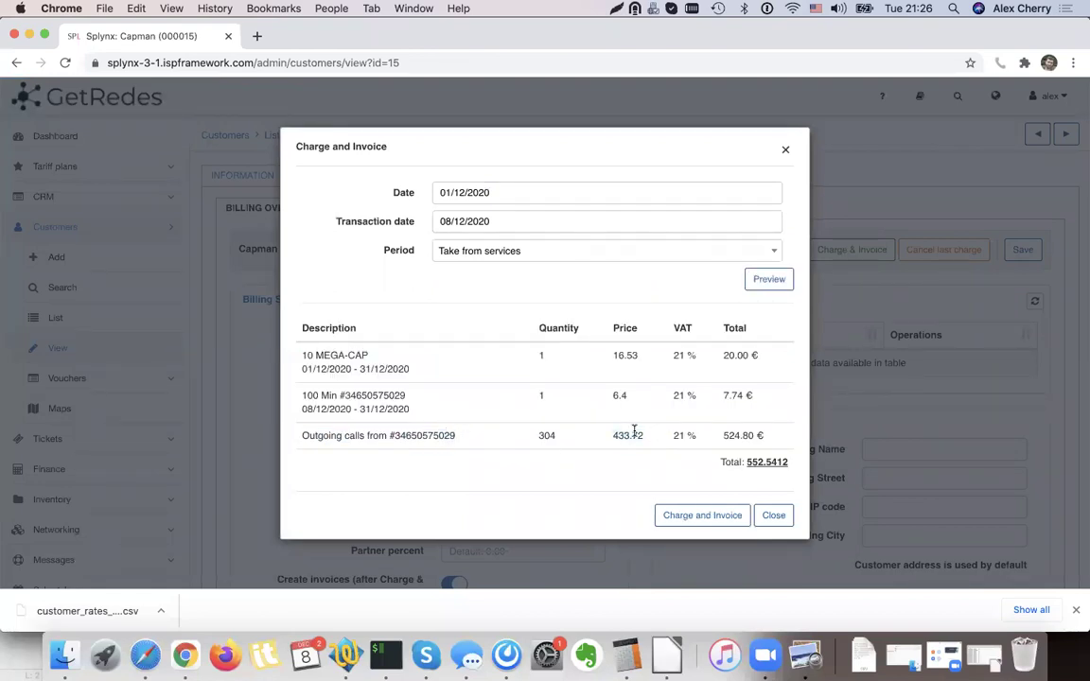
double_click(734, 435)
click(727, 435)
double_click(620, 434)
click(619, 432)
click(705, 513)
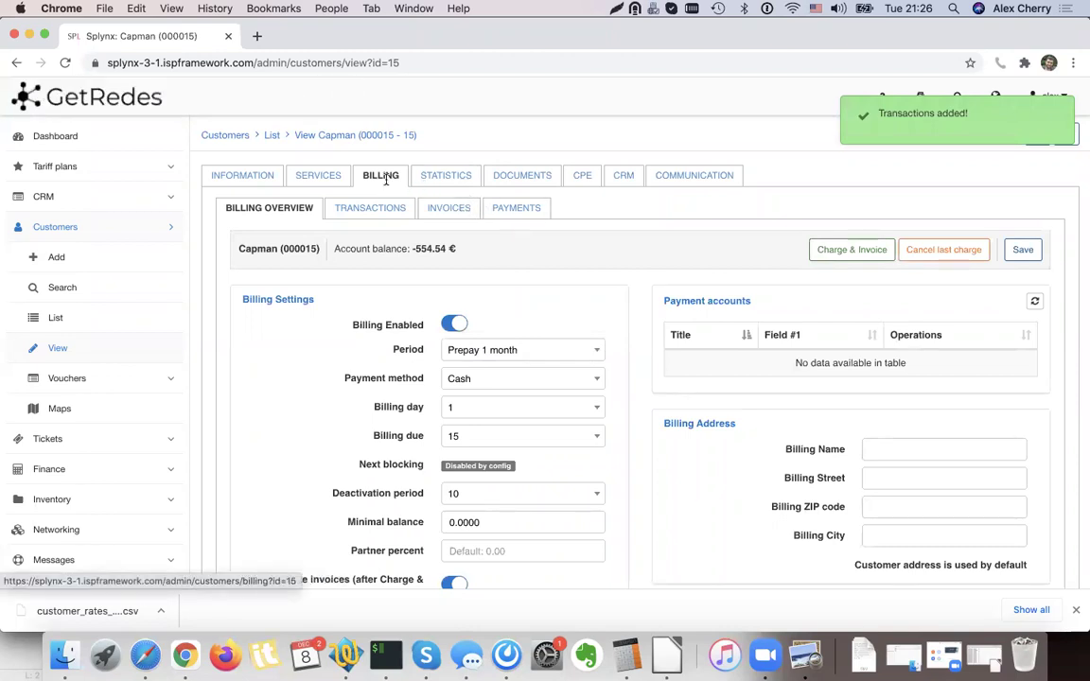
Show the customer's Voice statistics for Last Month (November 2020).
scroll(388, 181, down, 1)
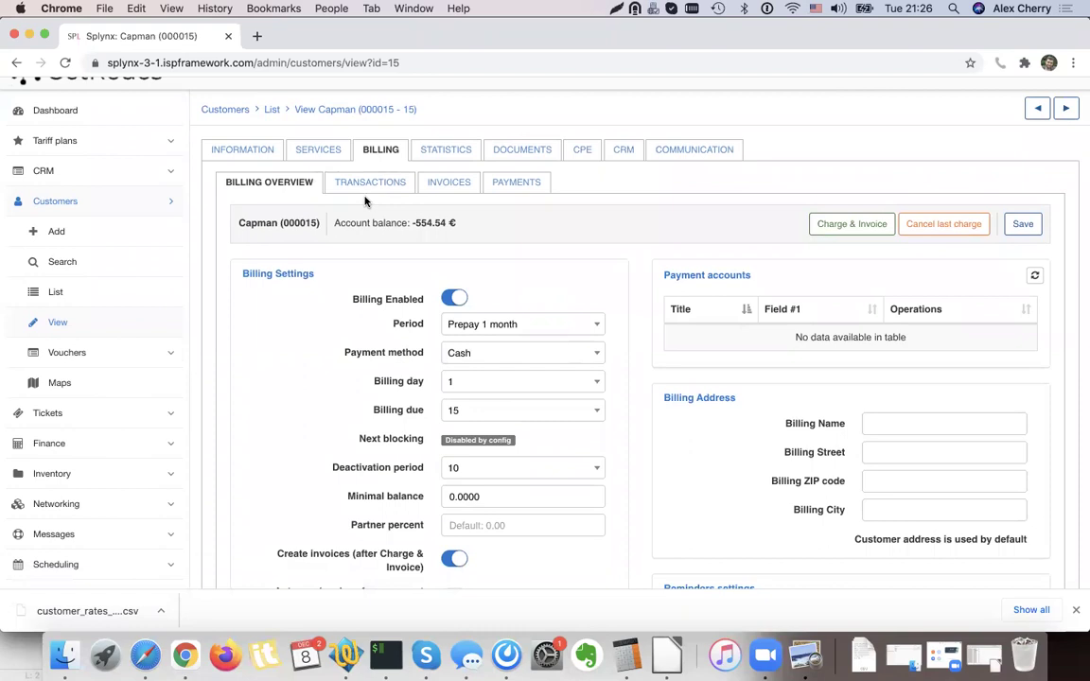
scroll(365, 201, down, 1)
scroll(359, 199, up, 2)
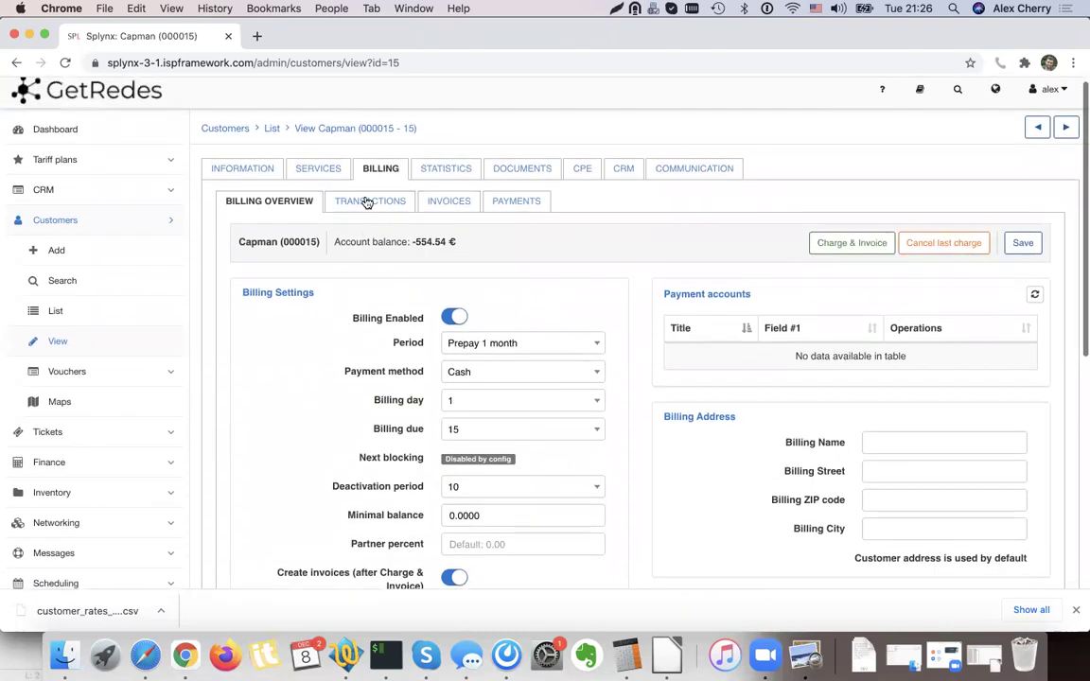
click(461, 177)
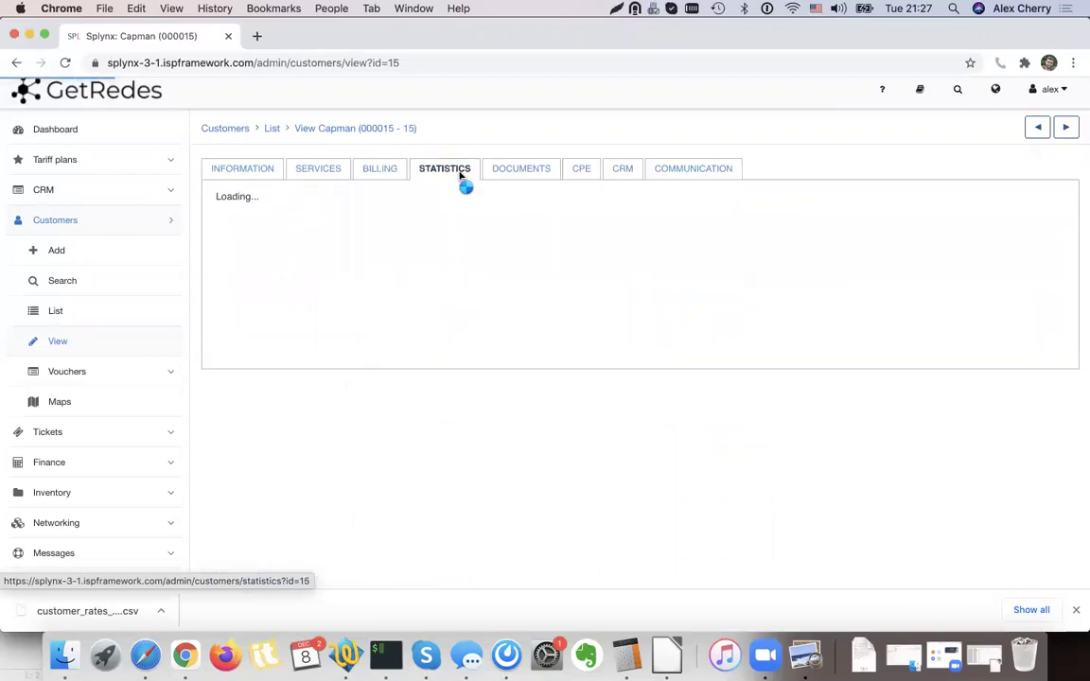
click(309, 205)
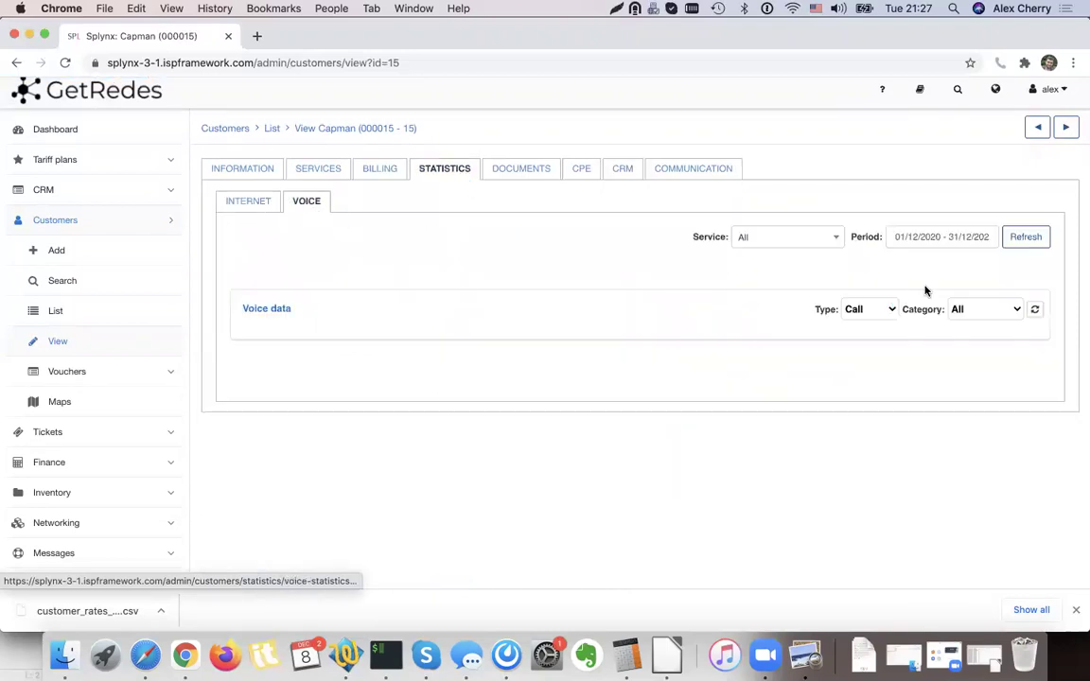
click(944, 237)
click(925, 386)
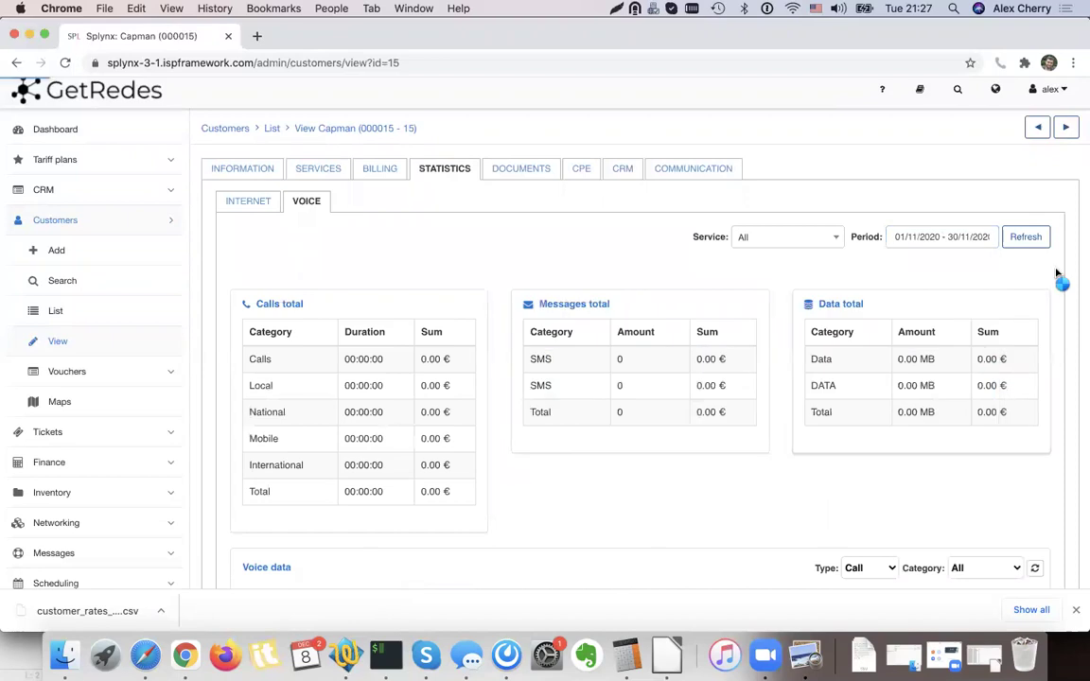
click(1025, 237)
Scroll through the per-call voice records totalling 29:46:14 and 524.80 €.
scroll(643, 352, down, 5)
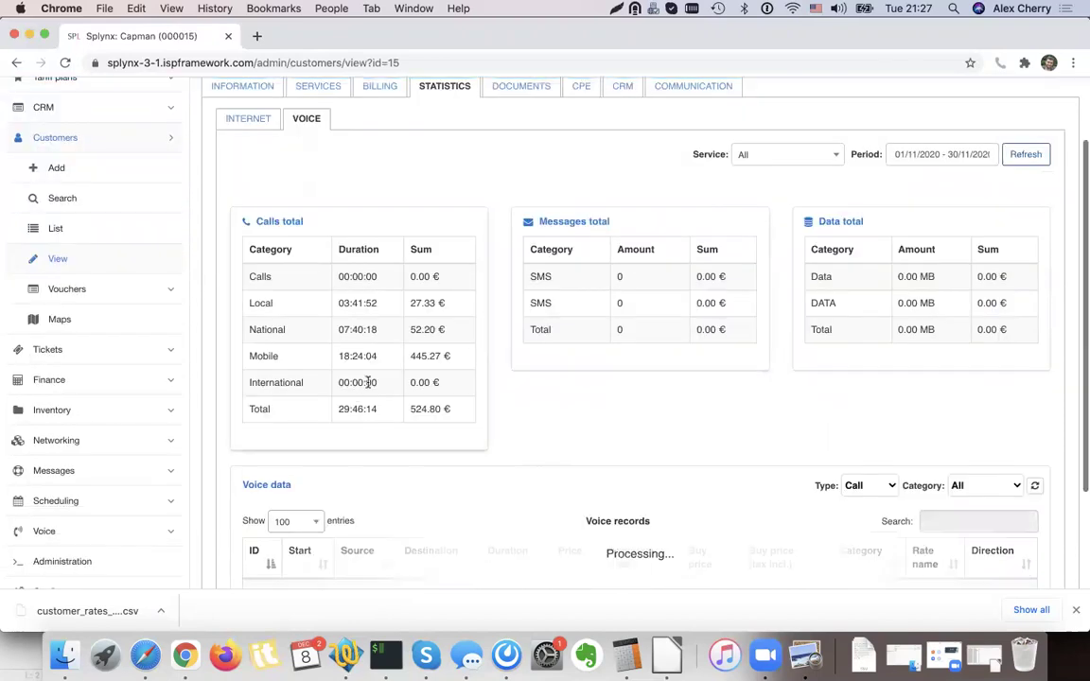
scroll(423, 398, down, 5)
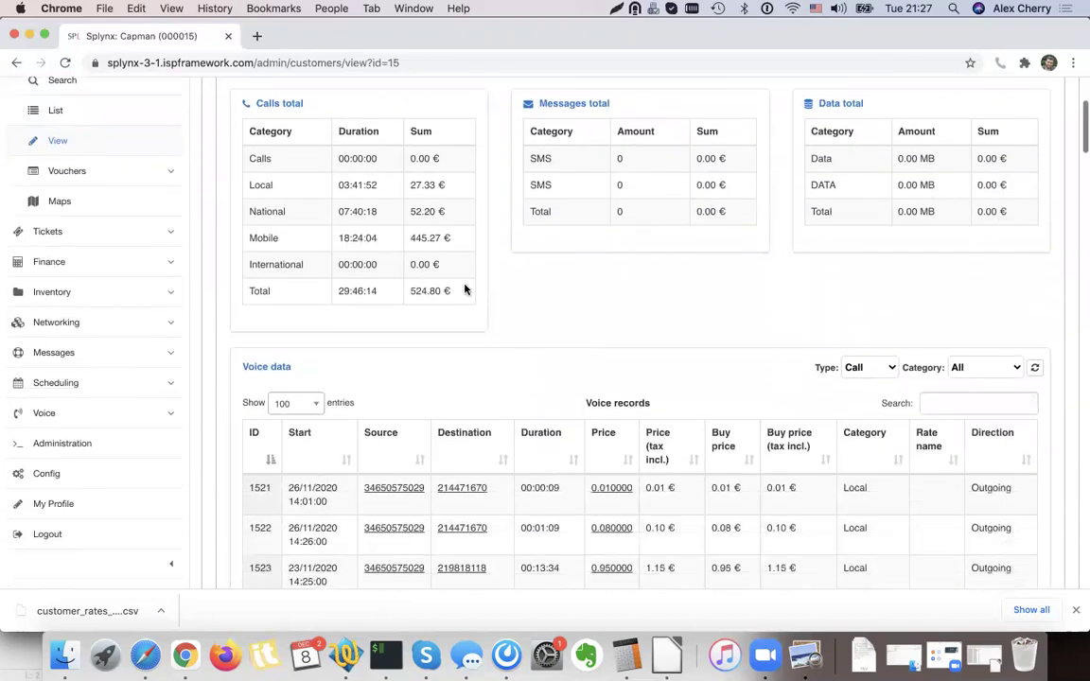
drag(378, 237, 331, 244)
click(550, 285)
scroll(549, 285, down, 10)
scroll(550, 286, down, 5)
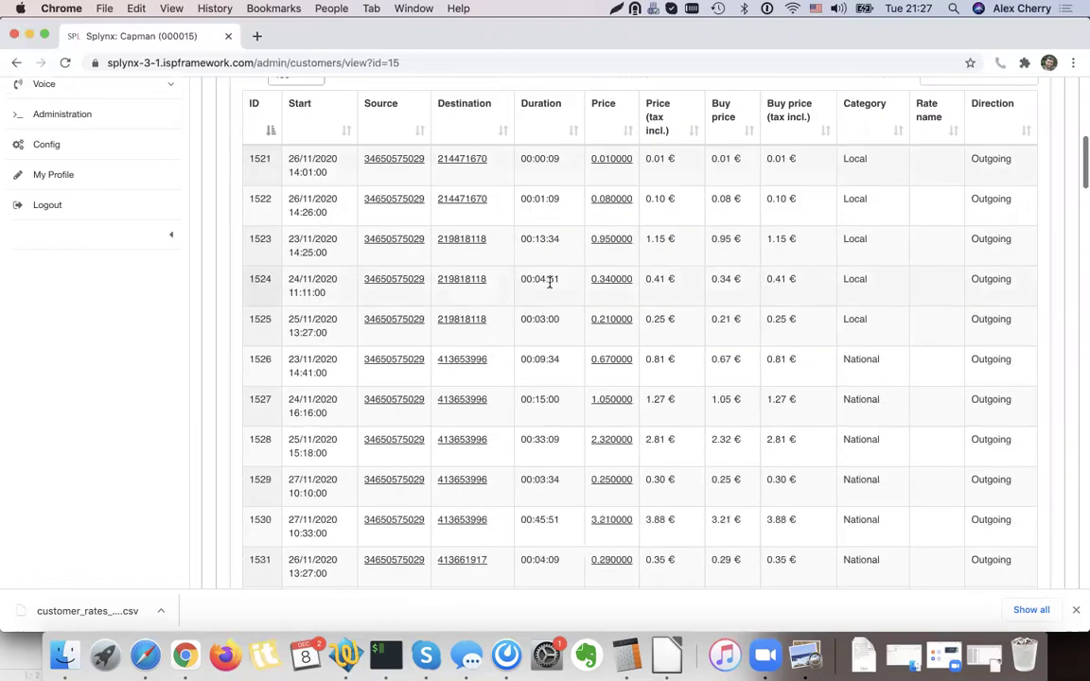
scroll(831, 319, down, 5)
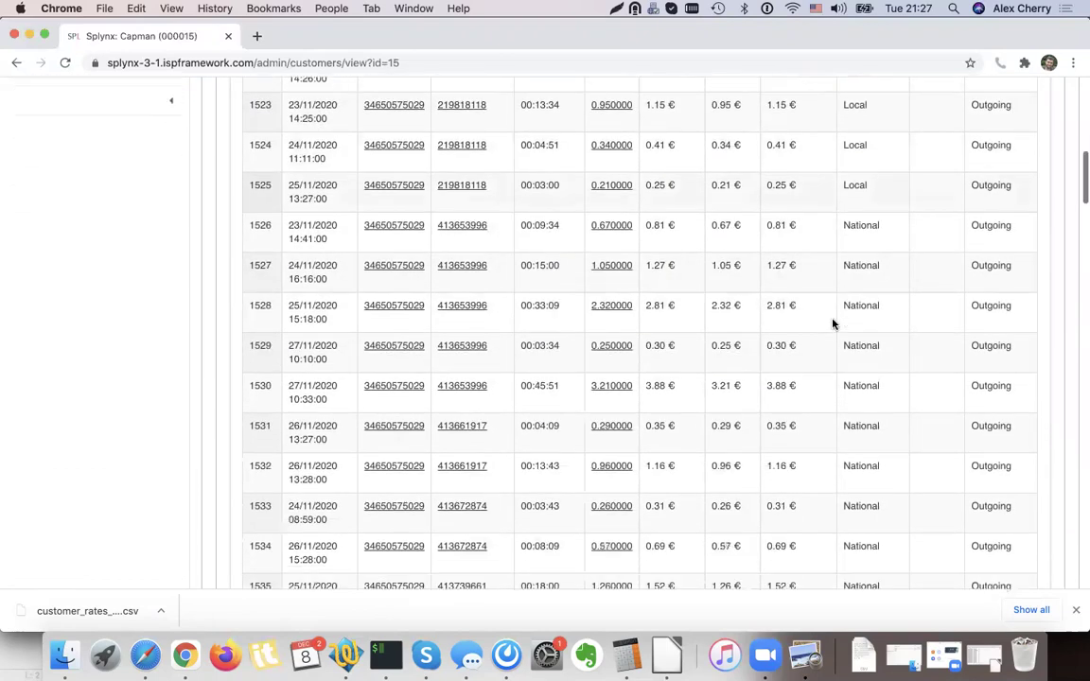
scroll(833, 322, up, 20)
scroll(832, 322, up, 3)
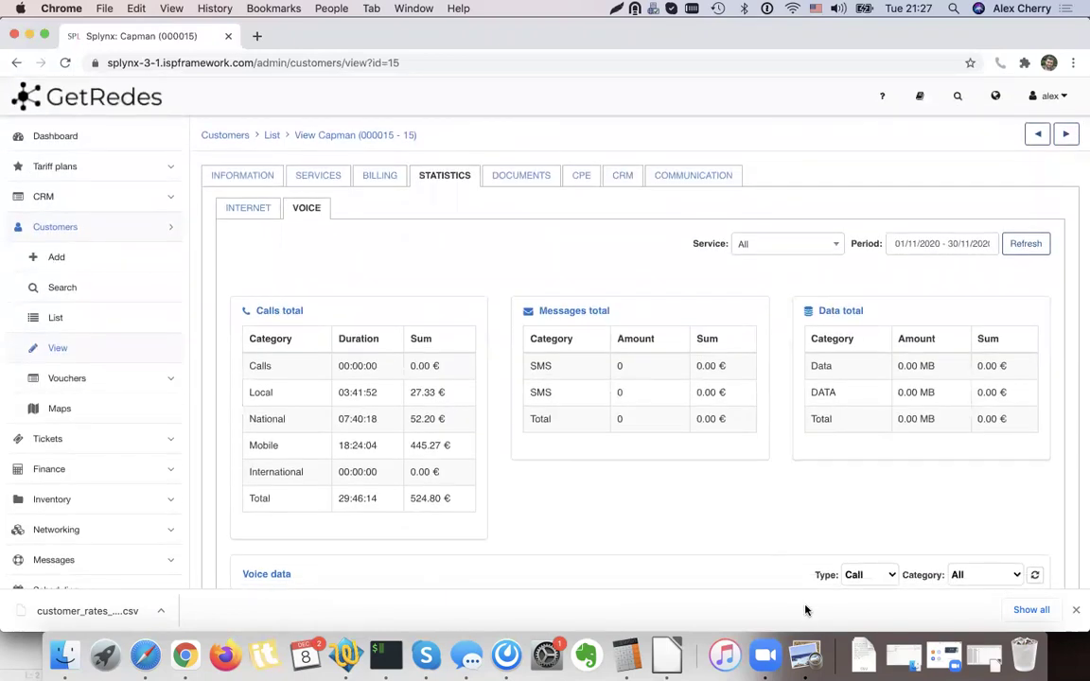
click(806, 657)
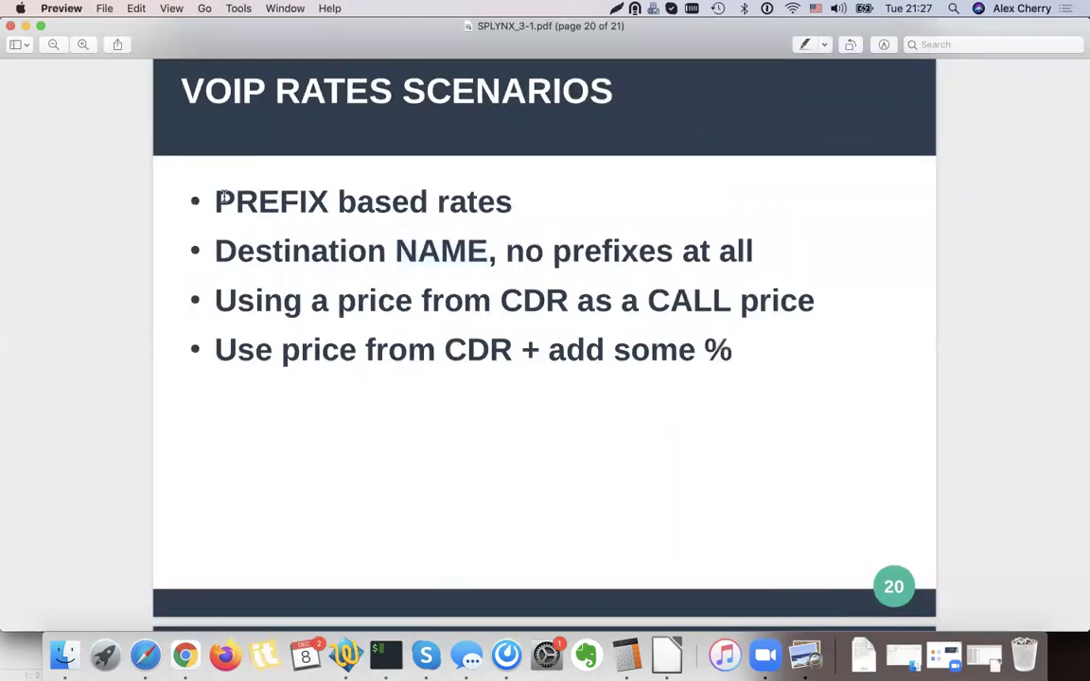
drag(220, 196, 525, 198)
drag(216, 249, 767, 269)
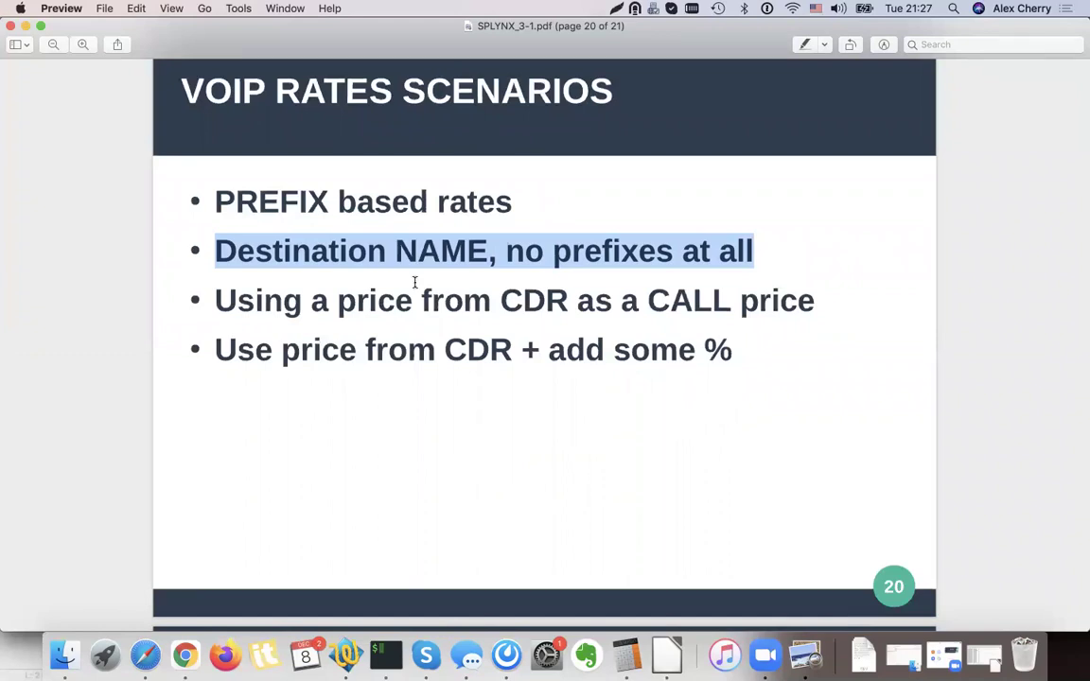
triple_click(348, 307)
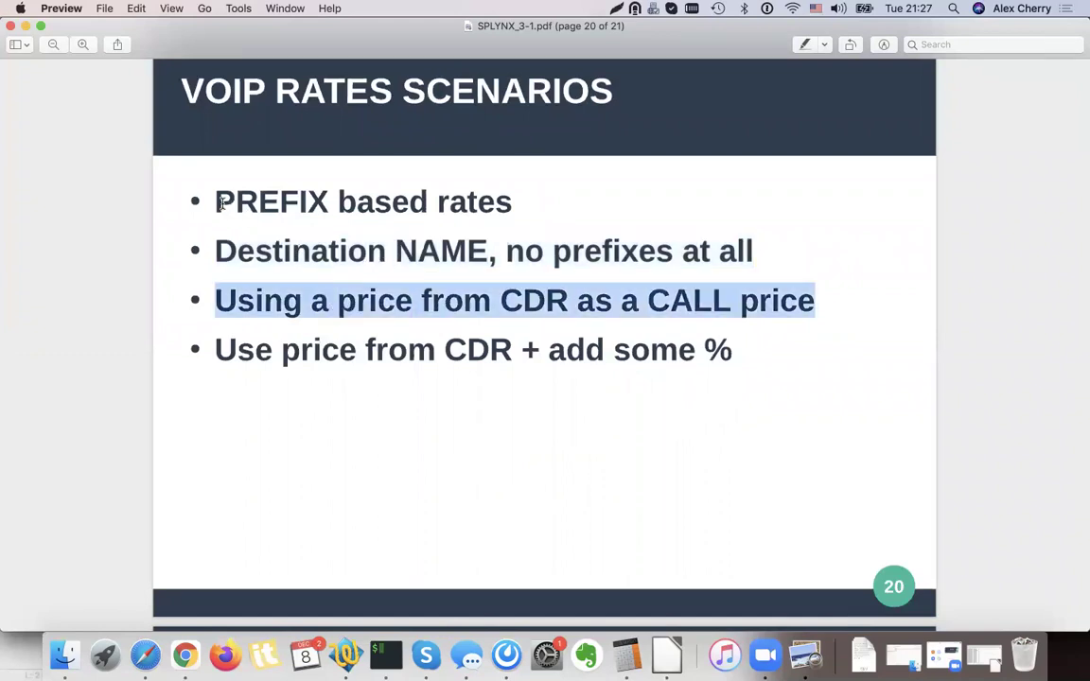
drag(199, 189, 542, 238)
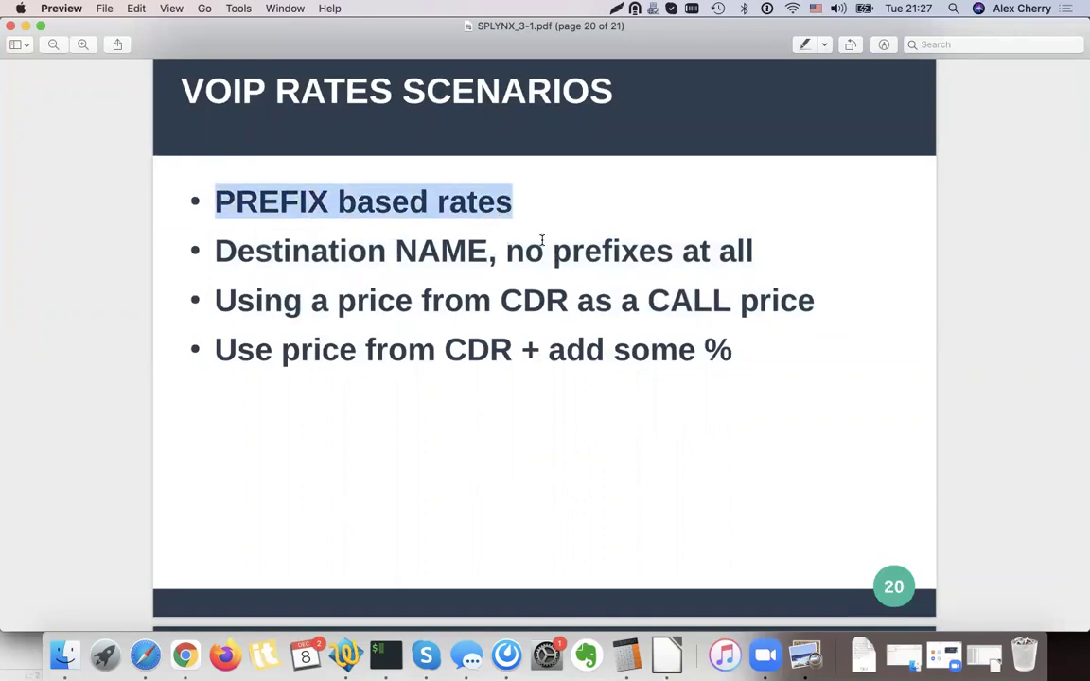
drag(760, 251, 208, 195)
click(208, 194)
triple_click(259, 292)
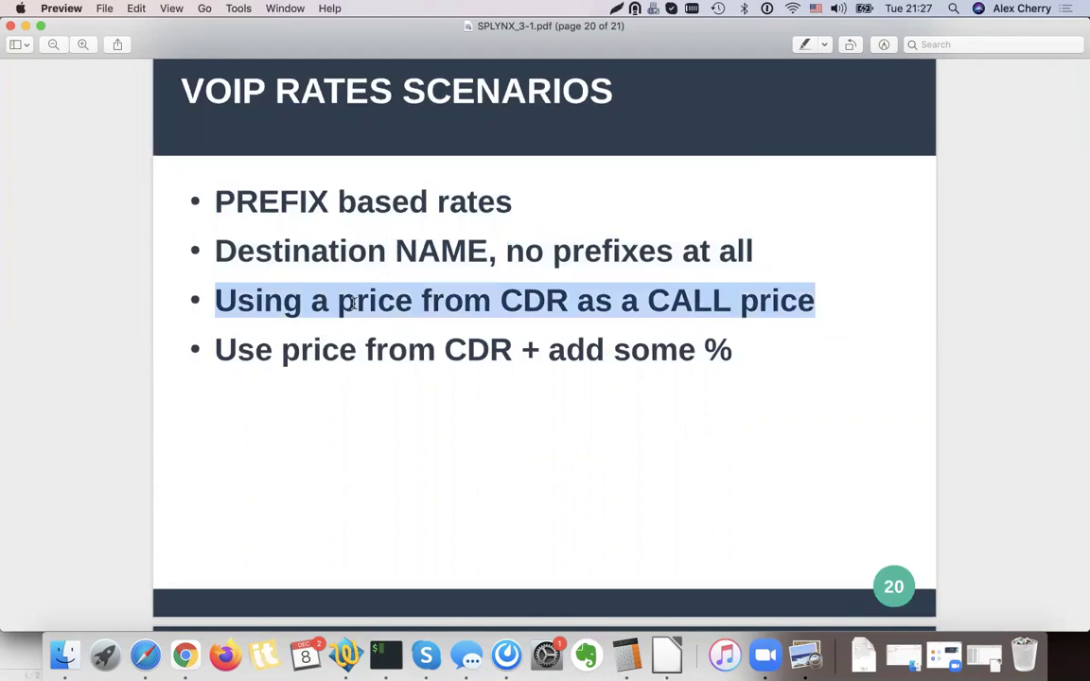
double_click(538, 299)
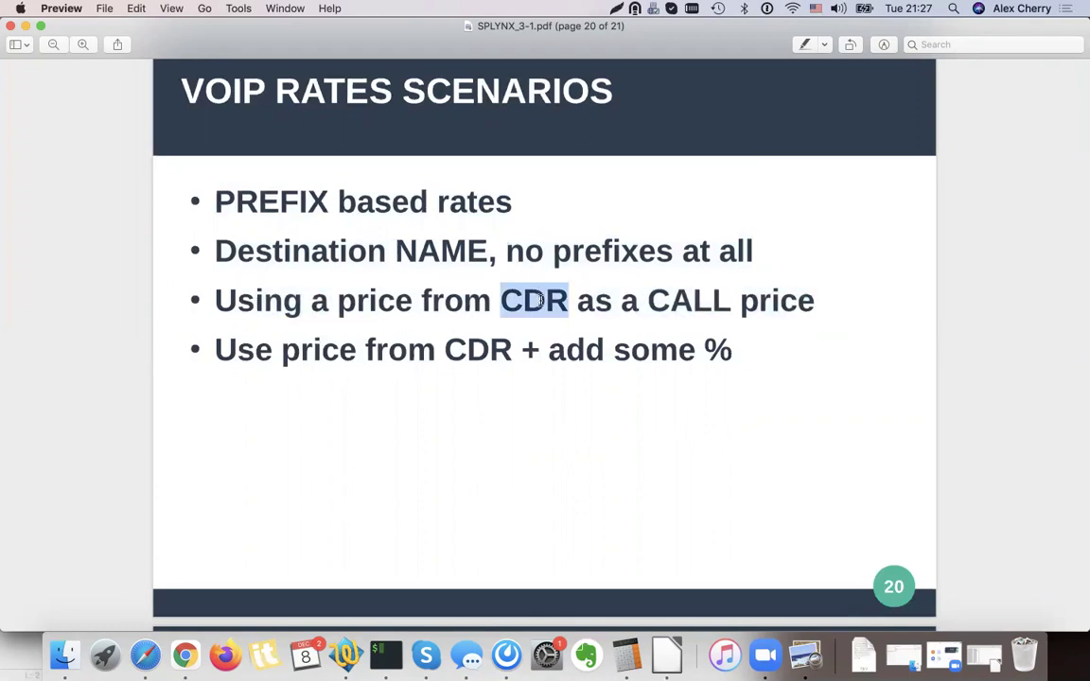
double_click(447, 350)
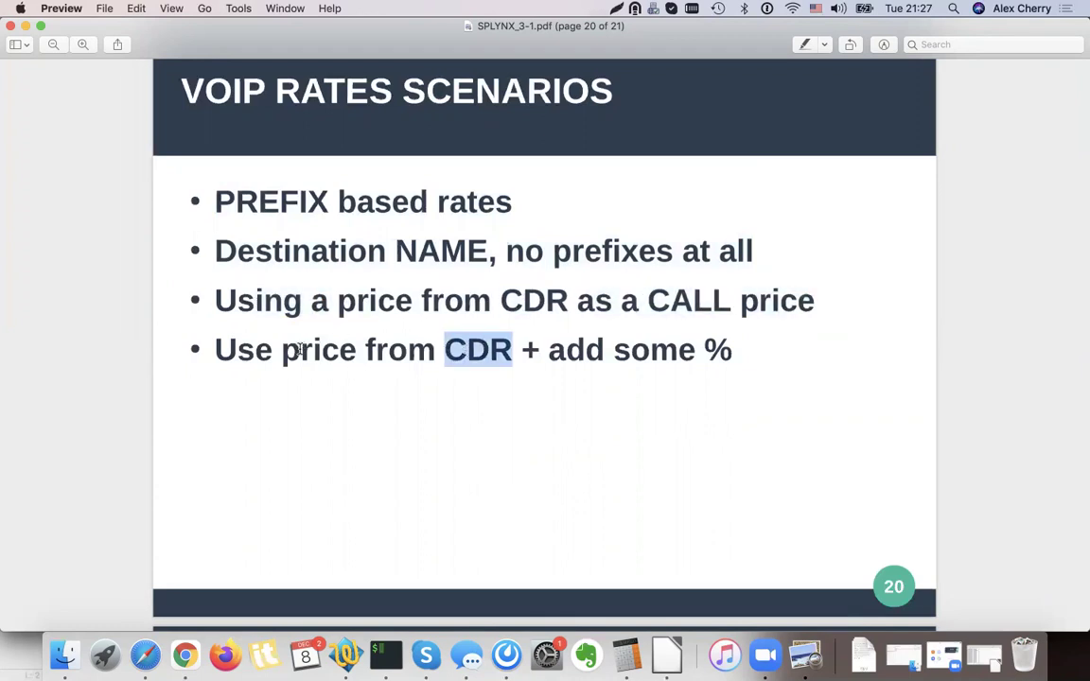
click(417, 349)
drag(600, 348, 744, 348)
click(227, 512)
click(186, 655)
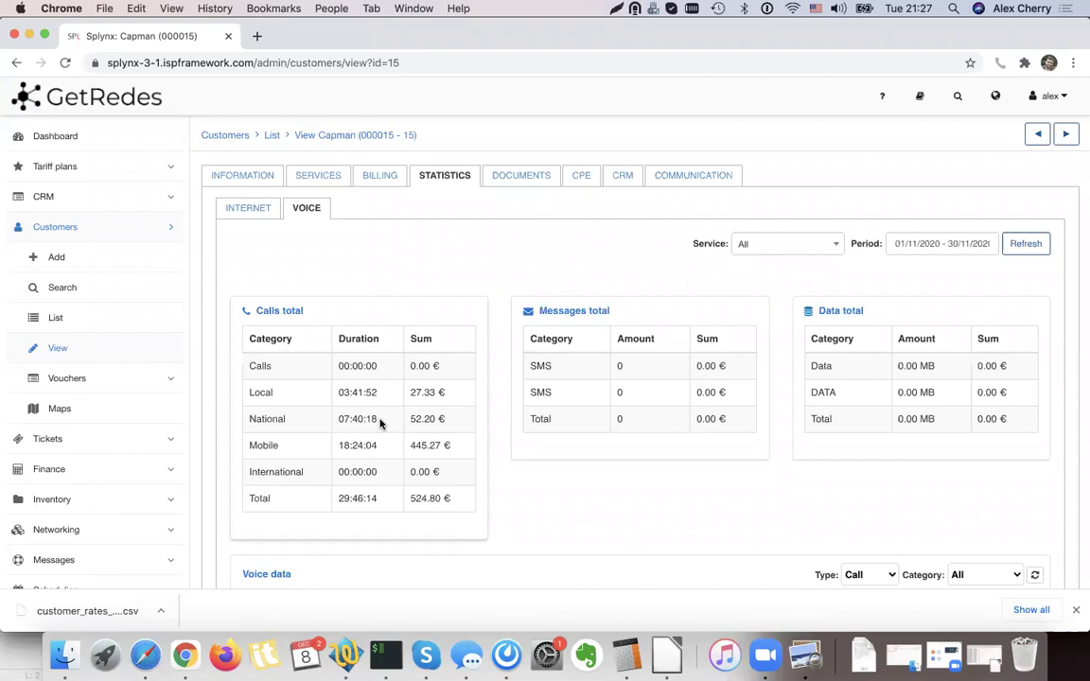
Go to the Voice > Processing > CDR import page.
scroll(194, 330, down, 1)
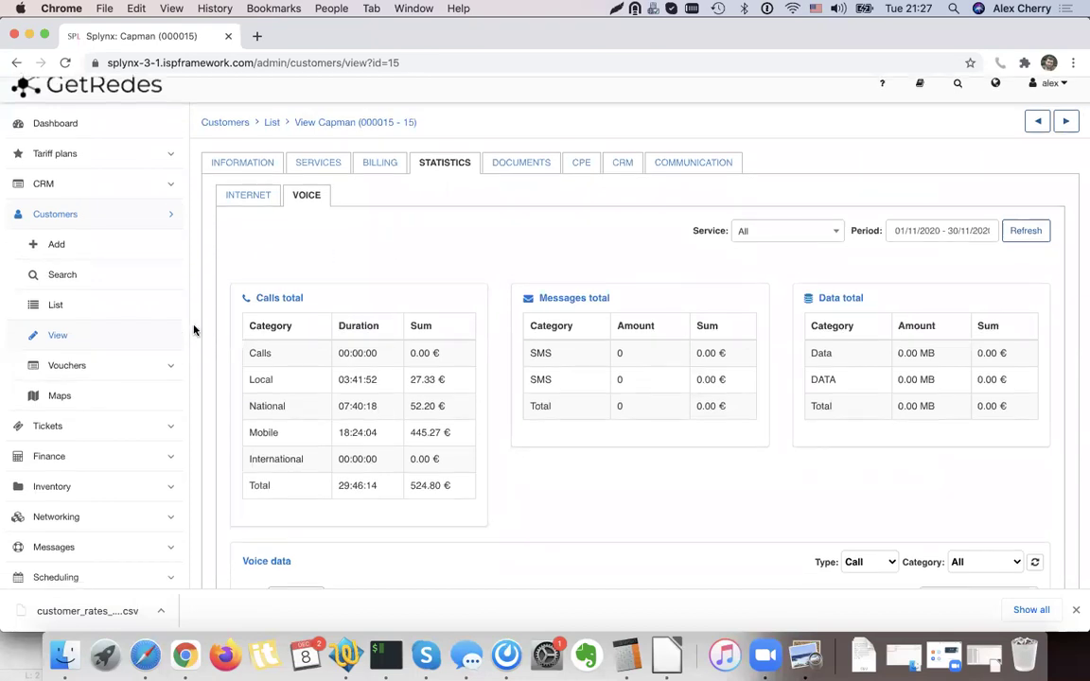
scroll(194, 329, down, 3)
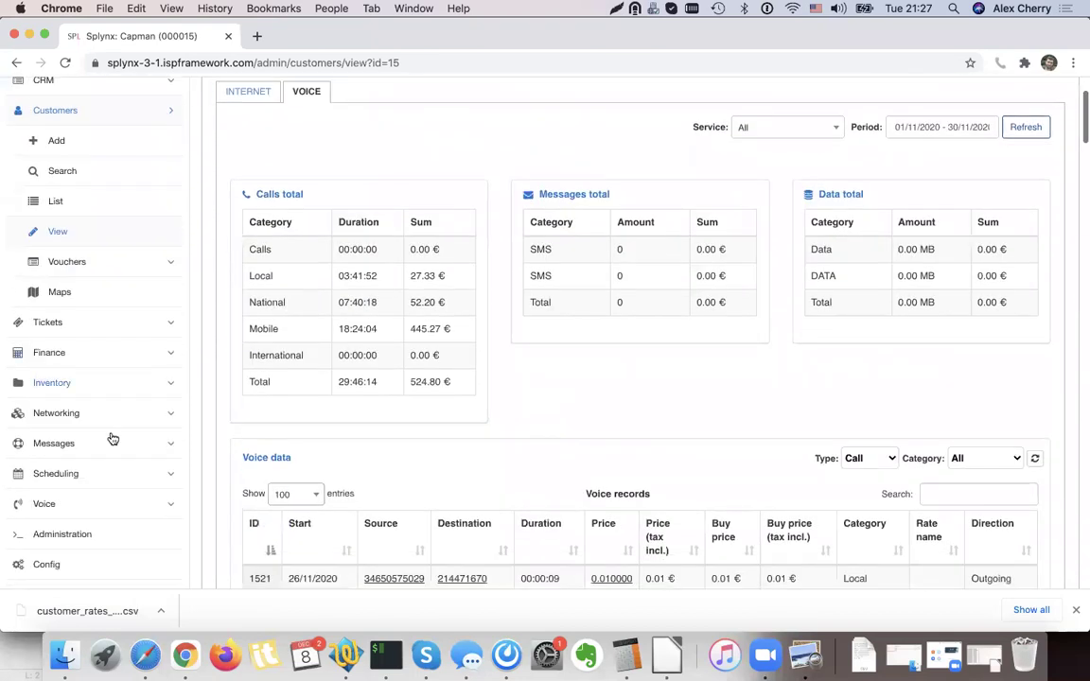
click(85, 508)
click(98, 356)
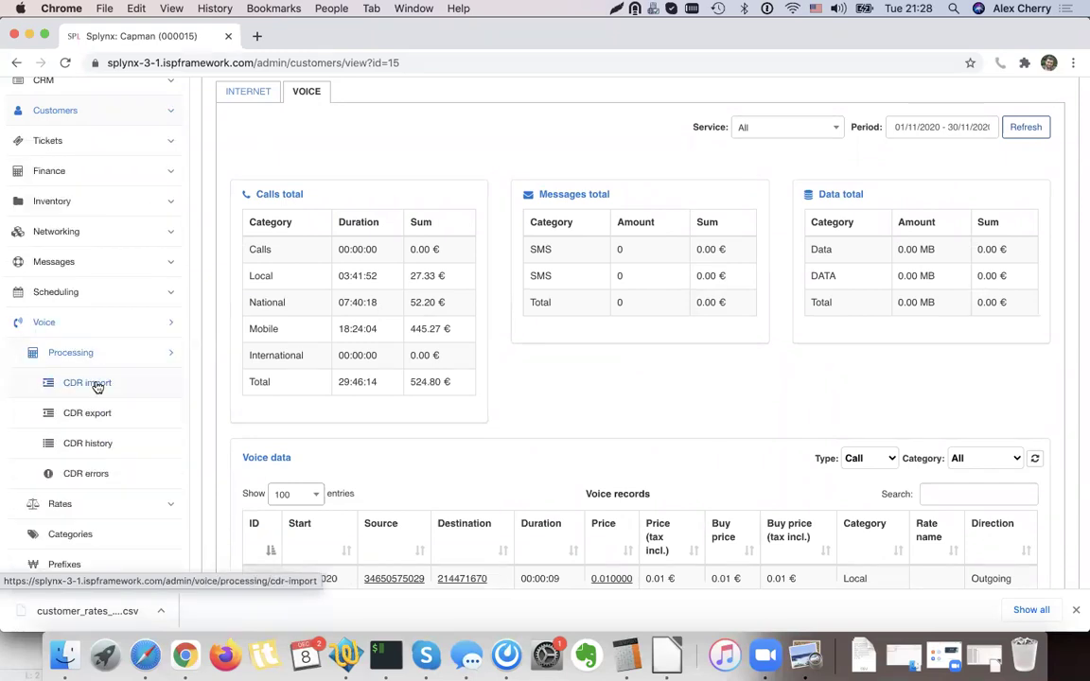
click(97, 385)
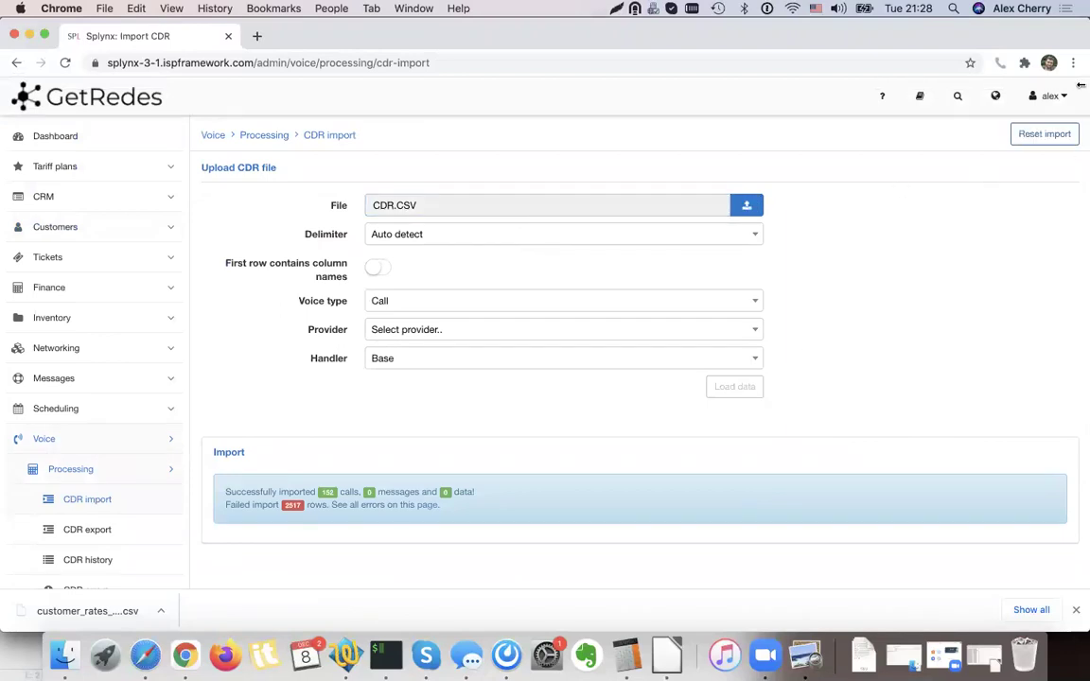
Reset the previous import, upload CDR.CSV with no header row, and load its data.
click(1049, 134)
click(615, 381)
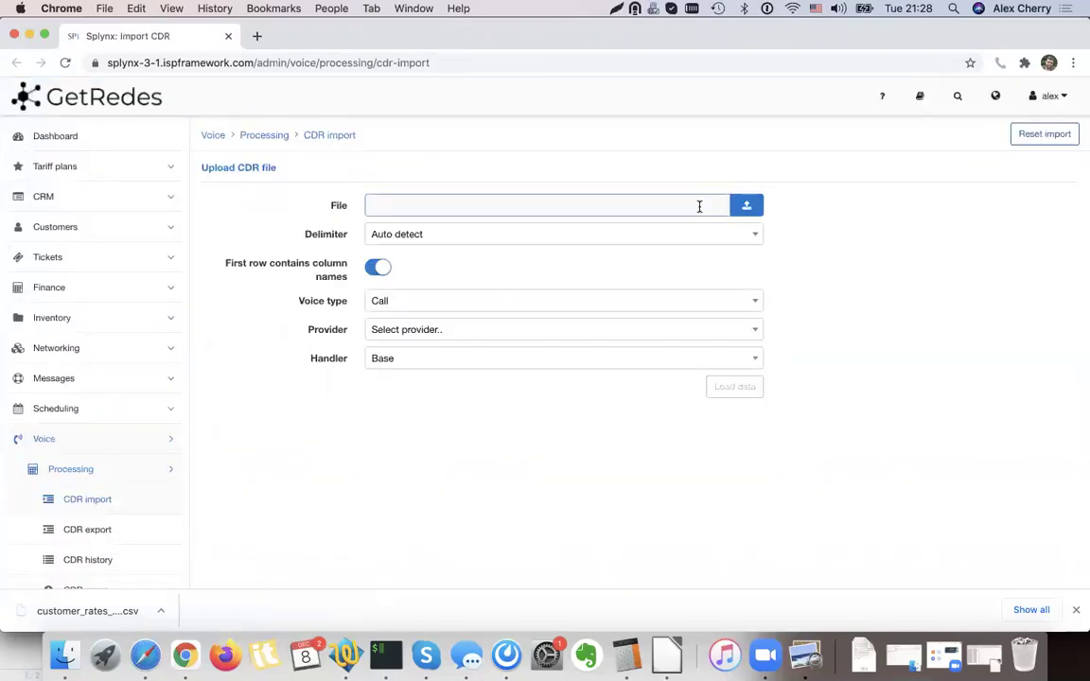
click(754, 207)
double_click(428, 134)
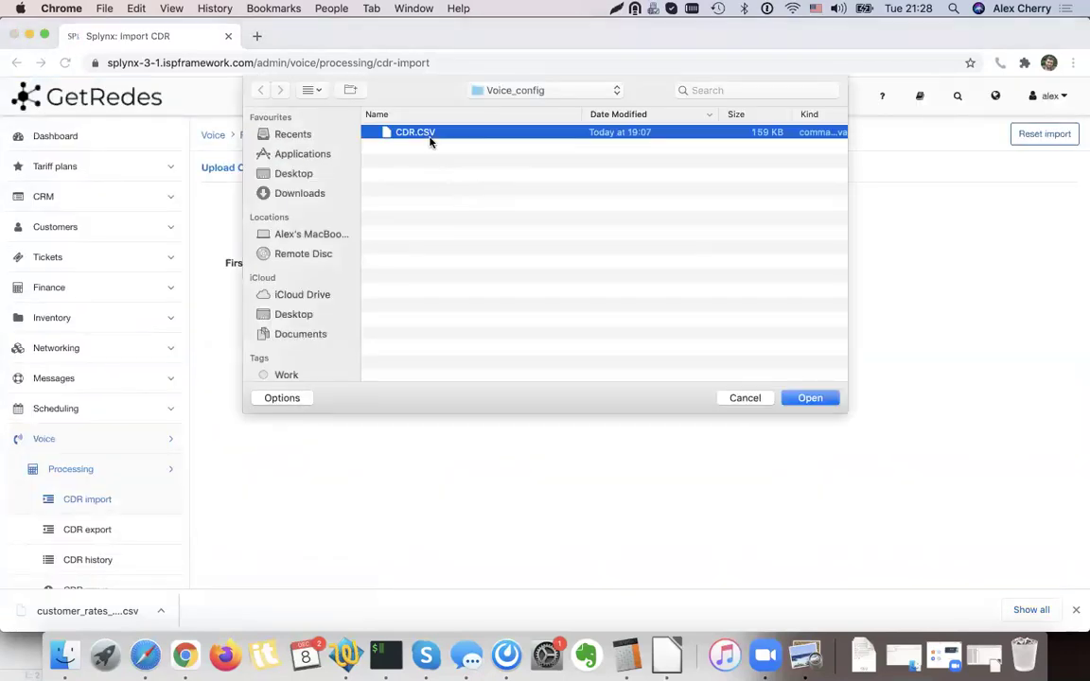
click(377, 268)
click(738, 387)
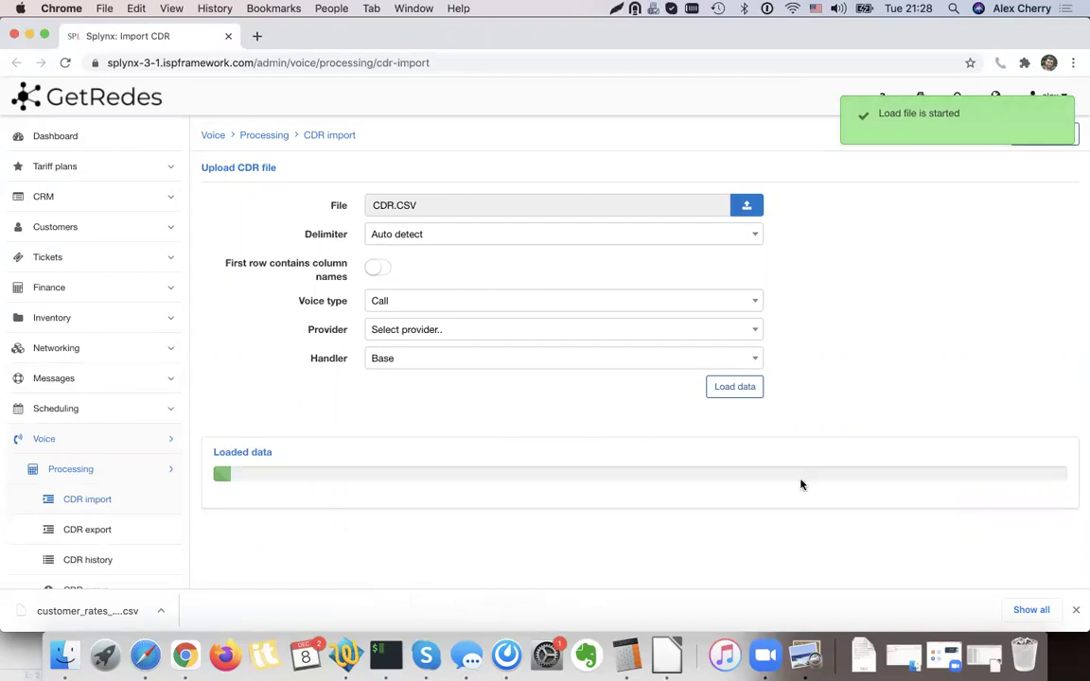
Map Column #4 to Buy price (with VAT), replacing an initial Sell price (without VAT) choice.
scroll(800, 482, down, 2)
scroll(685, 502, down, 4)
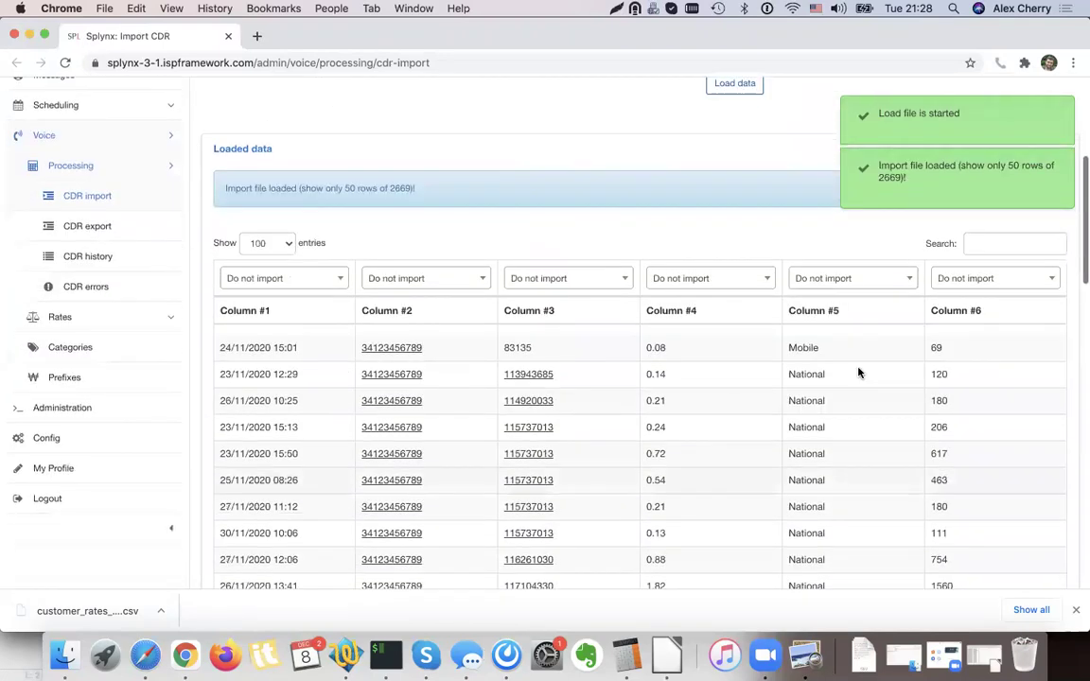
click(718, 282)
text(pri)
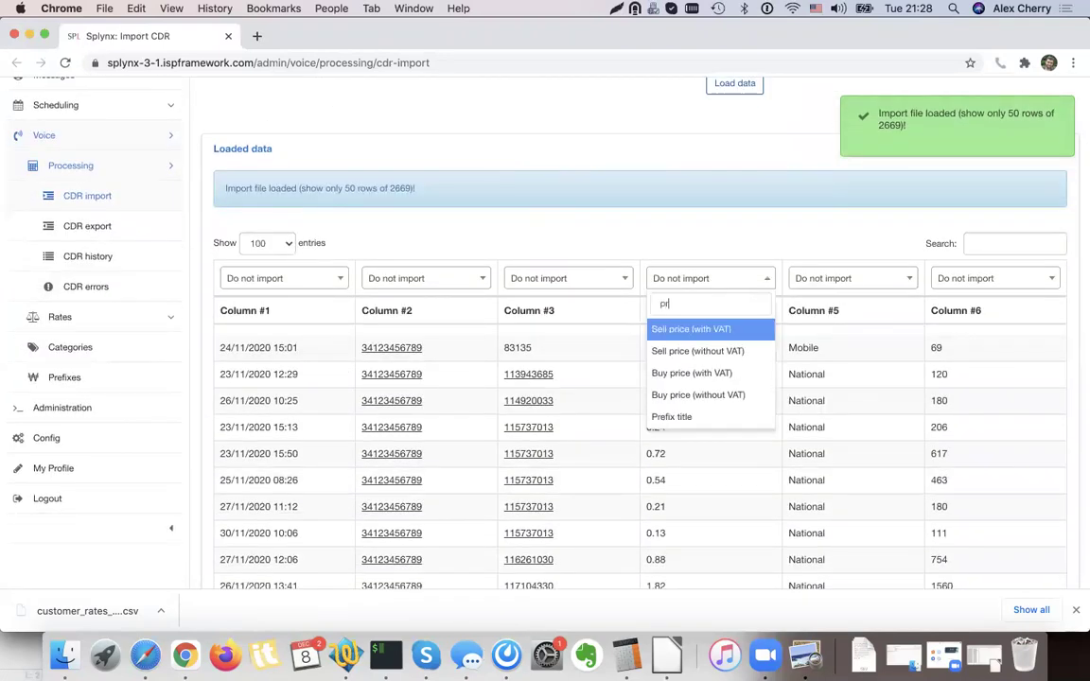
click(715, 350)
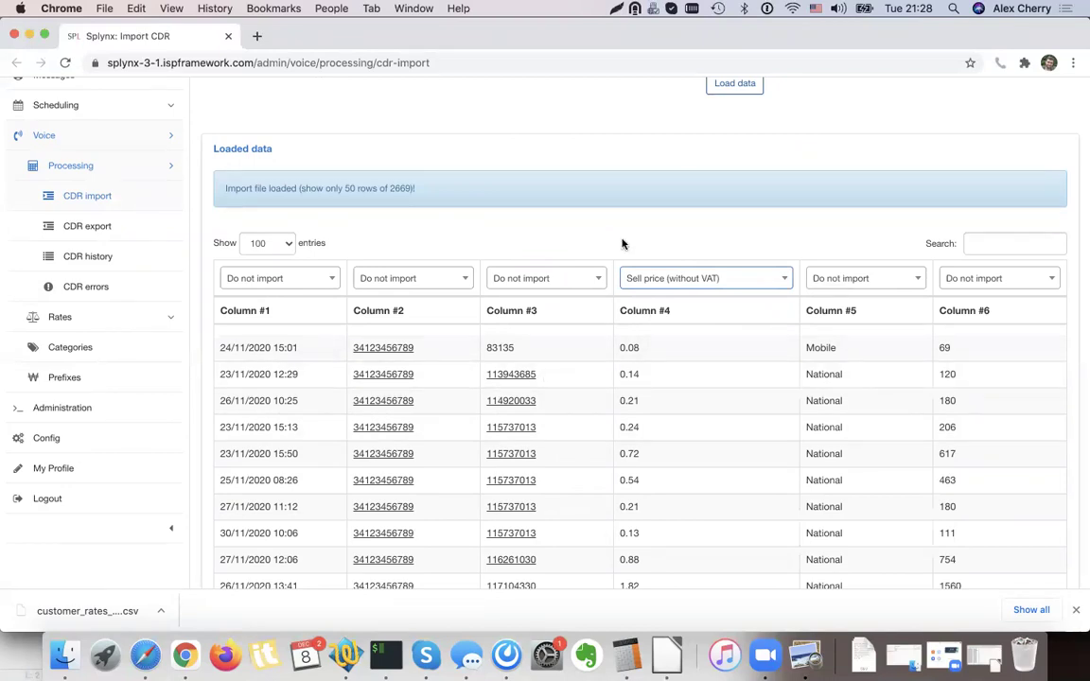
scroll(685, 445, down, 3)
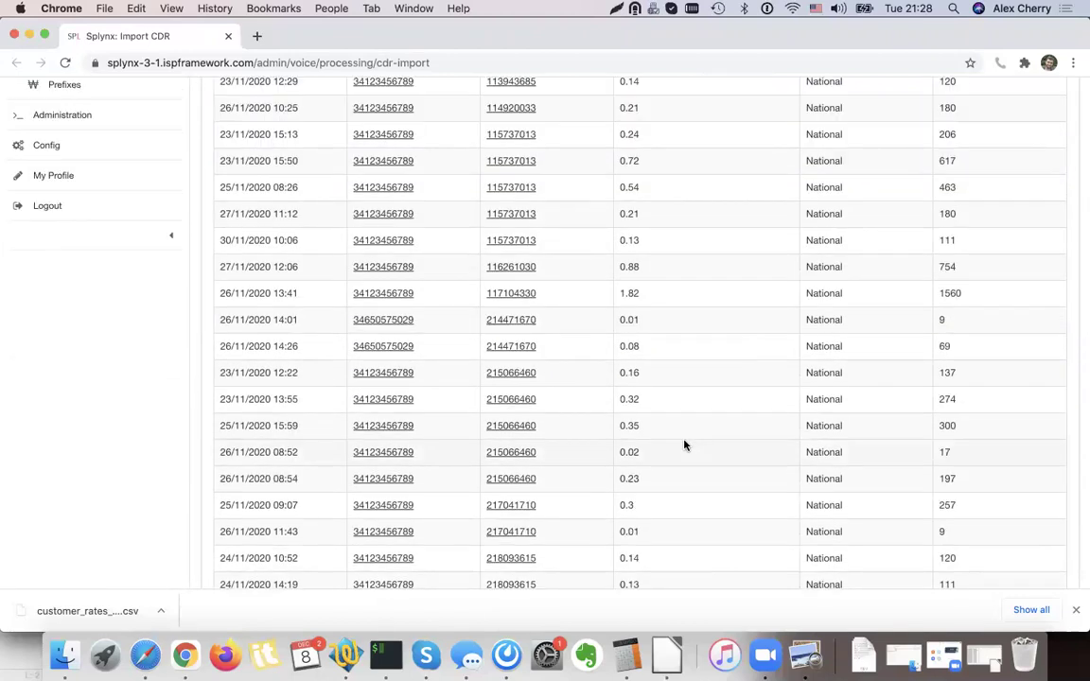
scroll(684, 444, up, 5)
click(667, 500)
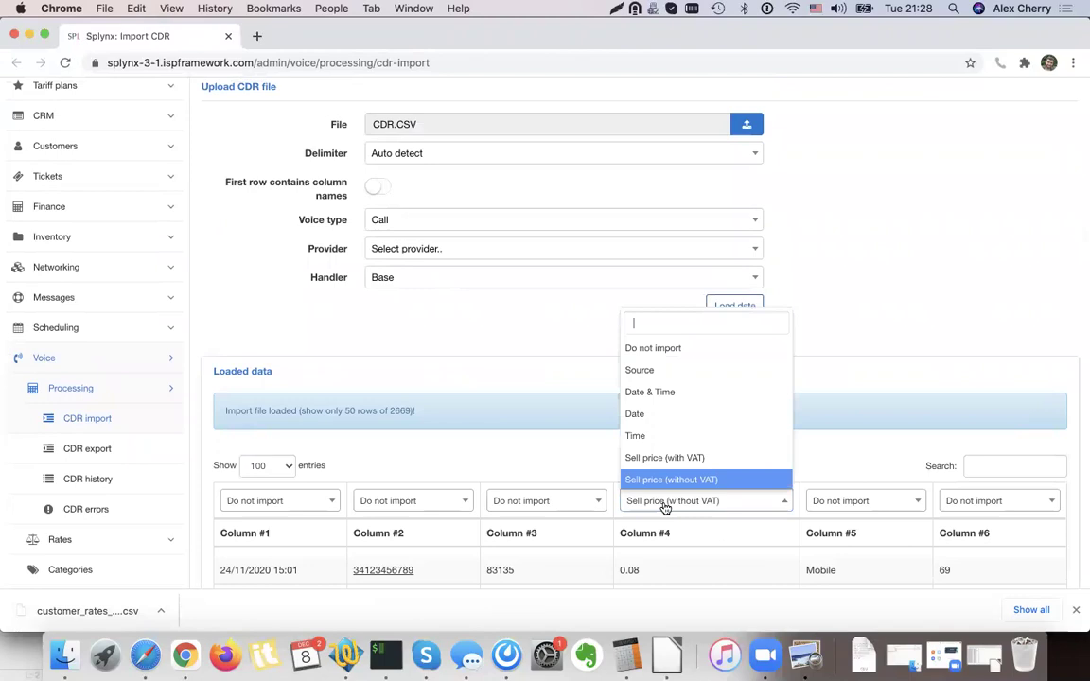
text(Buy)
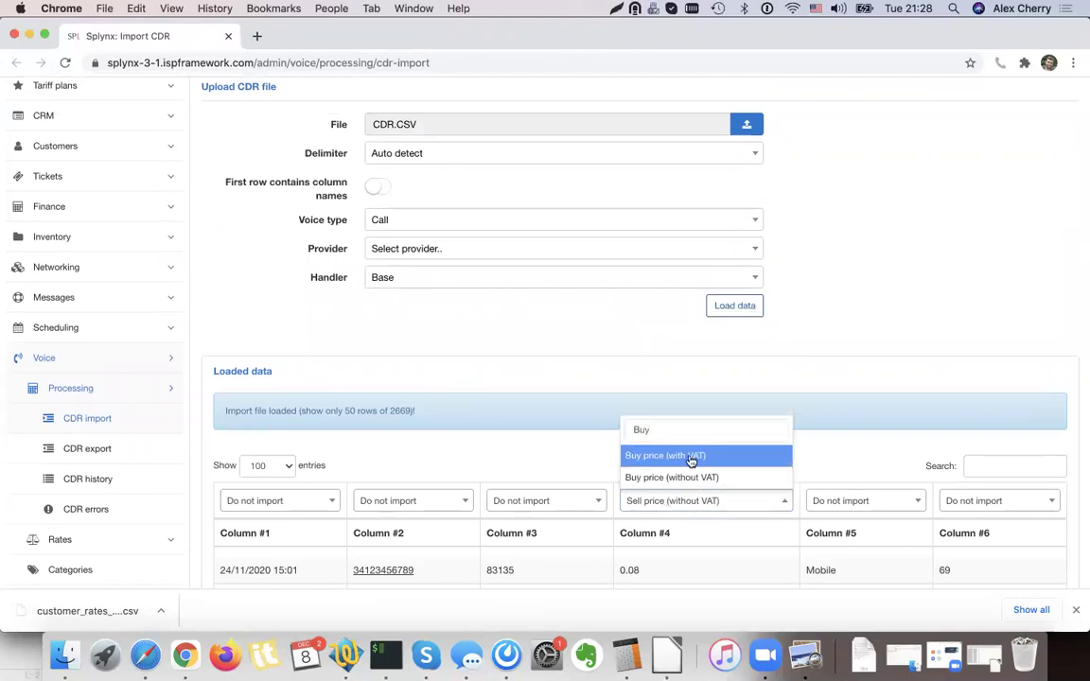
click(692, 456)
Go to the Voice tariff plans page.
scroll(674, 555, down, 3)
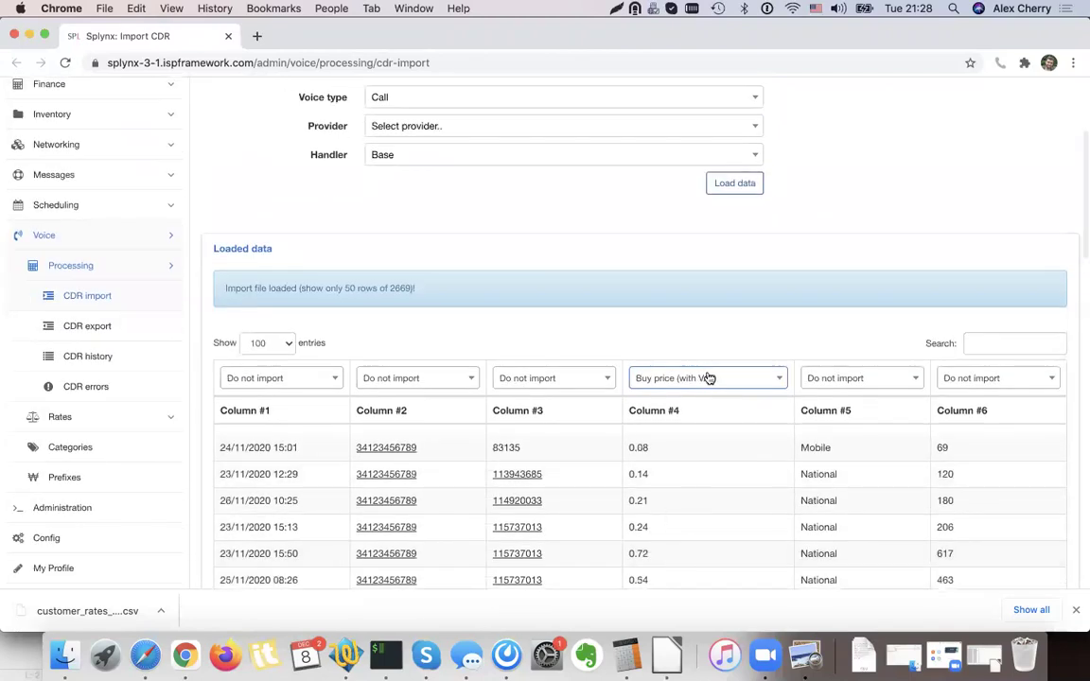
scroll(720, 483, up, 5)
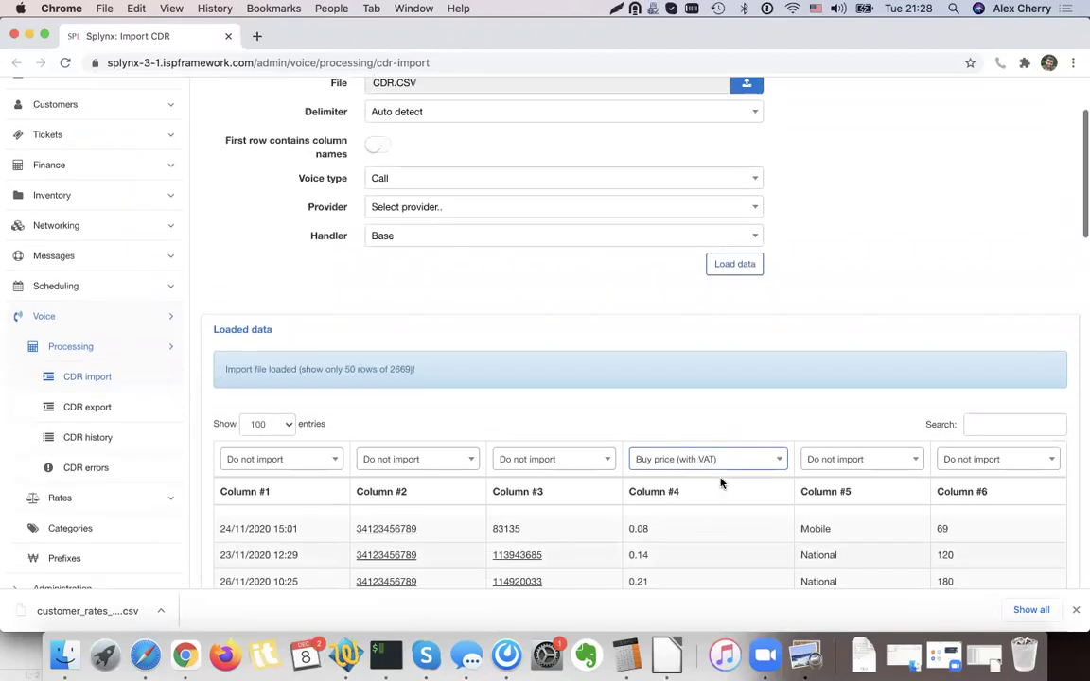
click(92, 147)
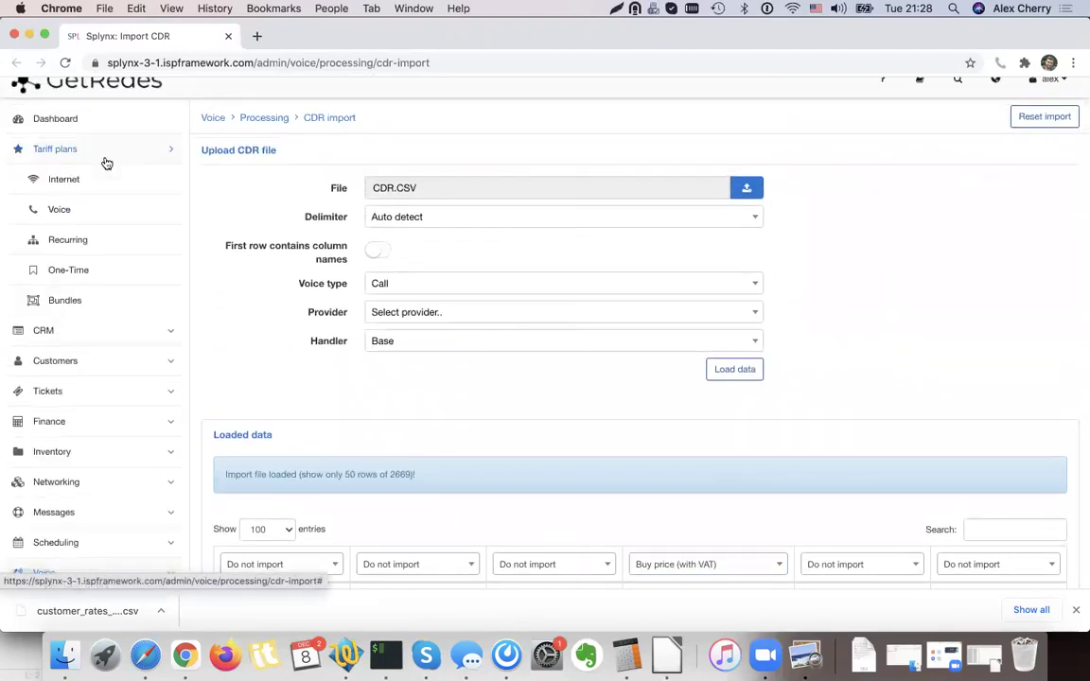
click(72, 209)
Leave the import page and open pricing for the TEST 100 MIN voice plan.
click(608, 384)
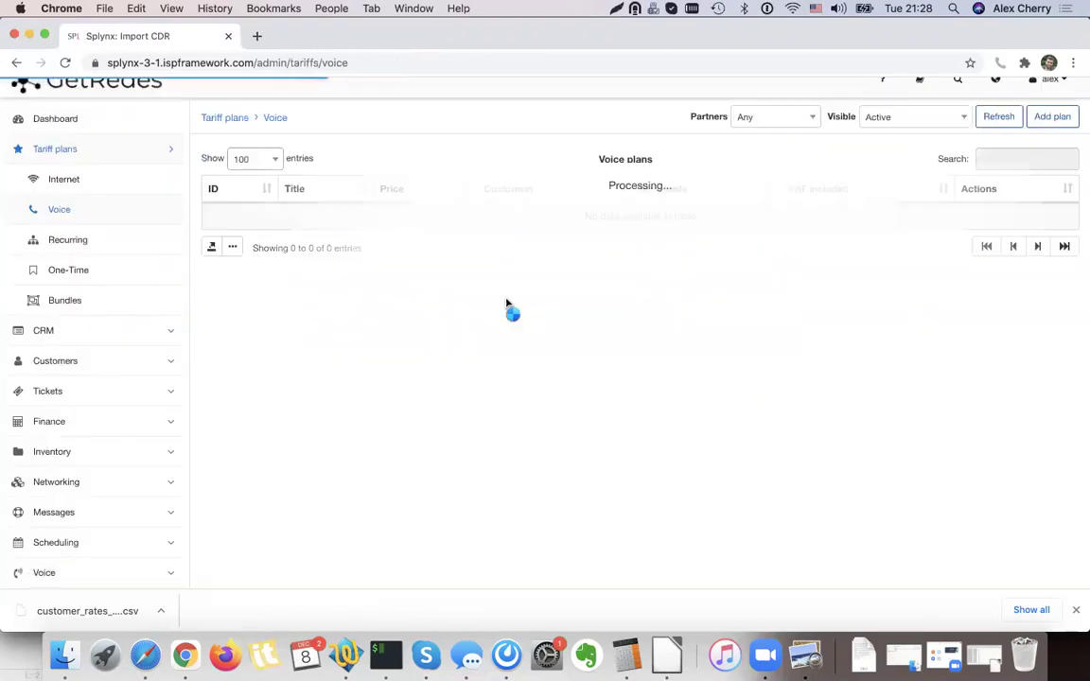
click(320, 303)
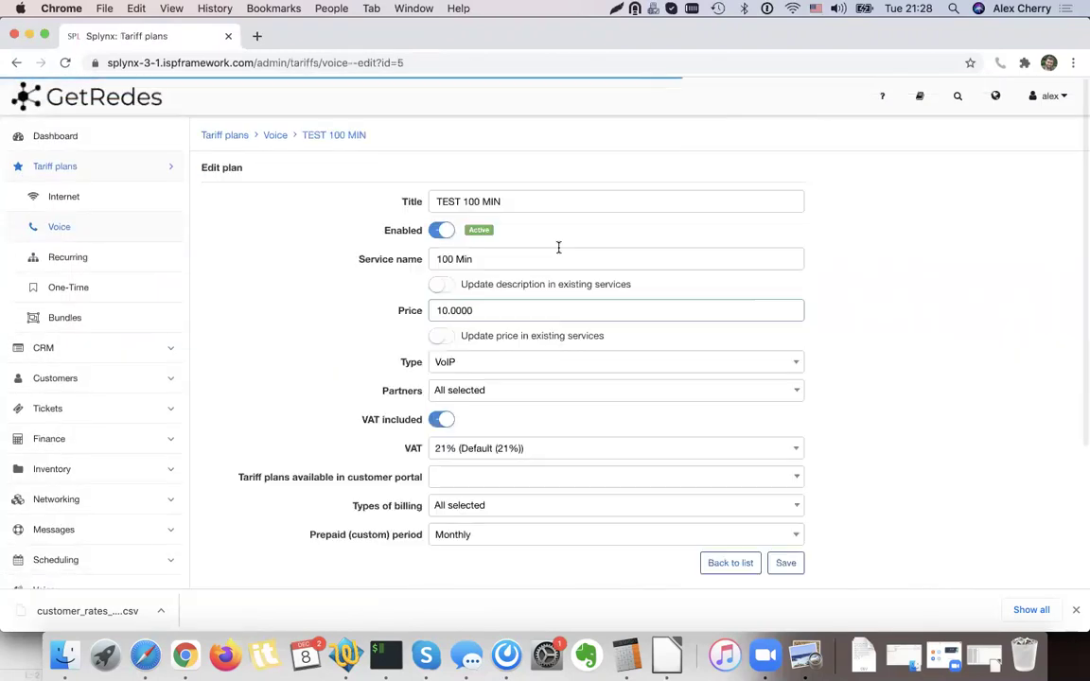
click(16, 64)
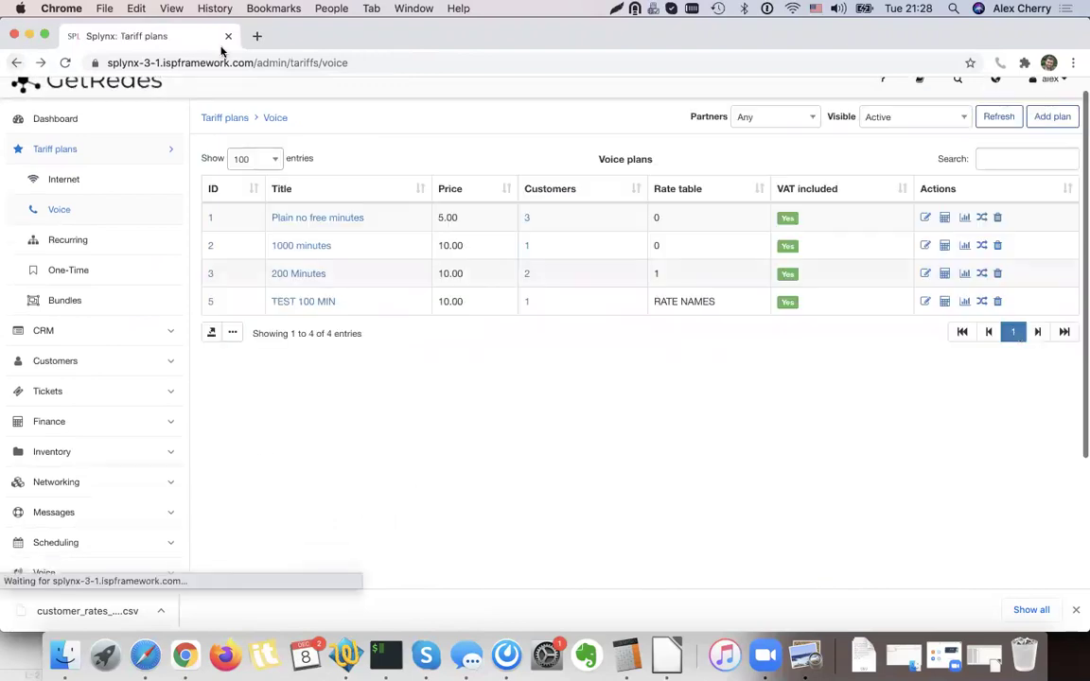
click(944, 300)
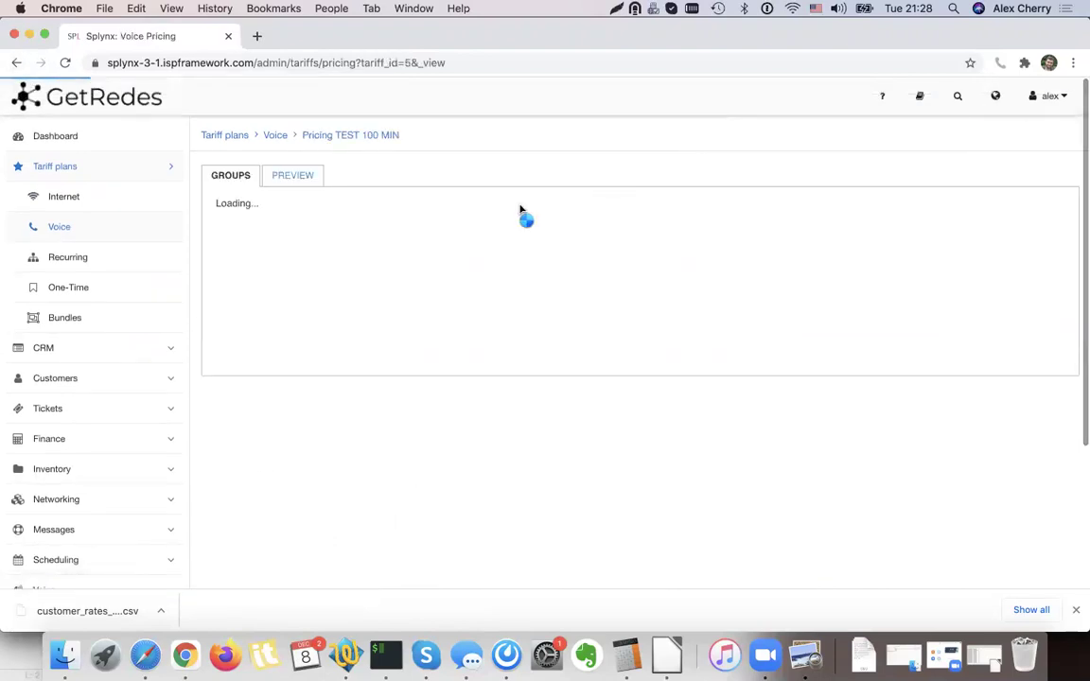
Remove the rate table, set Buy price increase to 50%, and save the pricing.
click(401, 252)
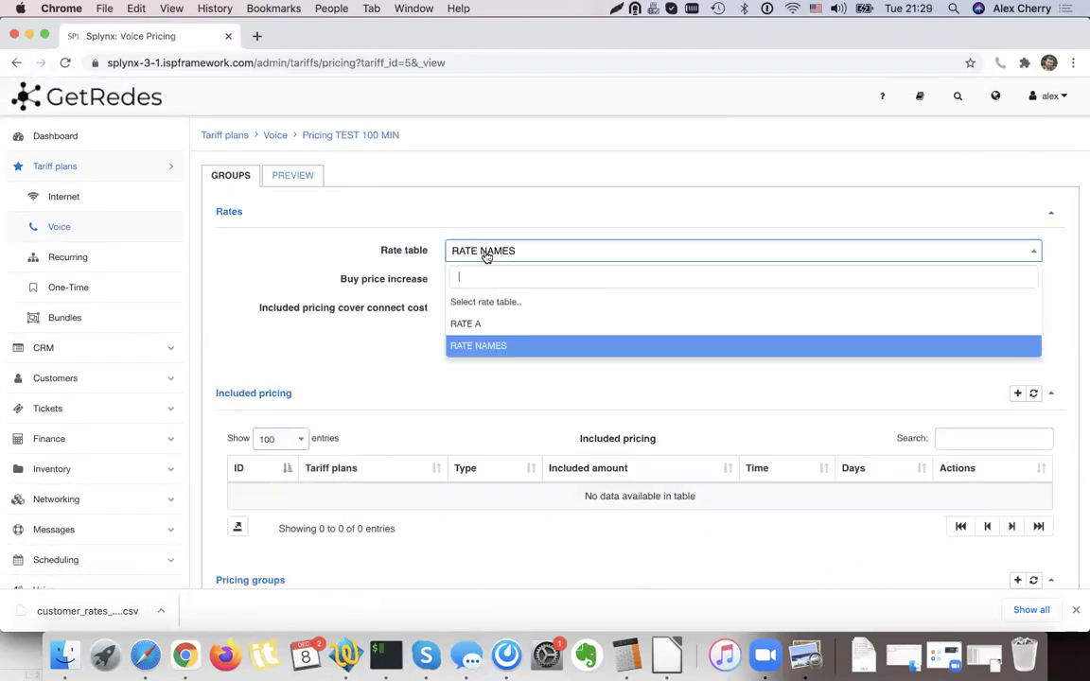
click(489, 305)
double_click(407, 279)
click(476, 276)
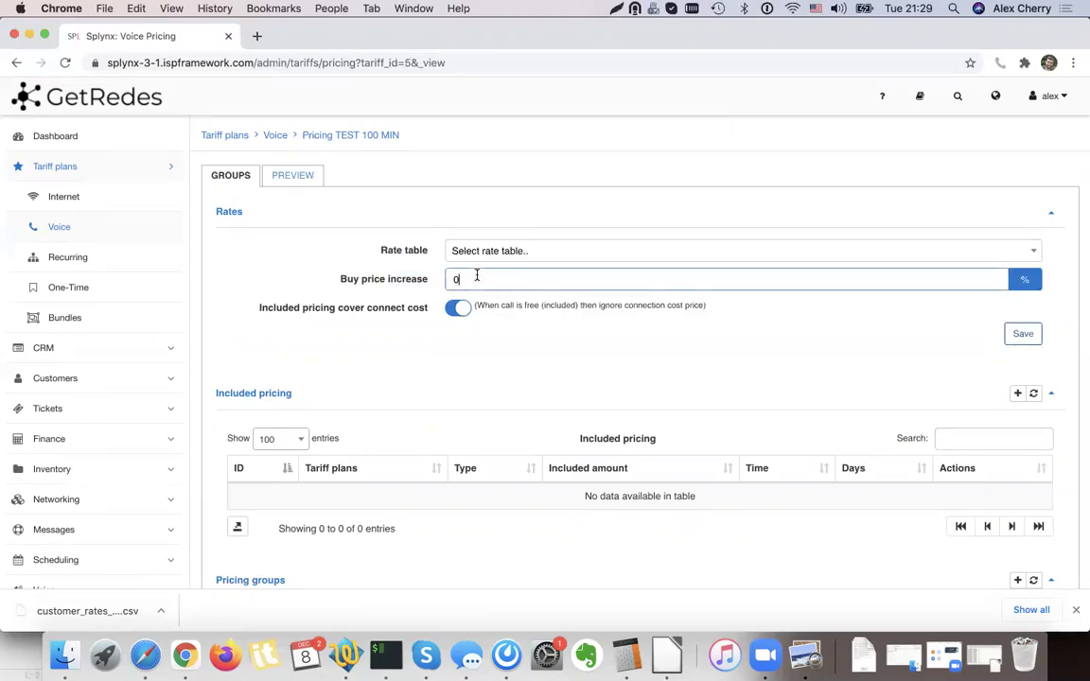
click(539, 371)
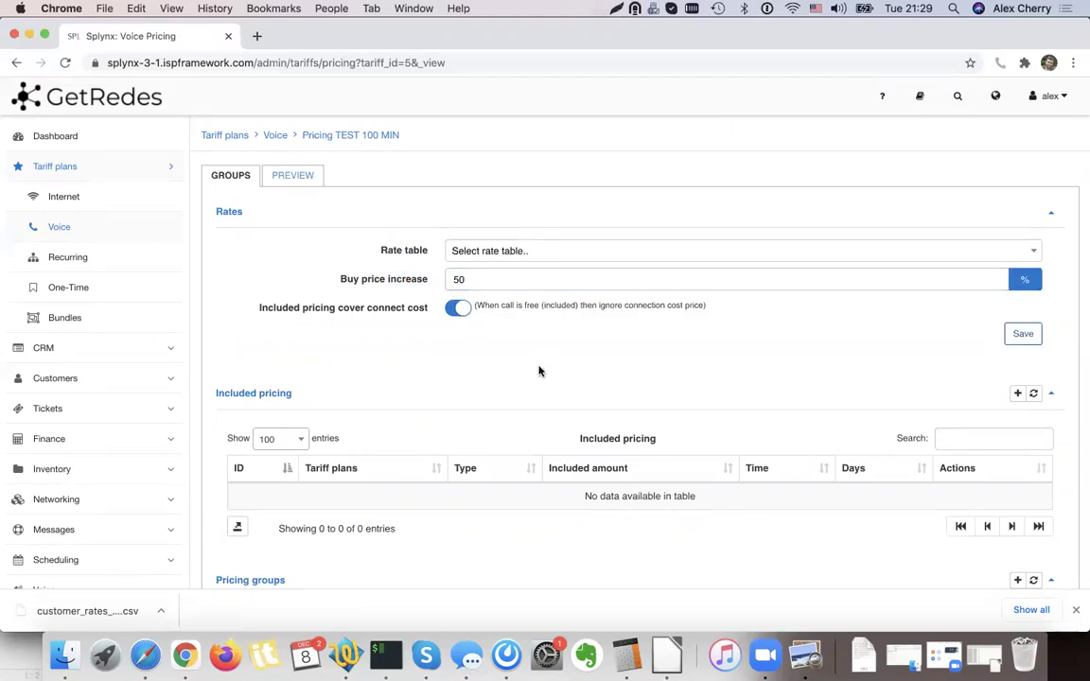
drag(345, 273, 426, 282)
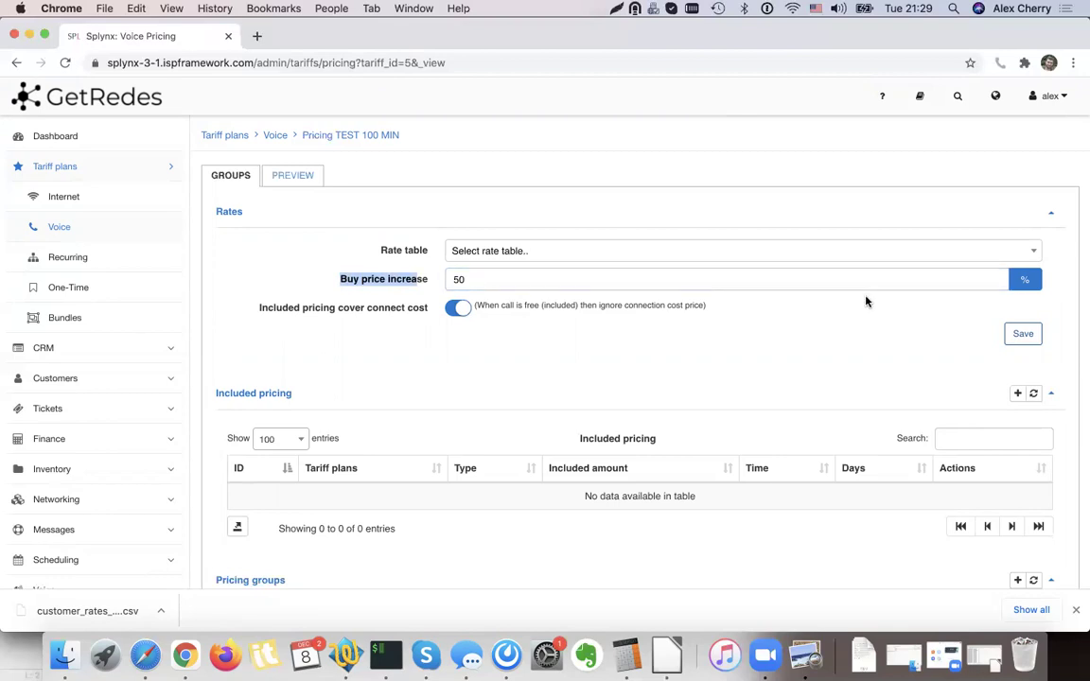
click(1023, 333)
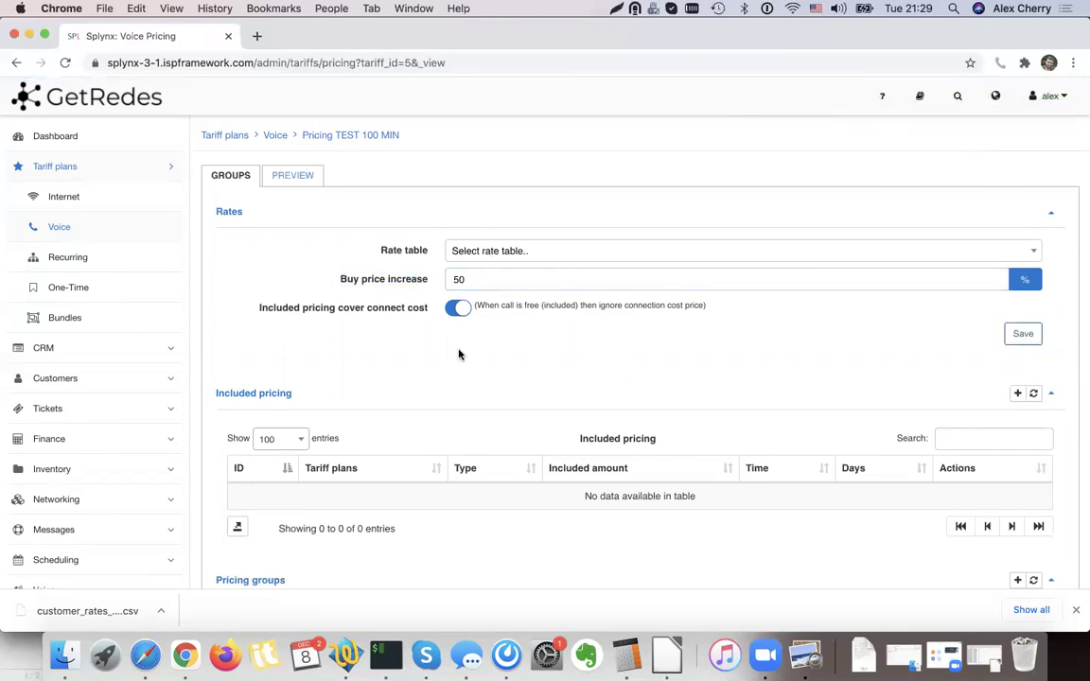
Inspect the still-empty Pricing groups section by collapsing and expanding it.
scroll(399, 290, down, 5)
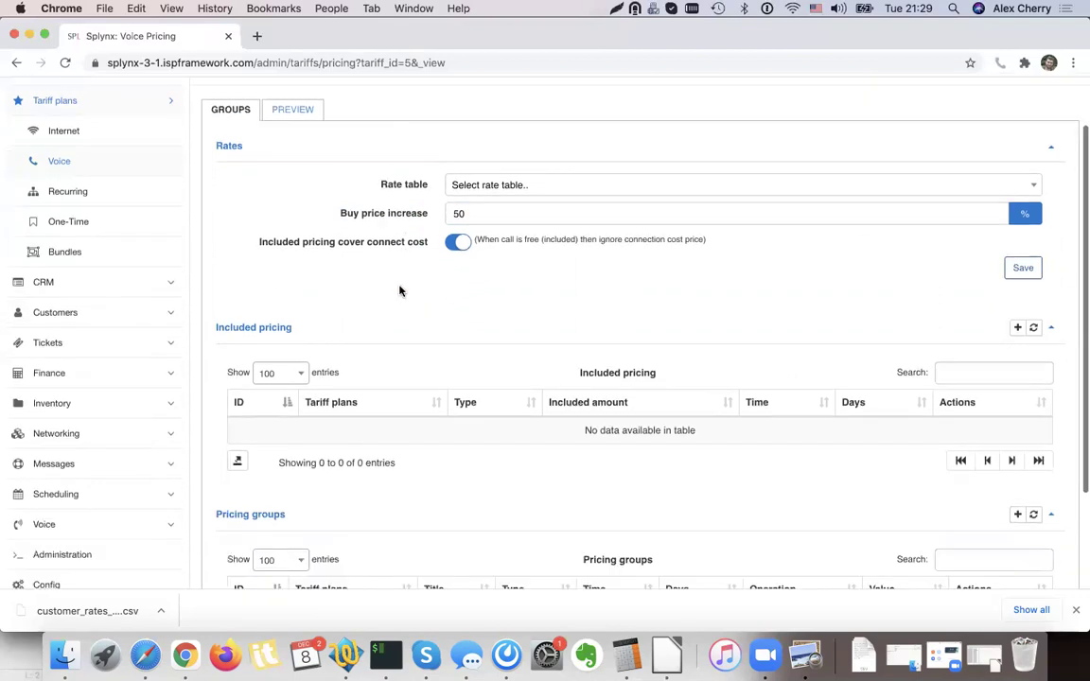
drag(300, 417, 223, 417)
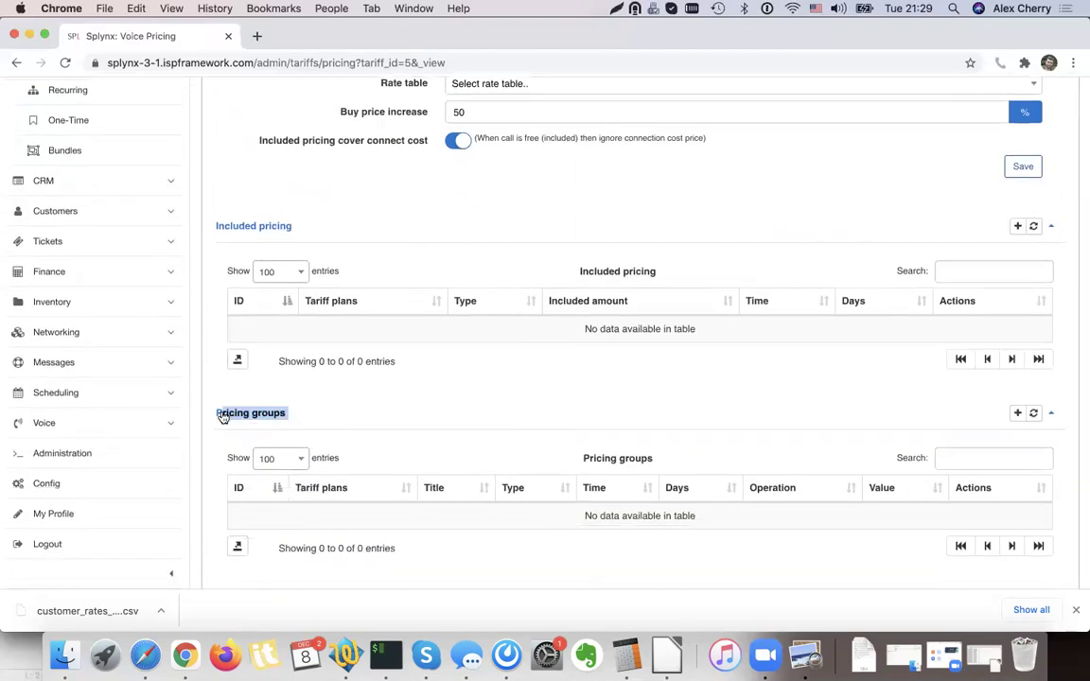
click(292, 414)
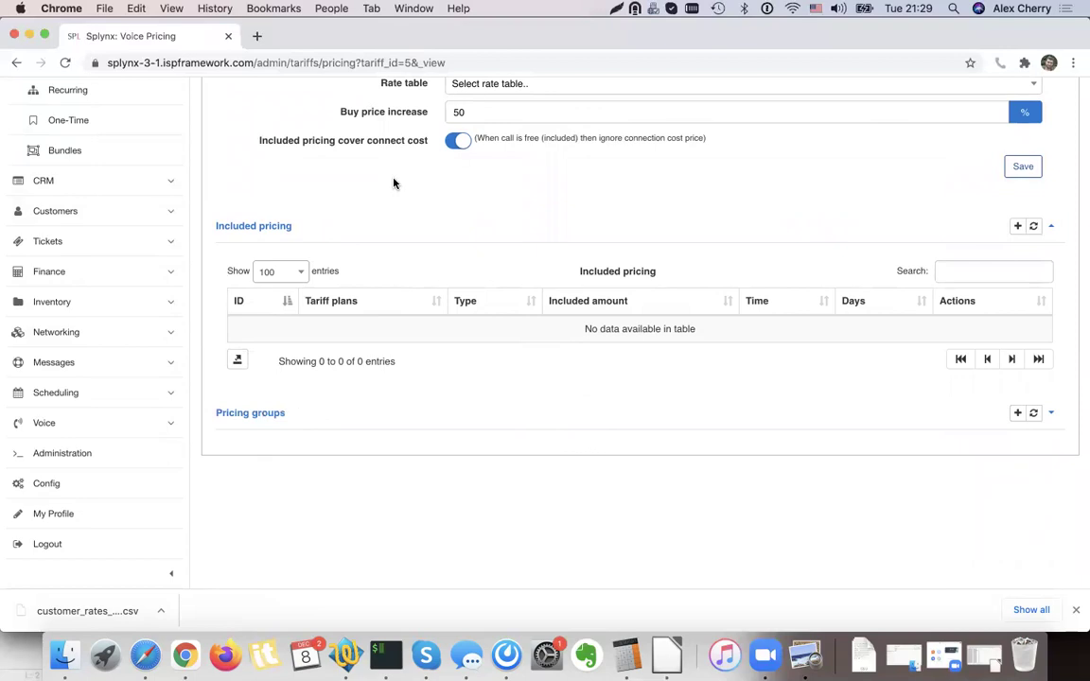
click(367, 421)
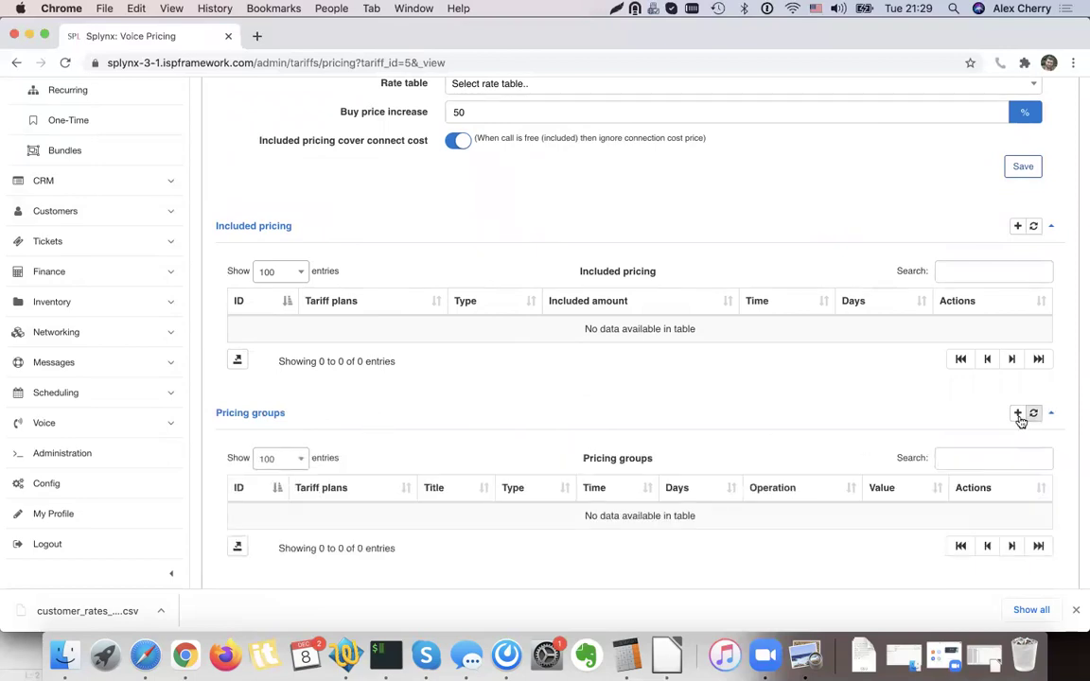
Add pricing group '50% inter': International calls, + 50% to buy, all days.
click(1017, 412)
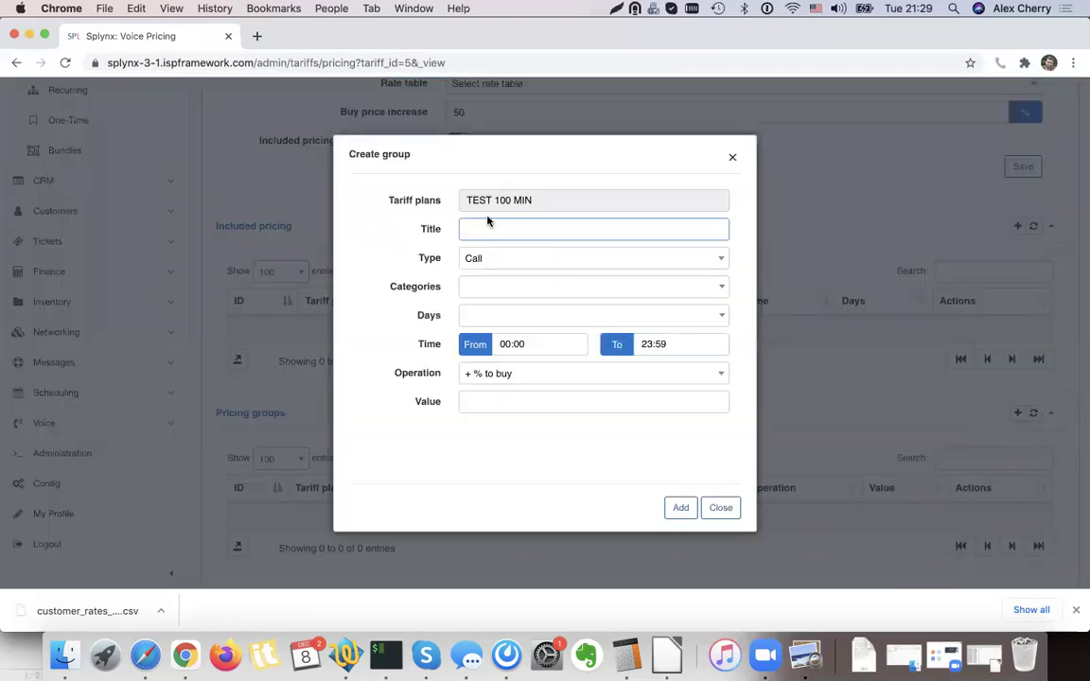
click(493, 374)
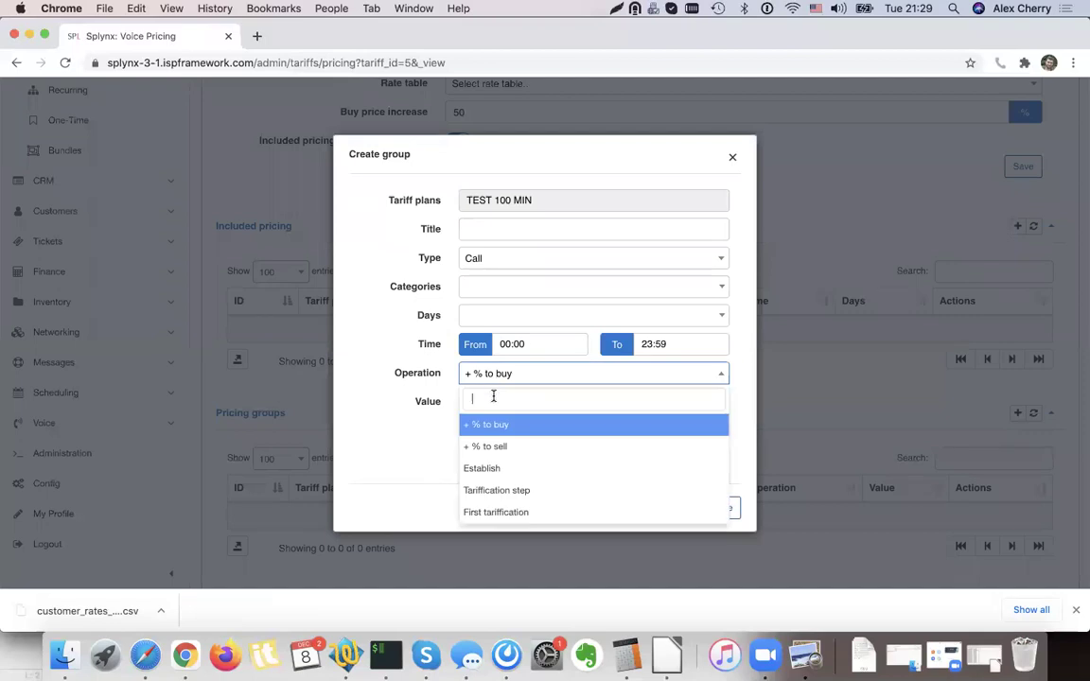
click(499, 426)
click(489, 402)
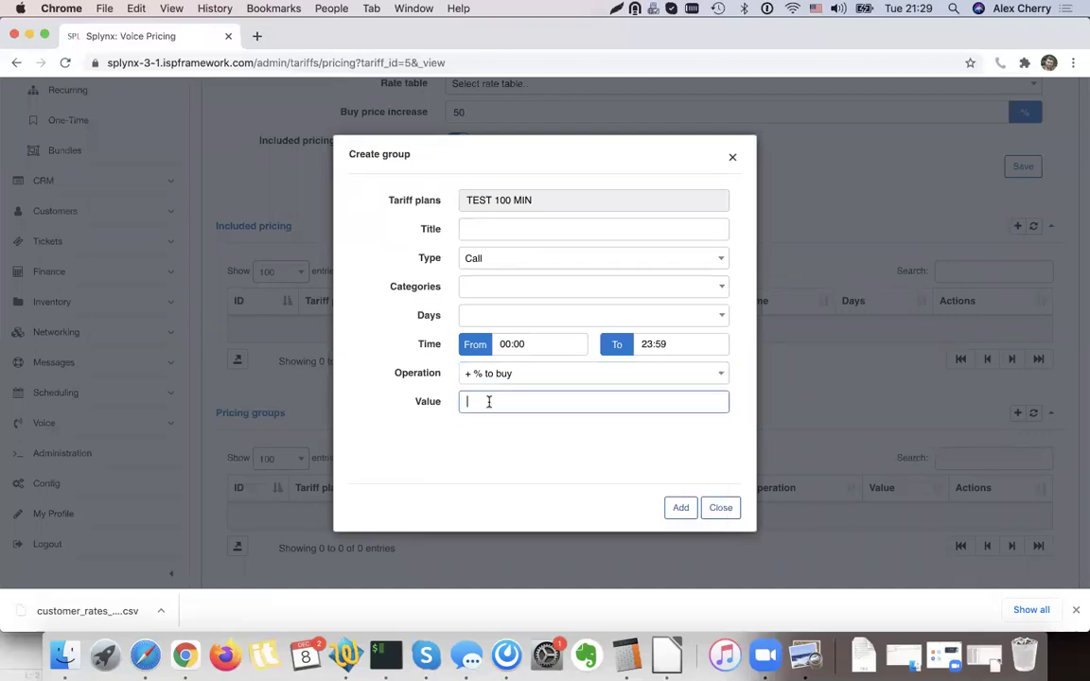
click(476, 286)
click(498, 418)
click(371, 376)
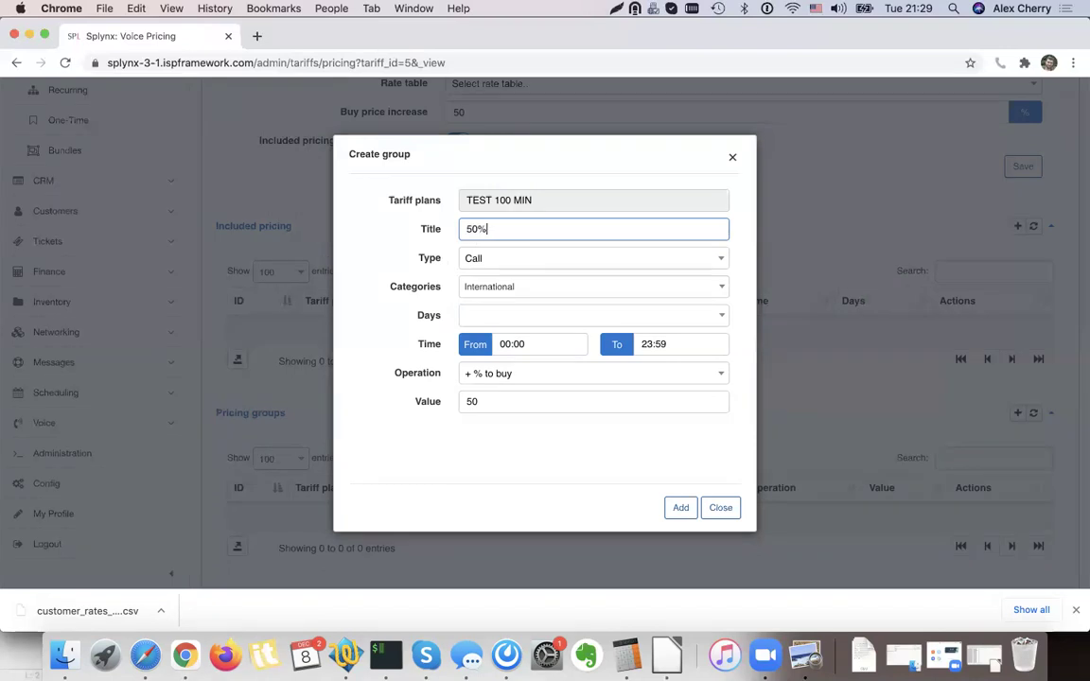
click(681, 512)
click(558, 318)
click(506, 365)
click(681, 508)
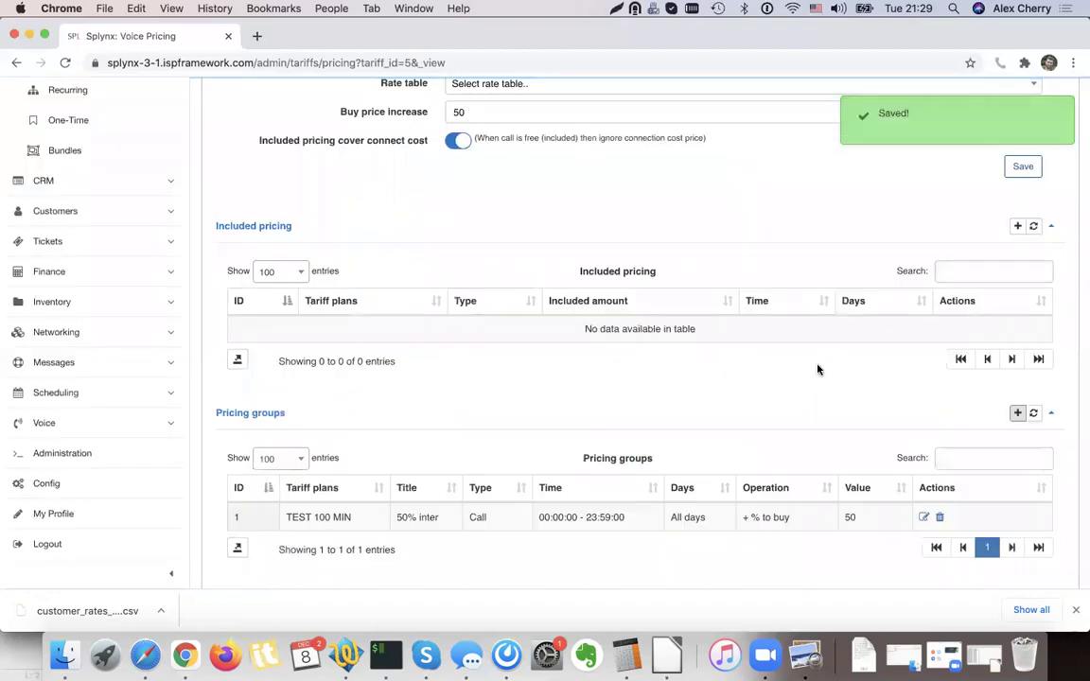
scroll(819, 369, down, 1)
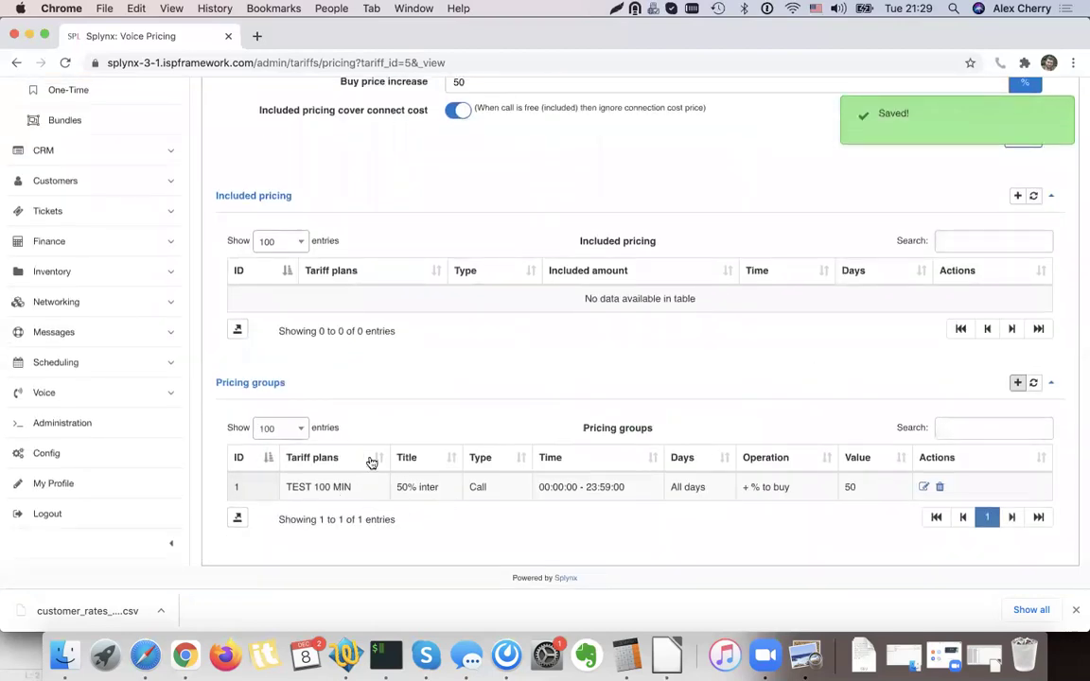
Add pricing group '10 LOCAL': Local calls, + 10% to buy, all days.
click(1017, 382)
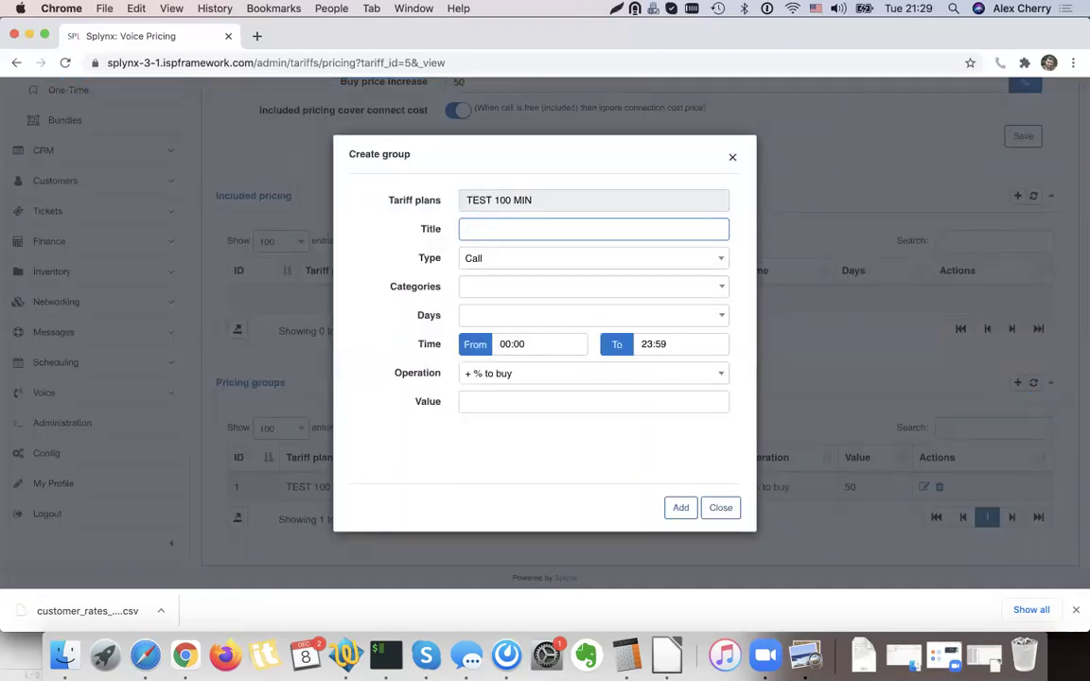
click(482, 291)
click(476, 335)
click(476, 335)
click(474, 354)
click(491, 315)
click(474, 363)
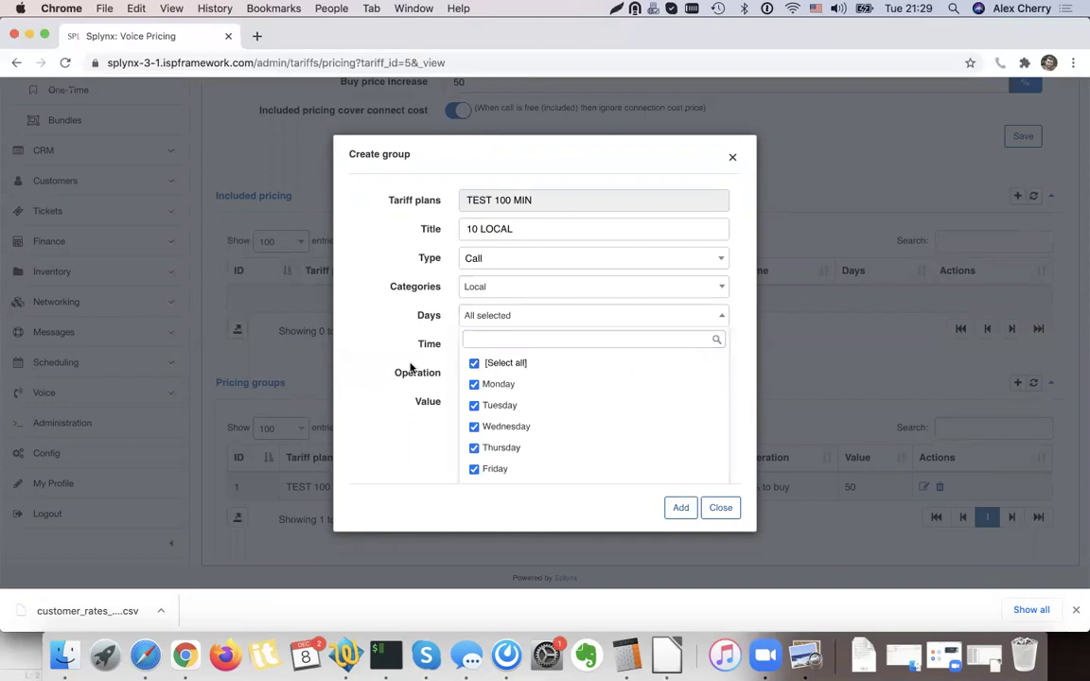
click(410, 367)
click(485, 401)
click(678, 508)
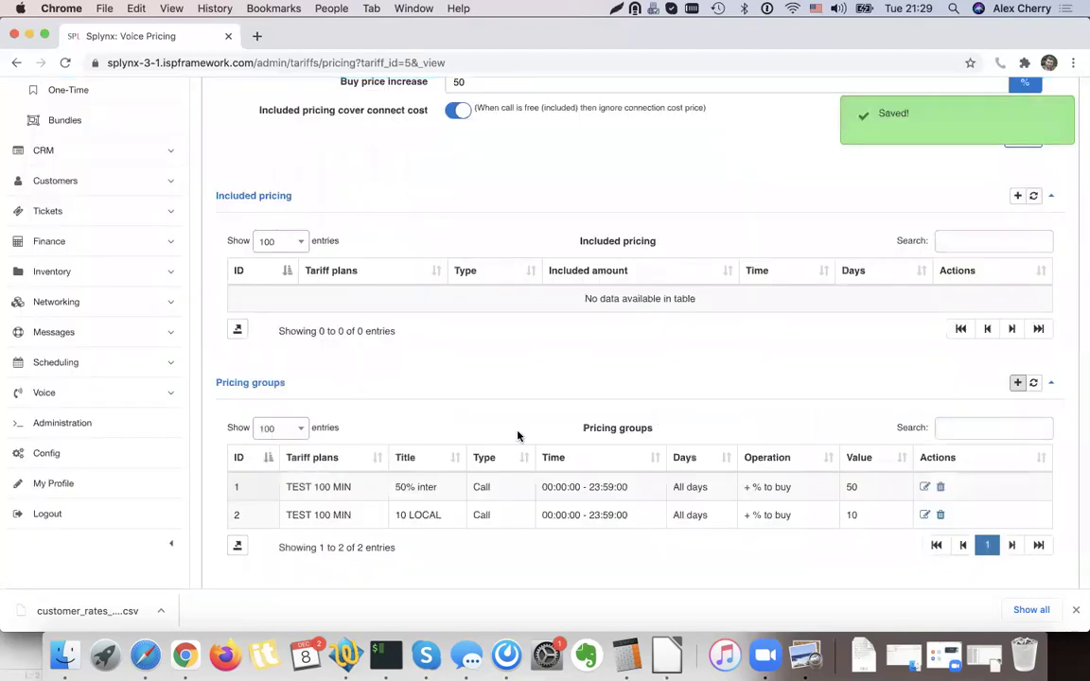
scroll(518, 436, up, 3)
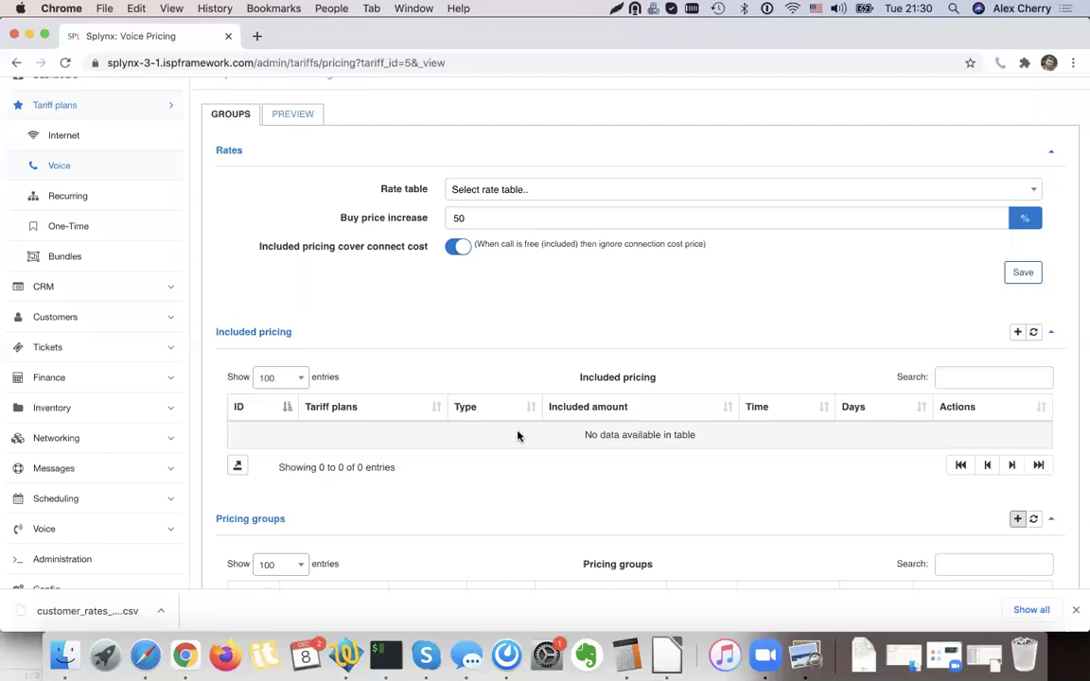
scroll(517, 437, down, 4)
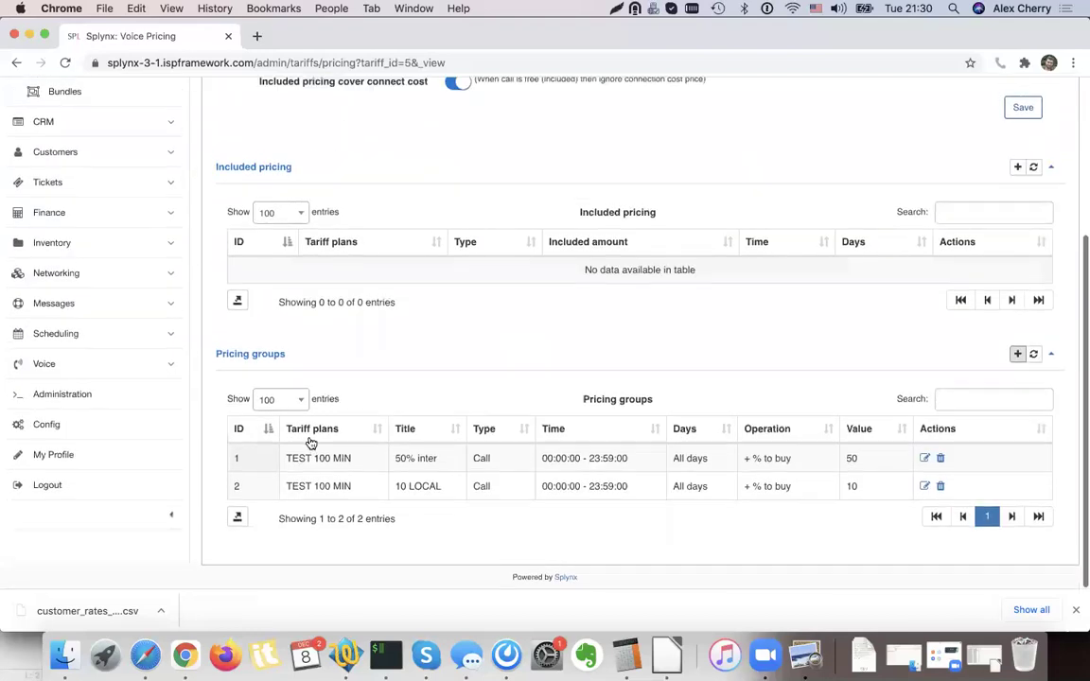
Search Config for VOICE and open the Auto CDR processing settings.
click(112, 422)
scroll(771, 262, up, 5)
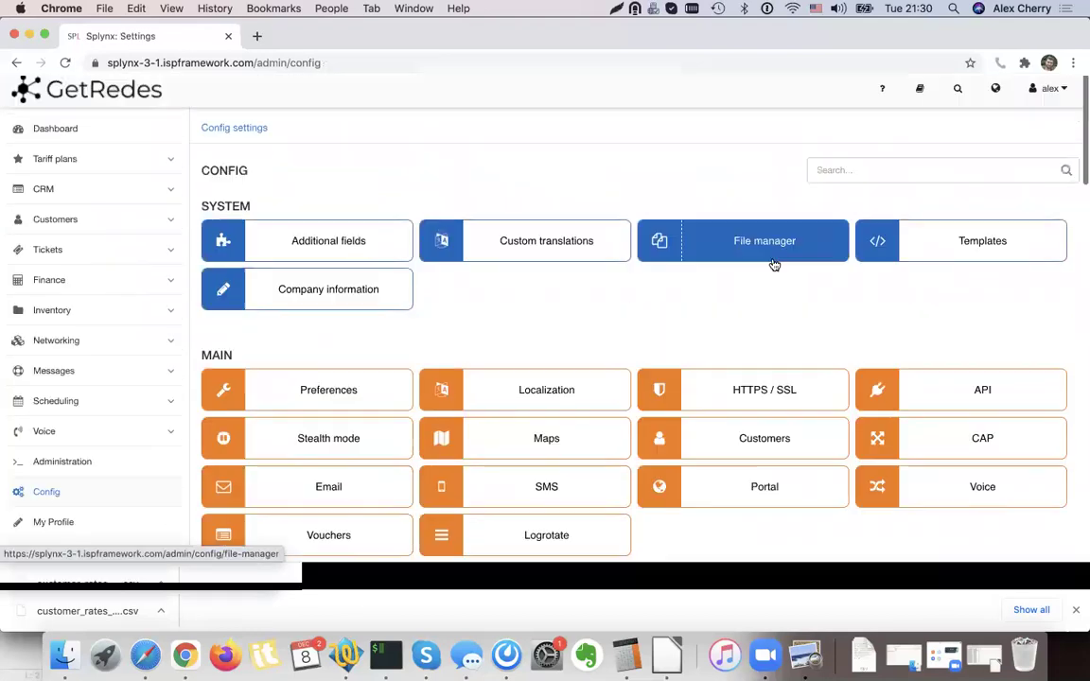
text(VOICE)
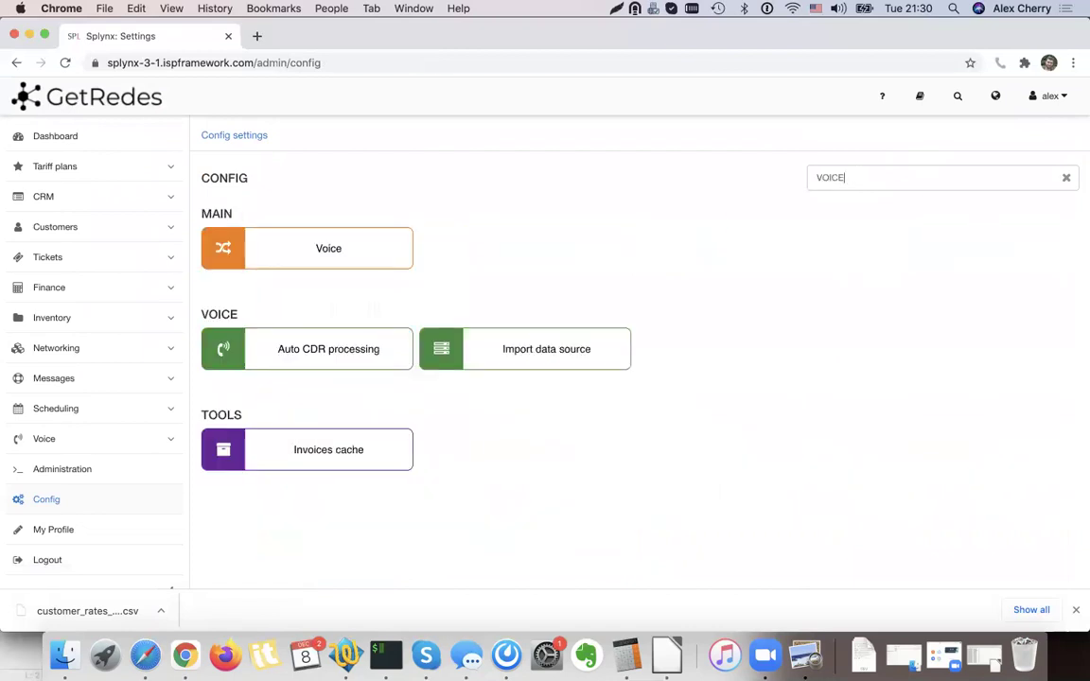
click(568, 227)
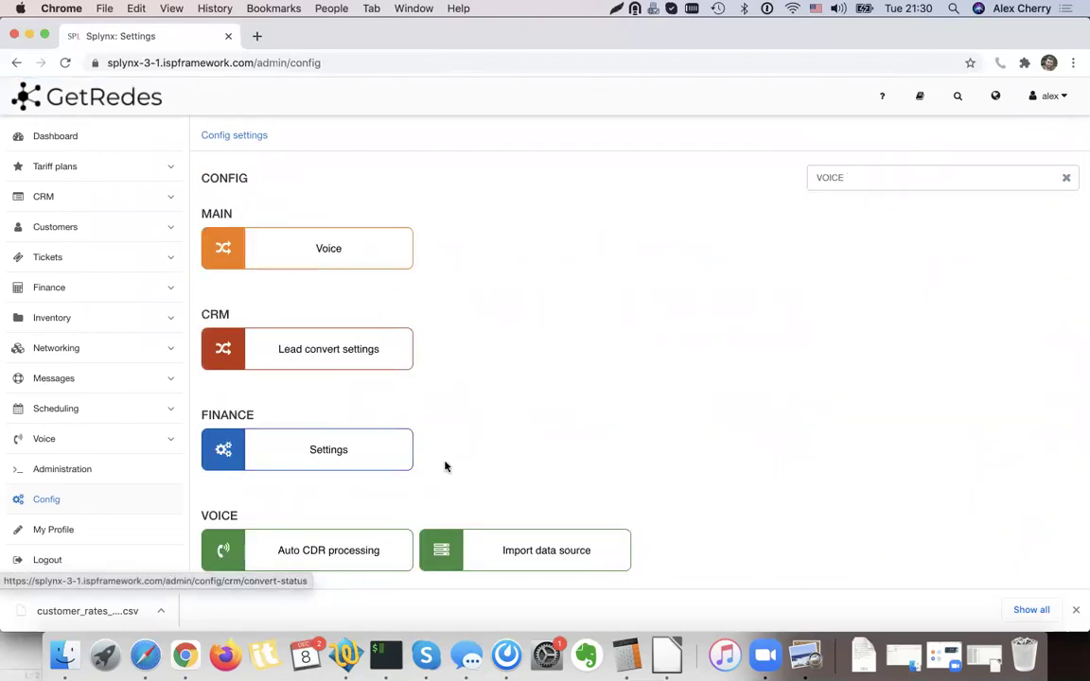
scroll(440, 479, down, 3)
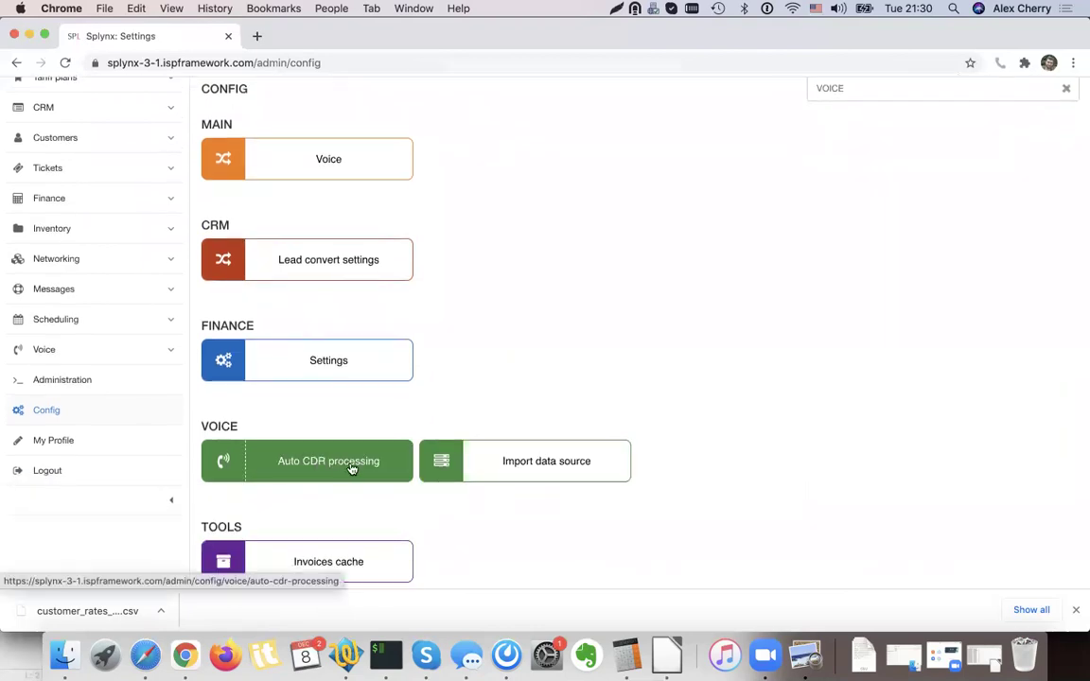
scroll(341, 468, up, 1)
click(341, 473)
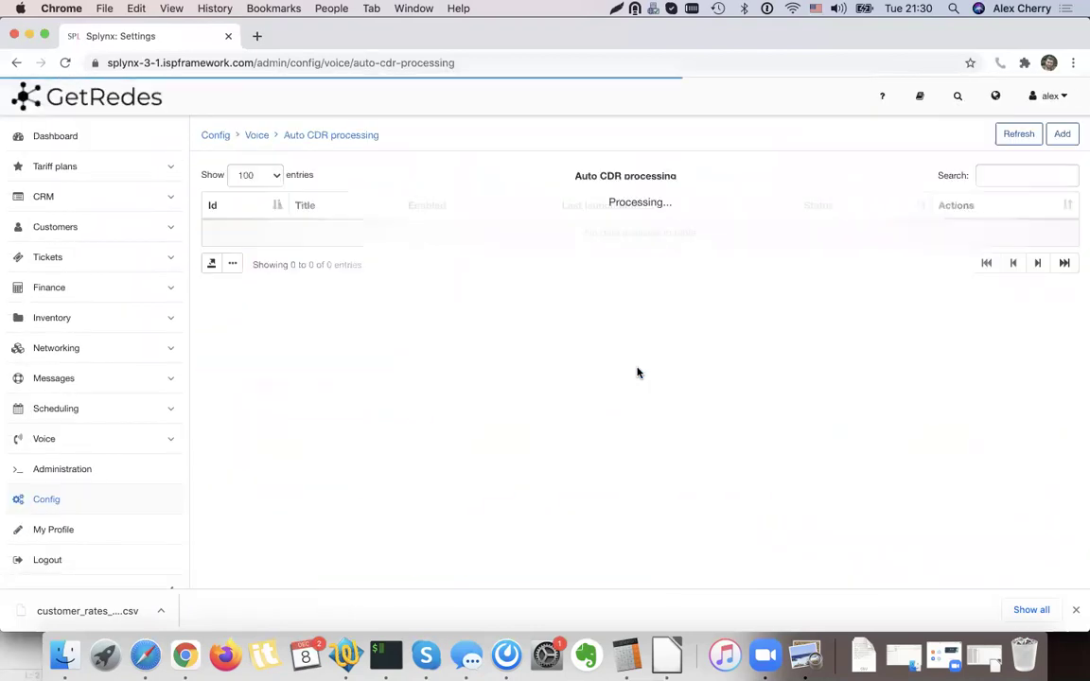
Open a new auto CDR processing form and review its fields, leaving Source as column 1.
click(1058, 137)
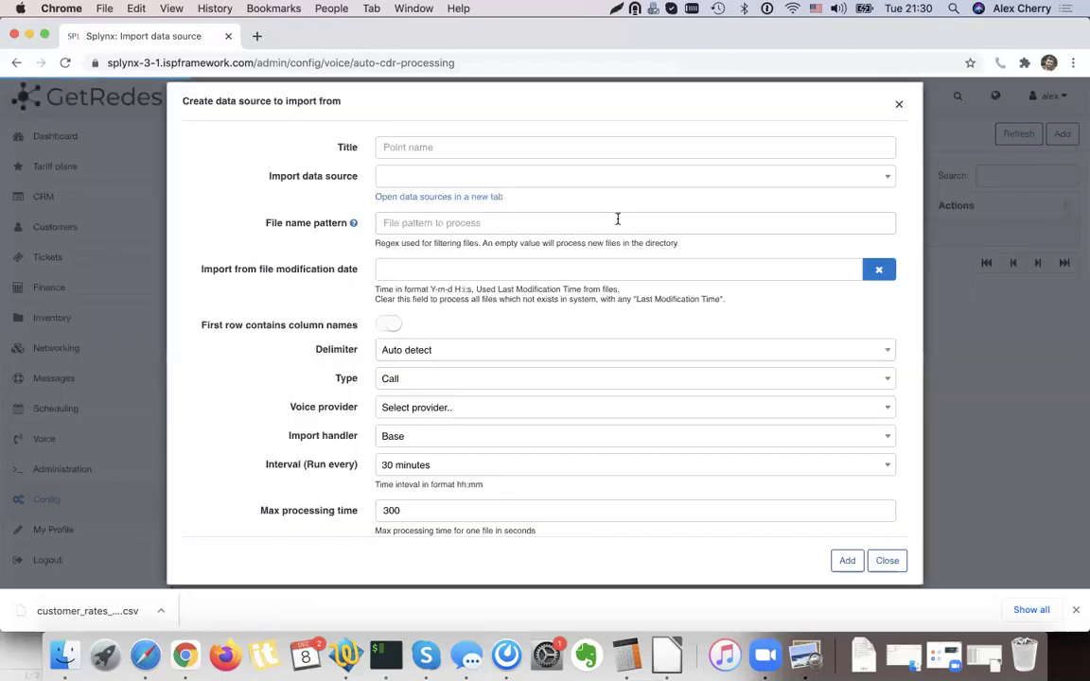
double_click(342, 176)
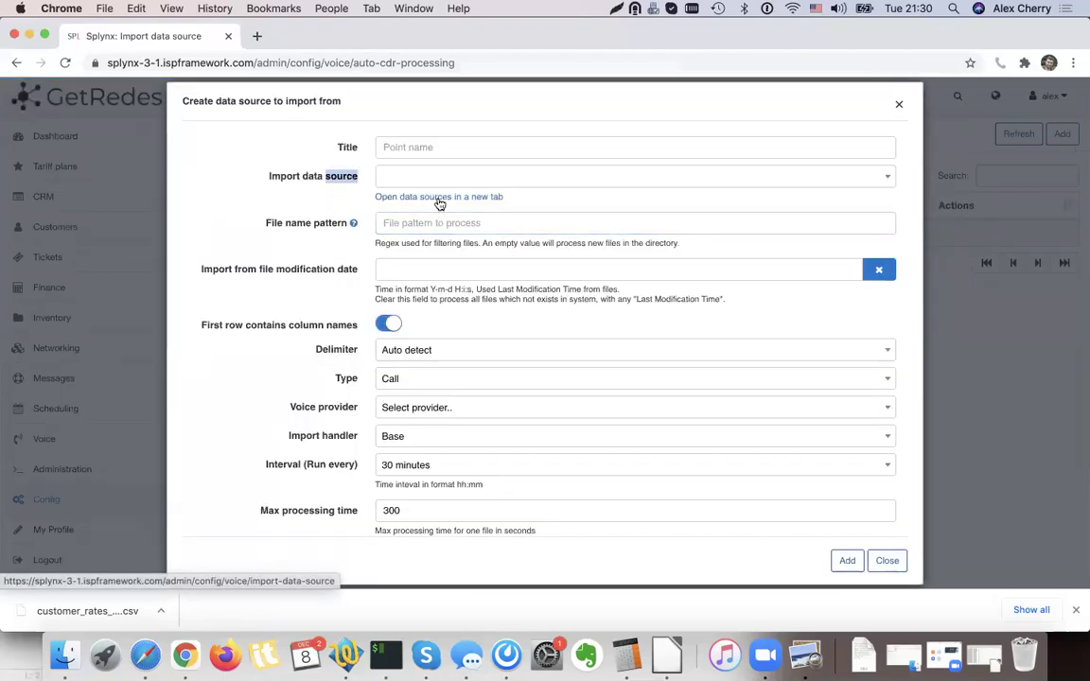
click(306, 239)
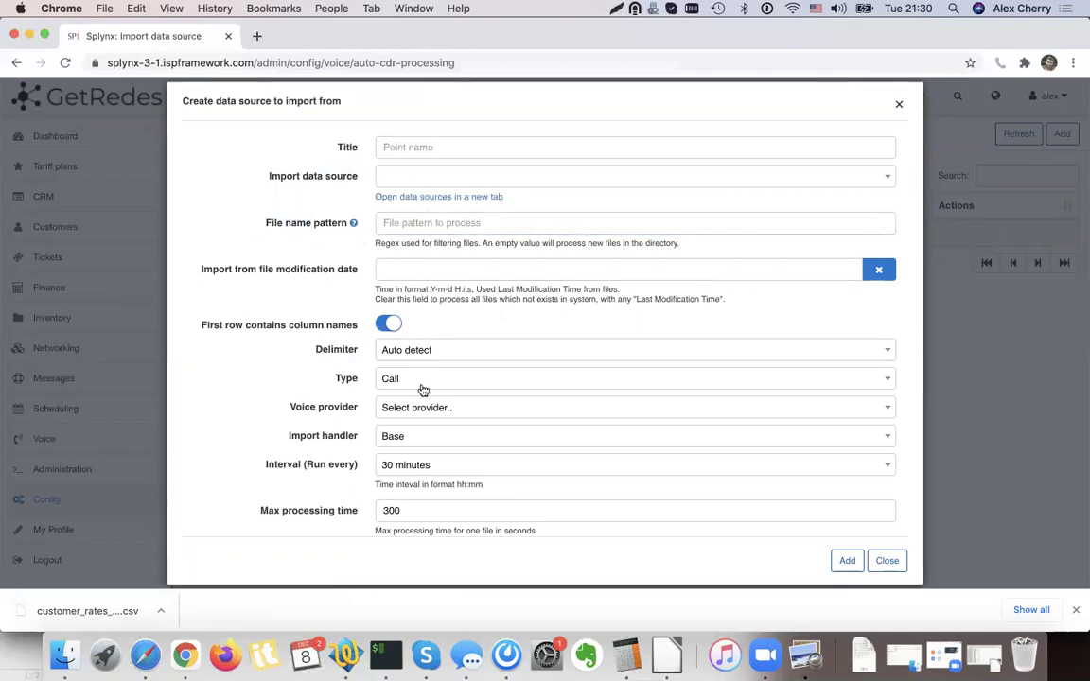
scroll(423, 391, down, 1)
scroll(423, 391, down, 3)
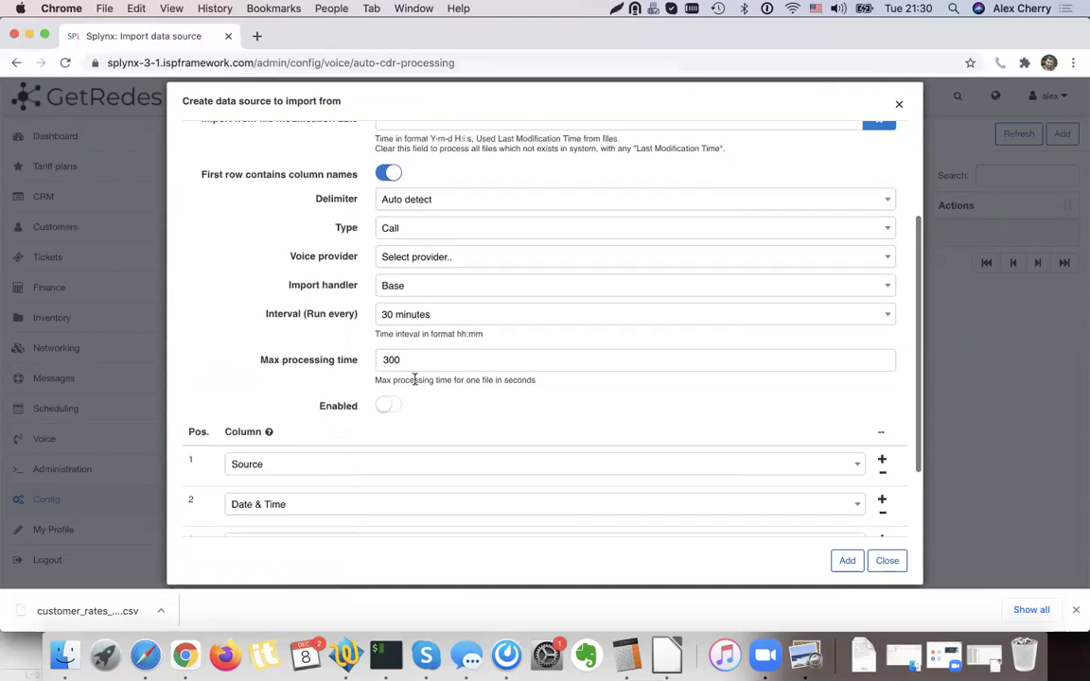
right_click(336, 315)
click(309, 314)
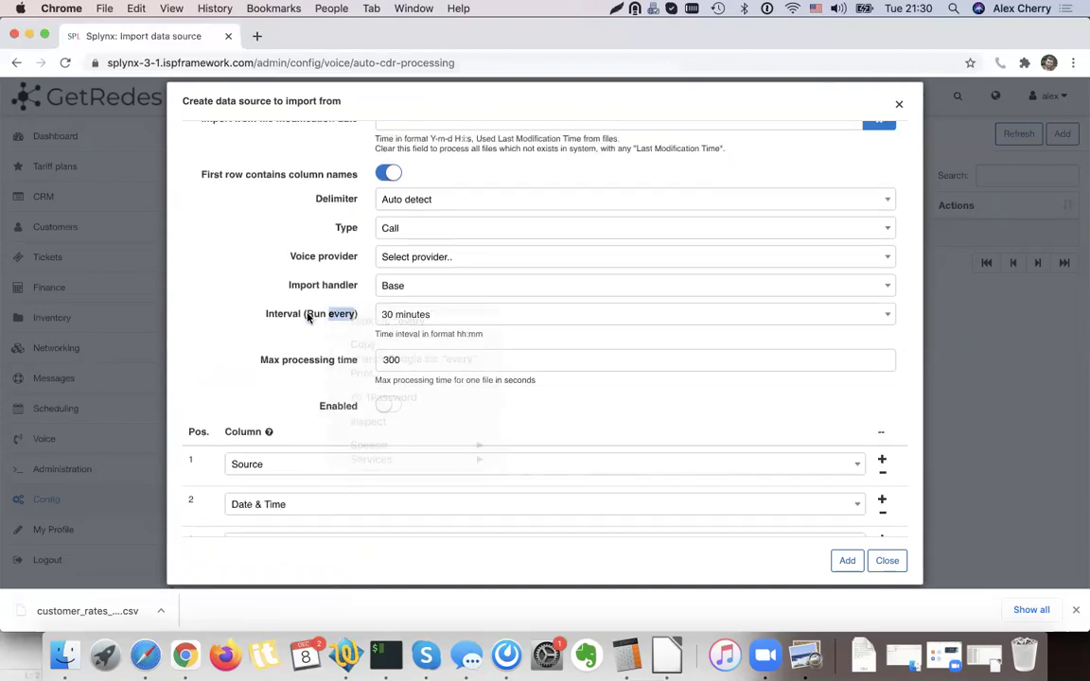
scroll(304, 325, down, 3)
click(267, 369)
click(268, 370)
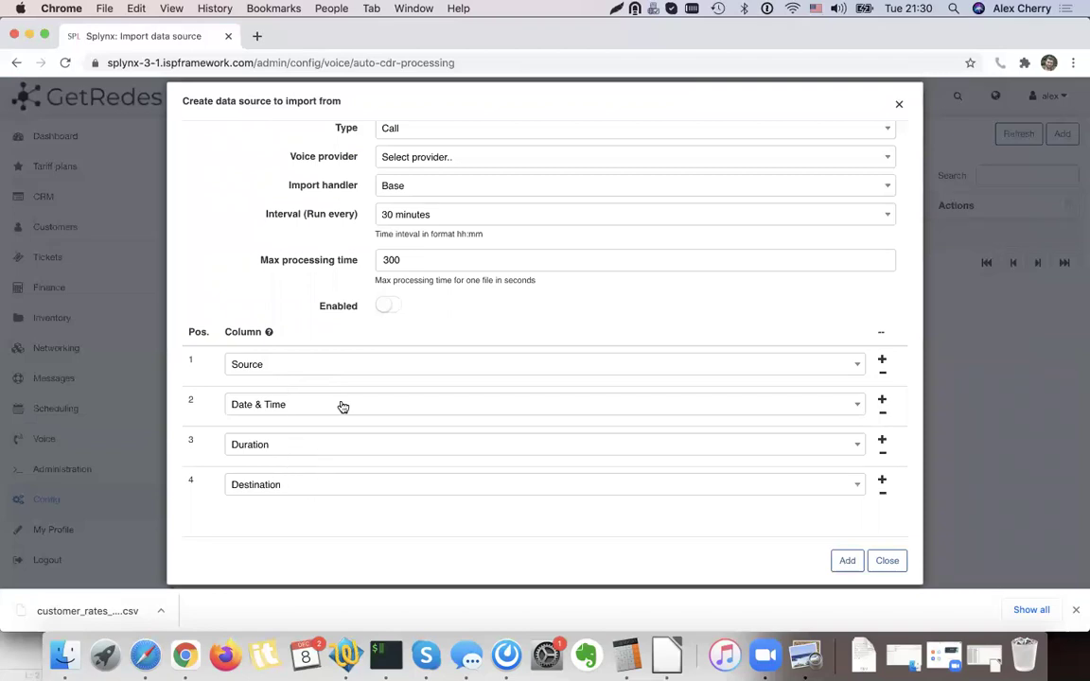
scroll(341, 406, up, 5)
scroll(319, 353, up, 3)
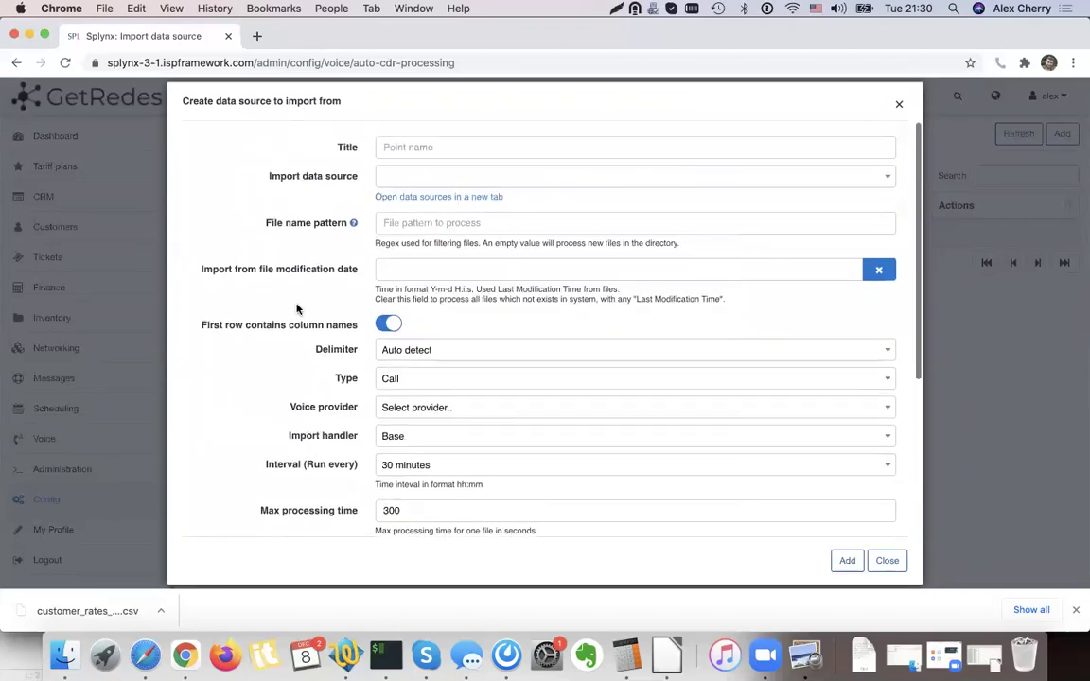
Close the auto CDR form and open the Import data source settings.
click(889, 564)
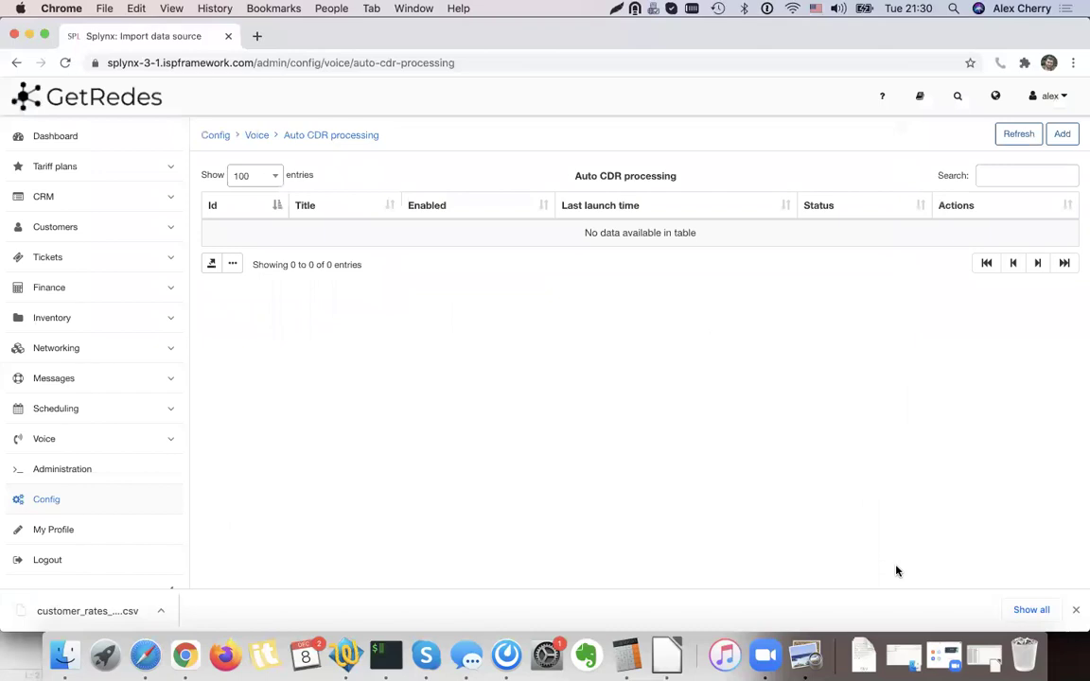
click(16, 62)
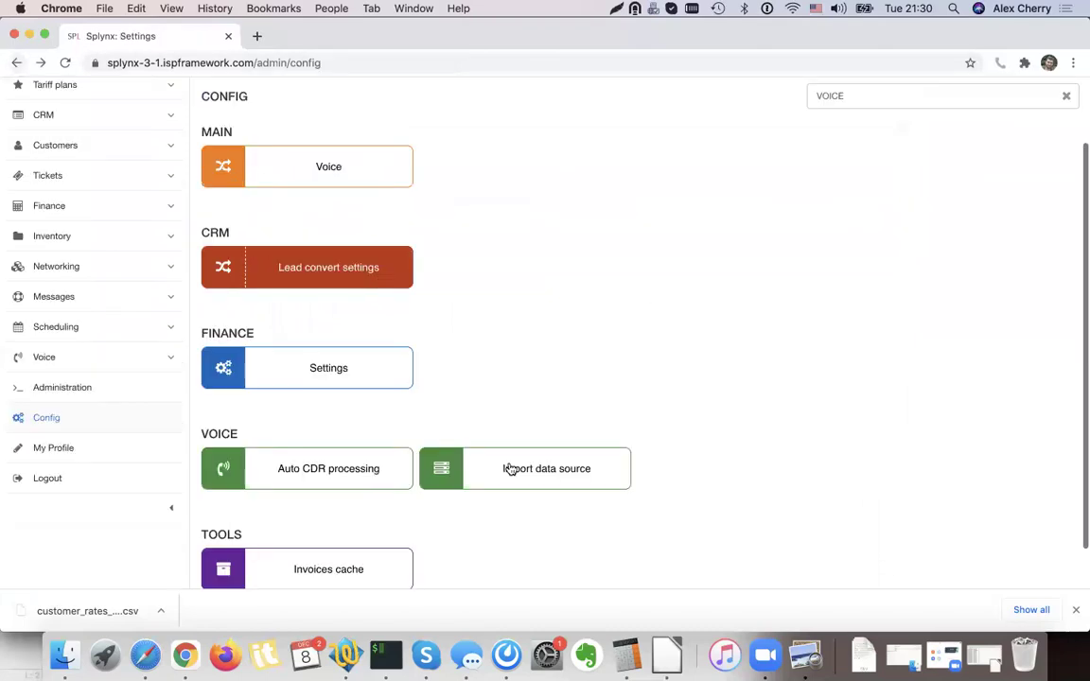
click(557, 473)
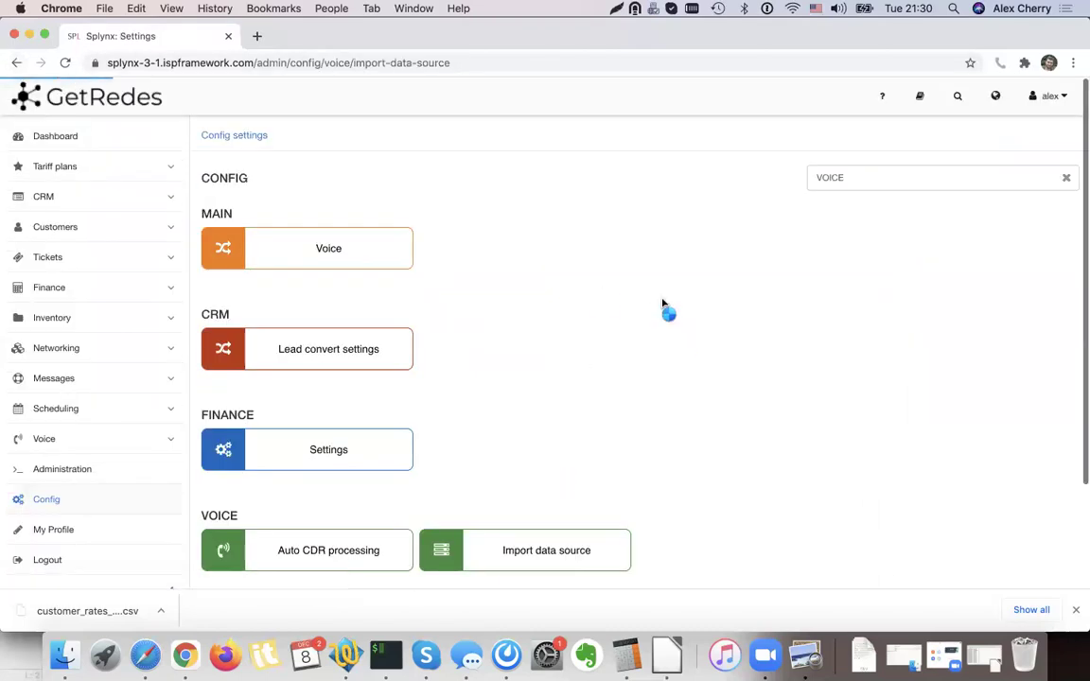
Open a new import data source form, try Local then FTP type, and discard it.
click(1063, 134)
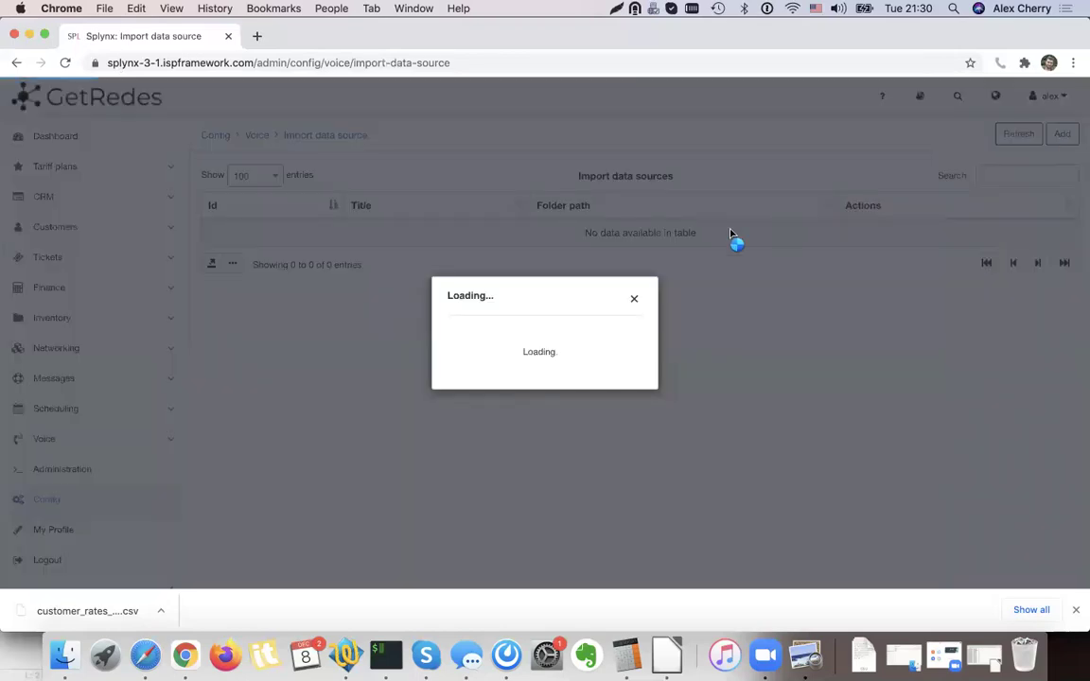
click(490, 230)
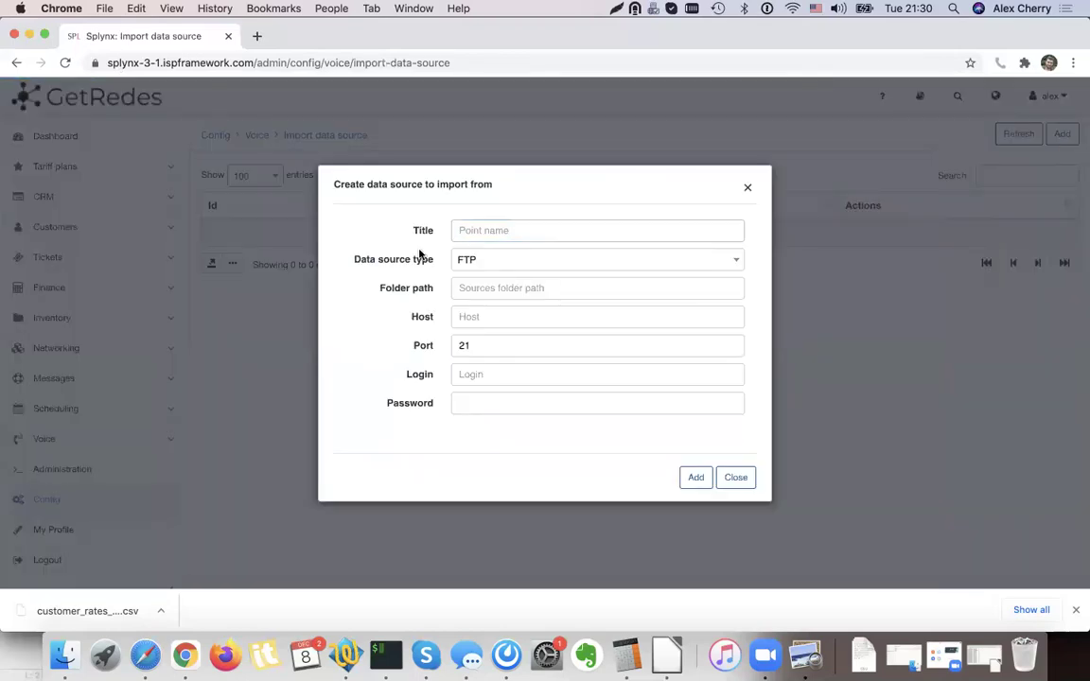
drag(423, 263, 506, 269)
click(507, 268)
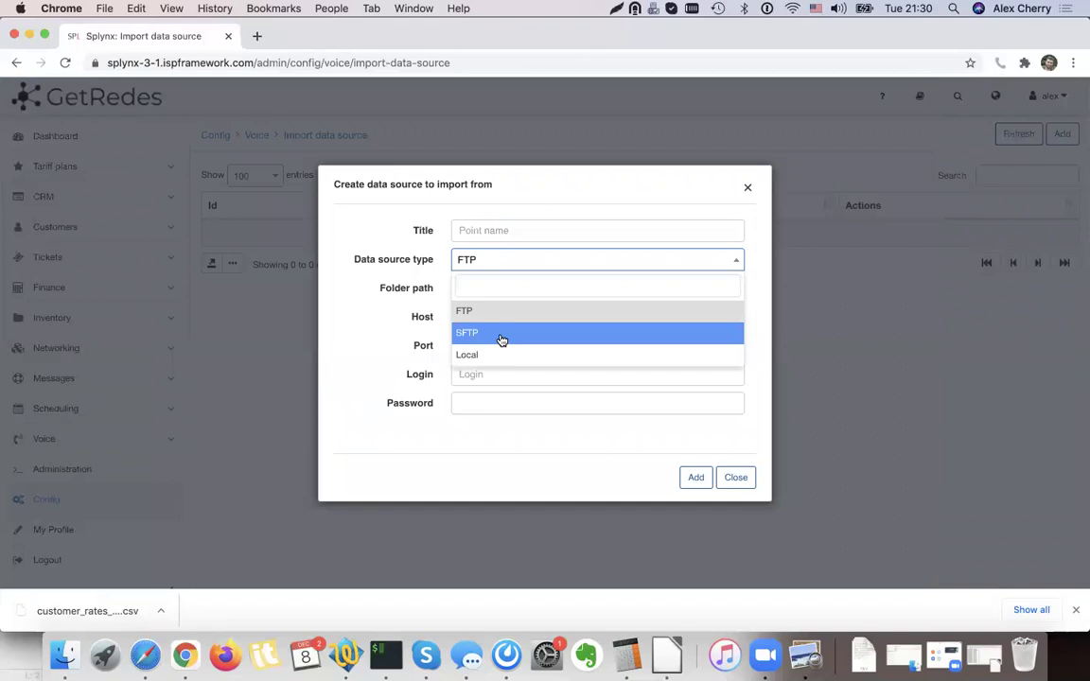
click(498, 355)
click(498, 273)
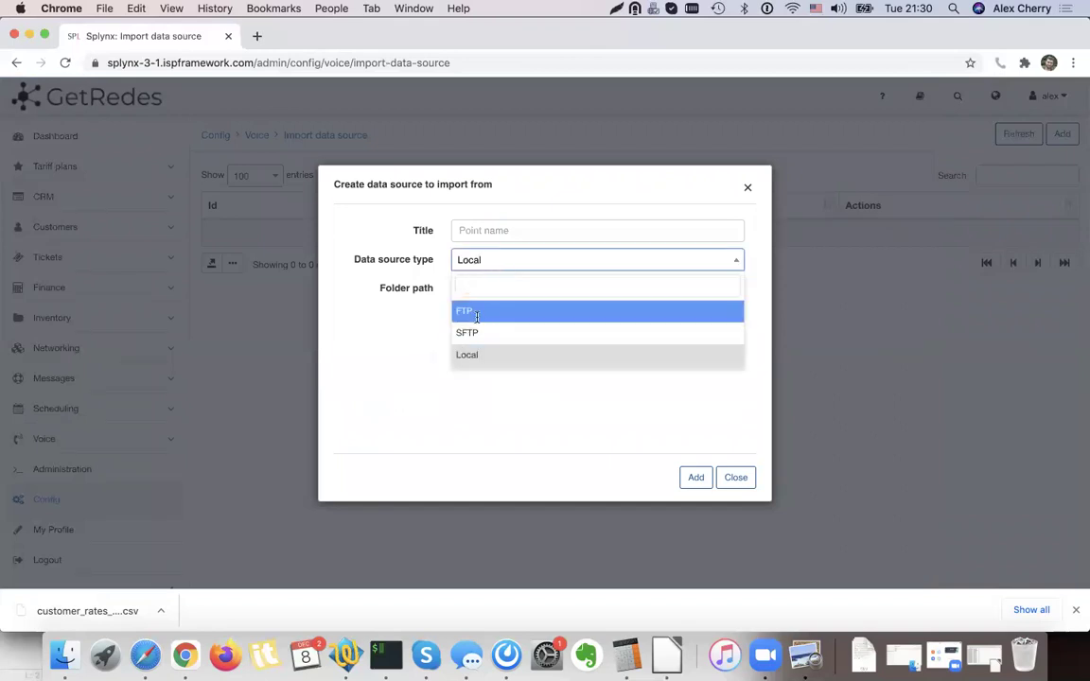
click(468, 310)
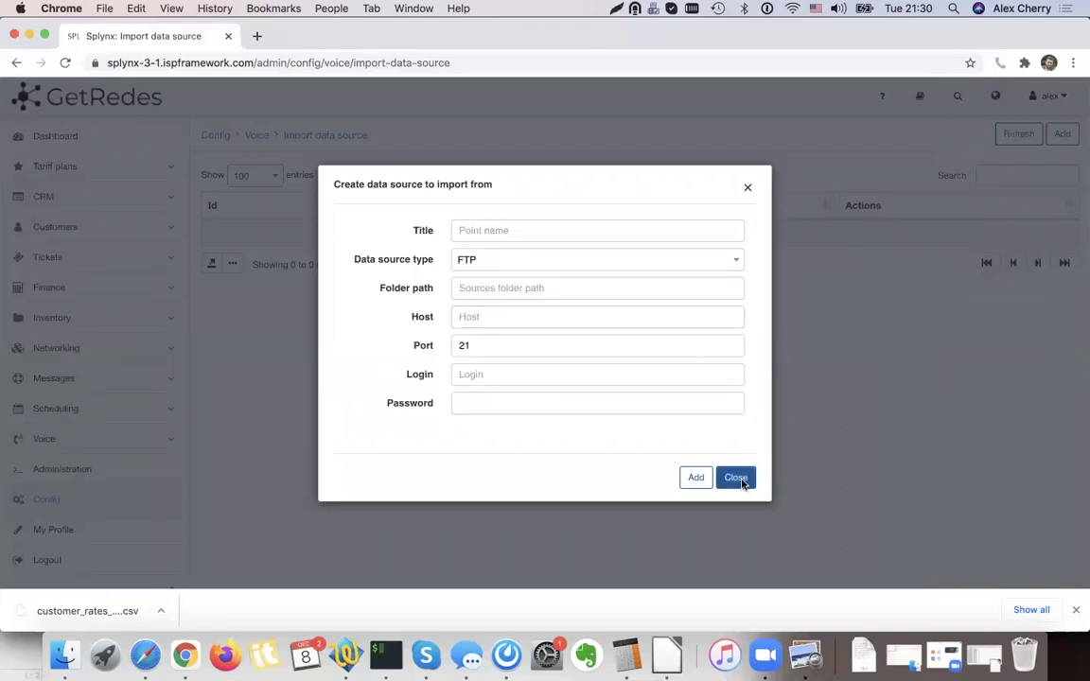
click(736, 478)
click(615, 384)
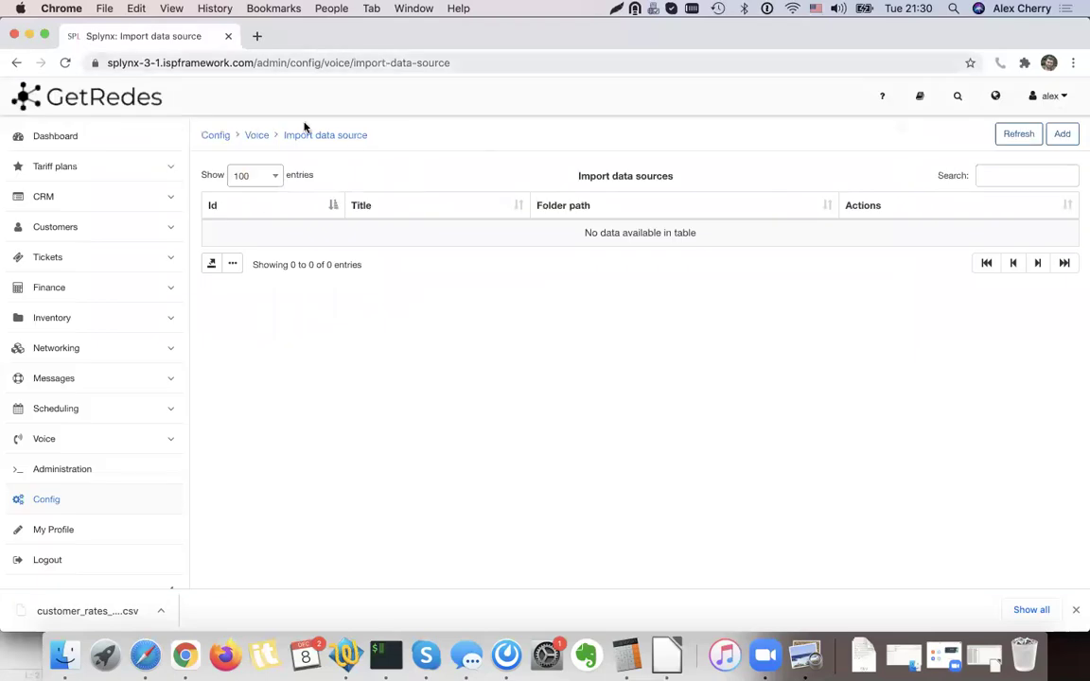